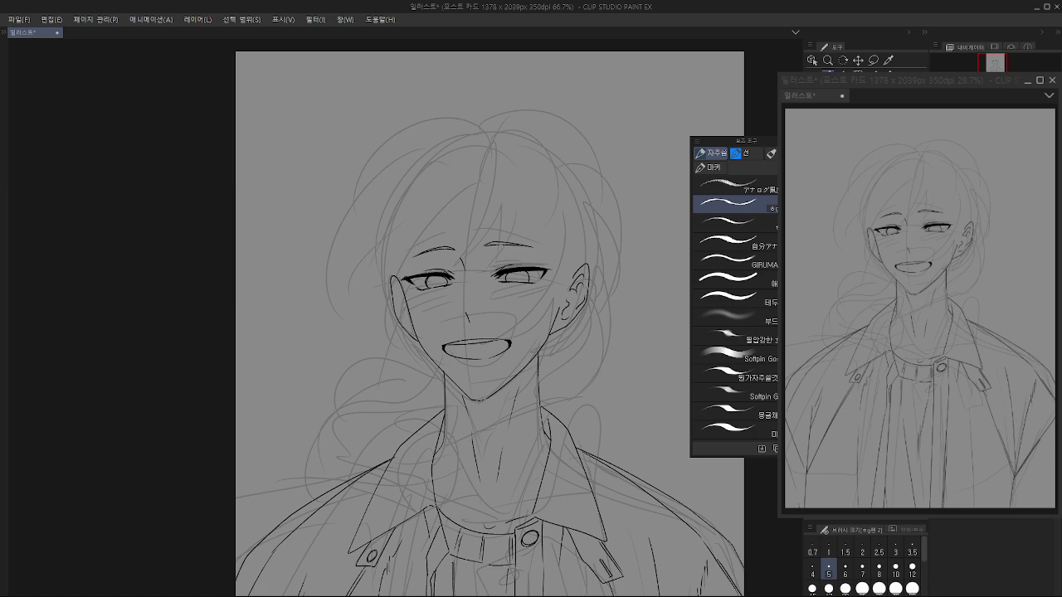
Step: Sketch the scarf's first fold line across the neck down to the collar and show the layer's lines in the cyan layer colour
{"action": "key", "text": "ctrl+minus"}
{"action": "left_click_drag", "start_coordinate": [506, 266], "coordinate": [560, 256]}
{"action": "key", "text": "ctrl+plus"}
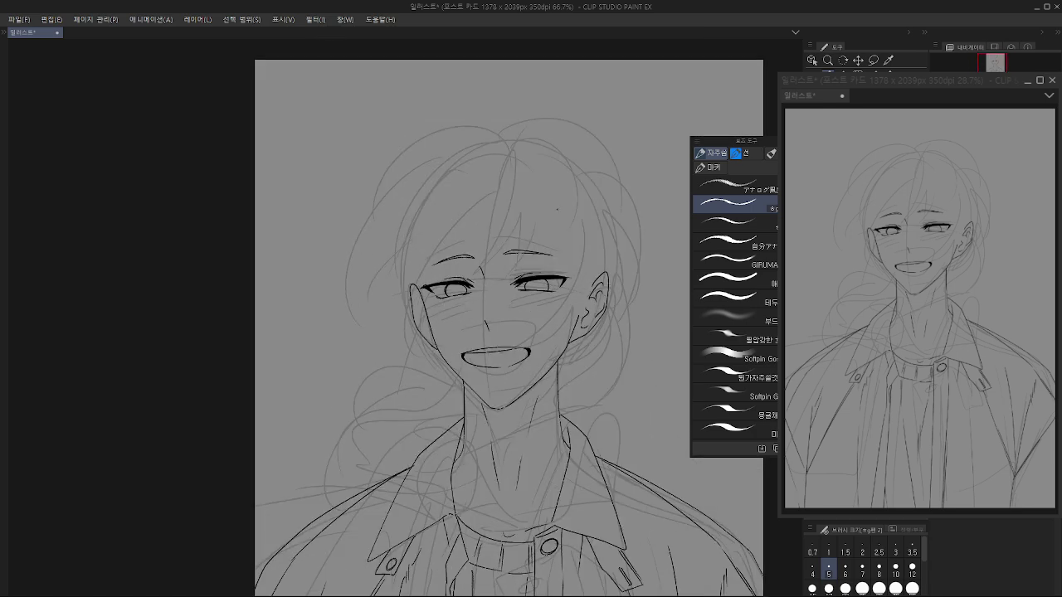
{"action": "left_click_drag", "start_coordinate": [557, 209], "coordinate": [564, 151]}
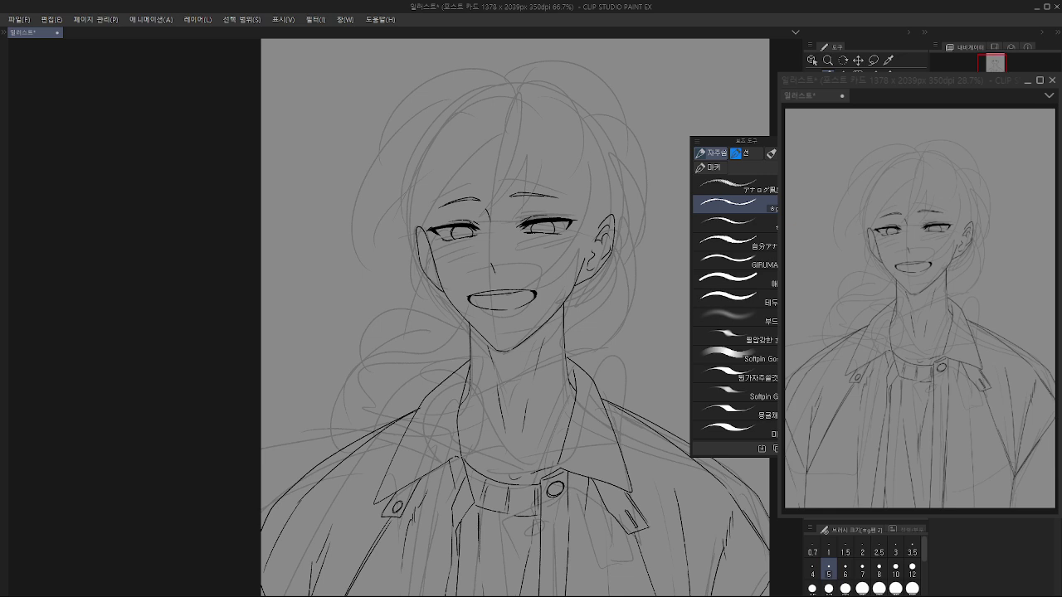
{"action": "key", "text": "ctrl+minus"}
{"action": "left_click_drag", "start_coordinate": [568, 396], "coordinate": [566, 358]}
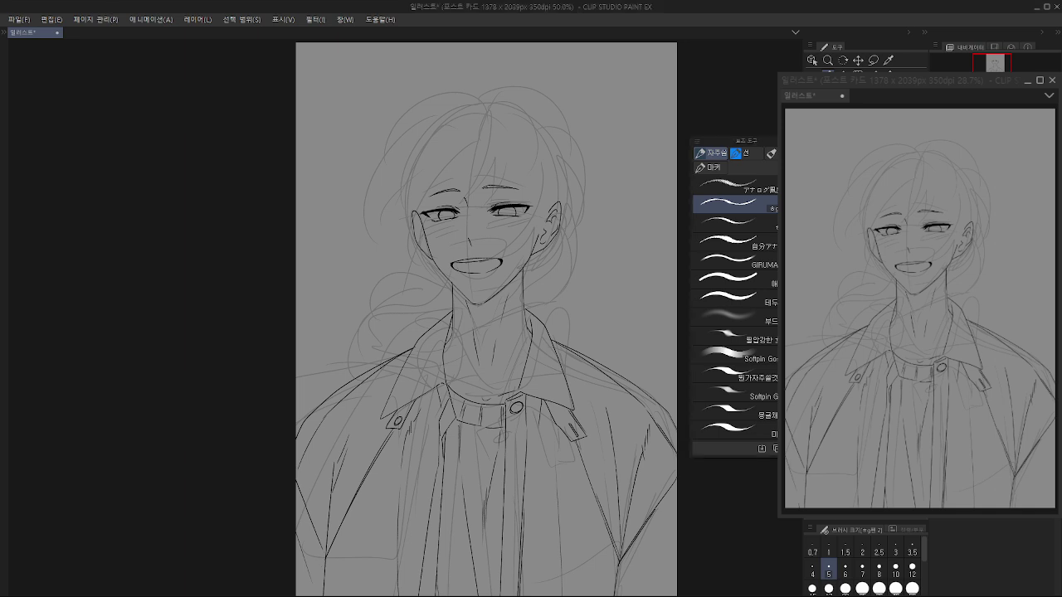
{"action": "mouse_move", "coordinate": [554, 279]}
{"action": "left_mouse_down"}
{"action": "mouse_move", "coordinate": [574, 237]}
{"action": "mouse_move", "coordinate": [444, 325]}
{"action": "mouse_move", "coordinate": [458, 374]}
{"action": "mouse_move", "coordinate": [517, 322]}
{"action": "left_mouse_up"}
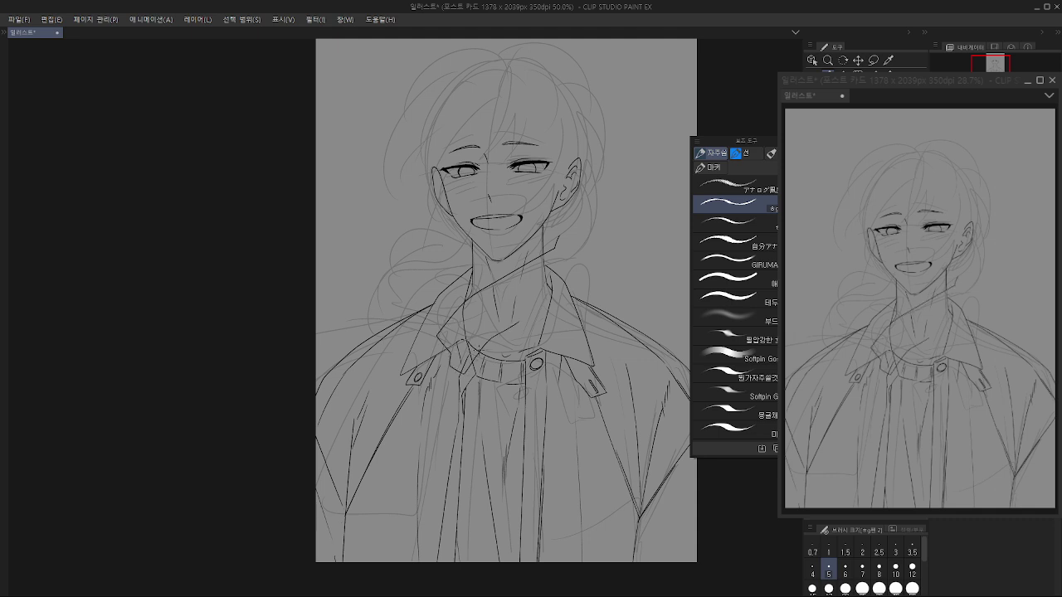
{"action": "left_click_drag", "start_coordinate": [474, 355], "coordinate": [511, 311]}
{"action": "key", "text": "ctrl+z"}
{"action": "key", "text": "ctrl+b"}
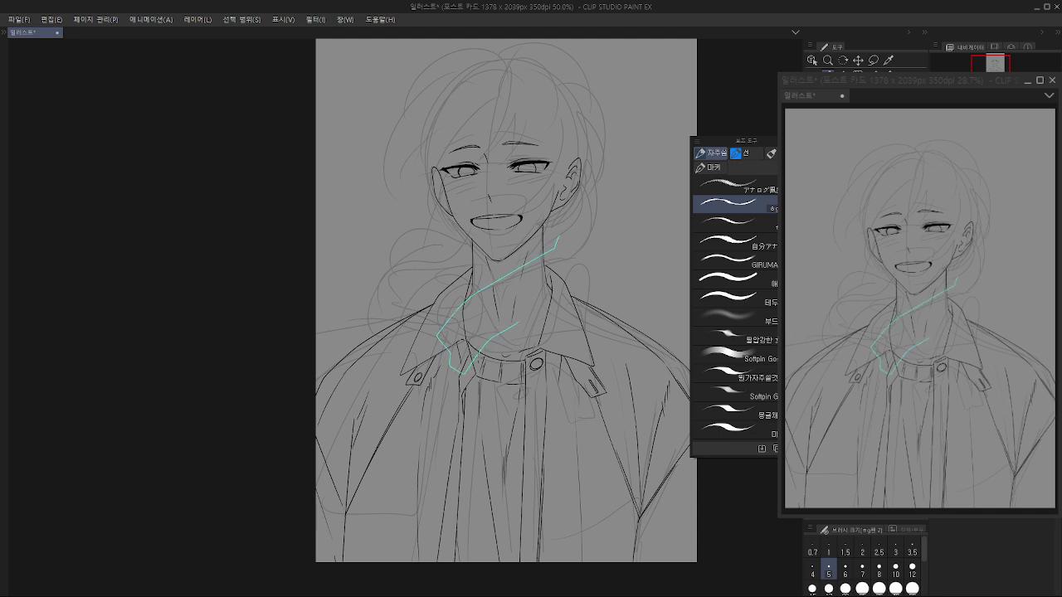
Step: Sketch the rest of the scarf wrap, with its upper edge beside the jaw and its lower edge curving over the collar
{"action": "left_click_drag", "start_coordinate": [480, 343], "coordinate": [546, 292]}
{"action": "mouse_move", "coordinate": [549, 223]}
{"action": "left_mouse_down"}
{"action": "mouse_move", "coordinate": [578, 230]}
{"action": "mouse_move", "coordinate": [591, 274]}
{"action": "mouse_move", "coordinate": [557, 298]}
{"action": "mouse_move", "coordinate": [595, 280]}
{"action": "mouse_move", "coordinate": [621, 317]}
{"action": "mouse_move", "coordinate": [599, 337]}
{"action": "left_mouse_up"}
{"action": "mouse_move", "coordinate": [603, 292]}
{"action": "left_mouse_down"}
{"action": "mouse_move", "coordinate": [567, 328]}
{"action": "mouse_move", "coordinate": [470, 367]}
{"action": "left_mouse_up"}
{"action": "key", "text": "e"}
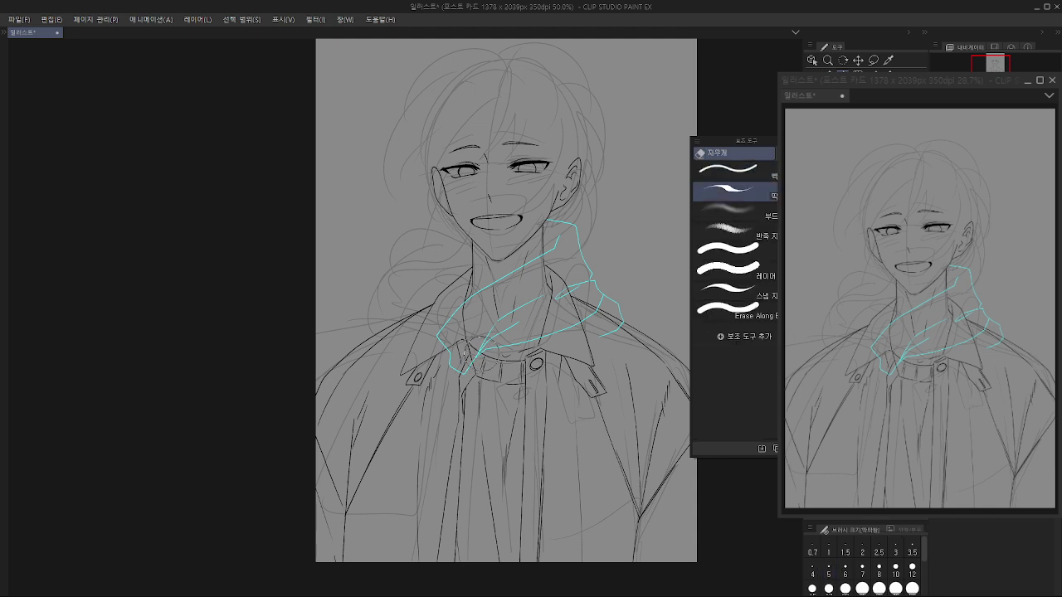
{"action": "key", "text": "p"}
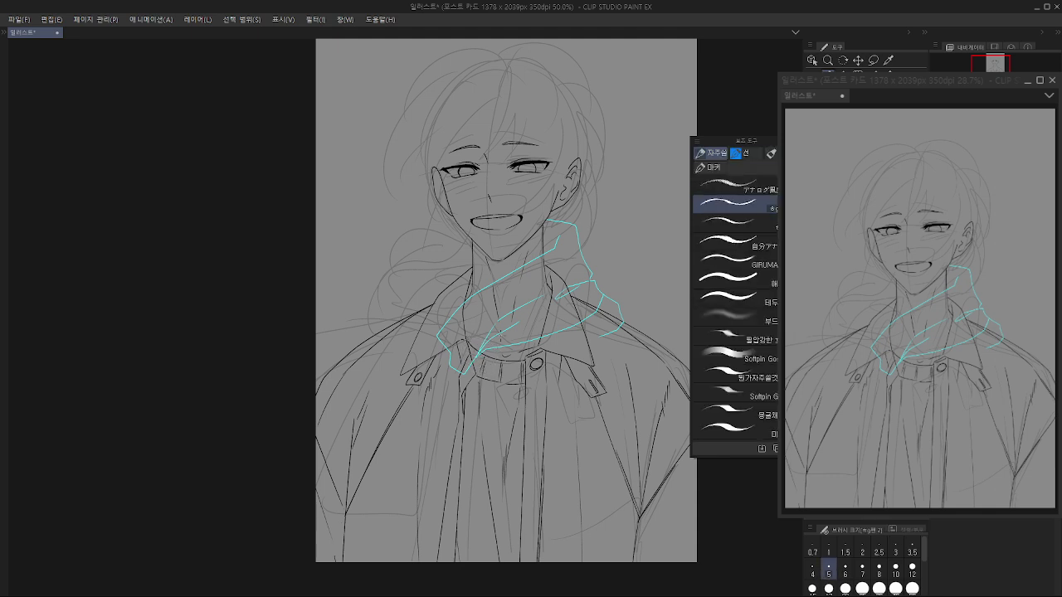
Step: Sketch the long side edges and a short fold line of the scarf end hanging down the chest
{"action": "left_click_drag", "start_coordinate": [501, 333], "coordinate": [559, 330]}
{"action": "key", "text": "ctrl+z"}
{"action": "left_click_drag", "start_coordinate": [503, 349], "coordinate": [513, 392]}
{"action": "key", "text": "ctrl+z"}
{"action": "left_click_drag", "start_coordinate": [503, 347], "coordinate": [515, 404]}
{"action": "mouse_move", "coordinate": [505, 354]}
{"action": "left_mouse_down"}
{"action": "mouse_move", "coordinate": [510, 383]}
{"action": "mouse_move", "coordinate": [484, 361]}
{"action": "mouse_move", "coordinate": [471, 480]}
{"action": "left_mouse_up"}
{"action": "mouse_move", "coordinate": [545, 335]}
{"action": "left_mouse_down"}
{"action": "mouse_move", "coordinate": [561, 381]}
{"action": "mouse_move", "coordinate": [564, 487]}
{"action": "left_mouse_up"}
{"action": "key", "text": "ctrl+z"}
{"action": "left_click_drag", "start_coordinate": [546, 337], "coordinate": [565, 500]}
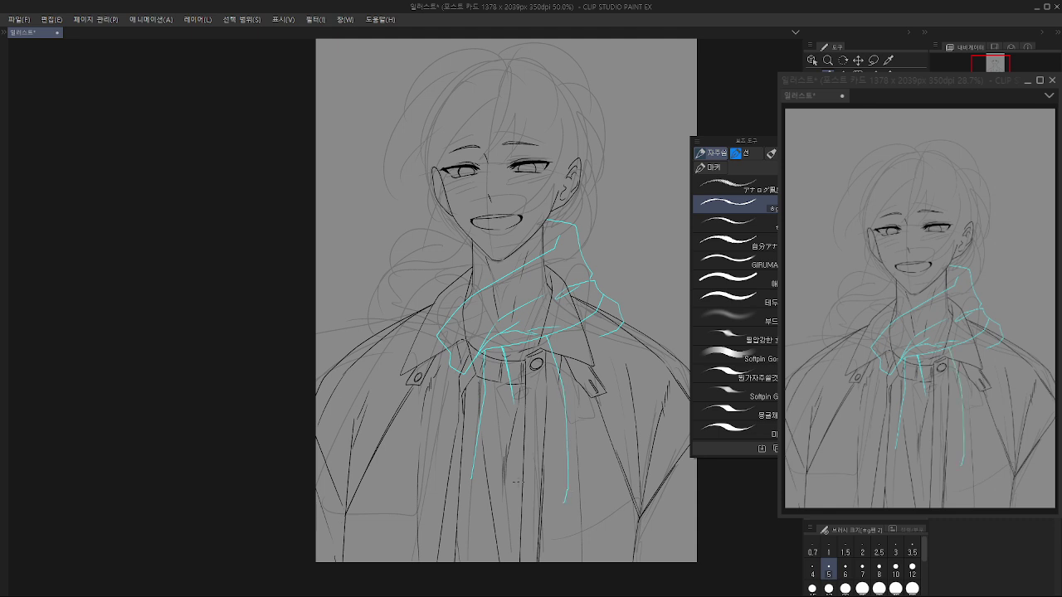
Step: Close the hanging scarf end with a hem, then add fold lines and a second tail edge behind it
{"action": "mouse_move", "coordinate": [472, 479]}
{"action": "left_mouse_down"}
{"action": "mouse_move", "coordinate": [484, 506]}
{"action": "mouse_move", "coordinate": [566, 501]}
{"action": "left_mouse_up"}
{"action": "key", "text": "ctrl+z"}
{"action": "mouse_move", "coordinate": [472, 477]}
{"action": "left_mouse_down"}
{"action": "mouse_move", "coordinate": [468, 498]}
{"action": "mouse_move", "coordinate": [483, 509]}
{"action": "mouse_move", "coordinate": [566, 501]}
{"action": "left_mouse_up"}
{"action": "mouse_move", "coordinate": [489, 509]}
{"action": "left_mouse_down"}
{"action": "mouse_move", "coordinate": [551, 463]}
{"action": "mouse_move", "coordinate": [544, 502]}
{"action": "left_mouse_up"}
{"action": "left_click_drag", "start_coordinate": [516, 345], "coordinate": [555, 434]}
{"action": "mouse_move", "coordinate": [474, 362]}
{"action": "left_mouse_down"}
{"action": "mouse_move", "coordinate": [445, 471]}
{"action": "mouse_move", "coordinate": [470, 496]}
{"action": "left_mouse_up"}
{"action": "key", "text": "g"}
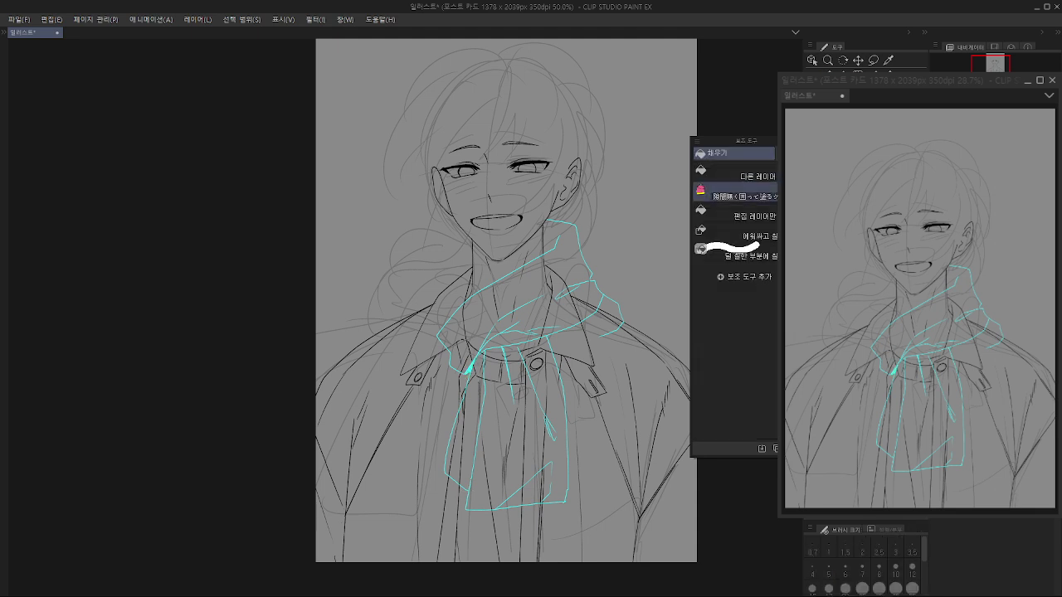
{"action": "key", "text": "p"}
Step: Sketch the scarf's loop on the left of the neck and add crease lines across the wrapped part
{"action": "mouse_move", "coordinate": [585, 319]}
{"action": "left_mouse_down"}
{"action": "mouse_move", "coordinate": [559, 330]}
{"action": "mouse_move", "coordinate": [558, 356]}
{"action": "mouse_move", "coordinate": [607, 351]}
{"action": "left_mouse_up"}
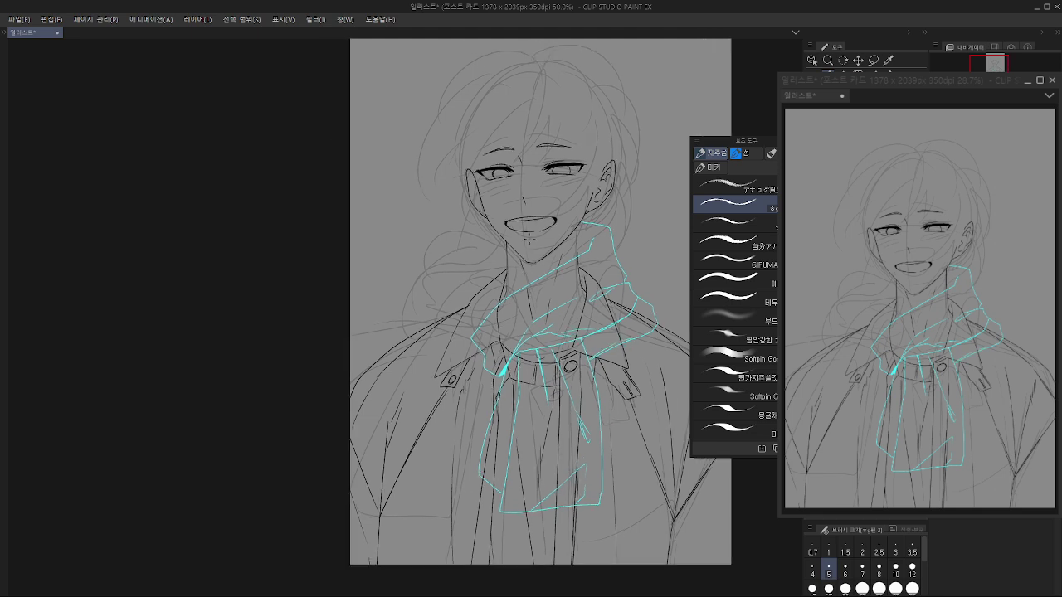
{"action": "key", "text": "ctrl+z"}
{"action": "mouse_move", "coordinate": [505, 248]}
{"action": "left_mouse_down"}
{"action": "mouse_move", "coordinate": [520, 286]}
{"action": "mouse_move", "coordinate": [504, 249]}
{"action": "left_mouse_up"}
{"action": "key", "text": "ctrl+z"}
{"action": "mouse_move", "coordinate": [501, 242]}
{"action": "left_mouse_down"}
{"action": "mouse_move", "coordinate": [469, 298]}
{"action": "mouse_move", "coordinate": [500, 305]}
{"action": "left_mouse_up"}
{"action": "key", "text": "ctrl+z"}
{"action": "mouse_move", "coordinate": [487, 259]}
{"action": "left_mouse_down"}
{"action": "mouse_move", "coordinate": [500, 304]}
{"action": "mouse_move", "coordinate": [496, 292]}
{"action": "left_mouse_up"}
{"action": "key", "text": "ctrl+z"}
{"action": "mouse_move", "coordinate": [468, 299]}
{"action": "left_mouse_down"}
{"action": "mouse_move", "coordinate": [479, 322]}
{"action": "mouse_move", "coordinate": [453, 308]}
{"action": "mouse_move", "coordinate": [444, 332]}
{"action": "mouse_move", "coordinate": [471, 357]}
{"action": "mouse_move", "coordinate": [469, 326]}
{"action": "left_mouse_up"}
{"action": "key", "text": "ctrl+z"}
{"action": "mouse_move", "coordinate": [493, 314]}
{"action": "left_mouse_down"}
{"action": "mouse_move", "coordinate": [576, 300]}
{"action": "mouse_move", "coordinate": [563, 291]}
{"action": "mouse_move", "coordinate": [610, 253]}
{"action": "left_mouse_up"}
{"action": "mouse_move", "coordinate": [513, 327]}
{"action": "left_mouse_down"}
{"action": "mouse_move", "coordinate": [505, 358]}
{"action": "mouse_move", "coordinate": [476, 318]}
{"action": "mouse_move", "coordinate": [503, 318]}
{"action": "mouse_move", "coordinate": [496, 323]}
{"action": "left_mouse_up"}
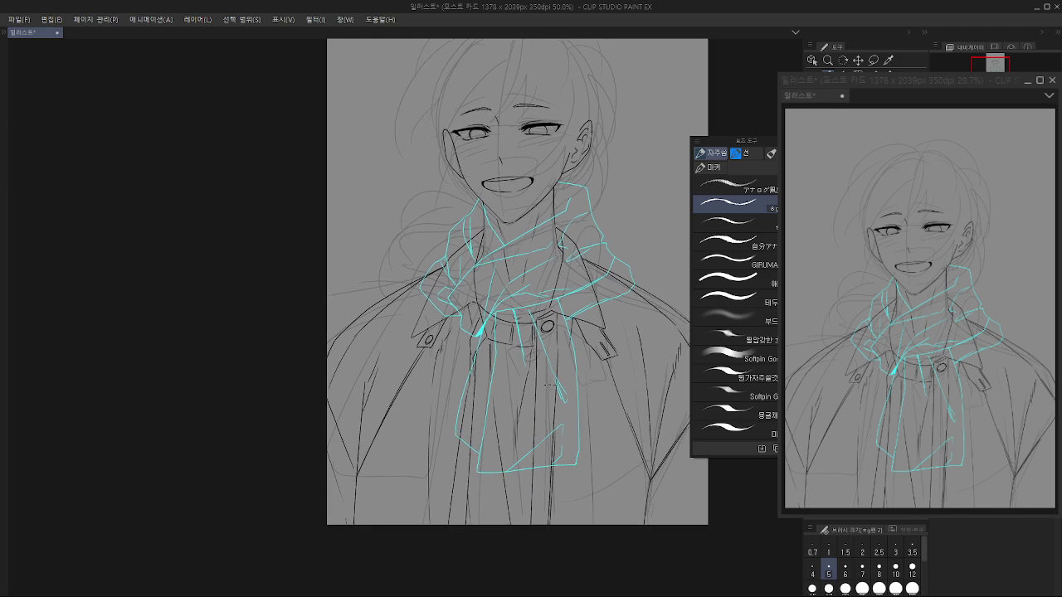
Step: Draw a thick skull guide arc over the top of the head with a heavier pen, down to both temples
{"action": "left_click_drag", "start_coordinate": [549, 385], "coordinate": [545, 433]}
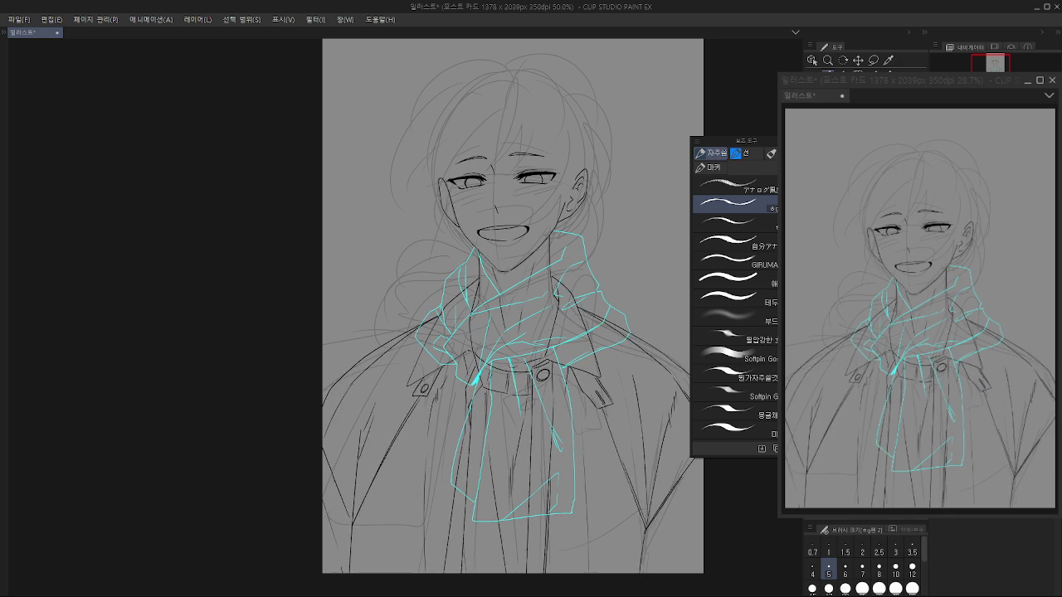
{"action": "left_click_drag", "start_coordinate": [501, 312], "coordinate": [511, 356]}
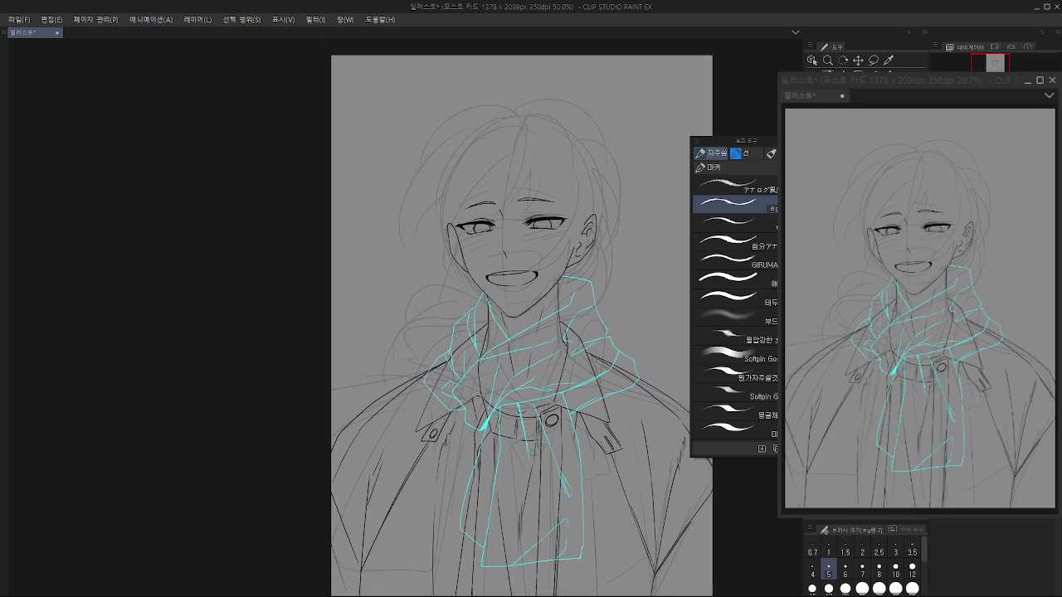
{"action": "scroll", "coordinate": [548, 156], "scroll_direction": "up", "scroll_amount": 1}
{"action": "mouse_move", "coordinate": [549, 155]}
{"action": "left_mouse_down"}
{"action": "mouse_move", "coordinate": [550, 188]}
{"action": "mouse_move", "coordinate": [500, 213]}
{"action": "left_mouse_up"}
{"action": "key", "text": "ctrl+z"}
{"action": "left_click", "coordinate": [726, 412]}
{"action": "key", "text": "ctrl+minus"}
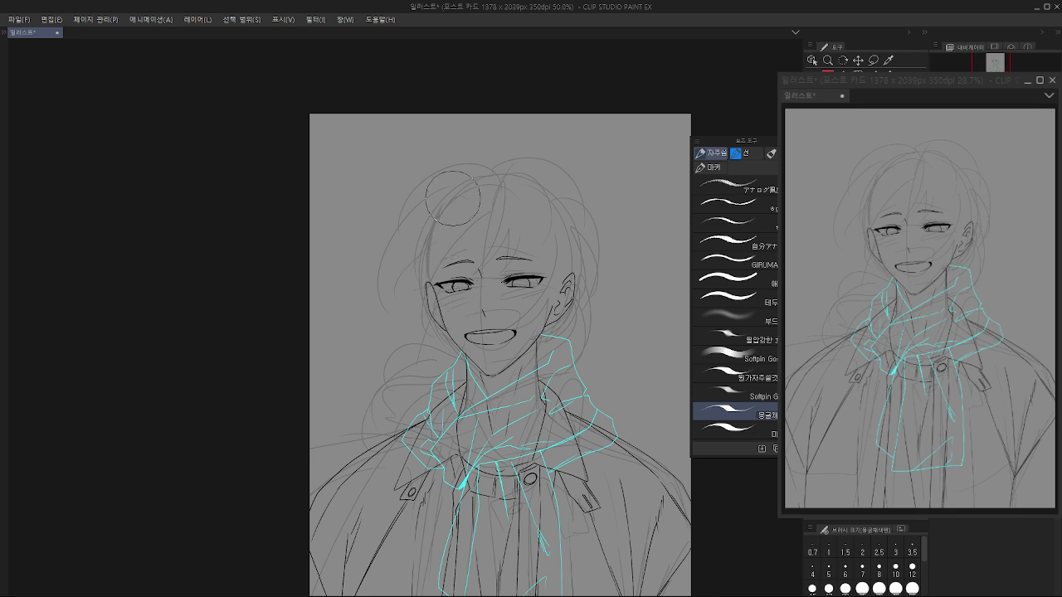
{"action": "left_click_drag", "start_coordinate": [460, 195], "coordinate": [562, 239]}
{"action": "left_click_drag", "start_coordinate": [546, 199], "coordinate": [571, 278]}
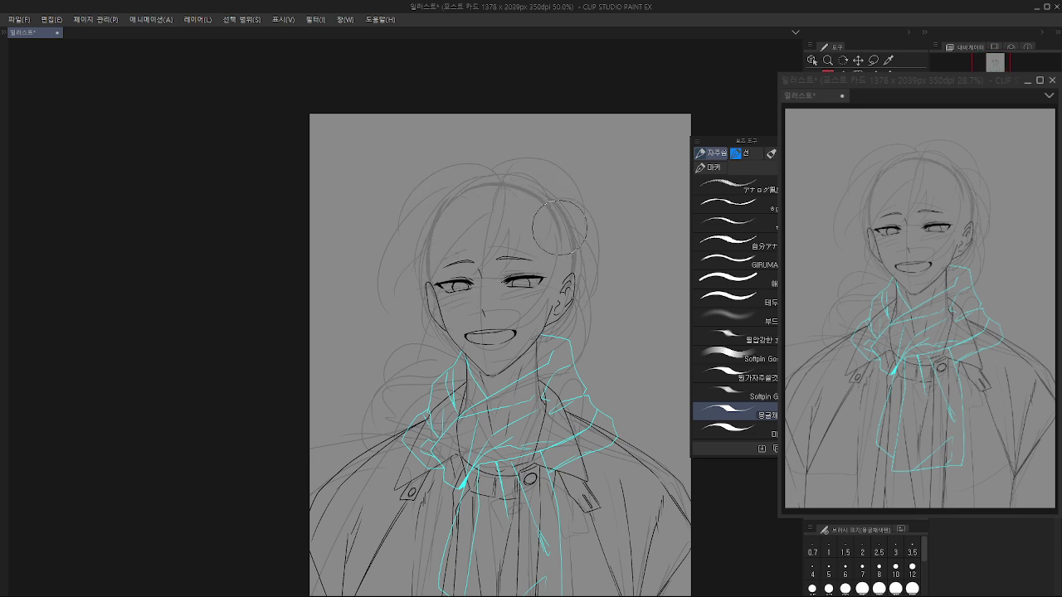
{"action": "key", "text": "ctrl+z"}
{"action": "left_click_drag", "start_coordinate": [552, 207], "coordinate": [570, 267]}
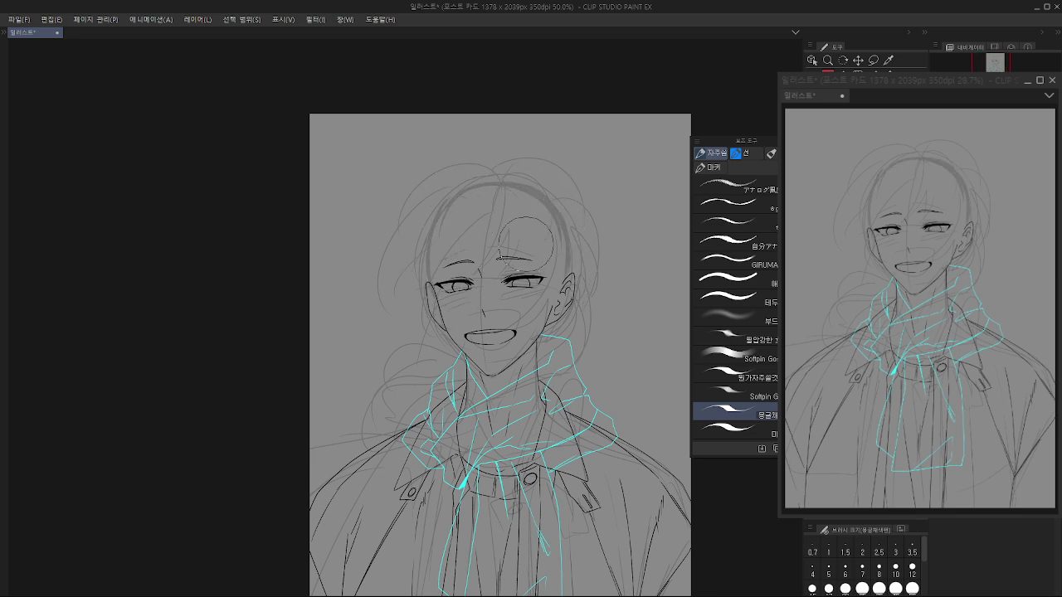
Step: Sketch the central fringe strands falling between the eyes with the mg펜 2 pen
{"action": "left_click", "coordinate": [734, 204]}
{"action": "scroll", "coordinate": [501, 207], "scroll_direction": "up", "scroll_amount": 1}
{"action": "mouse_move", "coordinate": [501, 224]}
{"action": "left_mouse_down"}
{"action": "mouse_move", "coordinate": [515, 219]}
{"action": "mouse_move", "coordinate": [513, 180]}
{"action": "mouse_move", "coordinate": [476, 320]}
{"action": "mouse_move", "coordinate": [510, 192]}
{"action": "left_mouse_up"}
{"action": "key", "text": "ctrl+z"}
{"action": "key", "text": "ctrl+z"}
{"action": "mouse_move", "coordinate": [512, 192]}
{"action": "left_mouse_down"}
{"action": "mouse_move", "coordinate": [515, 213]}
{"action": "mouse_move", "coordinate": [478, 316]}
{"action": "mouse_move", "coordinate": [516, 252]}
{"action": "left_mouse_up"}
{"action": "key", "text": "ctrl+z"}
{"action": "key", "text": "ctrl+z"}
{"action": "left_click_drag", "start_coordinate": [516, 254], "coordinate": [494, 330]}
{"action": "key", "text": "ctrl+z"}
{"action": "key", "text": "ctrl+z"}
{"action": "left_click_drag", "start_coordinate": [547, 227], "coordinate": [495, 328]}
{"action": "key", "text": "ctrl+z"}
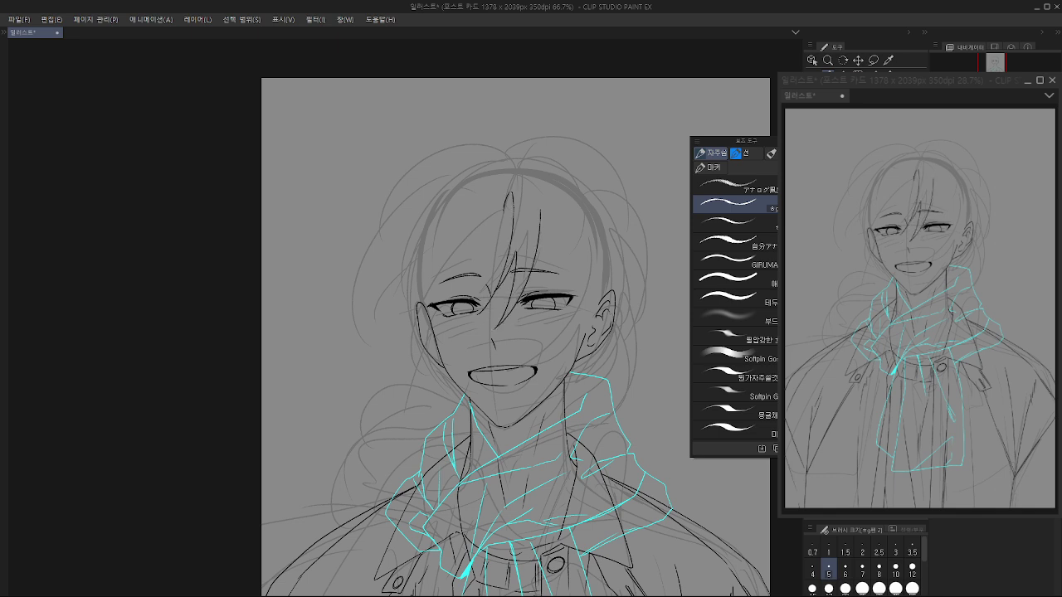
Step: Sketch a pointed fringe strand running from the forehead down over the eye on the right of the face
{"action": "key", "text": "ctrl+z"}
{"action": "mouse_move", "coordinate": [540, 224]}
{"action": "left_mouse_down"}
{"action": "mouse_move", "coordinate": [494, 331]}
{"action": "mouse_move", "coordinate": [538, 326]}
{"action": "left_mouse_up"}
{"action": "key", "text": "ctrl+z"}
{"action": "left_click_drag", "start_coordinate": [541, 204], "coordinate": [535, 330]}
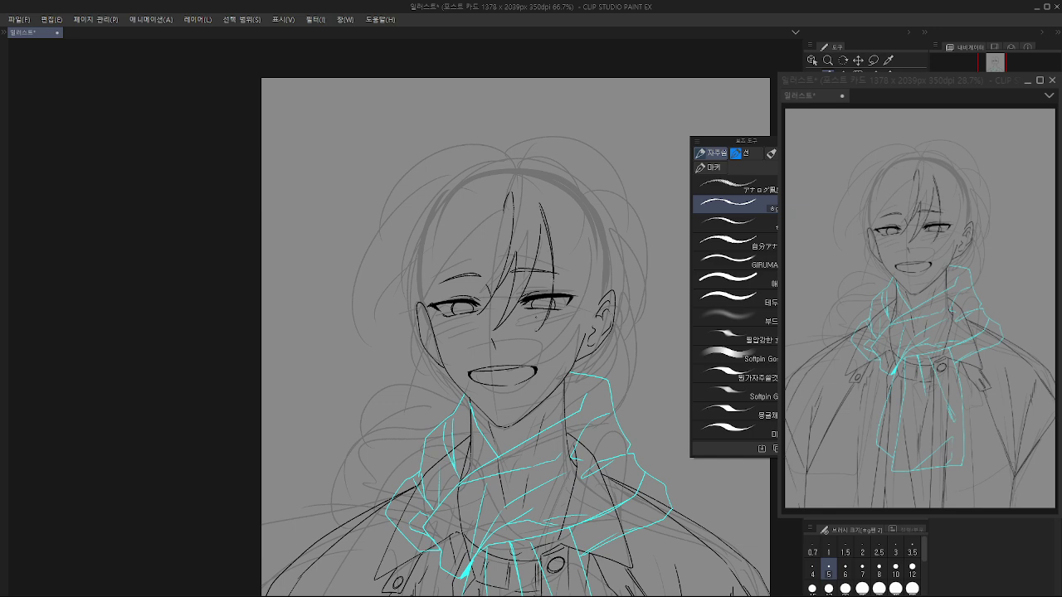
{"action": "key", "text": "ctrl+z"}
{"action": "left_click_drag", "start_coordinate": [542, 206], "coordinate": [536, 328]}
{"action": "key", "text": "ctrl+z"}
{"action": "left_click_drag", "start_coordinate": [548, 241], "coordinate": [541, 285]}
{"action": "left_click_drag", "start_coordinate": [544, 299], "coordinate": [540, 320]}
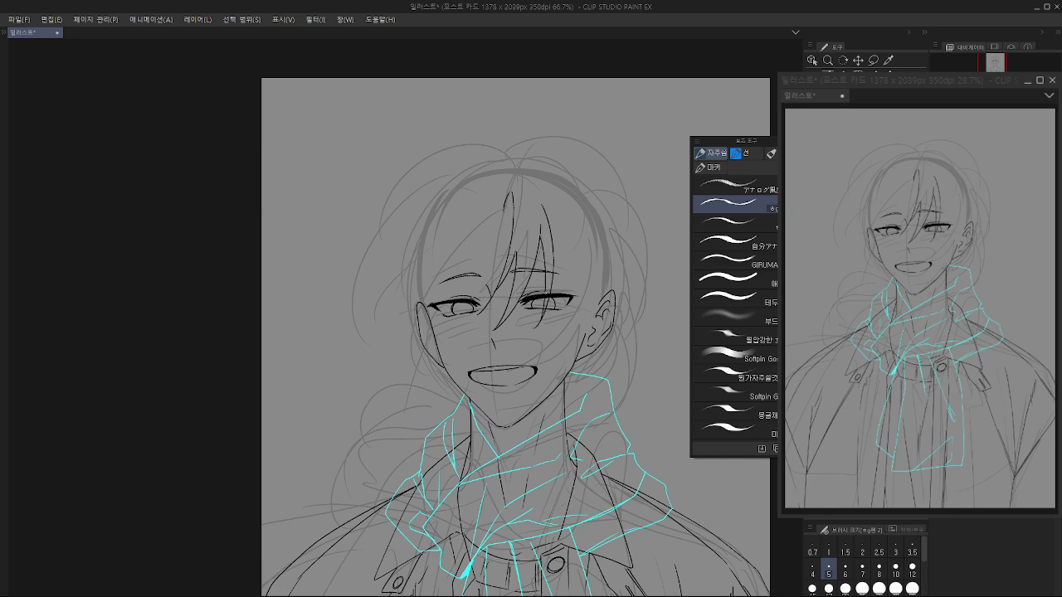
{"action": "key", "text": "e"}
{"action": "key", "text": "p"}
{"action": "key", "text": "e"}
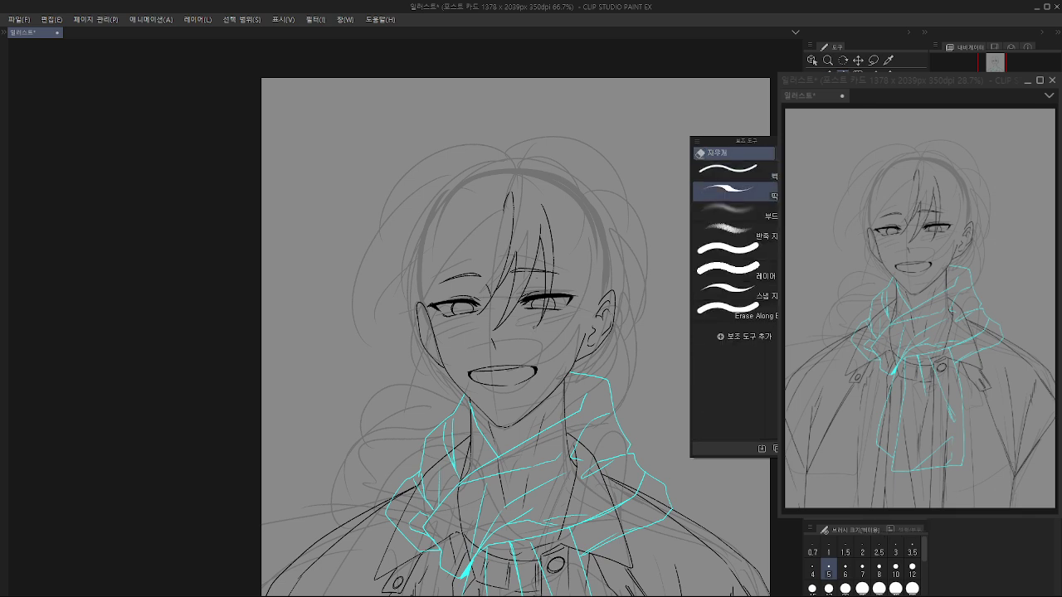
{"action": "key", "text": "p"}
Step: Sketch short hair strands along the cheek between the right eye and the jaw
{"action": "mouse_move", "coordinate": [554, 259]}
{"action": "left_mouse_down"}
{"action": "mouse_move", "coordinate": [564, 333]}
{"action": "mouse_move", "coordinate": [533, 382]}
{"action": "mouse_move", "coordinate": [541, 367]}
{"action": "left_mouse_up"}
{"action": "key", "text": "ctrl+z"}
{"action": "key", "text": "ctrl+z"}
{"action": "key", "text": "ctrl+z"}
{"action": "left_click_drag", "start_coordinate": [570, 325], "coordinate": [548, 360]}
{"action": "mouse_move", "coordinate": [569, 332]}
{"action": "left_mouse_down"}
{"action": "mouse_move", "coordinate": [562, 378]}
{"action": "mouse_move", "coordinate": [507, 433]}
{"action": "mouse_move", "coordinate": [559, 375]}
{"action": "left_mouse_up"}
{"action": "key", "text": "ctrl+z"}
{"action": "key", "text": "ctrl+z"}
{"action": "left_click_drag", "start_coordinate": [558, 378], "coordinate": [514, 436]}
{"action": "key", "text": "ctrl+z"}
{"action": "key", "text": "ctrl+z"}
Step: Sketch a long side lock in front of the right ear, ending beside the neck
{"action": "mouse_move", "coordinate": [570, 330]}
{"action": "left_mouse_down"}
{"action": "mouse_move", "coordinate": [562, 385]}
{"action": "mouse_move", "coordinate": [526, 446]}
{"action": "left_mouse_up"}
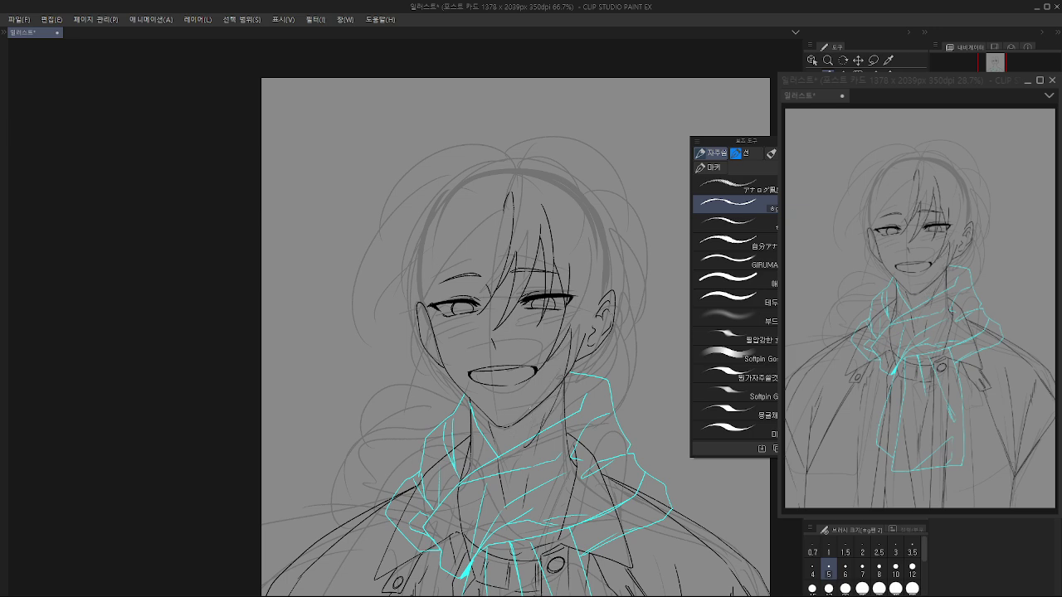
{"action": "key", "text": "ctrl+z"}
{"action": "left_click_drag", "start_coordinate": [570, 329], "coordinate": [566, 453]}
{"action": "key", "text": "ctrl+z"}
{"action": "left_click_drag", "start_coordinate": [570, 329], "coordinate": [564, 435]}
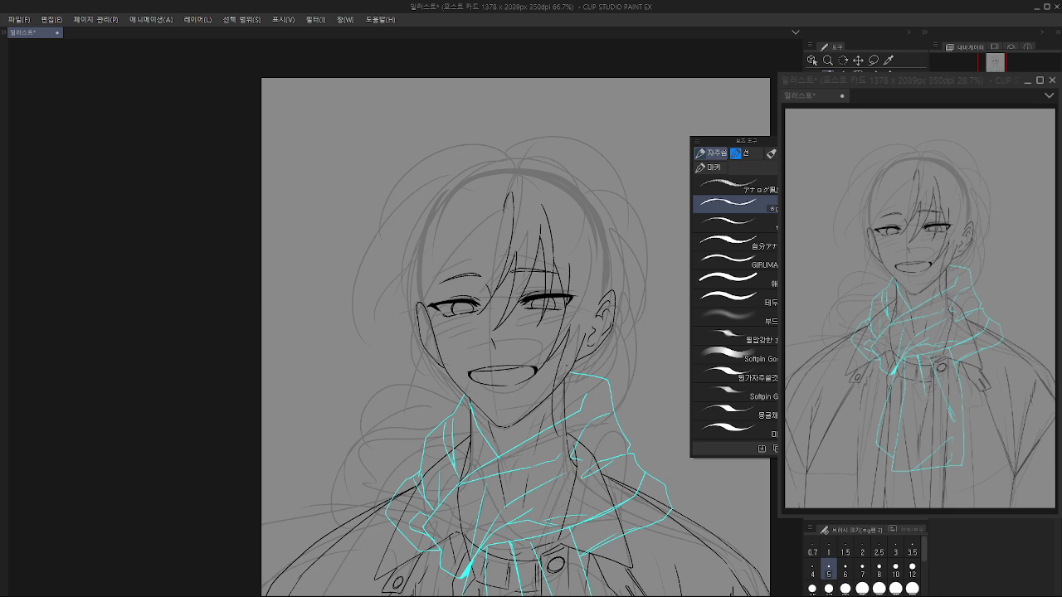
Step: Sketch the outer hair strands from the right temple down over the ear to the neck
{"action": "mouse_move", "coordinate": [583, 217]}
{"action": "left_mouse_down"}
{"action": "mouse_move", "coordinate": [602, 366]}
{"action": "mouse_move", "coordinate": [607, 329]}
{"action": "mouse_move", "coordinate": [584, 396]}
{"action": "left_mouse_up"}
{"action": "key", "text": "ctrl+z"}
{"action": "key", "text": "ctrl+z"}
{"action": "left_click_drag", "start_coordinate": [602, 324], "coordinate": [595, 378]}
{"action": "mouse_move", "coordinate": [597, 316]}
{"action": "left_mouse_down"}
{"action": "mouse_move", "coordinate": [559, 391]}
{"action": "mouse_move", "coordinate": [573, 379]}
{"action": "mouse_move", "coordinate": [574, 418]}
{"action": "left_mouse_up"}
{"action": "key", "text": "ctrl+z"}
{"action": "key", "text": "ctrl+z"}
{"action": "mouse_move", "coordinate": [566, 378]}
{"action": "left_mouse_down"}
{"action": "mouse_move", "coordinate": [555, 419]}
{"action": "mouse_move", "coordinate": [552, 410]}
{"action": "left_mouse_up"}
{"action": "key", "text": "ctrl+z"}
{"action": "left_click", "coordinate": [542, 327]}
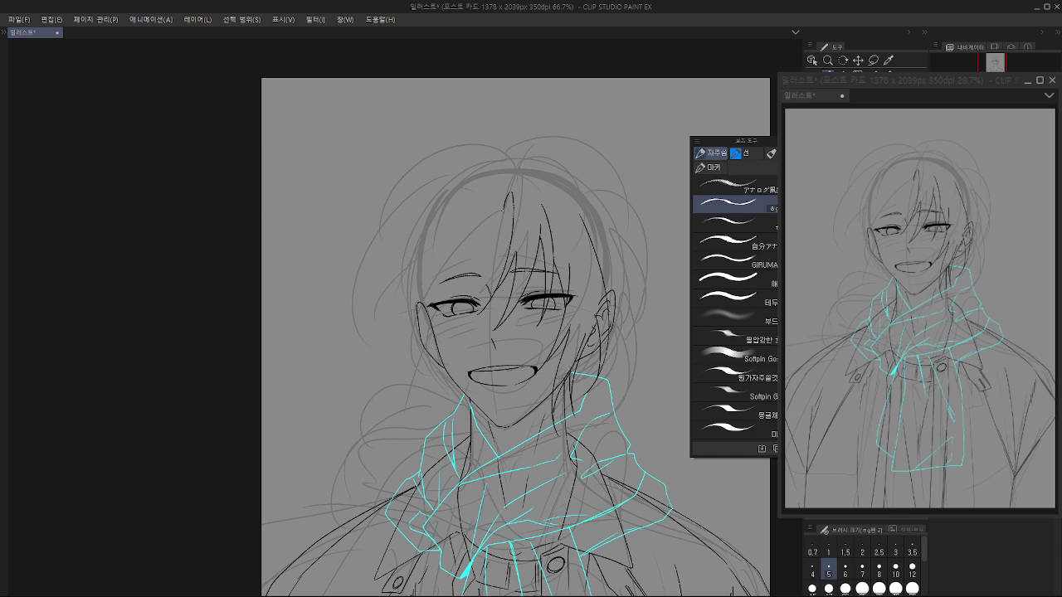
Step: Sketch a zigzag parting at the hairline and the fringe strands falling from it on the left of the forehead
{"action": "mouse_move", "coordinate": [512, 208]}
{"action": "left_mouse_down"}
{"action": "mouse_move", "coordinate": [503, 215]}
{"action": "mouse_move", "coordinate": [495, 191]}
{"action": "left_mouse_up"}
{"action": "mouse_move", "coordinate": [494, 190]}
{"action": "left_mouse_down"}
{"action": "mouse_move", "coordinate": [481, 222]}
{"action": "mouse_move", "coordinate": [496, 188]}
{"action": "mouse_move", "coordinate": [479, 303]}
{"action": "left_mouse_up"}
{"action": "key", "text": "ctrl+z"}
{"action": "key", "text": "ctrl+z"}
{"action": "key", "text": "ctrl+z"}
{"action": "key", "text": "ctrl+z"}
{"action": "mouse_move", "coordinate": [475, 223]}
{"action": "left_mouse_down"}
{"action": "mouse_move", "coordinate": [478, 301]}
{"action": "mouse_move", "coordinate": [503, 208]}
{"action": "mouse_move", "coordinate": [437, 301]}
{"action": "left_mouse_up"}
{"action": "key", "text": "ctrl+z"}
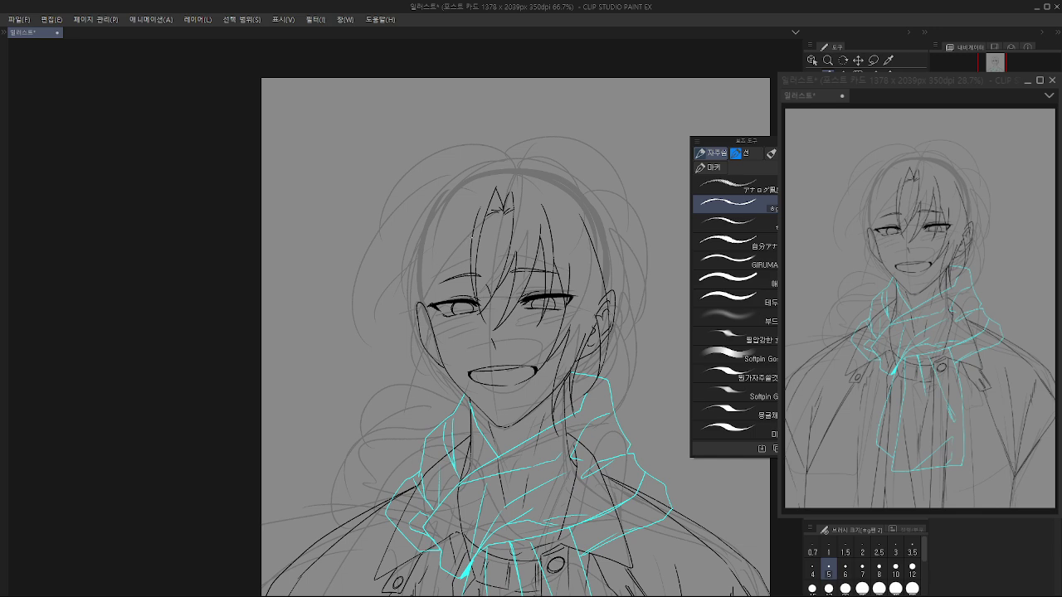
Step: Sketch the fringe strands over the left eye and along the left temple
{"action": "mouse_move", "coordinate": [452, 240]}
{"action": "left_mouse_down"}
{"action": "mouse_move", "coordinate": [409, 308]}
{"action": "mouse_move", "coordinate": [426, 301]}
{"action": "mouse_move", "coordinate": [453, 221]}
{"action": "mouse_move", "coordinate": [465, 299]}
{"action": "mouse_move", "coordinate": [457, 349]}
{"action": "left_mouse_up"}
{"action": "key", "text": "ctrl+z"}
{"action": "key", "text": "ctrl+z"}
{"action": "mouse_move", "coordinate": [433, 223]}
{"action": "left_mouse_down"}
{"action": "mouse_move", "coordinate": [428, 303]}
{"action": "mouse_move", "coordinate": [395, 354]}
{"action": "left_mouse_up"}
{"action": "key", "text": "ctrl+z"}
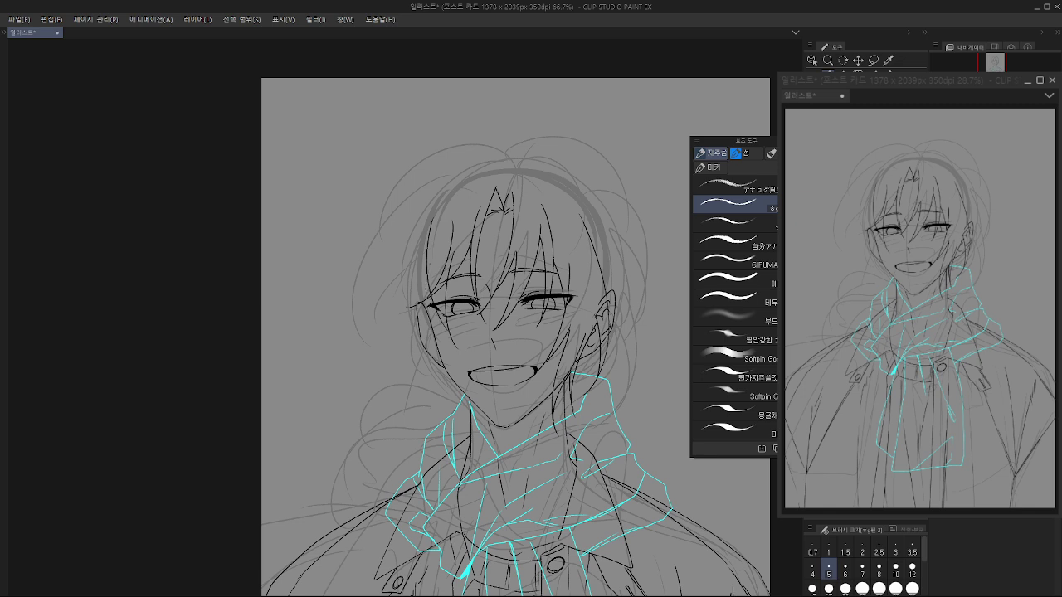
Step: Sketch the side locks by the left ear, one sweeping outward and one hanging down past the jaw
{"action": "left_click_drag", "start_coordinate": [427, 298], "coordinate": [434, 313]}
{"action": "mouse_move", "coordinate": [422, 313]}
{"action": "left_mouse_down"}
{"action": "mouse_move", "coordinate": [431, 384]}
{"action": "mouse_move", "coordinate": [421, 352]}
{"action": "left_mouse_up"}
{"action": "left_click_drag", "start_coordinate": [422, 325], "coordinate": [390, 430]}
{"action": "key", "text": "ctrl+z"}
{"action": "mouse_move", "coordinate": [424, 214]}
{"action": "left_mouse_down"}
{"action": "mouse_move", "coordinate": [386, 320]}
{"action": "mouse_move", "coordinate": [404, 315]}
{"action": "mouse_move", "coordinate": [348, 362]}
{"action": "left_mouse_up"}
{"action": "key", "text": "ctrl+z"}
{"action": "left_click_drag", "start_coordinate": [417, 278], "coordinate": [345, 358]}
{"action": "left_click_drag", "start_coordinate": [404, 321], "coordinate": [369, 353]}
{"action": "mouse_move", "coordinate": [404, 322]}
{"action": "left_mouse_down"}
{"action": "mouse_move", "coordinate": [381, 437]}
{"action": "mouse_move", "coordinate": [386, 408]}
{"action": "left_mouse_up"}
{"action": "key", "text": "ctrl+z"}
{"action": "key", "text": "ctrl+z"}
{"action": "left_click_drag", "start_coordinate": [404, 329], "coordinate": [383, 440]}
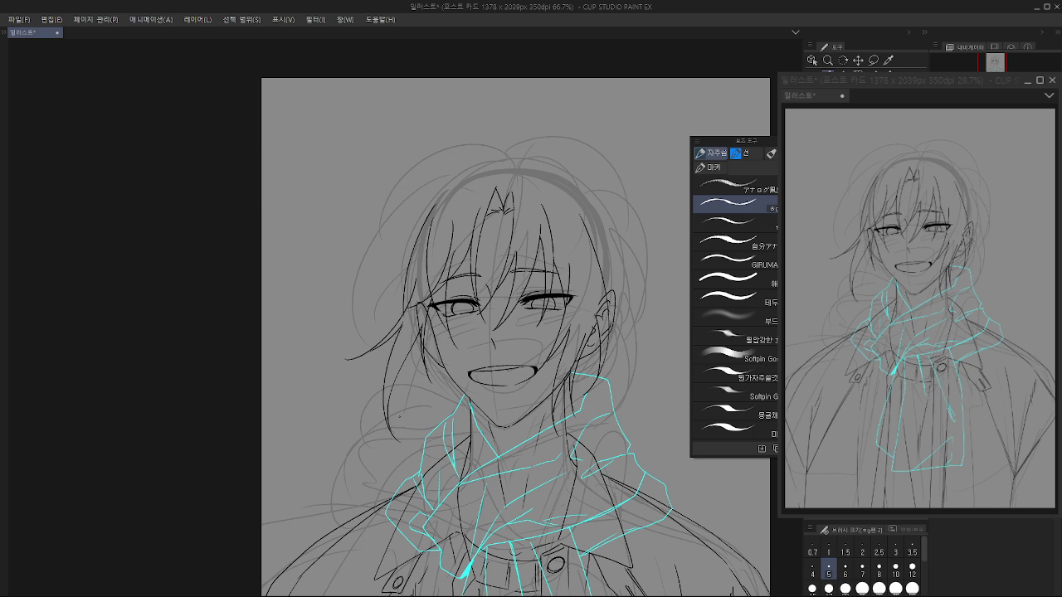
Step: Add strands to the left part of the fringe and small hair strokes at the crown parting
{"action": "scroll", "coordinate": [435, 285], "scroll_direction": "up", "scroll_amount": 1}
{"action": "key", "text": "e"}
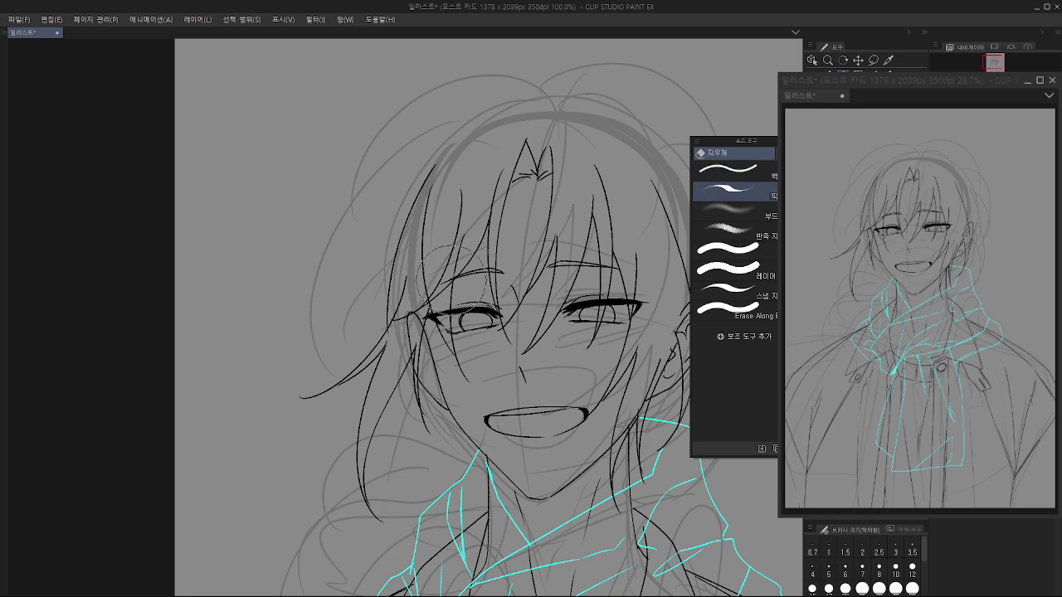
{"action": "key", "text": "p"}
{"action": "scroll", "coordinate": [440, 286], "scroll_direction": "down", "scroll_amount": 1}
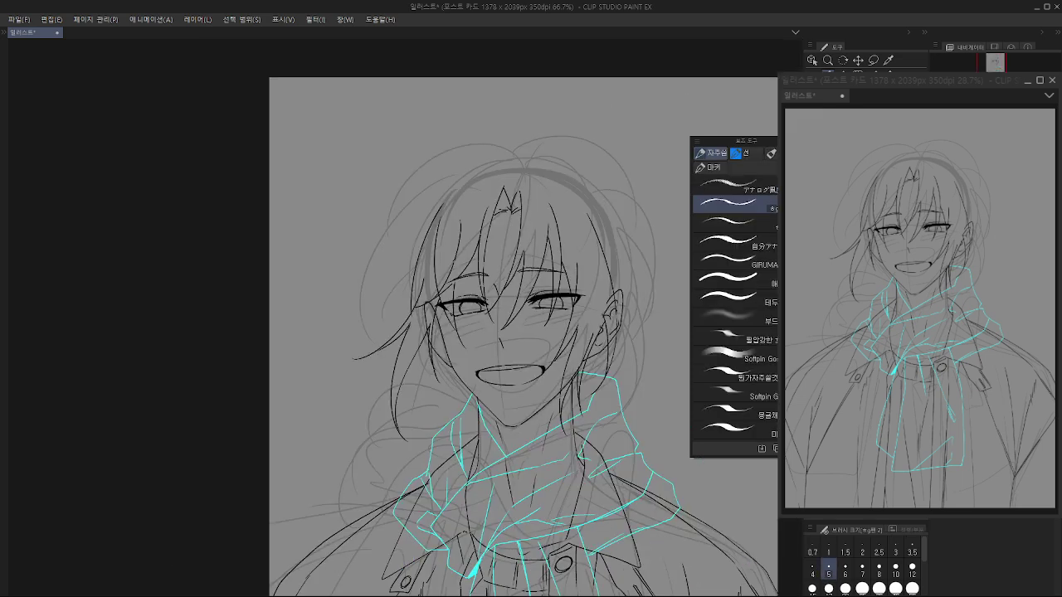
{"action": "left_click_drag", "start_coordinate": [462, 211], "coordinate": [456, 255]}
{"action": "left_click_drag", "start_coordinate": [536, 169], "coordinate": [521, 178]}
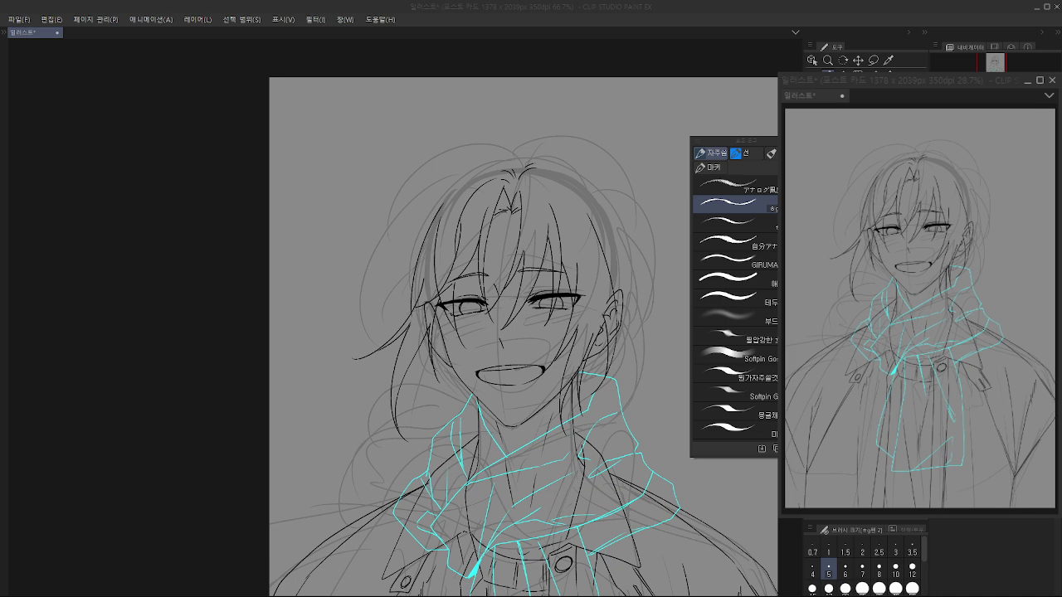
Step: Add an outer contour strand along the left side of the head
{"action": "scroll", "coordinate": [565, 319], "scroll_direction": "down", "scroll_amount": 1}
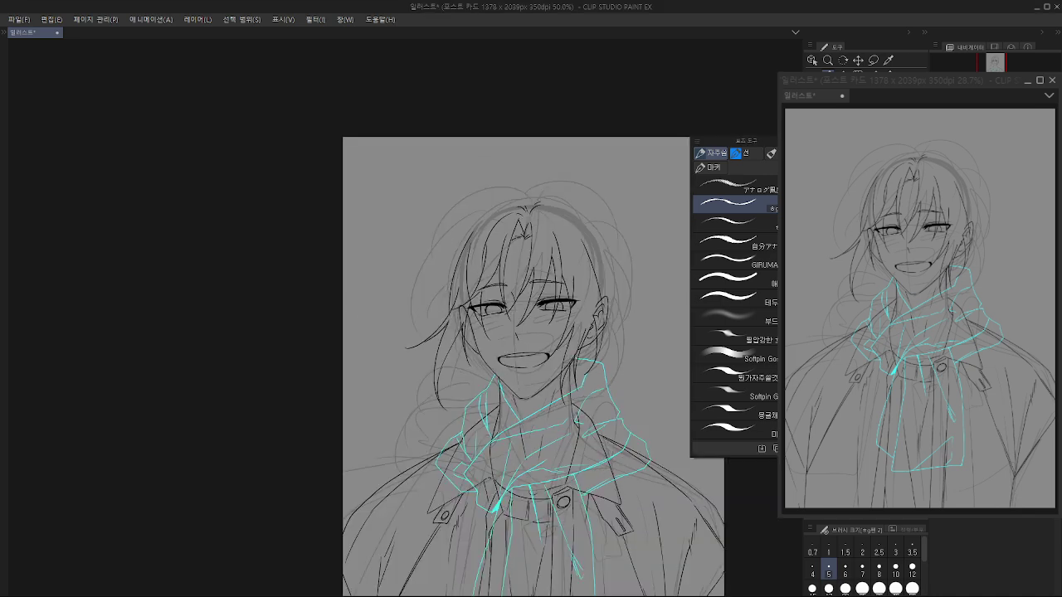
{"action": "left_click_drag", "start_coordinate": [565, 319], "coordinate": [554, 293]}
{"action": "left_click_drag", "start_coordinate": [457, 211], "coordinate": [445, 290]}
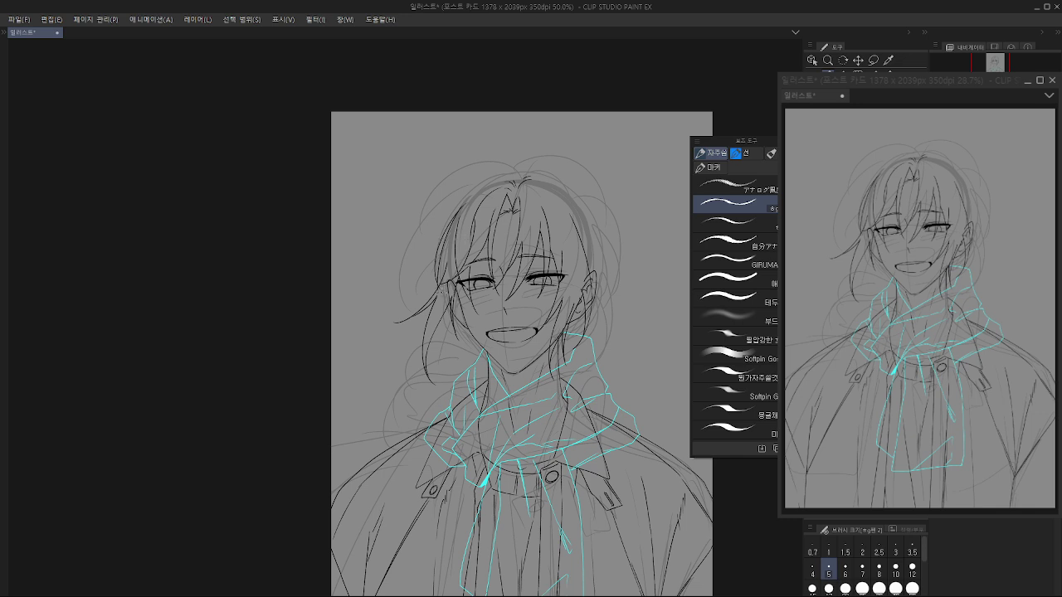
{"action": "key", "text": "e"}
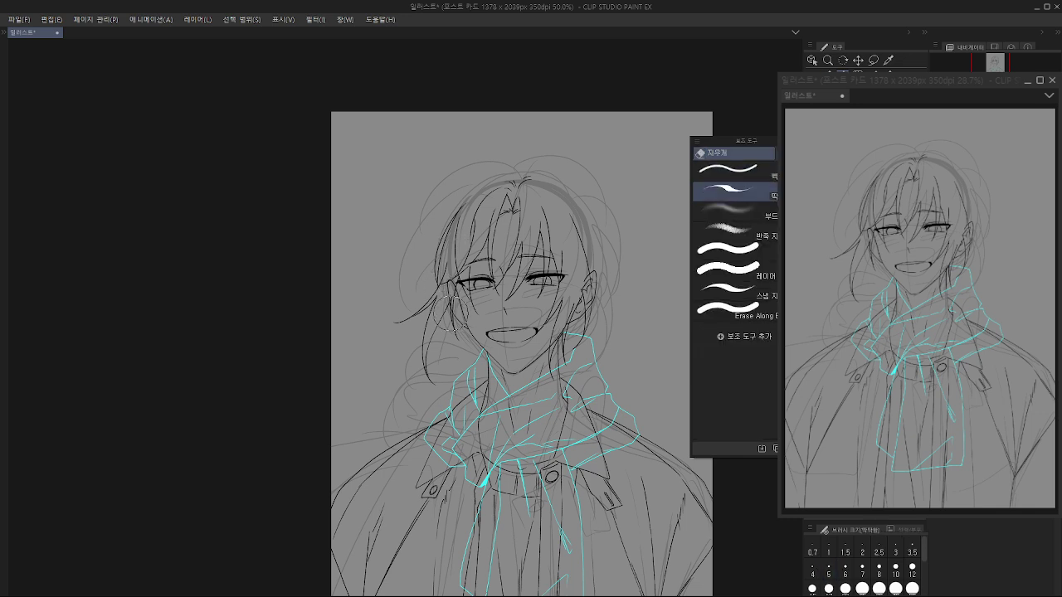
{"action": "key", "text": "p"}
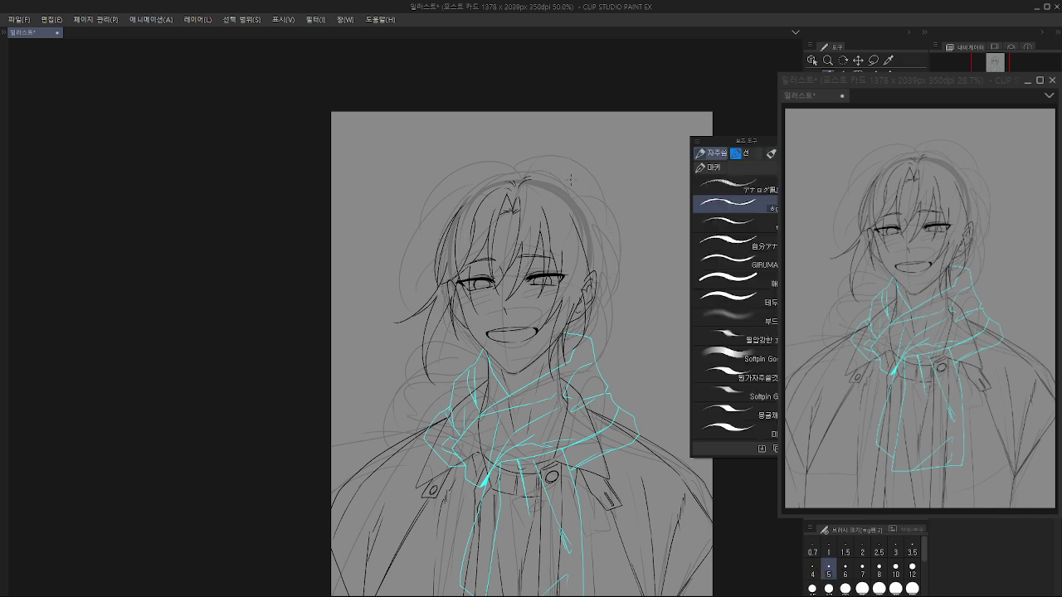
Step: Sketch the outer hair contour from the crown around the right side of the head to below the ear
{"action": "mouse_move", "coordinate": [570, 180]}
{"action": "left_mouse_down"}
{"action": "mouse_move", "coordinate": [567, 158]}
{"action": "mouse_move", "coordinate": [614, 245]}
{"action": "left_mouse_up"}
{"action": "key", "text": "ctrl+z"}
{"action": "mouse_move", "coordinate": [529, 143]}
{"action": "left_mouse_down"}
{"action": "mouse_move", "coordinate": [548, 142]}
{"action": "mouse_move", "coordinate": [605, 207]}
{"action": "mouse_move", "coordinate": [612, 291]}
{"action": "left_mouse_up"}
{"action": "key", "text": "ctrl+z"}
{"action": "mouse_move", "coordinate": [586, 177]}
{"action": "left_mouse_down"}
{"action": "mouse_move", "coordinate": [609, 329]}
{"action": "mouse_move", "coordinate": [591, 311]}
{"action": "left_mouse_up"}
{"action": "key", "text": "ctrl+z"}
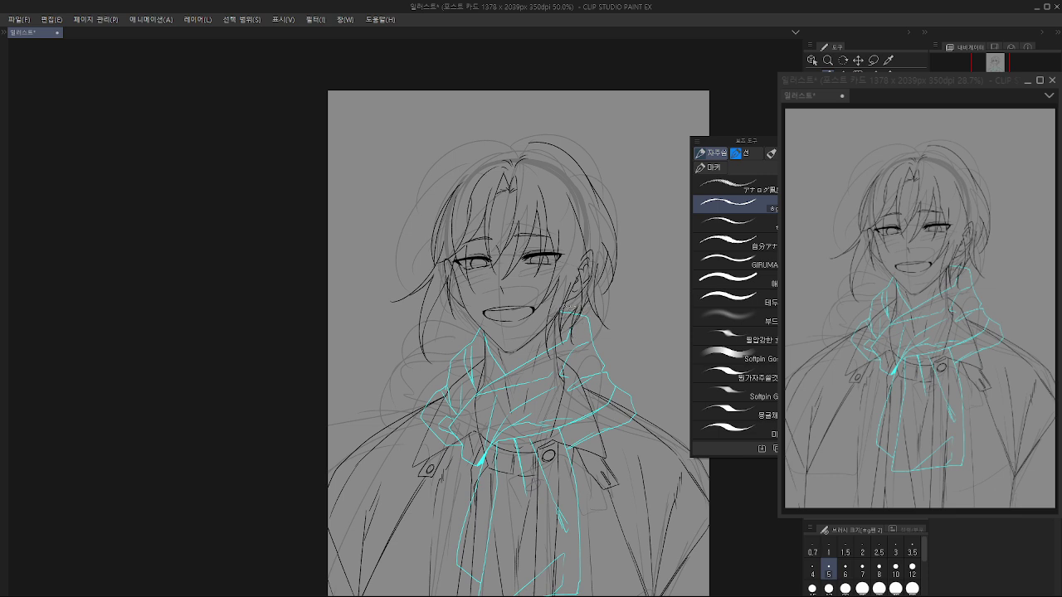
{"action": "key", "text": "e"}
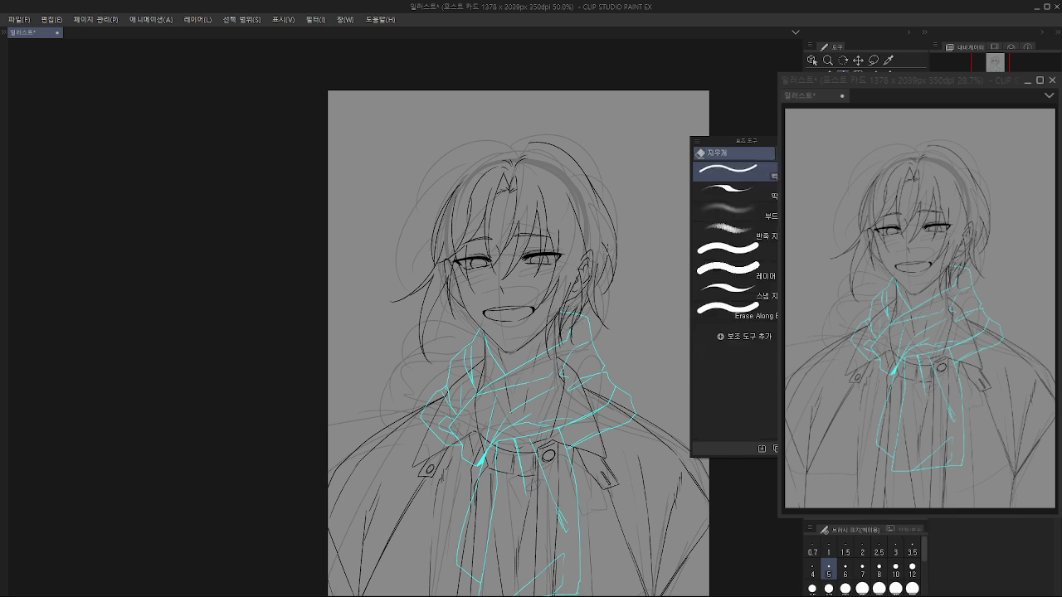
Step: Draw a thin strand flicking outward from the right side of the hair, above ear level
{"action": "key", "text": "p"}
{"action": "left_click_drag", "start_coordinate": [589, 206], "coordinate": [654, 244]}
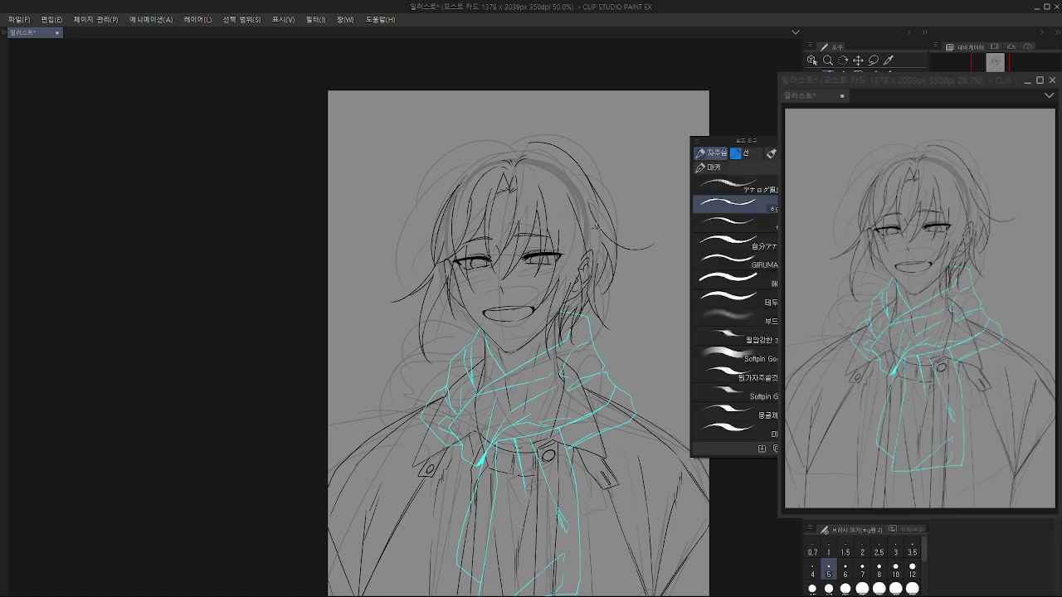
{"action": "key", "text": "e"}
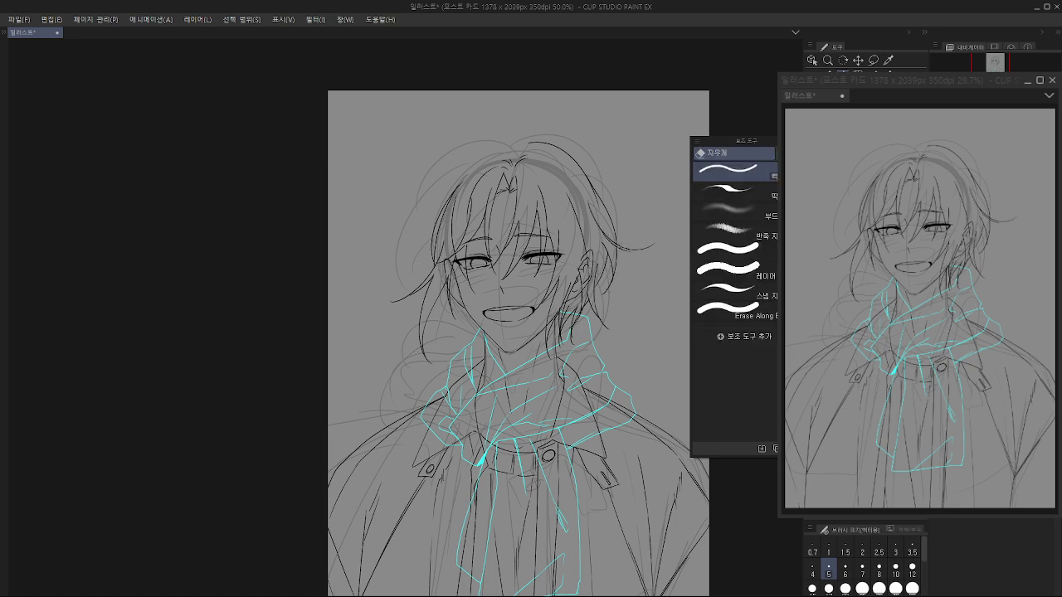
Step: Add a curved outer strand at the upper right of the head and erase the overlap where it meets the contour
{"action": "key", "text": "p"}
{"action": "left_click_drag", "start_coordinate": [584, 175], "coordinate": [624, 267]}
{"action": "key", "text": "ctrl+z"}
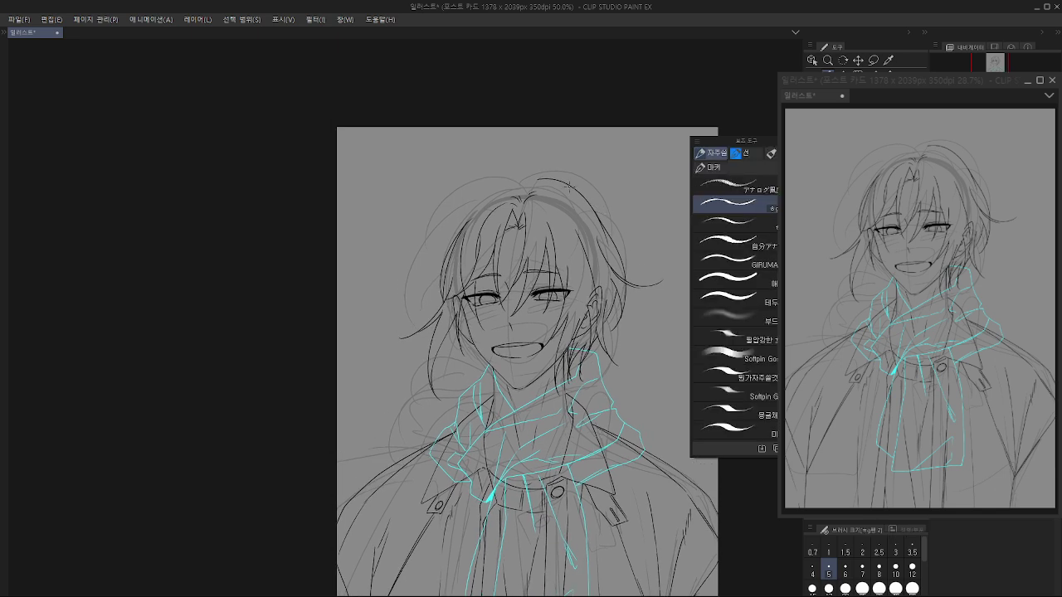
{"action": "key", "text": "ctrl+z"}
{"action": "left_click_drag", "start_coordinate": [584, 195], "coordinate": [634, 259]}
{"action": "key", "text": "e"}
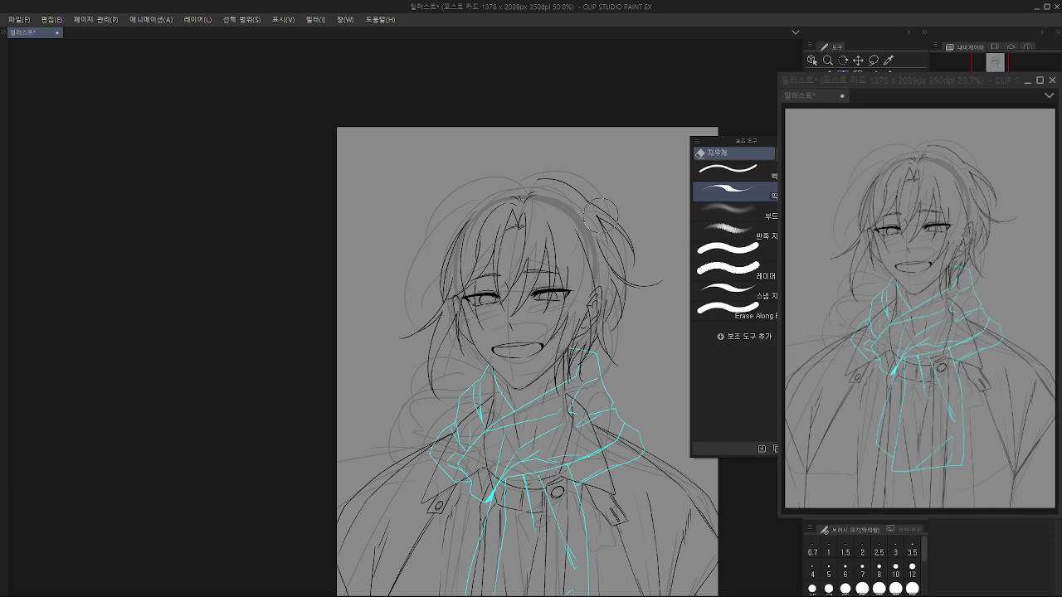
{"action": "key", "text": "p"}
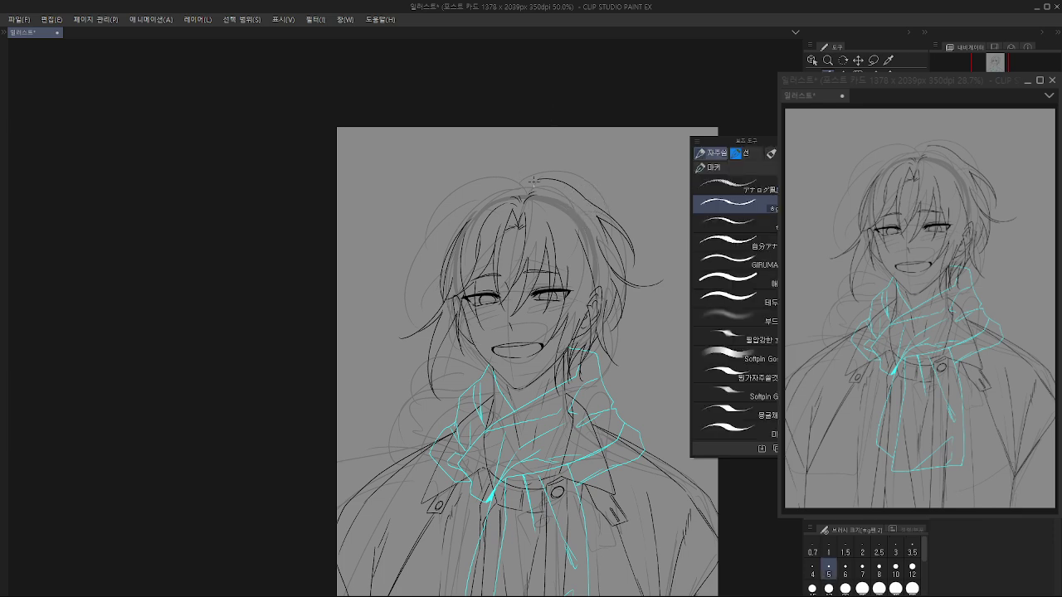
Step: Sketch the outer hair contour from the crown down the left side of the head, with loose strands beside the face
{"action": "left_click_drag", "start_coordinate": [525, 179], "coordinate": [440, 232]}
{"action": "key", "text": "ctrl+z"}
{"action": "mouse_move", "coordinate": [522, 178]}
{"action": "left_mouse_down"}
{"action": "mouse_move", "coordinate": [440, 229]}
{"action": "mouse_move", "coordinate": [405, 279]}
{"action": "mouse_move", "coordinate": [409, 309]}
{"action": "left_mouse_up"}
{"action": "left_click_drag", "start_coordinate": [448, 239], "coordinate": [404, 273]}
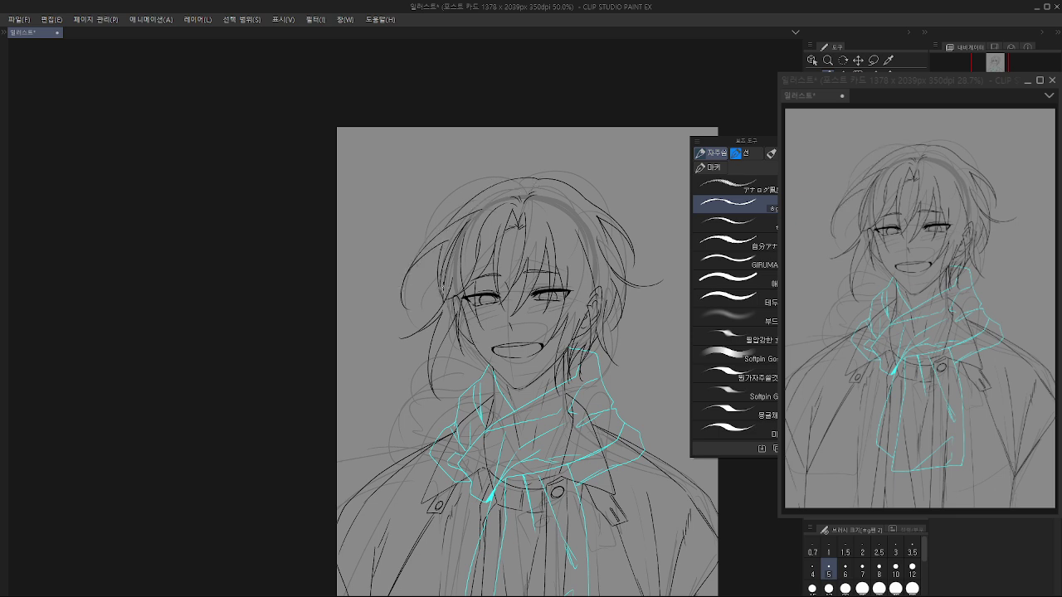
{"action": "key", "text": "ctrl+z"}
{"action": "mouse_move", "coordinate": [446, 239]}
{"action": "left_mouse_down"}
{"action": "mouse_move", "coordinate": [430, 293]}
{"action": "mouse_move", "coordinate": [384, 336]}
{"action": "left_mouse_up"}
{"action": "left_click_drag", "start_coordinate": [409, 369], "coordinate": [389, 376]}
{"action": "key", "text": "ctrl+z"}
{"action": "mouse_move", "coordinate": [453, 335]}
{"action": "left_mouse_down"}
{"action": "mouse_move", "coordinate": [440, 387]}
{"action": "mouse_move", "coordinate": [428, 363]}
{"action": "mouse_move", "coordinate": [521, 339]}
{"action": "left_mouse_up"}
Step: Flip the canvas horizontally to check the hair's balance, and restore the original orientation
{"action": "key", "text": "h"}
{"action": "key", "text": "ctrl+minus"}
{"action": "key", "text": "j"}
{"action": "key", "text": "j"}
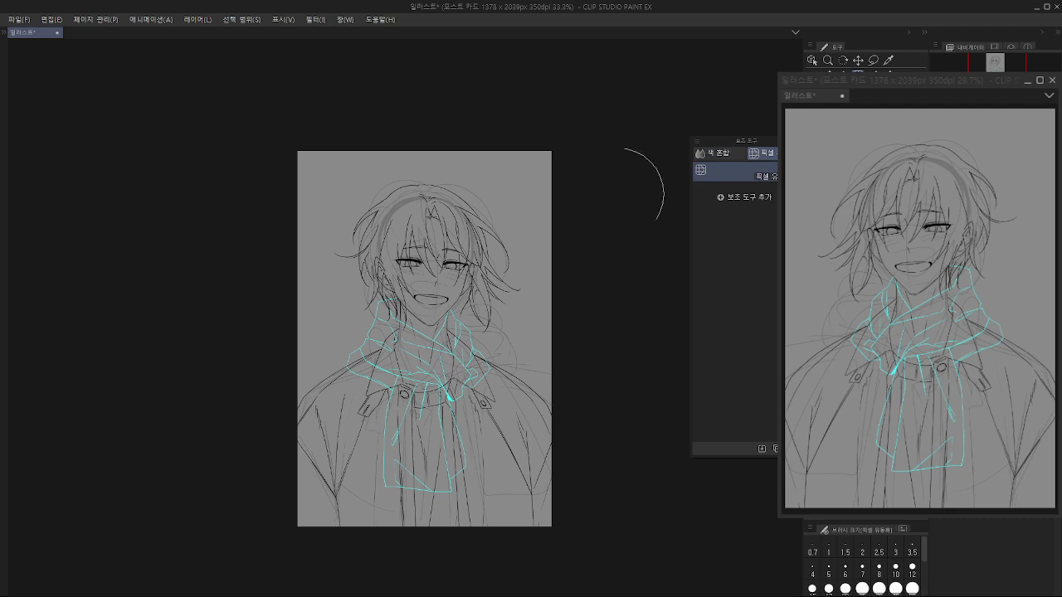
{"action": "scroll", "coordinate": [398, 182], "scroll_direction": "left", "scroll_amount": 1}
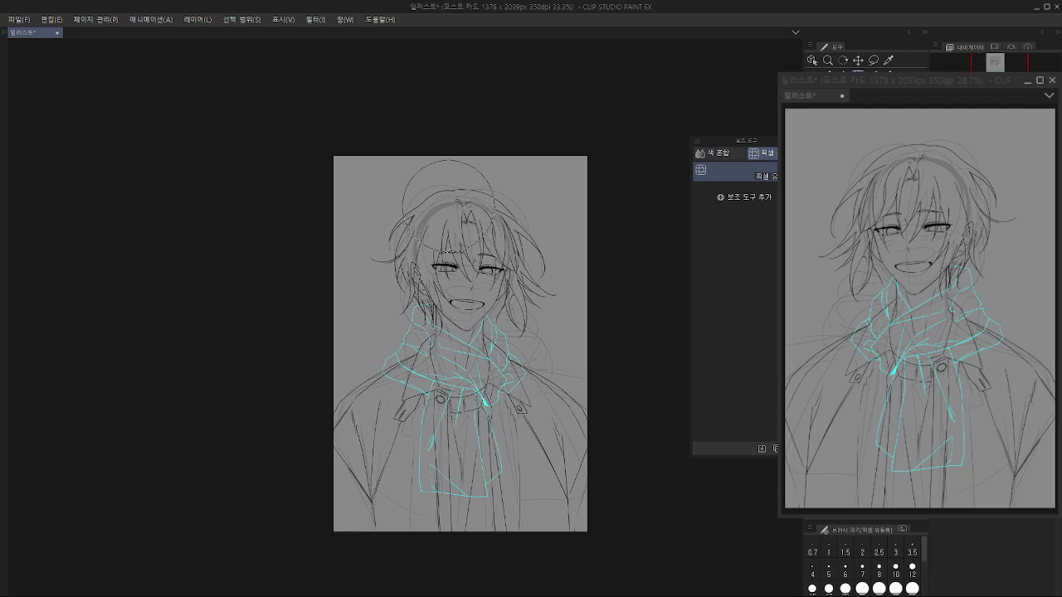
{"action": "key", "text": "p"}
{"action": "key", "text": "h"}
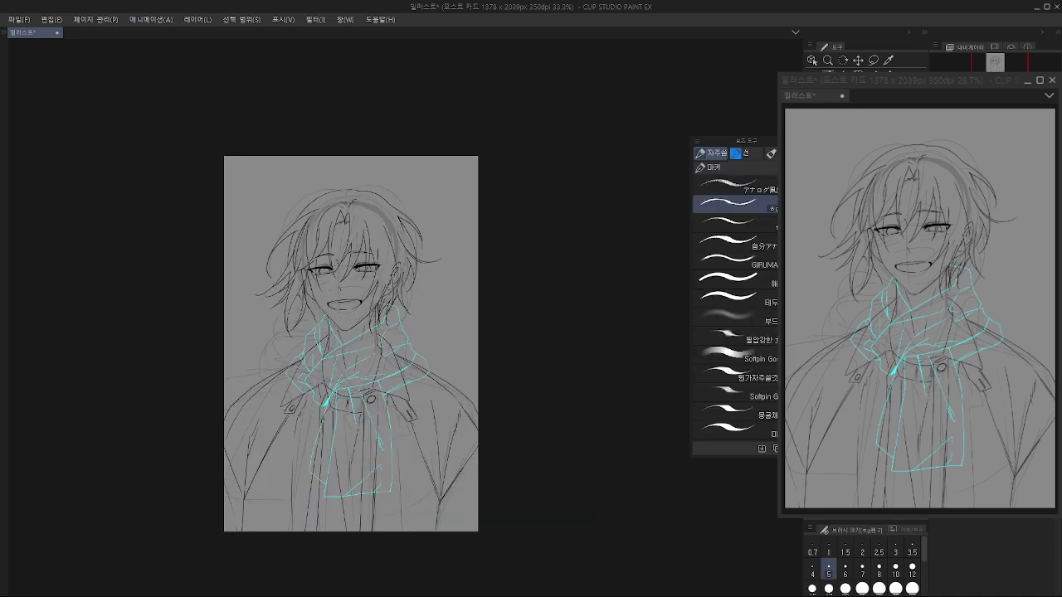
Step: Sketch two long ponytail strands sweeping from below the left jaw outward over the shoulder
{"action": "left_click_drag", "start_coordinate": [365, 328], "coordinate": [551, 303]}
{"action": "key", "text": "ctrl+plus"}
{"action": "key", "text": "ctrl+plus"}
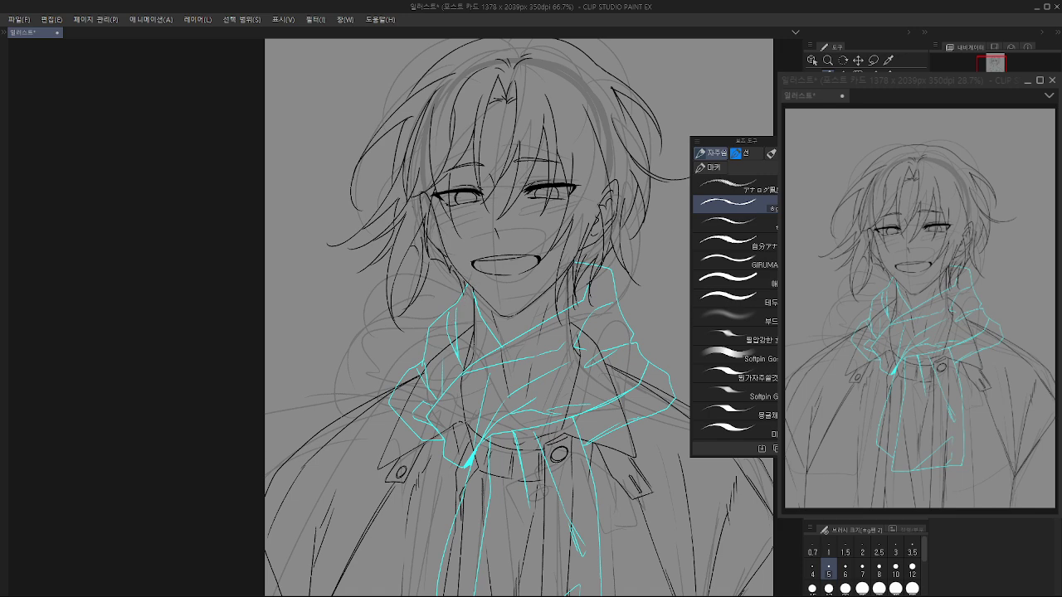
{"action": "key", "text": "e"}
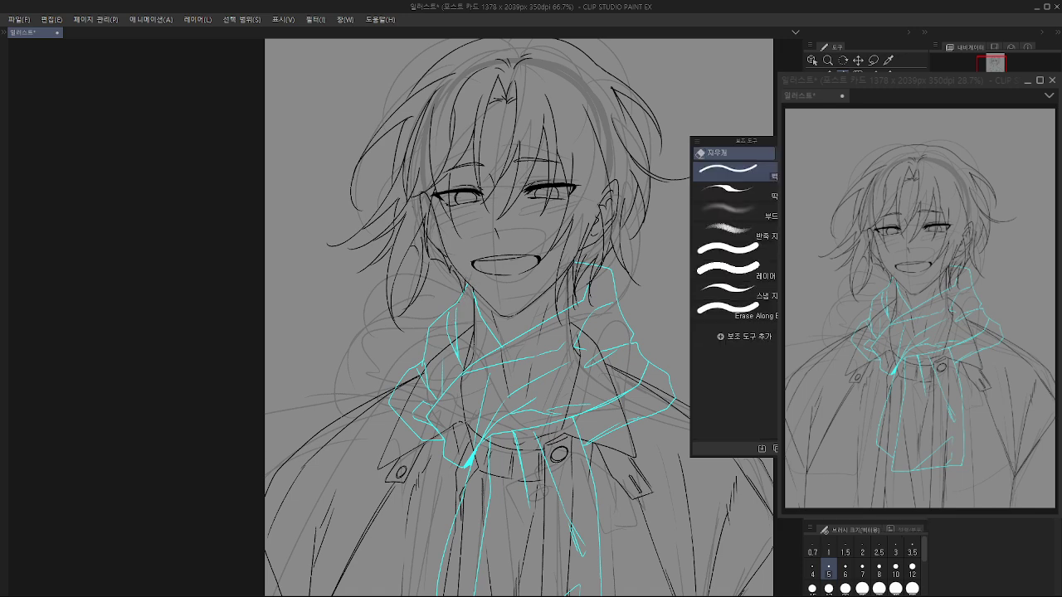
{"action": "key", "text": "p"}
{"action": "mouse_move", "coordinate": [518, 315]}
{"action": "left_mouse_down"}
{"action": "mouse_move", "coordinate": [524, 338]}
{"action": "mouse_move", "coordinate": [540, 315]}
{"action": "left_mouse_up"}
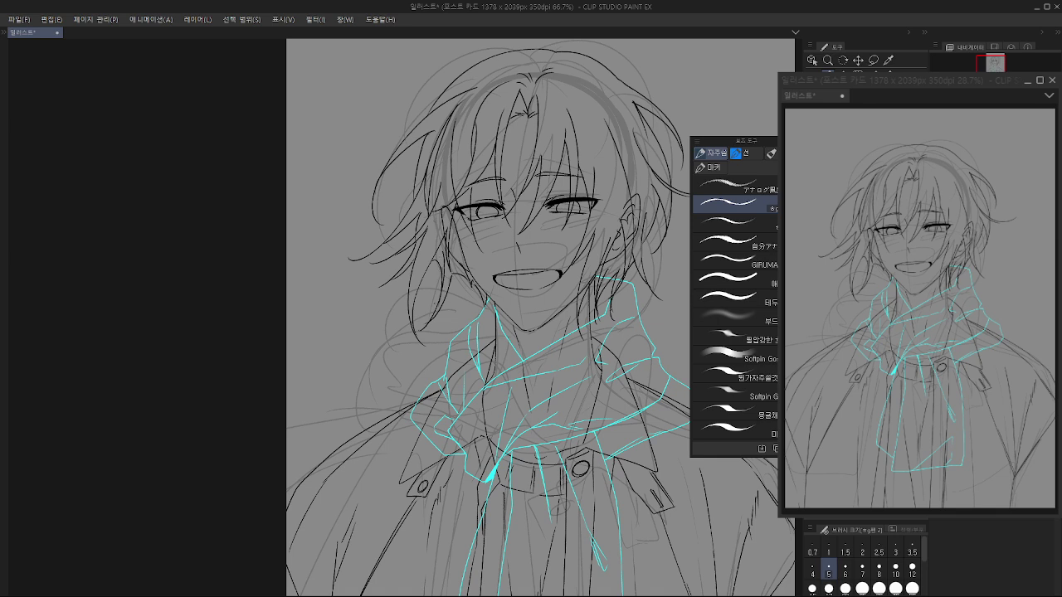
{"action": "left_click_drag", "start_coordinate": [441, 305], "coordinate": [435, 341]}
{"action": "key", "text": "ctrl+z"}
{"action": "left_click_drag", "start_coordinate": [469, 281], "coordinate": [445, 340]}
{"action": "mouse_move", "coordinate": [468, 289]}
{"action": "left_mouse_down"}
{"action": "mouse_move", "coordinate": [446, 350]}
{"action": "mouse_move", "coordinate": [362, 386]}
{"action": "mouse_move", "coordinate": [423, 381]}
{"action": "left_mouse_up"}
{"action": "key", "text": "ctrl+z"}
{"action": "key", "text": "ctrl+z"}
{"action": "key", "text": "ctrl+z"}
{"action": "mouse_move", "coordinate": [478, 291]}
{"action": "left_mouse_down"}
{"action": "mouse_move", "coordinate": [465, 340]}
{"action": "mouse_move", "coordinate": [369, 398]}
{"action": "left_mouse_up"}
{"action": "left_click_drag", "start_coordinate": [455, 347], "coordinate": [328, 423]}
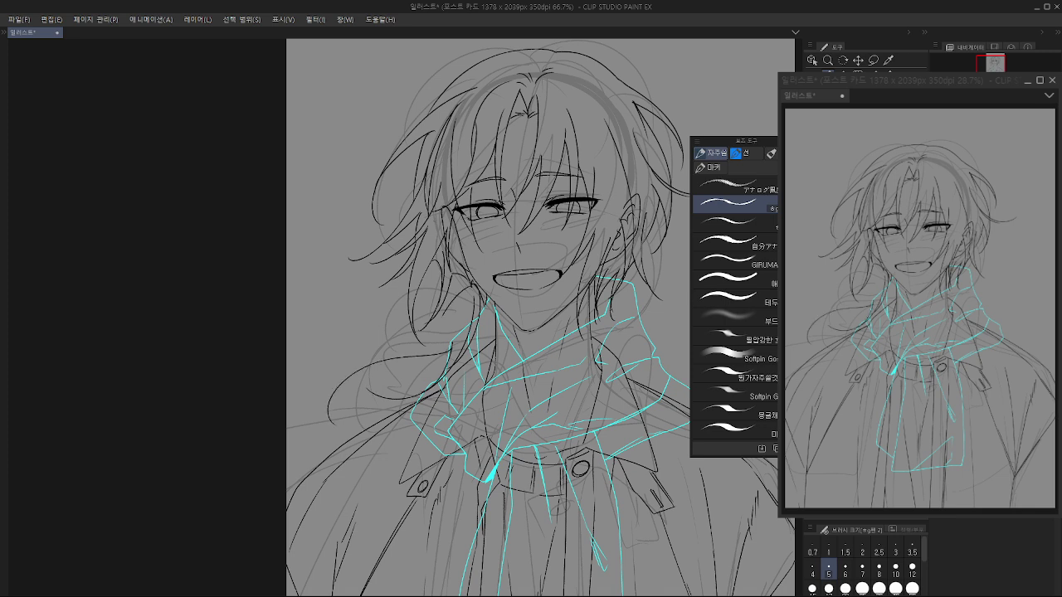
Step: Try upper ponytail strands from the nape and an upturned curl at the outer left end
{"action": "key", "text": "ctrl+z"}
{"action": "mouse_move", "coordinate": [458, 302]}
{"action": "left_mouse_down"}
{"action": "mouse_move", "coordinate": [413, 355]}
{"action": "mouse_move", "coordinate": [360, 369]}
{"action": "left_mouse_up"}
{"action": "key", "text": "ctrl+z"}
{"action": "left_click_drag", "start_coordinate": [473, 285], "coordinate": [333, 428]}
{"action": "key", "text": "ctrl+z"}
{"action": "left_click_drag", "start_coordinate": [474, 283], "coordinate": [363, 367]}
{"action": "left_click_drag", "start_coordinate": [438, 314], "coordinate": [371, 366]}
{"action": "key", "text": "ctrl+z"}
{"action": "left_click_drag", "start_coordinate": [476, 285], "coordinate": [426, 343]}
{"action": "key", "text": "ctrl+z"}
{"action": "left_click_drag", "start_coordinate": [363, 296], "coordinate": [420, 352]}
{"action": "key", "text": "ctrl+z"}
{"action": "mouse_move", "coordinate": [344, 301]}
{"action": "left_mouse_down"}
{"action": "mouse_move", "coordinate": [388, 355]}
{"action": "mouse_move", "coordinate": [407, 344]}
{"action": "left_mouse_up"}
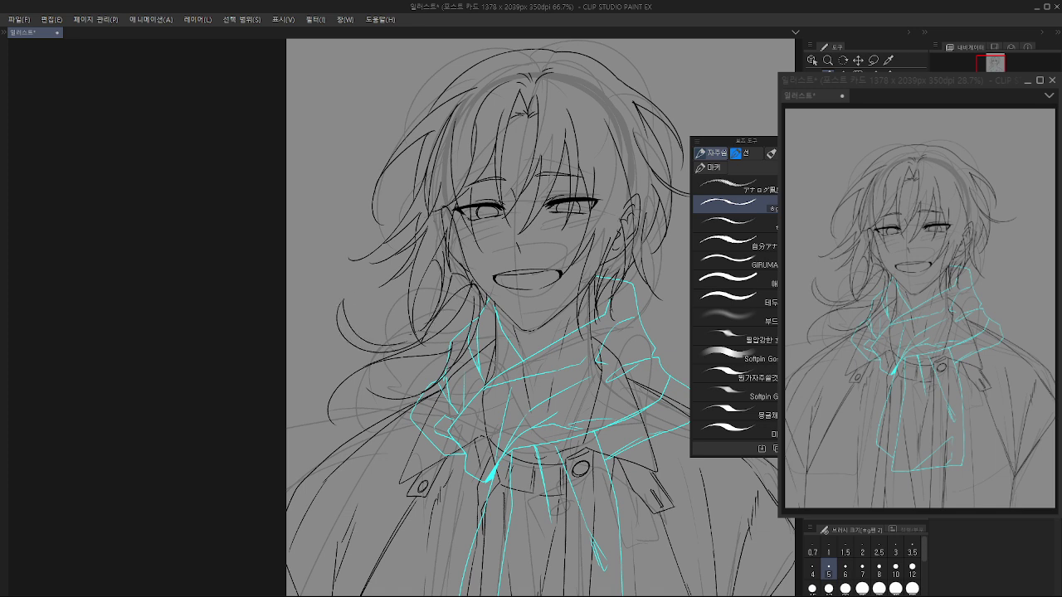
Step: Refine the ponytail's outer curl and the inner strands falling from the nape toward the shoulder
{"action": "key", "text": "ctrl+z"}
{"action": "mouse_move", "coordinate": [343, 301]}
{"action": "left_mouse_down"}
{"action": "mouse_move", "coordinate": [384, 352]}
{"action": "mouse_move", "coordinate": [376, 411]}
{"action": "mouse_move", "coordinate": [385, 439]}
{"action": "left_mouse_up"}
{"action": "key", "text": "ctrl+z"}
{"action": "key", "text": "ctrl+z"}
{"action": "mouse_move", "coordinate": [469, 294]}
{"action": "left_mouse_down"}
{"action": "mouse_move", "coordinate": [436, 368]}
{"action": "mouse_move", "coordinate": [462, 316]}
{"action": "mouse_move", "coordinate": [435, 336]}
{"action": "left_mouse_up"}
{"action": "key", "text": "ctrl+z"}
{"action": "key", "text": "ctrl+z"}
{"action": "left_click_drag", "start_coordinate": [469, 287], "coordinate": [410, 358]}
{"action": "key", "text": "ctrl+z"}
{"action": "left_click_drag", "start_coordinate": [473, 376], "coordinate": [497, 399]}
{"action": "key", "text": "ctrl+z"}
{"action": "left_click_drag", "start_coordinate": [531, 332], "coordinate": [529, 313]}
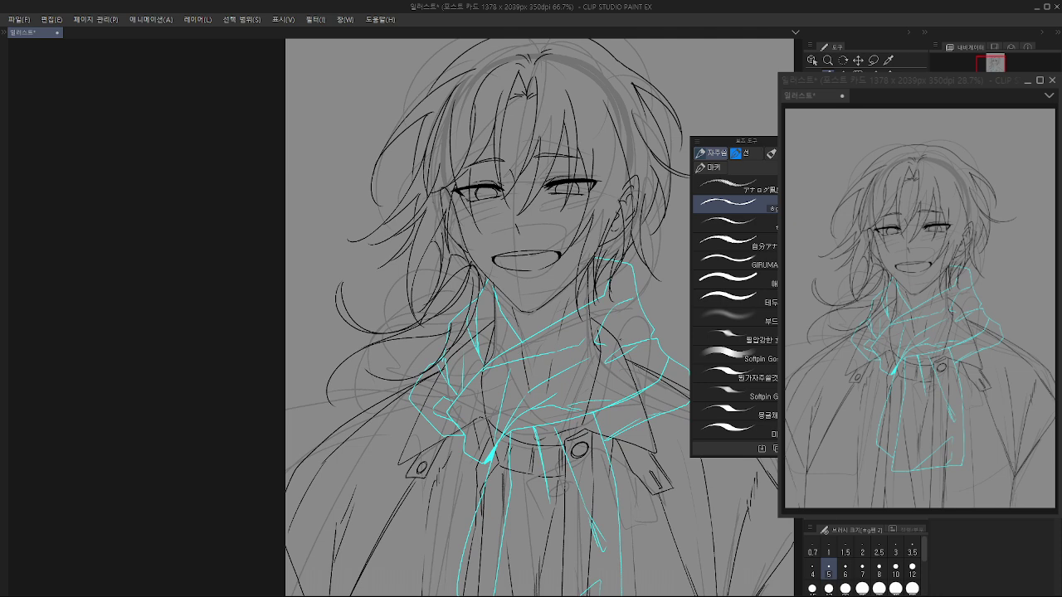
Step: Lasso and delete the scarf outline that crosses the ponytail on the left side of the neck
{"action": "left_click", "coordinate": [935, 315]}
{"action": "left_click", "coordinate": [936, 315]}
{"action": "scroll", "coordinate": [435, 375], "scroll_direction": "up", "scroll_amount": 1}
{"action": "key", "text": "m"}
{"action": "scroll", "coordinate": [448, 345], "scroll_direction": "up", "scroll_amount": 2}
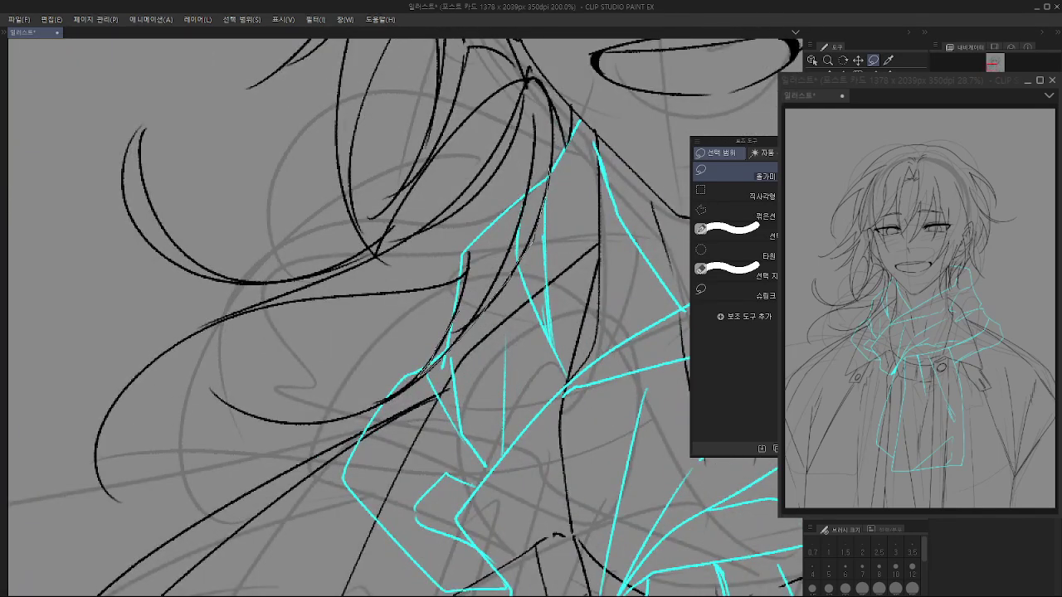
{"action": "mouse_move", "coordinate": [547, 160]}
{"action": "left_mouse_down"}
{"action": "mouse_move", "coordinate": [458, 267]}
{"action": "mouse_move", "coordinate": [428, 371]}
{"action": "left_mouse_up"}
{"action": "key", "text": "Delete"}
{"action": "key", "text": "ctrl+d"}
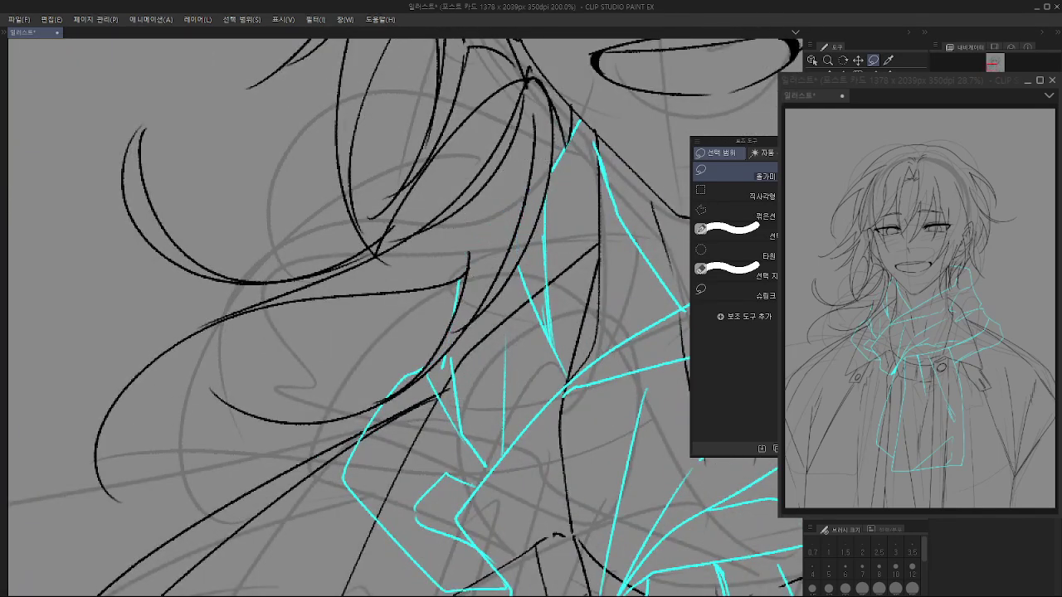
Step: Erase the end of the scarf's upper edge where it overlaps the hair below the right ear
{"action": "scroll", "coordinate": [547, 265], "scroll_direction": "down", "scroll_amount": 1}
{"action": "scroll", "coordinate": [560, 247], "scroll_direction": "down", "scroll_amount": 2}
{"action": "left_click_drag", "start_coordinate": [686, 174], "coordinate": [557, 243]}
{"action": "scroll", "coordinate": [568, 243], "scroll_direction": "up", "scroll_amount": 2}
{"action": "key", "text": "e"}
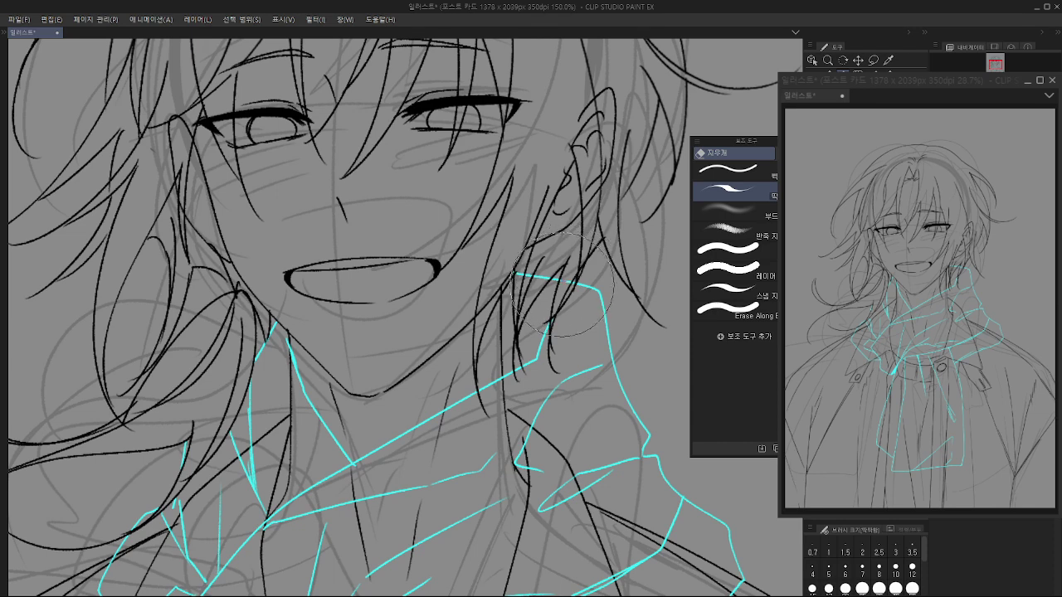
{"action": "left_click_drag", "start_coordinate": [550, 275], "coordinate": [516, 272]}
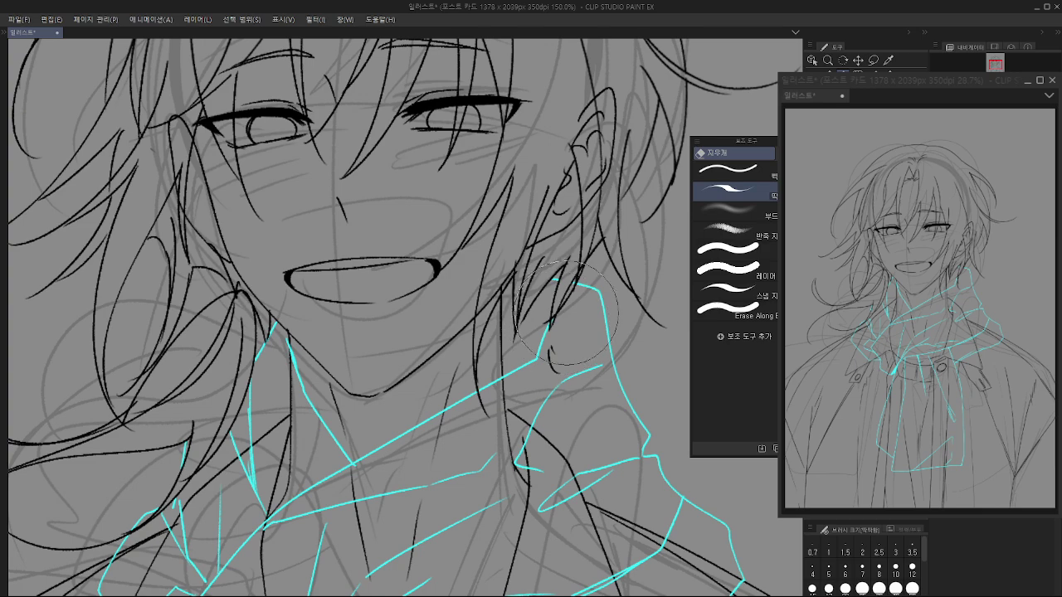
{"action": "scroll", "coordinate": [598, 300], "scroll_direction": "down", "scroll_amount": 2}
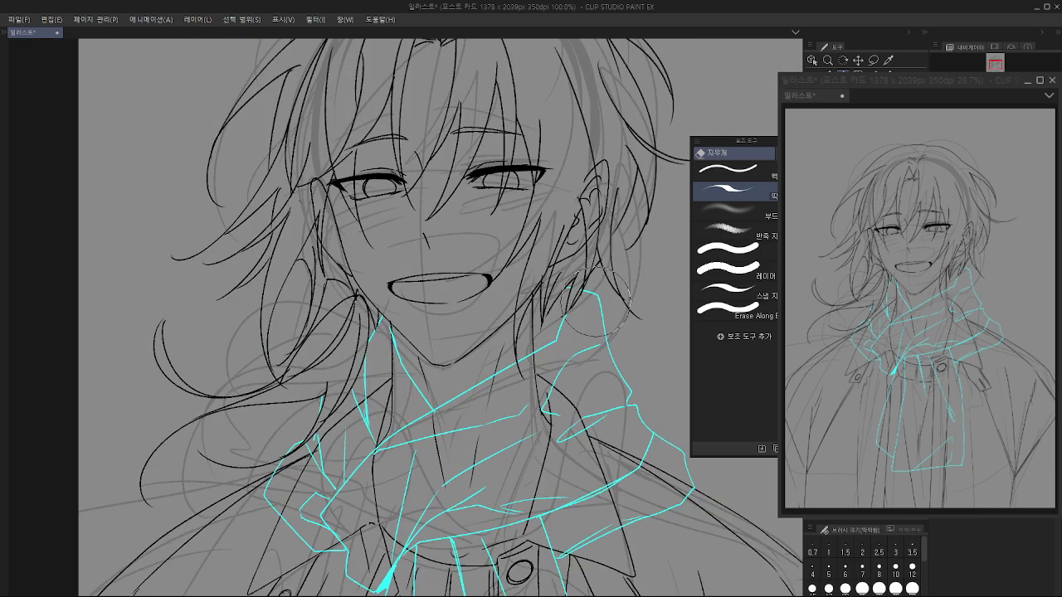
{"action": "scroll", "coordinate": [595, 305], "scroll_direction": "down", "scroll_amount": 2}
{"action": "scroll", "coordinate": [548, 332], "scroll_direction": "up", "scroll_amount": 2}
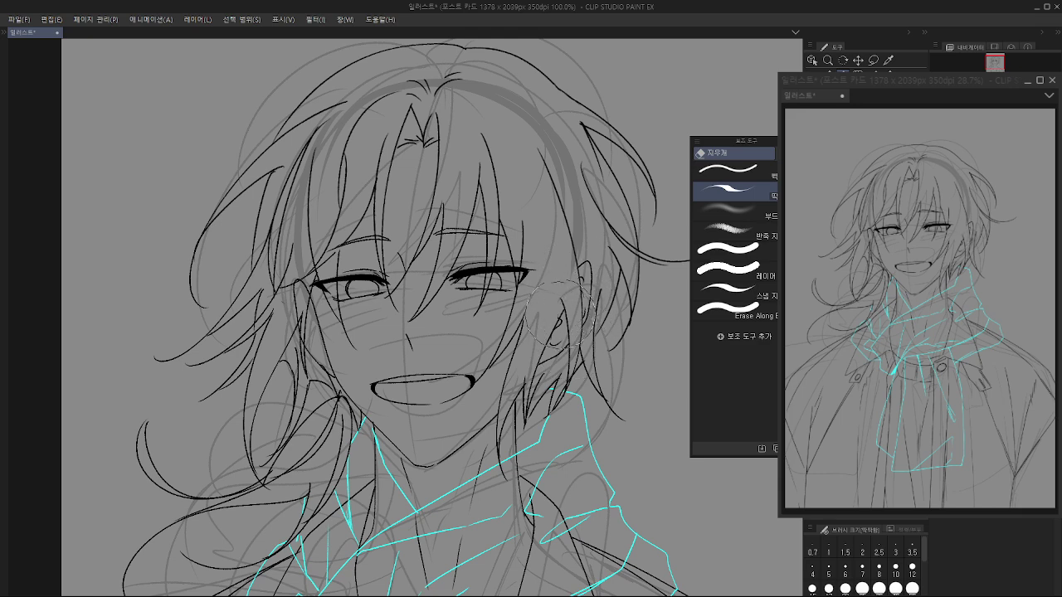
Step: Delete the neck and shoulder lines covered by the left side of the scarf
{"action": "left_click_drag", "start_coordinate": [373, 294], "coordinate": [493, 269]}
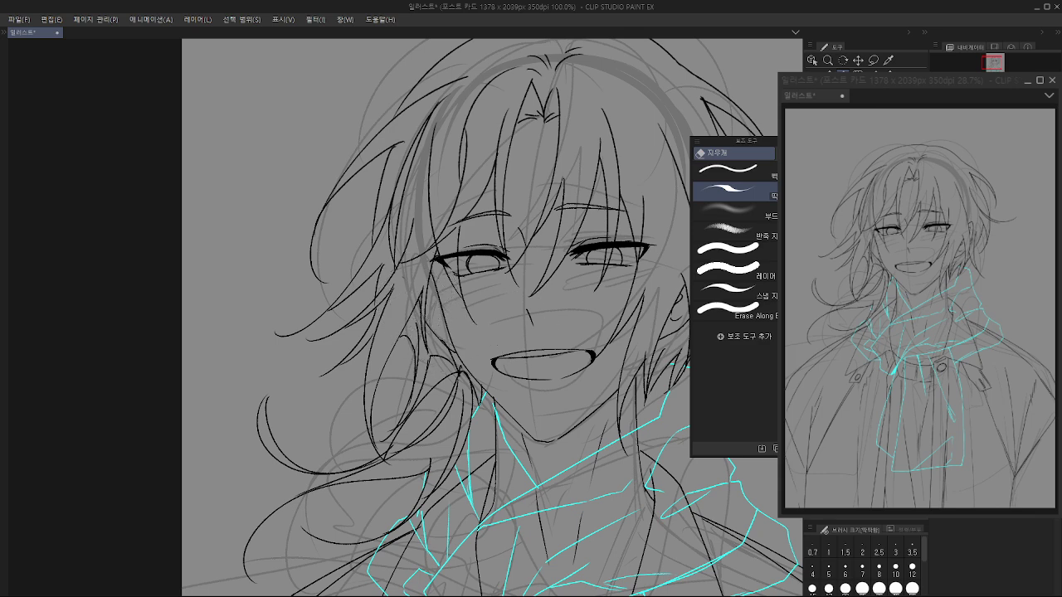
{"action": "left_click_drag", "start_coordinate": [603, 468], "coordinate": [554, 292]}
{"action": "left_click_drag", "start_coordinate": [447, 241], "coordinate": [448, 280]}
{"action": "scroll", "coordinate": [448, 278], "scroll_direction": "down", "scroll_amount": 1}
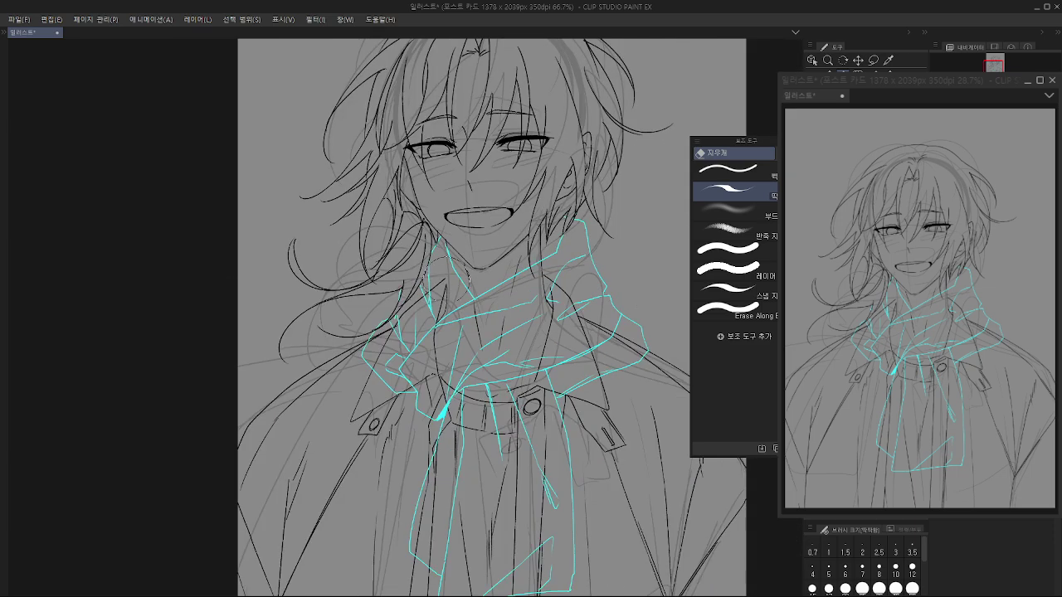
{"action": "key", "text": "m"}
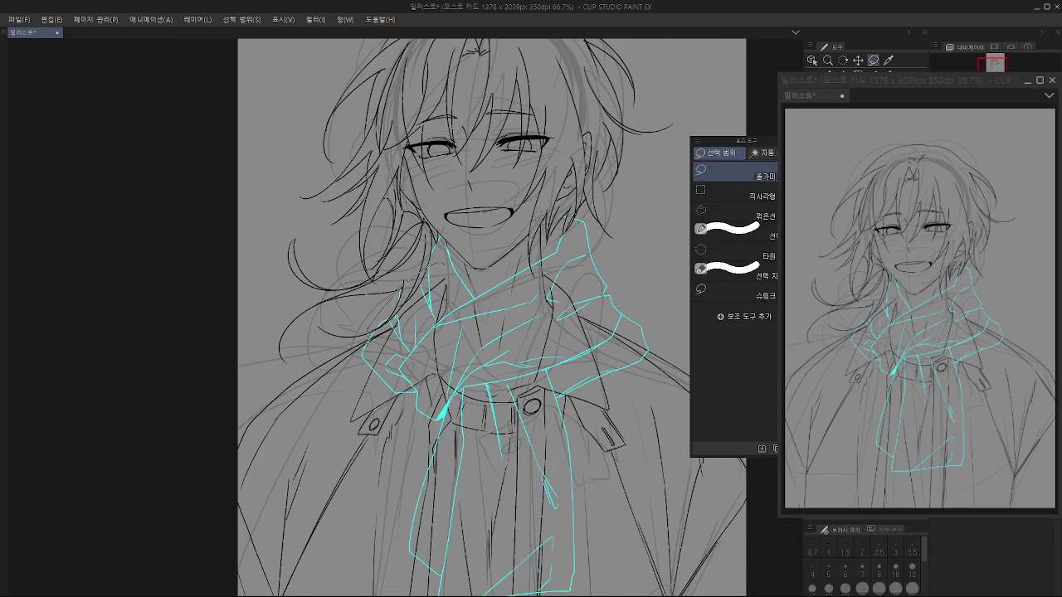
{"action": "key", "text": "Delete"}
{"action": "key", "text": "ctrl+d"}
{"action": "scroll", "coordinate": [399, 387], "scroll_direction": "up", "scroll_amount": 2}
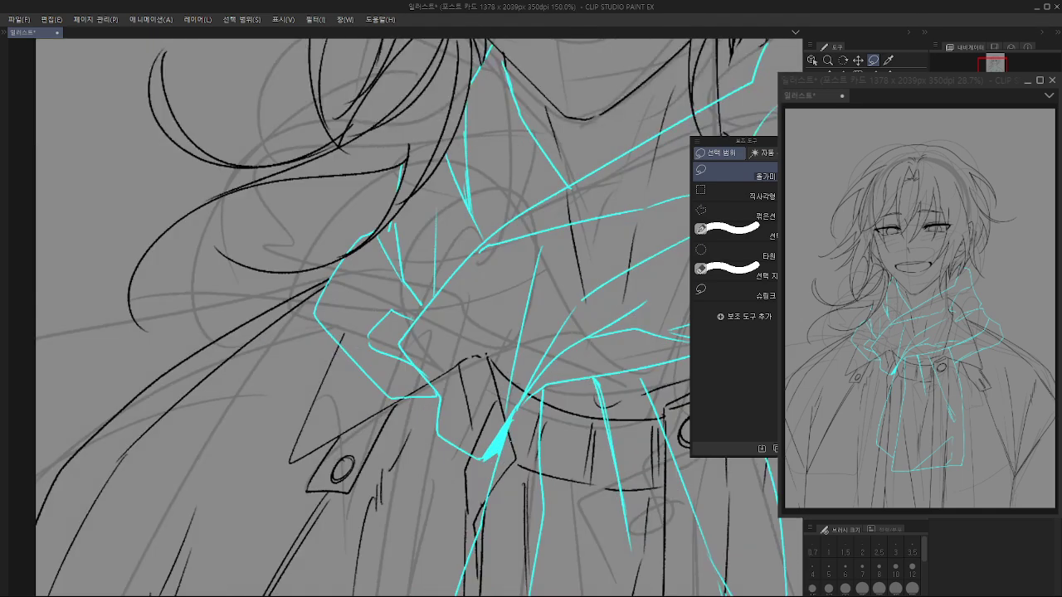
Step: Lasso and delete the neck, collar and coat lines hidden behind the scarf wrap and its hanging tail
{"action": "mouse_move", "coordinate": [334, 336]}
{"action": "left_mouse_down"}
{"action": "mouse_move", "coordinate": [361, 336]}
{"action": "mouse_move", "coordinate": [375, 246]}
{"action": "left_mouse_up"}
{"action": "left_click_drag", "start_coordinate": [399, 395], "coordinate": [495, 271]}
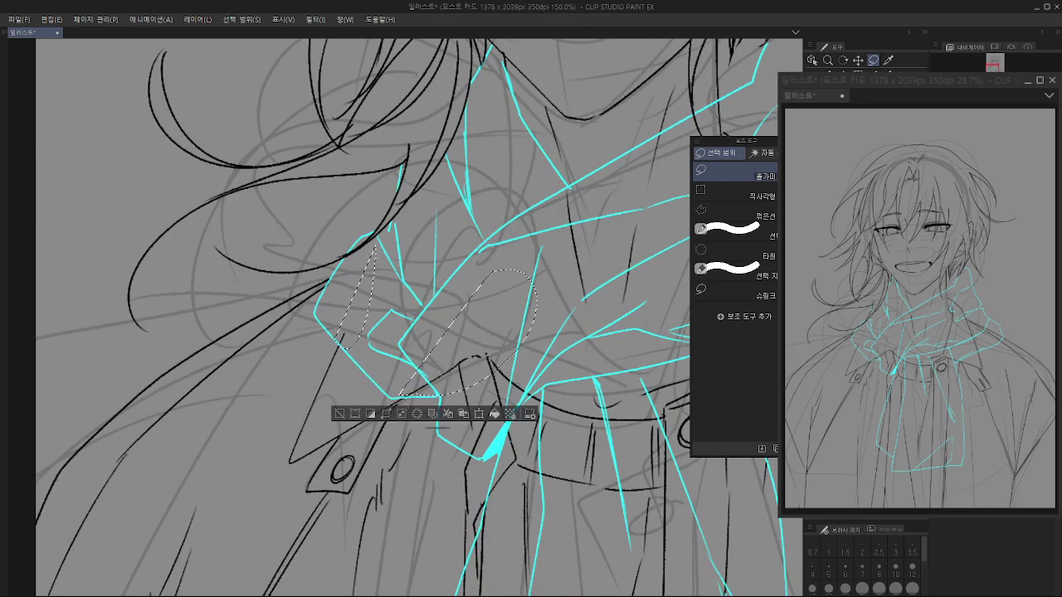
{"action": "scroll", "coordinate": [464, 348], "scroll_direction": "down", "scroll_amount": 4}
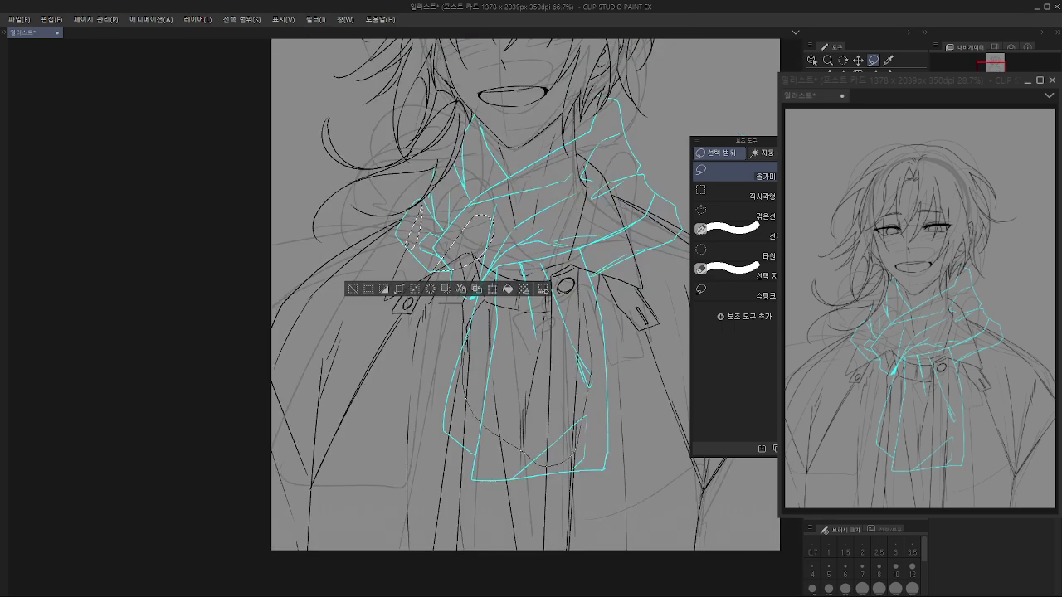
{"action": "left_click_drag", "start_coordinate": [574, 142], "coordinate": [475, 204]}
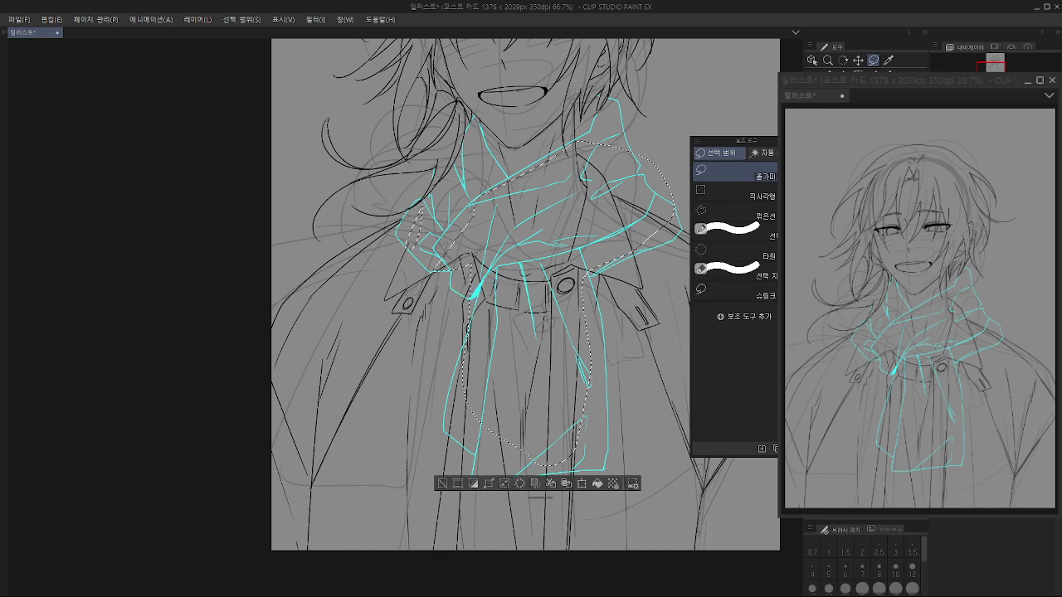
{"action": "key", "text": "Delete"}
{"action": "key", "text": "ctrl+d"}
Step: Erase the leftover coat and collar flap lines along the scarf's lower right edge
{"action": "left_click_drag", "start_coordinate": [592, 326], "coordinate": [553, 368]}
{"action": "scroll", "coordinate": [551, 371], "scroll_direction": "up", "scroll_amount": 1}
{"action": "key", "text": "e"}
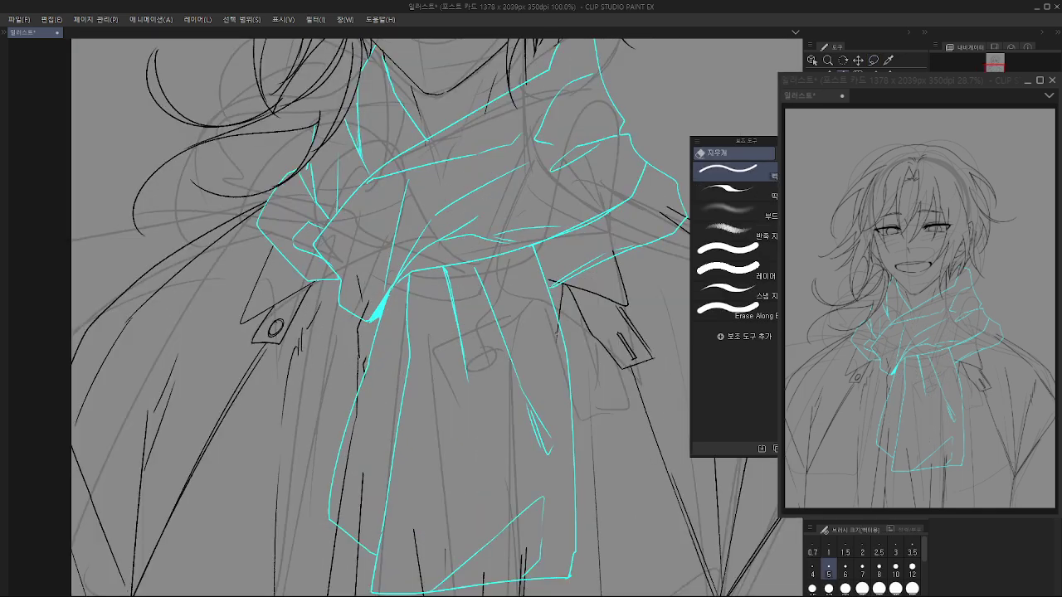
{"action": "key", "text": "e"}
{"action": "left_click_drag", "start_coordinate": [549, 275], "coordinate": [562, 279]}
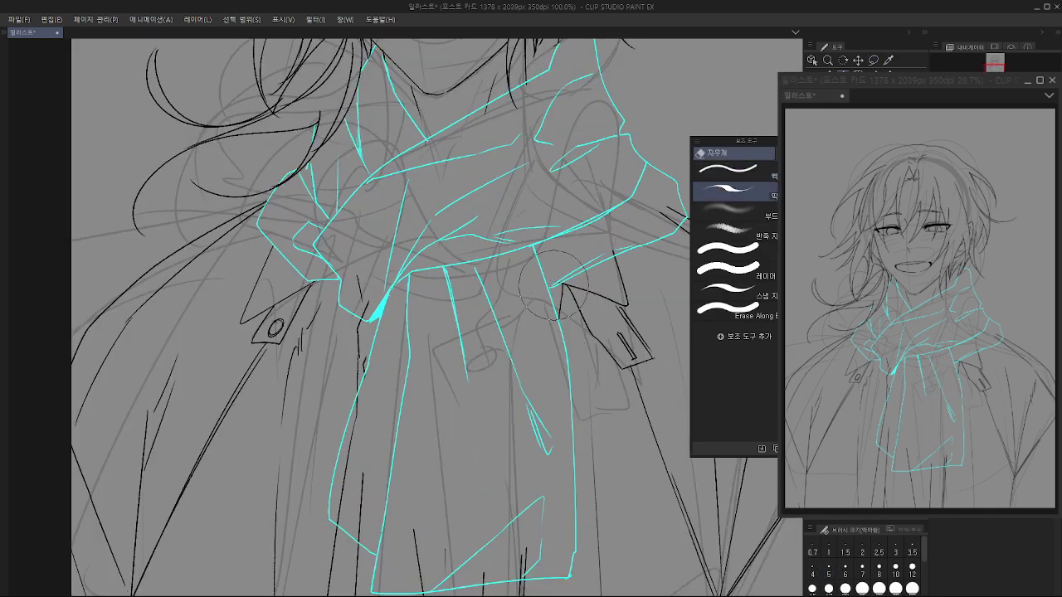
{"action": "mouse_move", "coordinate": [618, 251]}
{"action": "left_mouse_down"}
{"action": "mouse_move", "coordinate": [573, 313]}
{"action": "mouse_move", "coordinate": [632, 279]}
{"action": "left_mouse_up"}
Step: Erase the remaining coat fold lines inside the scarf's hanging tails and along their lower edges
{"action": "scroll", "coordinate": [635, 286], "scroll_direction": "up", "scroll_amount": 4}
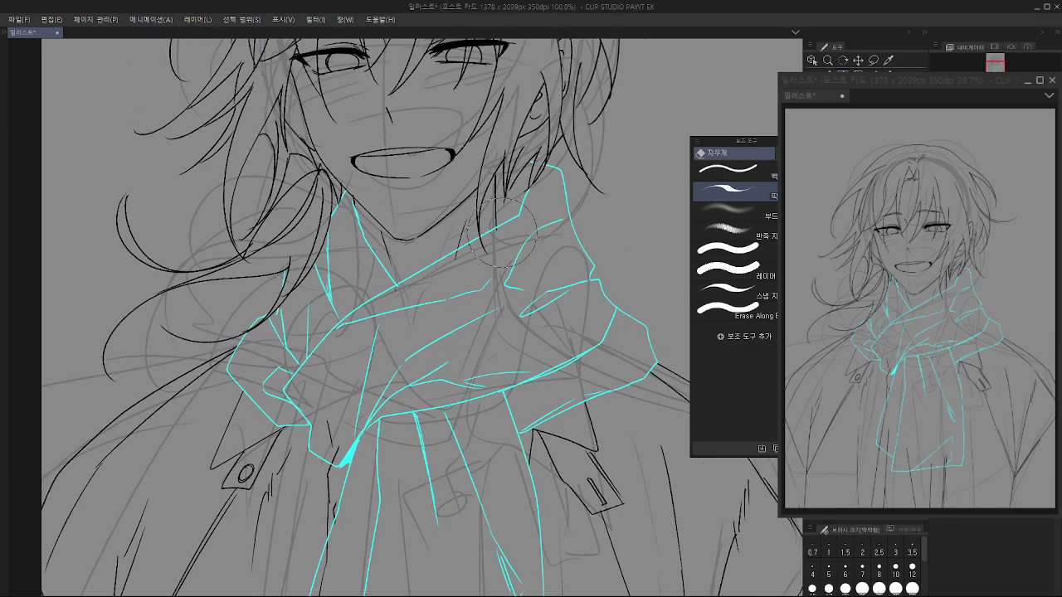
{"action": "mouse_move", "coordinate": [409, 287]}
{"action": "left_mouse_down"}
{"action": "mouse_move", "coordinate": [427, 280]}
{"action": "mouse_move", "coordinate": [522, 150]}
{"action": "mouse_move", "coordinate": [518, 136]}
{"action": "left_mouse_up"}
{"action": "left_click_drag", "start_coordinate": [442, 308], "coordinate": [436, 259]}
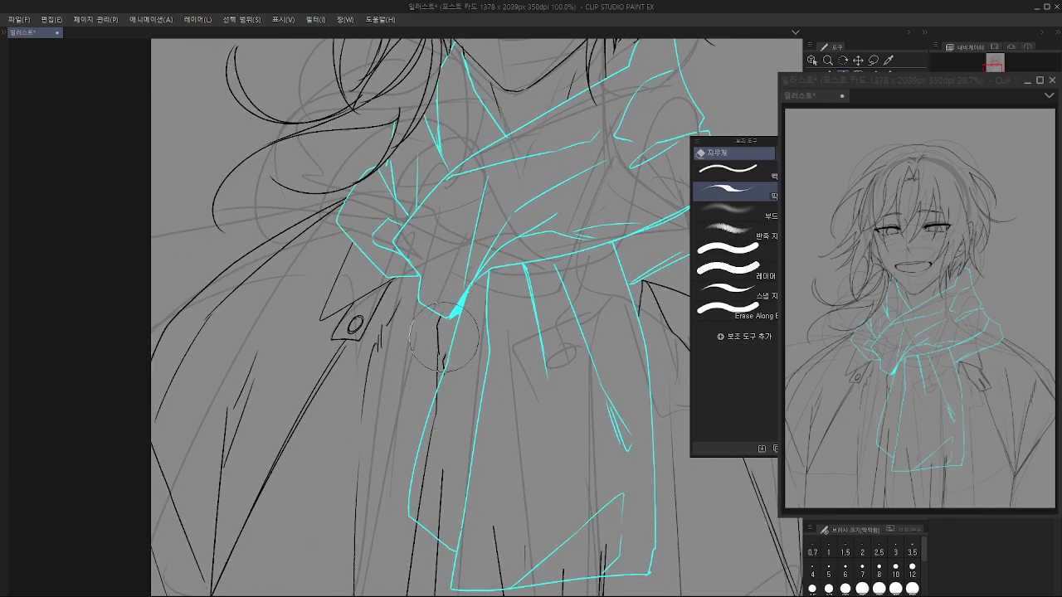
{"action": "scroll", "coordinate": [438, 390], "scroll_direction": "down", "scroll_amount": 4}
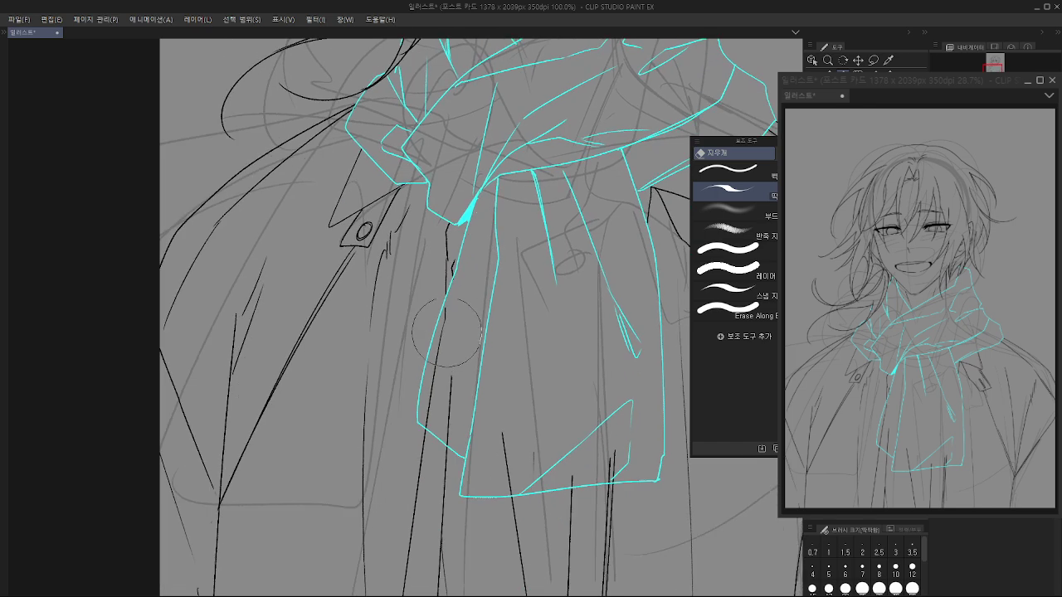
{"action": "left_click_drag", "start_coordinate": [426, 427], "coordinate": [436, 398]}
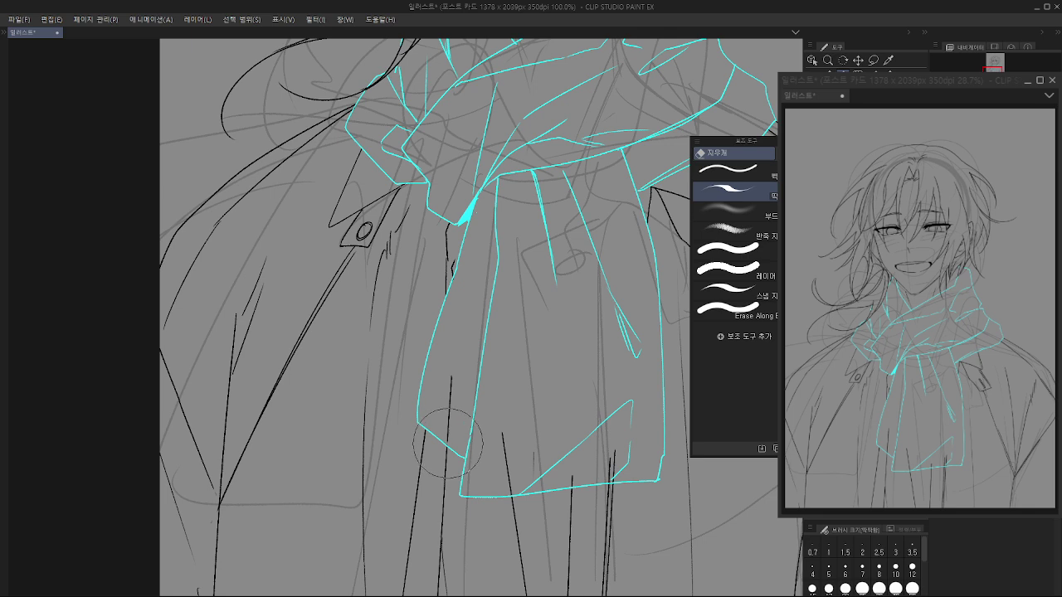
{"action": "left_click_drag", "start_coordinate": [448, 447], "coordinate": [451, 363]}
{"action": "mouse_move", "coordinate": [507, 487]}
{"action": "left_mouse_down"}
{"action": "mouse_move", "coordinate": [572, 463]}
{"action": "mouse_move", "coordinate": [578, 444]}
{"action": "mouse_move", "coordinate": [625, 477]}
{"action": "left_mouse_up"}
{"action": "left_click_drag", "start_coordinate": [704, 133], "coordinate": [562, 257]}
{"action": "scroll", "coordinate": [575, 300], "scroll_direction": "down", "scroll_amount": 2}
{"action": "key", "text": "p"}
{"action": "scroll", "coordinate": [609, 502], "scroll_direction": "down", "scroll_amount": 2}
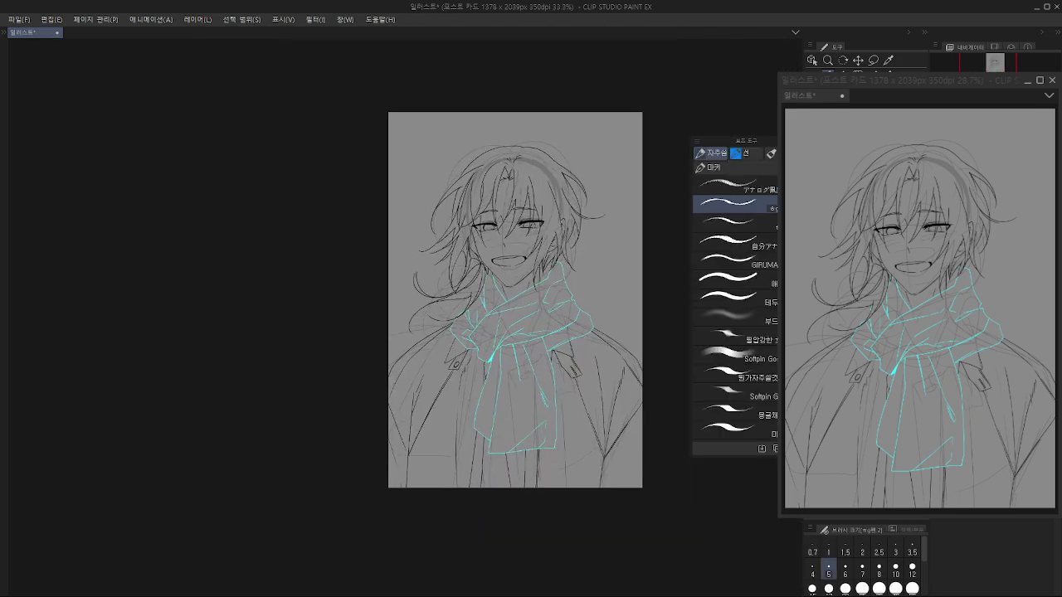
Step: Flip the canvas horizontally and adjust the head and hair lines with pixel Liquify
{"action": "mouse_move", "coordinate": [598, 338]}
{"action": "left_mouse_down"}
{"action": "mouse_move", "coordinate": [590, 335]}
{"action": "mouse_move", "coordinate": [597, 345]}
{"action": "left_mouse_up"}
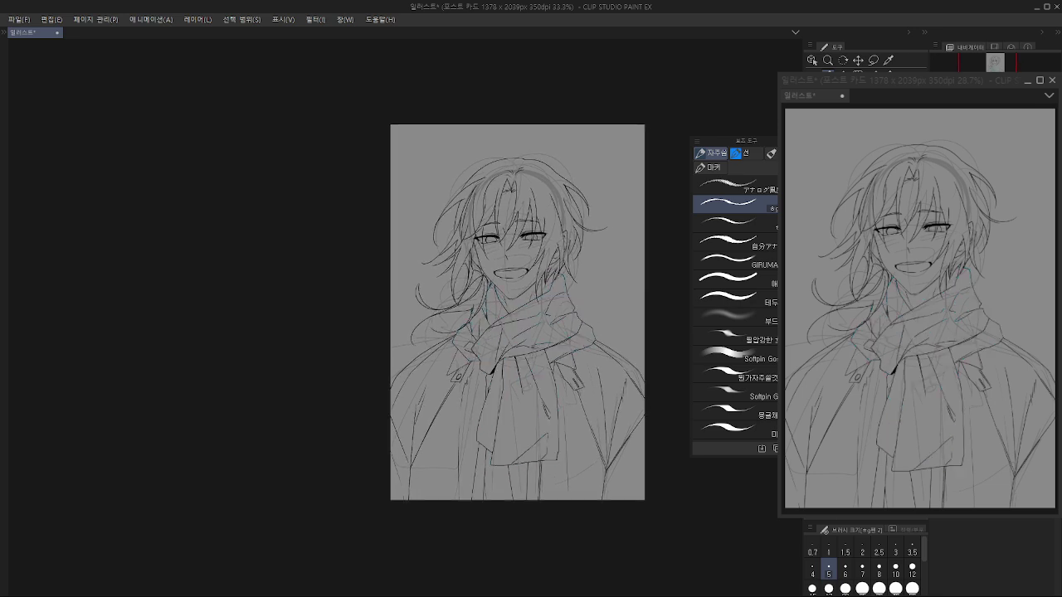
{"action": "key", "text": "ctrl+0"}
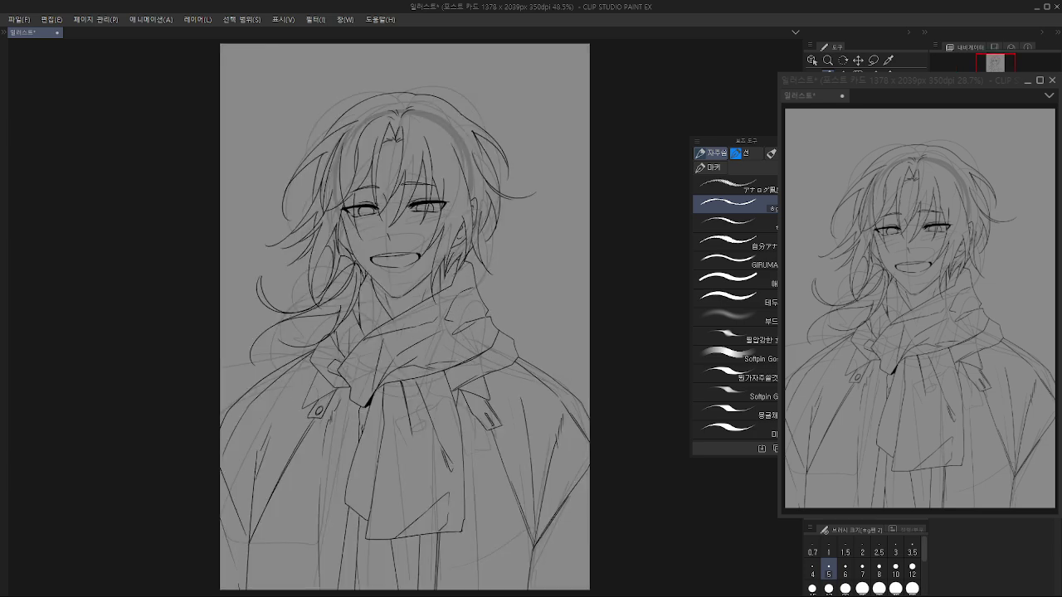
{"action": "key", "text": "h"}
{"action": "key", "text": "h"}
{"action": "key", "text": "h"}
{"action": "key", "text": "j"}
{"action": "key", "text": "j"}
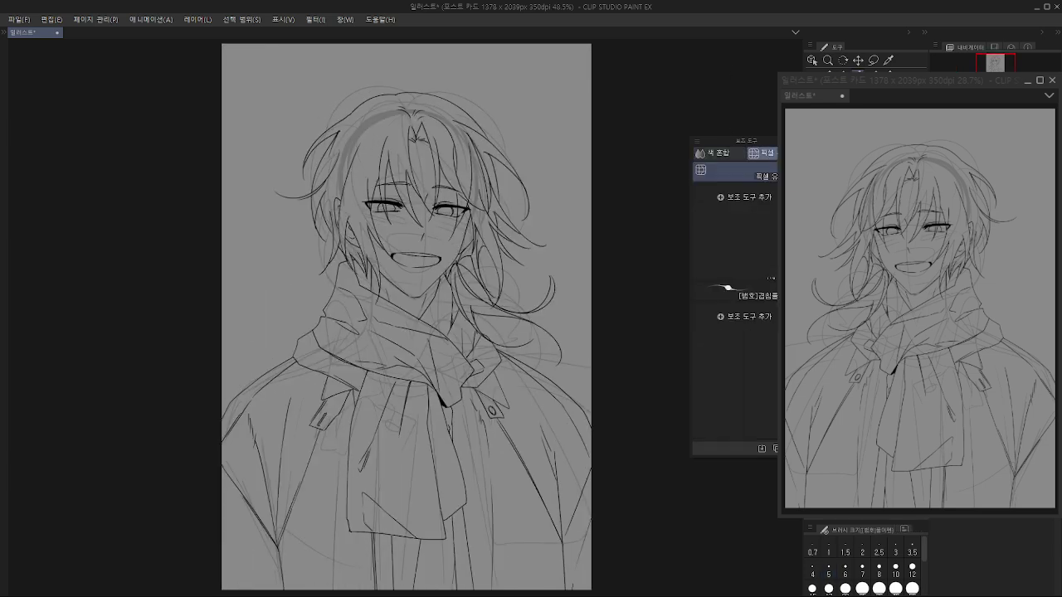
{"action": "scroll", "coordinate": [465, 213], "scroll_direction": "down", "scroll_amount": 1}
{"action": "left_click_drag", "start_coordinate": [401, 168], "coordinate": [409, 176]}
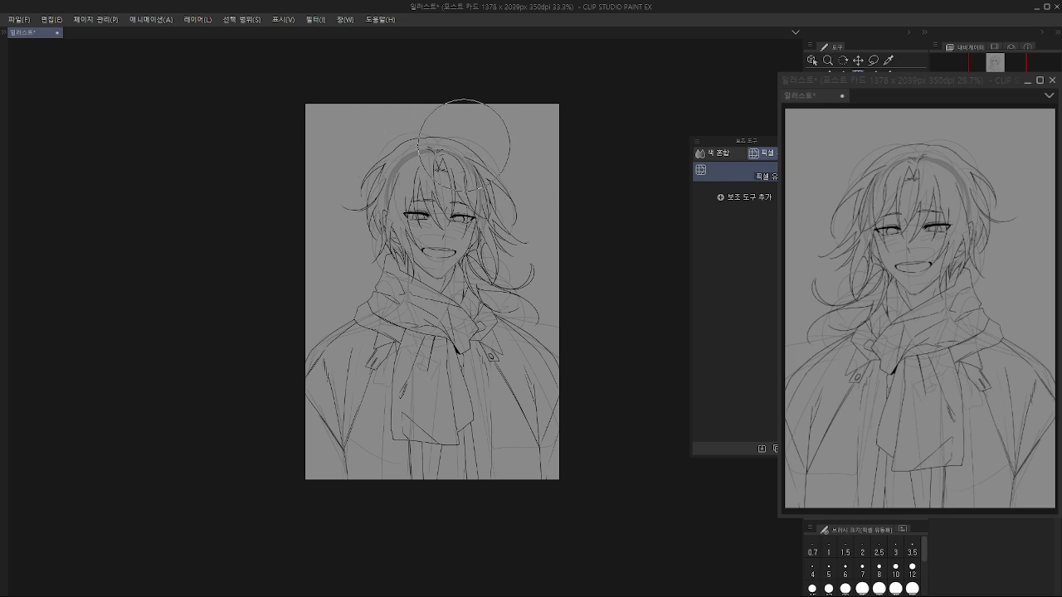
Step: Apply the basic Sharpen filter to the line art and flip the canvas back
{"action": "key", "text": "p"}
{"action": "left_click", "coordinate": [315, 19]}
{"action": "mouse_move", "coordinate": [338, 59]}
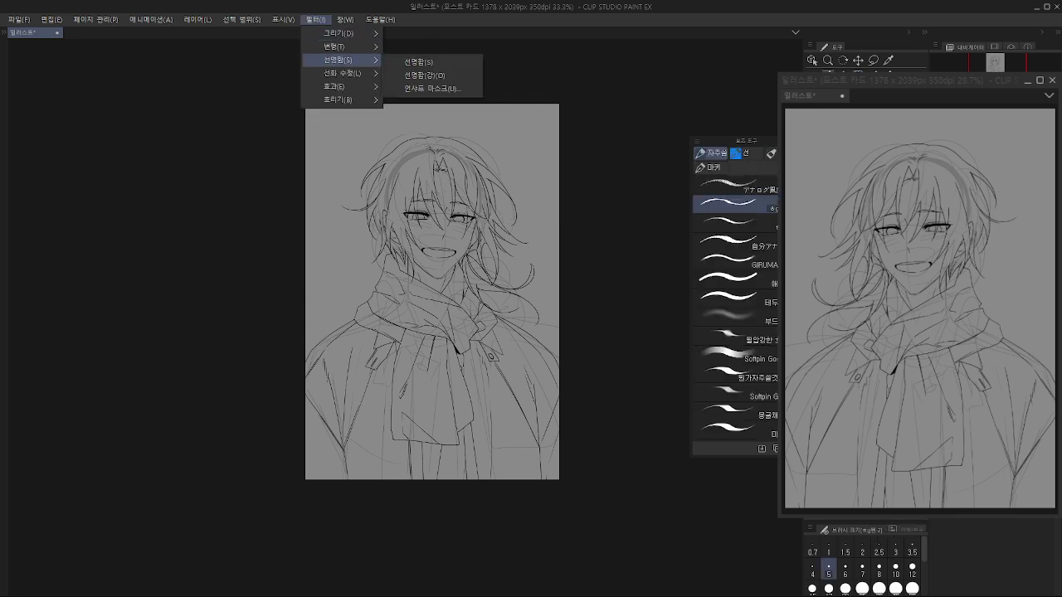
{"action": "left_click", "coordinate": [420, 61]}
{"action": "scroll", "coordinate": [503, 307], "scroll_direction": "up", "scroll_amount": 1}
{"action": "left_click_drag", "start_coordinate": [572, 341], "coordinate": [635, 343]}
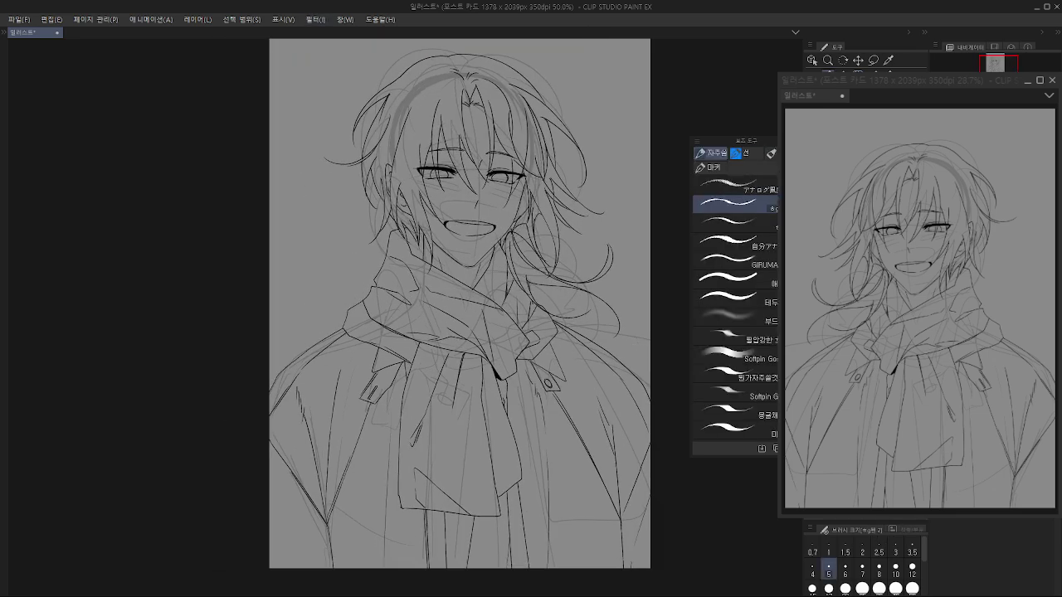
{"action": "key", "text": "h"}
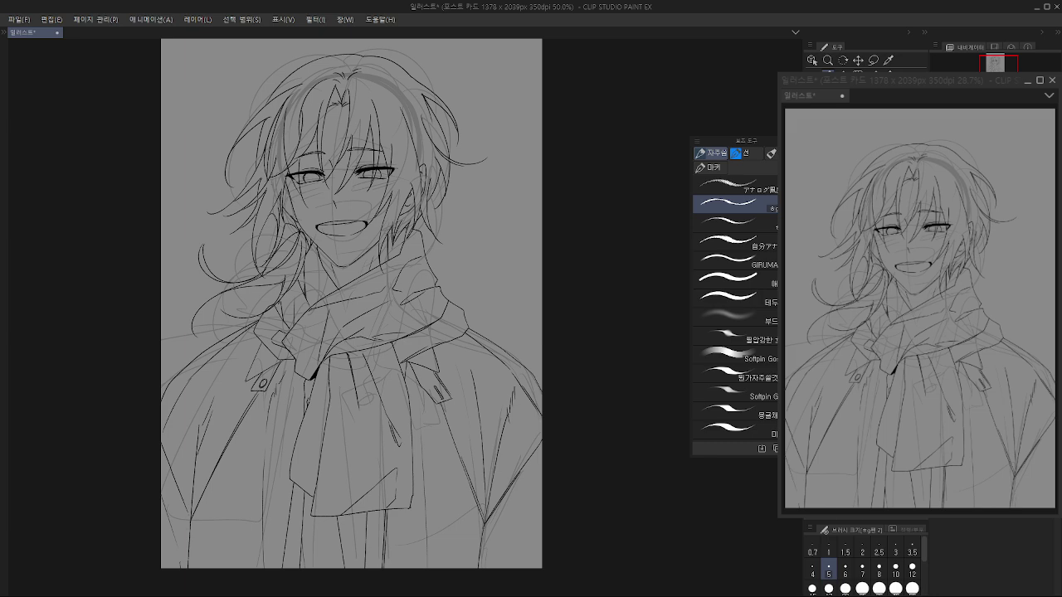
Step: Save the illustration as asd in CLIP STUDIO FORMAT in the 2024 하반기 folder
{"action": "key", "text": "ctrl+s"}
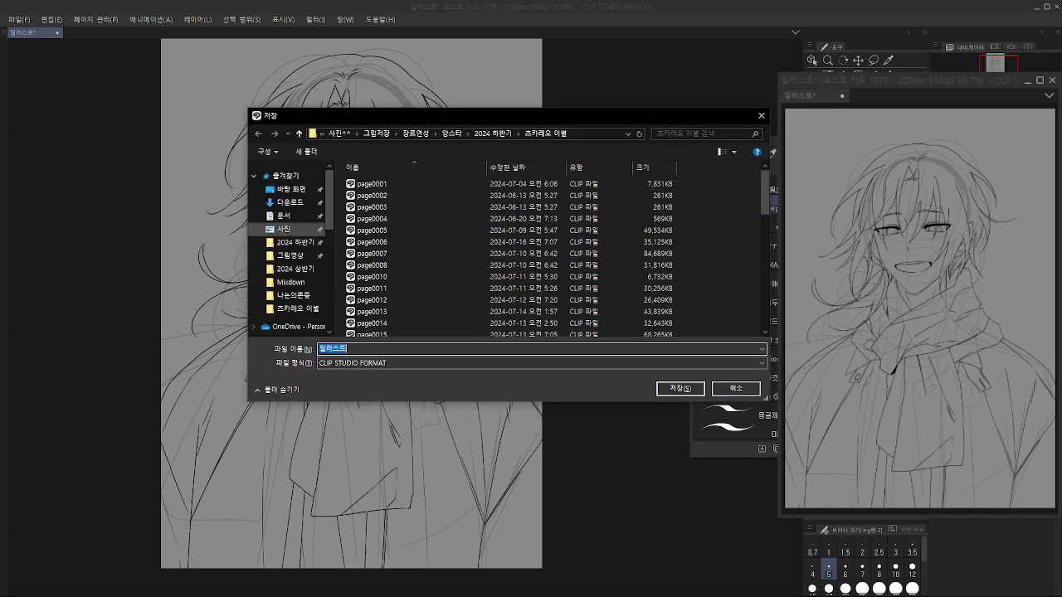
{"action": "left_click", "coordinate": [295, 243]}
{"action": "left_click", "coordinate": [390, 349]}
{"action": "type", "text": "asd"}
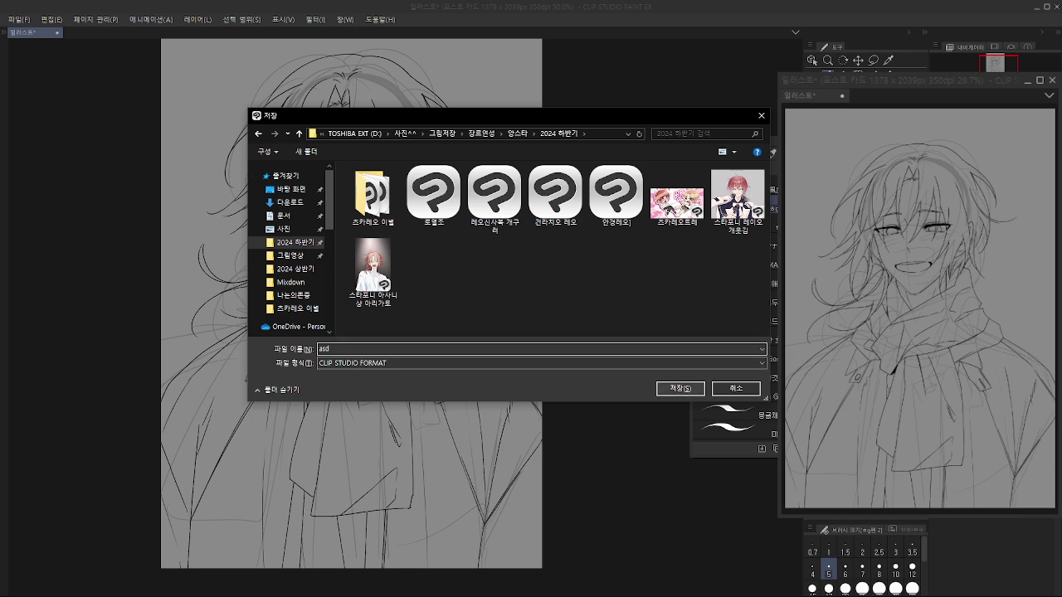
{"action": "key", "text": "Return"}
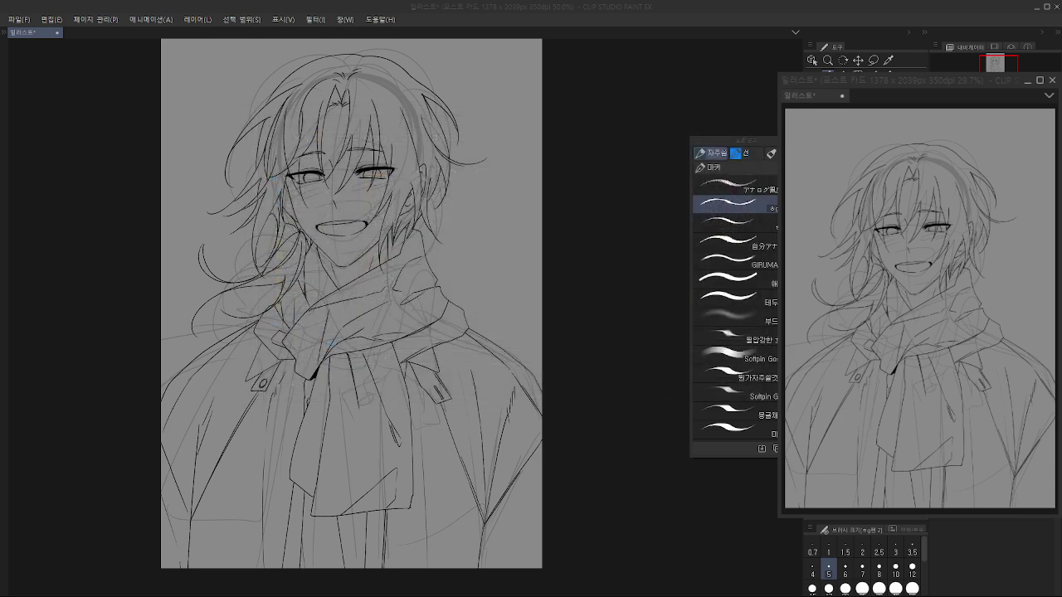
Step: Change the paper colour to white and hide the rough construction sketch
{"action": "scroll", "coordinate": [517, 204], "scroll_direction": "down", "scroll_amount": 2}
{"action": "scroll", "coordinate": [469, 206], "scroll_direction": "up", "scroll_amount": 2}
{"action": "left_click_drag", "start_coordinate": [469, 207], "coordinate": [560, 228]}
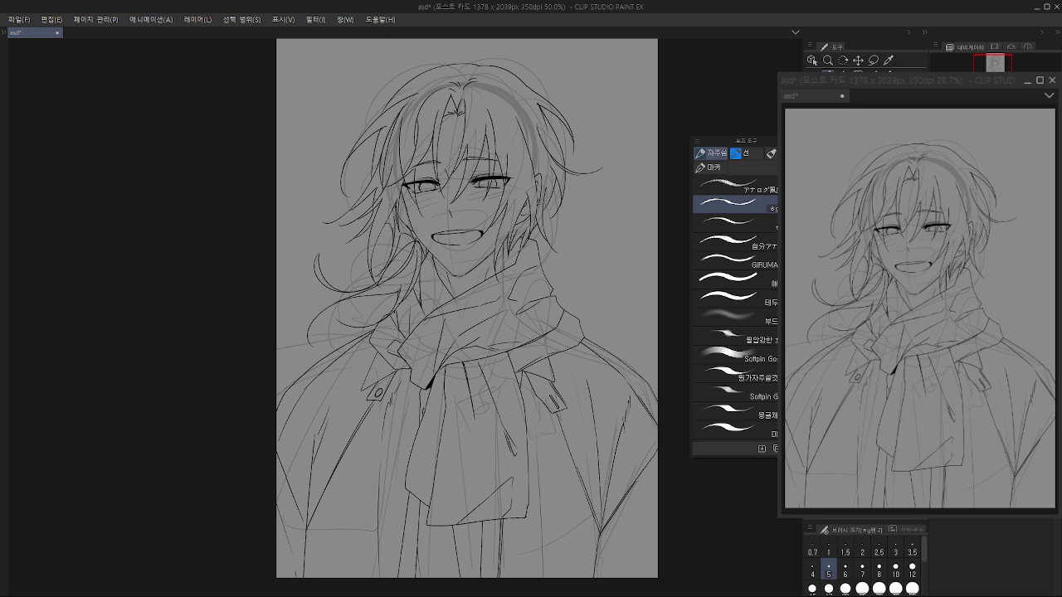
{"action": "key", "text": "ctrl+z"}
{"action": "key", "text": "ctrl+y"}
{"action": "double_click", "coordinate": [966, 525]}
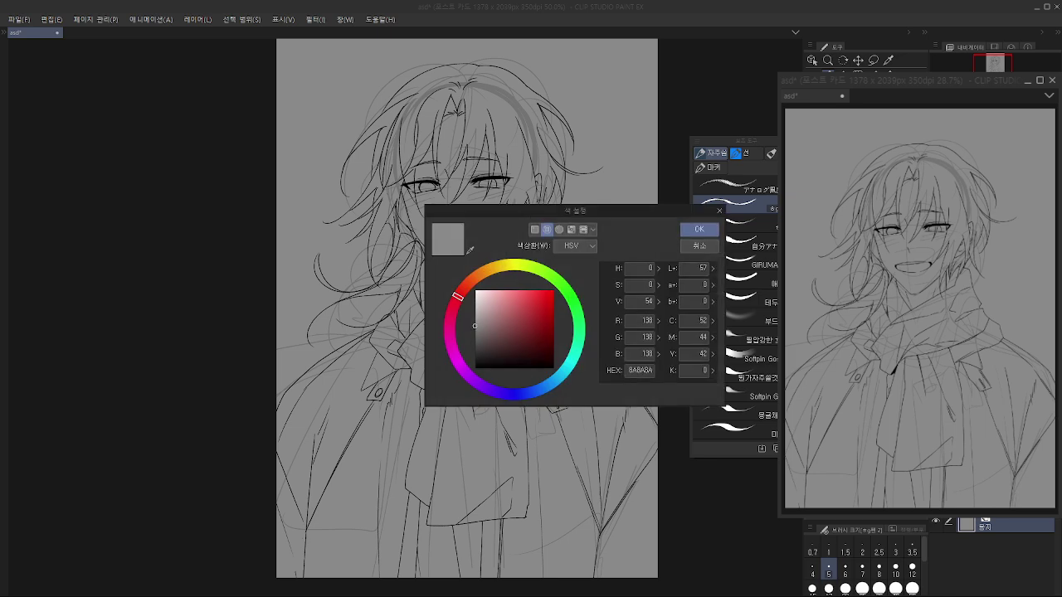
{"action": "left_click", "coordinate": [475, 290]}
{"action": "key", "text": "Return"}
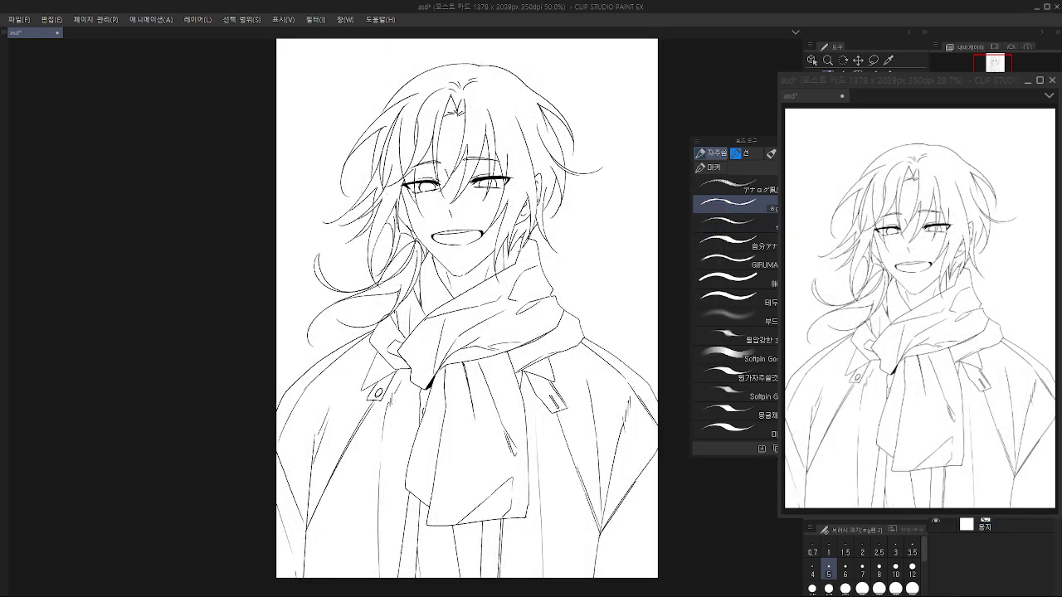
Step: Hide the facial features and fill the crown and main side sections of the hair with flat brownish red
{"action": "left_click_drag", "start_coordinate": [515, 162], "coordinate": [550, 226]}
{"action": "key", "text": "Delete"}
{"action": "scroll", "coordinate": [550, 226], "scroll_direction": "up", "scroll_amount": 1}
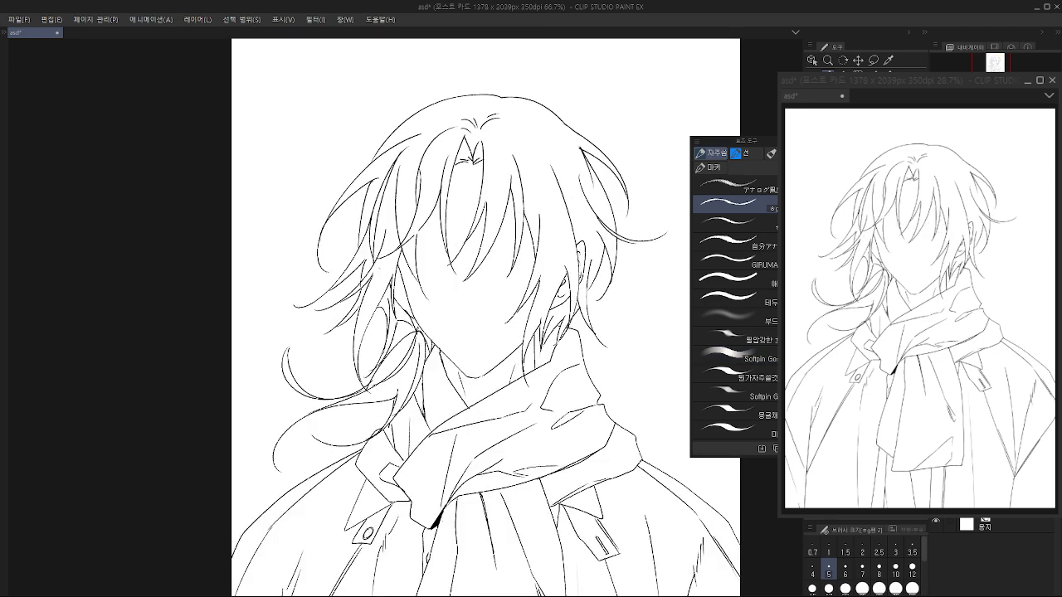
{"action": "left_click_drag", "start_coordinate": [455, 165], "coordinate": [504, 156]}
{"action": "key", "text": "ctrl+z"}
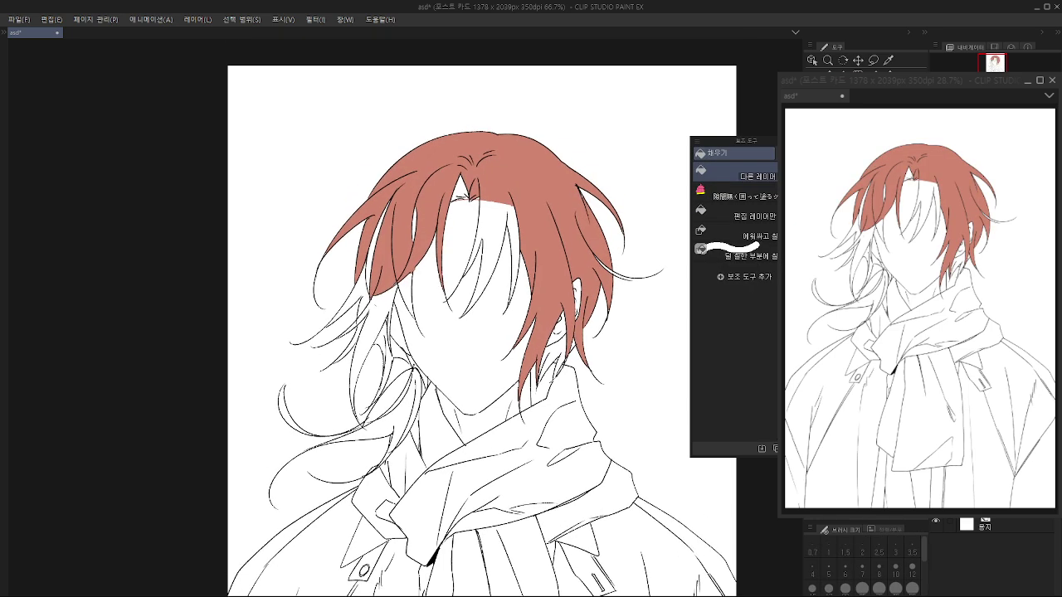
Step: Close the outward-curving strand at the right side of the head and fill it and the locks below the ear
{"action": "scroll", "coordinate": [639, 275], "scroll_direction": "up", "scroll_amount": 2}
{"action": "key", "text": "p"}
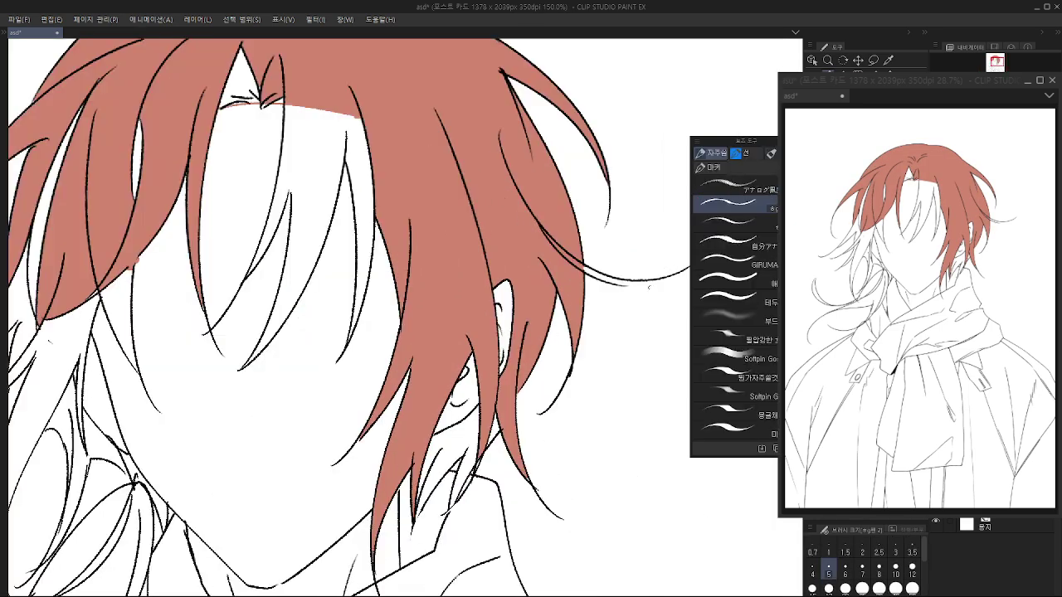
{"action": "mouse_move", "coordinate": [621, 282]}
{"action": "left_mouse_down"}
{"action": "mouse_move", "coordinate": [545, 286]}
{"action": "mouse_move", "coordinate": [609, 273]}
{"action": "left_mouse_up"}
{"action": "key", "text": "e"}
{"action": "key", "text": "p"}
{"action": "key", "text": "g"}
{"action": "mouse_move", "coordinate": [483, 305]}
{"action": "left_mouse_down"}
{"action": "mouse_move", "coordinate": [585, 249]}
{"action": "mouse_move", "coordinate": [491, 309]}
{"action": "left_mouse_up"}
{"action": "left_click_drag", "start_coordinate": [498, 332], "coordinate": [574, 230]}
{"action": "key", "text": "g"}
{"action": "left_click", "coordinate": [448, 348]}
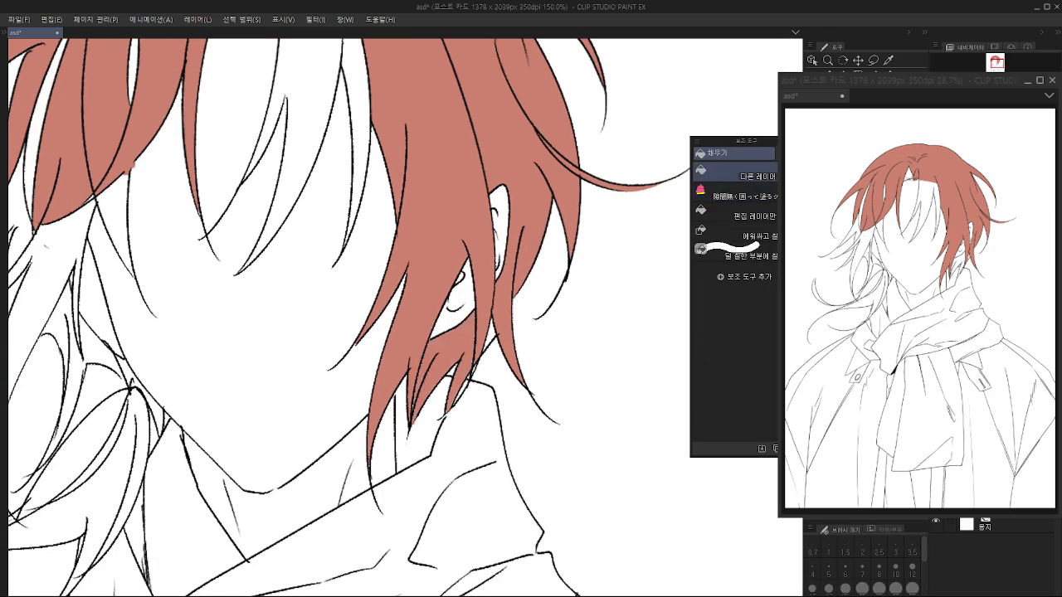
Step: Fill the small leftover gaps between the hair strands around and below the ear
{"action": "left_click_drag", "start_coordinate": [448, 356], "coordinate": [523, 290]}
{"action": "key", "text": "g"}
{"action": "left_click_drag", "start_coordinate": [476, 315], "coordinate": [491, 350]}
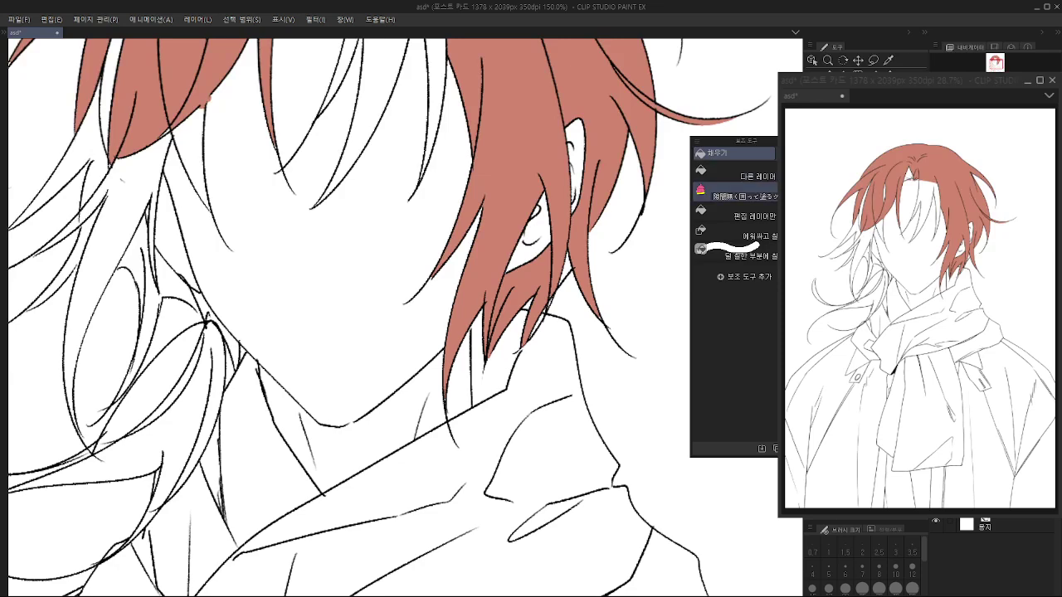
{"action": "mouse_move", "coordinate": [582, 249]}
{"action": "left_mouse_down"}
{"action": "mouse_move", "coordinate": [543, 279]}
{"action": "mouse_move", "coordinate": [565, 257]}
{"action": "left_mouse_up"}
{"action": "left_click_drag", "start_coordinate": [514, 315], "coordinate": [555, 322]}
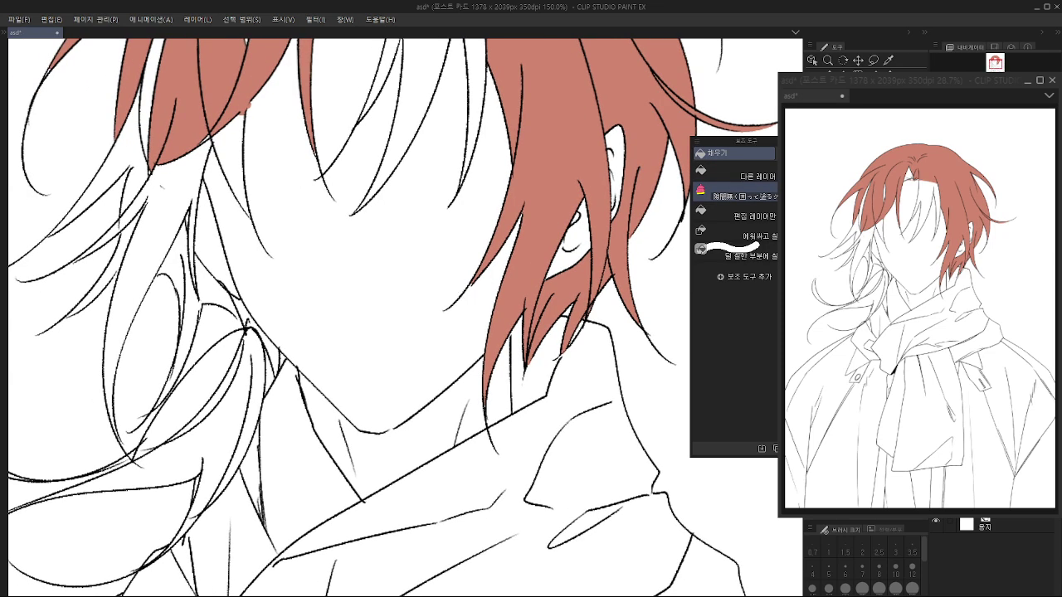
{"action": "key", "text": "p"}
{"action": "left_click_drag", "start_coordinate": [473, 284], "coordinate": [466, 294]}
{"action": "key", "text": "g"}
{"action": "key", "text": "g"}
{"action": "key", "text": "g"}
{"action": "scroll", "coordinate": [502, 219], "scroll_direction": "down", "scroll_amount": 1}
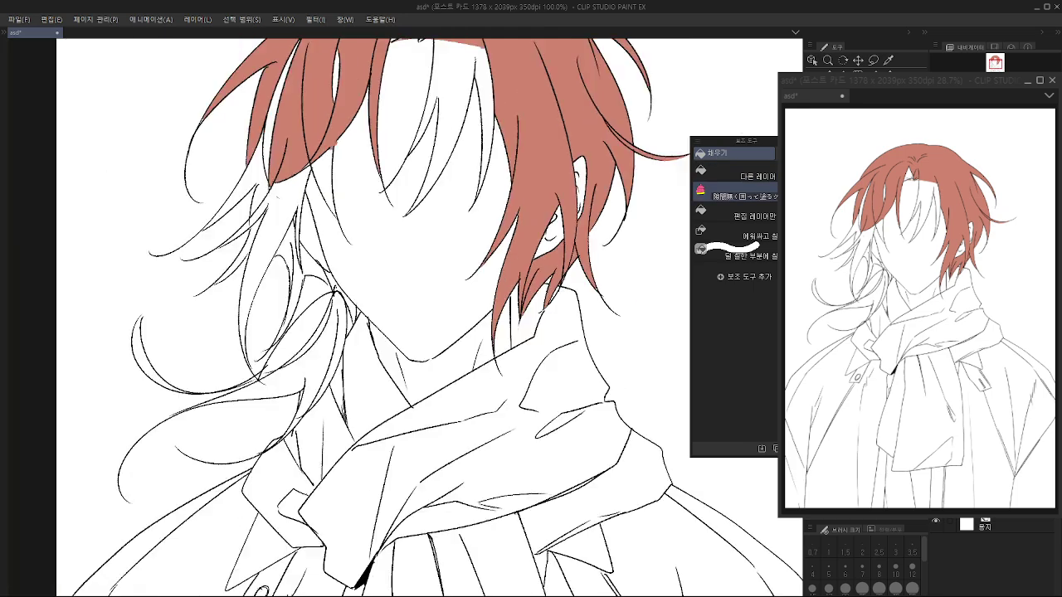
Step: Fill the front bangs and the long lock left of the face with the brownish-red hair colour
{"action": "left_click_drag", "start_coordinate": [490, 240], "coordinate": [533, 383]}
{"action": "left_click_drag", "start_coordinate": [464, 187], "coordinate": [531, 186]}
{"action": "key", "text": "g"}
{"action": "left_click", "coordinate": [450, 169]}
{"action": "left_click_drag", "start_coordinate": [456, 266], "coordinate": [562, 197]}
{"action": "left_click", "coordinate": [427, 292]}
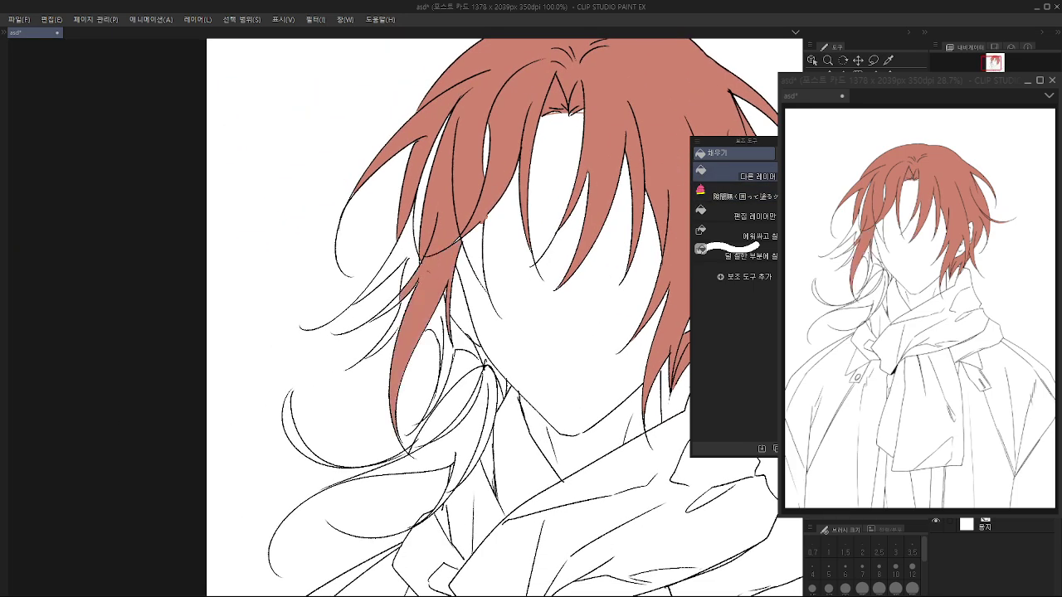
Step: Fill the flyaway strands left of the long side lock and the curved strand beside the ponytail
{"action": "left_click", "coordinate": [399, 267]}
{"action": "left_click", "coordinate": [395, 325]}
{"action": "left_click", "coordinate": [387, 307]}
{"action": "left_click_drag", "start_coordinate": [398, 323], "coordinate": [402, 263]}
{"action": "left_click", "coordinate": [448, 312]}
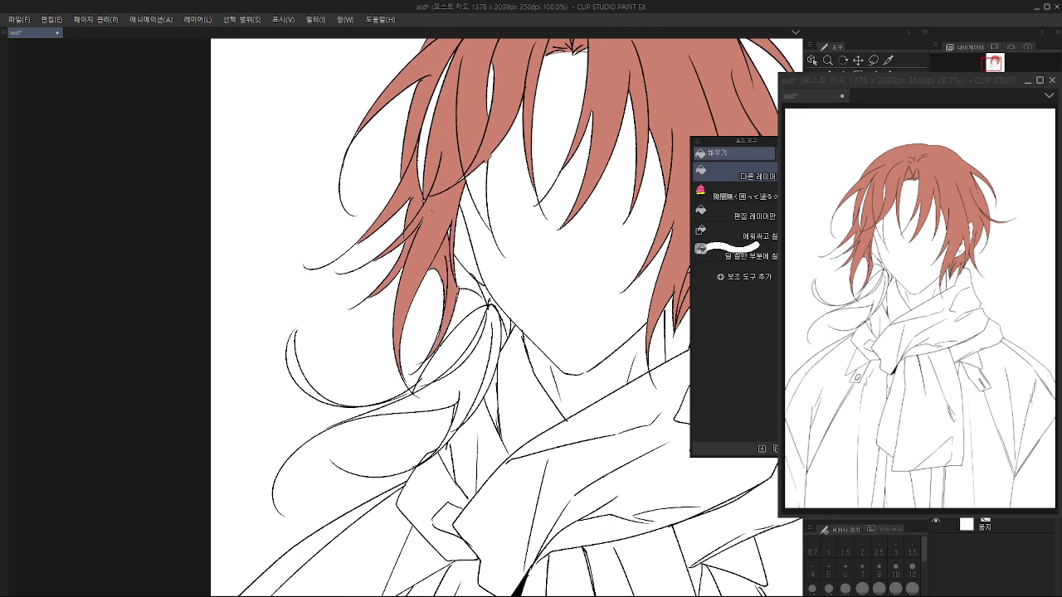
Step: Close the line gap at the ponytail's base, and fill the ponytail and its upper curled strand
{"action": "key", "text": "p"}
{"action": "left_click_drag", "start_coordinate": [470, 291], "coordinate": [488, 308]}
{"action": "key", "text": "g"}
{"action": "left_click_drag", "start_coordinate": [469, 349], "coordinate": [487, 315]}
{"action": "left_click", "coordinate": [491, 342]}
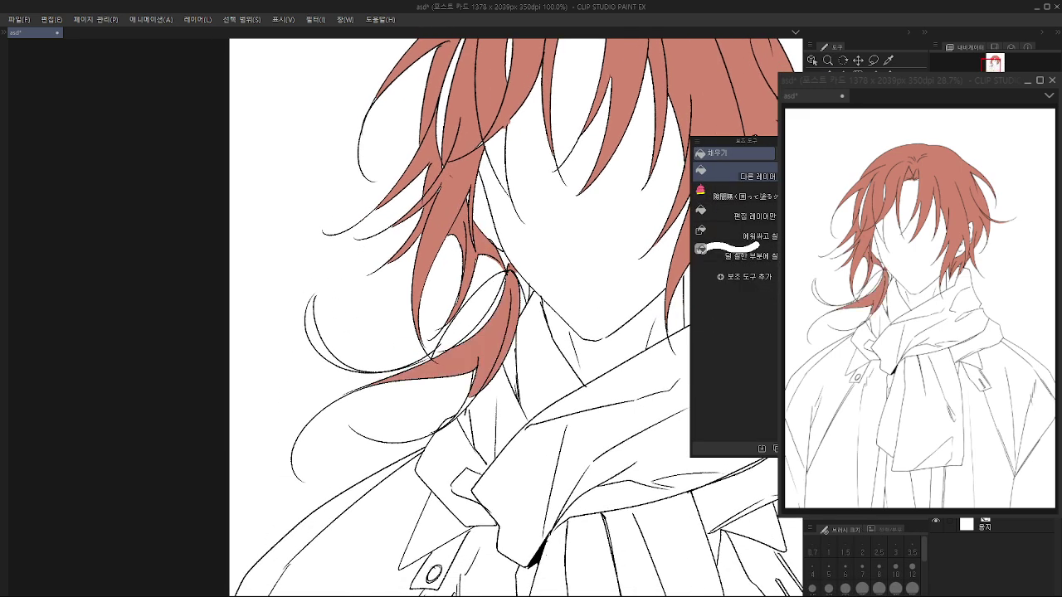
{"action": "left_click", "coordinate": [472, 313]}
{"action": "left_click", "coordinate": [315, 333]}
Step: Fill the remaining gaps inside the ponytail, around its tie and along its lower tip
{"action": "scroll", "coordinate": [437, 361], "scroll_direction": "up", "scroll_amount": 1}
{"action": "key", "text": "p"}
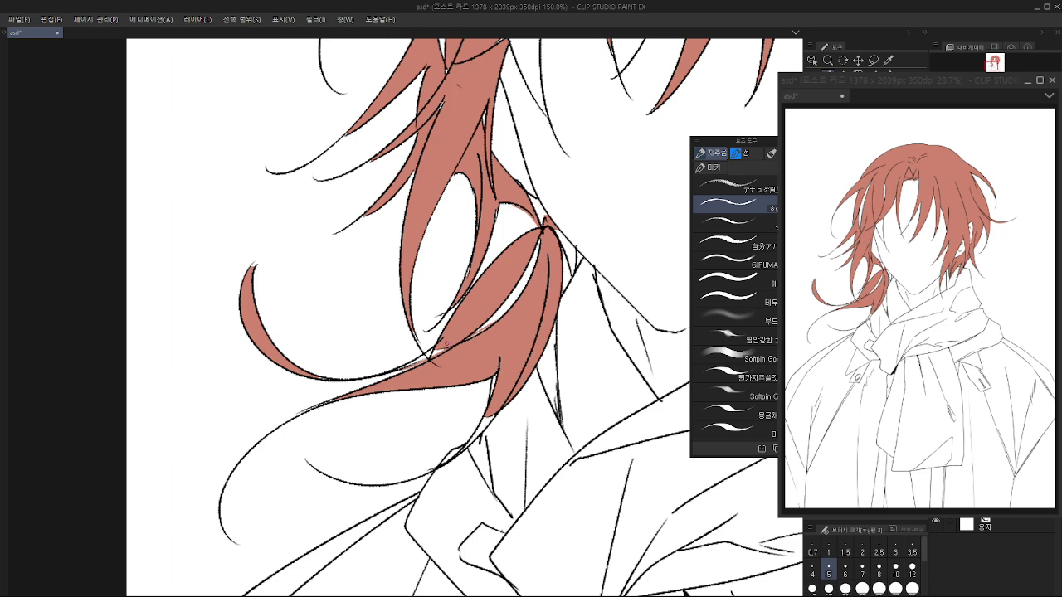
{"action": "key", "text": "g"}
{"action": "scroll", "coordinate": [415, 324], "scroll_direction": "up", "scroll_amount": 2}
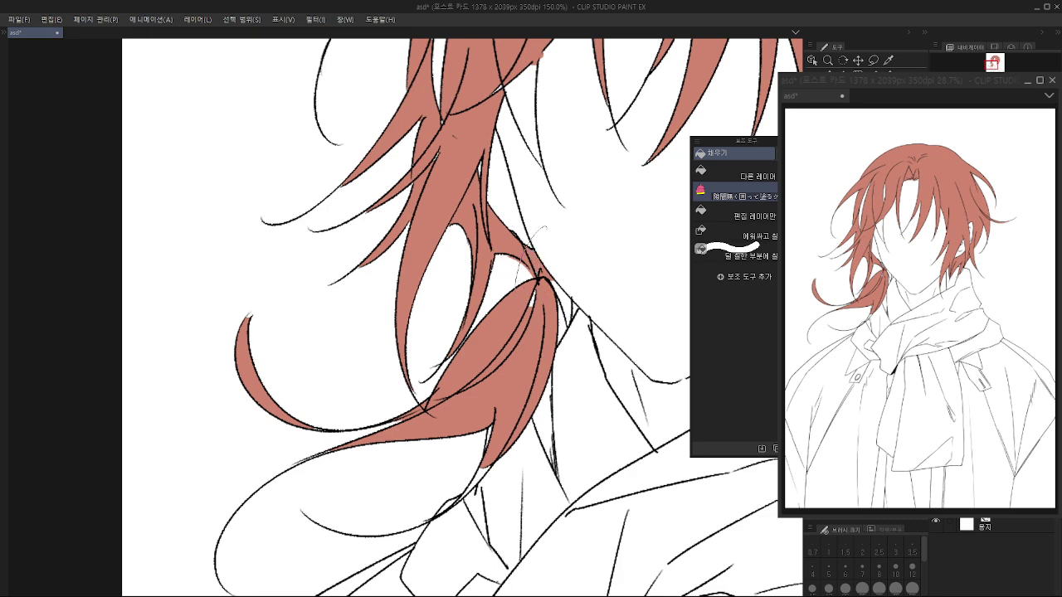
{"action": "scroll", "coordinate": [547, 316], "scroll_direction": "down", "scroll_amount": 3}
{"action": "mouse_move", "coordinate": [429, 429]}
{"action": "left_mouse_down"}
{"action": "mouse_move", "coordinate": [482, 364]}
{"action": "mouse_move", "coordinate": [448, 426]}
{"action": "mouse_move", "coordinate": [465, 370]}
{"action": "left_mouse_up"}
{"action": "mouse_move", "coordinate": [289, 405]}
{"action": "left_mouse_down"}
{"action": "mouse_move", "coordinate": [419, 328]}
{"action": "mouse_move", "coordinate": [415, 340]}
{"action": "left_mouse_up"}
{"action": "left_click_drag", "start_coordinate": [398, 348], "coordinate": [447, 376]}
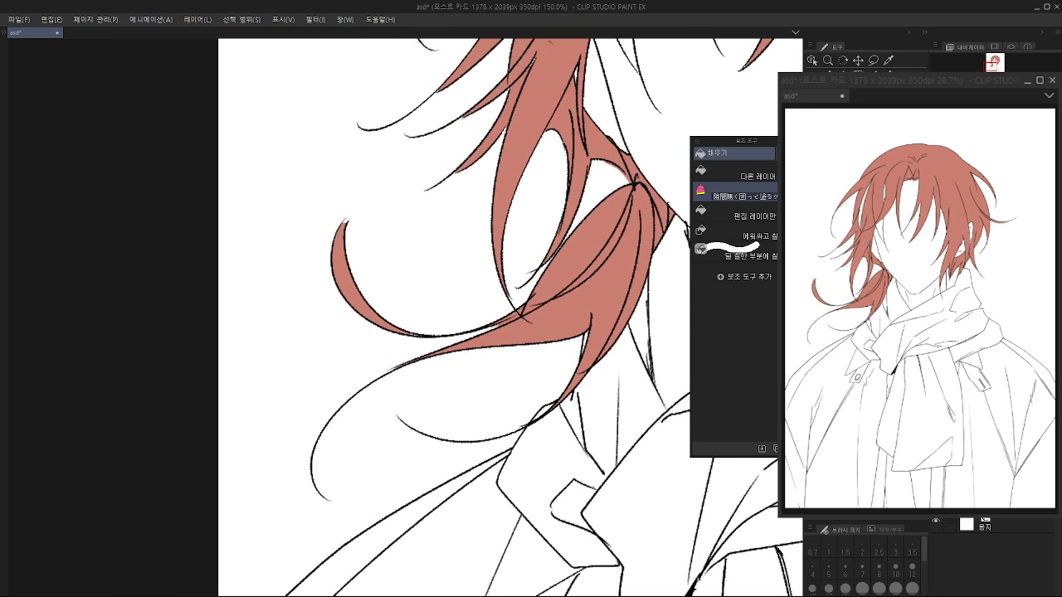
Step: Fill the unpainted gaps between the overlapping locks on the left side of the head
{"action": "left_click_drag", "start_coordinate": [440, 216], "coordinate": [415, 453]}
{"action": "key", "text": "ctrl+minus"}
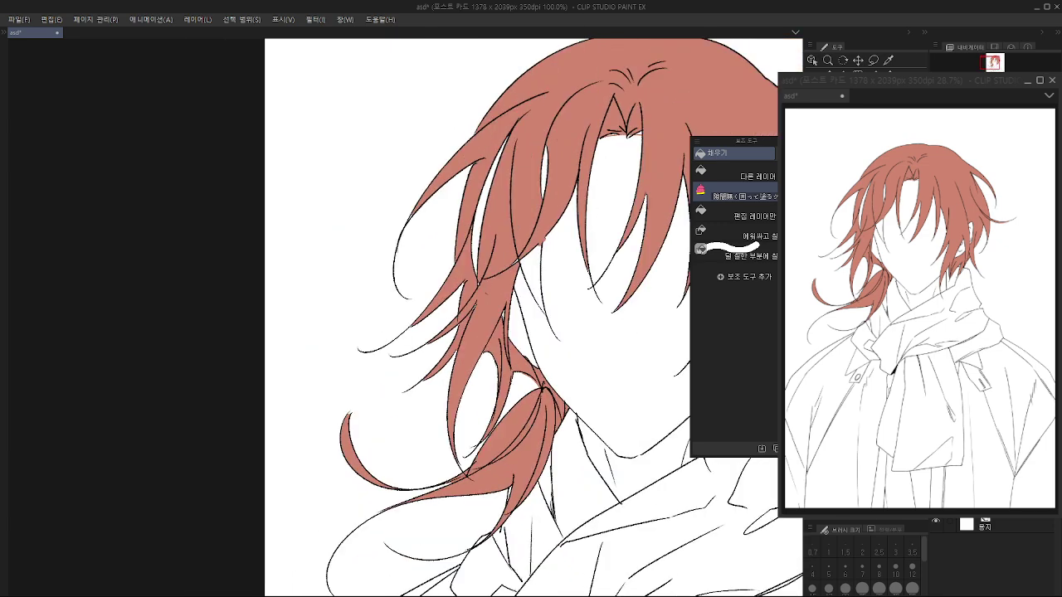
{"action": "mouse_move", "coordinate": [517, 107]}
{"action": "left_mouse_down"}
{"action": "mouse_move", "coordinate": [490, 412]}
{"action": "mouse_move", "coordinate": [510, 307]}
{"action": "left_mouse_up"}
{"action": "left_click_drag", "start_coordinate": [535, 141], "coordinate": [555, 158]}
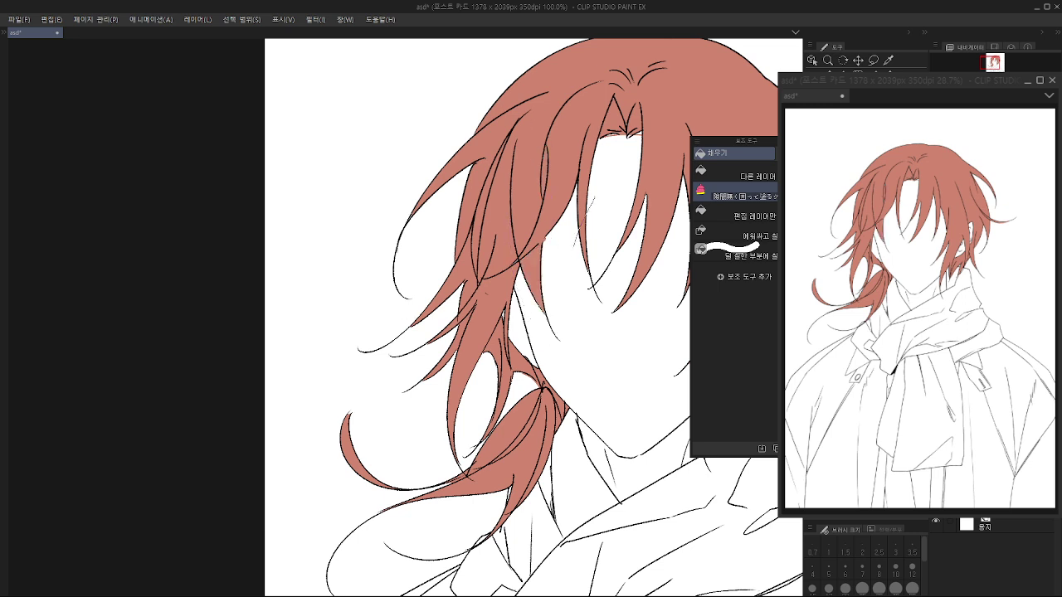
Step: Fill the narrow lock beside the left cheek and tidy the edge of the hair colour there
{"action": "scroll", "coordinate": [614, 240], "scroll_direction": "up", "scroll_amount": 2}
{"action": "key", "text": "e"}
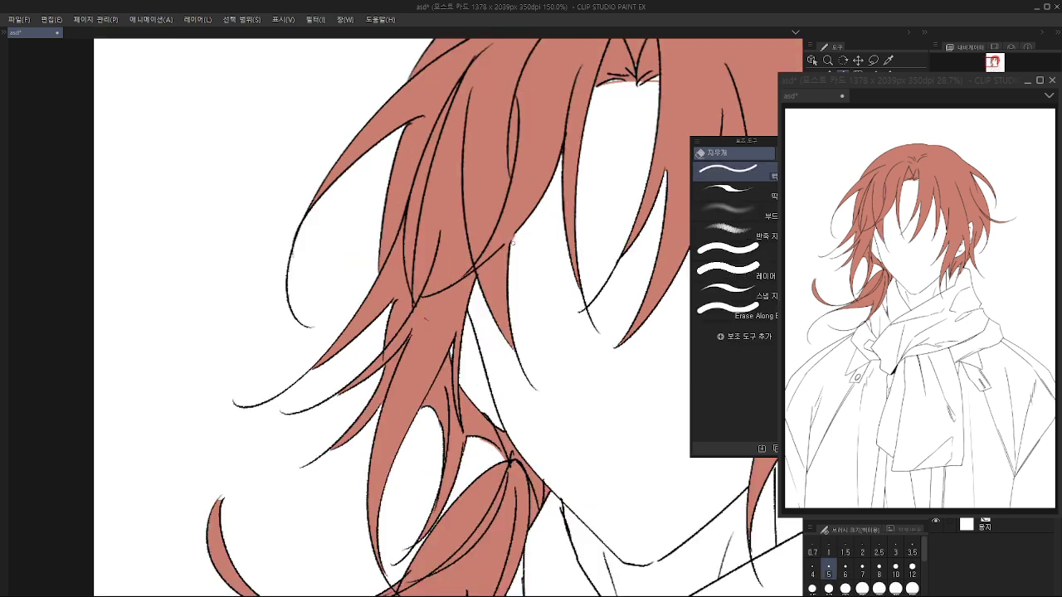
{"action": "key", "text": "g"}
{"action": "left_click_drag", "start_coordinate": [509, 272], "coordinate": [564, 180]}
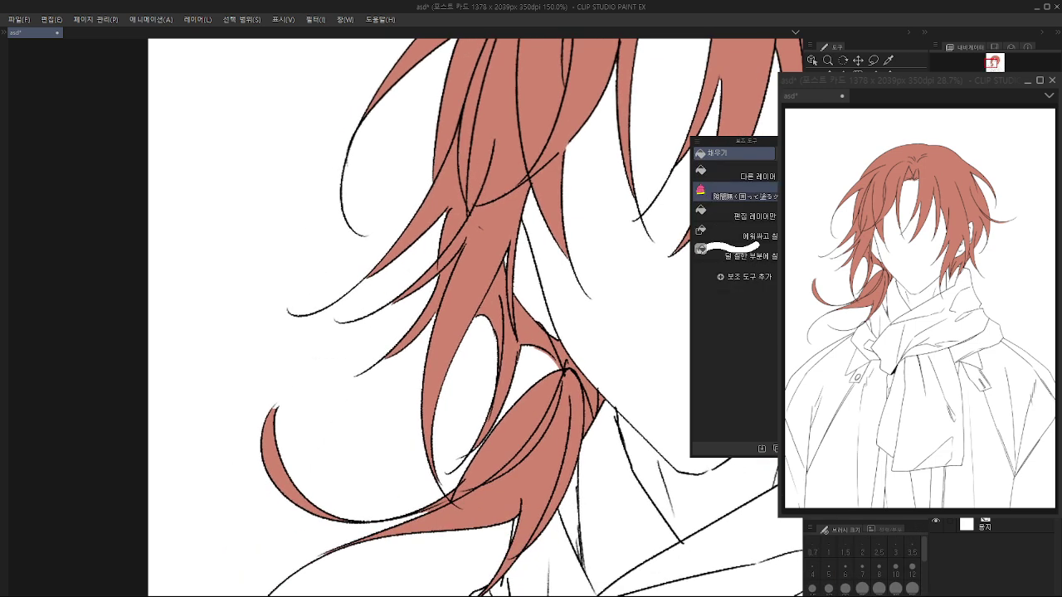
{"action": "key", "text": "e"}
{"action": "key", "text": "g"}
{"action": "key", "text": "p"}
Step: Touch up the hair colour at the tips of the left flyaway strands and around the ponytail
{"action": "scroll", "coordinate": [395, 306], "scroll_direction": "up", "scroll_amount": 3}
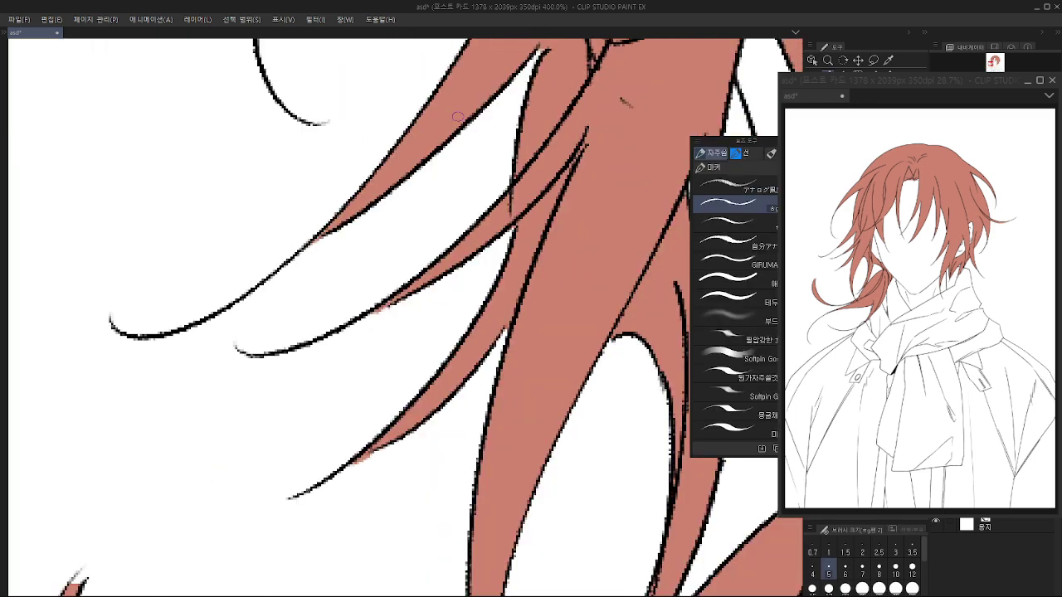
{"action": "scroll", "coordinate": [294, 253], "scroll_direction": "down", "scroll_amount": 3}
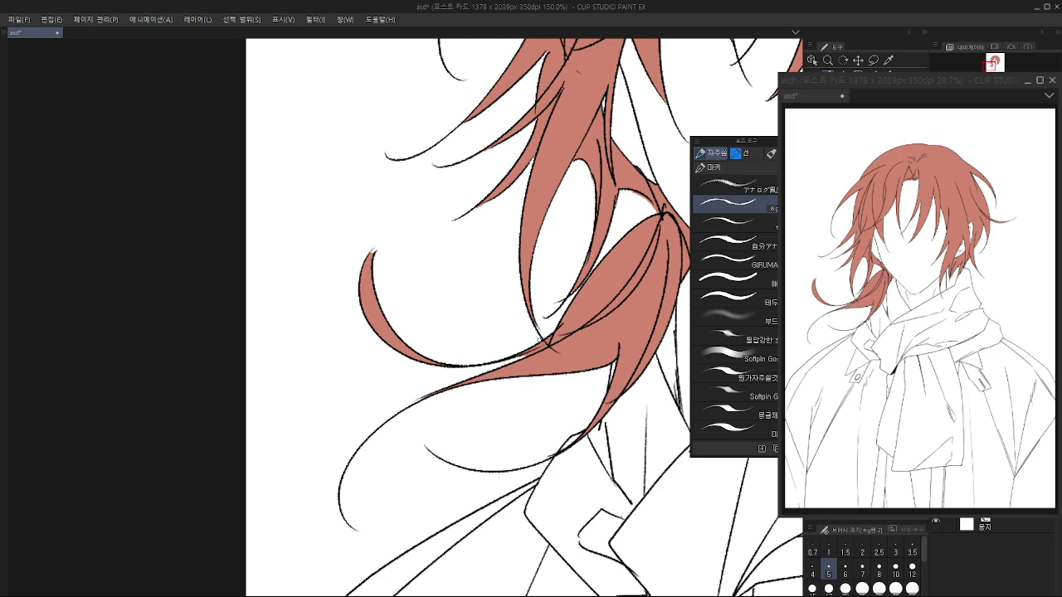
{"action": "left_click_drag", "start_coordinate": [634, 198], "coordinate": [579, 211]}
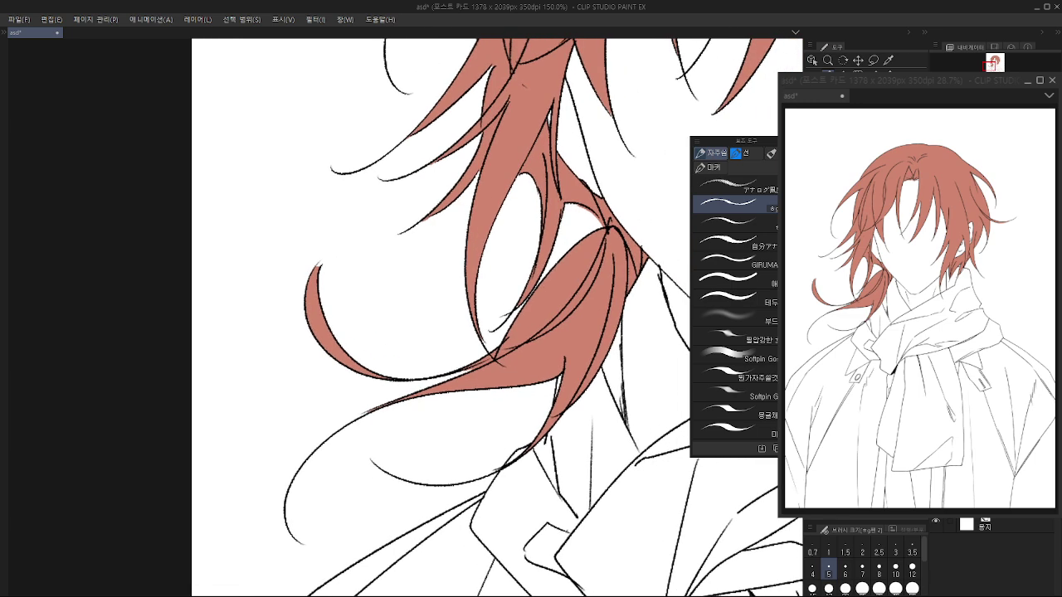
{"action": "key", "text": "e"}
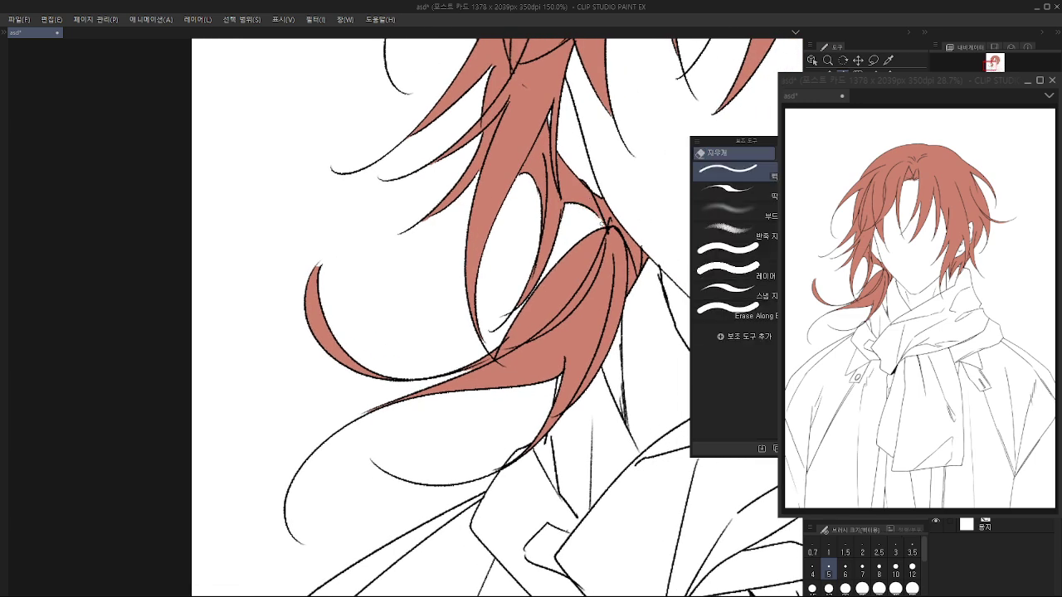
{"action": "key", "text": "p"}
{"action": "mouse_move", "coordinate": [589, 272]}
{"action": "left_mouse_down"}
{"action": "mouse_move", "coordinate": [586, 233]}
{"action": "mouse_move", "coordinate": [531, 231]}
{"action": "left_mouse_up"}
{"action": "scroll", "coordinate": [512, 298], "scroll_direction": "down", "scroll_amount": 1}
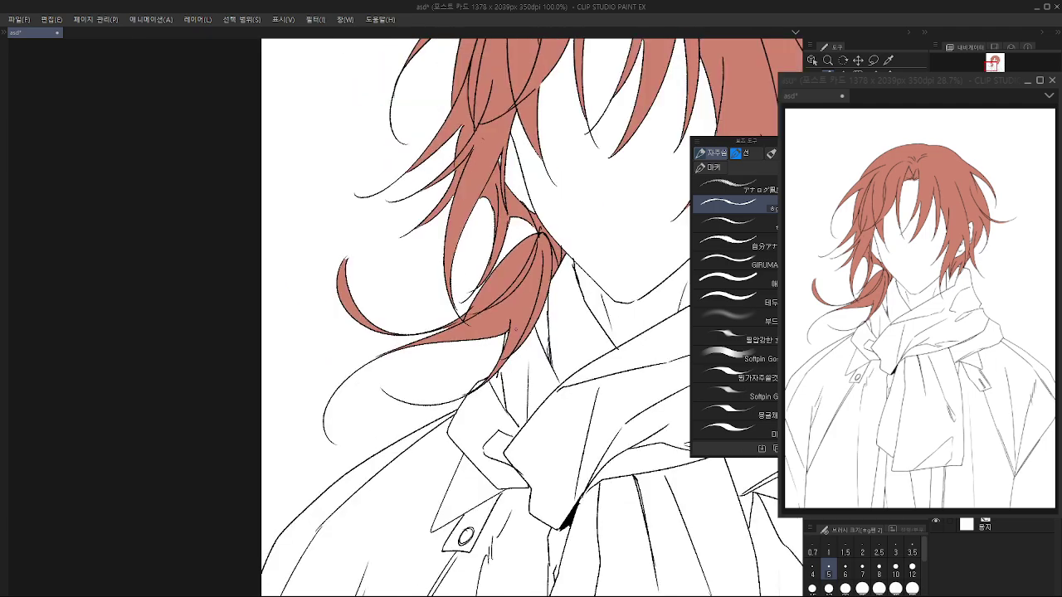
Step: Fill the scarf's neck wrap, knot and hanging ends with a flat dark slate blue
{"action": "scroll", "coordinate": [463, 274], "scroll_direction": "up", "scroll_amount": 2}
{"action": "scroll", "coordinate": [459, 267], "scroll_direction": "down", "scroll_amount": 4}
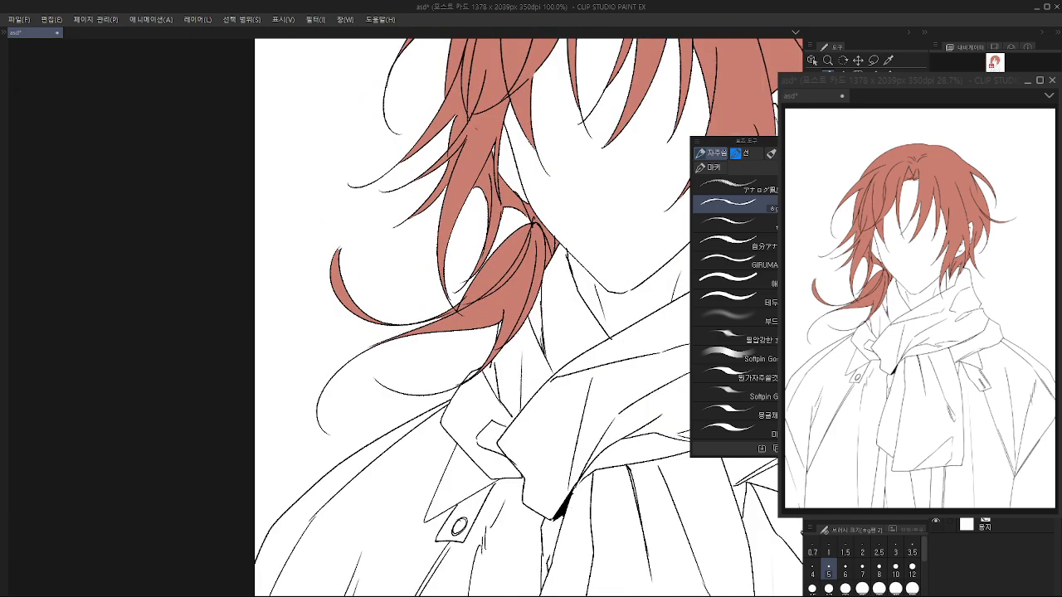
{"action": "scroll", "coordinate": [540, 401], "scroll_direction": "down", "scroll_amount": 1}
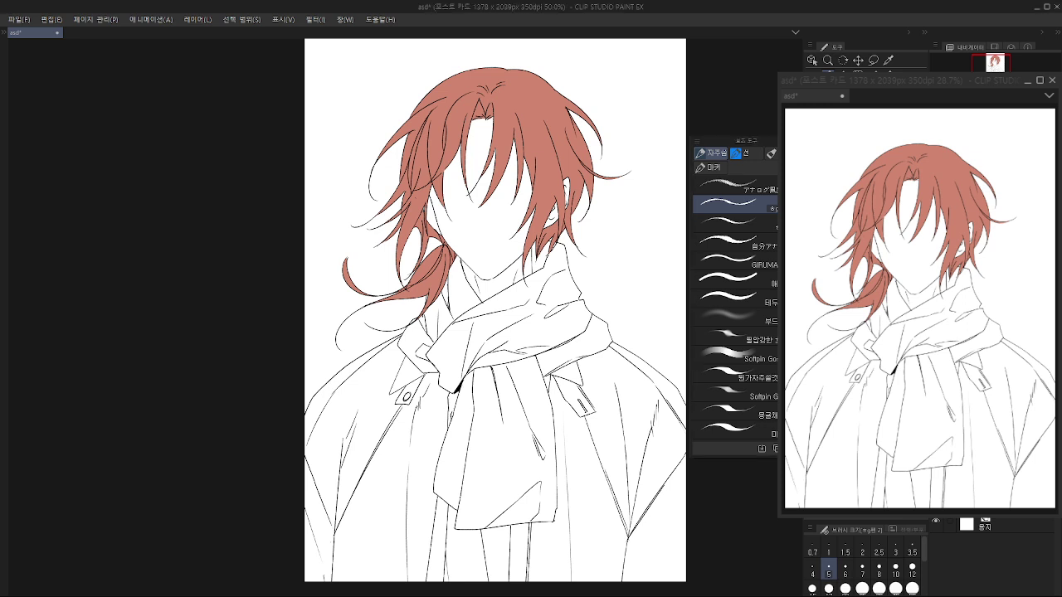
{"action": "left_click_drag", "start_coordinate": [498, 316], "coordinate": [524, 296]}
{"action": "key", "text": "g"}
{"action": "left_click", "coordinate": [535, 299]}
{"action": "left_click", "coordinate": [445, 323]}
{"action": "left_click", "coordinate": [532, 431]}
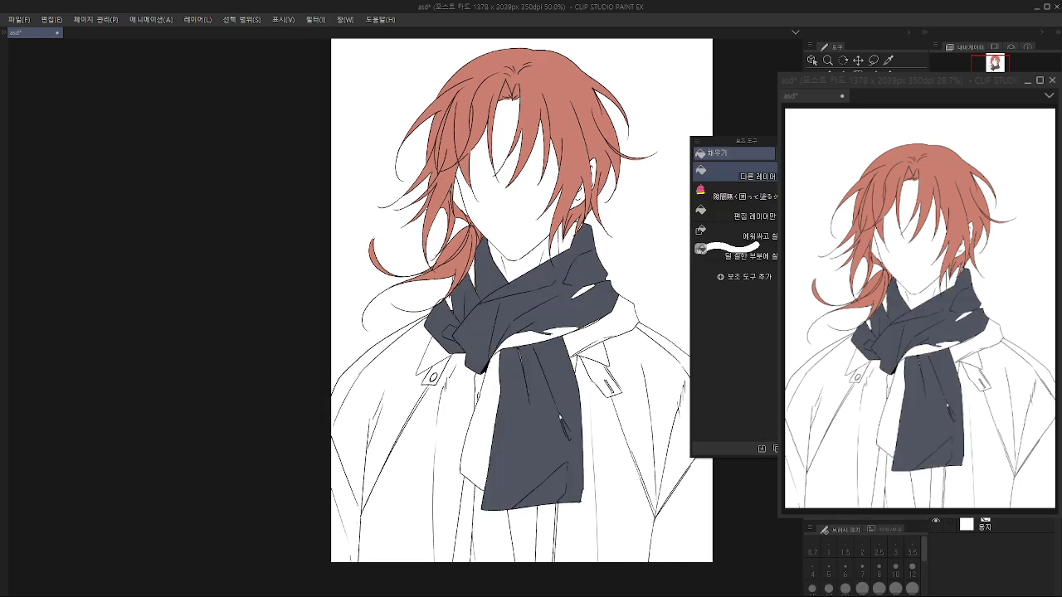
{"action": "left_click", "coordinate": [612, 323]}
{"action": "left_click", "coordinate": [481, 427]}
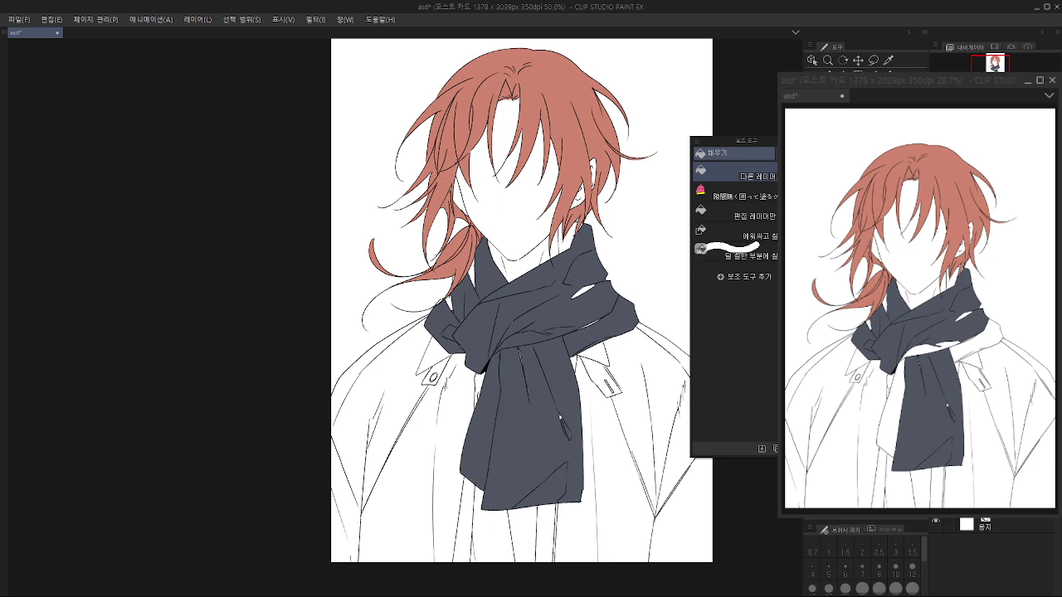
Step: Close the leftover white gaps in the scarf's folds and along its neckline using the gap-closing fill
{"action": "left_click", "coordinate": [735, 193]}
{"action": "left_click_drag", "start_coordinate": [518, 347], "coordinate": [523, 369]}
{"action": "mouse_move", "coordinate": [529, 300]}
{"action": "left_mouse_down"}
{"action": "mouse_move", "coordinate": [580, 465]}
{"action": "mouse_move", "coordinate": [586, 255]}
{"action": "mouse_move", "coordinate": [573, 272]}
{"action": "left_mouse_up"}
{"action": "left_click_drag", "start_coordinate": [478, 245], "coordinate": [455, 278]}
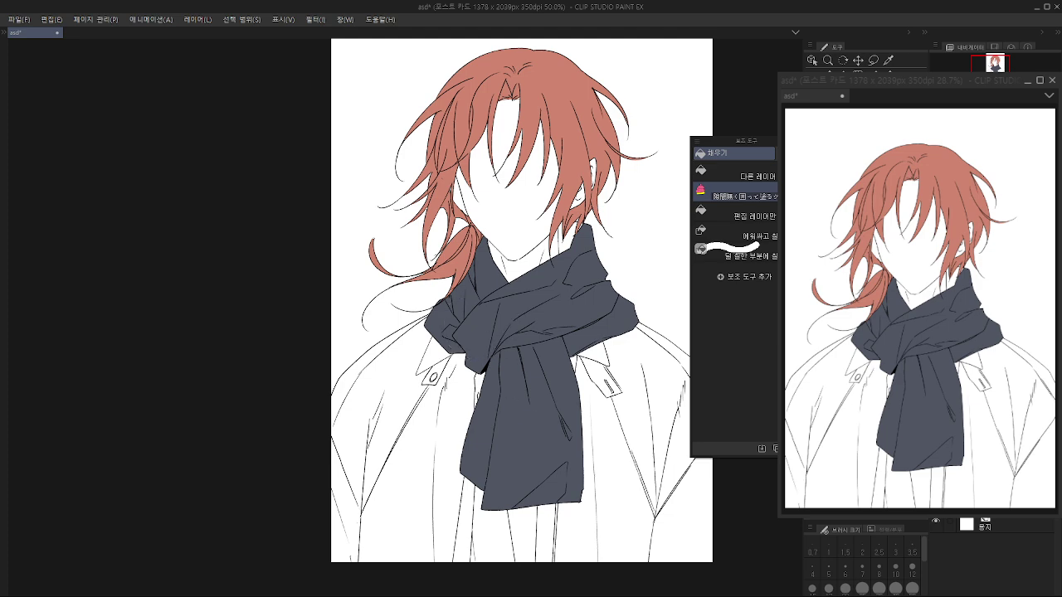
{"action": "mouse_move", "coordinate": [486, 316]}
{"action": "left_mouse_down"}
{"action": "mouse_move", "coordinate": [525, 293]}
{"action": "mouse_move", "coordinate": [493, 370]}
{"action": "left_mouse_up"}
{"action": "scroll", "coordinate": [560, 297], "scroll_direction": "up", "scroll_amount": 1}
{"action": "mouse_move", "coordinate": [504, 279]}
{"action": "left_mouse_down"}
{"action": "mouse_move", "coordinate": [617, 290]}
{"action": "mouse_move", "coordinate": [541, 282]}
{"action": "left_mouse_up"}
{"action": "scroll", "coordinate": [647, 279], "scroll_direction": "down", "scroll_amount": 1}
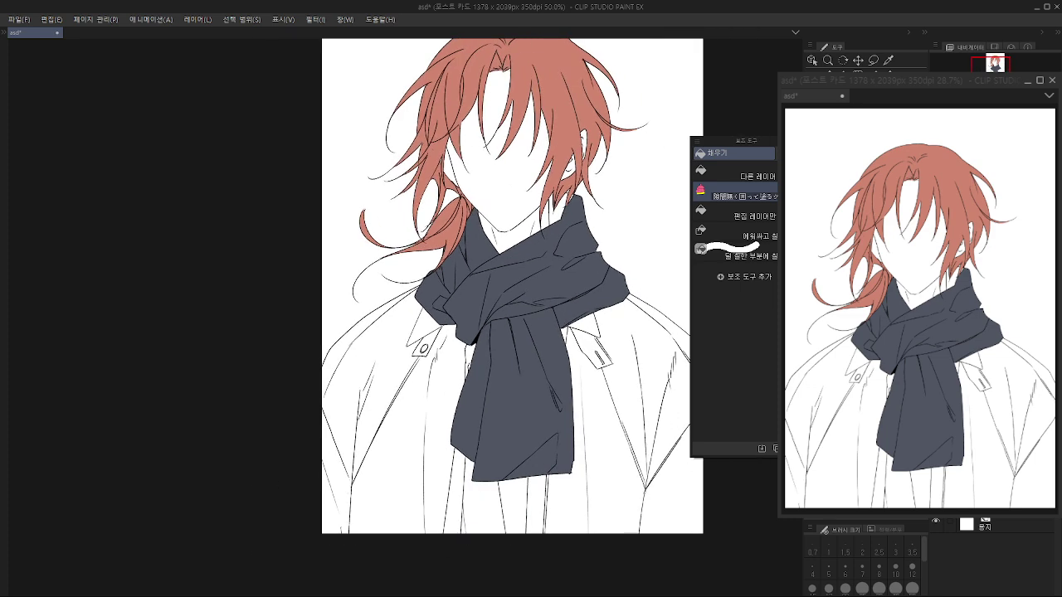
Step: Fill the coat's front panels and the sleeve on the image's right side with flat beige
{"action": "left_click", "coordinate": [734, 172]}
{"action": "left_click", "coordinate": [645, 382]}
{"action": "left_click_drag", "start_coordinate": [614, 415], "coordinate": [604, 384]}
{"action": "left_click", "coordinate": [585, 398]}
{"action": "left_click", "coordinate": [394, 398]}
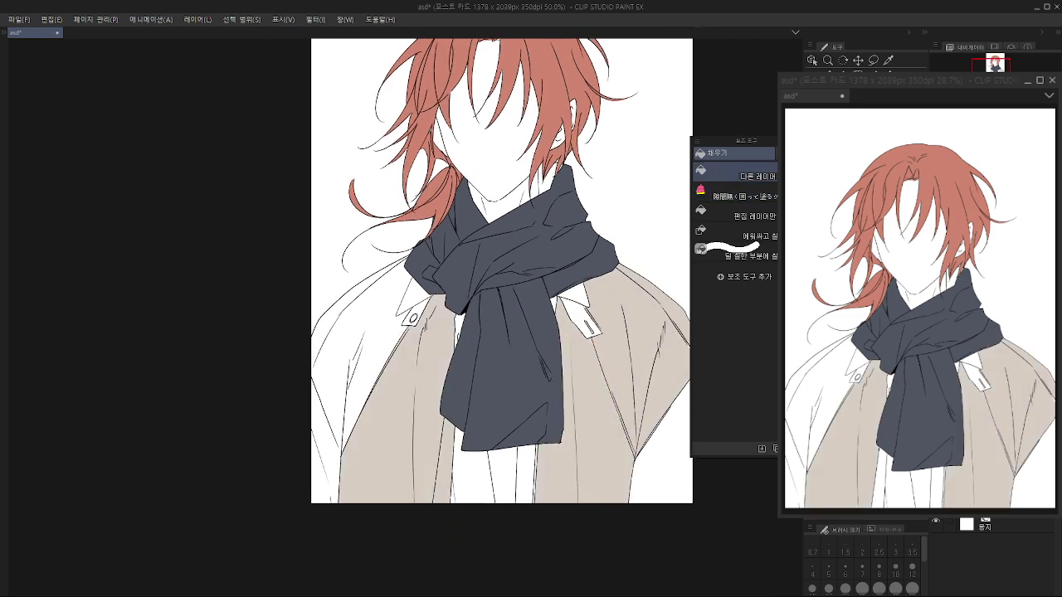
Step: Fill the remaining coat areas with the same beige: the front edge, lower sleeves, left shoulder and collar
{"action": "left_click", "coordinate": [734, 193]}
{"action": "left_click", "coordinate": [734, 173]}
{"action": "left_click", "coordinate": [536, 480]}
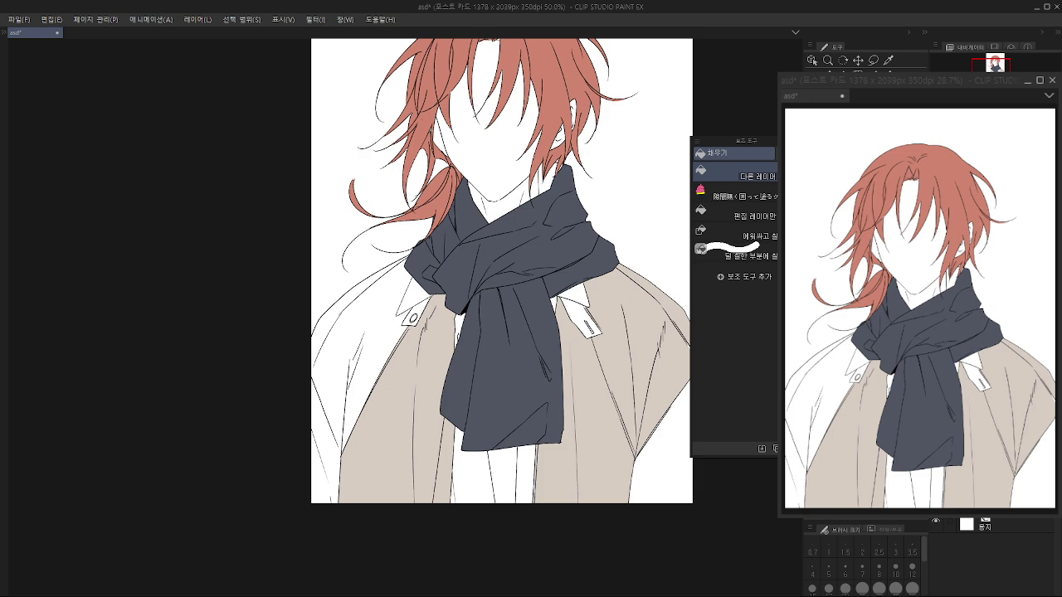
{"action": "left_click", "coordinate": [662, 464]}
{"action": "left_click", "coordinate": [357, 357]}
{"action": "left_click", "coordinate": [414, 296]}
{"action": "left_click_drag", "start_coordinate": [448, 332], "coordinate": [414, 330]}
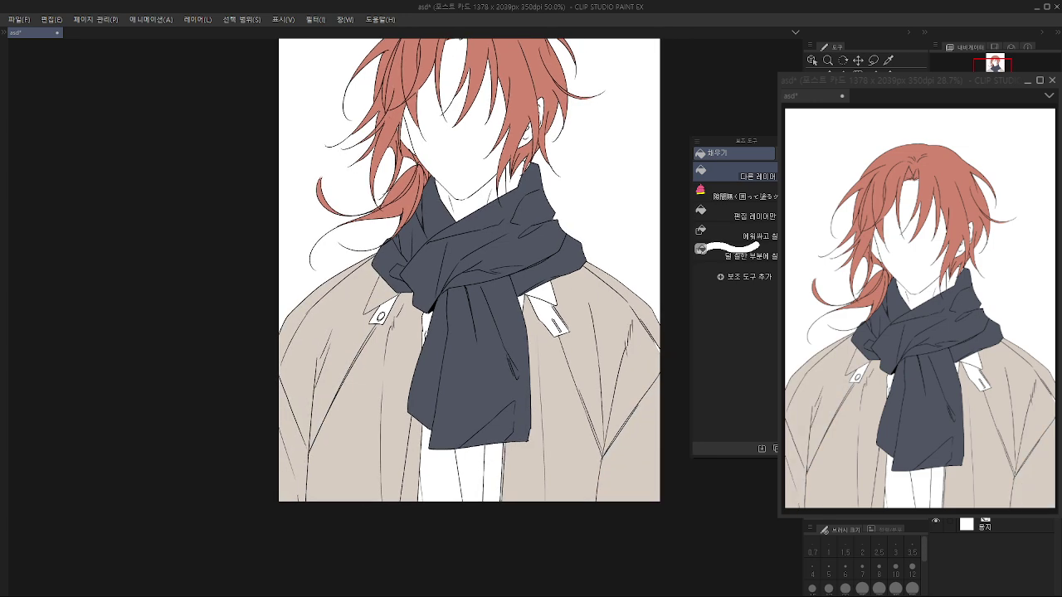
Step: Fill both buttoned collar tabs and the small leftover gaps in the coat with beige
{"action": "left_click", "coordinate": [546, 312]}
{"action": "key", "text": "period"}
{"action": "mouse_move", "coordinate": [533, 267]}
{"action": "left_mouse_down"}
{"action": "mouse_move", "coordinate": [564, 357]}
{"action": "mouse_move", "coordinate": [558, 291]}
{"action": "left_mouse_up"}
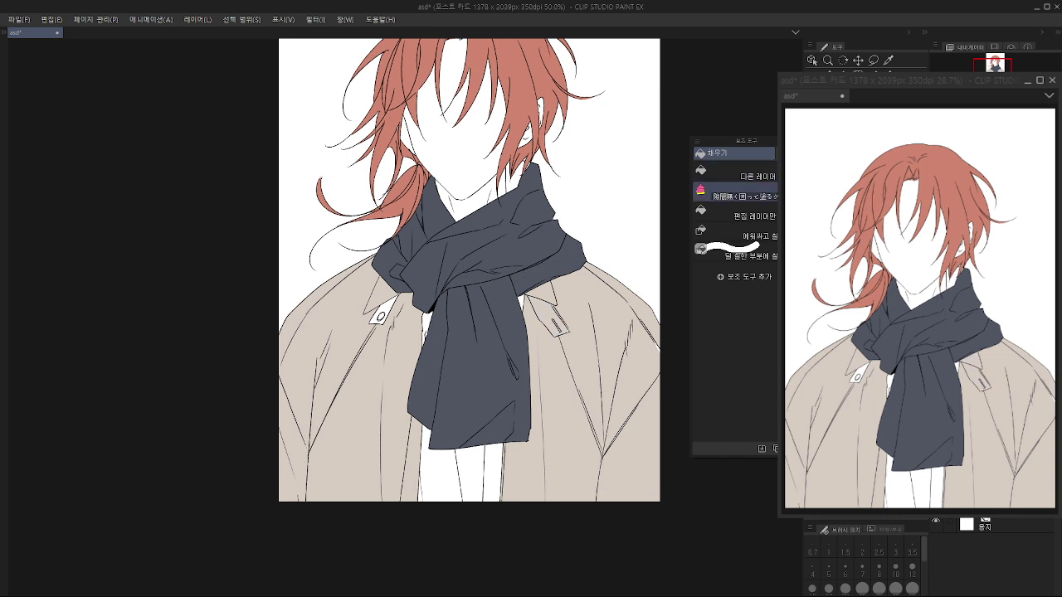
{"action": "scroll", "coordinate": [613, 314], "scroll_direction": "down", "scroll_amount": 1}
{"action": "scroll", "coordinate": [633, 356], "scroll_direction": "up", "scroll_amount": 1}
{"action": "key", "text": "p"}
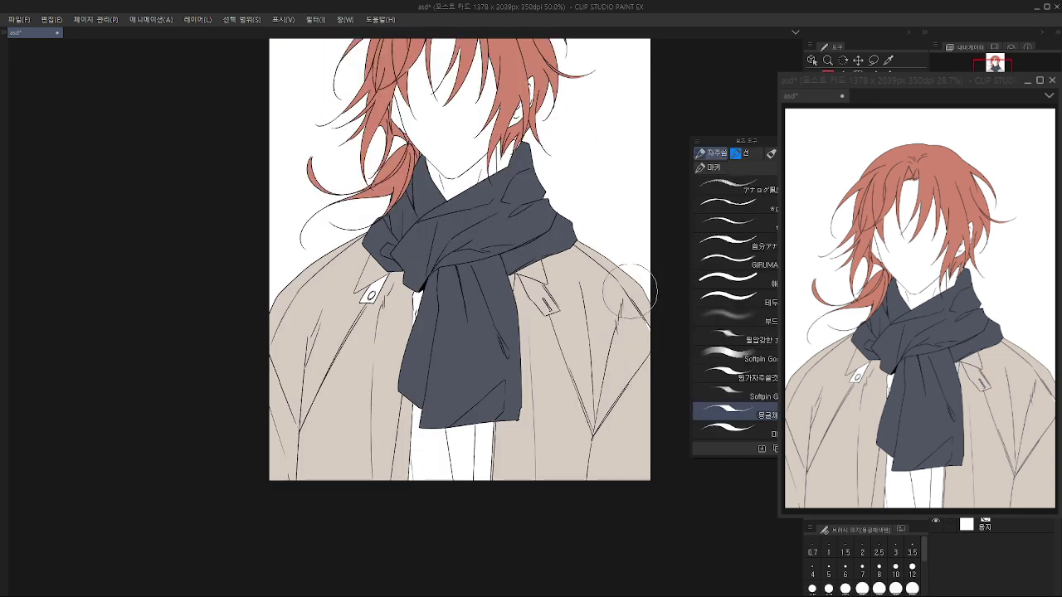
{"action": "key", "text": "g"}
{"action": "left_click_drag", "start_coordinate": [507, 216], "coordinate": [601, 474]}
{"action": "mouse_move", "coordinate": [557, 380]}
{"action": "left_mouse_down"}
{"action": "mouse_move", "coordinate": [660, 440]}
{"action": "mouse_move", "coordinate": [608, 392]}
{"action": "left_mouse_up"}
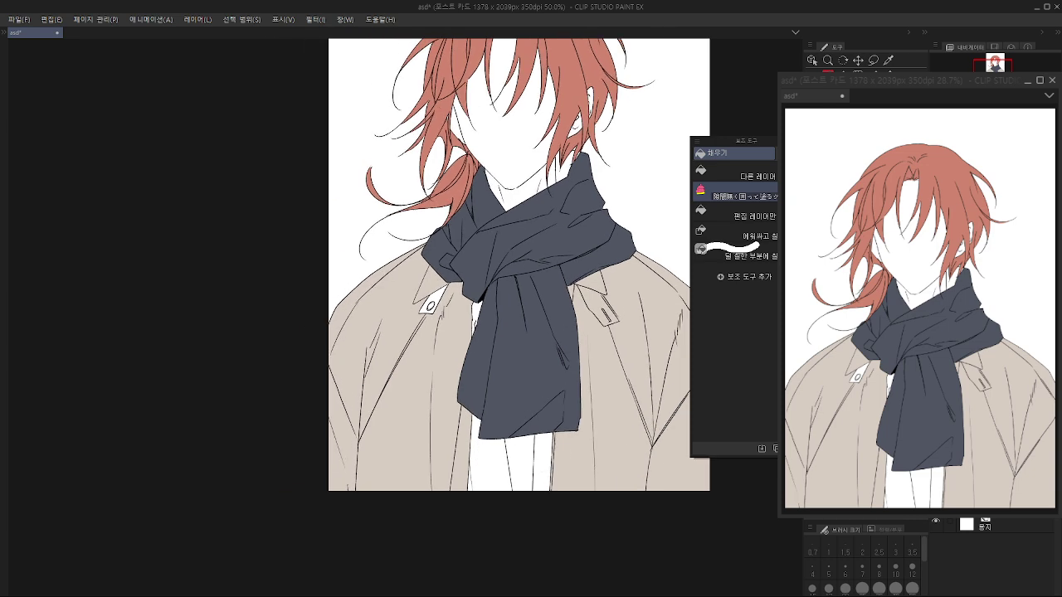
{"action": "mouse_move", "coordinate": [464, 419]}
{"action": "left_mouse_down"}
{"action": "mouse_move", "coordinate": [430, 505]}
{"action": "mouse_move", "coordinate": [406, 253]}
{"action": "mouse_move", "coordinate": [439, 292]}
{"action": "left_mouse_up"}
Step: Shift the coat to a pale cream by adjusting hue to 24, saturation to 2 and luminosity to 63
{"action": "scroll", "coordinate": [439, 292], "scroll_direction": "down", "scroll_amount": 1}
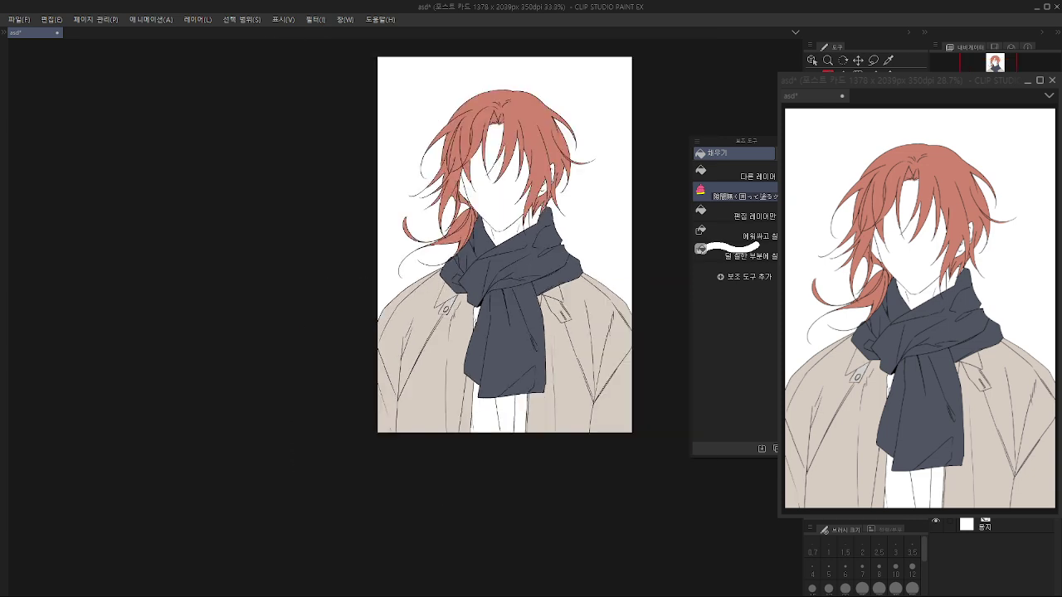
{"action": "key", "text": "ctrl+u"}
{"action": "left_click_drag", "start_coordinate": [600, 404], "coordinate": [643, 434]}
{"action": "key", "text": "shift+Tab"}
{"action": "type", "text": "11"}
{"action": "key", "text": "Tab"}
{"action": "type", "text": "79"}
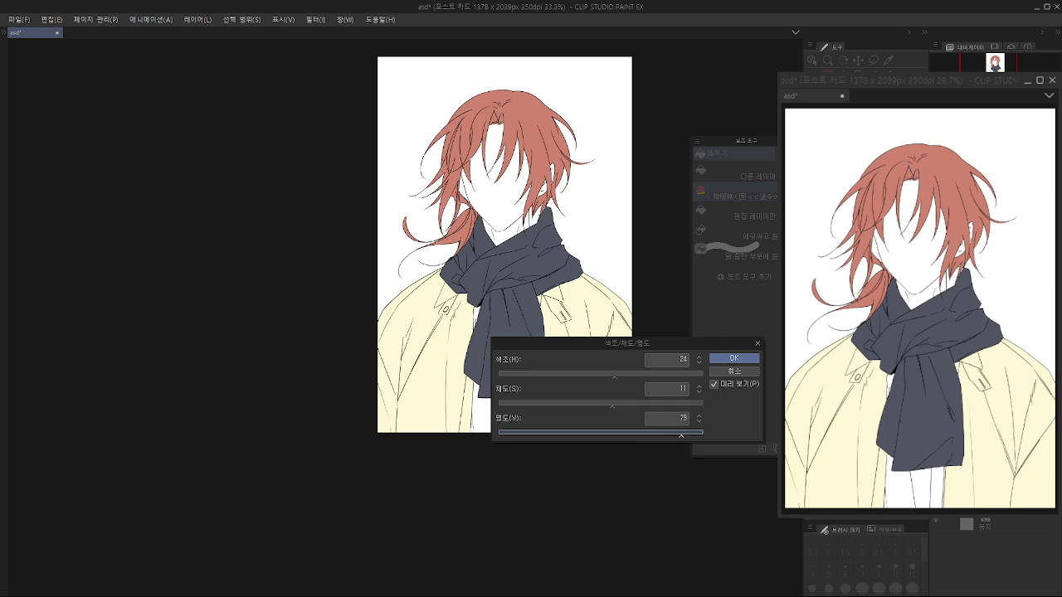
{"action": "key", "text": "shift+Tab"}
{"action": "type", "text": "2"}
{"action": "key", "text": "Tab"}
{"action": "type", "text": "63"}
{"action": "key", "text": "Return"}
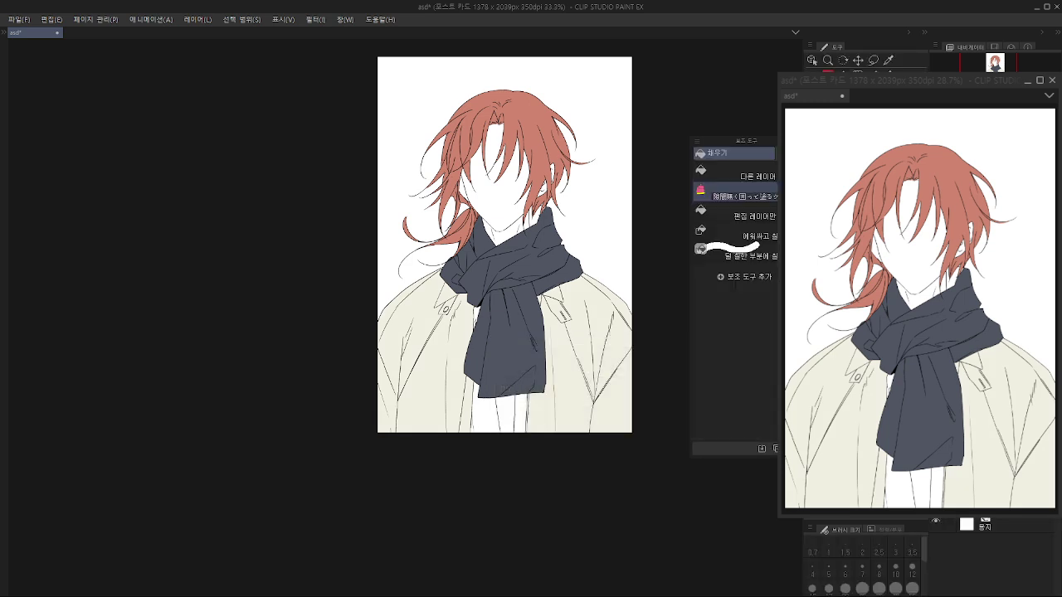
Step: Fill the shirt panels visible beneath and beside the scarf with a flat greyish blue
{"action": "left_click", "coordinate": [735, 173]}
{"action": "left_click", "coordinate": [507, 417]}
{"action": "left_click", "coordinate": [486, 416]}
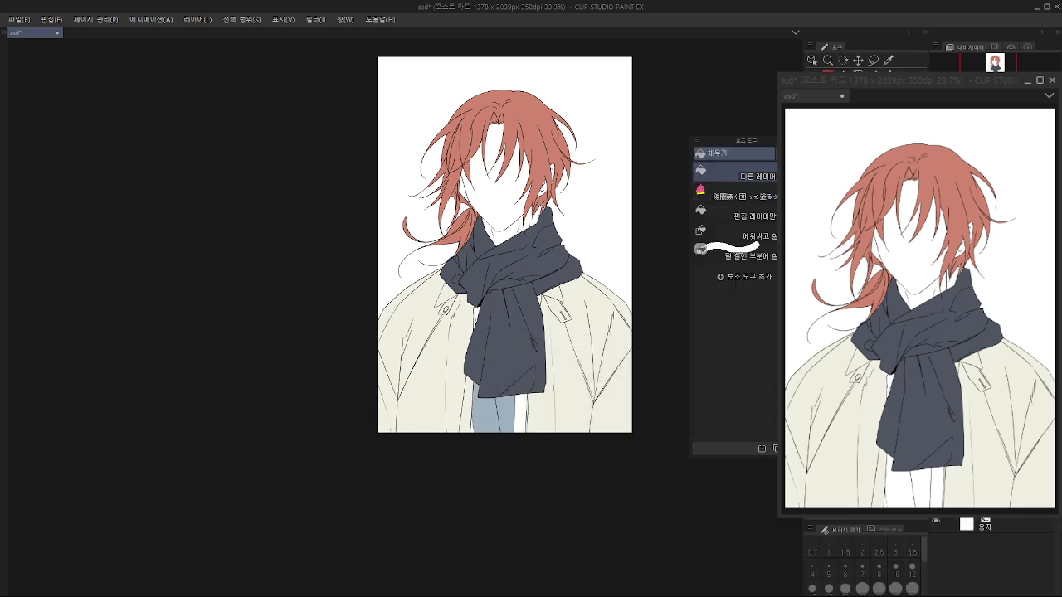
{"action": "left_click", "coordinate": [521, 415]}
{"action": "left_click", "coordinate": [476, 318]}
{"action": "left_click", "coordinate": [734, 195]}
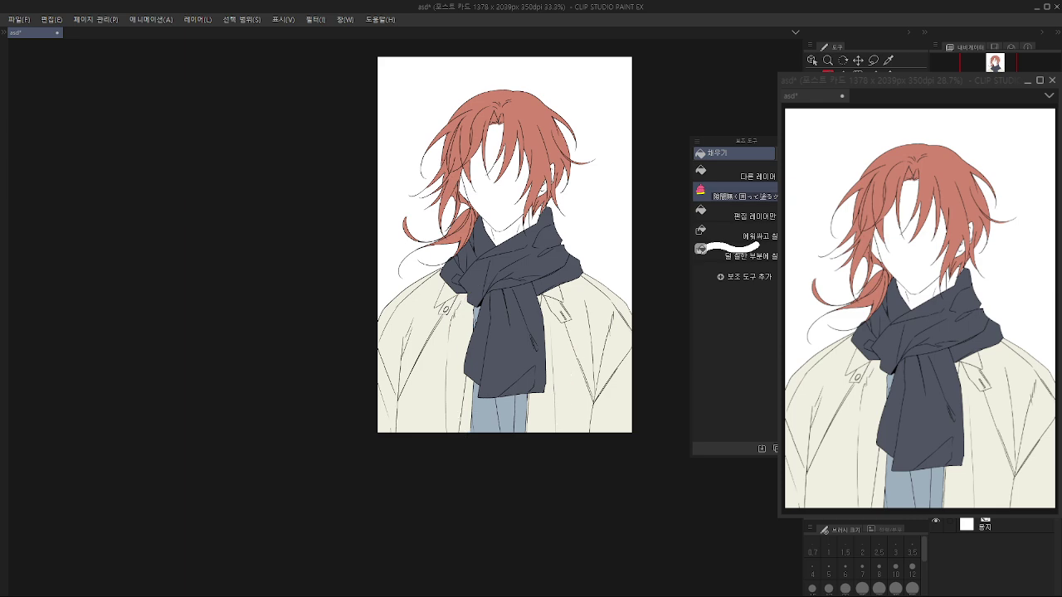
Step: Lighten and mute the blue shirt by setting saturation to -15 and luminosity to 21
{"action": "key", "text": "ctrl+u"}
{"action": "left_click_drag", "start_coordinate": [602, 434], "coordinate": [634, 434]}
{"action": "left_click_drag", "start_coordinate": [628, 344], "coordinate": [715, 331]}
{"action": "left_click_drag", "start_coordinate": [691, 391], "coordinate": [684, 392]}
{"action": "left_click_drag", "start_coordinate": [724, 422], "coordinate": [676, 391]}
{"action": "key", "text": "Return"}
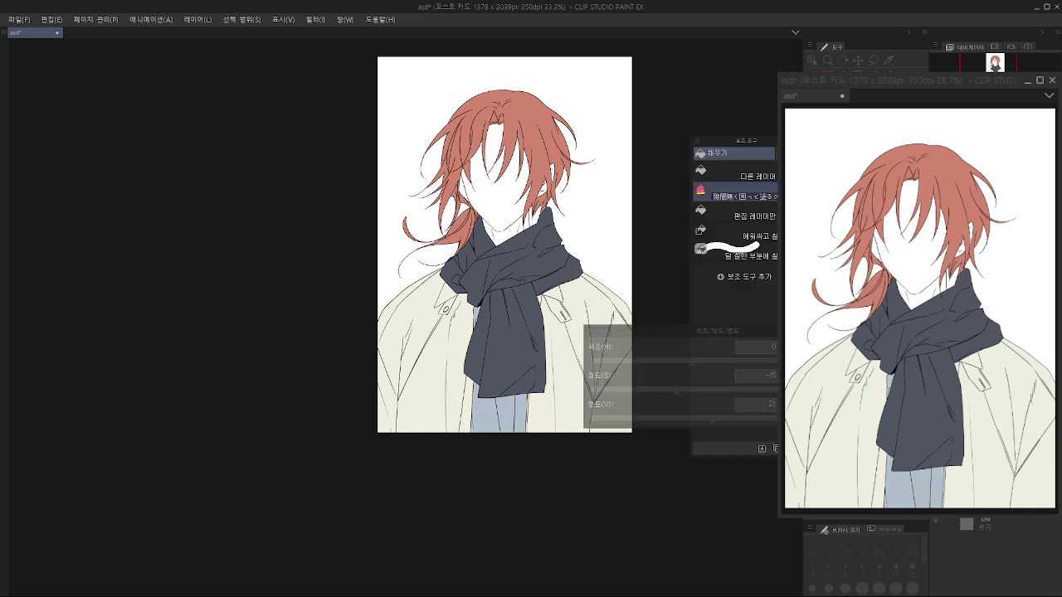
Step: Fill the face and neck with a pale skin colour, including the areas between the fringe locks
{"action": "key", "text": "p"}
{"action": "left_click_drag", "start_coordinate": [504, 245], "coordinate": [518, 371]}
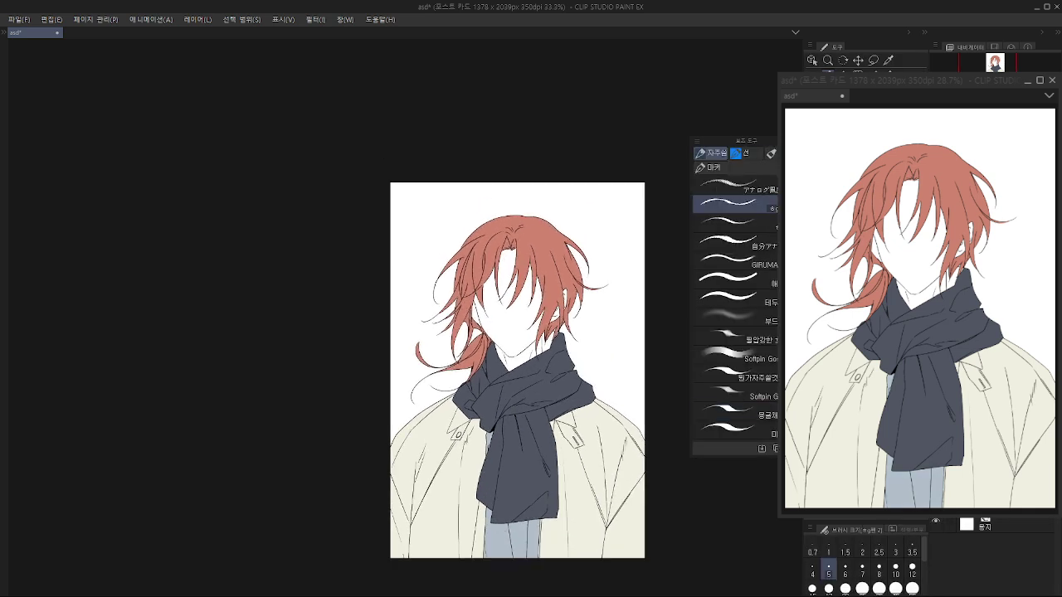
{"action": "key", "text": "ctrl+plus"}
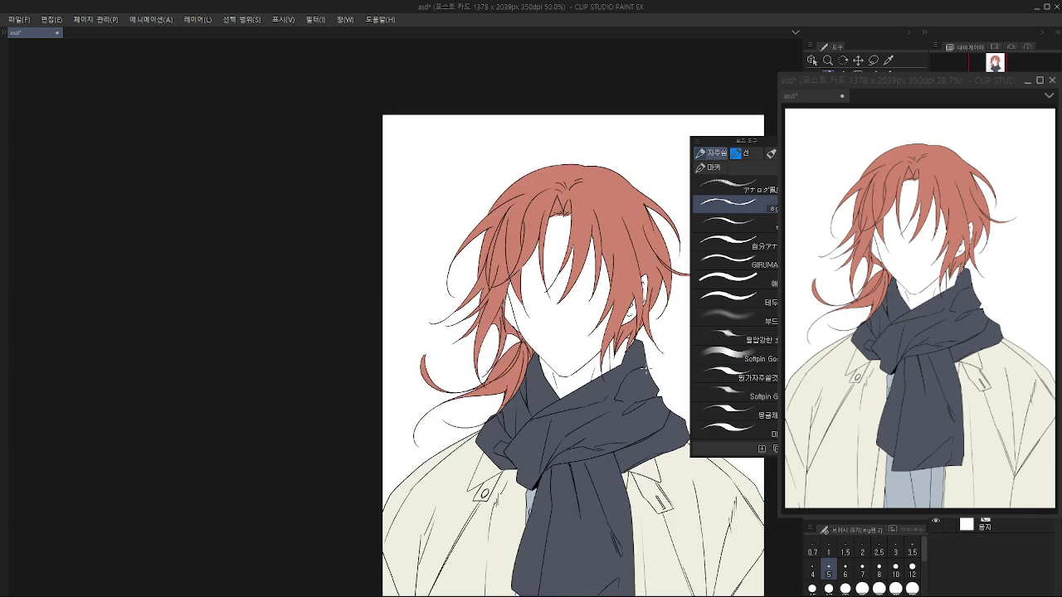
{"action": "key", "text": "g"}
{"action": "left_click", "coordinate": [561, 331]}
{"action": "key", "text": "g"}
{"action": "left_click_drag", "start_coordinate": [506, 251], "coordinate": [548, 347]}
{"action": "left_click_drag", "start_coordinate": [533, 207], "coordinate": [573, 319]}
{"action": "mouse_move", "coordinate": [572, 319]}
{"action": "left_mouse_down"}
{"action": "mouse_move", "coordinate": [526, 318]}
{"action": "mouse_move", "coordinate": [612, 217]}
{"action": "left_mouse_up"}
Step: Fill the leftover skin gaps beside the neck and touch up around the hair tips near the jaw
{"action": "key", "text": "ctrl+plus"}
{"action": "key", "text": "ctrl+plus"}
{"action": "key", "text": "g"}
{"action": "left_click", "coordinate": [573, 369]}
{"action": "key", "text": "g"}
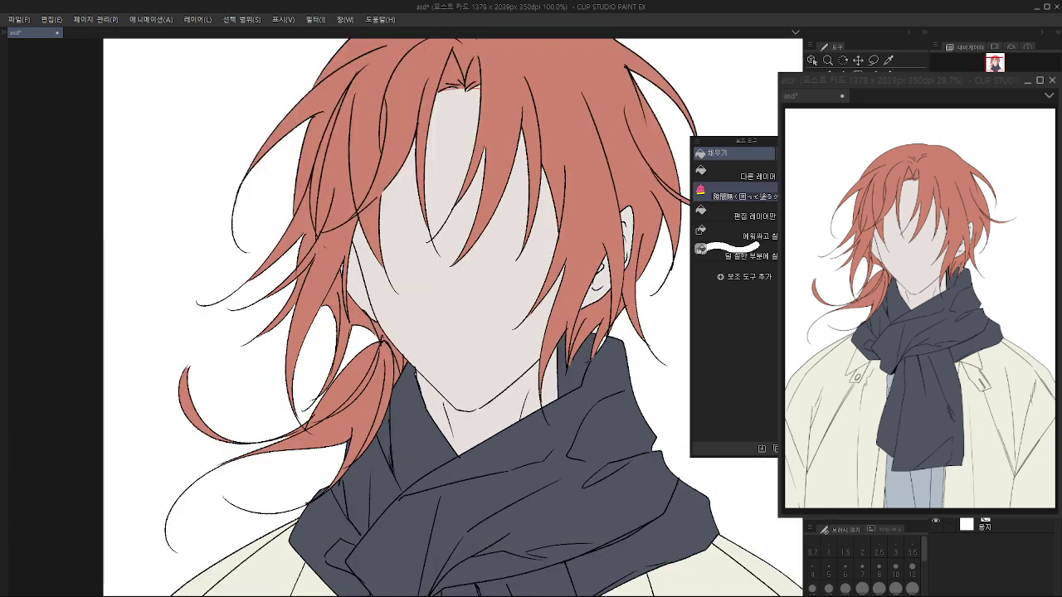
{"action": "left_click_drag", "start_coordinate": [575, 385], "coordinate": [572, 333]}
{"action": "scroll", "coordinate": [545, 378], "scroll_direction": "up", "scroll_amount": 4}
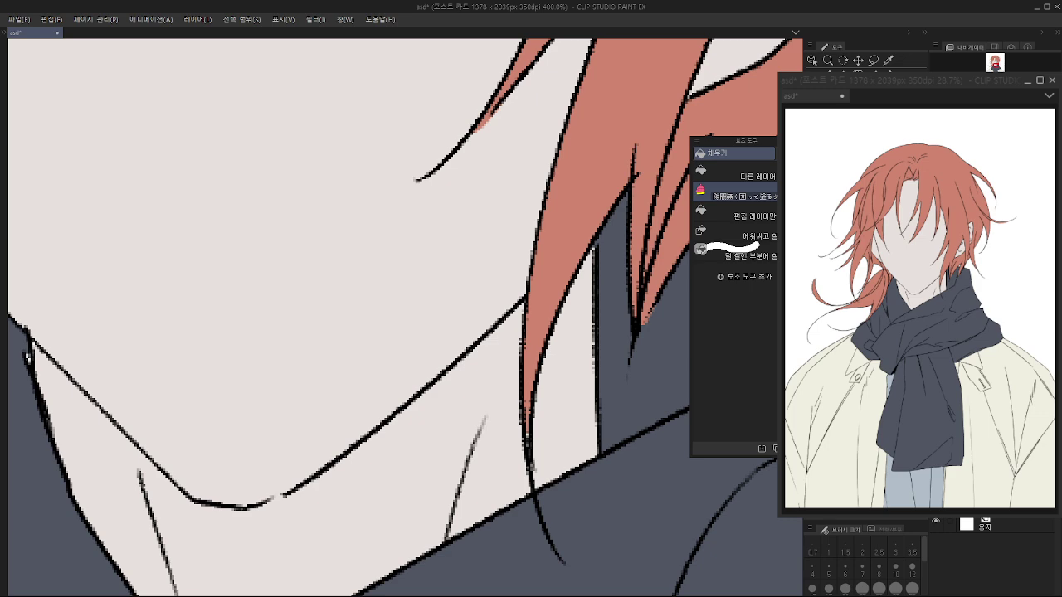
{"action": "key", "text": "p"}
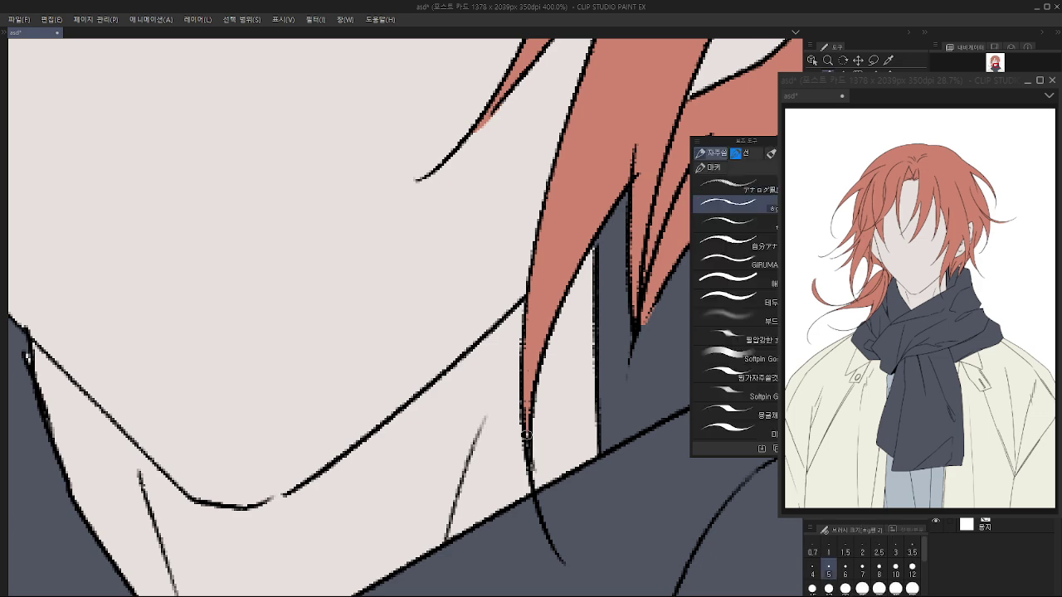
{"action": "scroll", "coordinate": [526, 434], "scroll_direction": "up", "scroll_amount": 10}
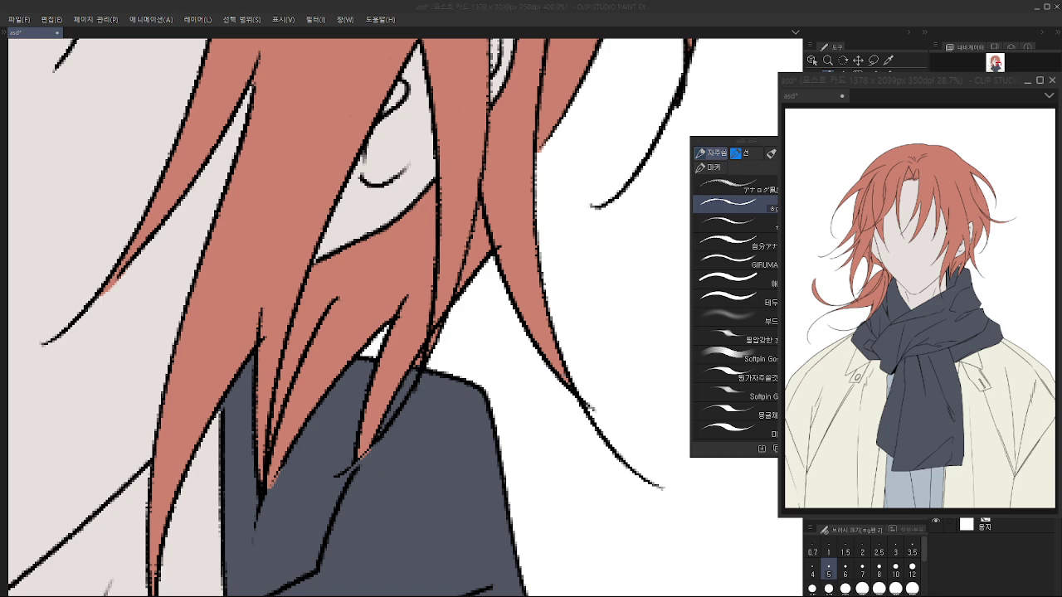
{"action": "scroll", "coordinate": [559, 249], "scroll_direction": "down", "scroll_amount": 6}
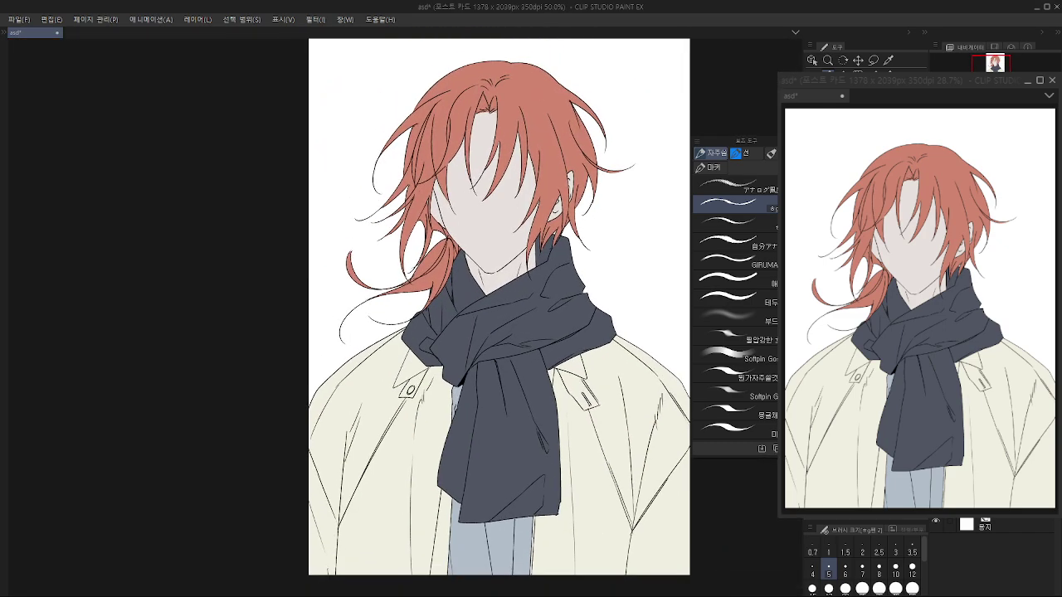
Step: Bring back the facial line art, select the insides of both eyes with the lasso and fill them grey
{"action": "key", "text": "ctrl+z"}
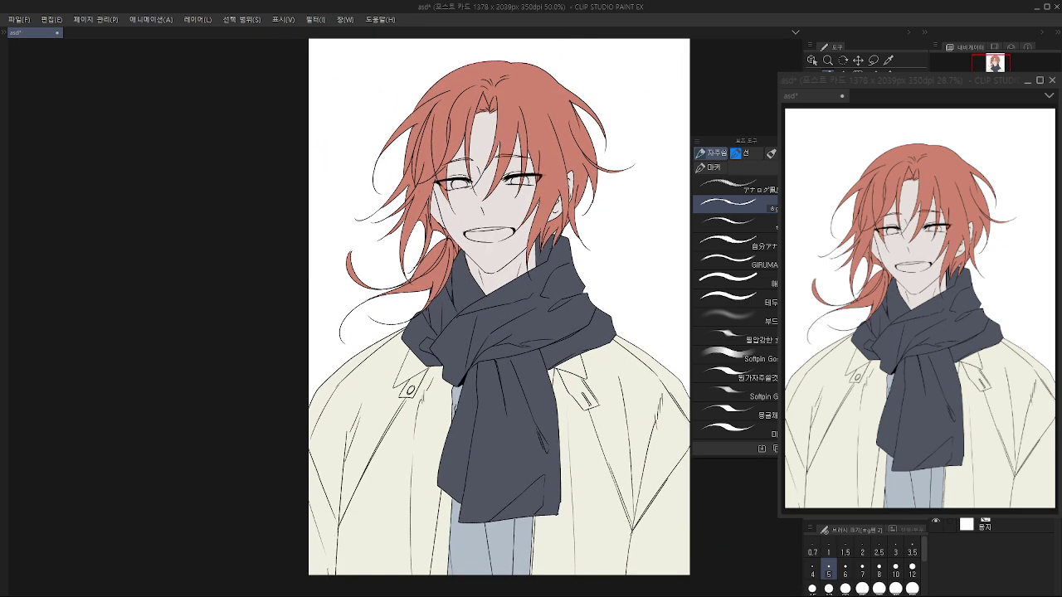
{"action": "scroll", "coordinate": [483, 127], "scroll_direction": "up", "scroll_amount": 4}
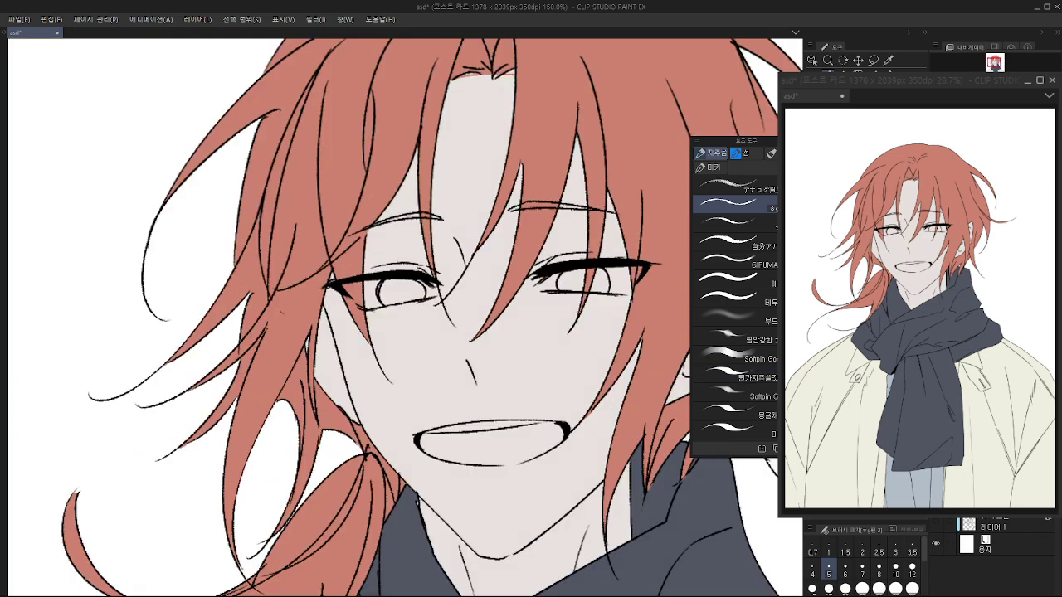
{"action": "scroll", "coordinate": [590, 160], "scroll_direction": "up", "scroll_amount": 1}
{"action": "key", "text": "m"}
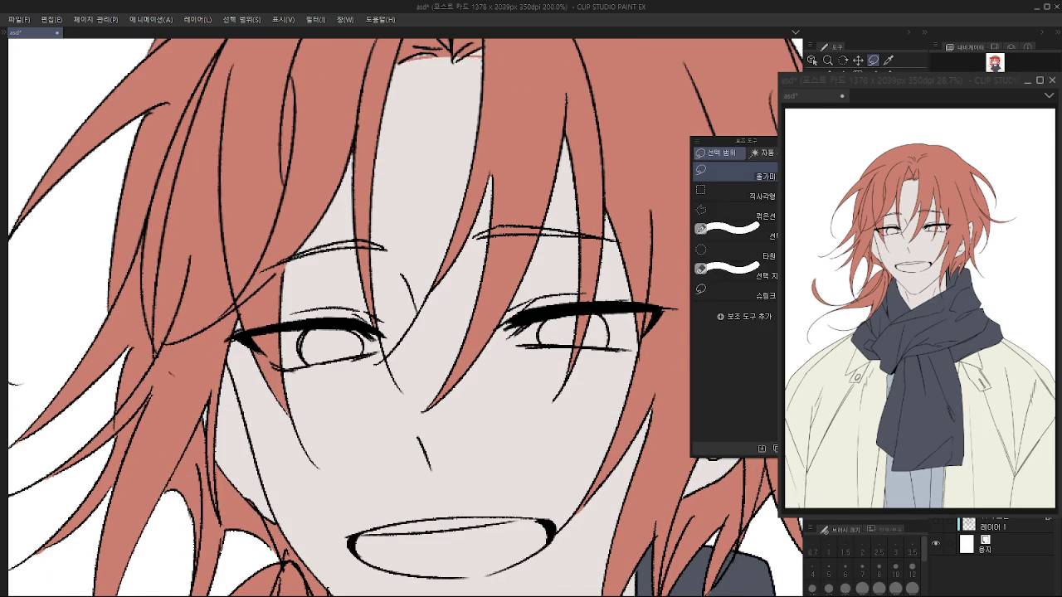
{"action": "mouse_move", "coordinate": [526, 344]}
{"action": "left_mouse_down"}
{"action": "mouse_move", "coordinate": [605, 346]}
{"action": "mouse_move", "coordinate": [520, 335]}
{"action": "left_mouse_up"}
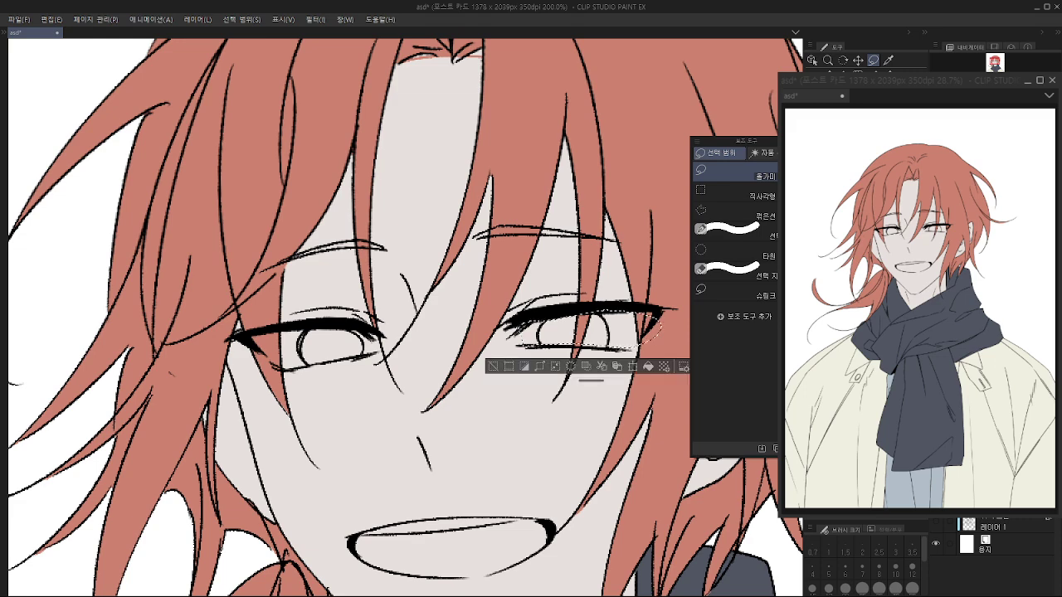
{"action": "mouse_move", "coordinate": [297, 365]}
{"action": "left_mouse_down"}
{"action": "mouse_move", "coordinate": [346, 357]}
{"action": "mouse_move", "coordinate": [281, 363]}
{"action": "left_mouse_up"}
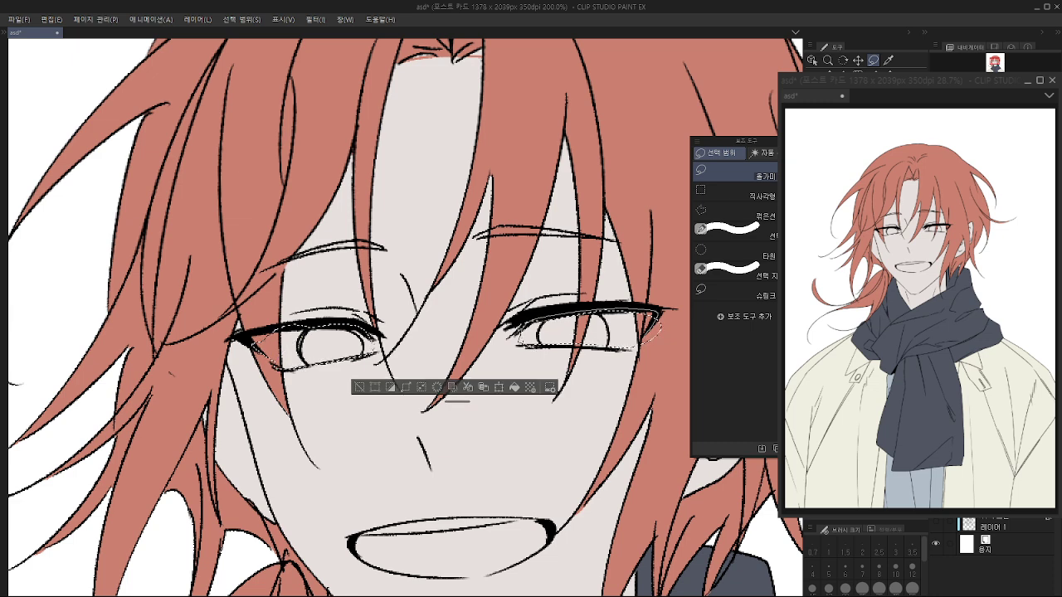
{"action": "left_click_drag", "start_coordinate": [515, 387], "coordinate": [510, 360]}
{"action": "left_click", "coordinate": [510, 360]}
{"action": "key", "text": "ctrl+d"}
{"action": "key", "text": "e"}
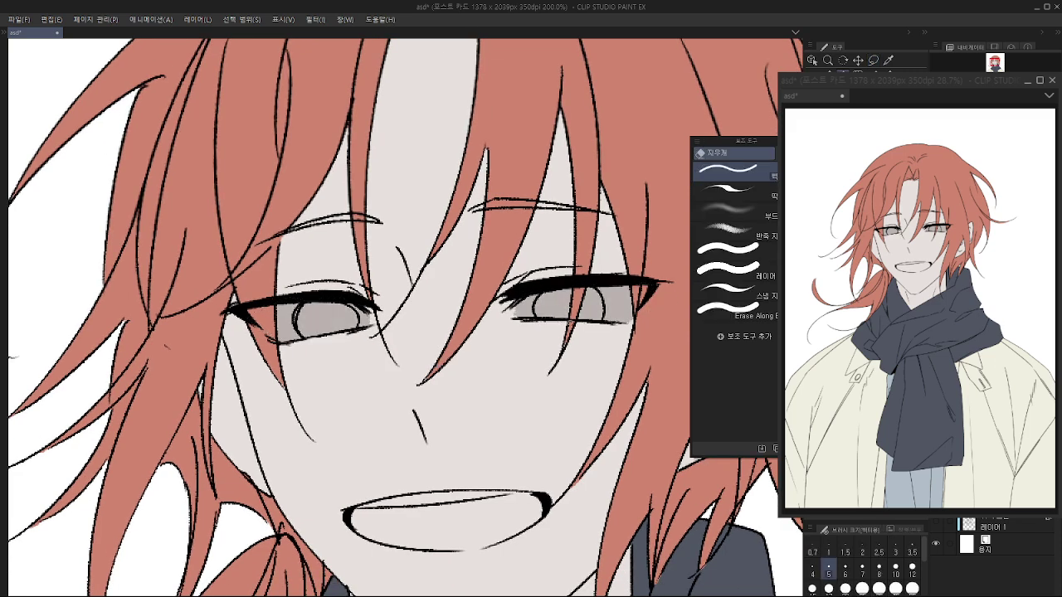
Step: Fill the mouth's interior with flat red, colour the teeth white and clean up the lower lip edge
{"action": "key", "text": "m"}
{"action": "scroll", "coordinate": [622, 342], "scroll_direction": "down", "scroll_amount": 3}
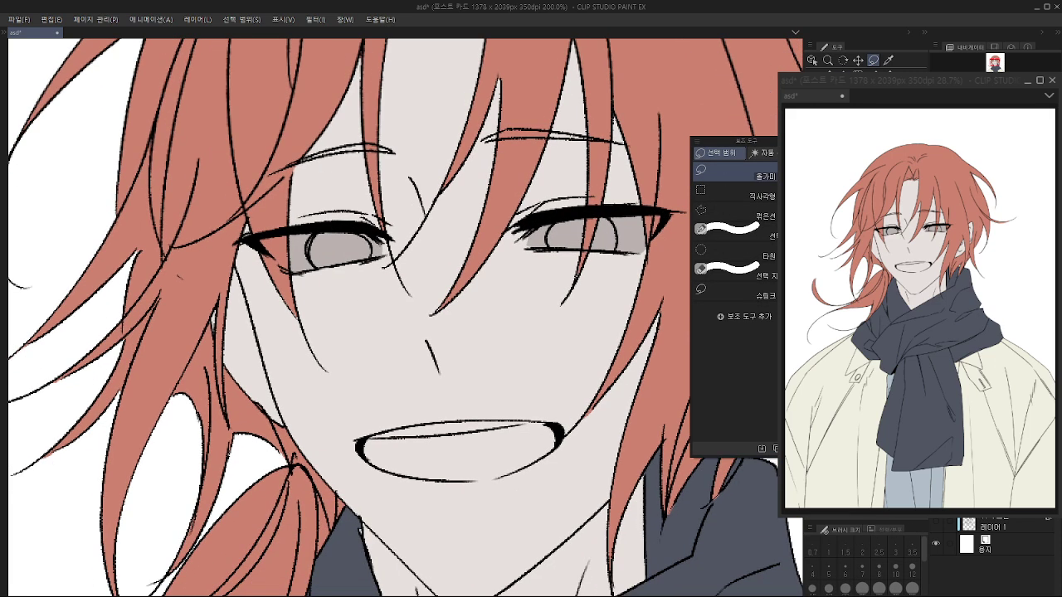
{"action": "key", "text": "g"}
{"action": "left_click", "coordinate": [469, 456]}
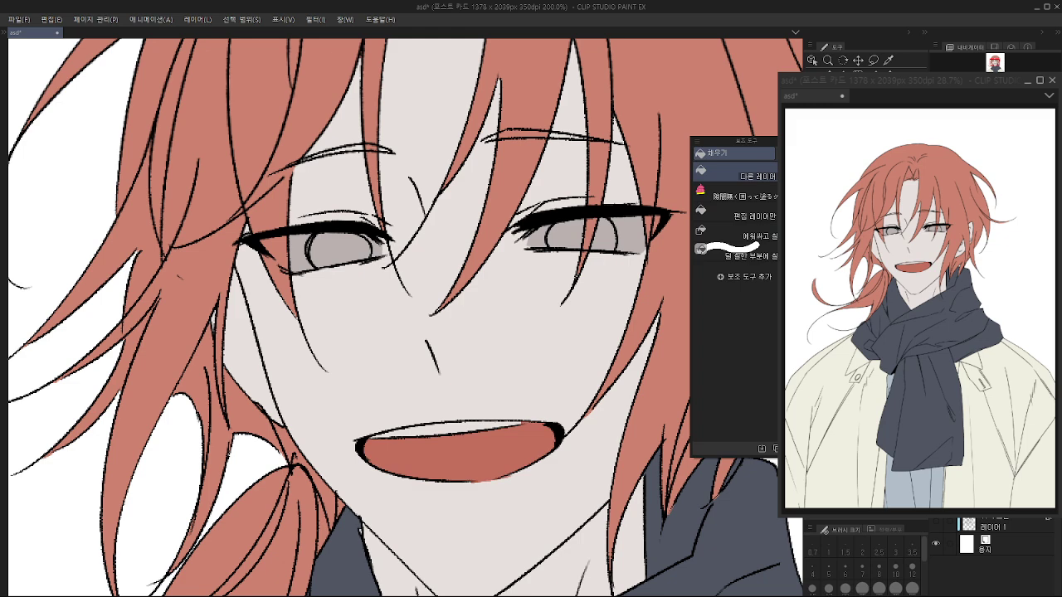
{"action": "key", "text": "p"}
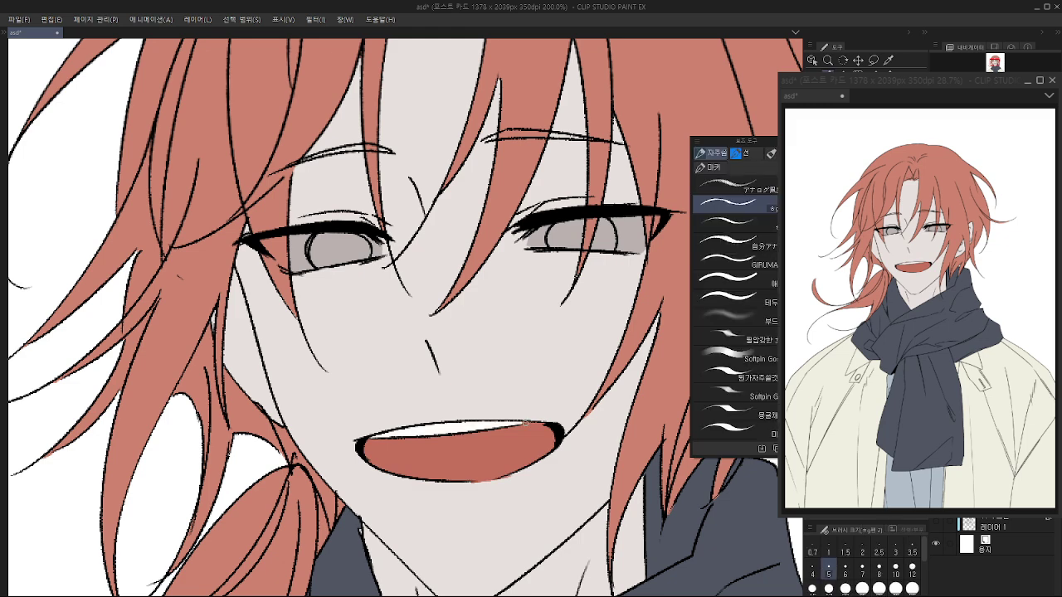
{"action": "key", "text": "e"}
{"action": "mouse_move", "coordinate": [467, 487]}
{"action": "left_mouse_down"}
{"action": "mouse_move", "coordinate": [503, 480]}
{"action": "mouse_move", "coordinate": [498, 583]}
{"action": "left_mouse_up"}
{"action": "key", "text": "p"}
{"action": "scroll", "coordinate": [498, 483], "scroll_direction": "down", "scroll_amount": 1}
{"action": "key", "text": "g"}
{"action": "scroll", "coordinate": [390, 336], "scroll_direction": "up", "scroll_amount": 1}
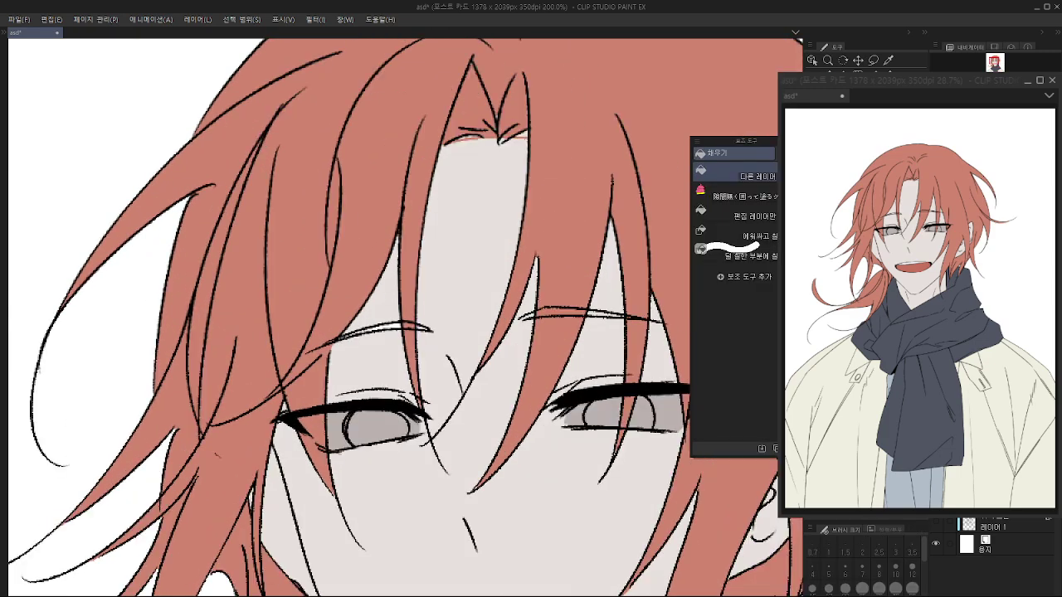
Step: Fill both eyebrows with the reddish hair colour and touch up the small gaps at their ends
{"action": "key", "text": "p"}
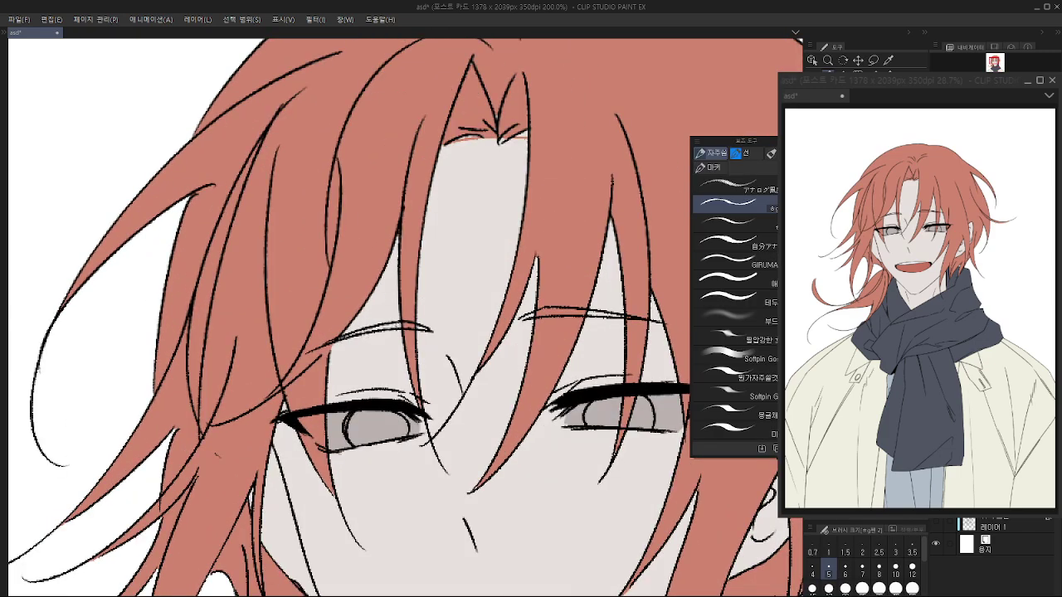
{"action": "key", "text": "g"}
{"action": "scroll", "coordinate": [389, 326], "scroll_direction": "up", "scroll_amount": 2}
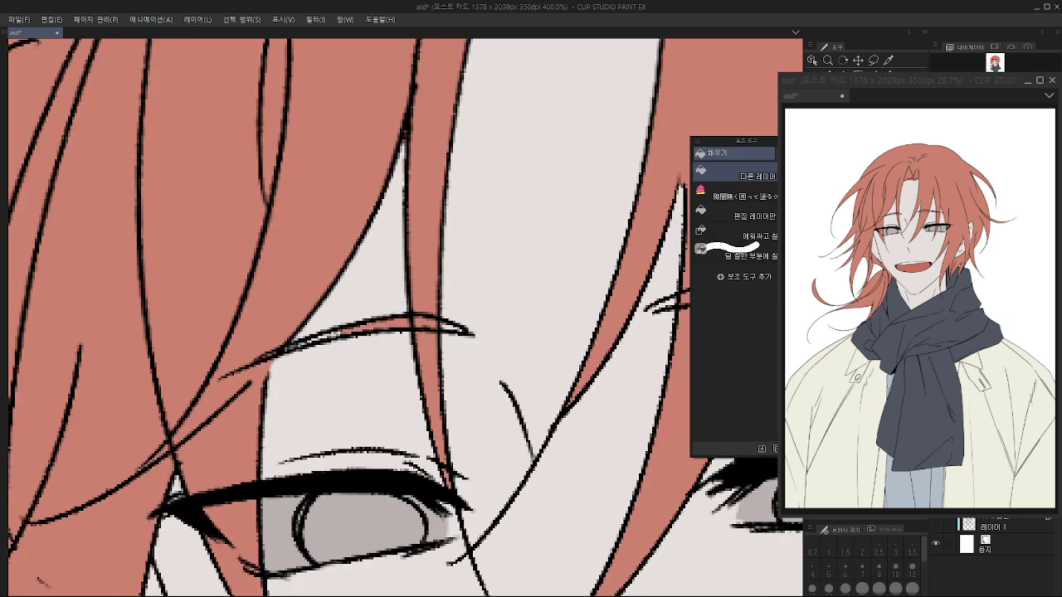
{"action": "key", "text": "p"}
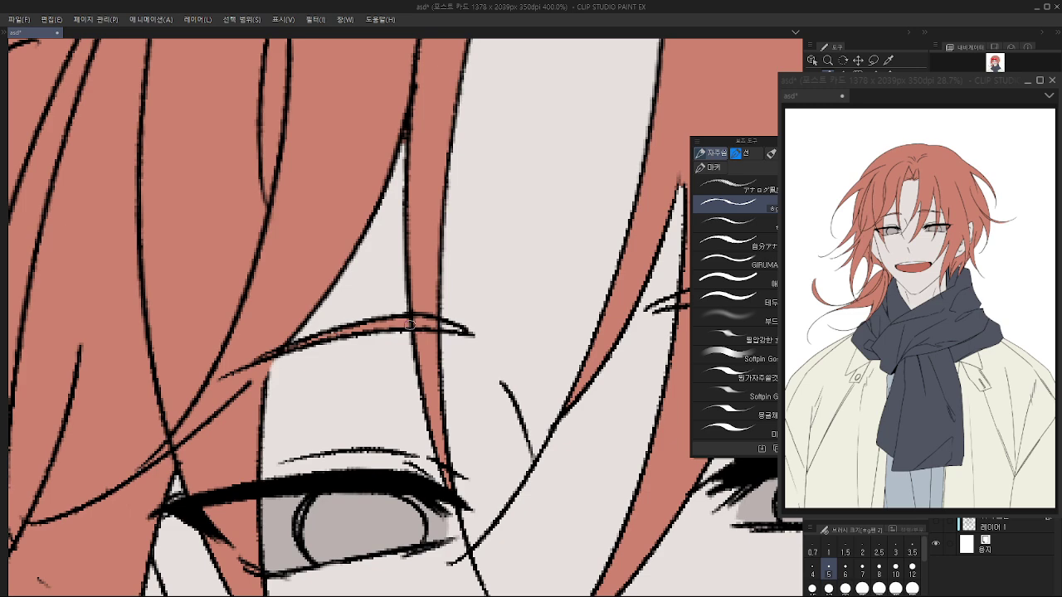
{"action": "left_click_drag", "start_coordinate": [449, 330], "coordinate": [454, 328]}
{"action": "left_click_drag", "start_coordinate": [689, 291], "coordinate": [445, 377]}
{"action": "key", "text": "g"}
{"action": "left_click", "coordinate": [573, 375]}
{"action": "key", "text": "p"}
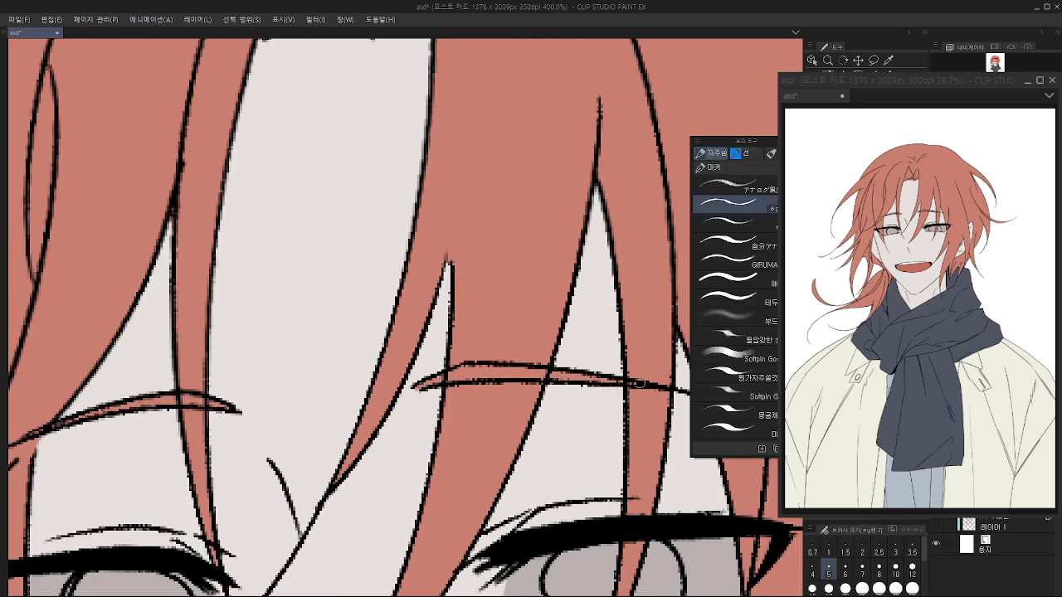
{"action": "scroll", "coordinate": [640, 383], "scroll_direction": "down", "scroll_amount": 4}
{"action": "left_click_drag", "start_coordinate": [640, 383], "coordinate": [575, 271]}
{"action": "left_click_drag", "start_coordinate": [573, 401], "coordinate": [571, 418]}
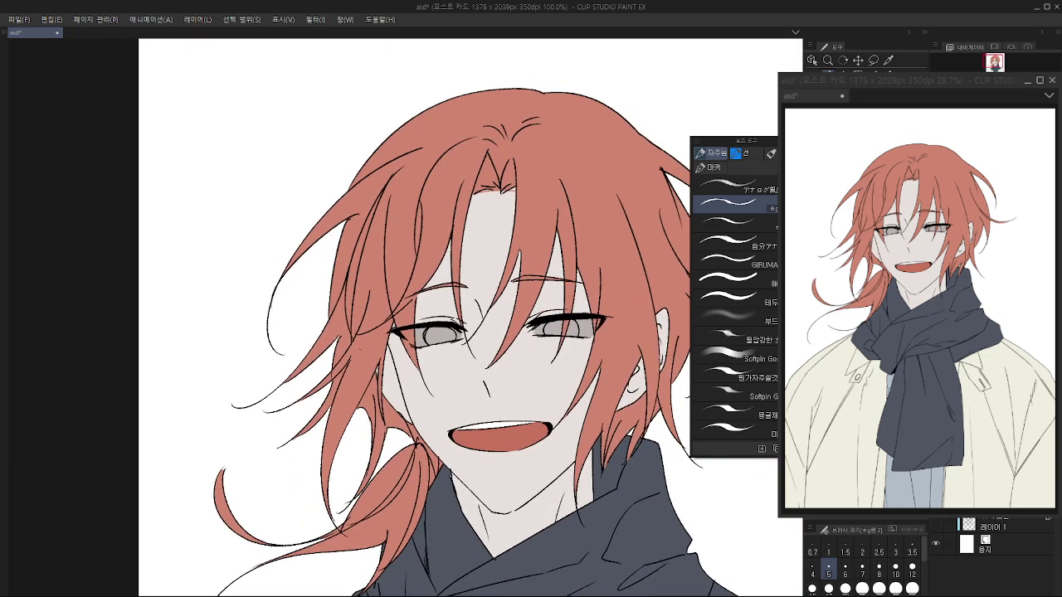
Step: Add a new layer and fill the irises of both eyes with bright green
{"action": "key", "text": "ctrl+shift+n"}
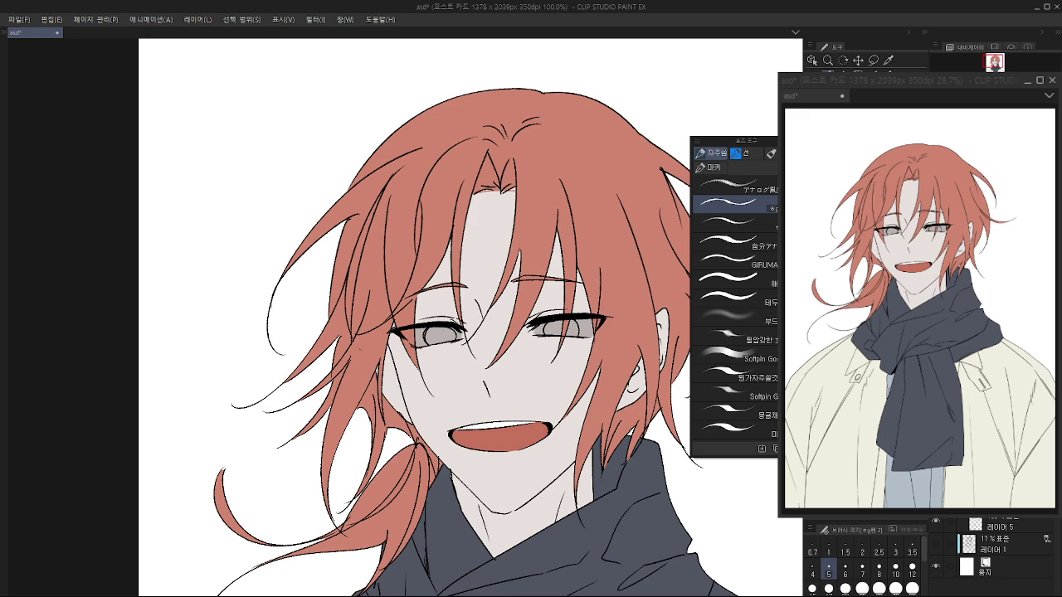
{"action": "scroll", "coordinate": [564, 365], "scroll_direction": "up", "scroll_amount": 1}
{"action": "key", "text": "g"}
{"action": "left_click", "coordinate": [546, 313]}
{"action": "left_click", "coordinate": [377, 323]}
{"action": "scroll", "coordinate": [380, 317], "scroll_direction": "down", "scroll_amount": 2}
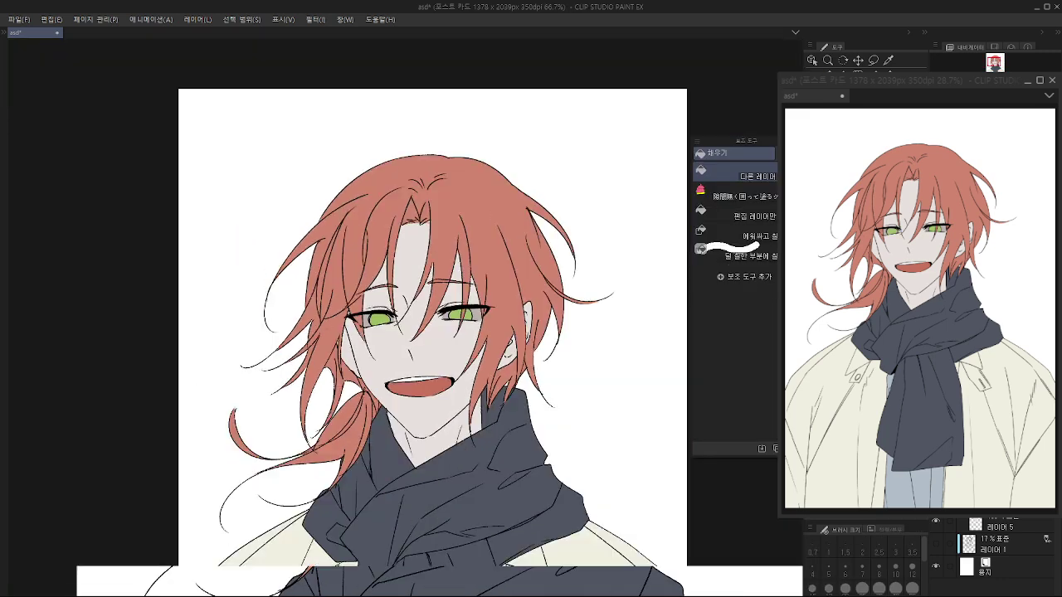
{"action": "left_click_drag", "start_coordinate": [380, 318], "coordinate": [428, 235]}
{"action": "key", "text": "p"}
{"action": "scroll", "coordinate": [551, 440], "scroll_direction": "down", "scroll_amount": 1}
{"action": "left_click_drag", "start_coordinate": [551, 440], "coordinate": [569, 388]}
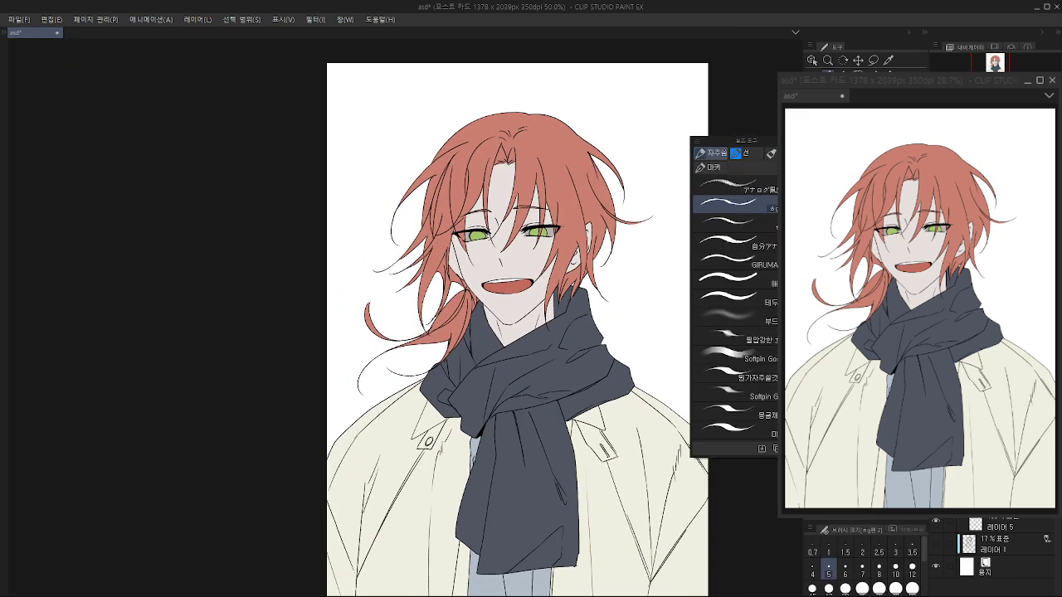
Step: Save the drawing and check the whole figure in a mirrored view
{"action": "key", "text": "ctrl+s"}
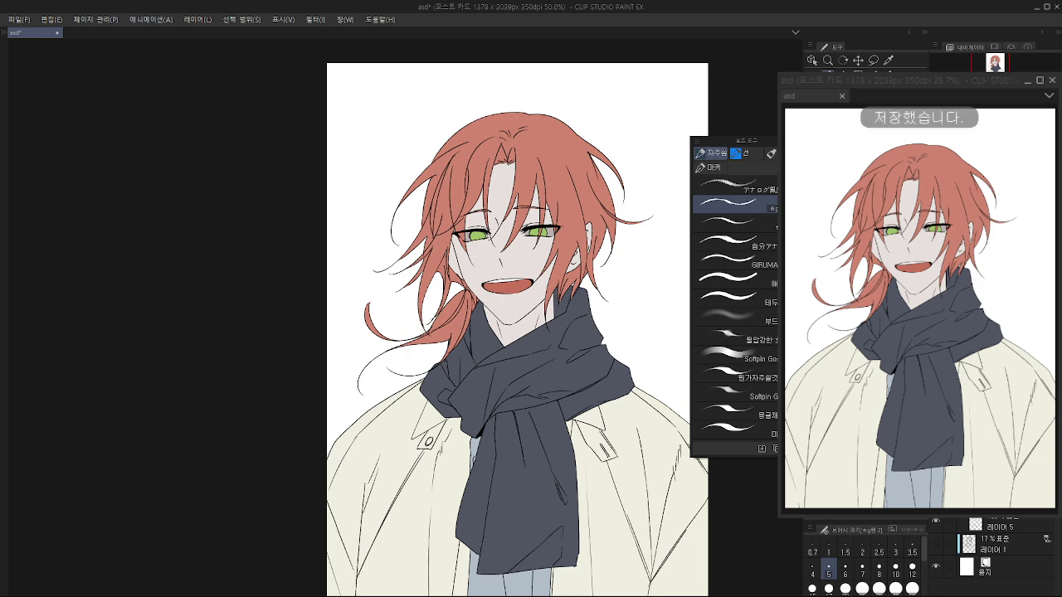
{"action": "scroll", "coordinate": [513, 255], "scroll_direction": "down", "scroll_amount": 1}
{"action": "scroll", "coordinate": [521, 282], "scroll_direction": "down", "scroll_amount": 1}
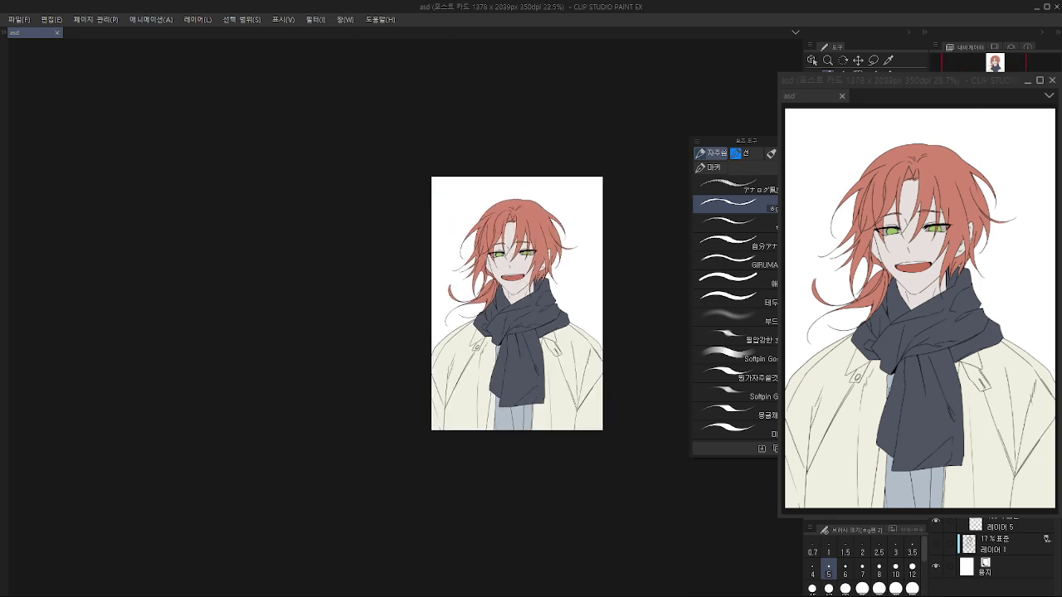
{"action": "key", "text": "ctrl+0"}
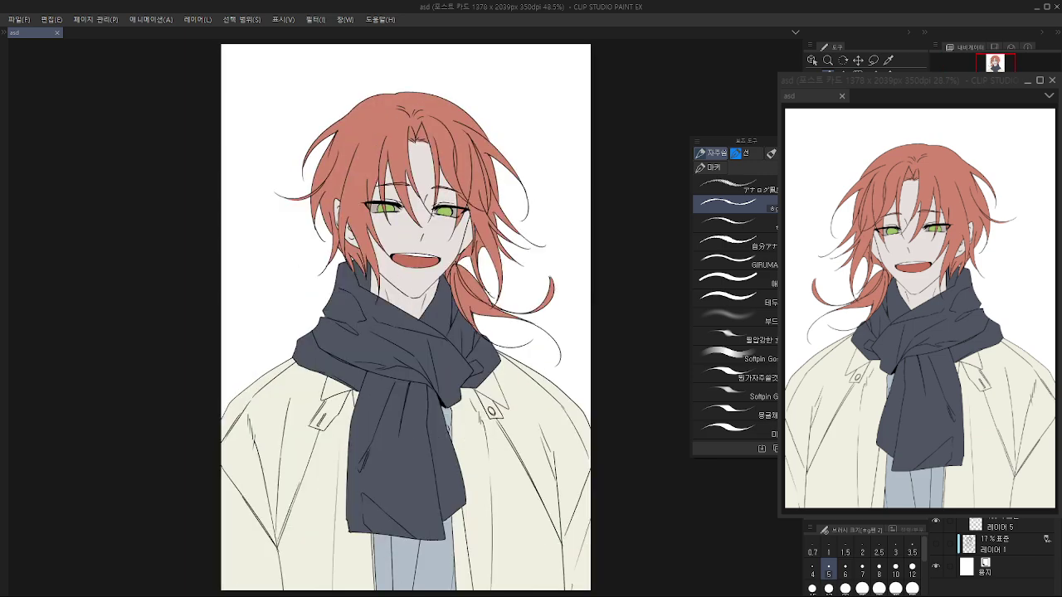
{"action": "key", "text": "h"}
{"action": "scroll", "coordinate": [589, 348], "scroll_direction": "down", "scroll_amount": 1}
{"action": "scroll", "coordinate": [443, 289], "scroll_direction": "up", "scroll_amount": 2}
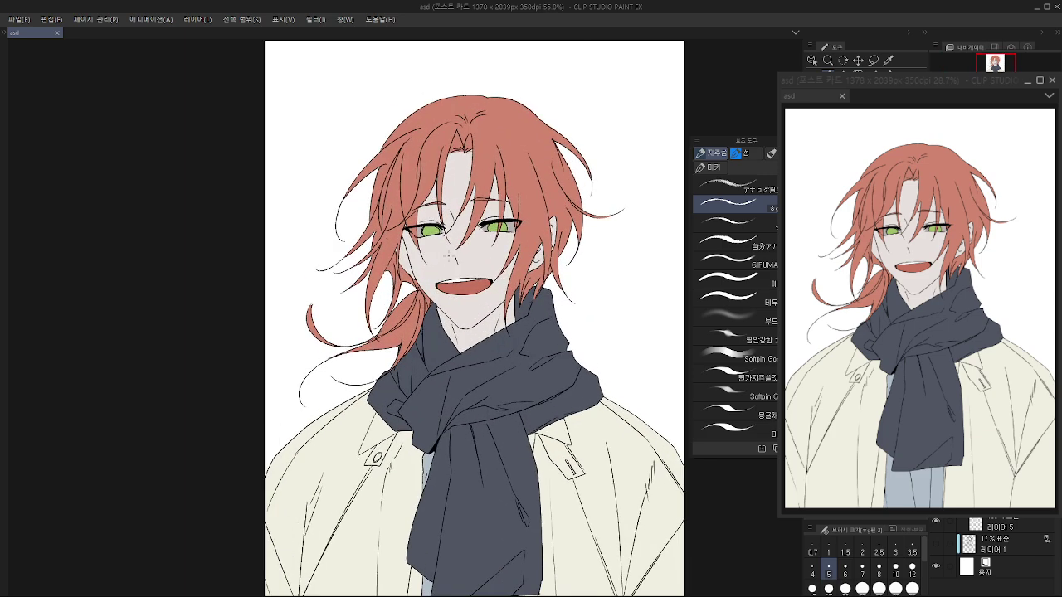
Step: Hide the flat colours, lasso the mouth's line art and nudge it slightly with a transform
{"action": "left_click_drag", "start_coordinate": [607, 390], "coordinate": [651, 466]}
{"action": "left_click", "coordinate": [936, 374]}
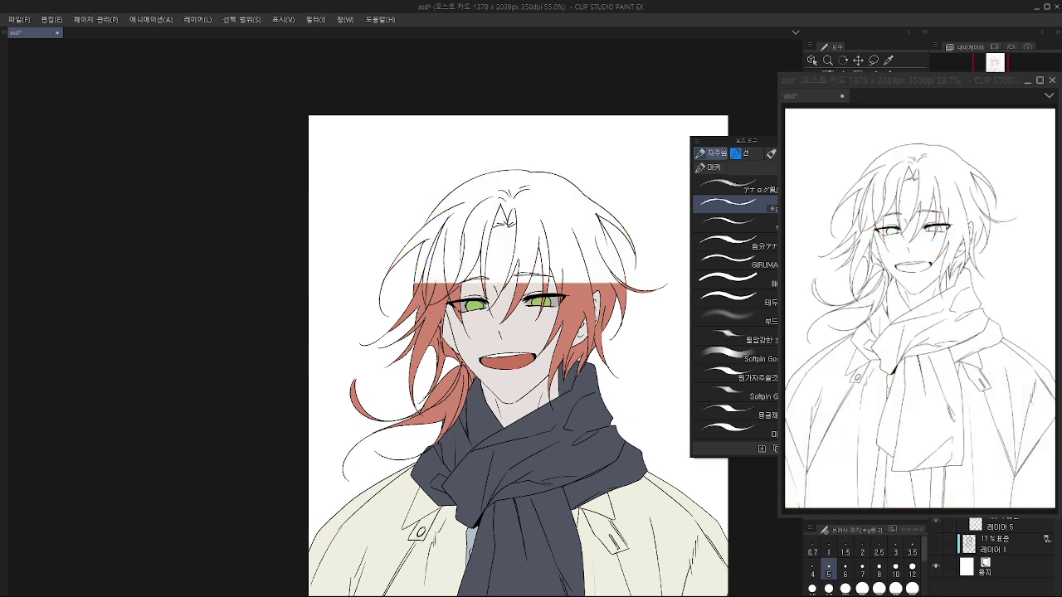
{"action": "left_click", "coordinate": [936, 332]}
{"action": "left_click", "coordinate": [935, 332]}
{"action": "left_click", "coordinate": [936, 286]}
{"action": "left_click", "coordinate": [936, 286]}
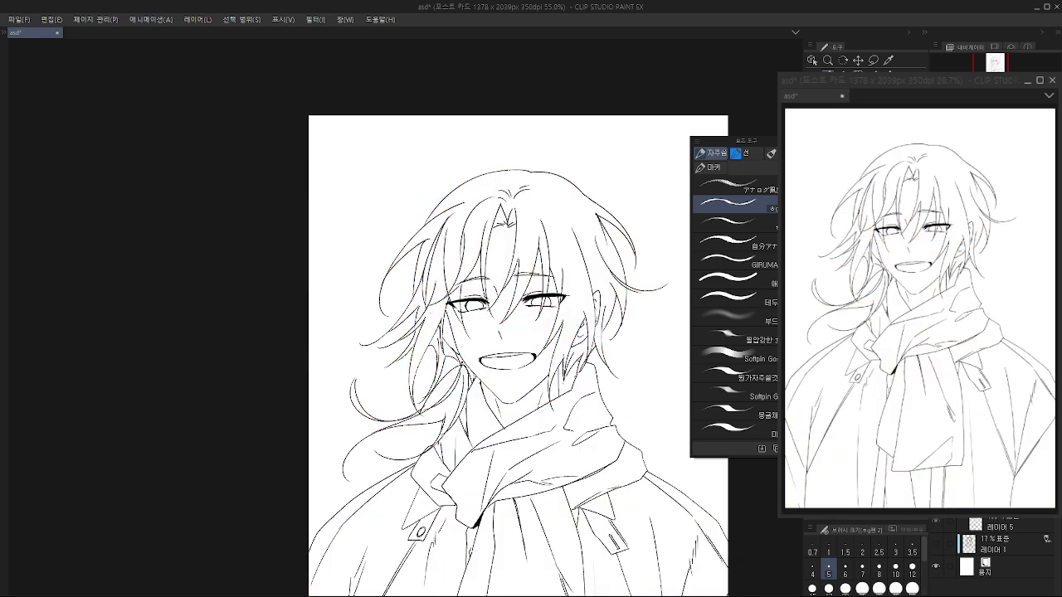
{"action": "key", "text": "m"}
{"action": "mouse_move", "coordinate": [522, 380]}
{"action": "left_mouse_down"}
{"action": "mouse_move", "coordinate": [491, 348]}
{"action": "mouse_move", "coordinate": [512, 365]}
{"action": "mouse_move", "coordinate": [539, 363]}
{"action": "left_mouse_up"}
{"action": "key", "text": "ctrl+t"}
{"action": "left_click_drag", "start_coordinate": [507, 363], "coordinate": [509, 363]}
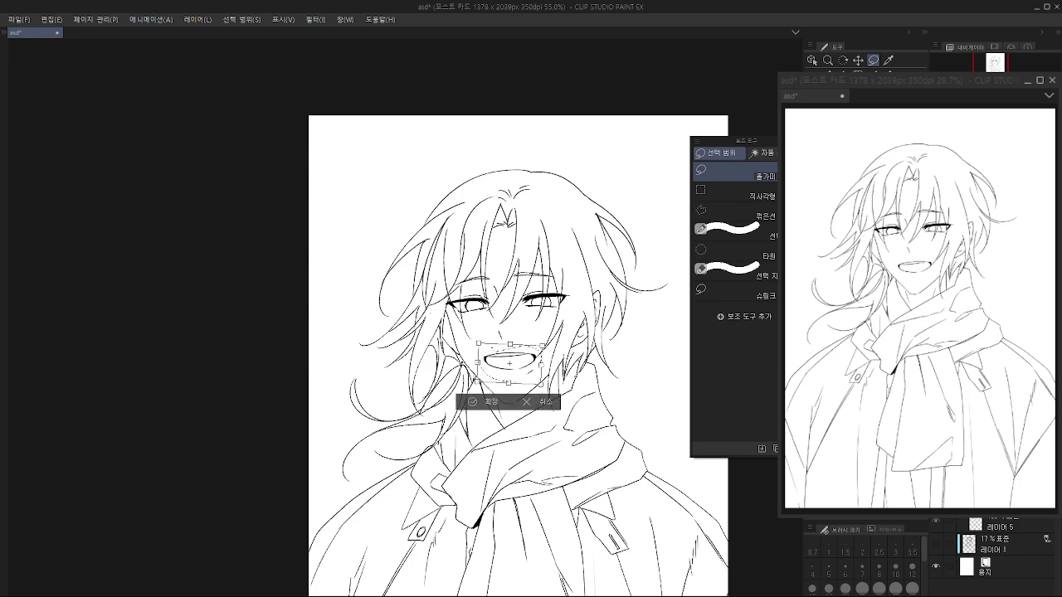
{"action": "key", "text": "Return"}
Step: Apply the Sharpen filter to the selected mouth lines and deselect them
{"action": "left_click", "coordinate": [315, 20]}
{"action": "mouse_move", "coordinate": [336, 59]}
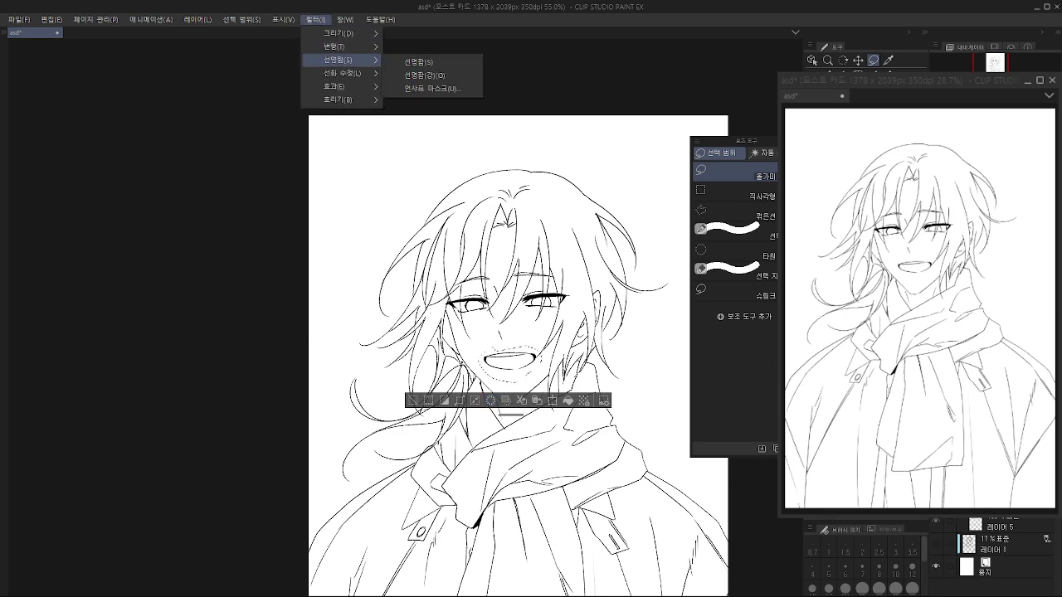
{"action": "left_click", "coordinate": [421, 62]}
{"action": "key", "text": "ctrl+d"}
{"action": "key", "text": "p"}
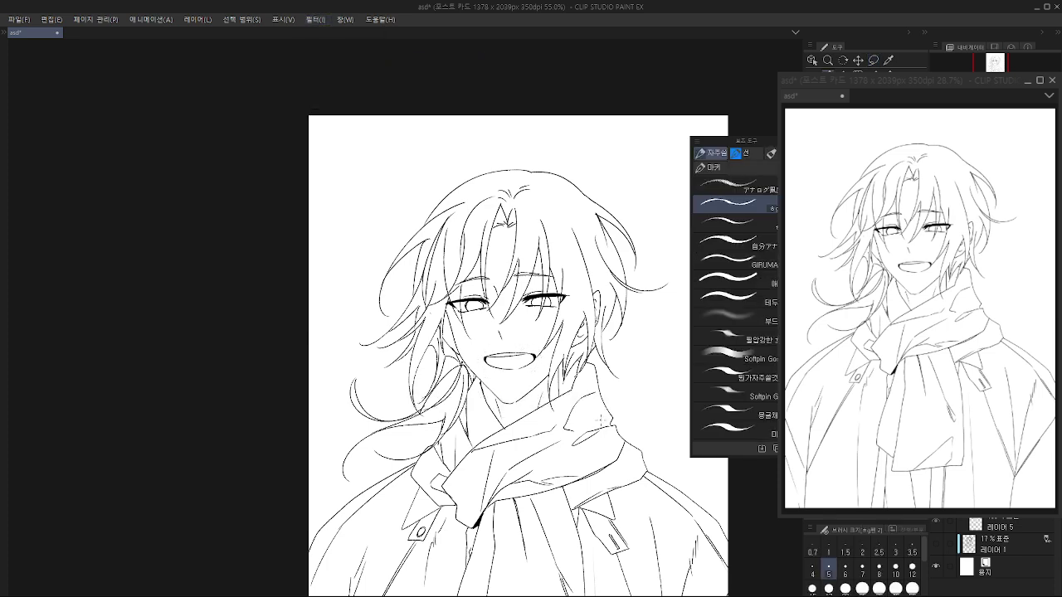
Step: Bring back the flat colours, lasso the mouth area and delete its old red and white fill
{"action": "left_click_drag", "start_coordinate": [498, 332], "coordinate": [506, 292]}
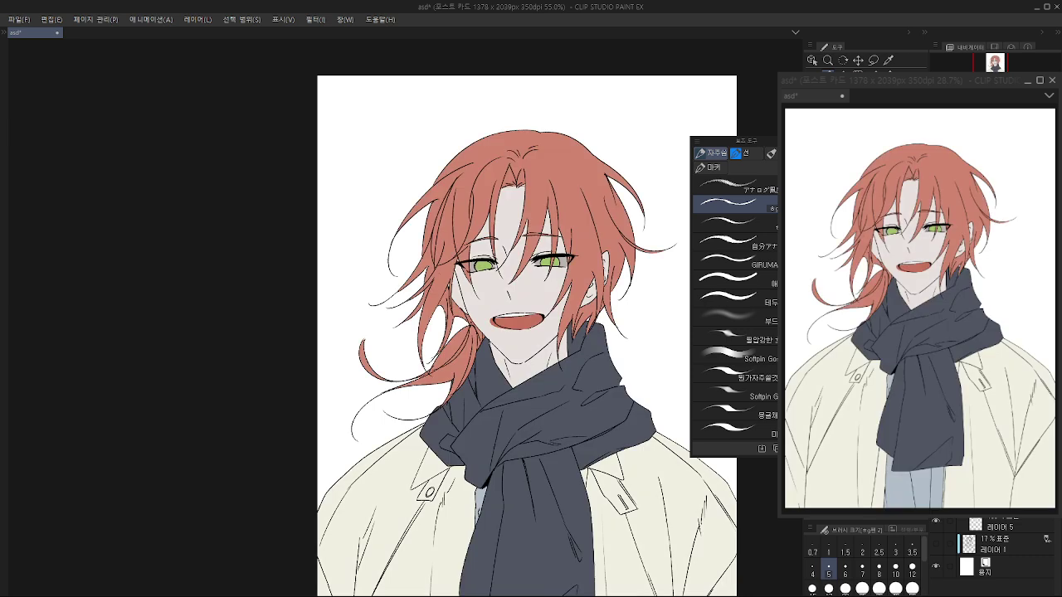
{"action": "scroll", "coordinate": [481, 315], "scroll_direction": "up", "scroll_amount": 3}
{"action": "key", "text": "m"}
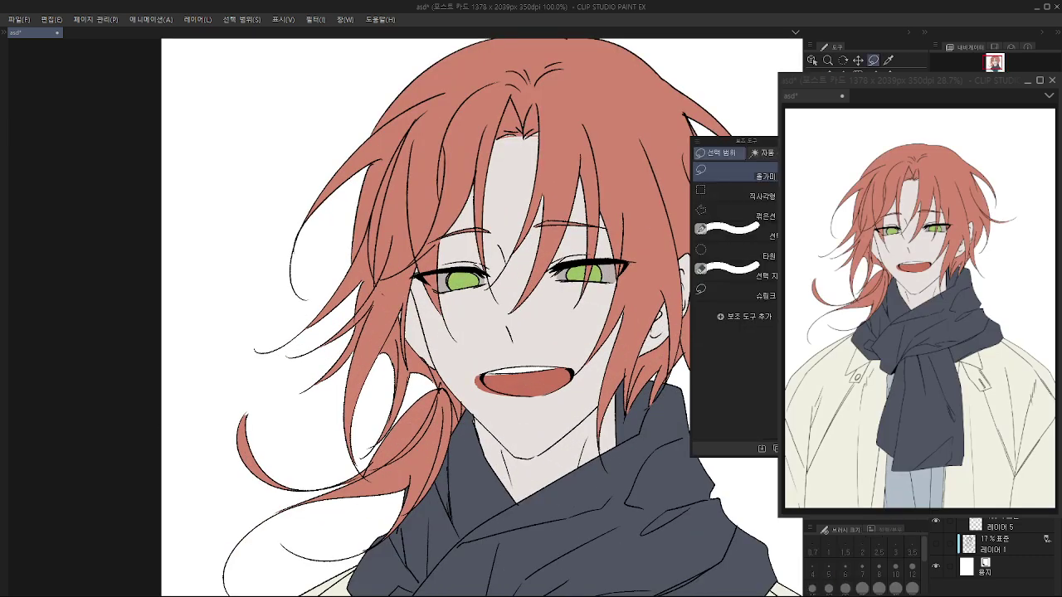
{"action": "mouse_move", "coordinate": [528, 350]}
{"action": "left_mouse_down"}
{"action": "mouse_move", "coordinate": [585, 375]}
{"action": "mouse_move", "coordinate": [572, 358]}
{"action": "left_mouse_up"}
{"action": "key", "text": "Delete"}
{"action": "key", "text": "ctrl+d"}
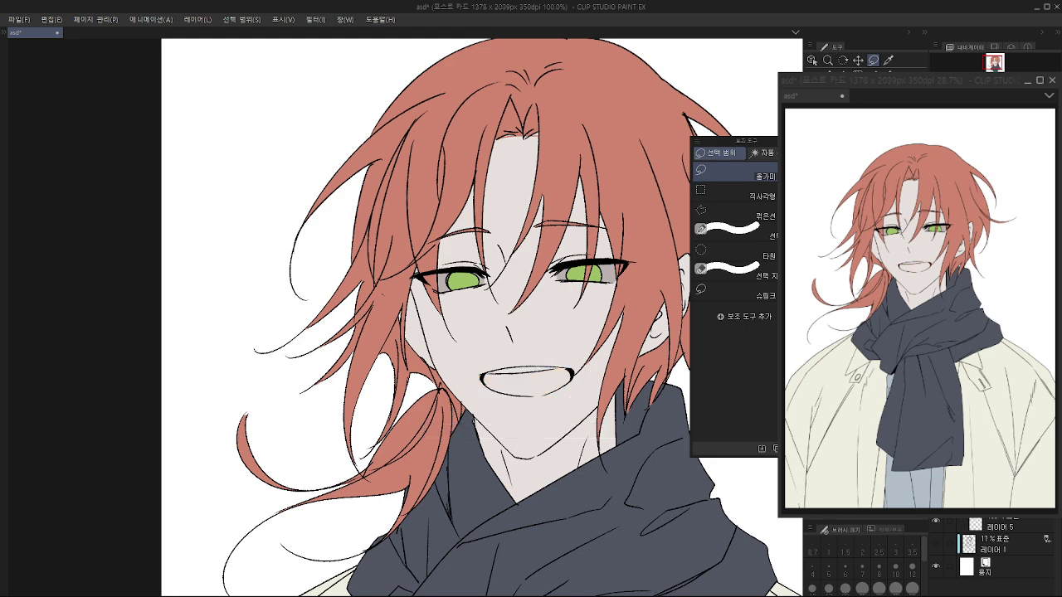
Step: Close the gap in the lower lip edge and refill the mouth's interior red beneath white teeth
{"action": "scroll", "coordinate": [531, 386], "scroll_direction": "up", "scroll_amount": 1}
{"action": "key", "text": "g"}
{"action": "key", "text": "p"}
{"action": "left_click_drag", "start_coordinate": [526, 402], "coordinate": [554, 400]}
{"action": "key", "text": "g"}
{"action": "left_click", "coordinate": [524, 384]}
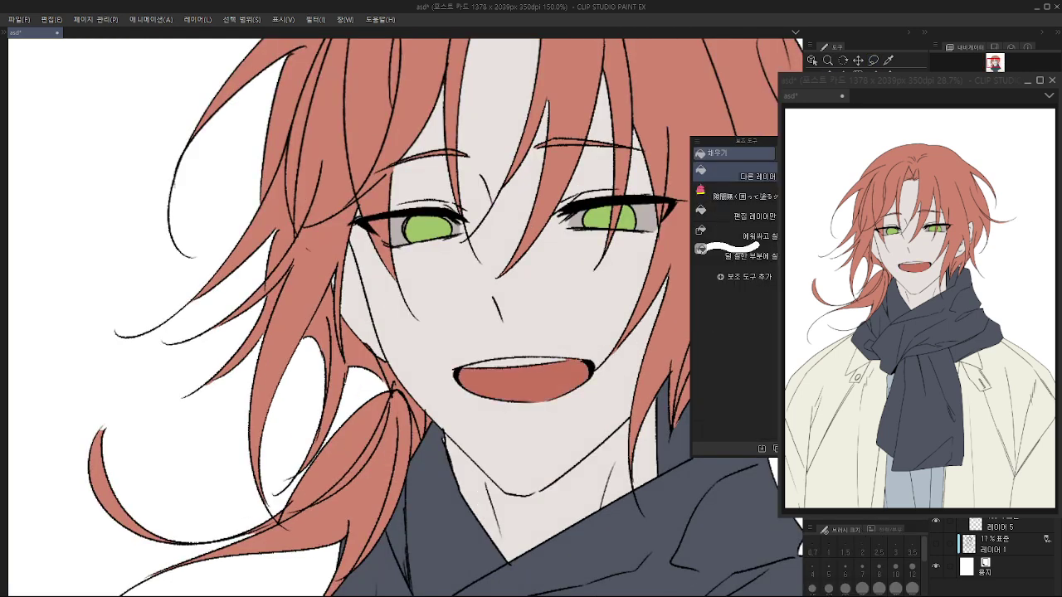
{"action": "key", "text": "p"}
{"action": "scroll", "coordinate": [573, 358], "scroll_direction": "down", "scroll_amount": 3}
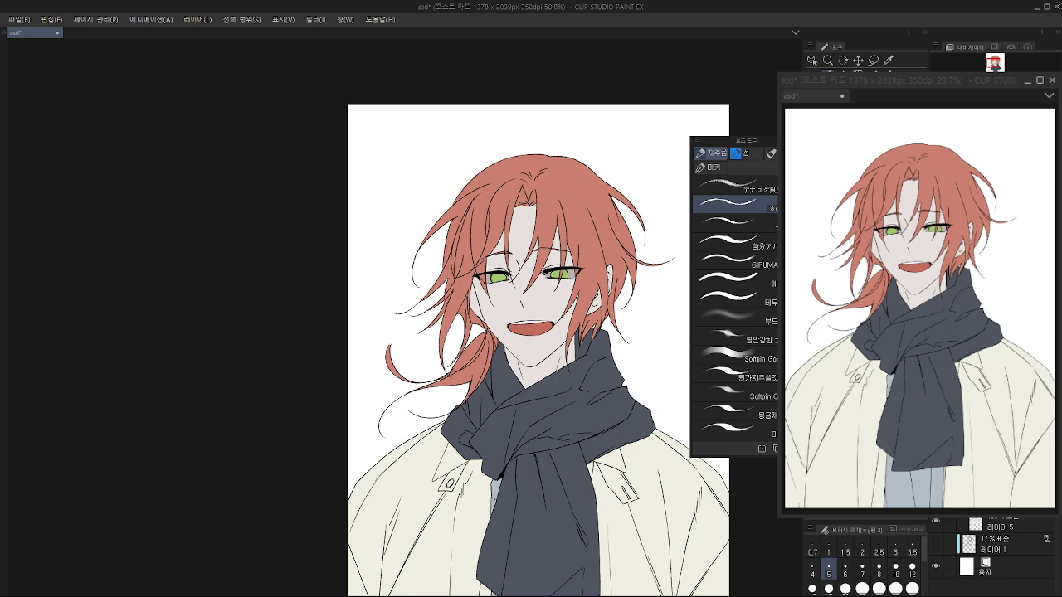
Step: Save the drawing and merge the working layer down twice
{"action": "key", "text": "ctrl+s"}
{"action": "key", "text": "ctrl+e"}
{"action": "key", "text": "ctrl+e"}
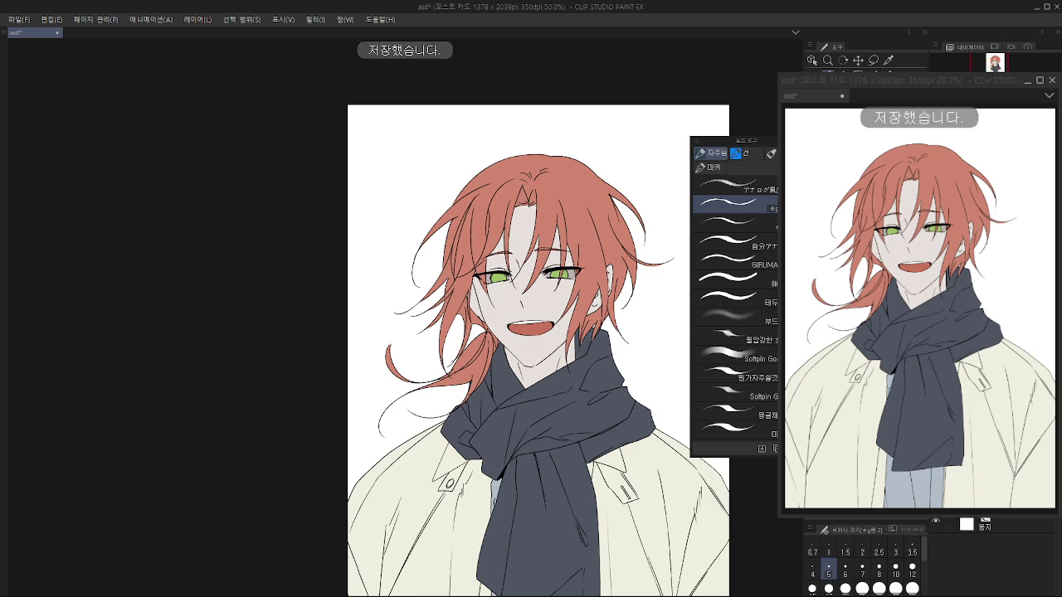
Step: Lasso the hair strands overlapping the eye and eyebrow on the ponytail side of the face
{"action": "scroll", "coordinate": [474, 274], "scroll_direction": "up", "scroll_amount": 4}
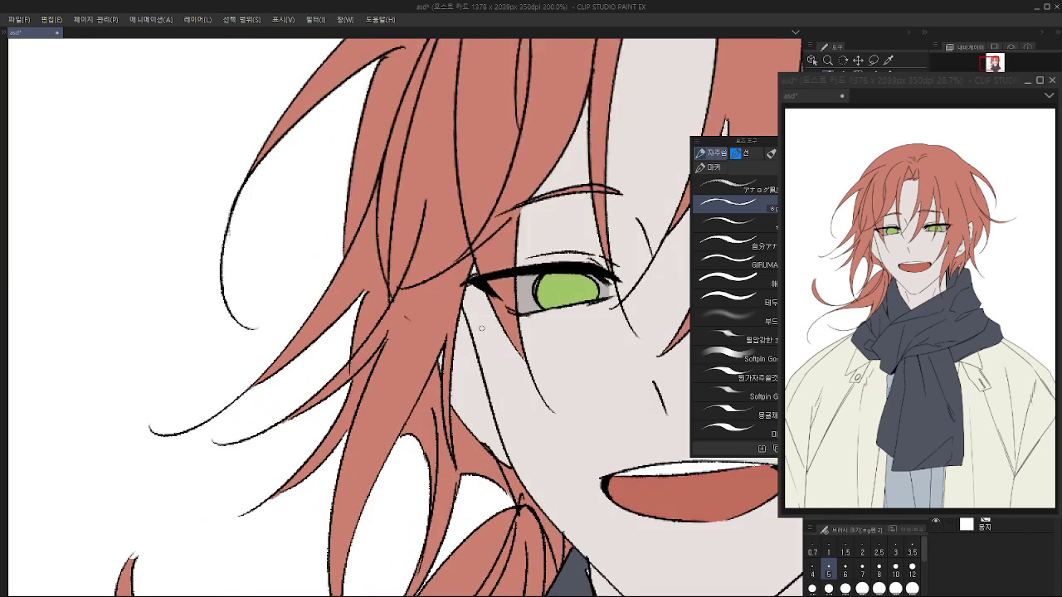
{"action": "key", "text": "m"}
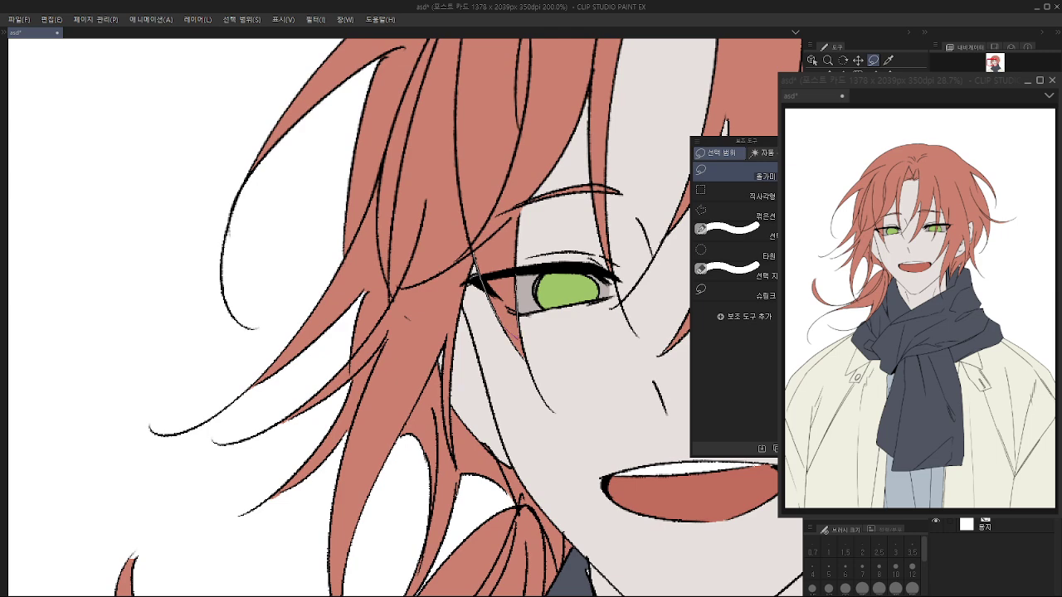
{"action": "left_click_drag", "start_coordinate": [516, 249], "coordinate": [512, 228]}
{"action": "mouse_move", "coordinate": [591, 173]}
{"action": "left_mouse_down"}
{"action": "mouse_move", "coordinate": [606, 187]}
{"action": "mouse_move", "coordinate": [605, 156]}
{"action": "left_mouse_up"}
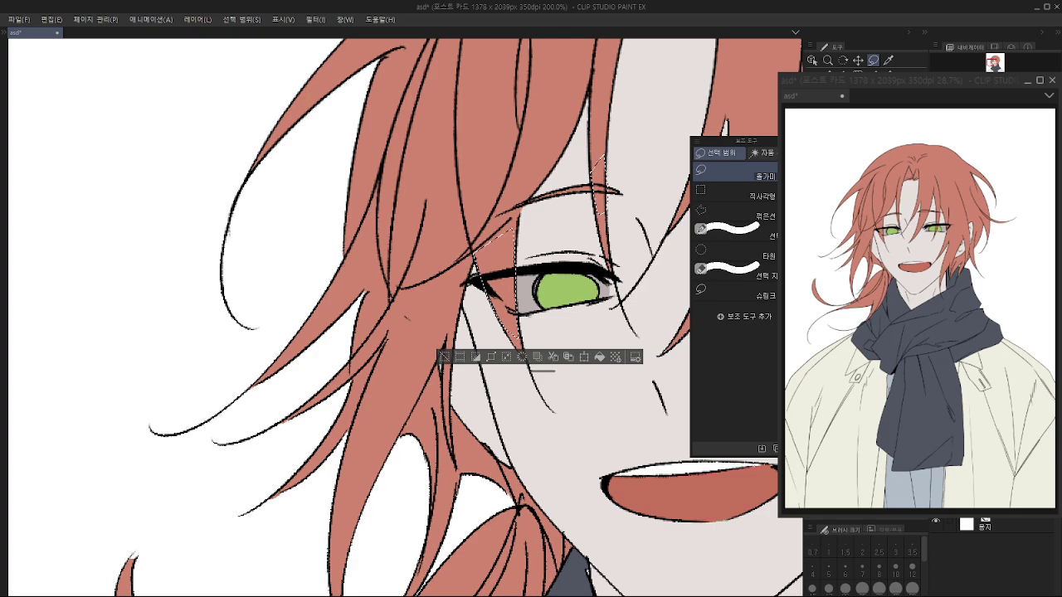
{"action": "left_click_drag", "start_coordinate": [483, 217], "coordinate": [496, 218]}
{"action": "left_click_drag", "start_coordinate": [531, 249], "coordinate": [403, 296]}
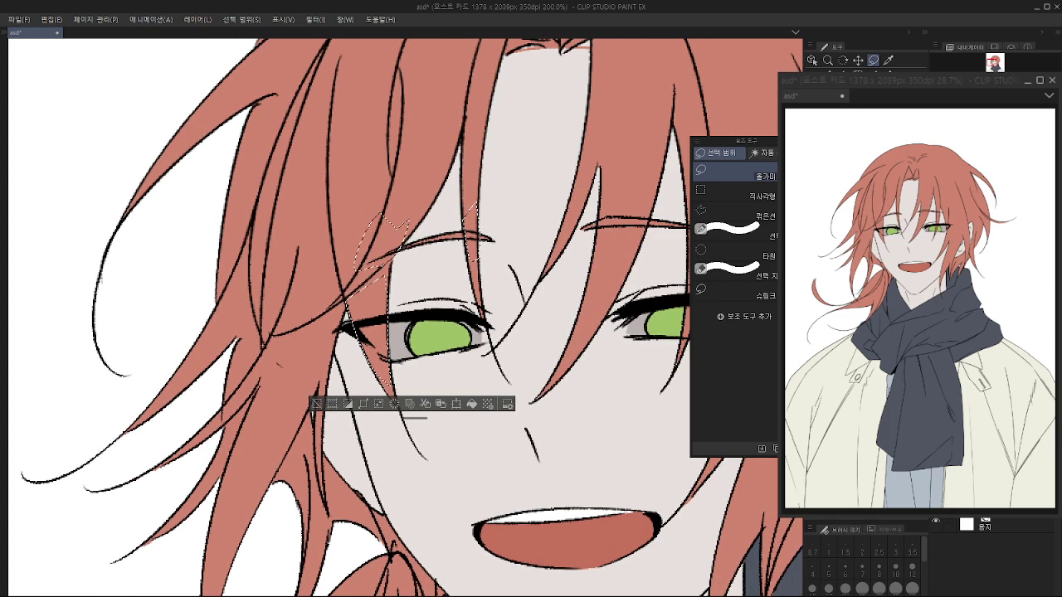
{"action": "left_click_drag", "start_coordinate": [403, 224], "coordinate": [360, 259]}
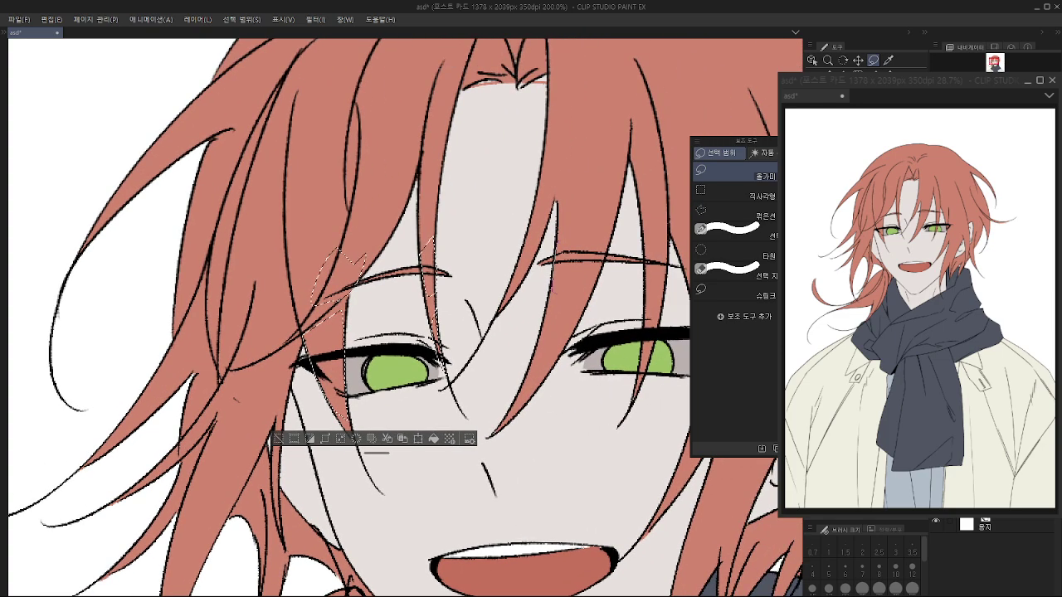
Step: Add the strands over the other eyebrow and eye corner to the selection and fade the facial lines beneath the hair
{"action": "mouse_move", "coordinate": [554, 290]}
{"action": "left_mouse_down"}
{"action": "mouse_move", "coordinate": [599, 287]}
{"action": "mouse_move", "coordinate": [618, 210]}
{"action": "left_mouse_up"}
{"action": "left_click_drag", "start_coordinate": [581, 249], "coordinate": [530, 246]}
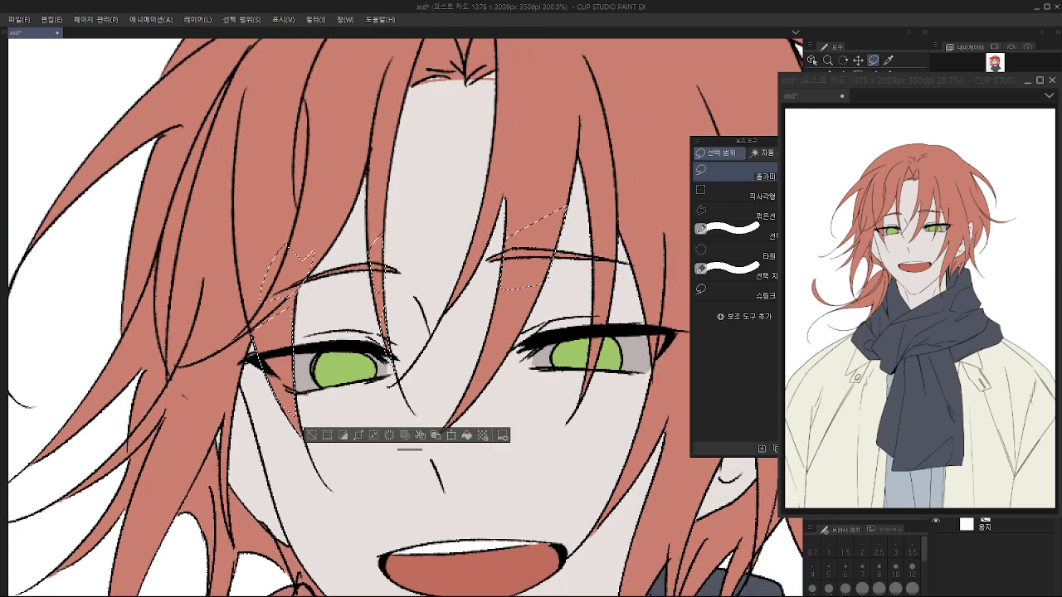
{"action": "mouse_move", "coordinate": [592, 317]}
{"action": "left_mouse_down"}
{"action": "mouse_move", "coordinate": [612, 280]}
{"action": "mouse_move", "coordinate": [615, 226]}
{"action": "left_mouse_up"}
{"action": "mouse_move", "coordinate": [654, 360]}
{"action": "left_mouse_down"}
{"action": "mouse_move", "coordinate": [672, 382]}
{"action": "mouse_move", "coordinate": [675, 328]}
{"action": "left_mouse_up"}
{"action": "scroll", "coordinate": [675, 326], "scroll_direction": "down", "scroll_amount": 1}
{"action": "left_click", "coordinate": [552, 412]}
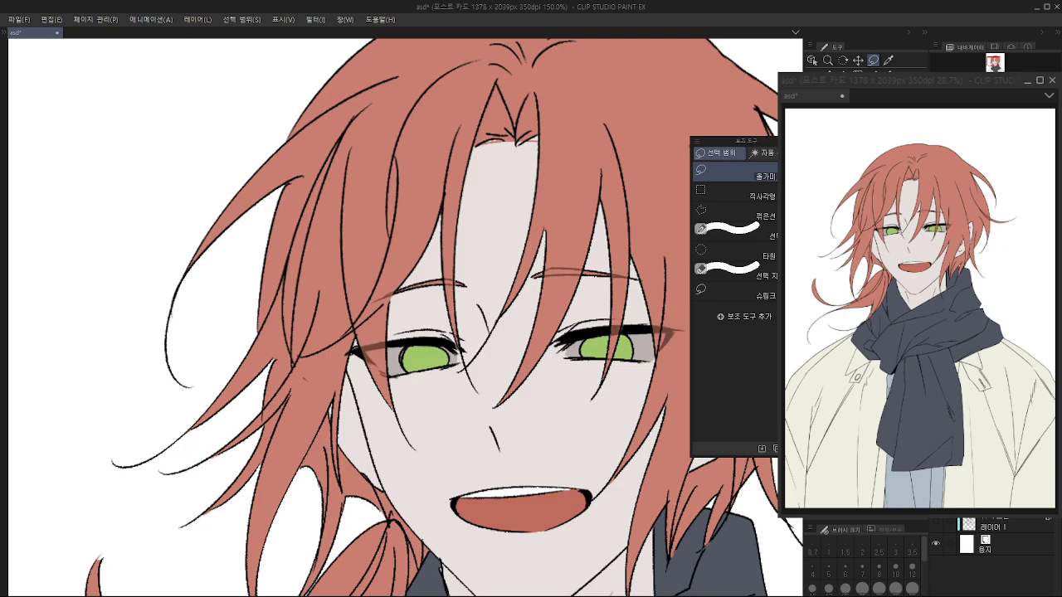
Step: Save the drawing and review the whole figure with the faded brow and lash lines
{"action": "scroll", "coordinate": [478, 275], "scroll_direction": "down", "scroll_amount": 3}
{"action": "left_click_drag", "start_coordinate": [479, 276], "coordinate": [465, 228]}
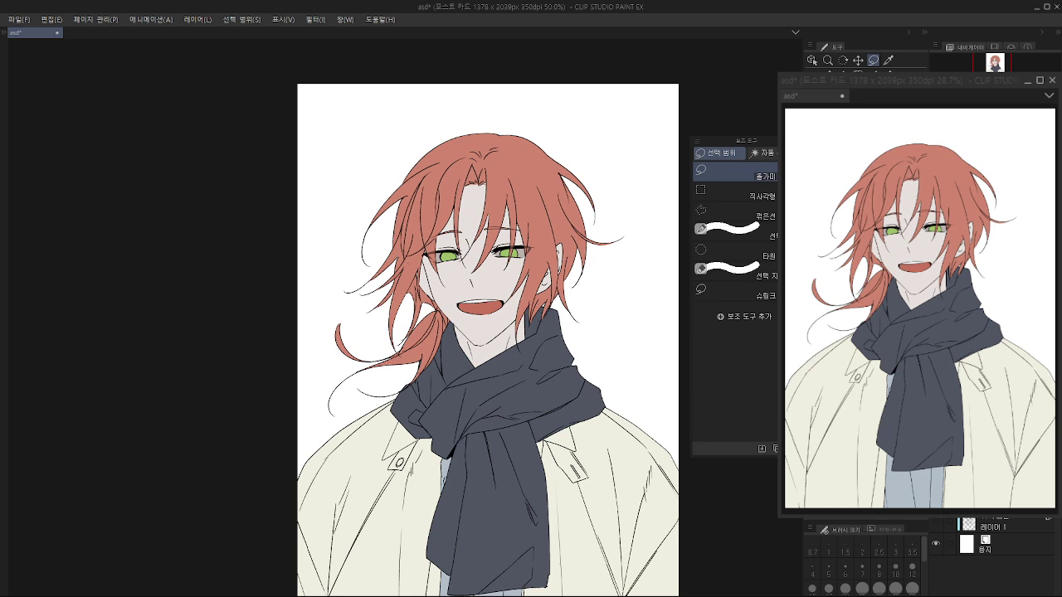
{"action": "key", "text": "ctrl+s"}
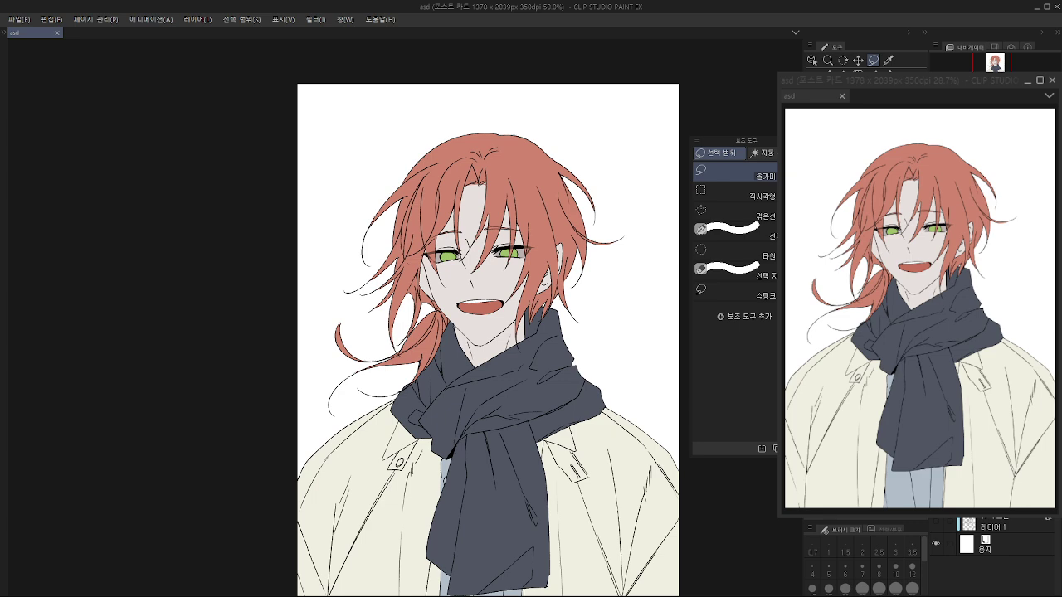
{"action": "scroll", "coordinate": [481, 265], "scroll_direction": "up", "scroll_amount": 4}
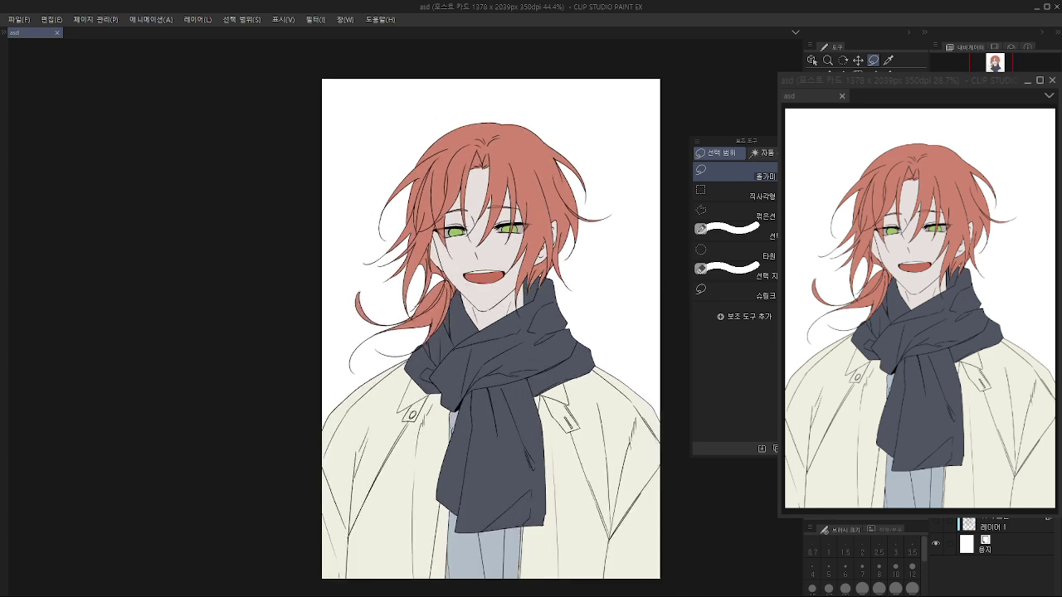
{"action": "scroll", "coordinate": [467, 277], "scroll_direction": "down", "scroll_amount": 4}
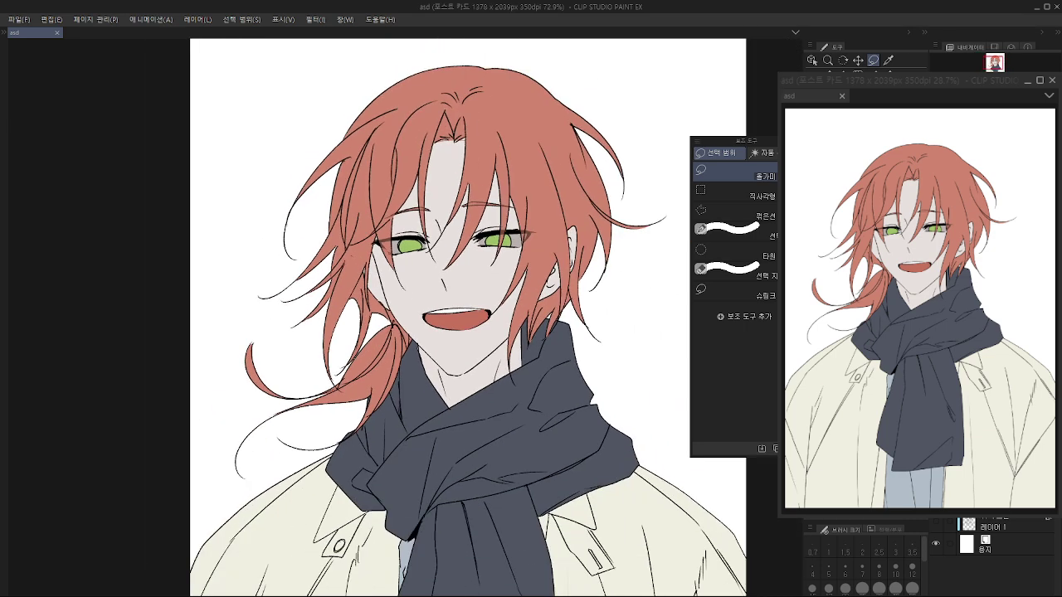
{"action": "scroll", "coordinate": [339, 289], "scroll_direction": "up", "scroll_amount": 1}
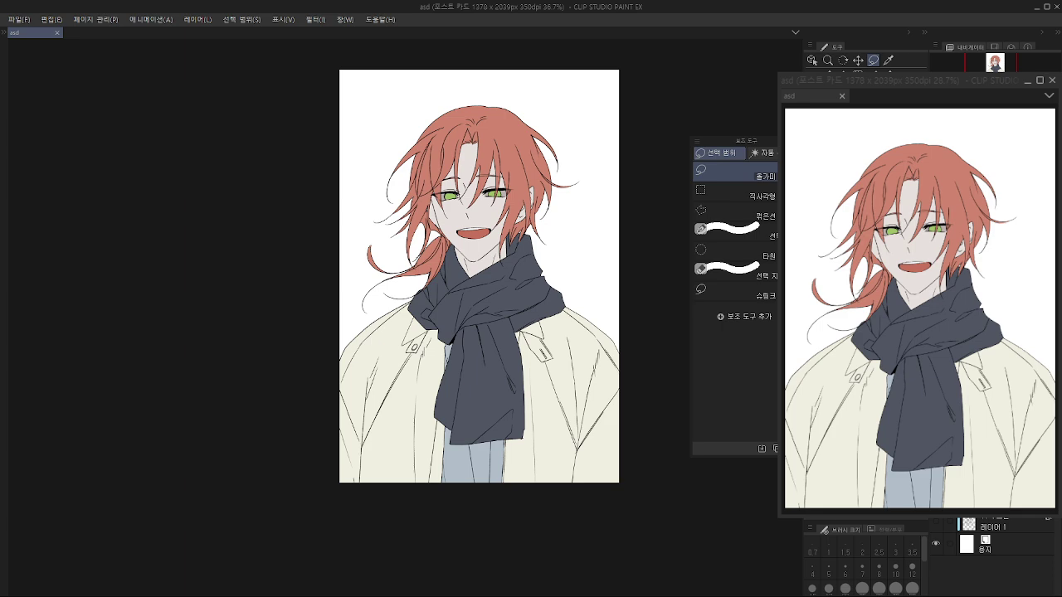
Step: Create a new raster layer for the next painting stage
{"action": "scroll", "coordinate": [539, 290], "scroll_direction": "down", "scroll_amount": 2}
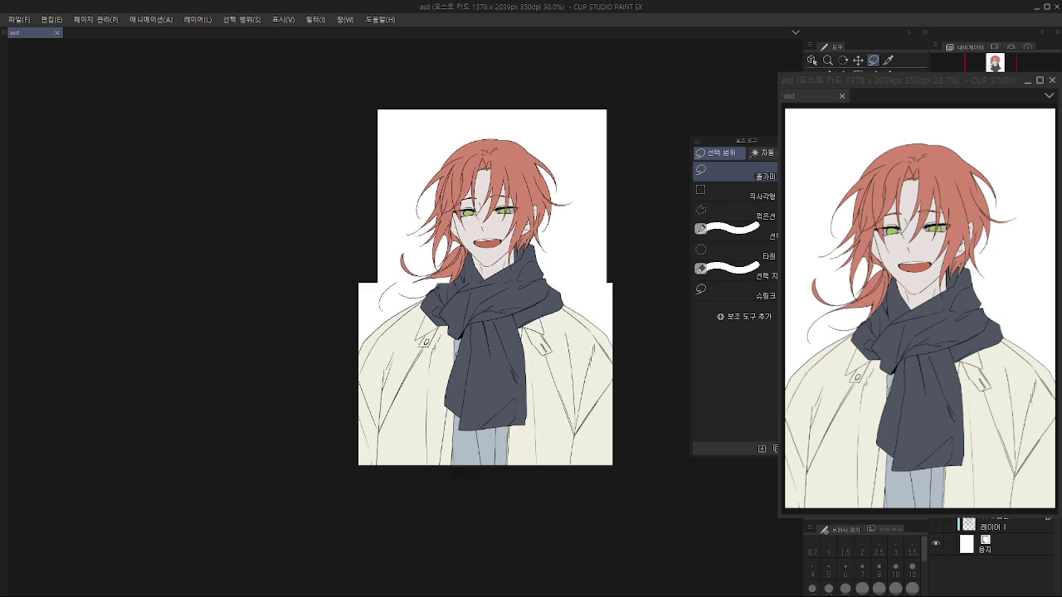
{"action": "scroll", "coordinate": [406, 203], "scroll_direction": "up", "scroll_amount": 1}
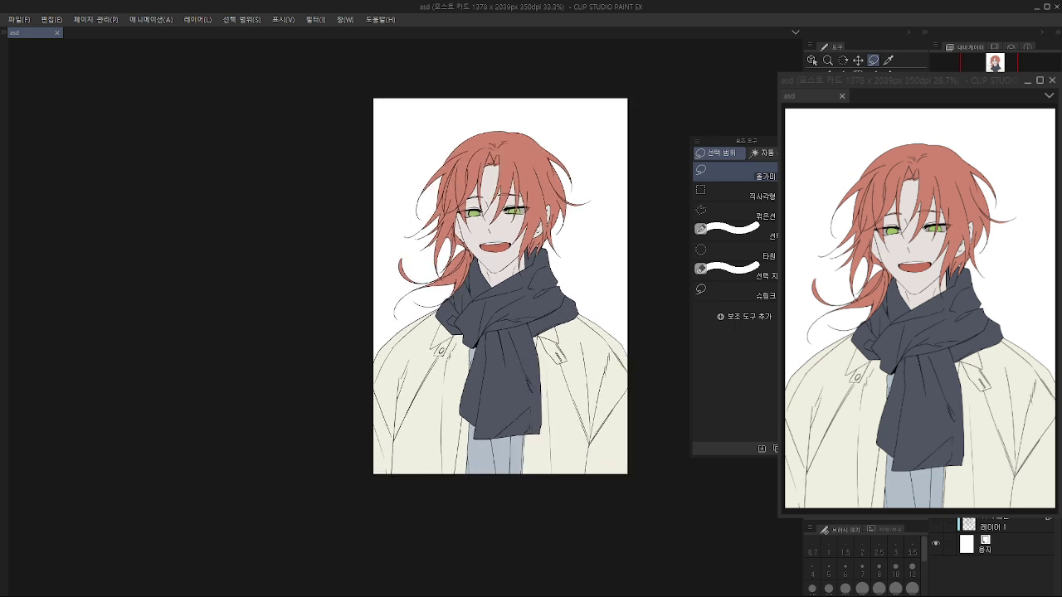
{"action": "key", "text": "ctrl+shift+n"}
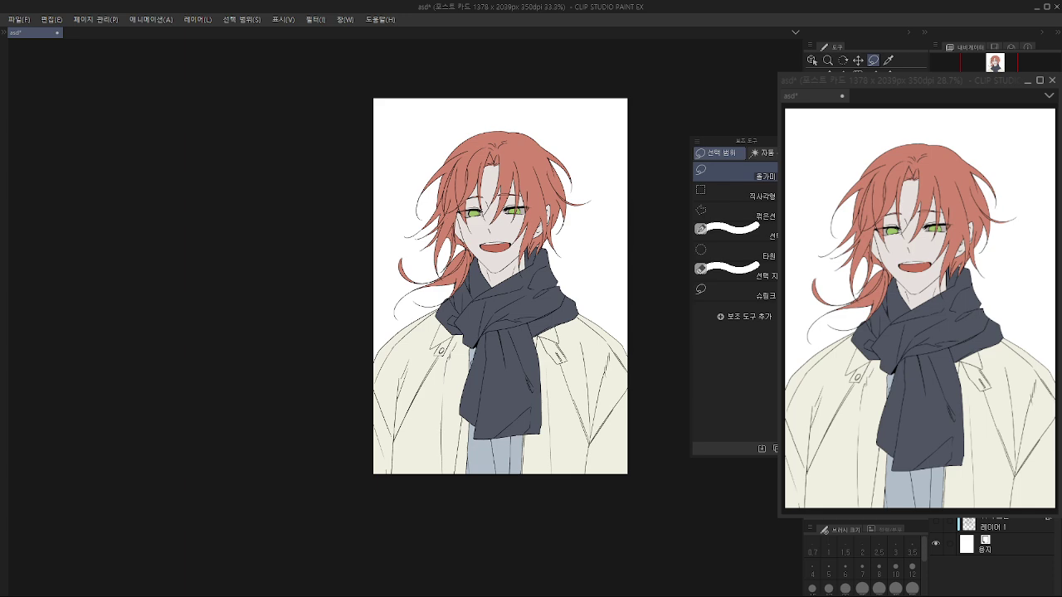
Step: Slightly raise the saturation of the skin's base colour with a Hue/Saturation/Luminosity correction
{"action": "scroll", "coordinate": [512, 236], "scroll_direction": "up", "scroll_amount": 1}
{"action": "left_click_drag", "start_coordinate": [512, 235], "coordinate": [559, 295]}
{"action": "scroll", "coordinate": [568, 265], "scroll_direction": "up", "scroll_amount": 1}
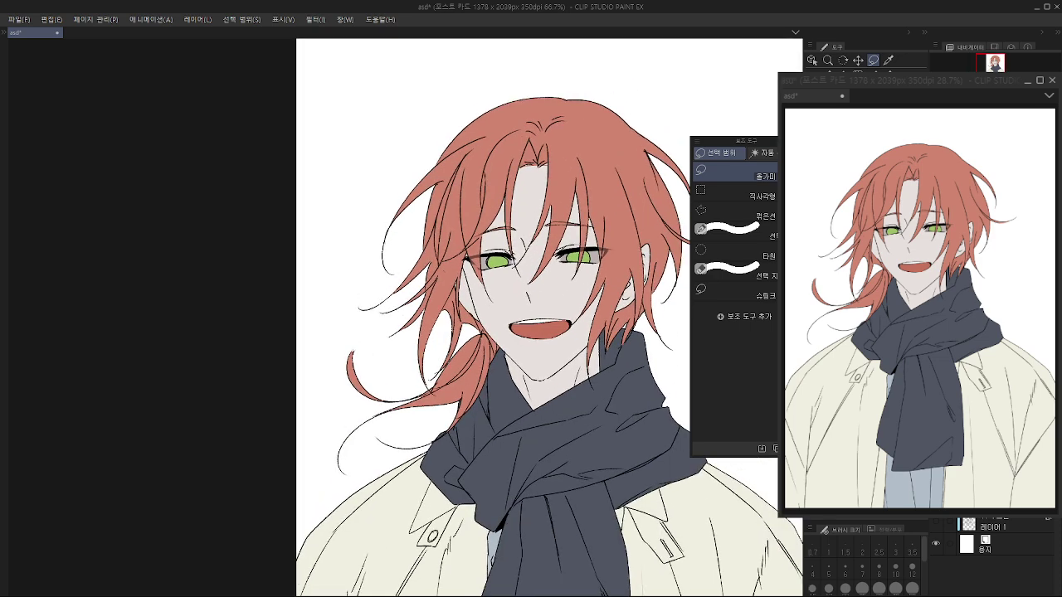
{"action": "scroll", "coordinate": [510, 307], "scroll_direction": "up", "scroll_amount": 2}
{"action": "key", "text": "p"}
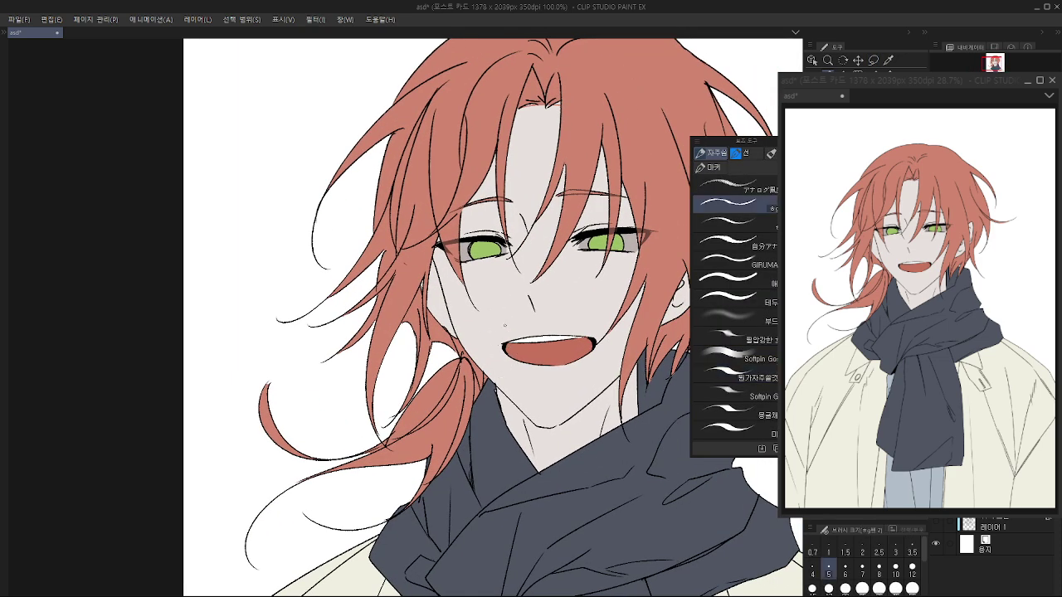
{"action": "key", "text": "b"}
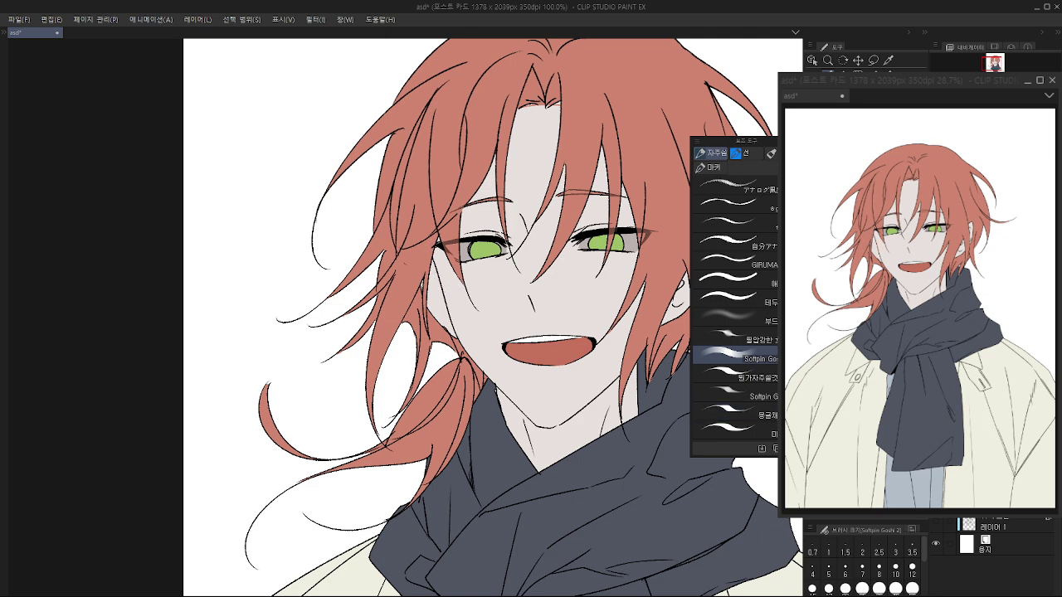
{"action": "key", "text": "ctrl+u"}
{"action": "left_click_drag", "start_coordinate": [691, 391], "coordinate": [696, 392]}
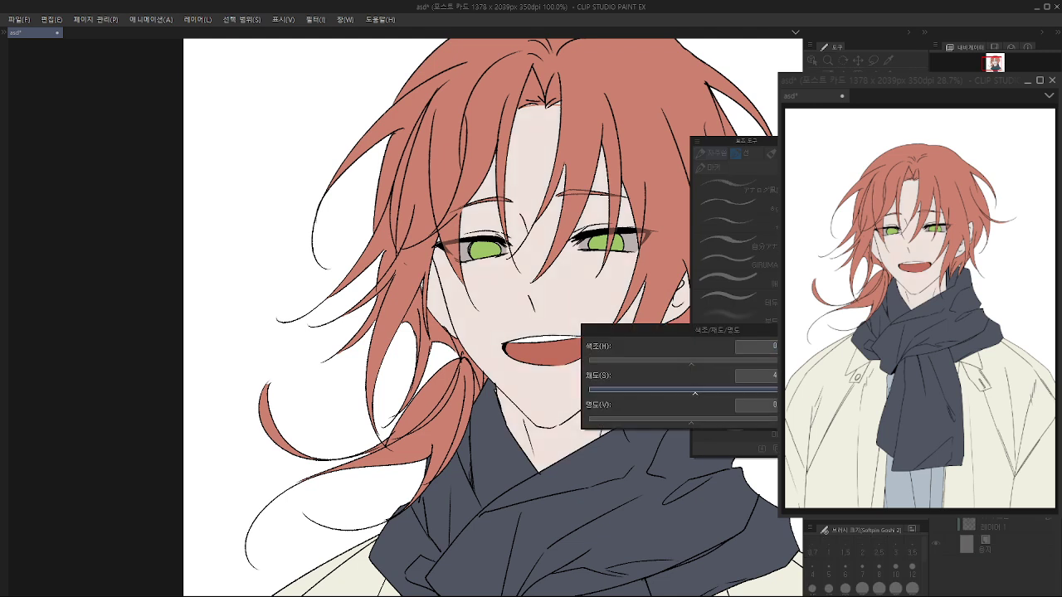
{"action": "key", "text": "Return"}
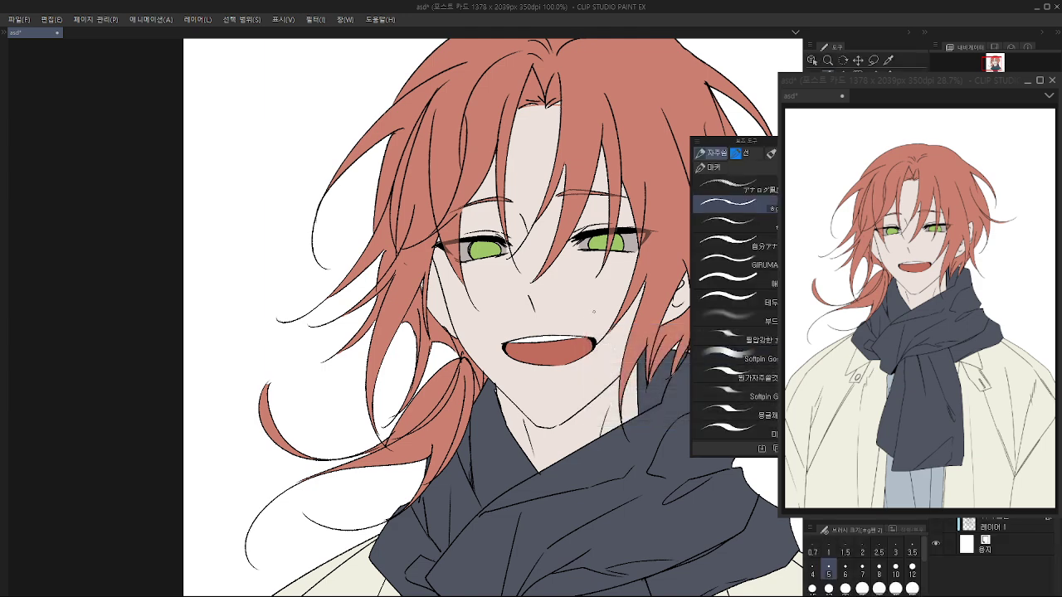
Step: Paint pale peach shading along the ponytail-side cheek and jaw, the neck edges and the ear with the Softpin brush
{"action": "left_click", "coordinate": [735, 356]}
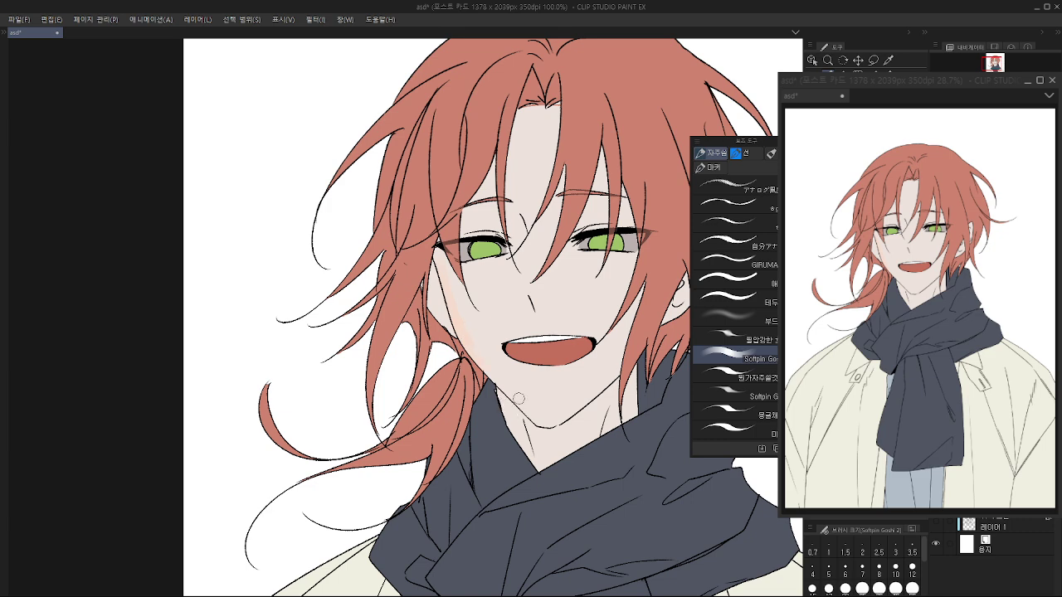
{"action": "mouse_move", "coordinate": [519, 398]}
{"action": "left_mouse_down"}
{"action": "mouse_move", "coordinate": [483, 377]}
{"action": "mouse_move", "coordinate": [481, 443]}
{"action": "left_mouse_up"}
{"action": "mouse_move", "coordinate": [462, 371]}
{"action": "left_mouse_down"}
{"action": "mouse_move", "coordinate": [480, 429]}
{"action": "mouse_move", "coordinate": [485, 404]}
{"action": "left_mouse_up"}
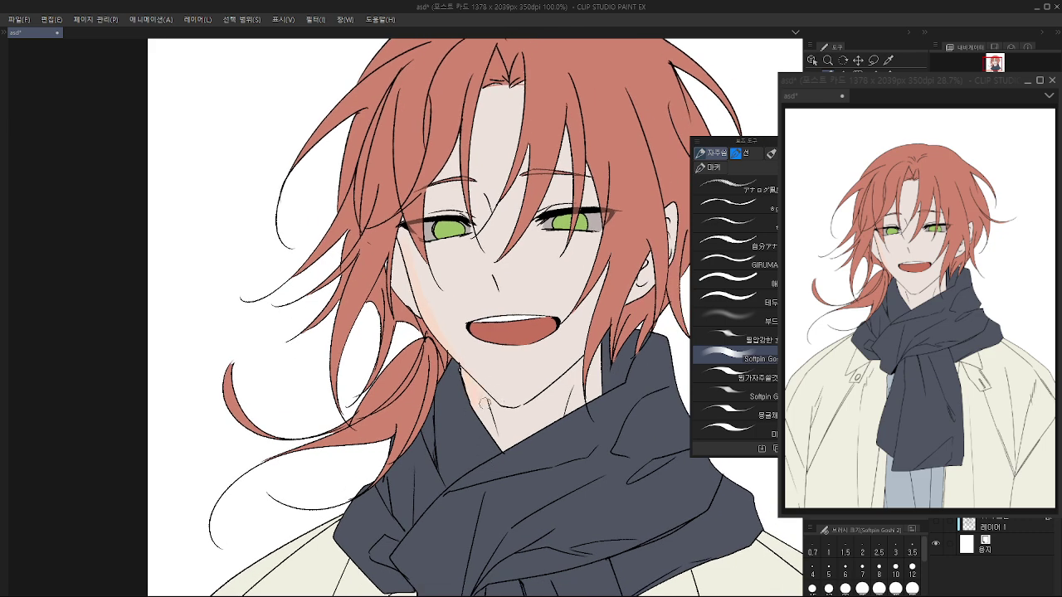
{"action": "left_click_drag", "start_coordinate": [554, 410], "coordinate": [540, 457]}
{"action": "left_click_drag", "start_coordinate": [642, 305], "coordinate": [618, 336]}
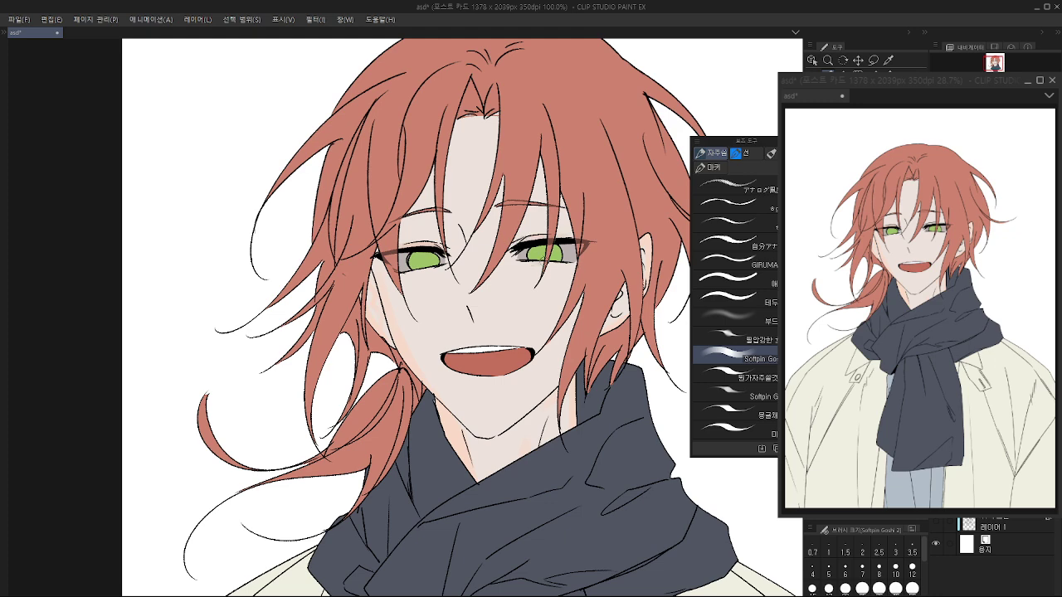
{"action": "left_click_drag", "start_coordinate": [529, 406], "coordinate": [570, 369]}
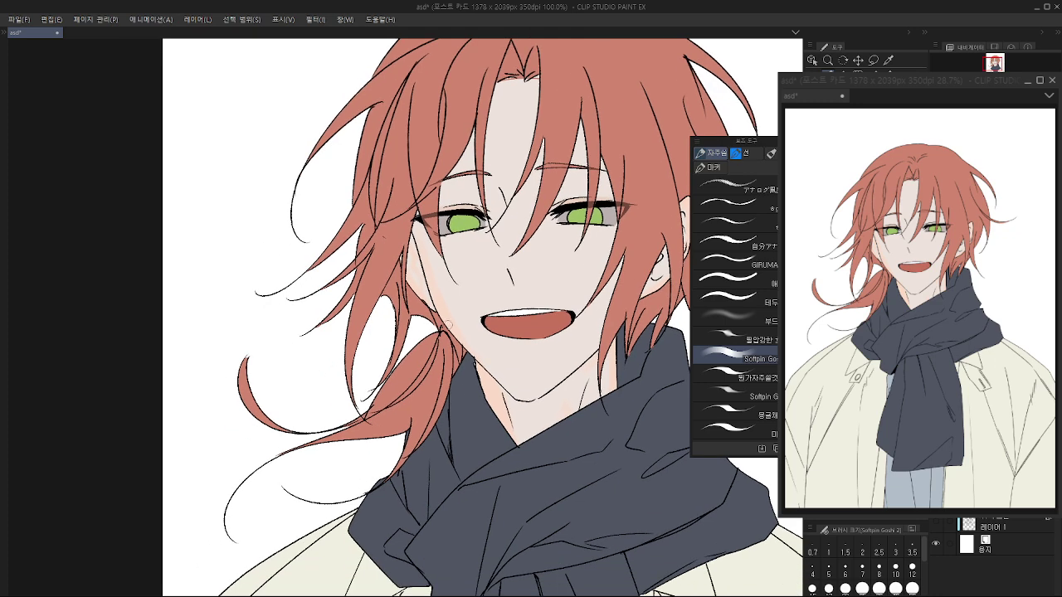
Step: Paint a soft pink blush under both eyes with the soft brush at a reduced size
{"action": "left_click", "coordinate": [734, 317]}
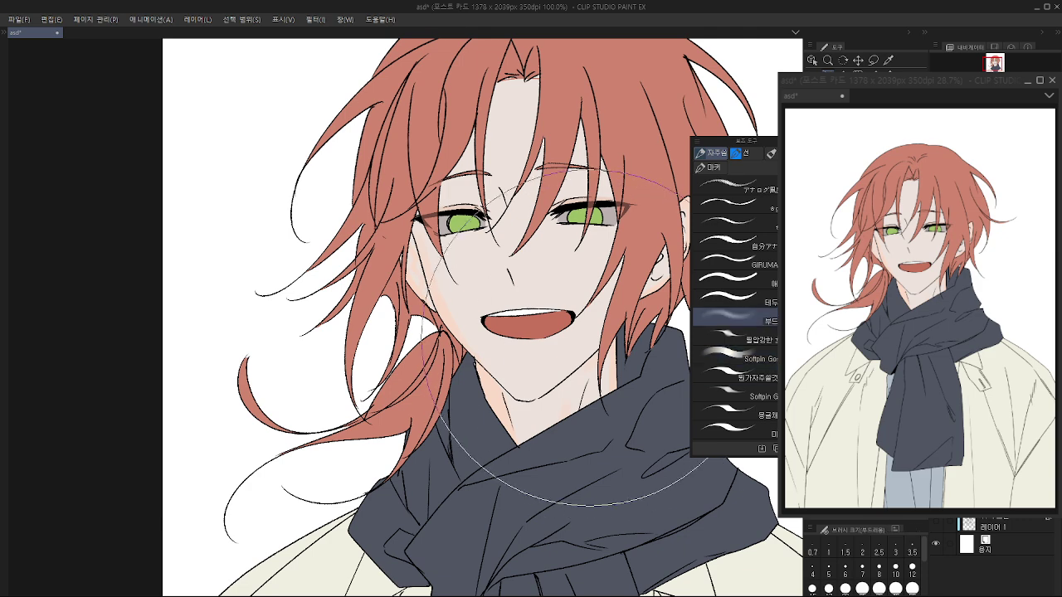
{"action": "key", "text": "bracketleft"}
{"action": "key", "text": "bracketleft"}
{"action": "key", "text": "bracketleft"}
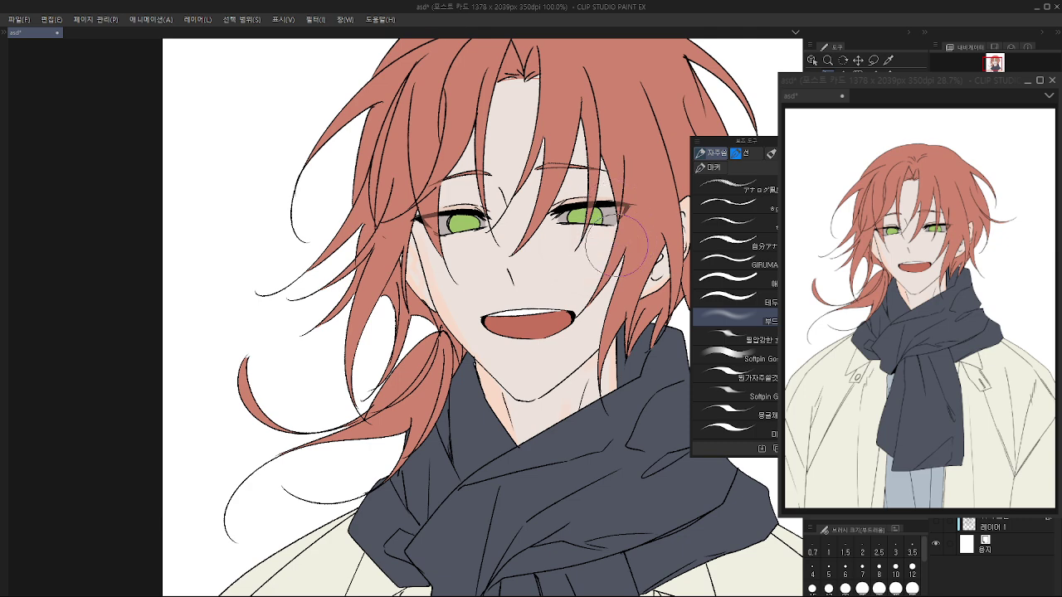
{"action": "mouse_move", "coordinate": [607, 238]}
{"action": "left_mouse_down"}
{"action": "mouse_move", "coordinate": [636, 241]}
{"action": "mouse_move", "coordinate": [569, 239]}
{"action": "left_mouse_up"}
{"action": "key", "text": "ctrl+z"}
{"action": "left_click_drag", "start_coordinate": [568, 239], "coordinate": [520, 257]}
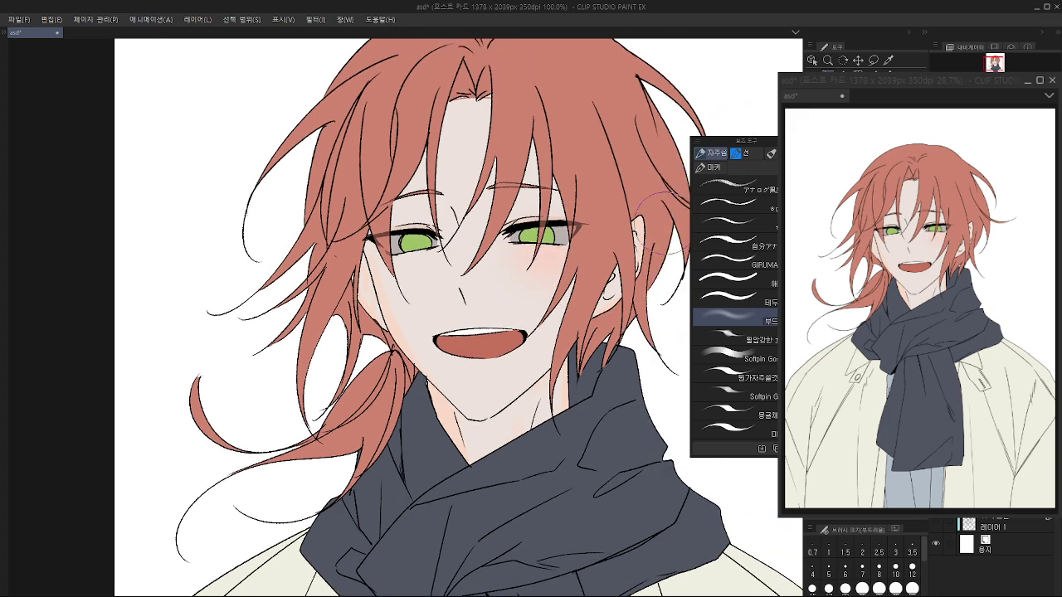
{"action": "left_click_drag", "start_coordinate": [452, 275], "coordinate": [534, 280]}
{"action": "mouse_move", "coordinate": [415, 278]}
{"action": "left_mouse_down"}
{"action": "mouse_move", "coordinate": [457, 298]}
{"action": "mouse_move", "coordinate": [510, 266]}
{"action": "left_mouse_up"}
{"action": "left_click_drag", "start_coordinate": [574, 409], "coordinate": [538, 378]}
{"action": "key", "text": "m"}
{"action": "key", "text": "w"}
{"action": "left_click", "coordinate": [533, 364]}
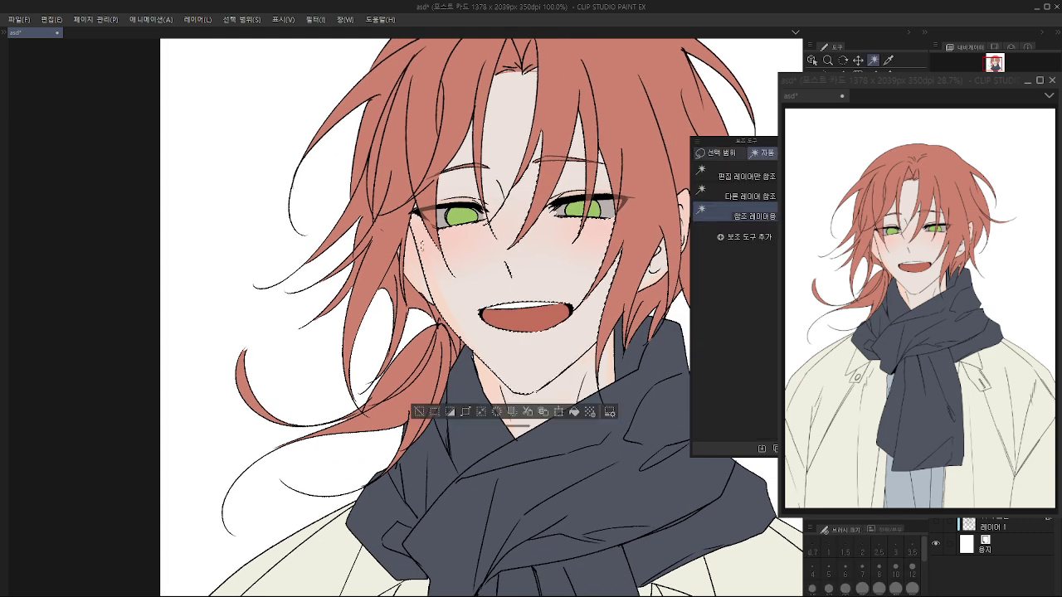
{"action": "key", "text": "p"}
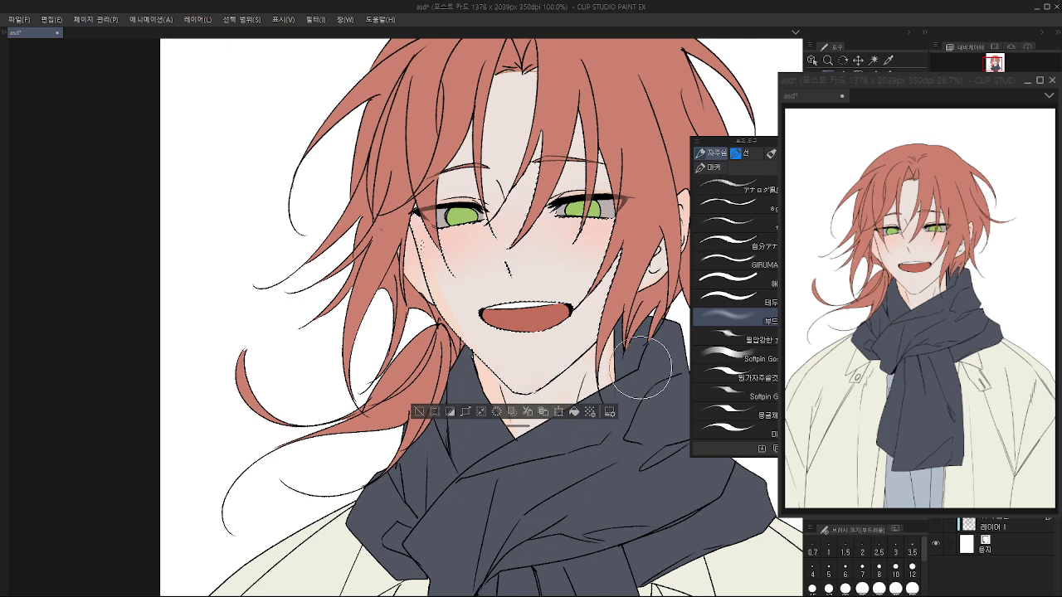
{"action": "key", "text": "ctrl+d"}
Step: Lasso a triangular area beside the nose line, tint it softly with peach, deselect and switch to the blending tool
{"action": "scroll", "coordinate": [599, 396], "scroll_direction": "down", "scroll_amount": 1}
{"action": "scroll", "coordinate": [581, 348], "scroll_direction": "up", "scroll_amount": 2}
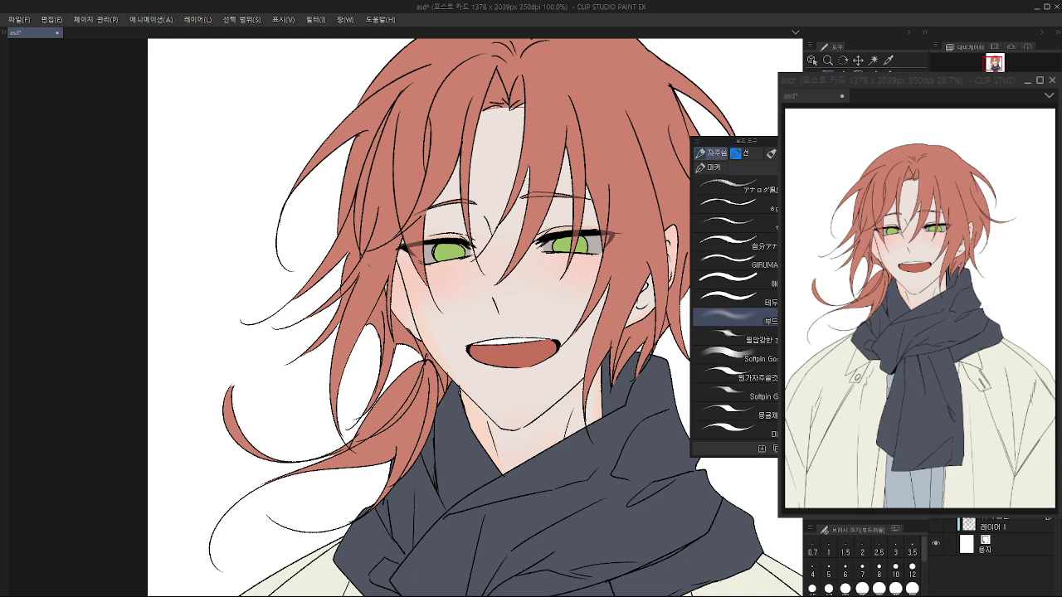
{"action": "key", "text": "p"}
{"action": "scroll", "coordinate": [496, 284], "scroll_direction": "up", "scroll_amount": 1}
{"action": "key", "text": "m"}
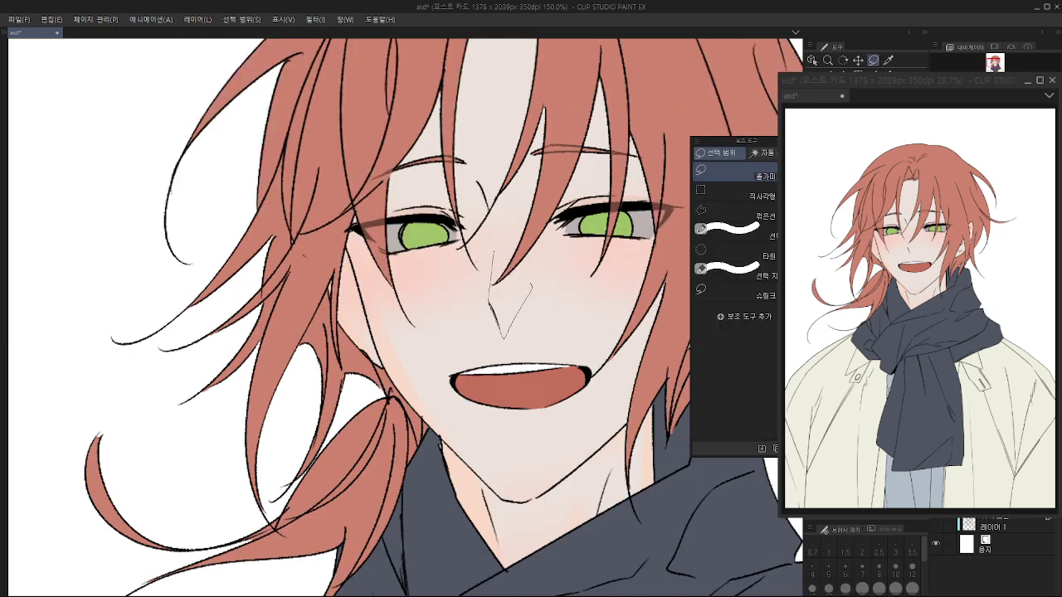
{"action": "left_click_drag", "start_coordinate": [532, 287], "coordinate": [494, 252]}
{"action": "key", "text": "p"}
{"action": "left_click_drag", "start_coordinate": [526, 335], "coordinate": [552, 310]}
{"action": "key", "text": "ctrl+d"}
{"action": "key", "text": "j"}
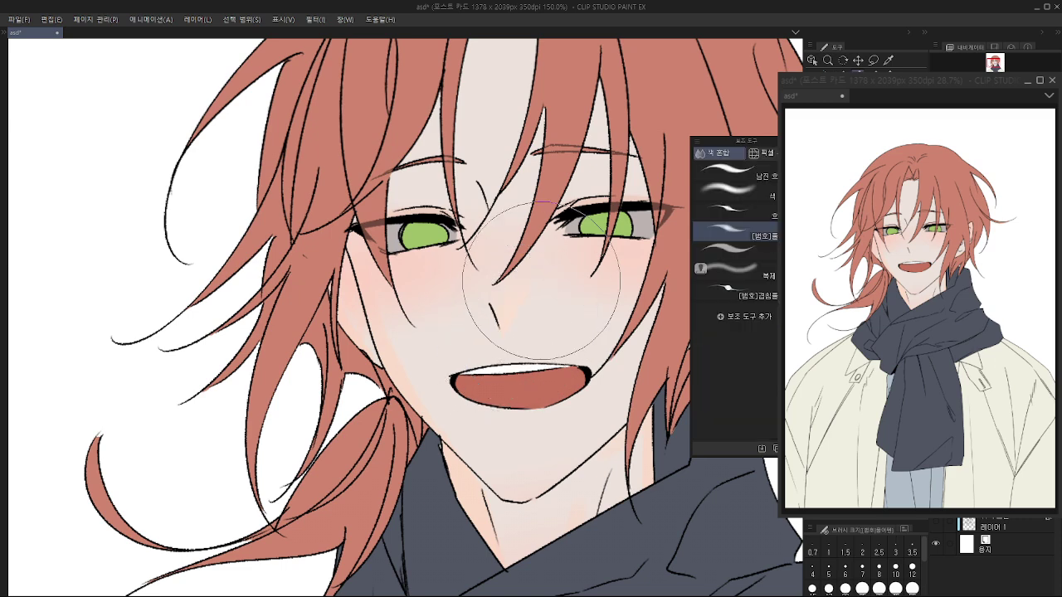
Step: Switch to the larger Softpin brush and paint a faint peach shade around the open mouth
{"action": "scroll", "coordinate": [533, 305], "scroll_direction": "down", "scroll_amount": 1}
{"action": "key", "text": "p"}
{"action": "key", "text": "period"}
{"action": "scroll", "coordinate": [504, 343], "scroll_direction": "up", "scroll_amount": 1}
{"action": "key", "text": "period"}
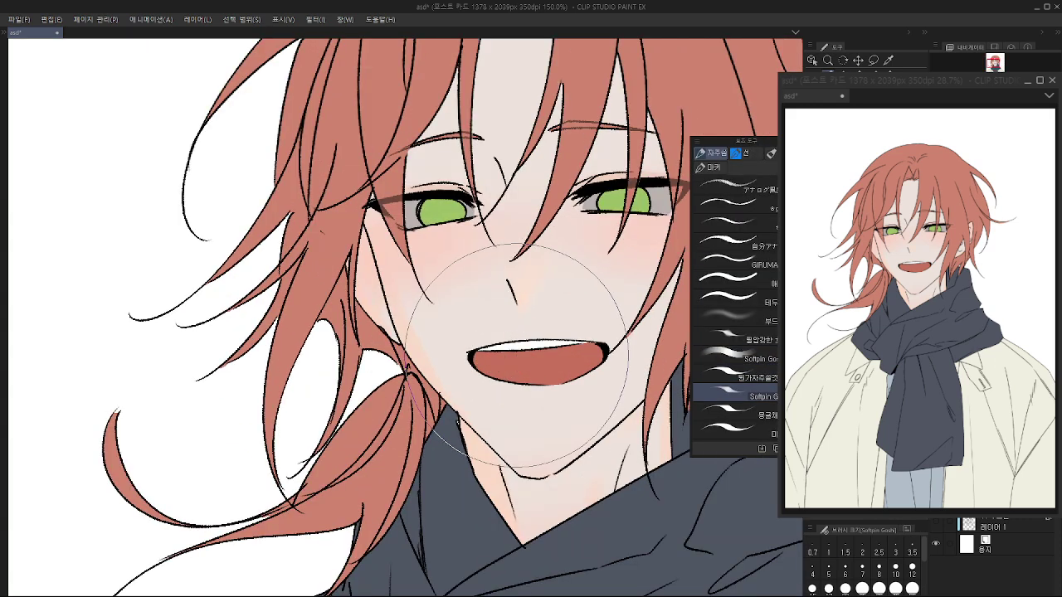
{"action": "key", "text": "p"}
{"action": "key", "text": "p"}
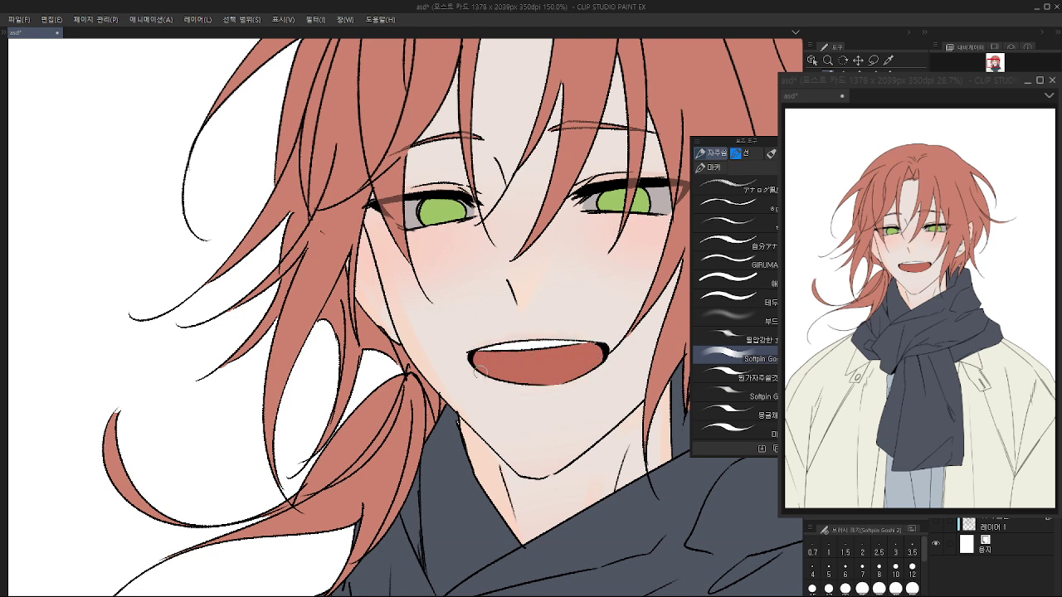
{"action": "mouse_move", "coordinate": [481, 371]}
{"action": "left_mouse_down"}
{"action": "mouse_move", "coordinate": [581, 377]}
{"action": "mouse_move", "coordinate": [548, 350]}
{"action": "left_mouse_up"}
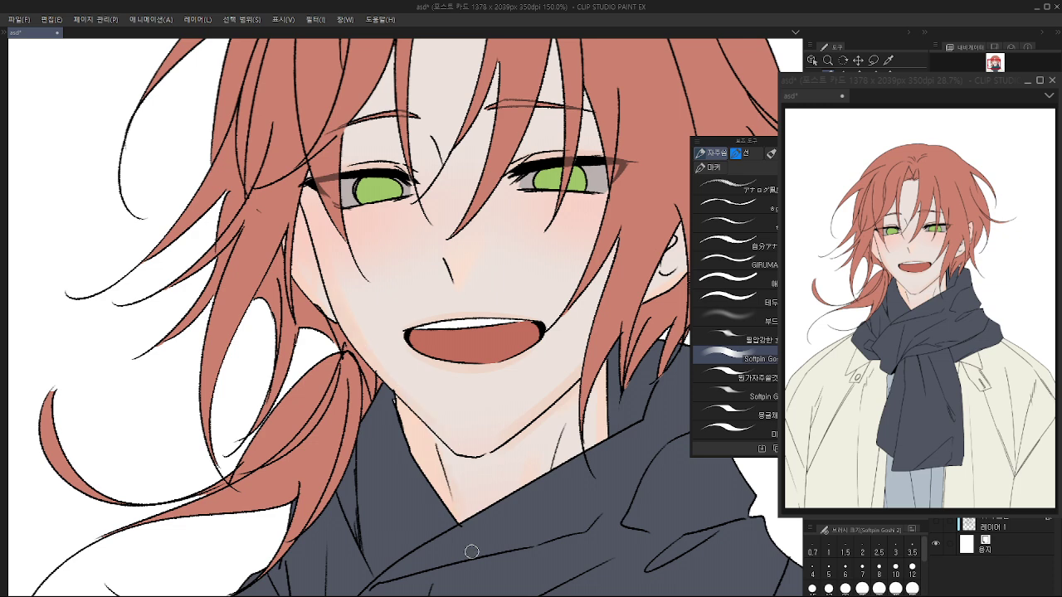
Step: Add more peach shading to the neck, below the mouth and along the jaw
{"action": "left_click_drag", "start_coordinate": [449, 479], "coordinate": [469, 512]}
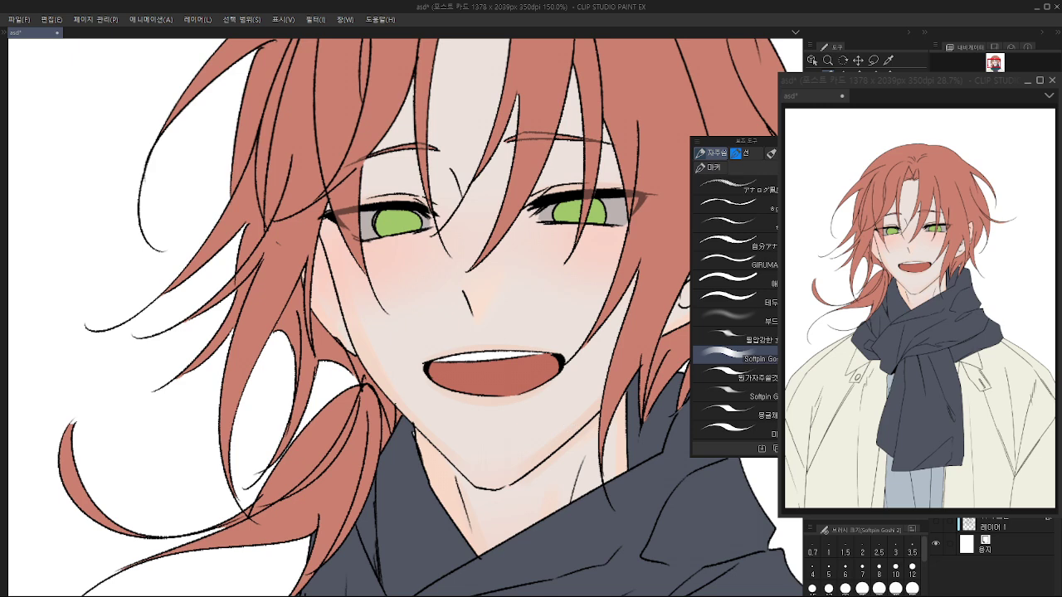
{"action": "left_click_drag", "start_coordinate": [449, 398], "coordinate": [453, 419]}
{"action": "left_click_drag", "start_coordinate": [580, 410], "coordinate": [591, 442]}
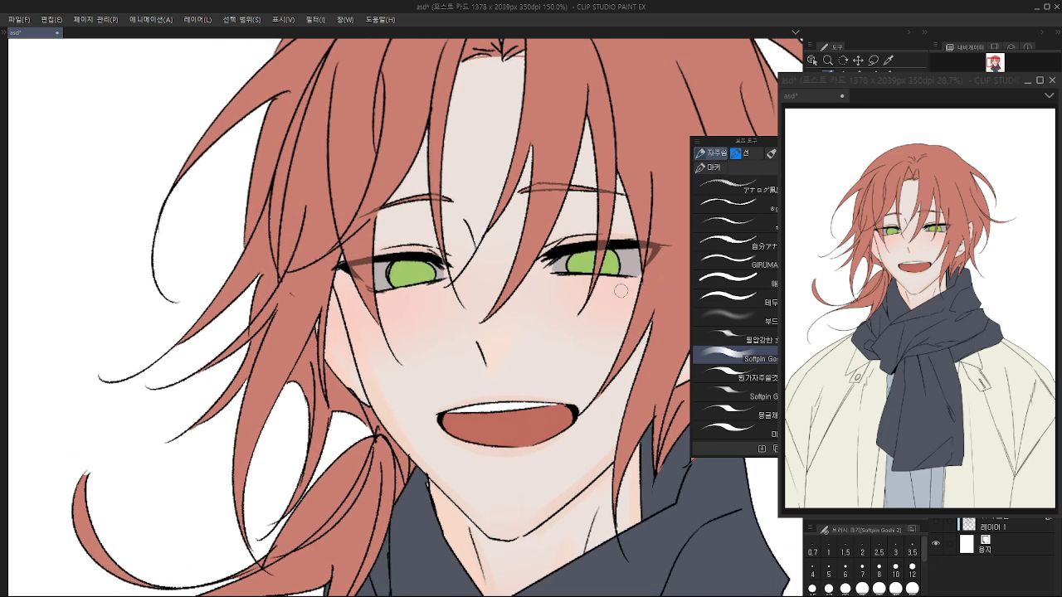
Step: Paint muted mauve shadows beneath the lower lashes and along the upper eyelids of both eyes, undoing unsuitable strokes
{"action": "mouse_move", "coordinate": [566, 273]}
{"action": "left_mouse_down"}
{"action": "mouse_move", "coordinate": [634, 275]}
{"action": "mouse_move", "coordinate": [574, 277]}
{"action": "left_mouse_up"}
{"action": "key", "text": "ctrl+z"}
{"action": "key", "text": "ctrl+z"}
{"action": "key", "text": "ctrl+z"}
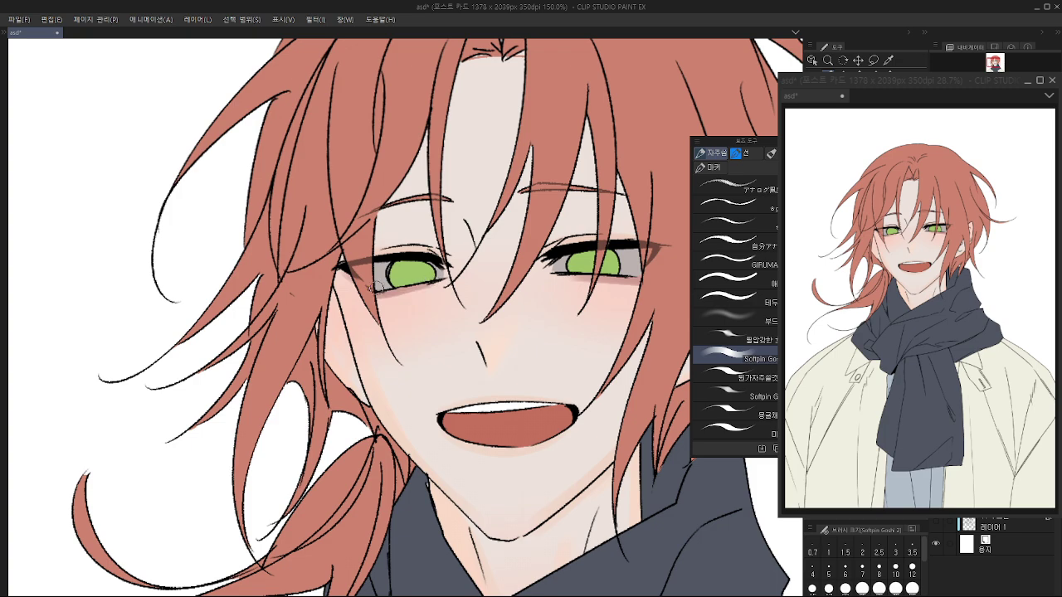
{"action": "mouse_move", "coordinate": [573, 249]}
{"action": "left_mouse_down"}
{"action": "mouse_move", "coordinate": [590, 278]}
{"action": "mouse_move", "coordinate": [623, 259]}
{"action": "mouse_move", "coordinate": [614, 263]}
{"action": "left_mouse_up"}
{"action": "key", "text": "ctrl+z"}
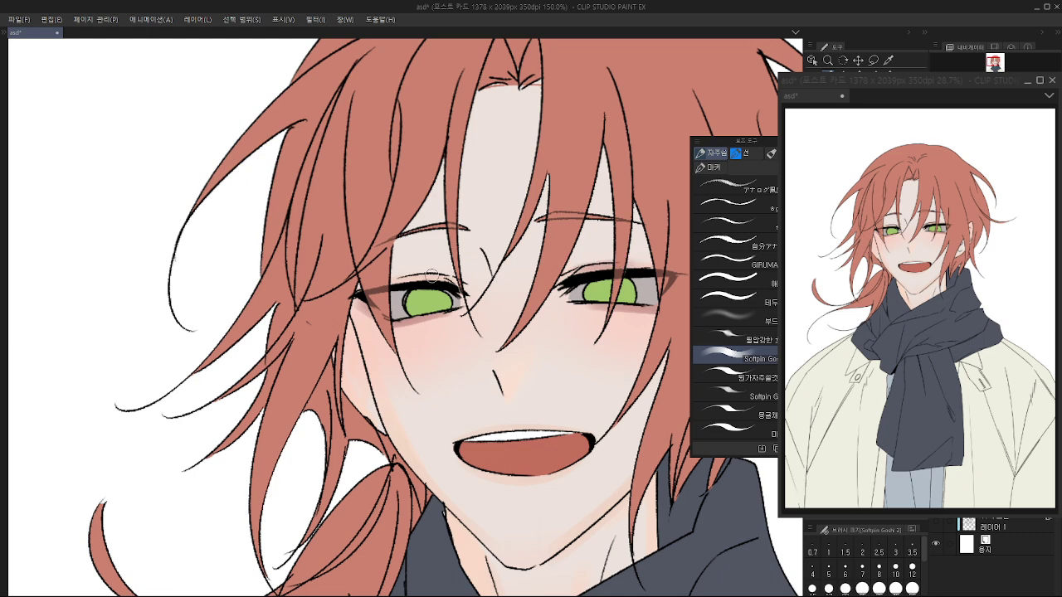
{"action": "left_click_drag", "start_coordinate": [431, 276], "coordinate": [393, 282]}
Step: Try muted mauve shadow strokes between the inner brow and nose bridge, undoing each attempt
{"action": "mouse_move", "coordinate": [464, 240]}
{"action": "left_mouse_down"}
{"action": "mouse_move", "coordinate": [508, 280]}
{"action": "mouse_move", "coordinate": [459, 235]}
{"action": "mouse_move", "coordinate": [495, 297]}
{"action": "left_mouse_up"}
{"action": "key", "text": "ctrl+z"}
{"action": "key", "text": "ctrl+z"}
{"action": "key", "text": "ctrl+z"}
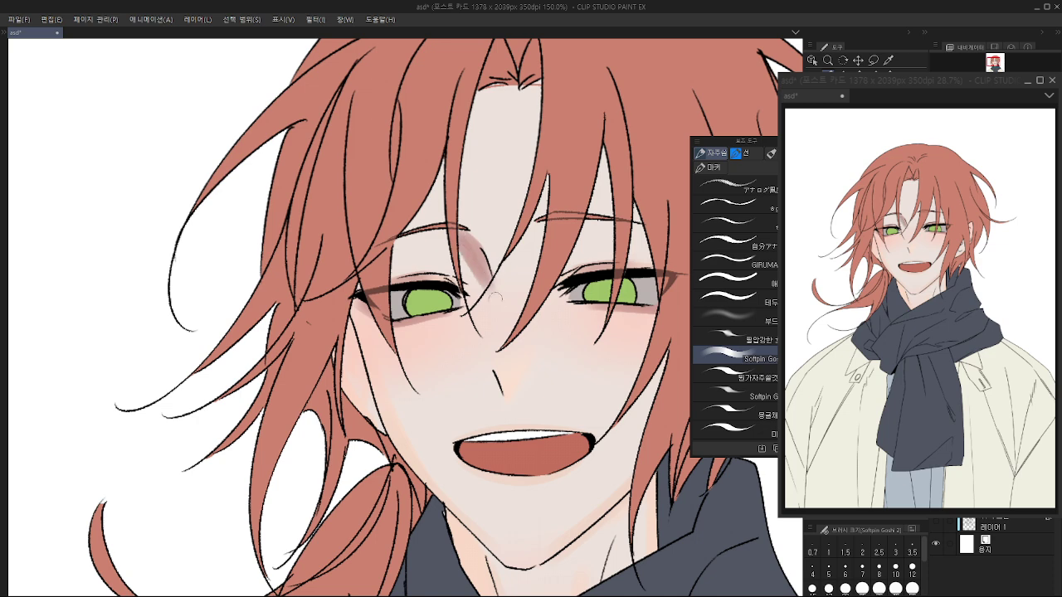
{"action": "key", "text": "ctrl+z"}
{"action": "key", "text": "ctrl+z"}
{"action": "mouse_move", "coordinate": [462, 233]}
{"action": "left_mouse_down"}
{"action": "mouse_move", "coordinate": [495, 292]}
{"action": "mouse_move", "coordinate": [476, 260]}
{"action": "mouse_move", "coordinate": [490, 284]}
{"action": "left_mouse_up"}
{"action": "key", "text": "ctrl+z"}
{"action": "key", "text": "ctrl+z"}
{"action": "key", "text": "ctrl+z"}
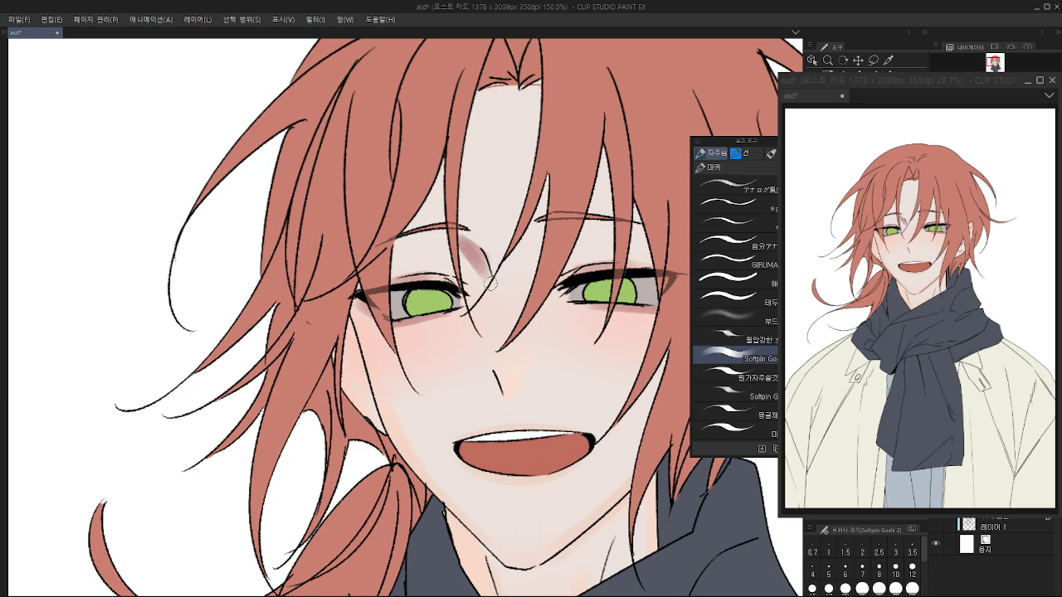
Step: Try a shadow stroke on the side of the neck below the ear and undo it
{"action": "scroll", "coordinate": [570, 232], "scroll_direction": "down", "scroll_amount": 2}
{"action": "left_click_drag", "start_coordinate": [596, 366], "coordinate": [595, 339]}
{"action": "key", "text": "ctrl+z"}
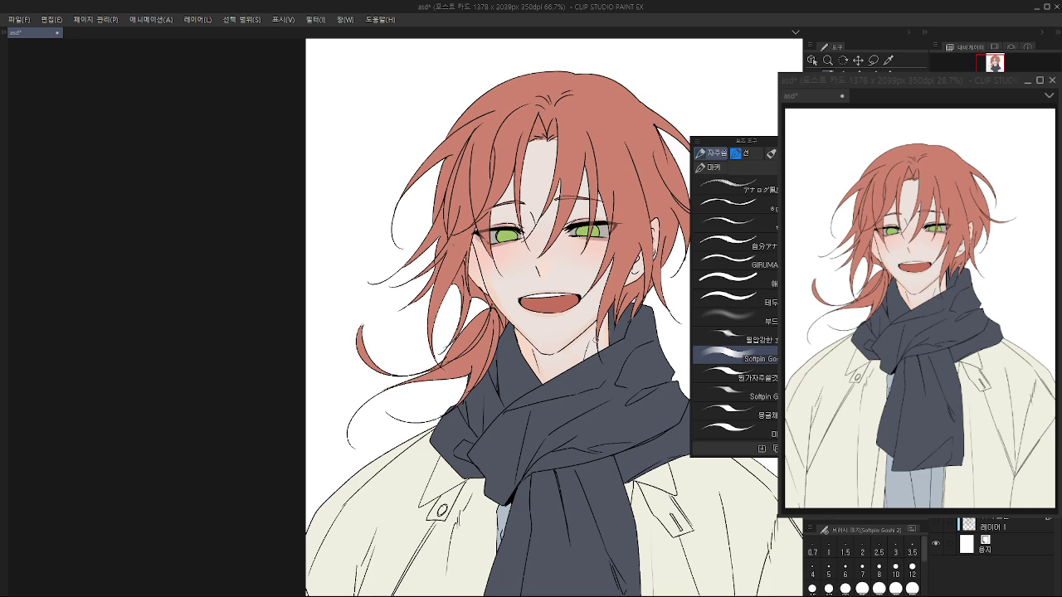
Step: Darken the upper part of both green irises with a soft brush gradient
{"action": "scroll", "coordinate": [472, 195], "scroll_direction": "down", "scroll_amount": 3}
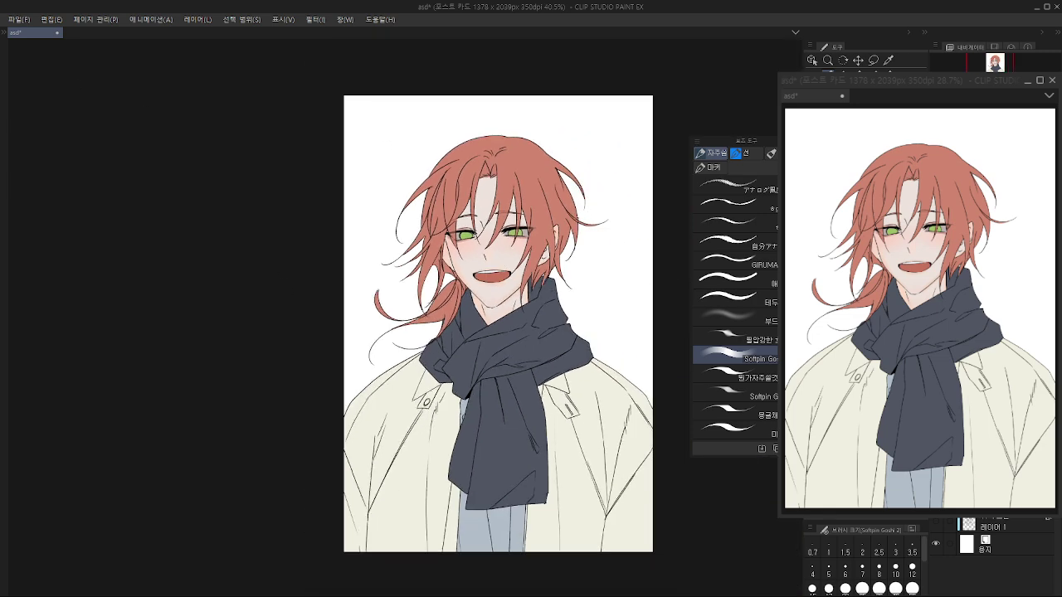
{"action": "scroll", "coordinate": [473, 192], "scroll_direction": "up", "scroll_amount": 5}
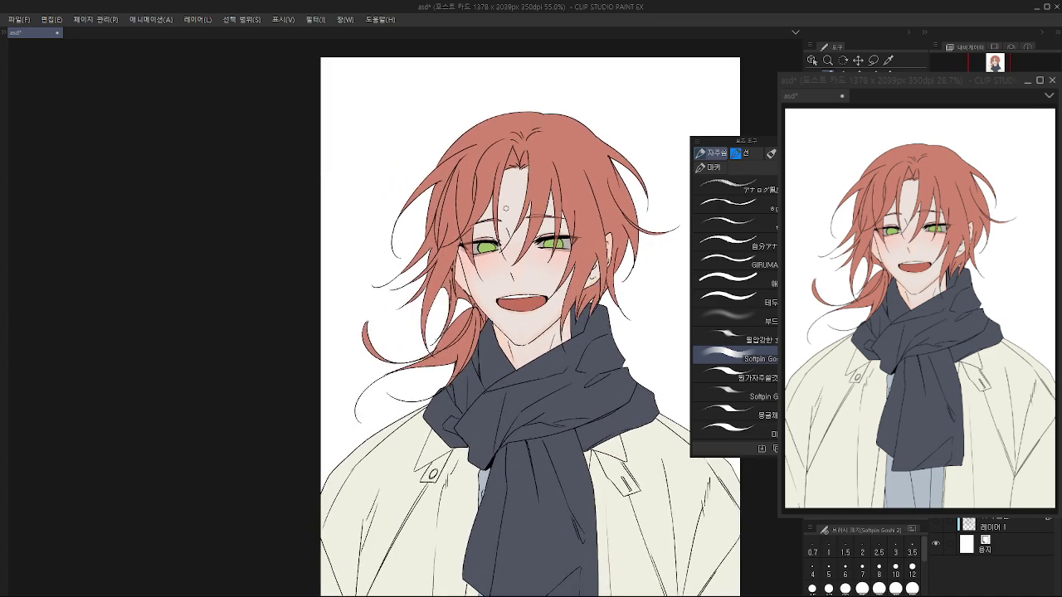
{"action": "scroll", "coordinate": [521, 213], "scroll_direction": "up", "scroll_amount": 2}
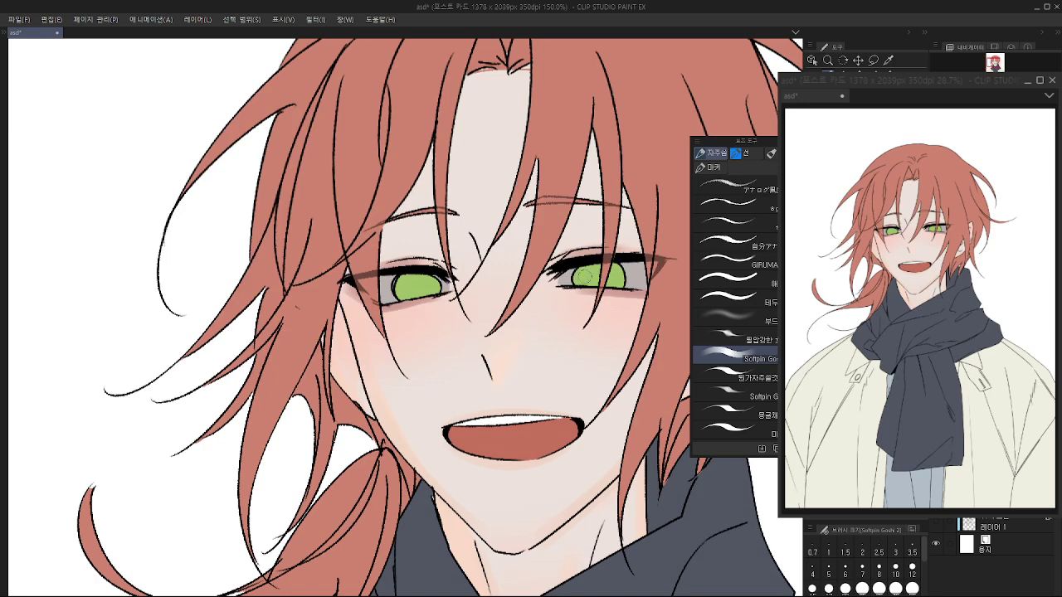
{"action": "left_click", "coordinate": [730, 319]}
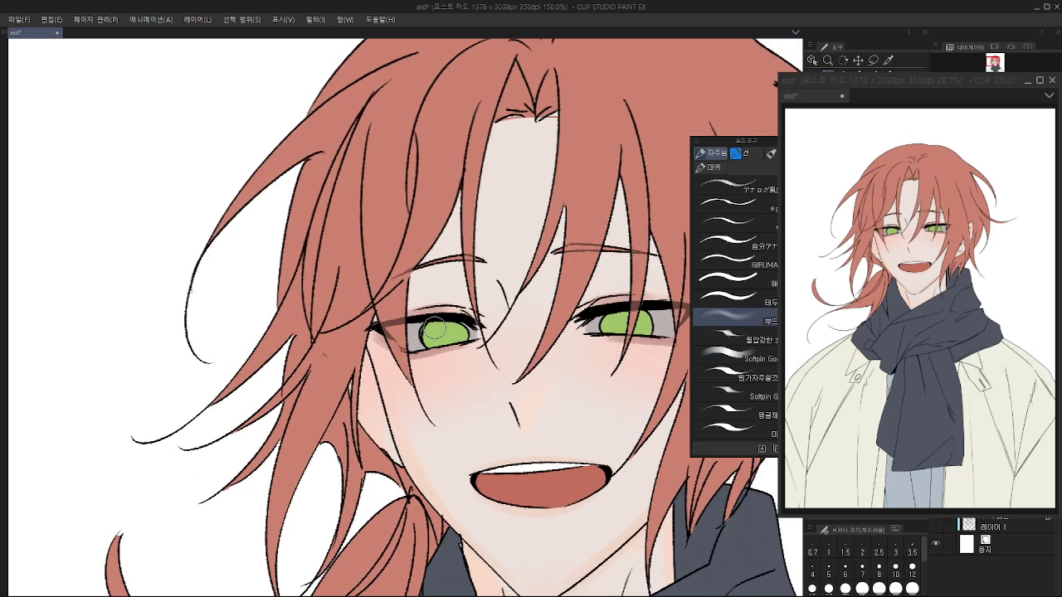
{"action": "mouse_move", "coordinate": [433, 327]}
{"action": "left_mouse_down"}
{"action": "mouse_move", "coordinate": [484, 320]}
{"action": "mouse_move", "coordinate": [412, 324]}
{"action": "left_mouse_up"}
{"action": "mouse_move", "coordinate": [610, 314]}
{"action": "left_mouse_down"}
{"action": "mouse_move", "coordinate": [668, 313]}
{"action": "mouse_move", "coordinate": [573, 312]}
{"action": "left_mouse_up"}
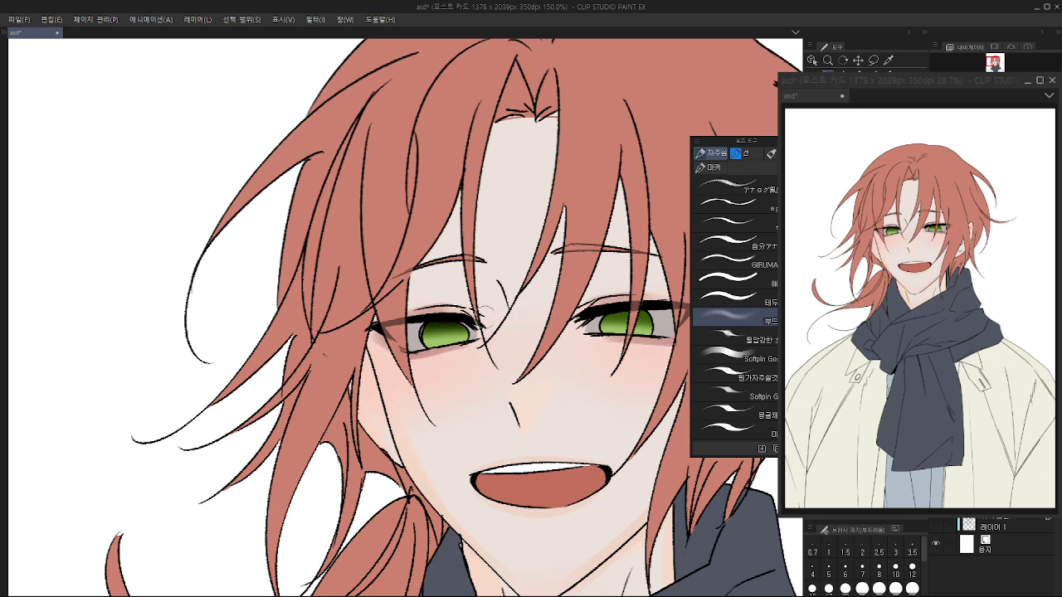
Step: Deepen the dark gradient on the iris and paint a small dark pupil in both green eyes with a reduced brush
{"action": "left_click_drag", "start_coordinate": [616, 313], "coordinate": [657, 311]}
{"action": "left_click", "coordinate": [730, 428]}
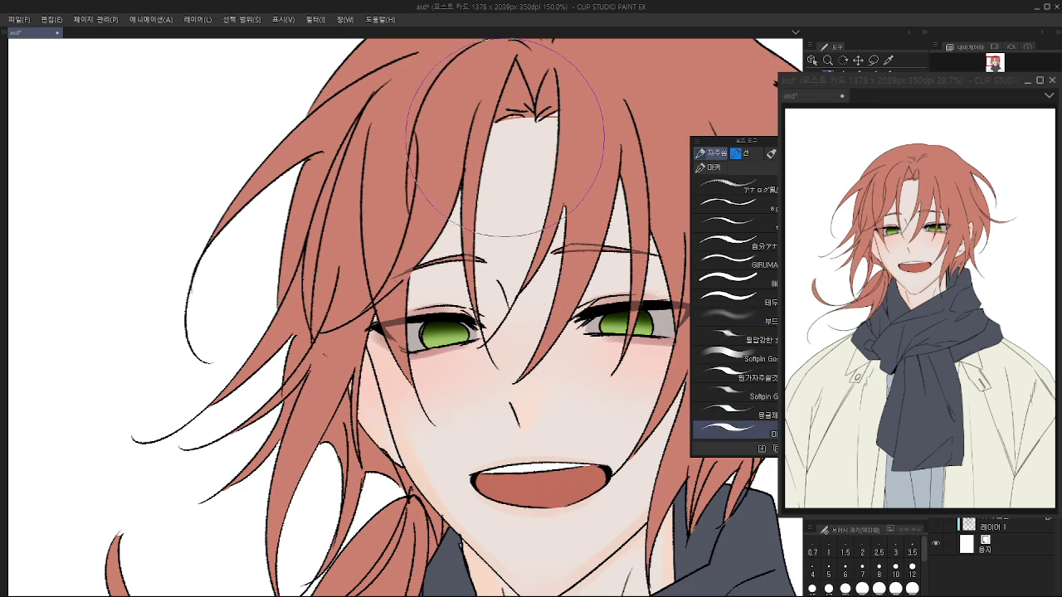
{"action": "key", "text": "bracketleft"}
{"action": "key", "text": "bracketleft"}
{"action": "key", "text": "bracketleft"}
{"action": "key", "text": "bracketleft"}
{"action": "key", "text": "bracketleft"}
{"action": "key", "text": "bracketleft"}
{"action": "left_click", "coordinate": [448, 333]}
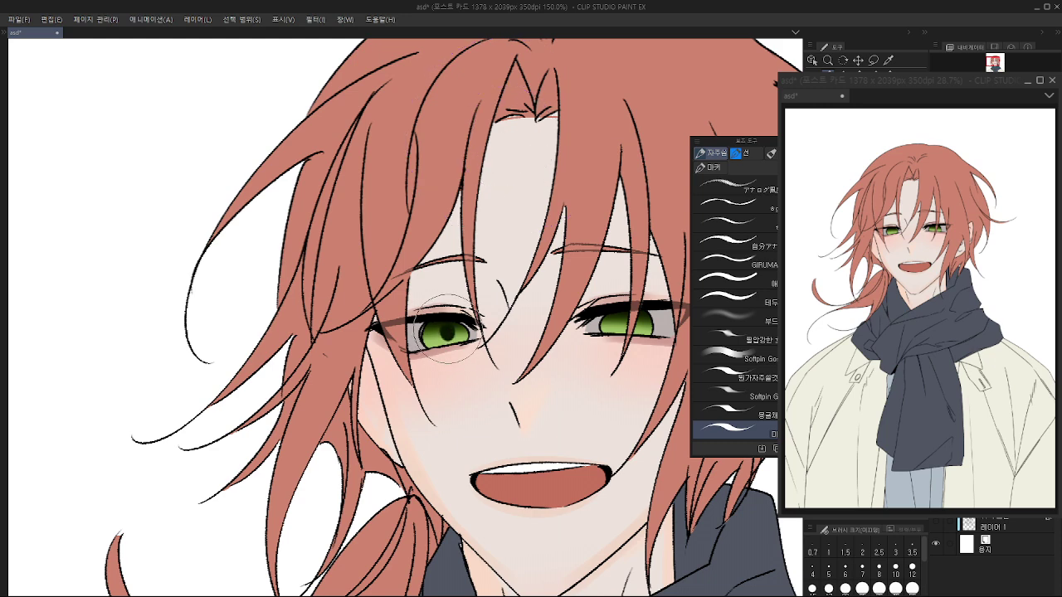
{"action": "key", "text": "ctrl+z"}
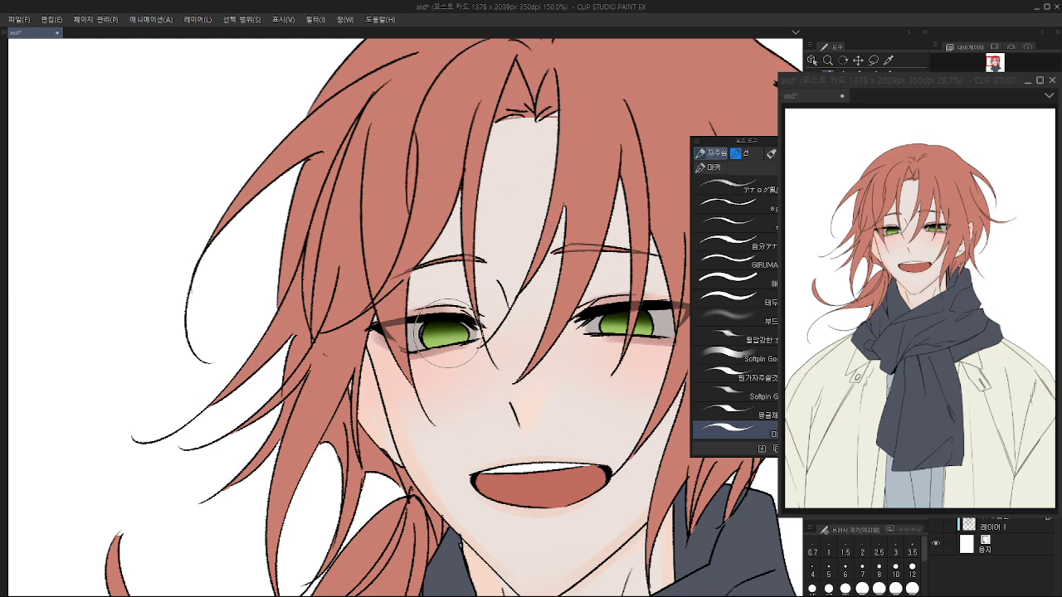
{"action": "left_click_drag", "start_coordinate": [448, 330], "coordinate": [448, 340]}
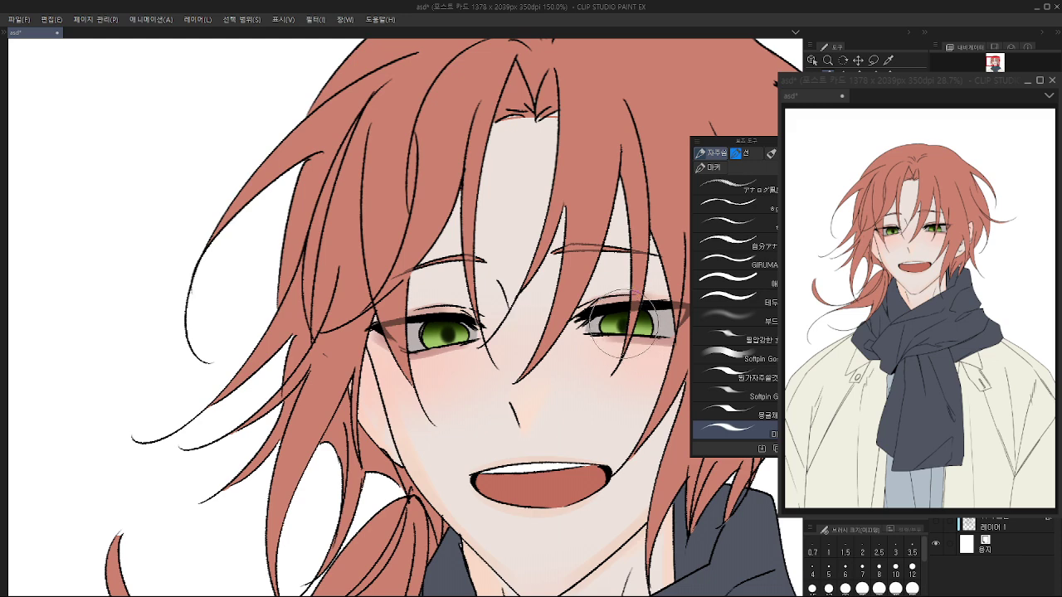
Step: Refine the pupils with a light green centre and save the illustration
{"action": "scroll", "coordinate": [457, 332], "scroll_direction": "up", "scroll_amount": 1}
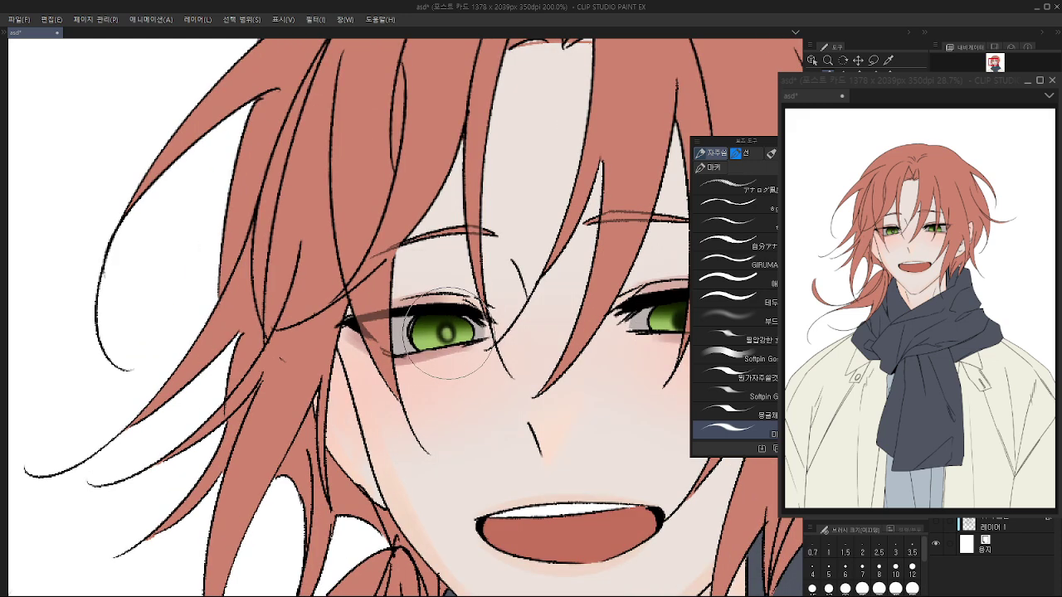
{"action": "left_click_drag", "start_coordinate": [680, 318], "coordinate": [620, 318]}
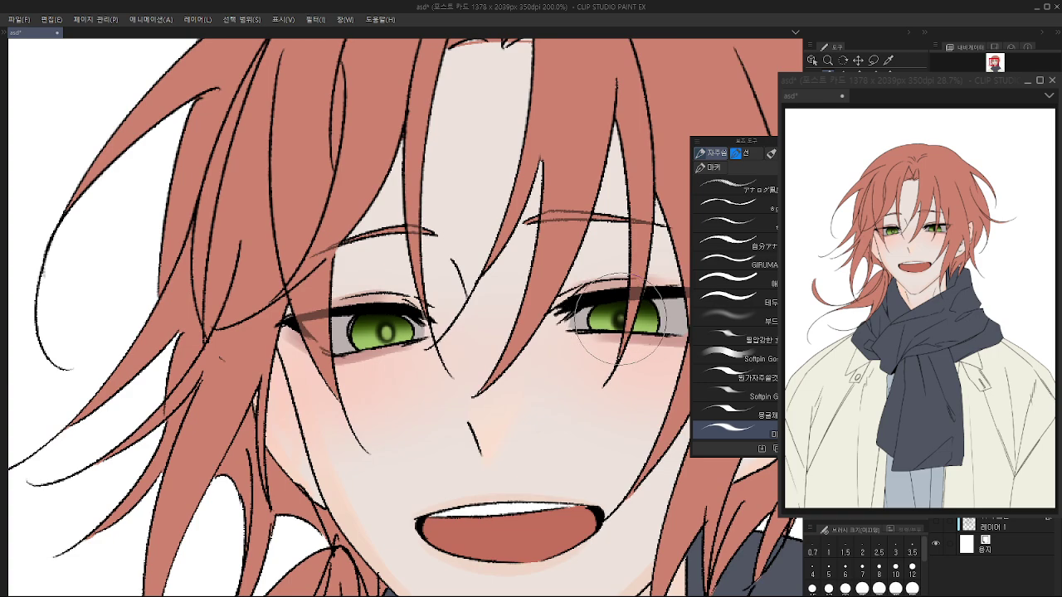
{"action": "scroll", "coordinate": [622, 320], "scroll_direction": "down", "scroll_amount": 4}
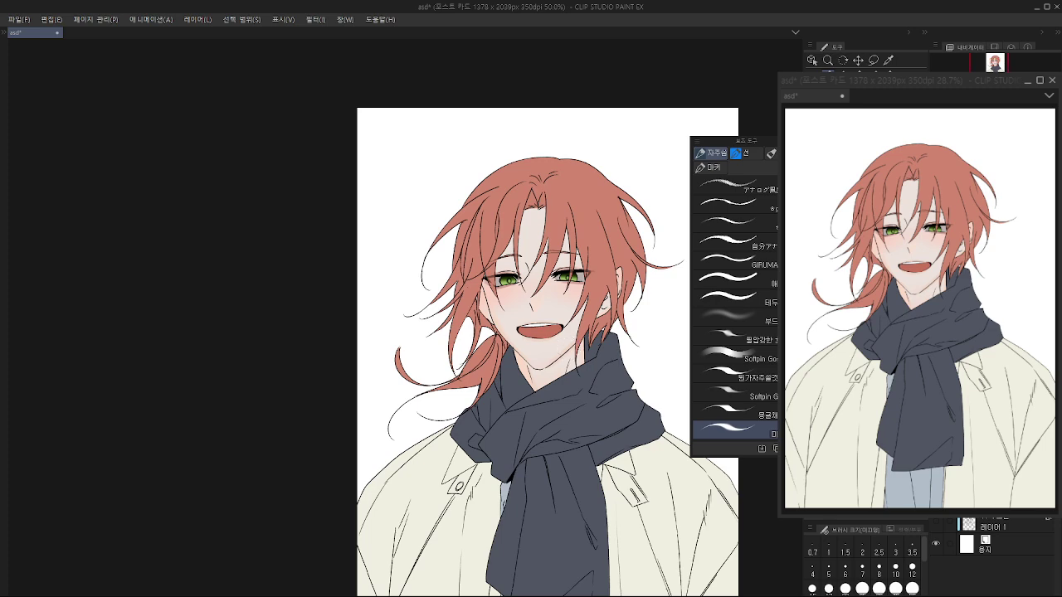
{"action": "key", "text": "ctrl+s"}
Step: Examine the colours of the whole character at several magnifications, from the face down to the scarf and coat
{"action": "scroll", "coordinate": [539, 311], "scroll_direction": "up", "scroll_amount": 2}
{"action": "scroll", "coordinate": [543, 309], "scroll_direction": "down", "scroll_amount": 3}
{"action": "scroll", "coordinate": [549, 298], "scroll_direction": "up", "scroll_amount": 1}
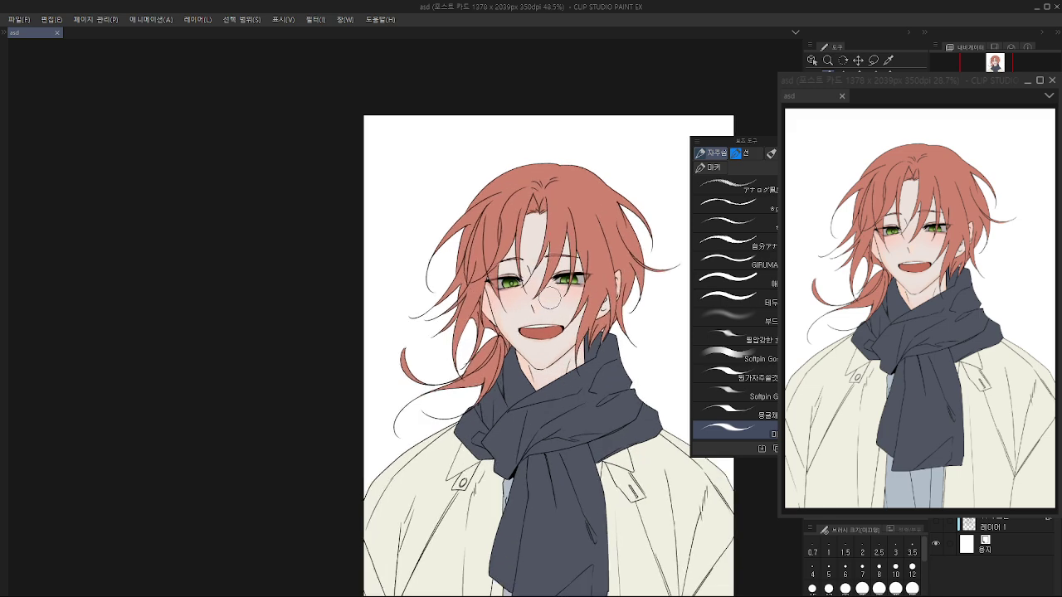
{"action": "scroll", "coordinate": [549, 301], "scroll_direction": "up", "scroll_amount": 1}
{"action": "scroll", "coordinate": [586, 290], "scroll_direction": "down", "scroll_amount": 2}
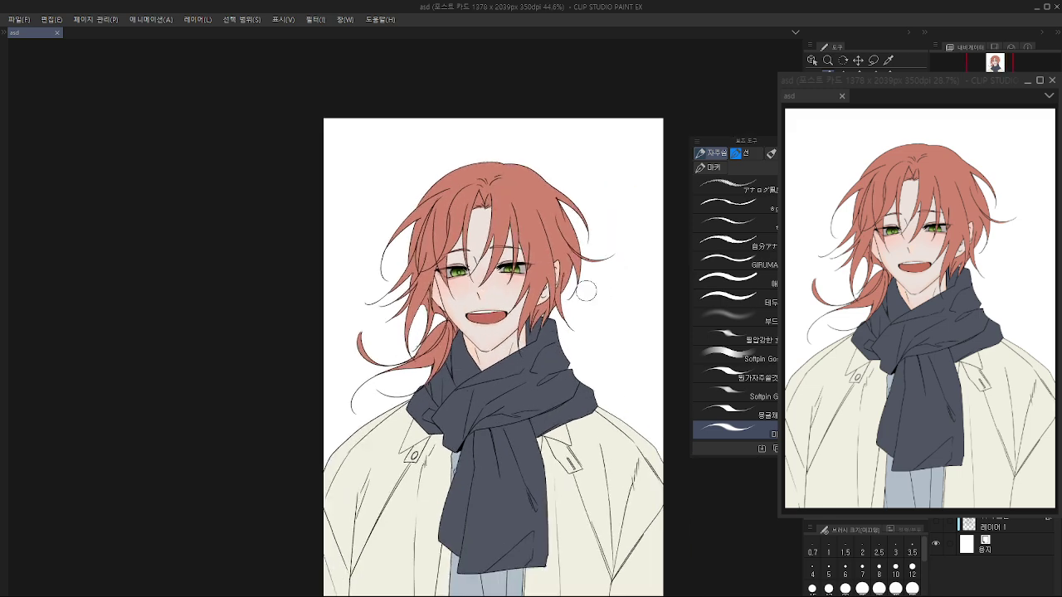
{"action": "scroll", "coordinate": [581, 237], "scroll_direction": "down", "scroll_amount": 1}
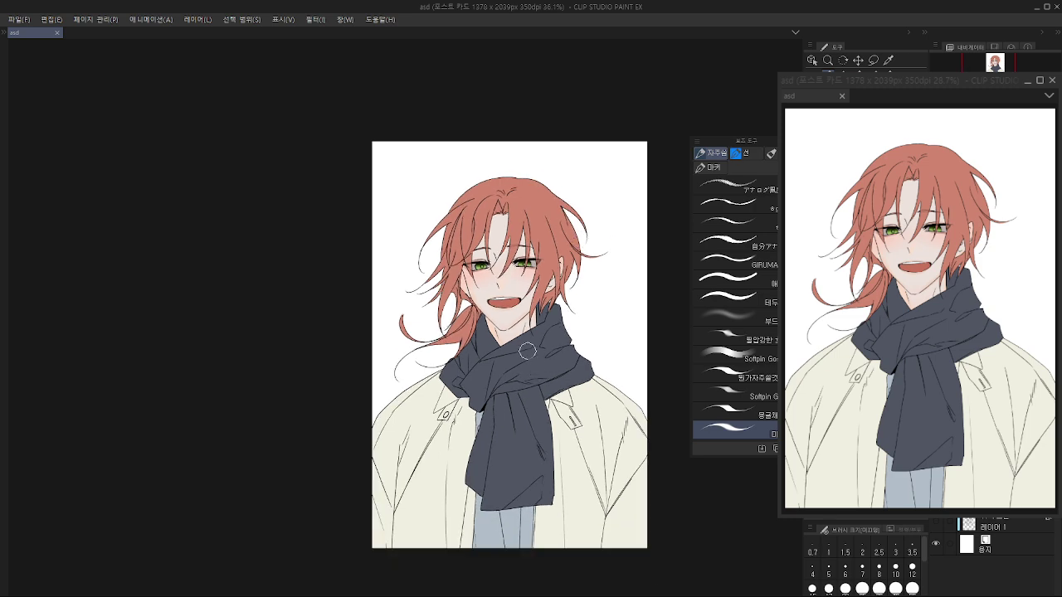
{"action": "scroll", "coordinate": [518, 195], "scroll_direction": "up", "scroll_amount": 2}
{"action": "scroll", "coordinate": [517, 196], "scroll_direction": "up", "scroll_amount": 1}
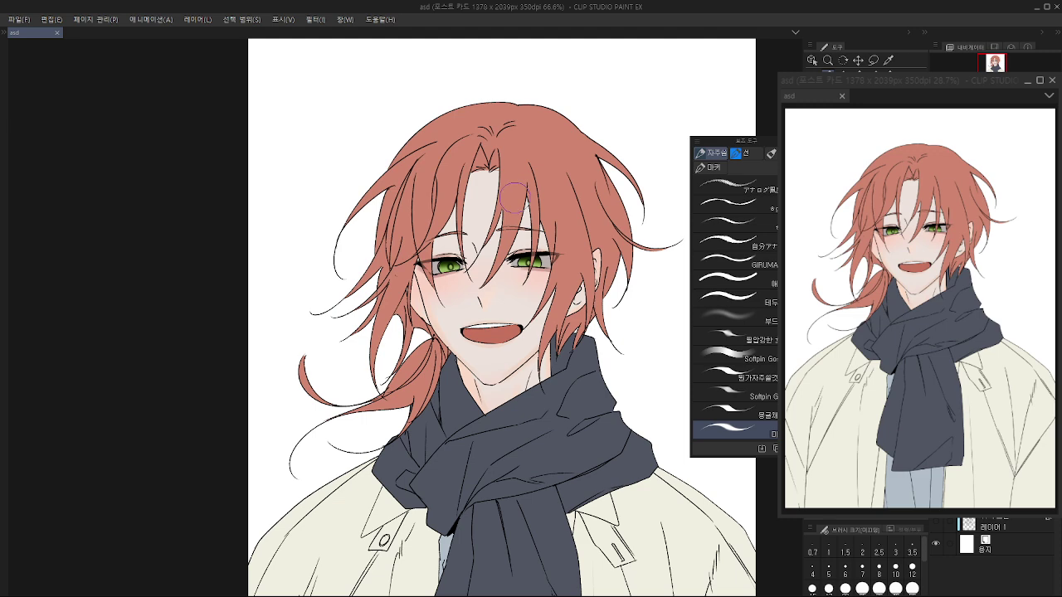
{"action": "scroll", "coordinate": [514, 198], "scroll_direction": "down", "scroll_amount": 2}
{"action": "scroll", "coordinate": [526, 396], "scroll_direction": "up", "scroll_amount": 1}
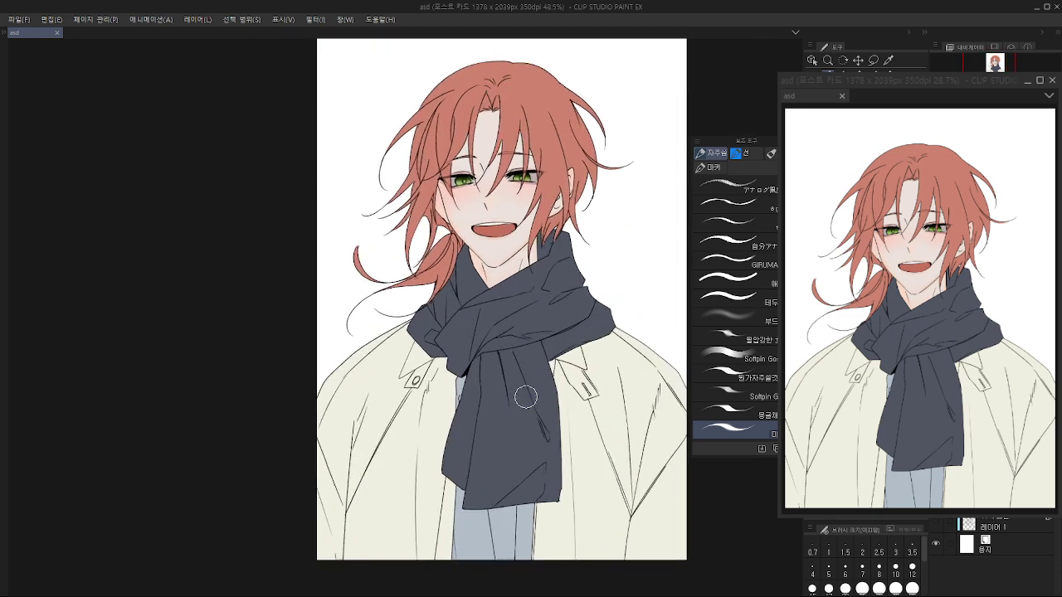
{"action": "scroll", "coordinate": [526, 397], "scroll_direction": "down", "scroll_amount": 1}
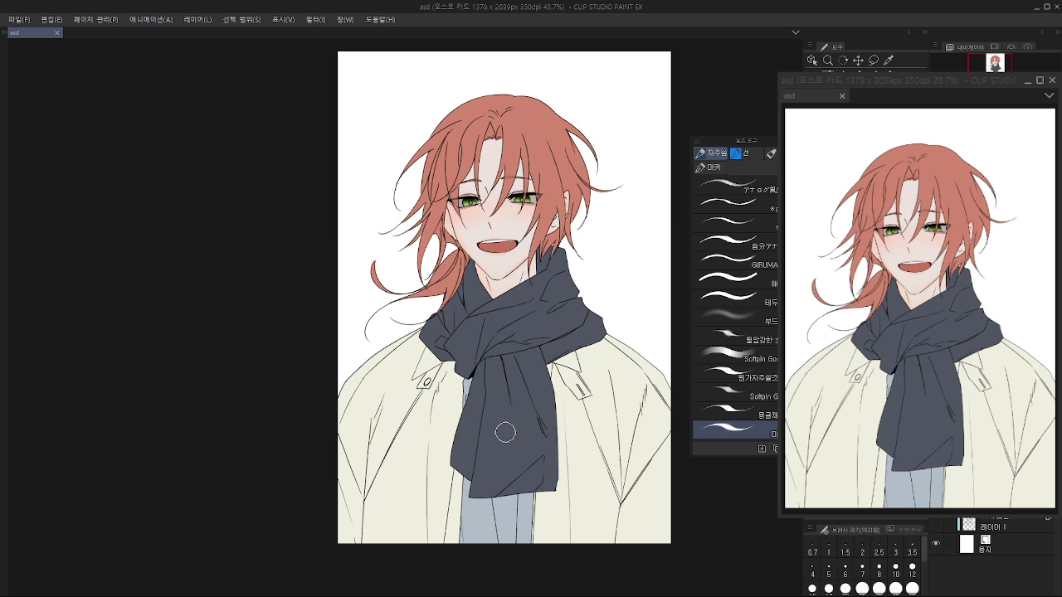
Step: Recolour the scarf to a greyer blue with hue -21, reduced saturation and lower luminosity, and save the file
{"action": "key", "text": "ctrl+u"}
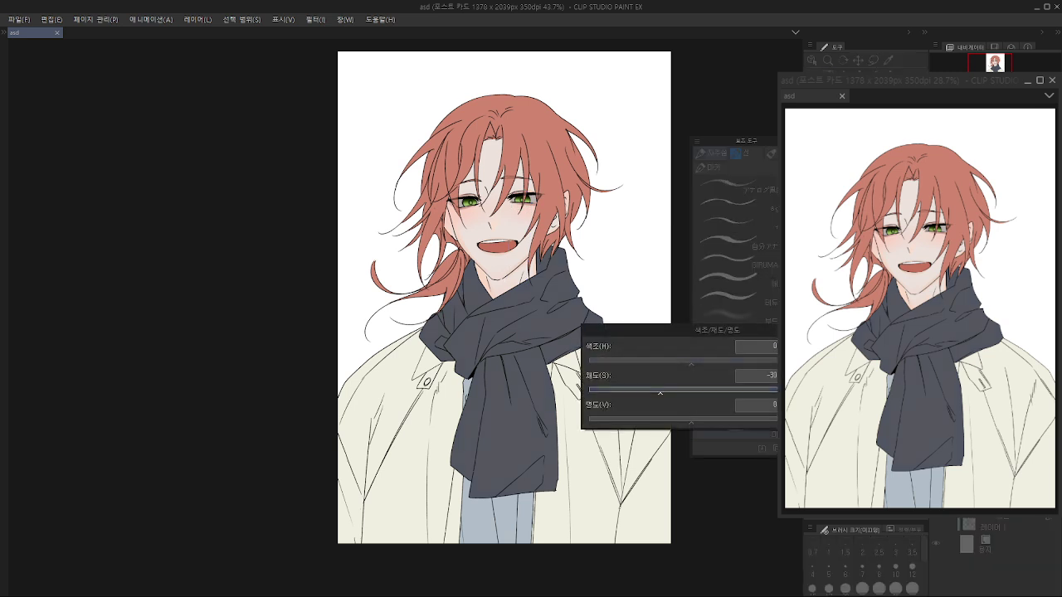
{"action": "left_click_drag", "start_coordinate": [691, 362], "coordinate": [640, 362]}
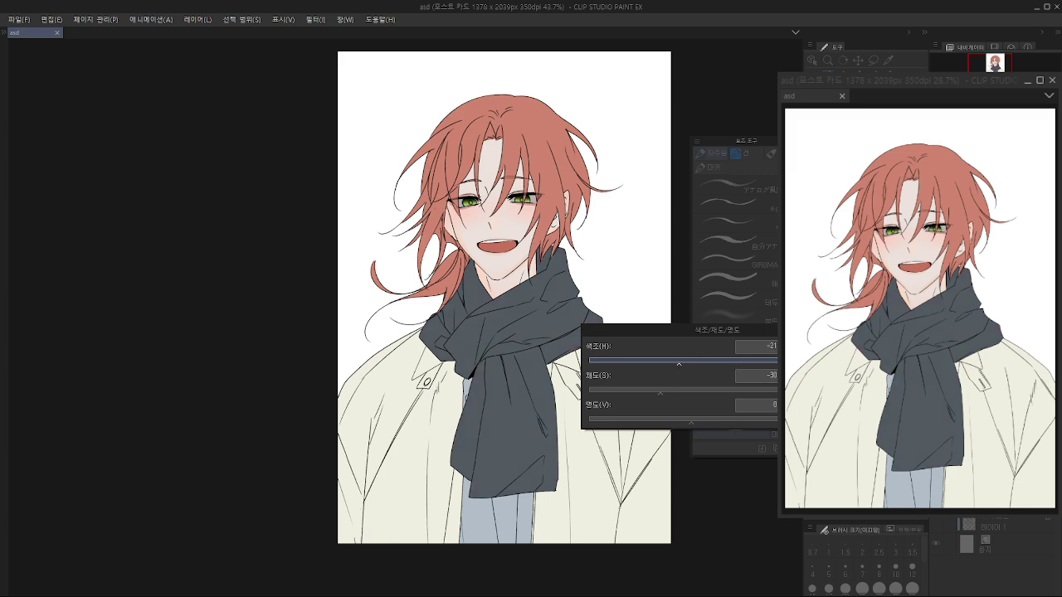
{"action": "mouse_move", "coordinate": [691, 421]}
{"action": "left_mouse_down"}
{"action": "mouse_move", "coordinate": [718, 420]}
{"action": "mouse_move", "coordinate": [680, 420]}
{"action": "left_mouse_up"}
{"action": "key", "text": "Return"}
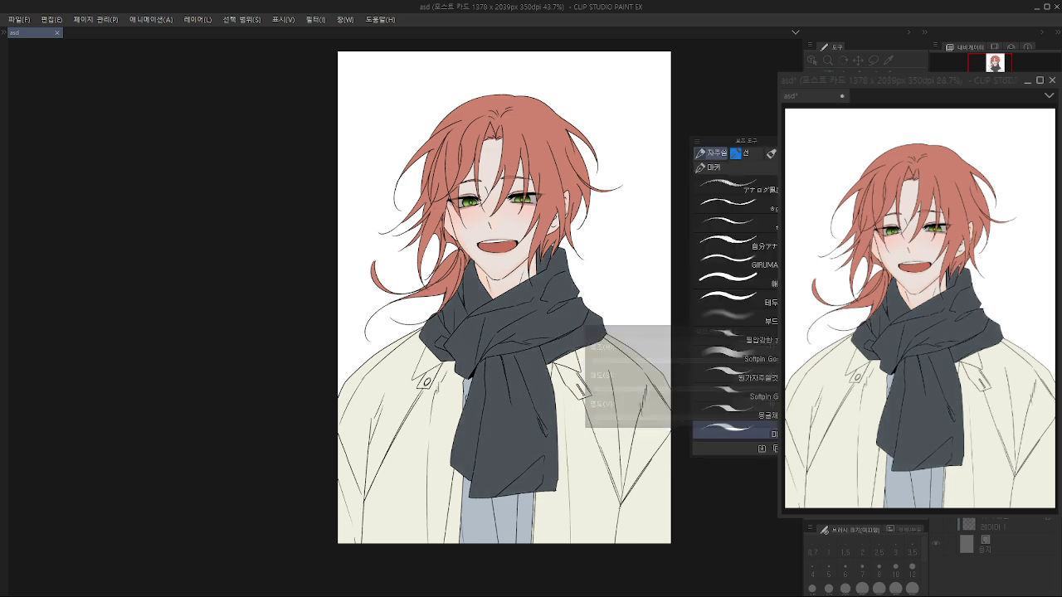
{"action": "scroll", "coordinate": [526, 320], "scroll_direction": "down", "scroll_amount": 1}
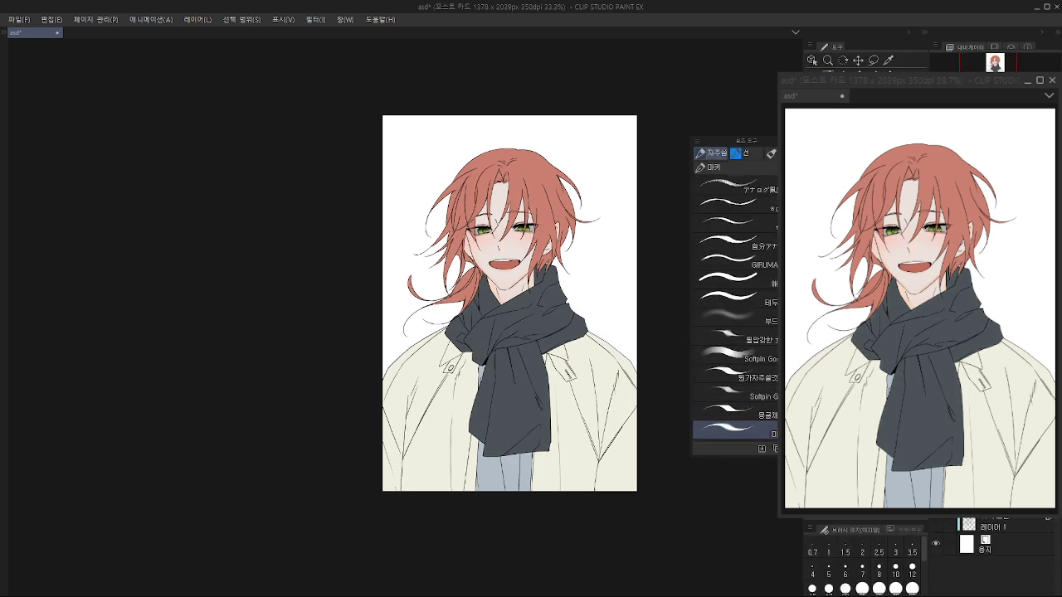
{"action": "key", "text": "ctrl+s"}
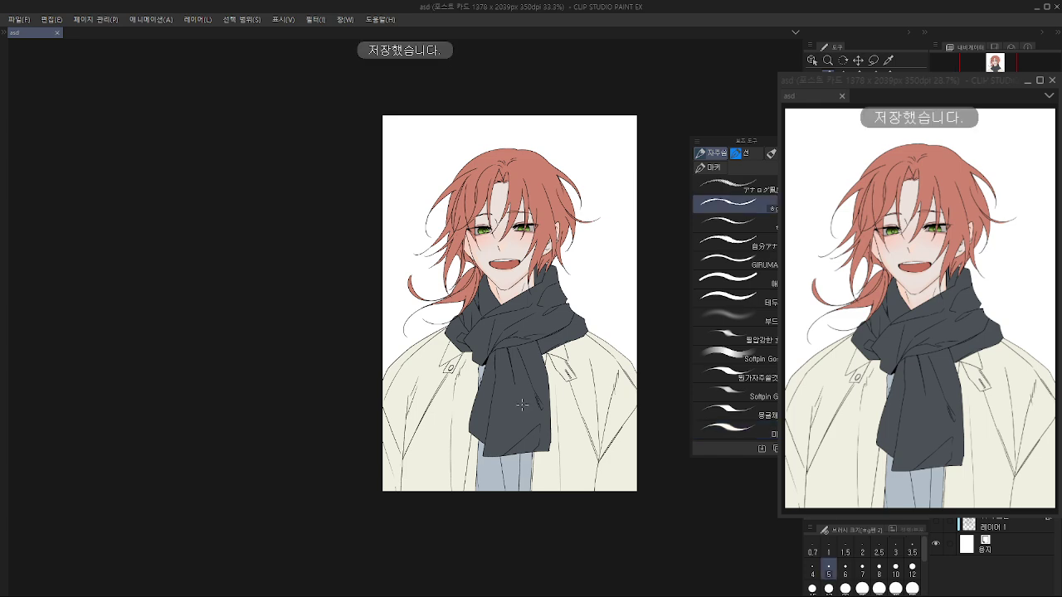
Step: Try blending a pale skin tone into the hair around the face with a greatly enlarged soft brush
{"action": "scroll", "coordinate": [501, 200], "scroll_direction": "up", "scroll_amount": 2}
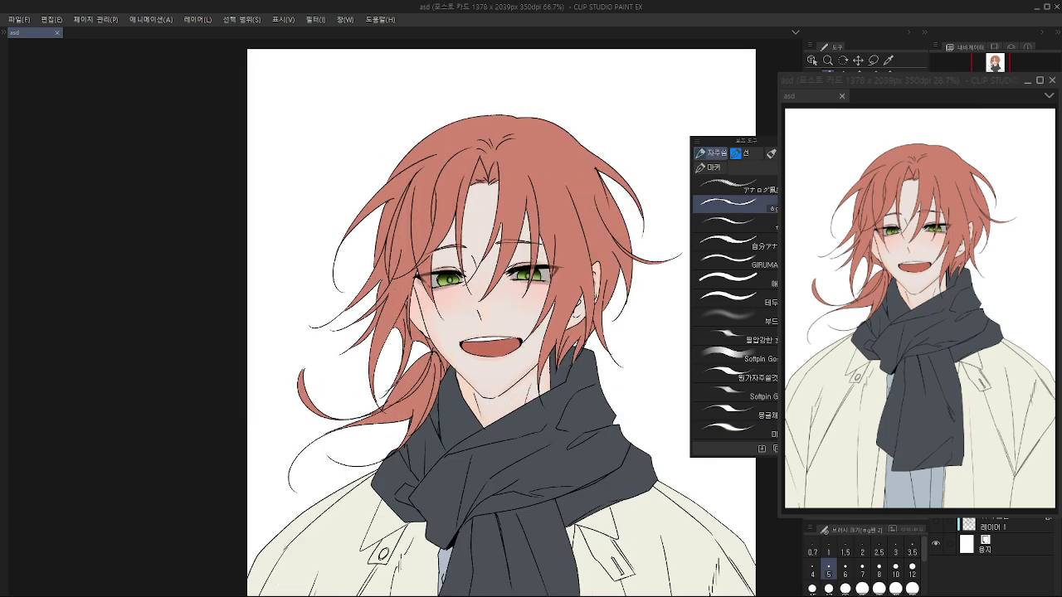
{"action": "left_click_drag", "start_coordinate": [501, 249], "coordinate": [513, 288]}
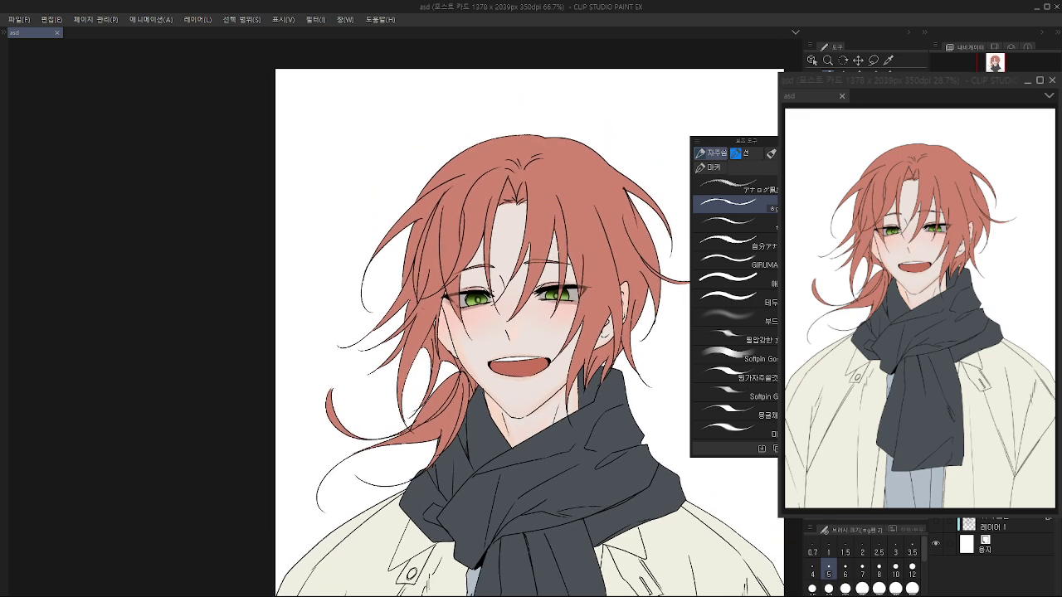
{"action": "left_click", "coordinate": [733, 318]}
{"action": "key", "text": "]"}
{"action": "key", "text": "]"}
{"action": "key", "text": "]"}
{"action": "key", "text": "]"}
{"action": "key", "text": "]"}
{"action": "key", "text": "]"}
{"action": "key", "text": "]"}
{"action": "key", "text": "]"}
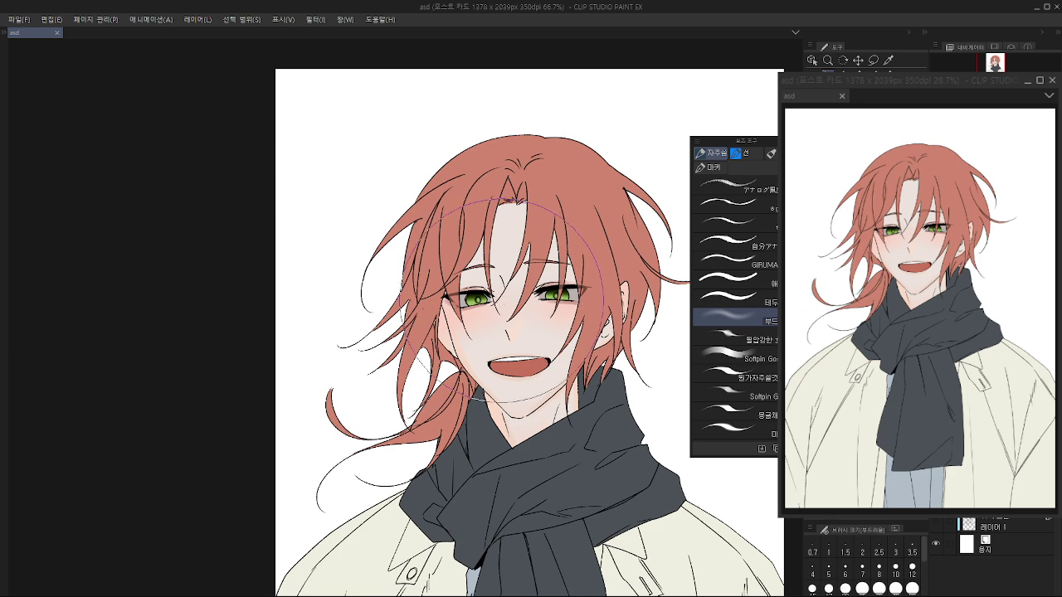
{"action": "mouse_move", "coordinate": [508, 318]}
{"action": "left_mouse_down"}
{"action": "mouse_move", "coordinate": [561, 357]}
{"action": "mouse_move", "coordinate": [540, 299]}
{"action": "mouse_move", "coordinate": [532, 303]}
{"action": "mouse_move", "coordinate": [552, 350]}
{"action": "mouse_move", "coordinate": [532, 298]}
{"action": "mouse_move", "coordinate": [544, 282]}
{"action": "mouse_move", "coordinate": [565, 349]}
{"action": "mouse_move", "coordinate": [507, 290]}
{"action": "mouse_move", "coordinate": [572, 365]}
{"action": "left_mouse_up"}
{"action": "key", "text": "ctrl+z"}
Step: Try further soft light strokes over the hair and the scarf, and undo them
{"action": "scroll", "coordinate": [580, 377], "scroll_direction": "down", "scroll_amount": 2}
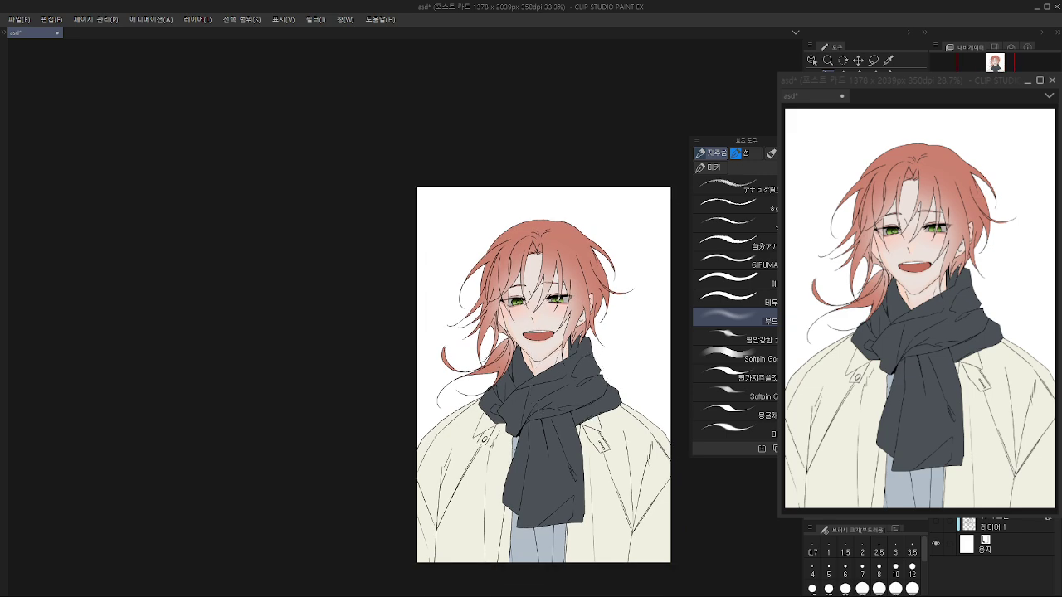
{"action": "scroll", "coordinate": [569, 427], "scroll_direction": "up", "scroll_amount": 1}
{"action": "key", "text": "ctrl+z"}
{"action": "mouse_move", "coordinate": [540, 254]}
{"action": "left_mouse_down"}
{"action": "mouse_move", "coordinate": [539, 225]}
{"action": "mouse_move", "coordinate": [545, 284]}
{"action": "mouse_move", "coordinate": [498, 278]}
{"action": "left_mouse_up"}
{"action": "left_click_drag", "start_coordinate": [577, 333], "coordinate": [580, 303]}
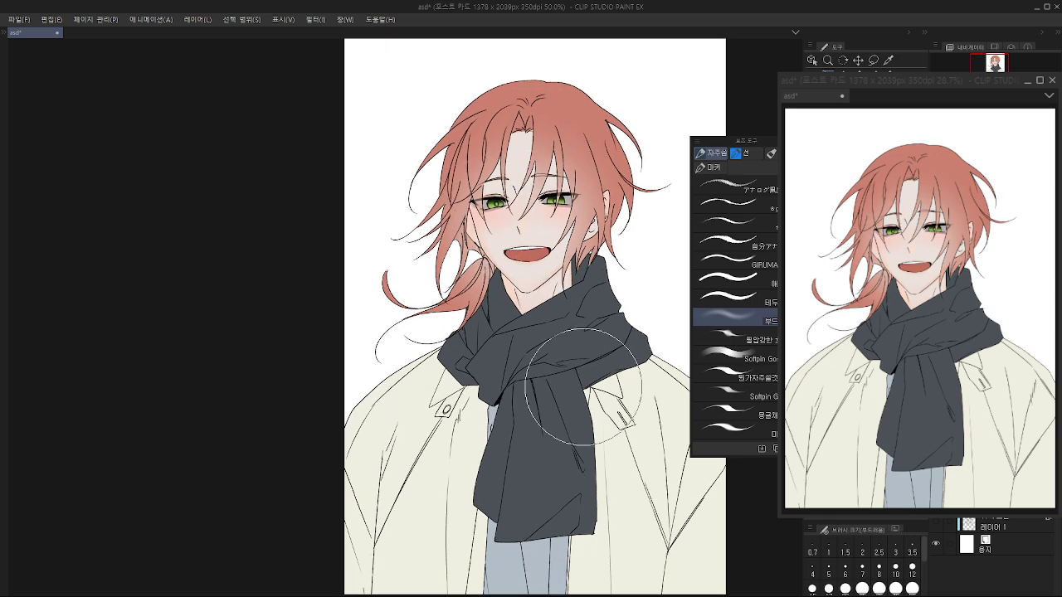
{"action": "key", "text": "ctrl+z"}
{"action": "key", "text": "ctrl+z"}
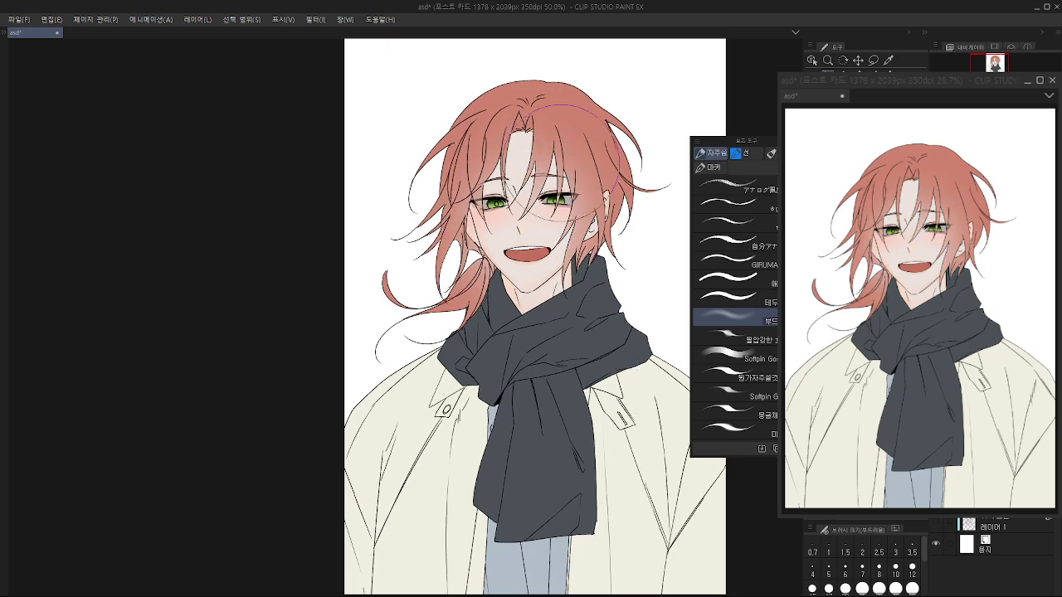
{"action": "left_click_drag", "start_coordinate": [576, 125], "coordinate": [585, 190]}
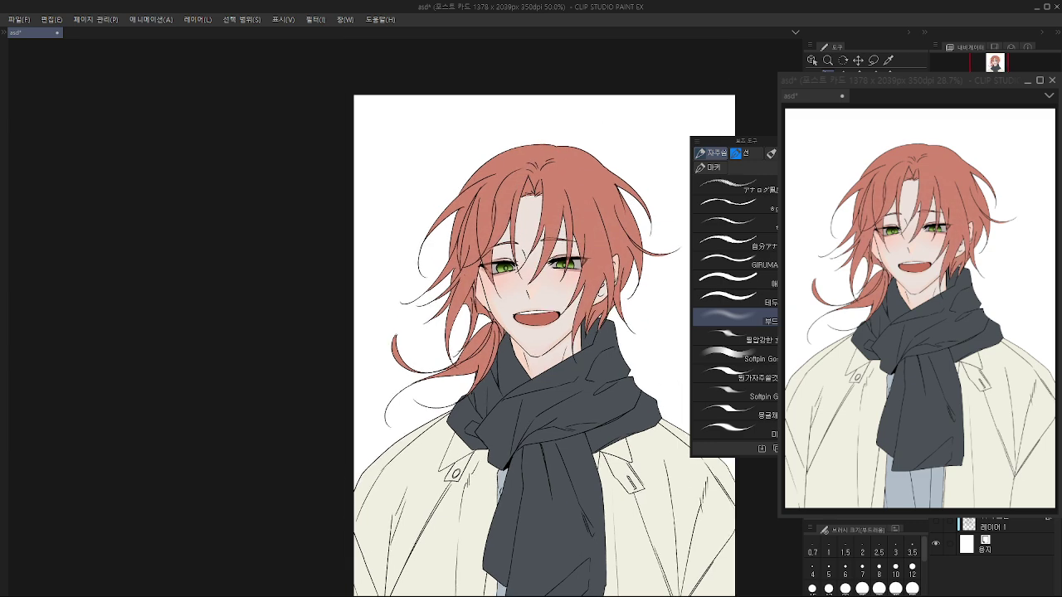
Step: Paint a band of peach highlights across the bangs with the highlight curve brush, undoing unsuitable strokes
{"action": "left_click", "coordinate": [734, 411]}
{"action": "left_click", "coordinate": [711, 168]}
{"action": "left_click", "coordinate": [734, 197]}
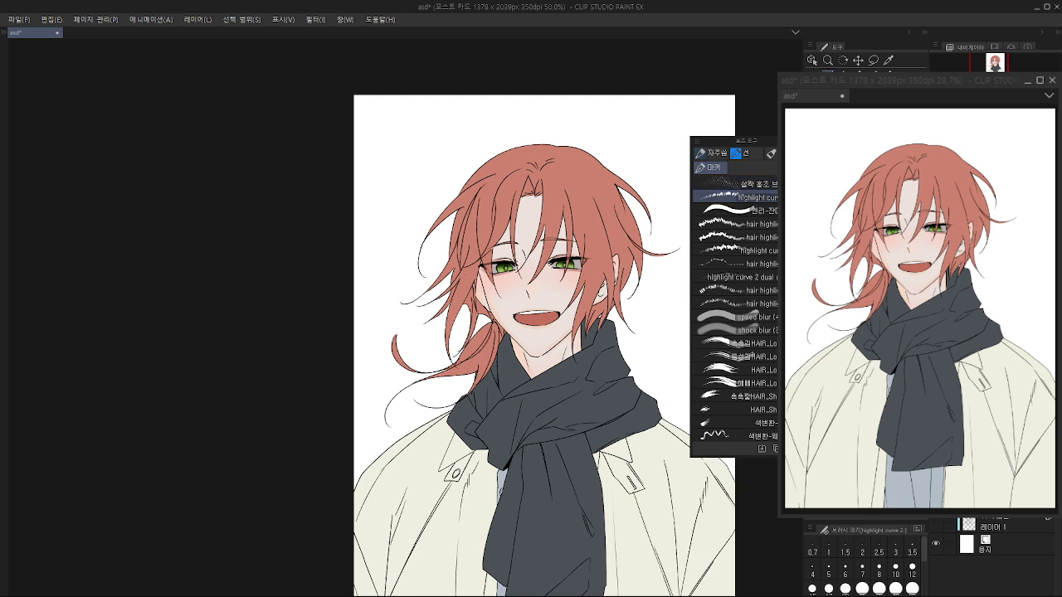
{"action": "left_click_drag", "start_coordinate": [491, 196], "coordinate": [595, 193]}
{"action": "key", "text": "ctrl+z"}
{"action": "left_click_drag", "start_coordinate": [471, 201], "coordinate": [596, 202]}
{"action": "key", "text": "ctrl+z"}
{"action": "left_click_drag", "start_coordinate": [469, 204], "coordinate": [603, 190]}
{"action": "left_click", "coordinate": [543, 226]}
{"action": "key", "text": "ctrl+z"}
{"action": "left_click_drag", "start_coordinate": [469, 196], "coordinate": [595, 196]}
{"action": "left_click", "coordinate": [540, 225]}
{"action": "key", "text": "ctrl+z"}
{"action": "left_click_drag", "start_coordinate": [470, 204], "coordinate": [599, 187]}
{"action": "left_click", "coordinate": [543, 224]}
Step: Blend a pale skin tone into the bangs, side strands and ponytail around the face with the large soft brush
{"action": "left_click", "coordinate": [712, 154]}
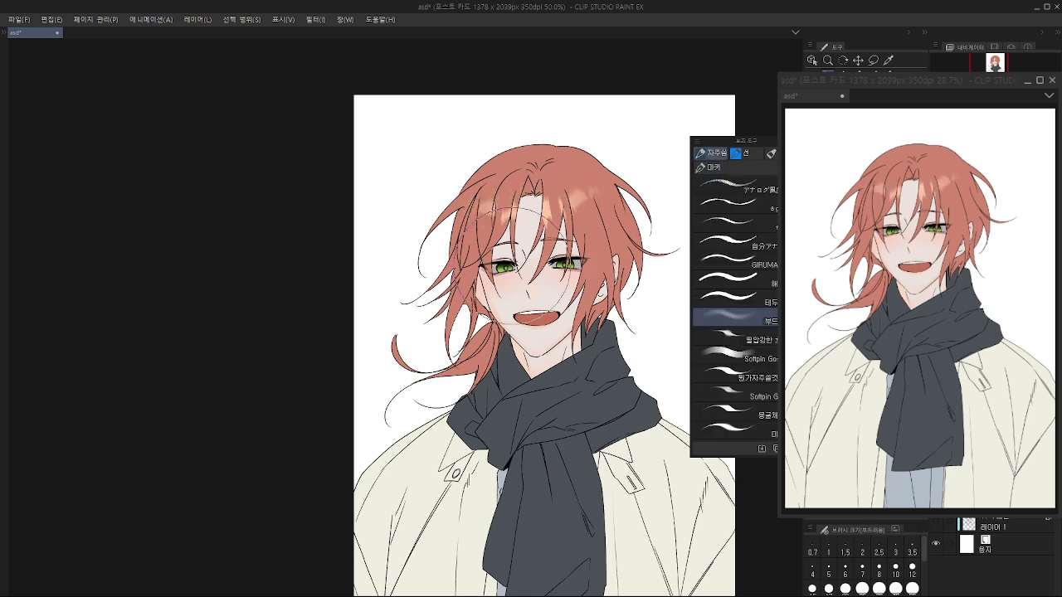
{"action": "mouse_move", "coordinate": [515, 265]}
{"action": "left_mouse_down"}
{"action": "mouse_move", "coordinate": [554, 263]}
{"action": "mouse_move", "coordinate": [557, 277]}
{"action": "mouse_move", "coordinate": [523, 292]}
{"action": "left_mouse_up"}
{"action": "key", "text": "ctrl+z"}
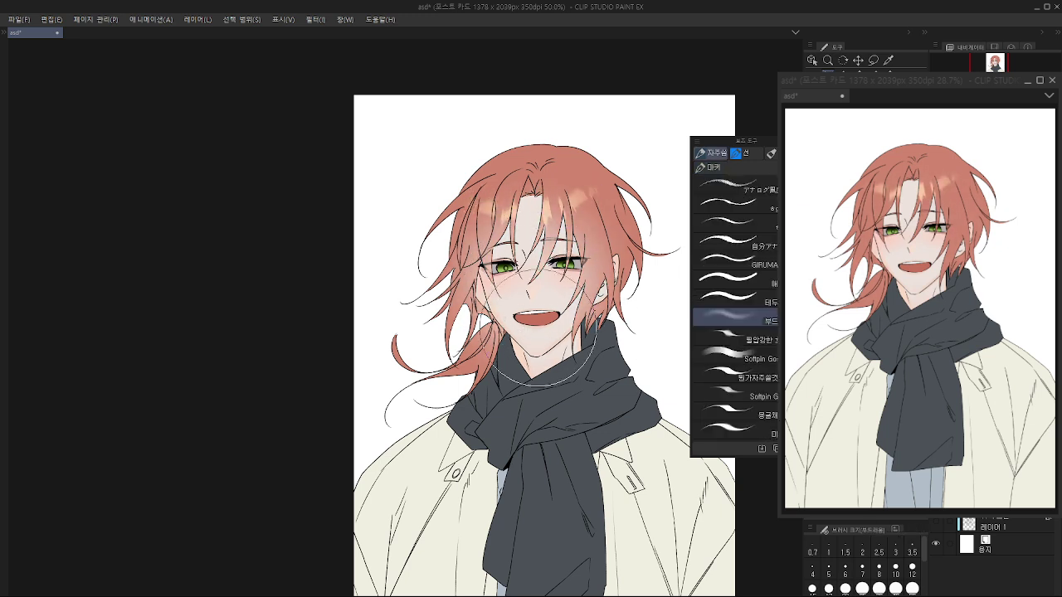
{"action": "left_click_drag", "start_coordinate": [568, 408], "coordinate": [545, 337]}
{"action": "scroll", "coordinate": [577, 335], "scroll_direction": "down", "scroll_amount": 1}
{"action": "left_click_drag", "start_coordinate": [588, 385], "coordinate": [588, 352]}
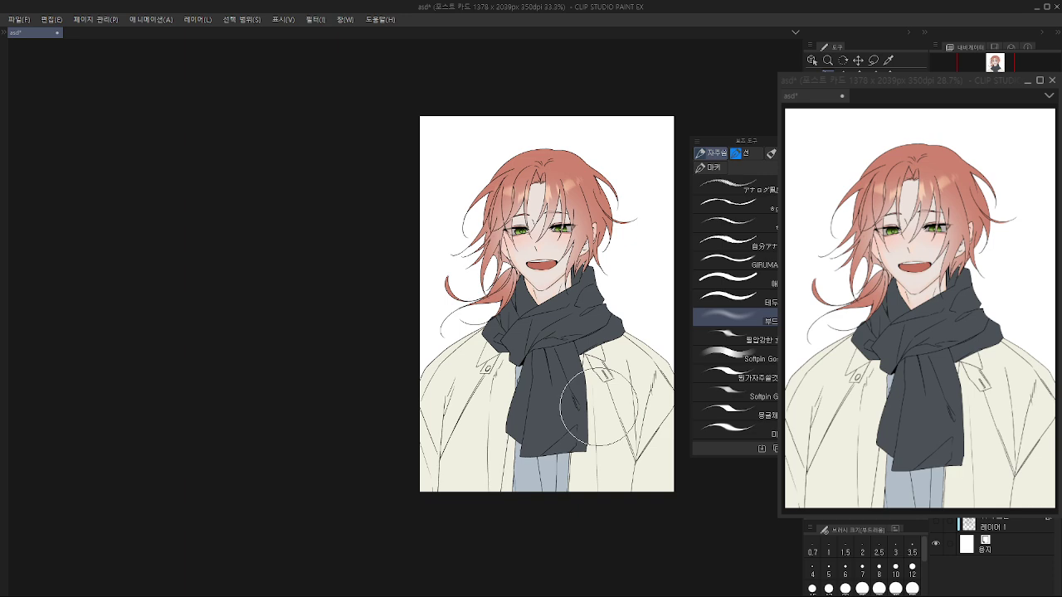
{"action": "scroll", "coordinate": [581, 282], "scroll_direction": "up", "scroll_amount": 1}
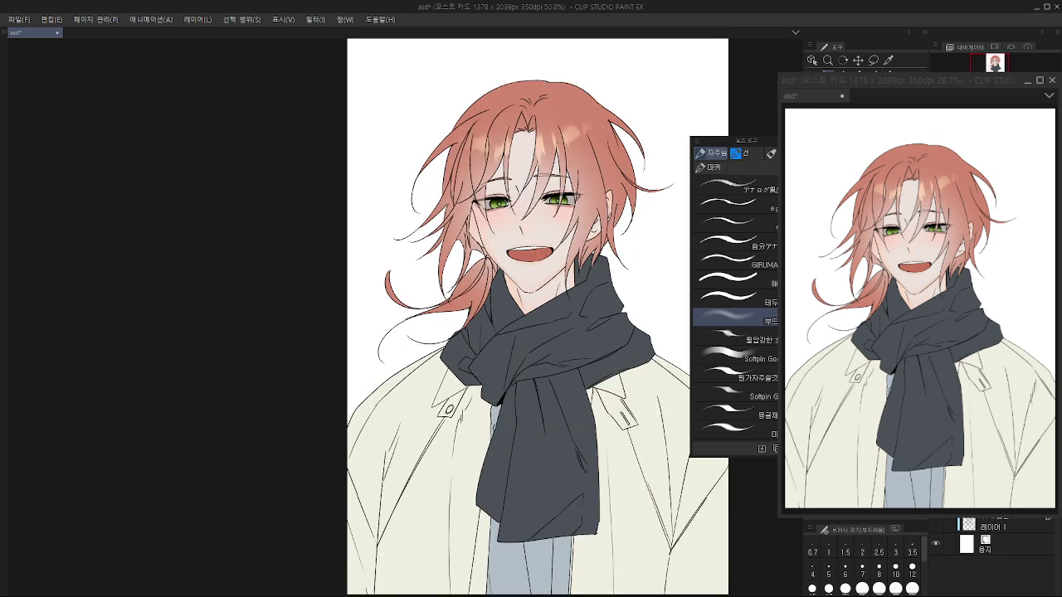
{"action": "left_click_drag", "start_coordinate": [589, 330], "coordinate": [584, 328]}
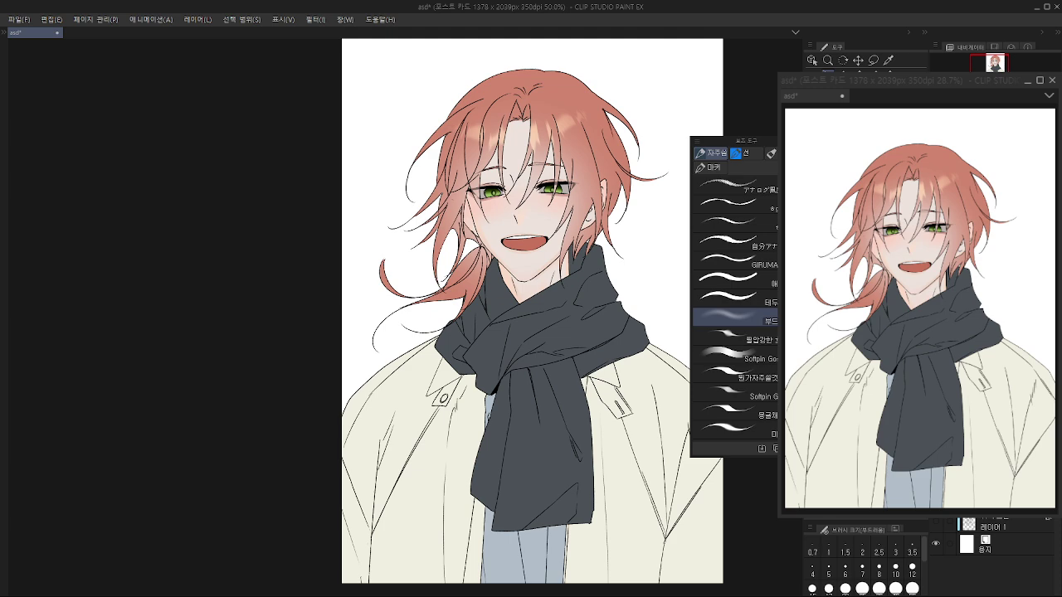
{"action": "left_click_drag", "start_coordinate": [545, 276], "coordinate": [548, 336]}
{"action": "scroll", "coordinate": [548, 336], "scroll_direction": "up", "scroll_amount": 1}
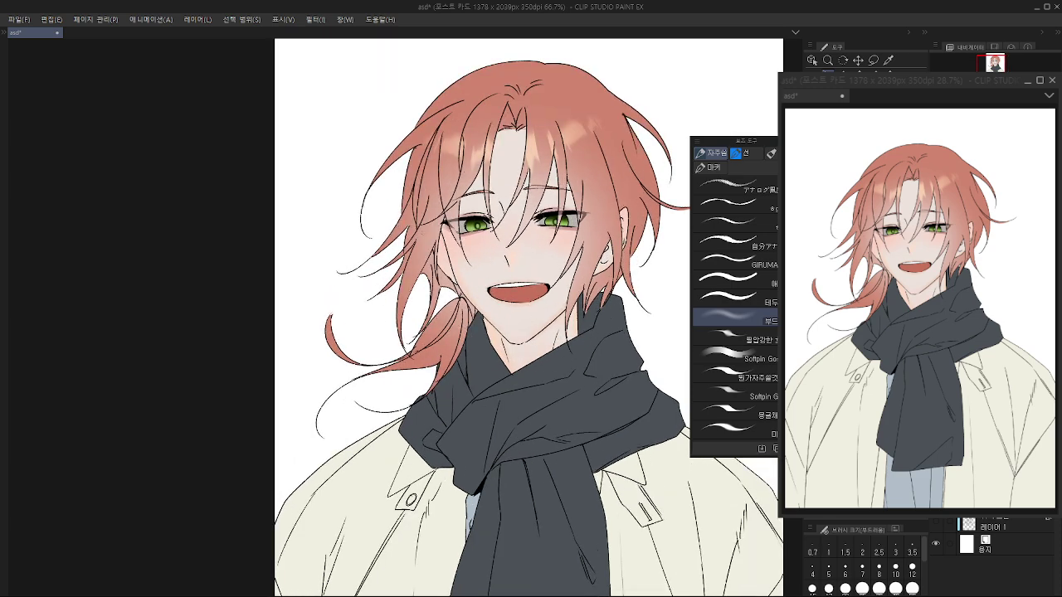
{"action": "key", "text": "b"}
{"action": "key", "text": "b"}
{"action": "key", "text": "p"}
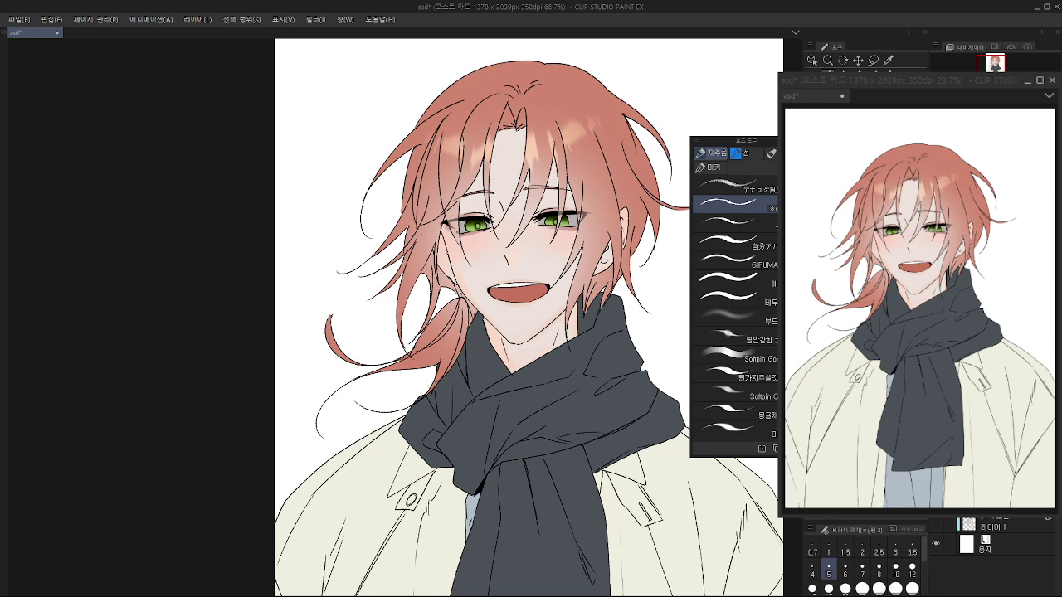
{"action": "key", "text": "b"}
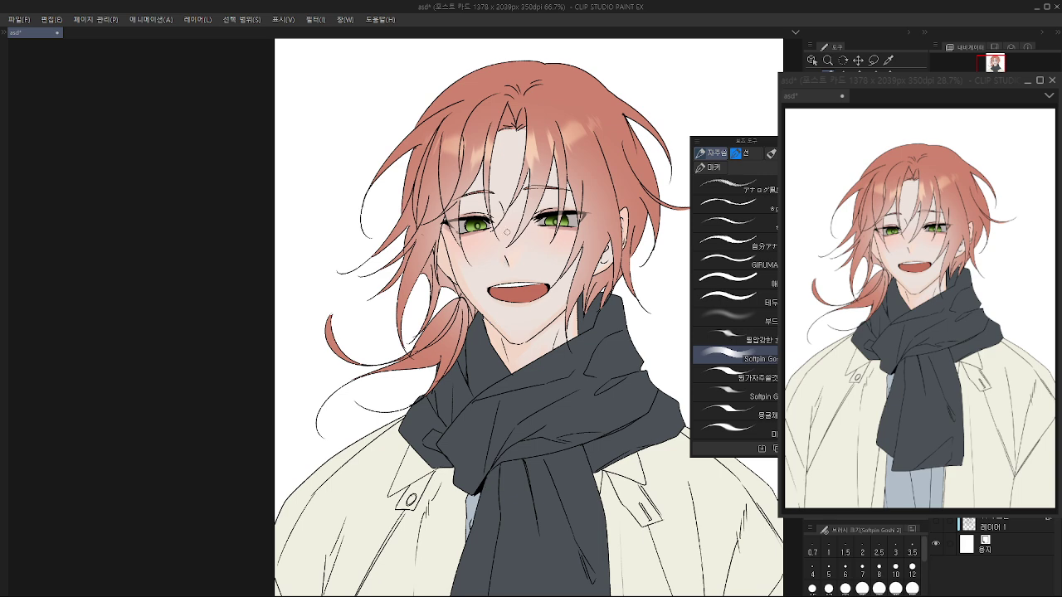
{"action": "scroll", "coordinate": [568, 312], "scroll_direction": "down", "scroll_amount": 2}
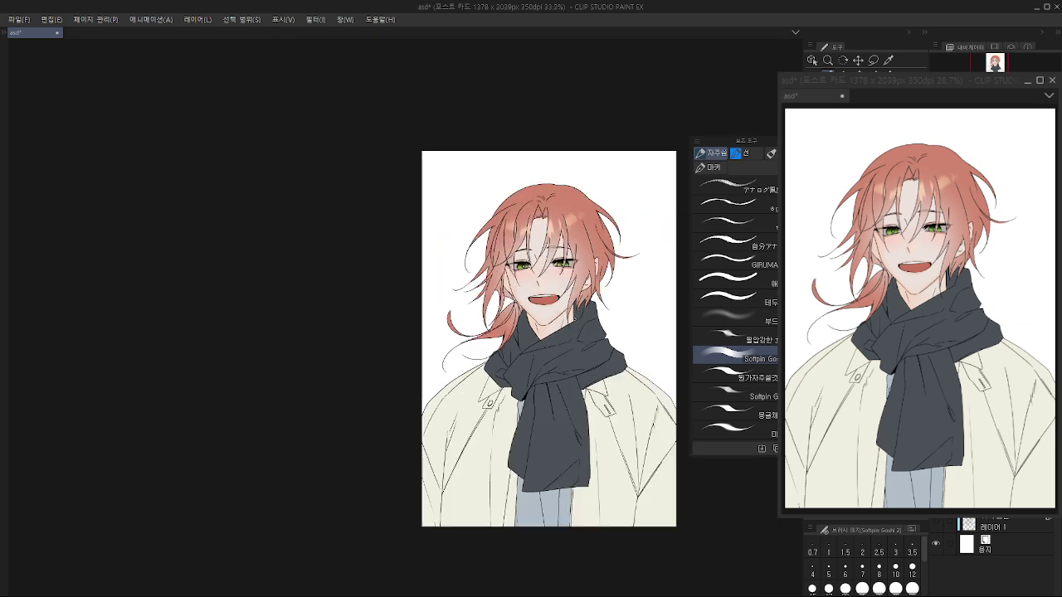
Step: Apply a soft beige gradient over the cream coat, fading upward from its lower edge
{"action": "scroll", "coordinate": [569, 314], "scroll_direction": "up", "scroll_amount": 2}
{"action": "scroll", "coordinate": [585, 328], "scroll_direction": "down", "scroll_amount": 2}
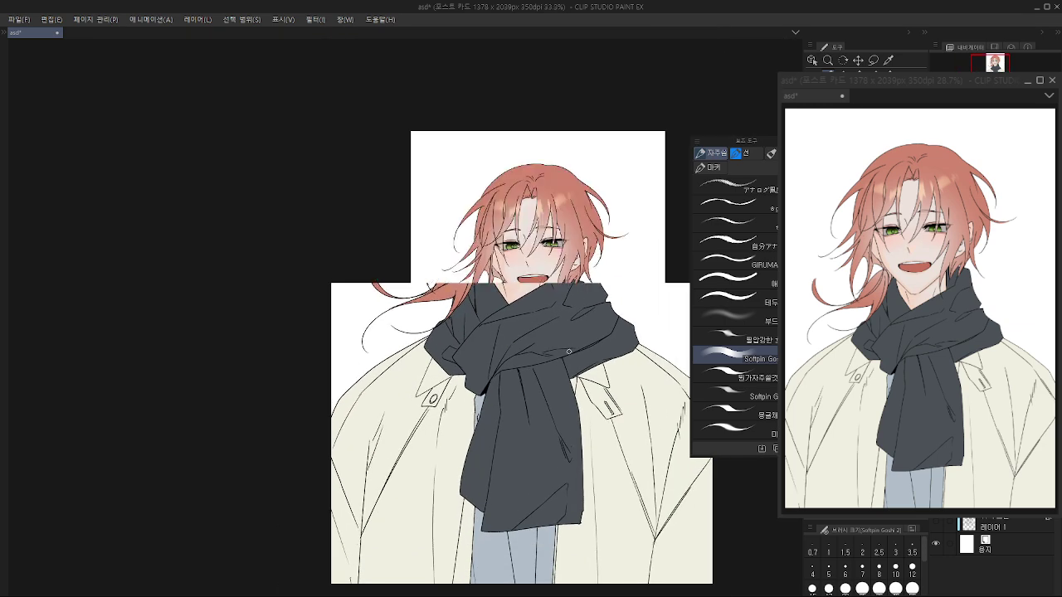
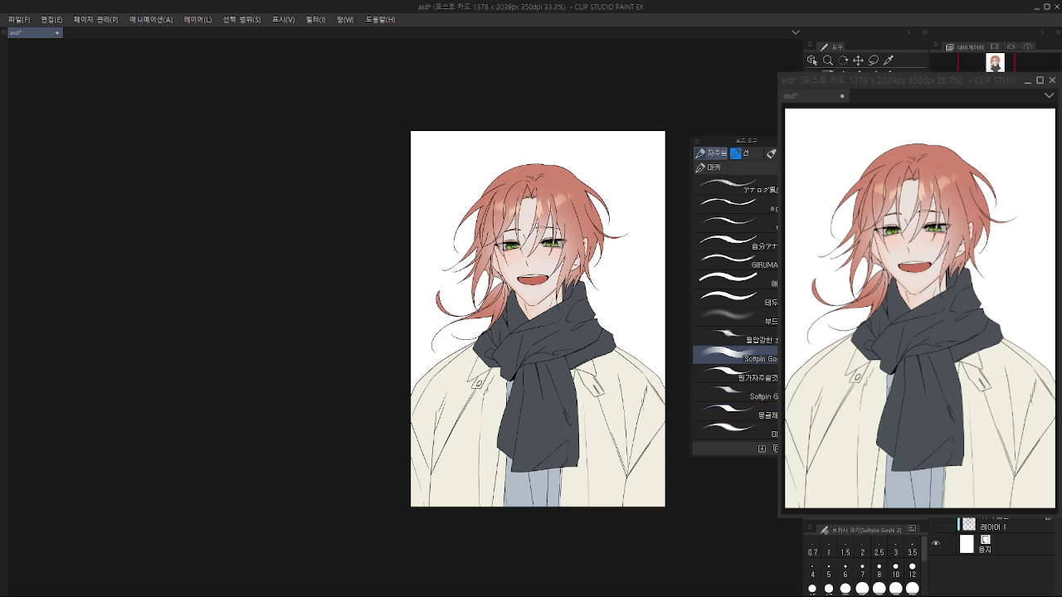
{"action": "key", "text": "g"}
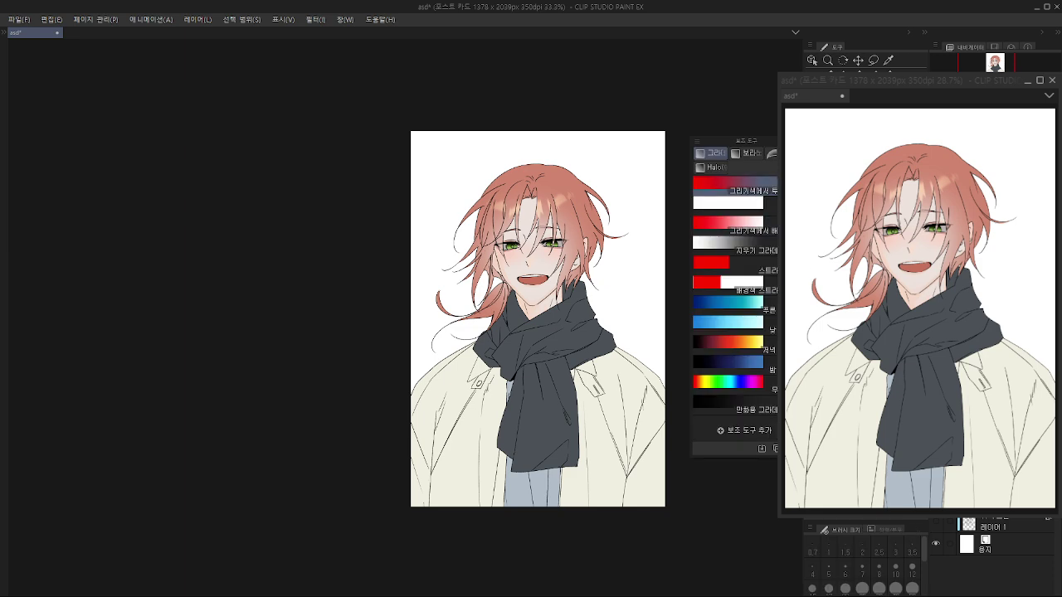
{"action": "left_click_drag", "start_coordinate": [546, 510], "coordinate": [546, 408]}
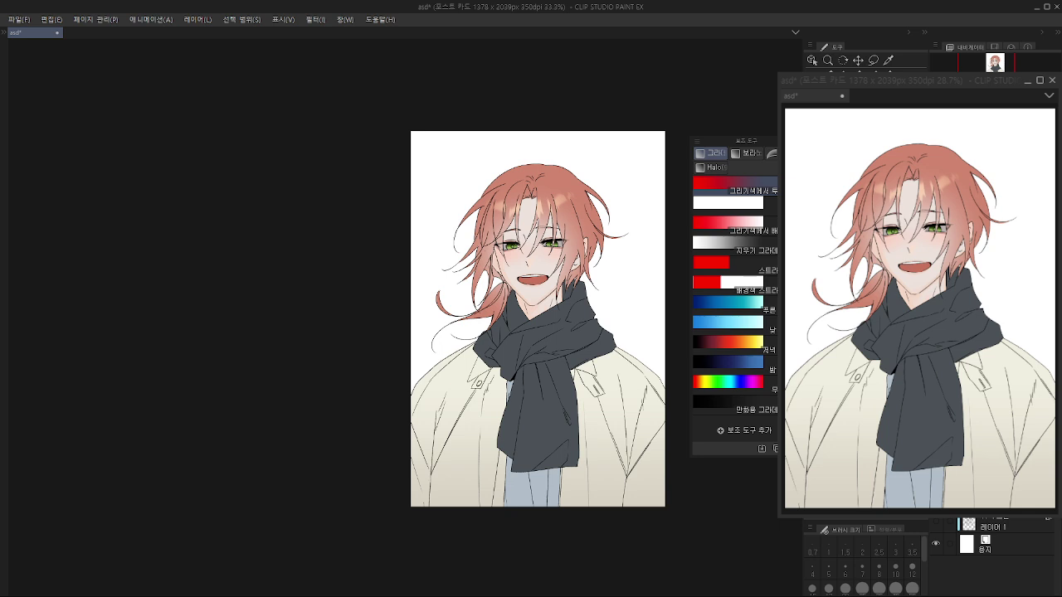
Step: Try pale yellow highlight strokes on the left-hand coat front with different brushes, undoing them
{"action": "key", "text": "p"}
{"action": "left_click_drag", "start_coordinate": [484, 400], "coordinate": [471, 493]}
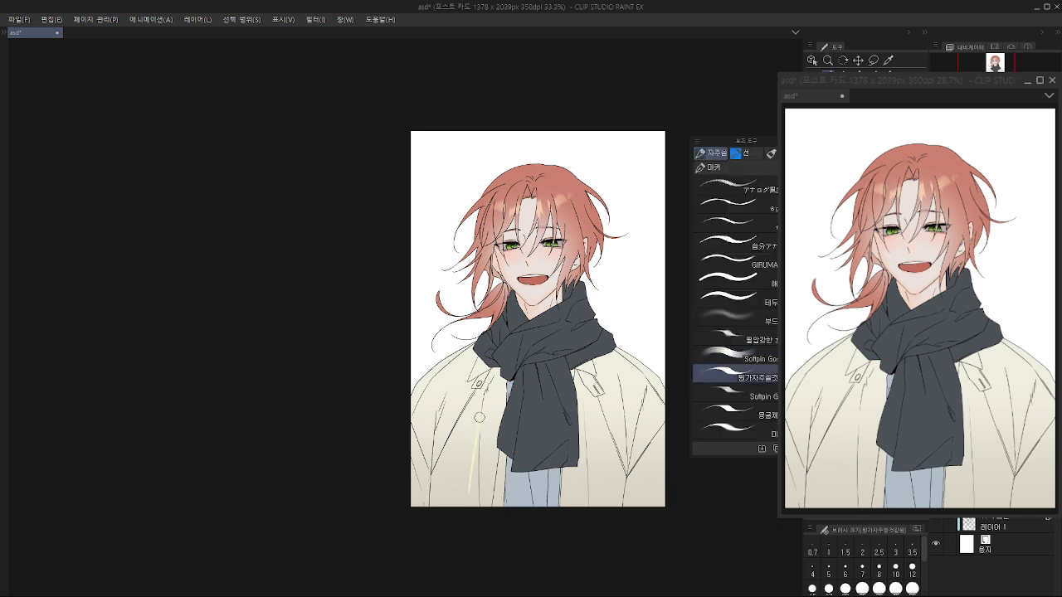
{"action": "key", "text": "ctrl+z"}
{"action": "key", "text": "."}
{"action": "left_click_drag", "start_coordinate": [483, 388], "coordinate": [468, 464]}
{"action": "key", "text": "ctrl+z"}
{"action": "key", "text": "comma"}
{"action": "key", "text": "comma"}
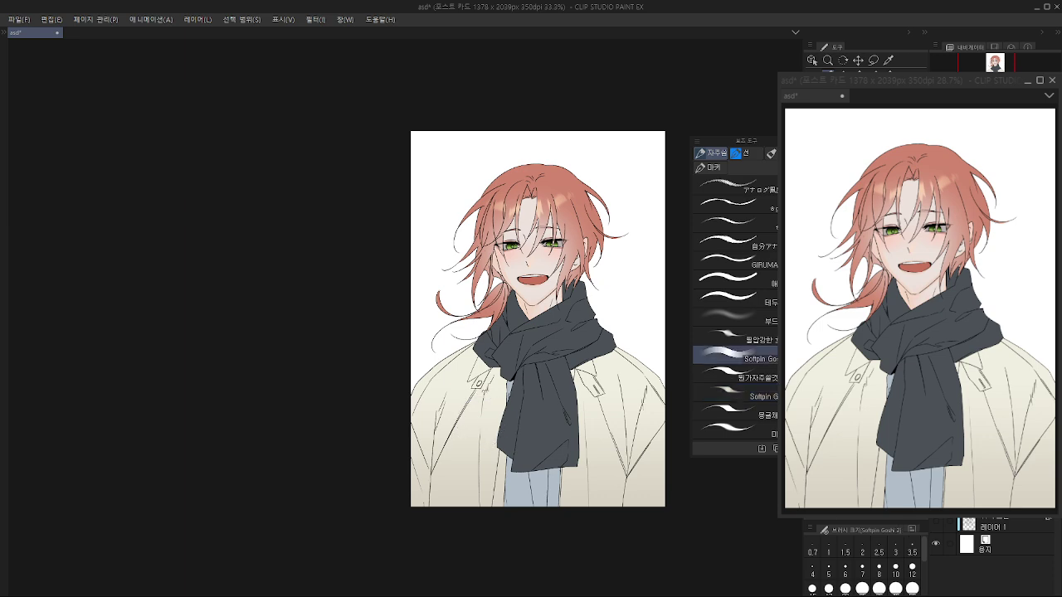
{"action": "left_click_drag", "start_coordinate": [478, 422], "coordinate": [471, 478]}
{"action": "key", "text": "ctrl+z"}
{"action": "key", "text": "ctrl+z"}
{"action": "left_click_drag", "start_coordinate": [484, 407], "coordinate": [474, 481]}
{"action": "key", "text": "ctrl+z"}
Step: Paint pale yellow highlights along the shoulder and front folds on the right-hand side of the coat, undoing unsuitable strokes
{"action": "left_click_drag", "start_coordinate": [480, 414], "coordinate": [482, 417]}
{"action": "mouse_move", "coordinate": [618, 352]}
{"action": "left_mouse_down"}
{"action": "mouse_move", "coordinate": [663, 386]}
{"action": "mouse_move", "coordinate": [628, 464]}
{"action": "mouse_move", "coordinate": [663, 438]}
{"action": "mouse_move", "coordinate": [601, 398]}
{"action": "left_mouse_up"}
{"action": "key", "text": "ctrl+z"}
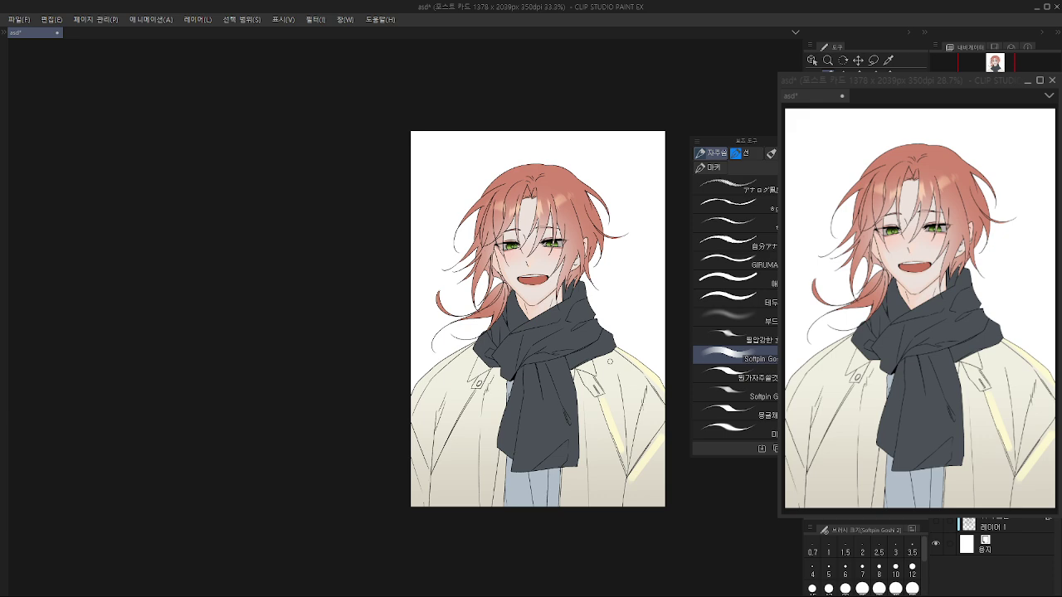
{"action": "mouse_move", "coordinate": [611, 361]}
{"action": "left_mouse_down"}
{"action": "mouse_move", "coordinate": [621, 395]}
{"action": "mouse_move", "coordinate": [591, 507]}
{"action": "left_mouse_up"}
{"action": "key", "text": "ctrl+z"}
{"action": "left_click_drag", "start_coordinate": [586, 418], "coordinate": [595, 518]}
{"action": "key", "text": "ctrl+z"}
{"action": "left_click_drag", "start_coordinate": [587, 415], "coordinate": [594, 509]}
{"action": "key", "text": "ctrl+z"}
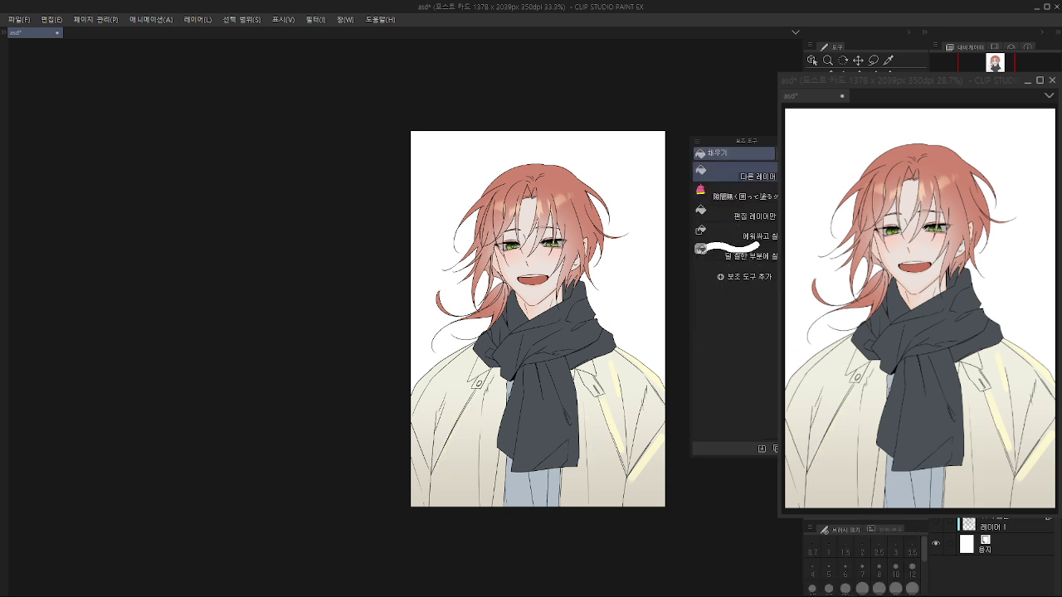
Step: Add pale yellow highlights to the shoulder edge, sleeve folds and front seam on the left-hand side of the coat with the enclosed-area fill tool
{"action": "key", "text": "g"}
{"action": "left_click_drag", "start_coordinate": [471, 402], "coordinate": [436, 468]}
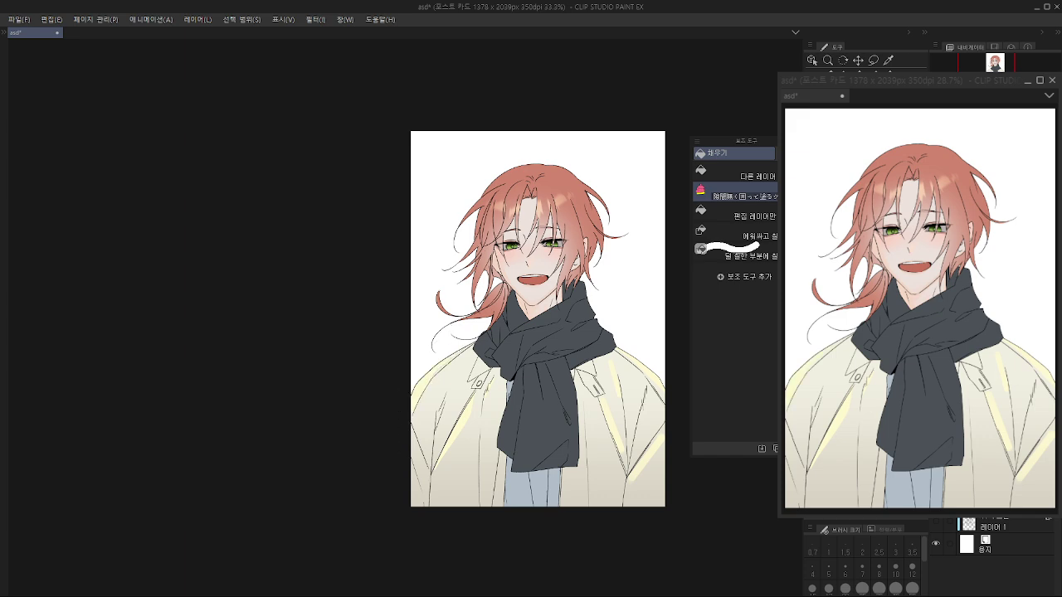
{"action": "left_click", "coordinate": [432, 427]}
{"action": "left_click", "coordinate": [446, 389]}
{"action": "key", "text": "b"}
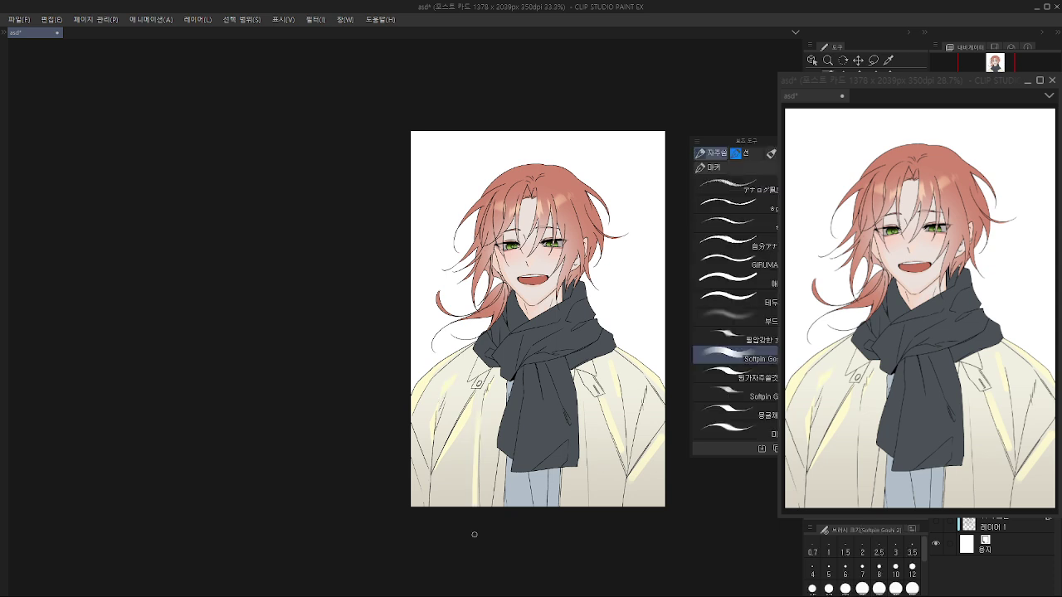
Step: Paint a straight vertical pale yellow highlight down the left-hand coat front, undoing the extra stroke beside the scarf
{"action": "left_click", "coordinate": [475, 516], "text": "shift"}
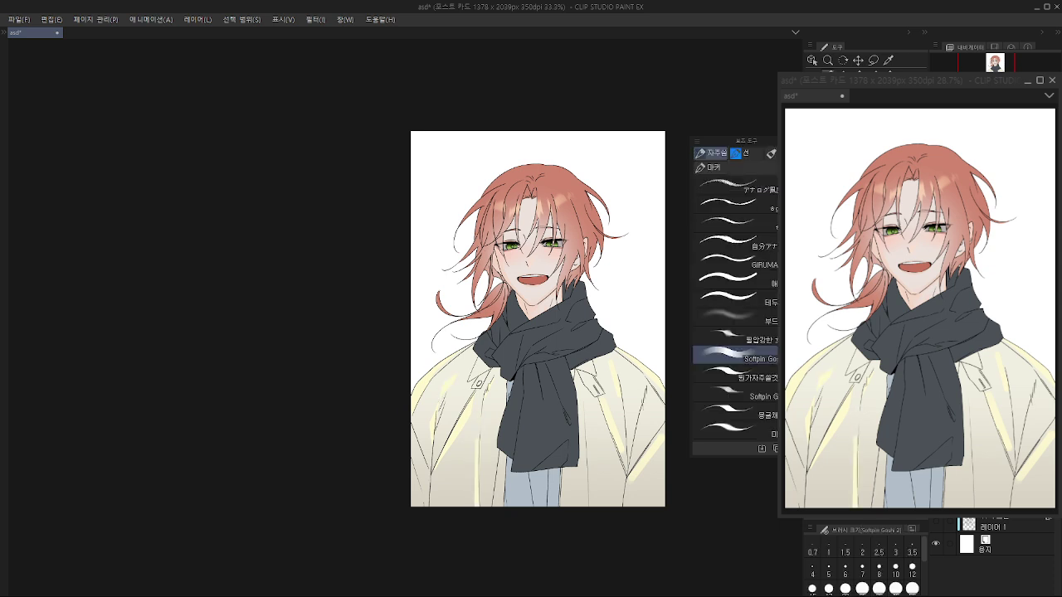
{"action": "left_click_drag", "start_coordinate": [584, 482], "coordinate": [577, 510]}
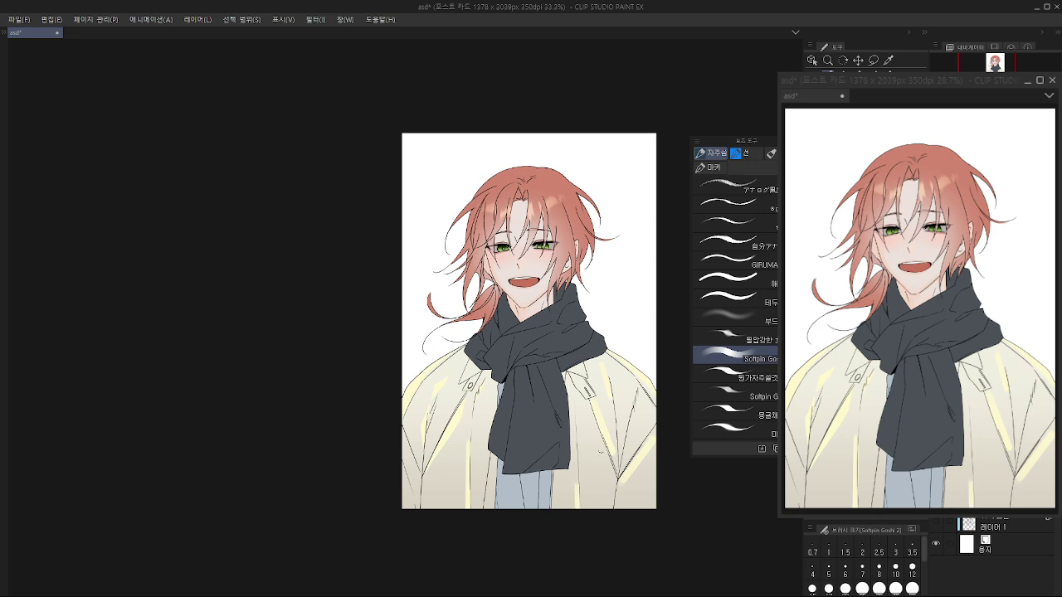
{"action": "key", "text": "ctrl+z"}
{"action": "scroll", "coordinate": [601, 370], "scroll_direction": "down", "scroll_amount": 4}
{"action": "scroll", "coordinate": [579, 370], "scroll_direction": "up", "scroll_amount": 3}
{"action": "left_click_drag", "start_coordinate": [532, 473], "coordinate": [533, 425]}
{"action": "scroll", "coordinate": [533, 425], "scroll_direction": "up", "scroll_amount": 1}
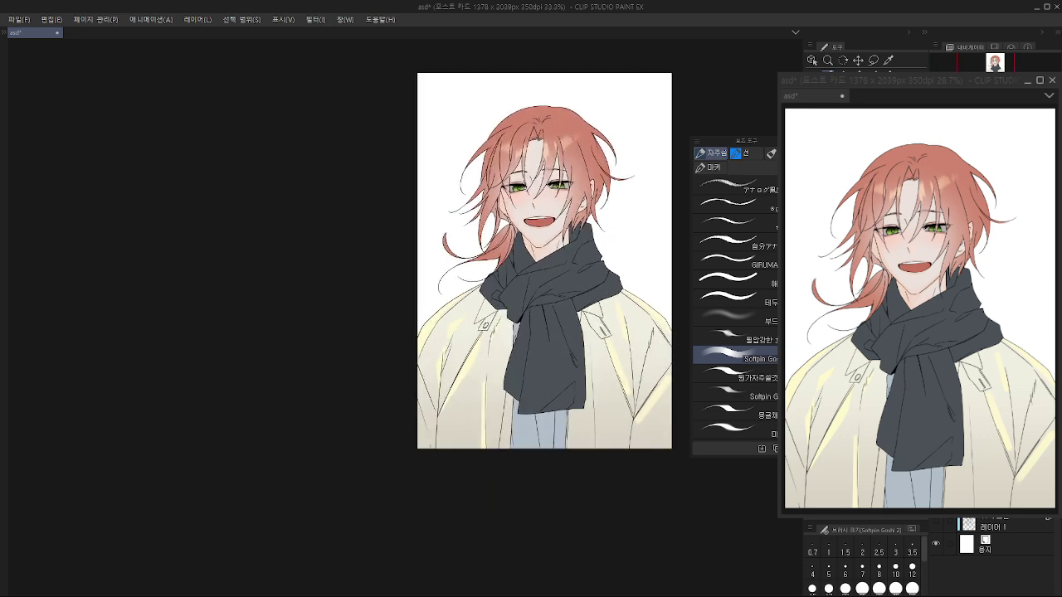
{"action": "scroll", "coordinate": [543, 432], "scroll_direction": "up", "scroll_amount": 1}
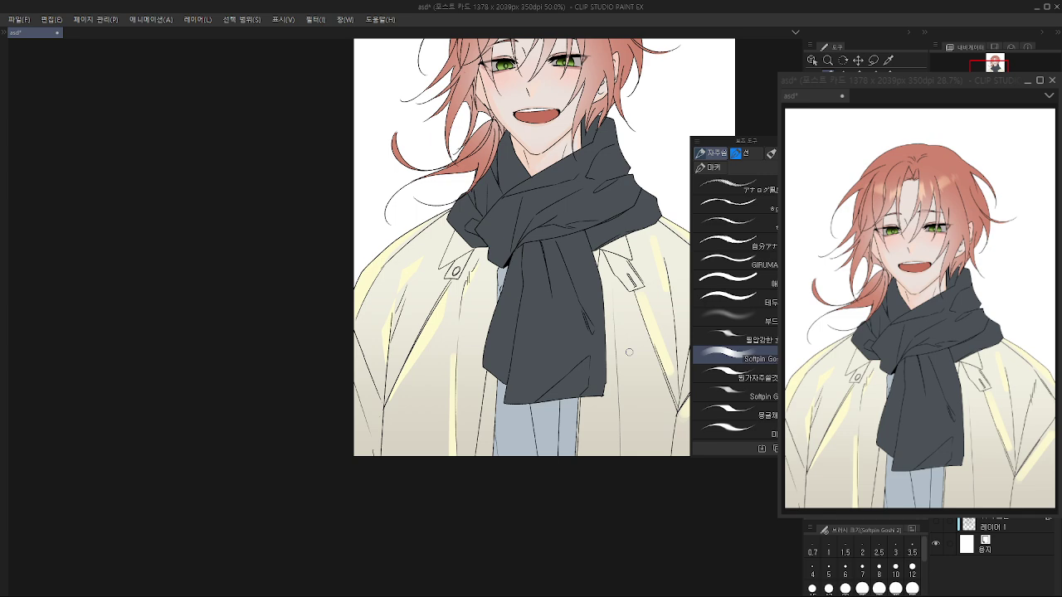
Step: Paint a pale blue highlight stripe on the light blue shirt below the scarf with the Softpin Goshi 2 brush
{"action": "key", "text": "period"}
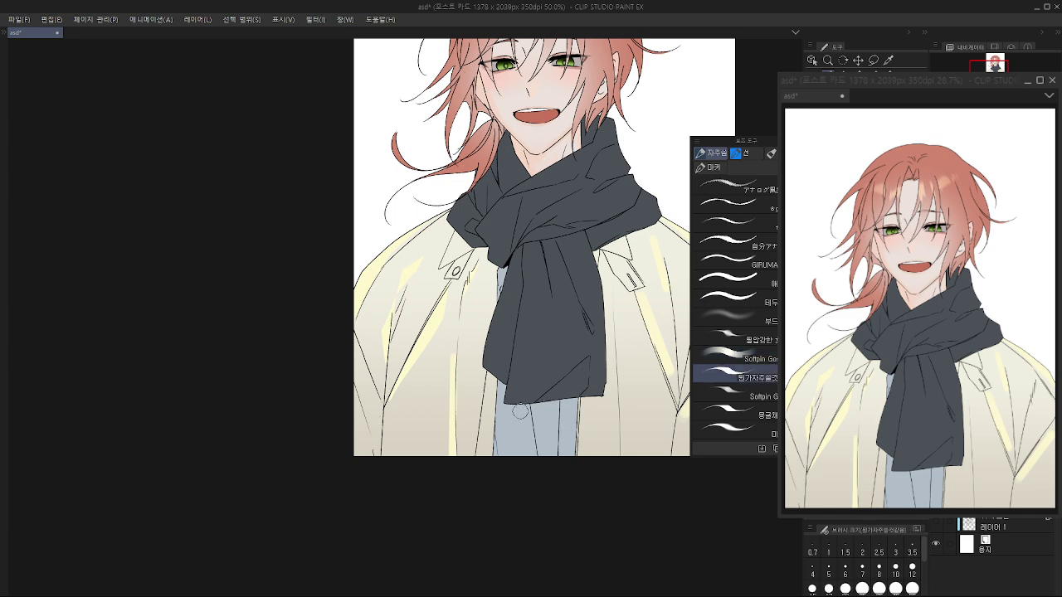
{"action": "key", "text": "period"}
{"action": "key", "text": "comma"}
{"action": "key", "text": "comma"}
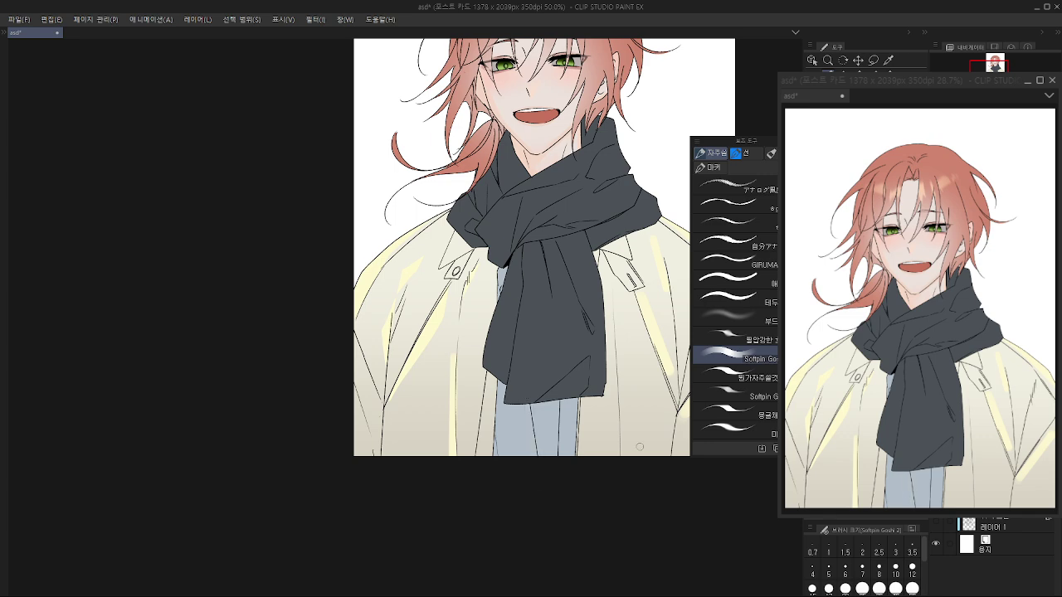
{"action": "key", "text": "ctrl+z"}
{"action": "left_click_drag", "start_coordinate": [527, 378], "coordinate": [538, 489]}
{"action": "key", "text": "ctrl+z"}
{"action": "key", "text": "ctrl+z"}
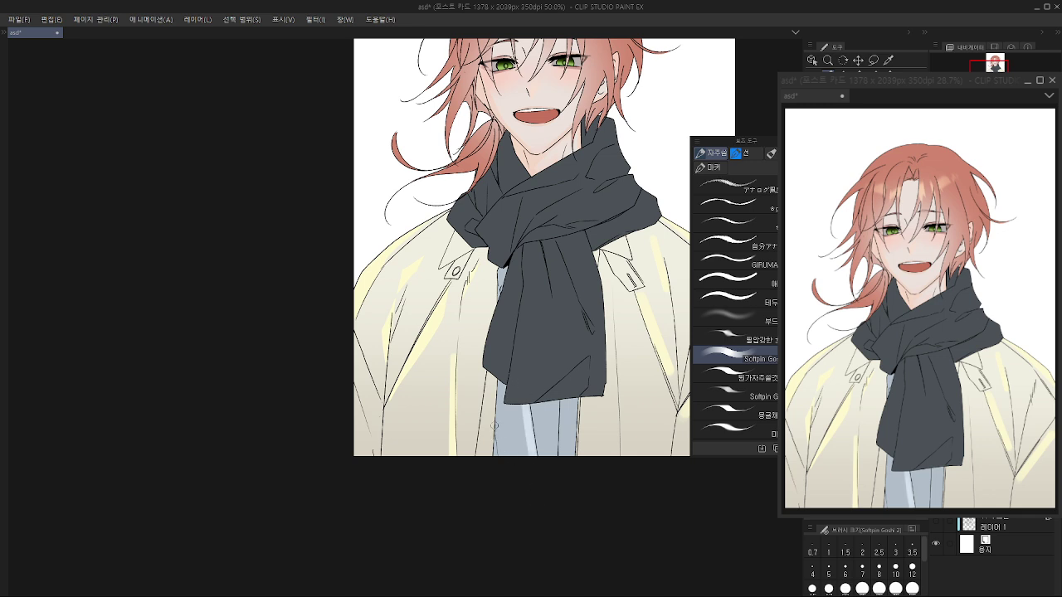
Step: Fill angular pale blue highlight shapes on the shirt folds below the scarf
{"action": "left_click_drag", "start_coordinate": [494, 426], "coordinate": [515, 486]}
{"action": "key", "text": "ctrl+z"}
{"action": "key", "text": "g"}
{"action": "mouse_move", "coordinate": [558, 391]}
{"action": "left_mouse_down"}
{"action": "mouse_move", "coordinate": [555, 485]}
{"action": "mouse_move", "coordinate": [555, 405]}
{"action": "mouse_move", "coordinate": [556, 479]}
{"action": "mouse_move", "coordinate": [569, 384]}
{"action": "left_mouse_up"}
{"action": "key", "text": "ctrl+z"}
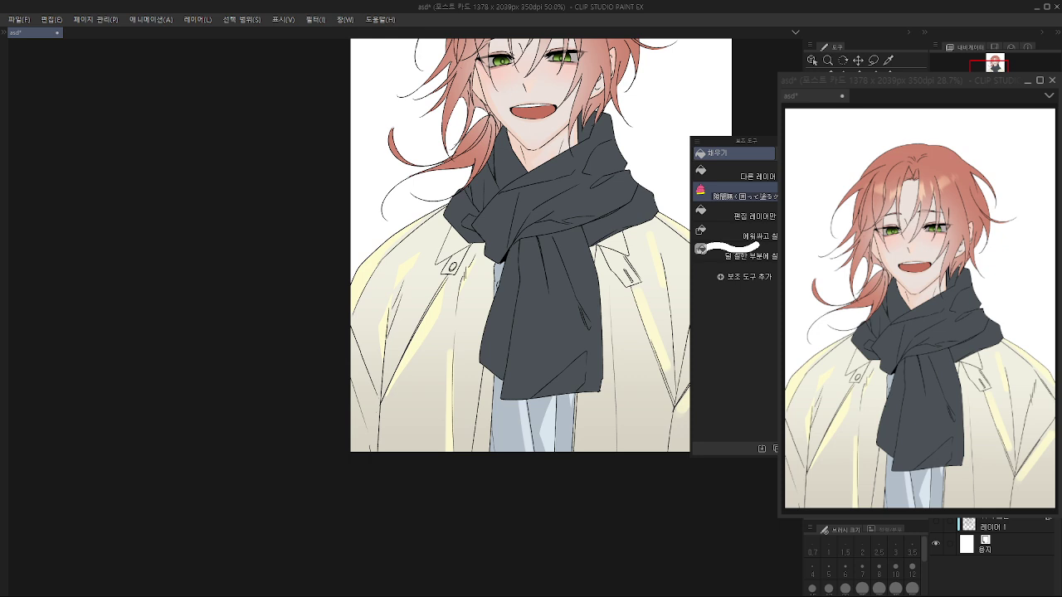
Step: Brush soft grey-beige shadows along the left-hand lapel, front fold and shoulder of the coat, undoing unsuitable strokes
{"action": "key", "text": "p"}
{"action": "left_click", "coordinate": [729, 356]}
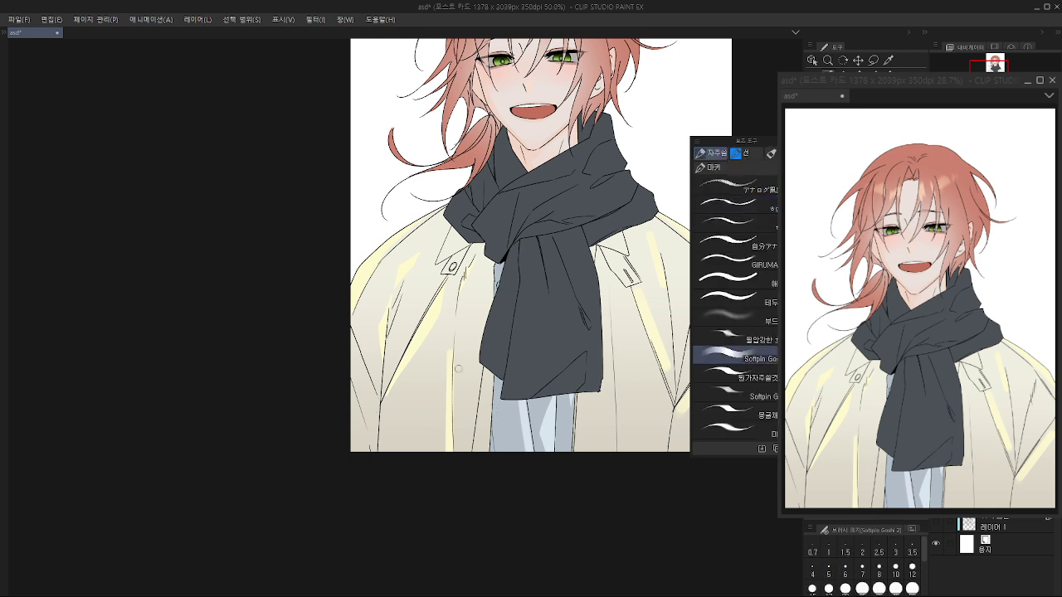
{"action": "left_click_drag", "start_coordinate": [428, 333], "coordinate": [388, 393]}
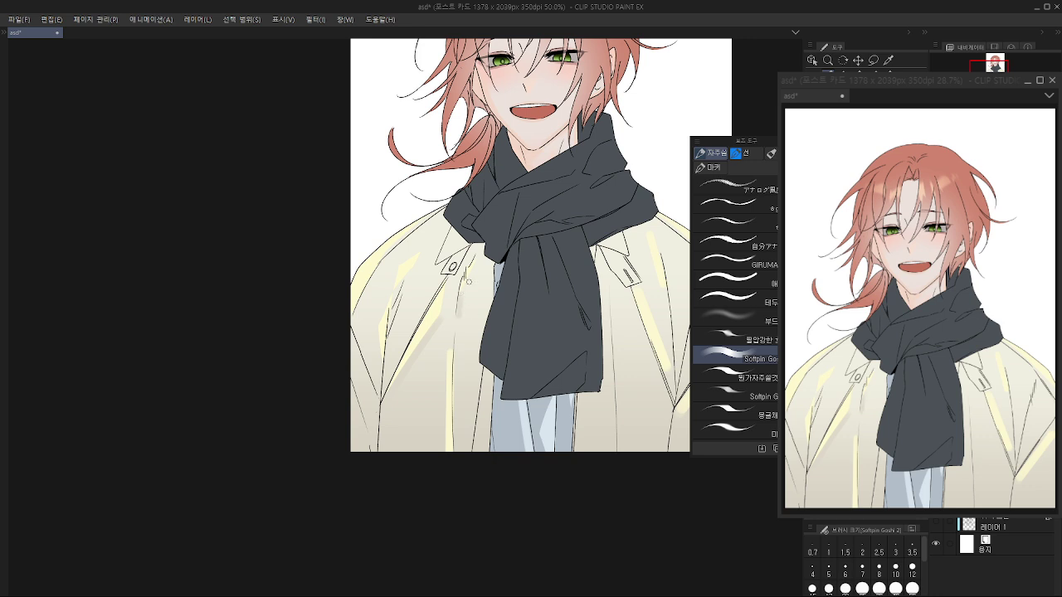
{"action": "left_click_drag", "start_coordinate": [461, 311], "coordinate": [481, 264]}
{"action": "key", "text": "ctrl+z"}
{"action": "left_click_drag", "start_coordinate": [491, 292], "coordinate": [465, 462]}
{"action": "key", "text": "ctrl+z"}
{"action": "key", "text": "ctrl+z"}
{"action": "mouse_move", "coordinate": [439, 261]}
{"action": "left_mouse_down"}
{"action": "mouse_move", "coordinate": [453, 225]}
{"action": "mouse_move", "coordinate": [400, 263]}
{"action": "left_mouse_up"}
Step: Fill grey-beige shadows into the sleeve folds and collar on the right-hand side of the coat, undoing unsuitable strokes
{"action": "left_click_drag", "start_coordinate": [492, 210], "coordinate": [422, 226]}
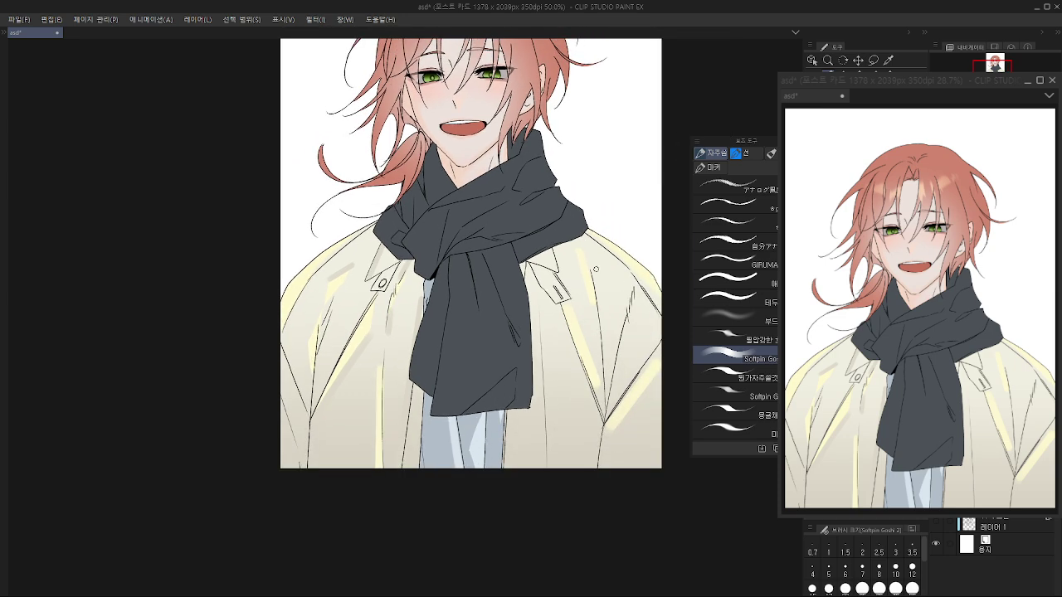
{"action": "key", "text": "ctrl+z"}
{"action": "left_click_drag", "start_coordinate": [581, 254], "coordinate": [591, 307]}
{"action": "key", "text": "g"}
{"action": "mouse_move", "coordinate": [620, 341]}
{"action": "left_mouse_down"}
{"action": "mouse_move", "coordinate": [623, 332]}
{"action": "mouse_move", "coordinate": [604, 439]}
{"action": "left_mouse_up"}
{"action": "key", "text": "ctrl+z"}
{"action": "left_click_drag", "start_coordinate": [599, 326], "coordinate": [606, 373]}
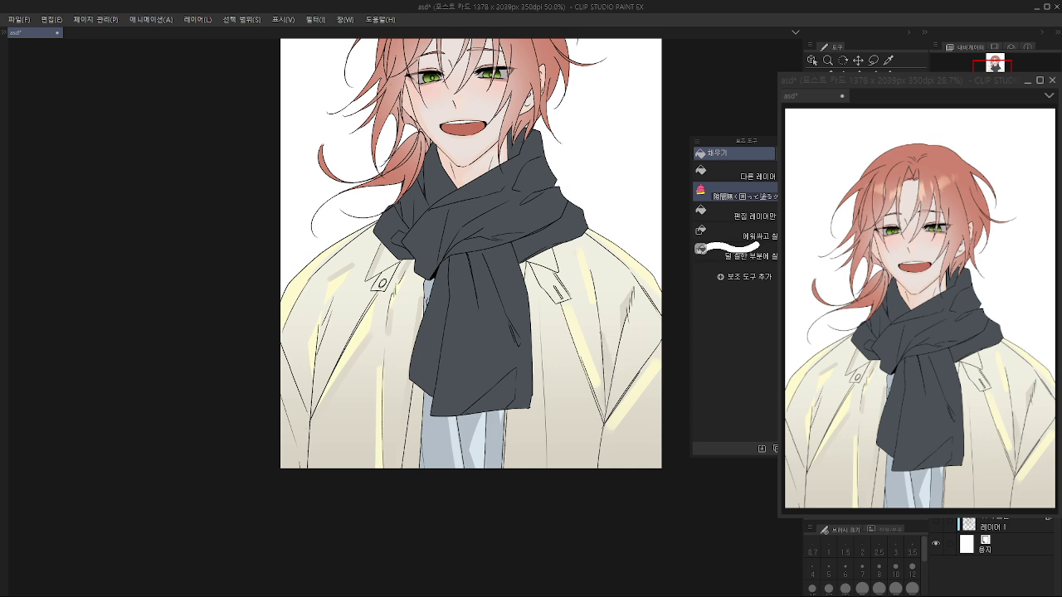
{"action": "mouse_move", "coordinate": [583, 333]}
{"action": "left_mouse_down"}
{"action": "mouse_move", "coordinate": [598, 402]}
{"action": "mouse_move", "coordinate": [600, 365]}
{"action": "left_mouse_up"}
{"action": "key", "text": "ctrl+z"}
{"action": "mouse_move", "coordinate": [581, 326]}
{"action": "left_mouse_down"}
{"action": "mouse_move", "coordinate": [594, 394]}
{"action": "mouse_move", "coordinate": [583, 330]}
{"action": "left_mouse_up"}
{"action": "mouse_move", "coordinate": [533, 265]}
{"action": "left_mouse_down"}
{"action": "mouse_move", "coordinate": [541, 300]}
{"action": "mouse_move", "coordinate": [537, 277]}
{"action": "mouse_move", "coordinate": [550, 299]}
{"action": "left_mouse_up"}
Step: Brush grey-beige shading onto the right-hand coat collar and its tab, redoing unsuitable strokes
{"action": "key", "text": "p"}
{"action": "scroll", "coordinate": [541, 274], "scroll_direction": "up", "scroll_amount": 1}
{"action": "key", "text": "p"}
{"action": "key", "text": "p"}
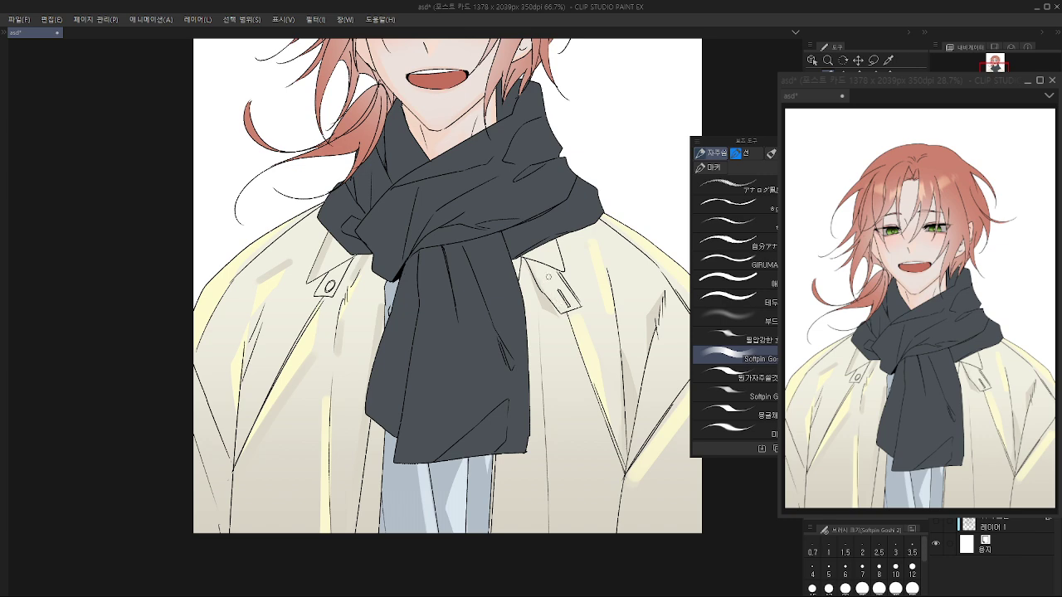
{"action": "left_click_drag", "start_coordinate": [529, 263], "coordinate": [564, 313]}
{"action": "key", "text": "ctrl+z"}
{"action": "key", "text": "r"}
{"action": "mouse_move", "coordinate": [553, 201]}
{"action": "left_mouse_down"}
{"action": "mouse_move", "coordinate": [588, 271]}
{"action": "mouse_move", "coordinate": [593, 336]}
{"action": "left_mouse_up"}
{"action": "scroll", "coordinate": [545, 371], "scroll_direction": "up", "scroll_amount": 1}
{"action": "key", "text": "ctrl+z"}
{"action": "mouse_move", "coordinate": [524, 346]}
{"action": "left_mouse_down"}
{"action": "mouse_move", "coordinate": [550, 398]}
{"action": "mouse_move", "coordinate": [569, 375]}
{"action": "left_mouse_up"}
Step: Brush a grey-beige shadow along the edges of the left-hand coat collar, redoing unsuitable strokes
{"action": "key", "text": "r"}
{"action": "left_click_drag", "start_coordinate": [595, 315], "coordinate": [495, 150]}
{"action": "left_click_drag", "start_coordinate": [236, 357], "coordinate": [466, 310]}
{"action": "scroll", "coordinate": [466, 310], "scroll_direction": "up", "scroll_amount": 1}
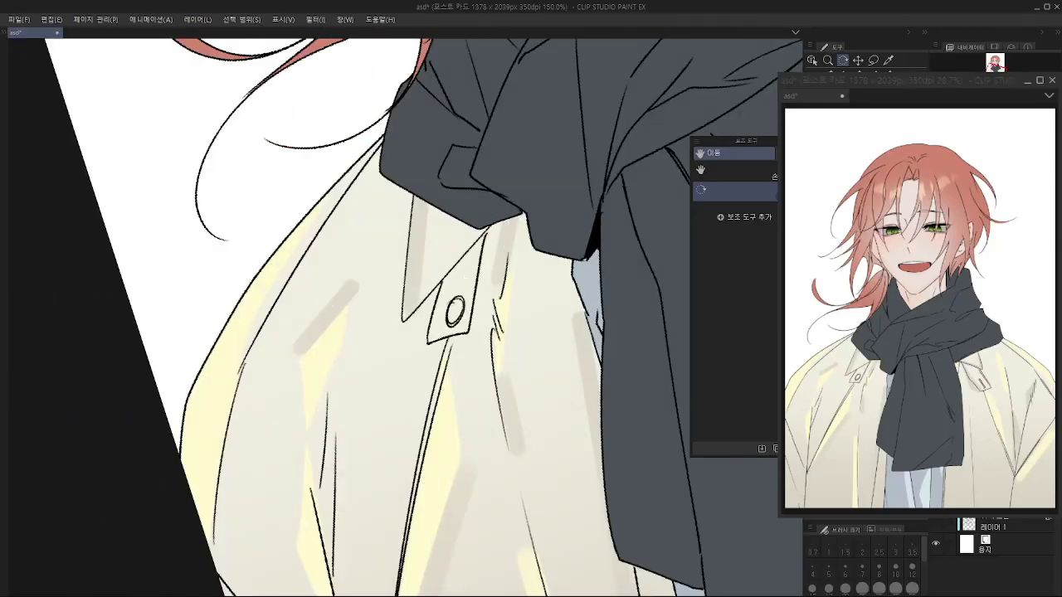
{"action": "key", "text": "b"}
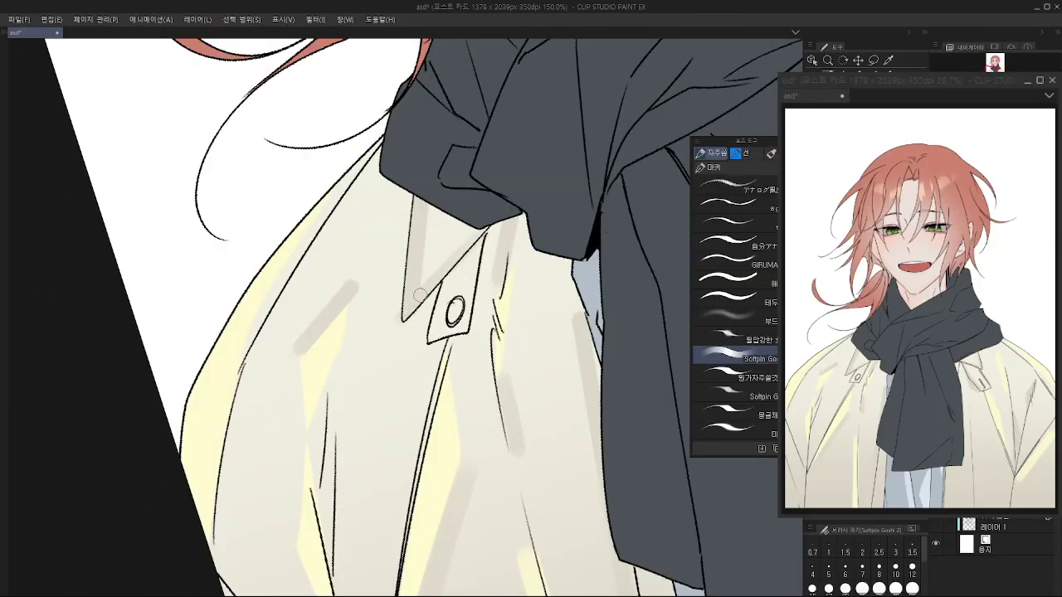
{"action": "key", "text": "ctrl+z"}
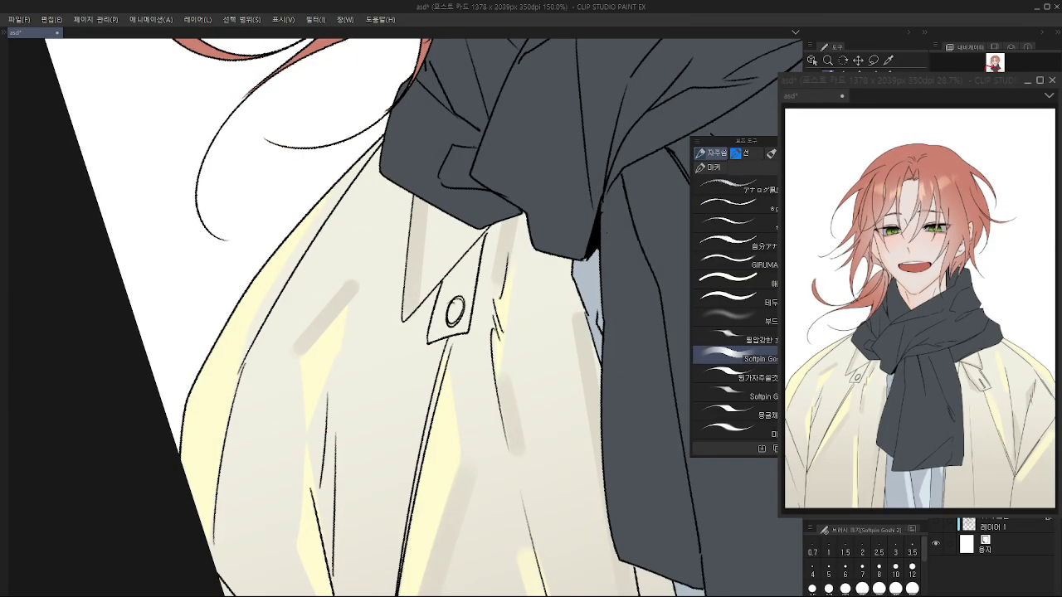
{"action": "left_click_drag", "start_coordinate": [405, 316], "coordinate": [478, 237]}
{"action": "key", "text": "ctrl+z"}
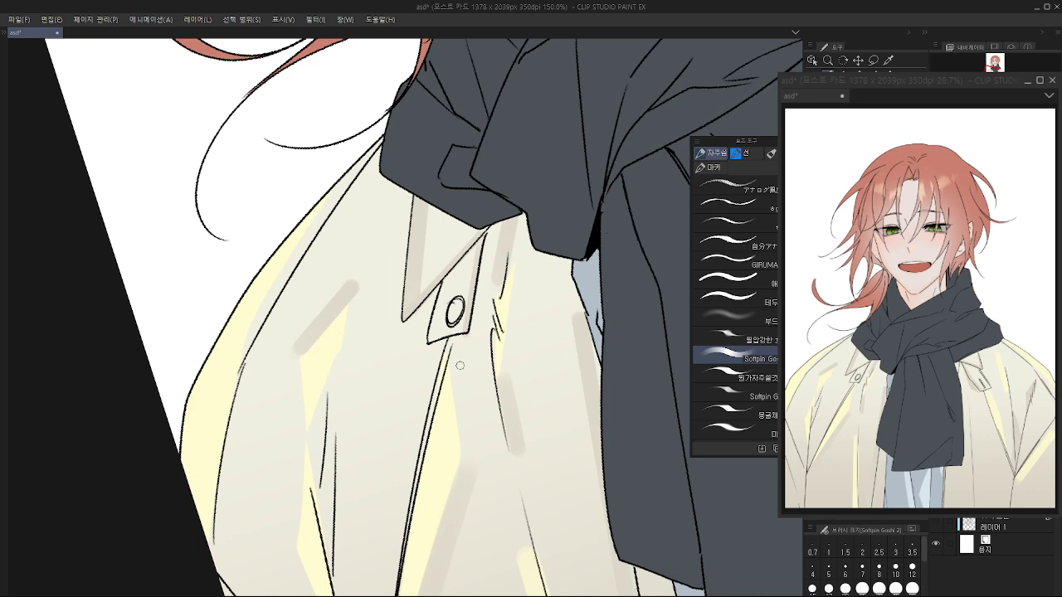
{"action": "key", "text": "ctrl+alt+0"}
{"action": "left_click_drag", "start_coordinate": [292, 531], "coordinate": [380, 446]}
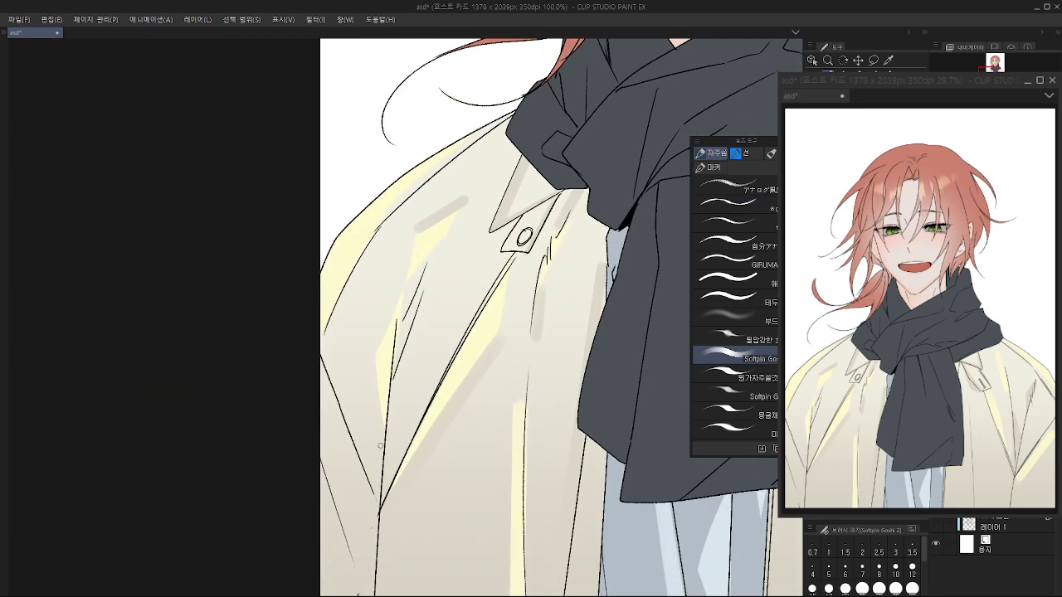
{"action": "left_click_drag", "start_coordinate": [437, 391], "coordinate": [516, 255]}
Step: Fill small blue highlight shapes into the upper folds of the dark scarf, undoing unsuitable fills
{"action": "scroll", "coordinate": [534, 327], "scroll_direction": "down", "scroll_amount": 2}
{"action": "left_click_drag", "start_coordinate": [533, 328], "coordinate": [392, 318]}
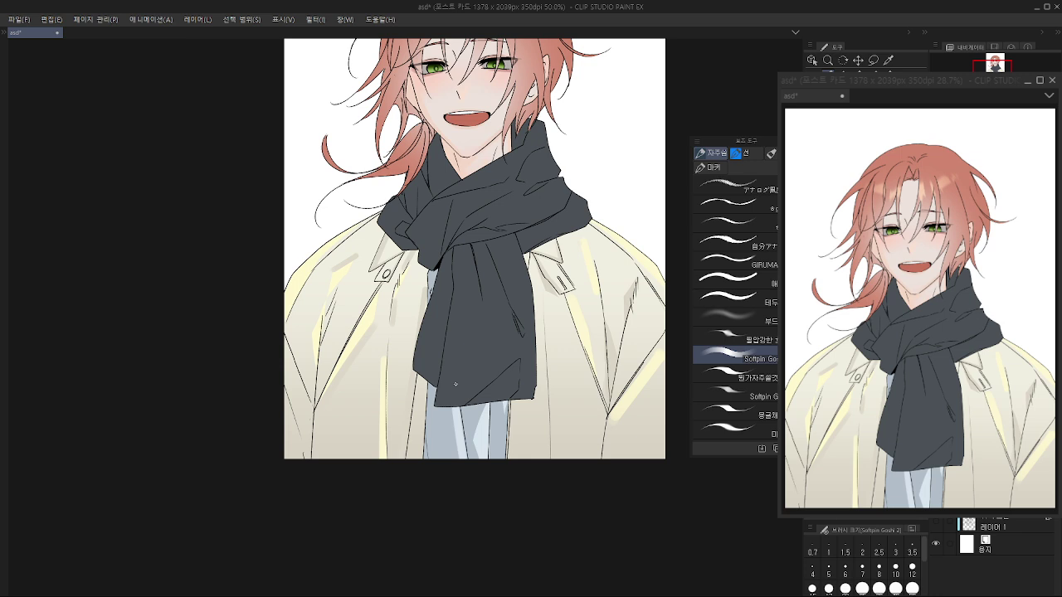
{"action": "scroll", "coordinate": [454, 384], "scroll_direction": "up", "scroll_amount": 1}
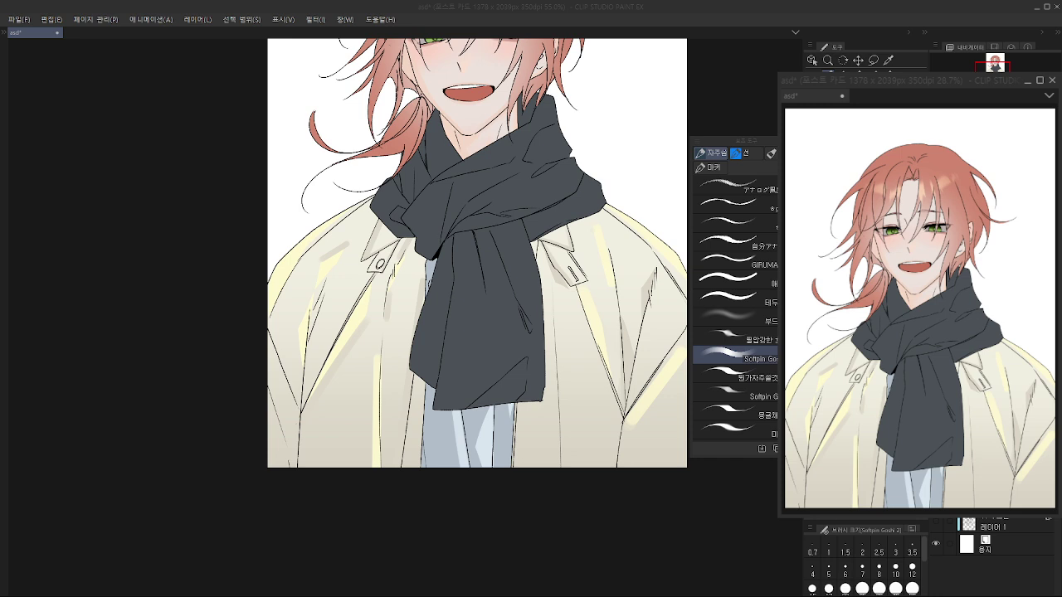
{"action": "scroll", "coordinate": [539, 287], "scroll_direction": "down", "scroll_amount": 2}
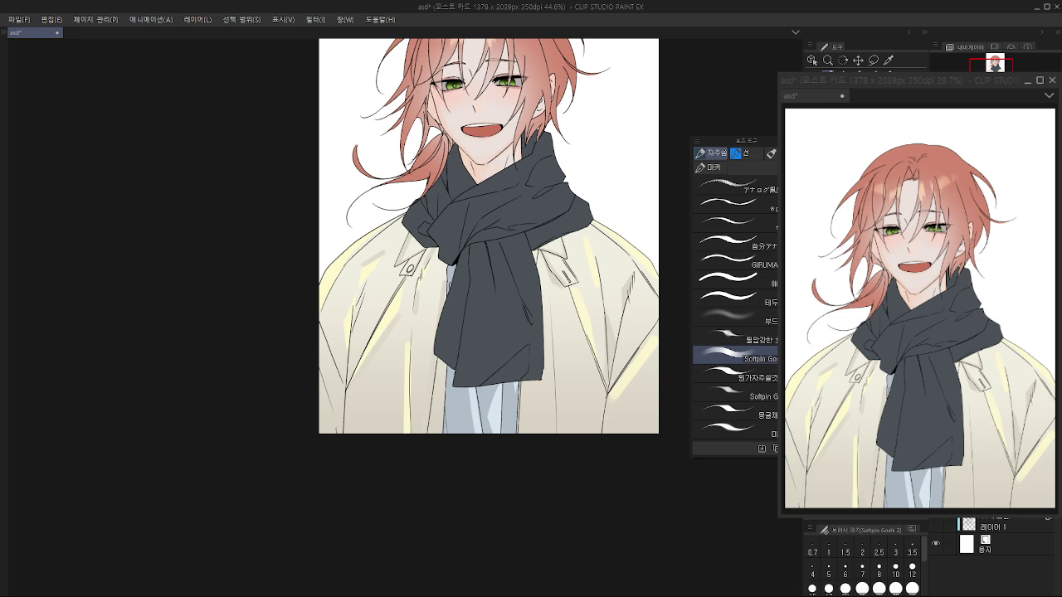
{"action": "mouse_move", "coordinate": [485, 329]}
{"action": "left_mouse_down"}
{"action": "mouse_move", "coordinate": [502, 421]}
{"action": "mouse_move", "coordinate": [511, 393]}
{"action": "left_mouse_up"}
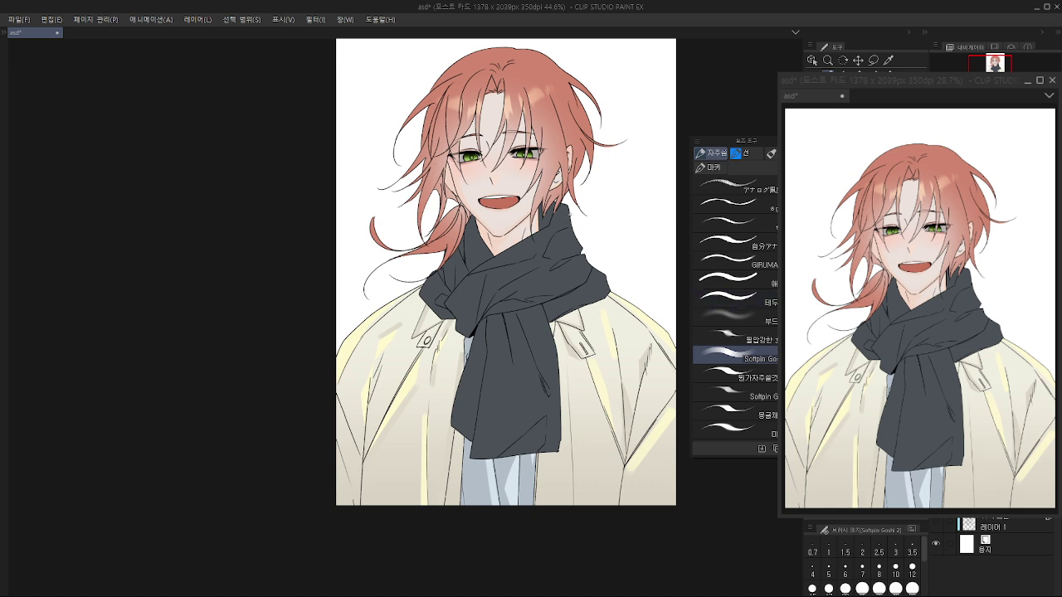
{"action": "key", "text": "g"}
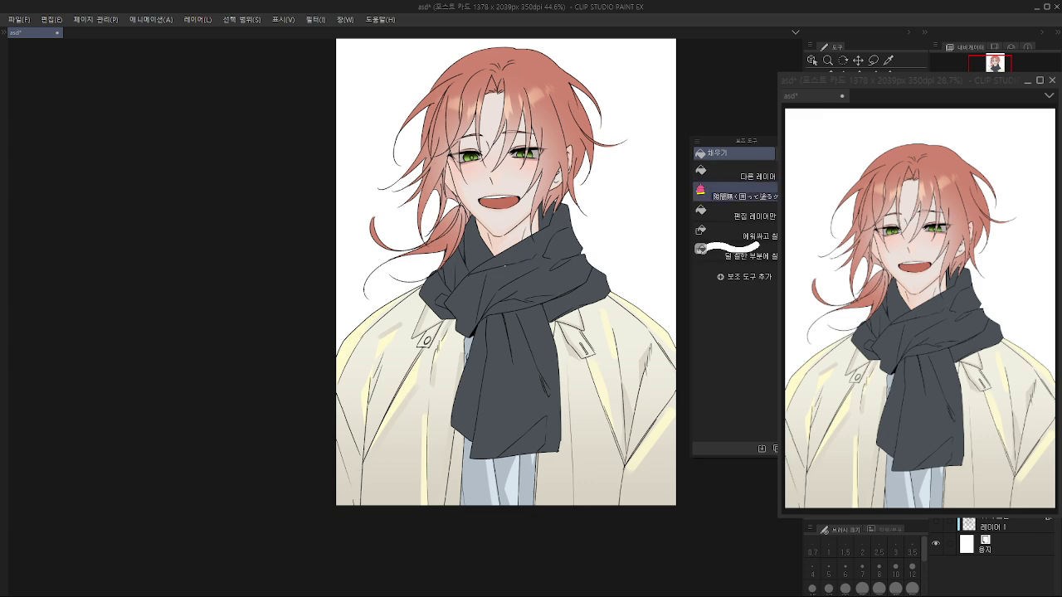
{"action": "left_click", "coordinate": [529, 250]}
{"action": "mouse_move", "coordinate": [510, 285]}
{"action": "left_mouse_down"}
{"action": "mouse_move", "coordinate": [482, 312]}
{"action": "mouse_move", "coordinate": [509, 285]}
{"action": "left_mouse_up"}
{"action": "key", "text": "ctrl+z"}
{"action": "key", "text": "ctrl+z"}
{"action": "mouse_move", "coordinate": [509, 338]}
{"action": "left_mouse_down"}
{"action": "mouse_move", "coordinate": [514, 380]}
{"action": "mouse_move", "coordinate": [510, 340]}
{"action": "mouse_move", "coordinate": [494, 444]}
{"action": "mouse_move", "coordinate": [504, 323]}
{"action": "left_mouse_up"}
{"action": "key", "text": "ctrl+z"}
Step: Select a long narrow fold on the scarf's hanging end, airbrush a soft blue highlight inside it and deselect
{"action": "key", "text": "m"}
{"action": "key", "text": "p"}
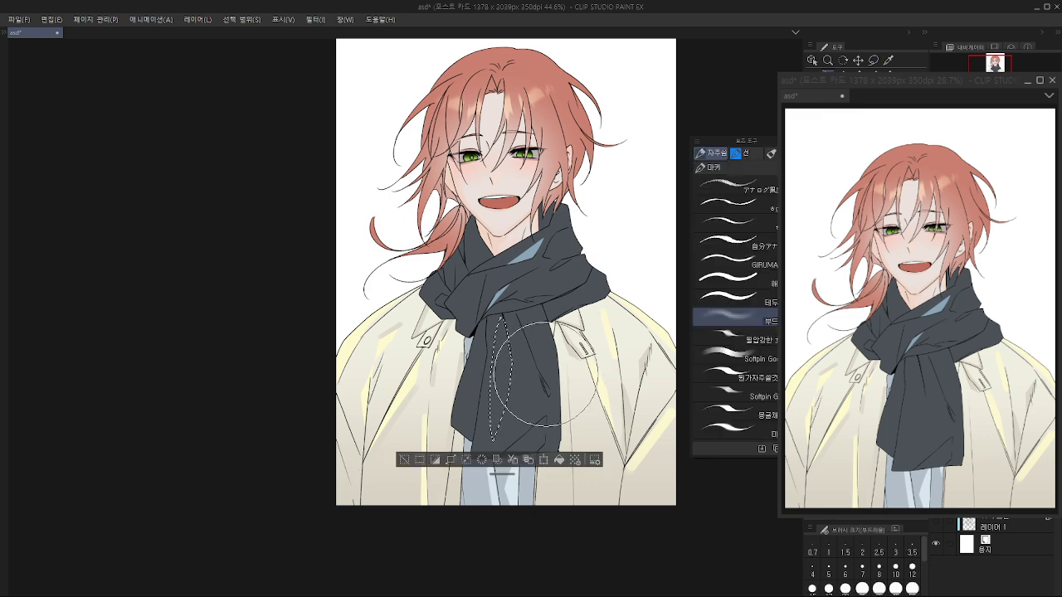
{"action": "mouse_move", "coordinate": [544, 375]}
{"action": "left_mouse_down"}
{"action": "mouse_move", "coordinate": [511, 387]}
{"action": "mouse_move", "coordinate": [531, 406]}
{"action": "mouse_move", "coordinate": [491, 462]}
{"action": "left_mouse_up"}
{"action": "key", "text": "ctrl+d"}
Step: Select the lower corner of the scarf's hanging end, airbrush a soft blue glow inside it and deselect
{"action": "key", "text": "m"}
{"action": "mouse_move", "coordinate": [545, 417]}
{"action": "left_mouse_down"}
{"action": "mouse_move", "coordinate": [560, 456]}
{"action": "mouse_move", "coordinate": [483, 496]}
{"action": "left_mouse_up"}
{"action": "key", "text": "p"}
{"action": "key", "text": "ctrl+d"}
{"action": "left_click_drag", "start_coordinate": [500, 322], "coordinate": [524, 334]}
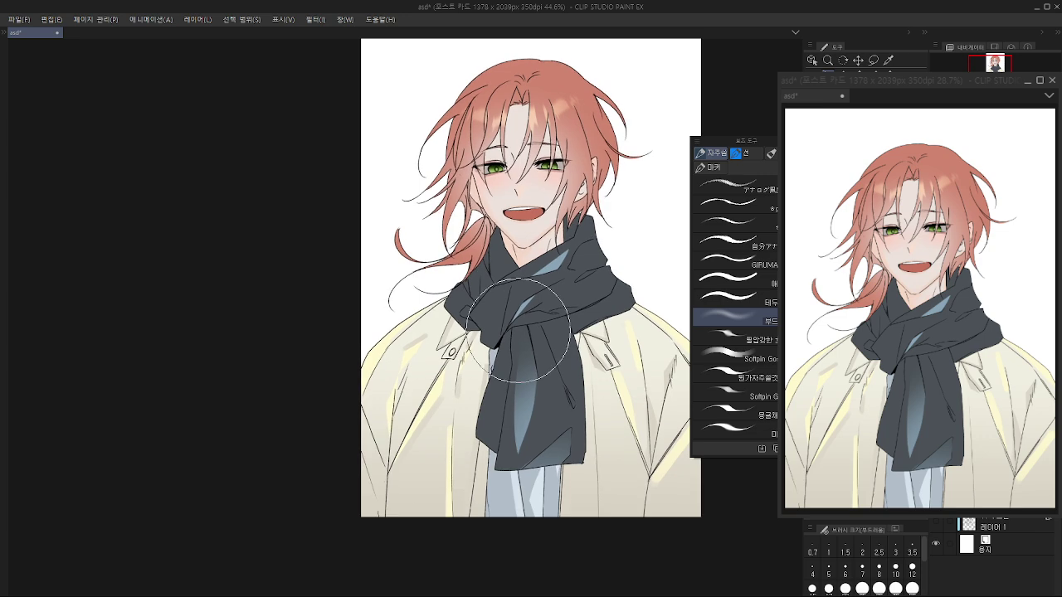
Step: Select the scarf's left-hand collar section beside the neck, airbrush a soft blue glow inside it, redoing the unsuitable stroke, and deselect
{"action": "key", "text": "m"}
{"action": "key", "text": "g"}
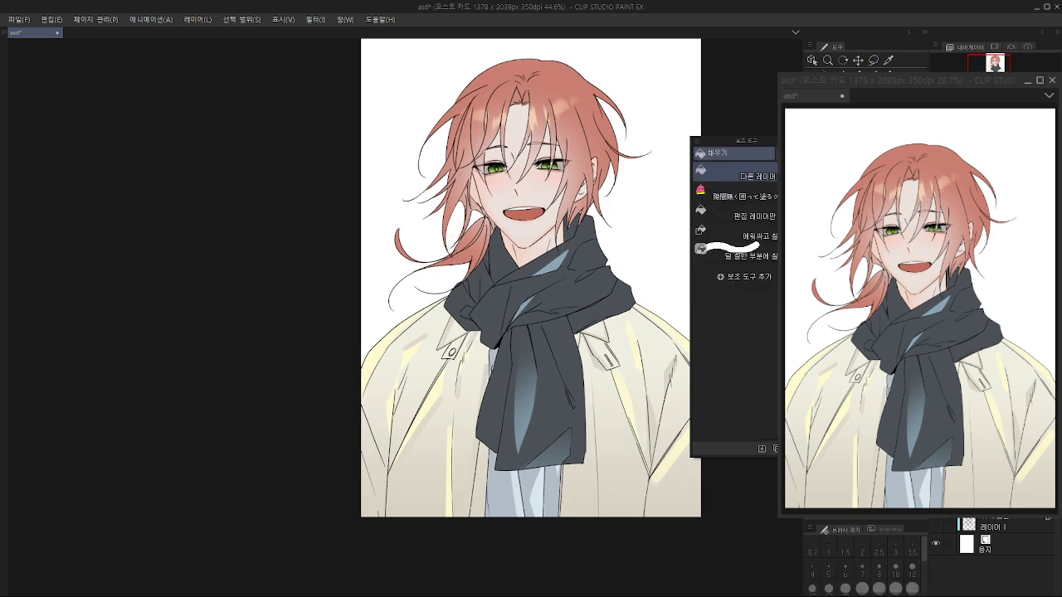
{"action": "key", "text": "m"}
{"action": "key", "text": "m"}
{"action": "left_click", "coordinate": [502, 257]}
{"action": "key", "text": "p"}
{"action": "left_click_drag", "start_coordinate": [517, 205], "coordinate": [520, 177]}
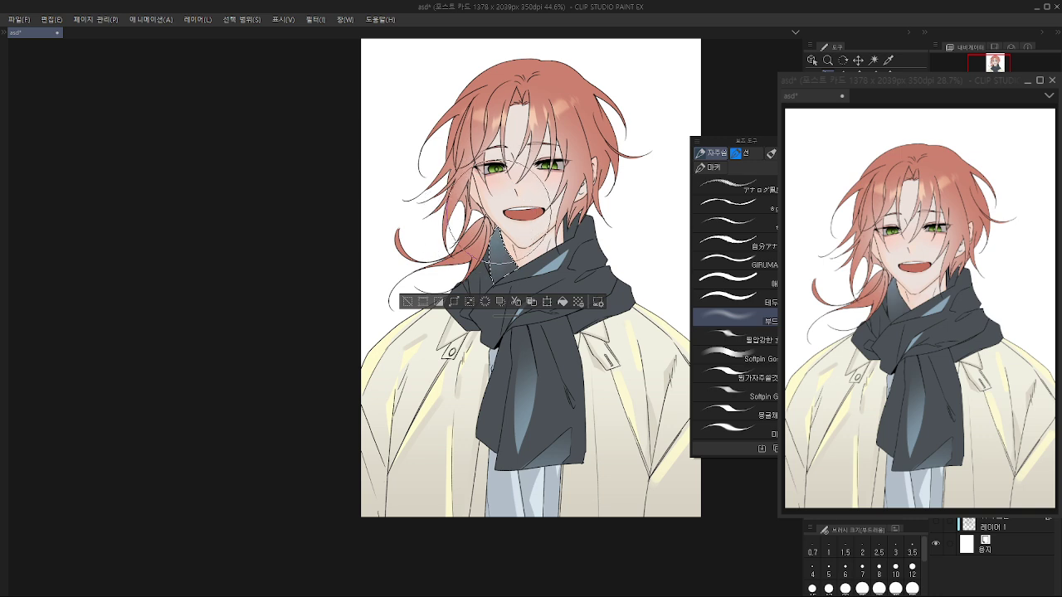
{"action": "left_click_drag", "start_coordinate": [501, 218], "coordinate": [504, 219]}
{"action": "key", "text": "ctrl+z"}
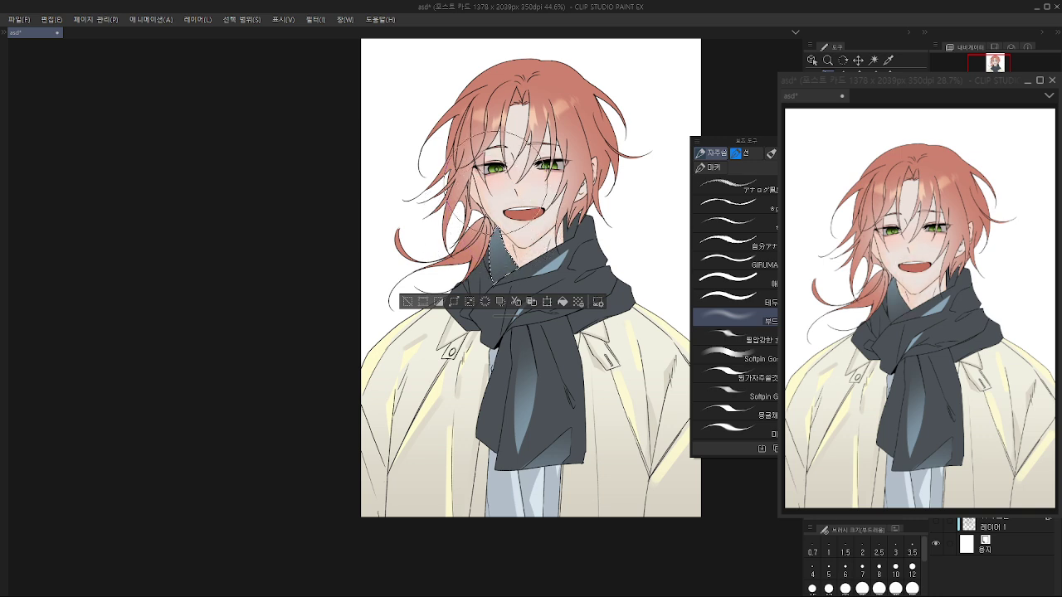
{"action": "key", "text": "["}
{"action": "key", "text": "ctrl+d"}
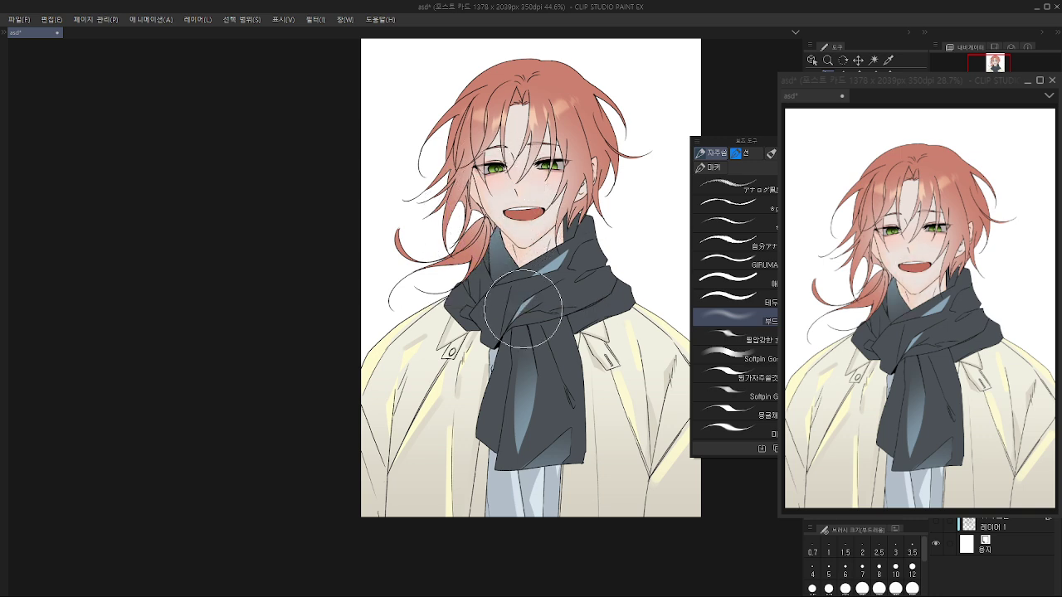
Step: Fill several angular light-blue highlight shapes into the folds of the scarf's left-hand wrap and the wrap across the chest
{"action": "key", "text": "g"}
{"action": "mouse_move", "coordinate": [508, 297]}
{"action": "left_mouse_down"}
{"action": "mouse_move", "coordinate": [500, 337]}
{"action": "mouse_move", "coordinate": [507, 299]}
{"action": "left_mouse_up"}
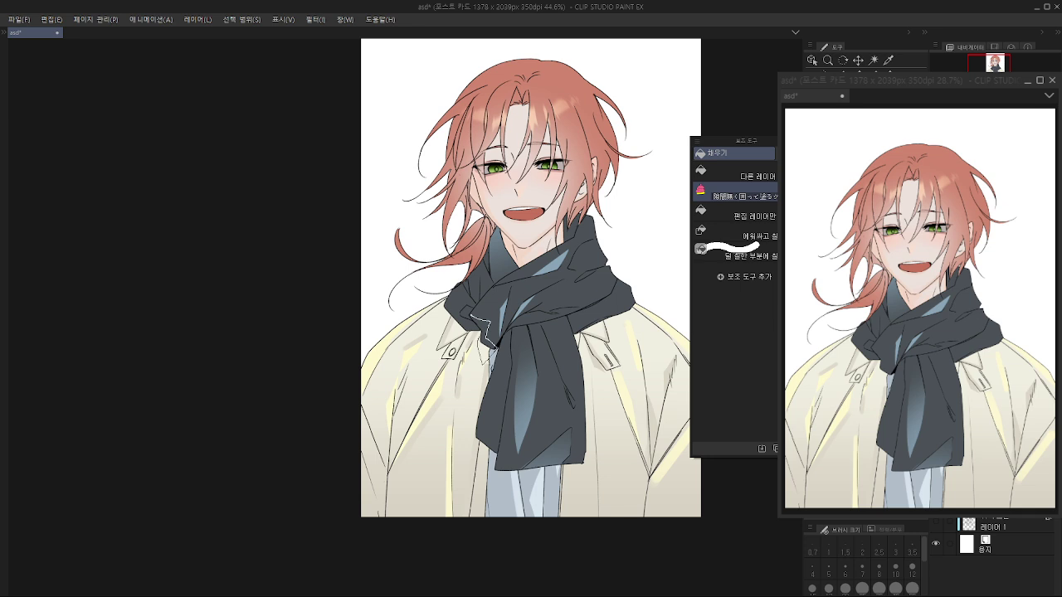
{"action": "left_click", "coordinate": [483, 342]}
{"action": "mouse_move", "coordinate": [472, 280]}
{"action": "left_mouse_down"}
{"action": "mouse_move", "coordinate": [462, 298]}
{"action": "mouse_move", "coordinate": [484, 267]}
{"action": "left_mouse_up"}
{"action": "left_click_drag", "start_coordinate": [506, 298], "coordinate": [486, 293]}
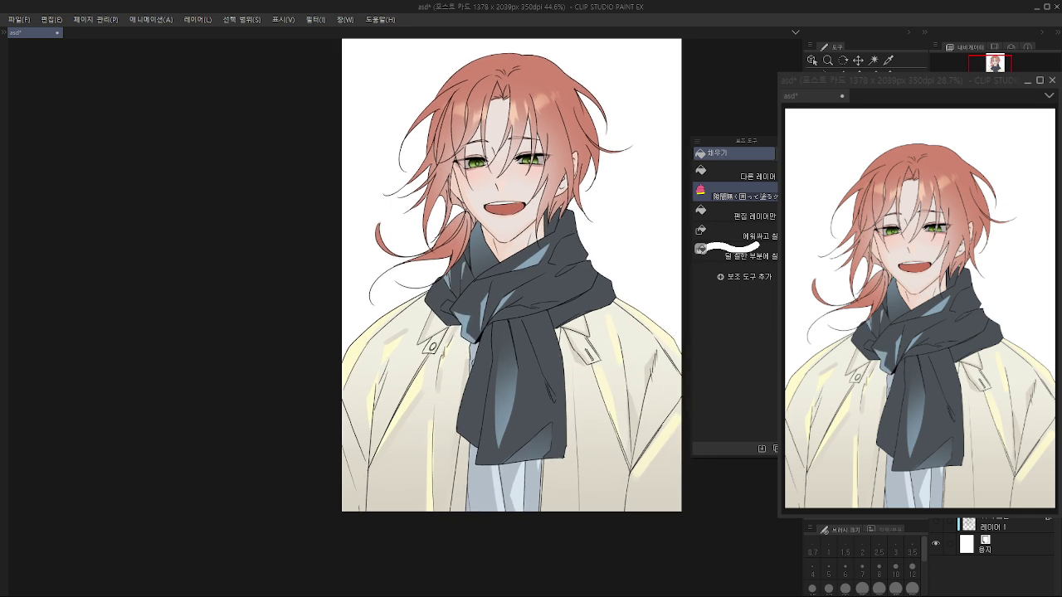
{"action": "mouse_move", "coordinate": [571, 270]}
{"action": "left_mouse_down"}
{"action": "mouse_move", "coordinate": [563, 279]}
{"action": "mouse_move", "coordinate": [569, 272]}
{"action": "left_mouse_up"}
{"action": "mouse_move", "coordinate": [515, 303]}
{"action": "left_mouse_down"}
{"action": "mouse_move", "coordinate": [544, 289]}
{"action": "mouse_move", "coordinate": [518, 301]}
{"action": "left_mouse_up"}
Step: Select the lower right-hand section of the scarf's wrap, airbrush a soft blue glow inside it and deselect
{"action": "key", "text": "w"}
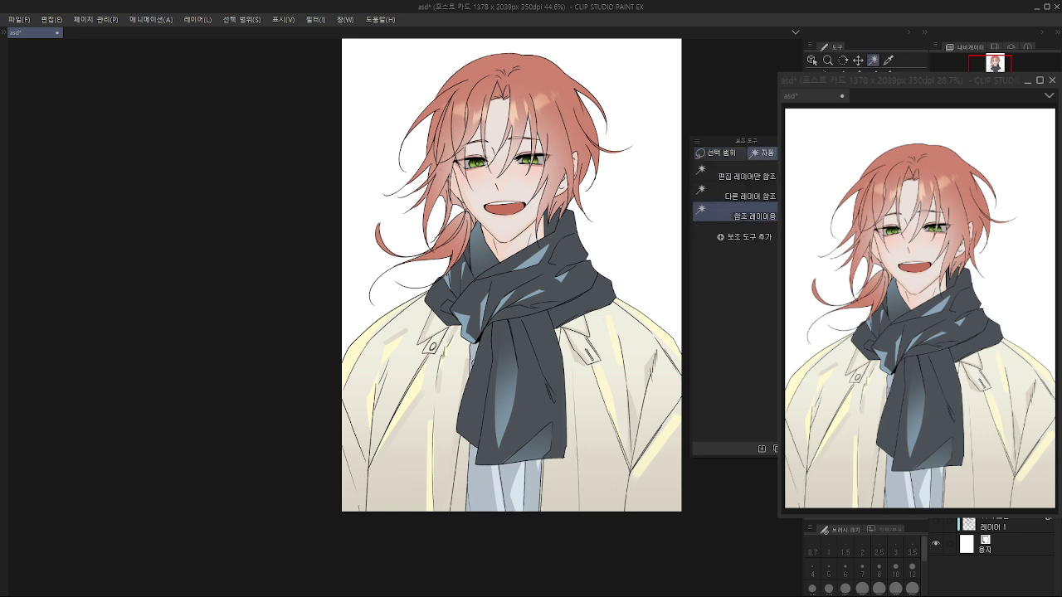
{"action": "left_click", "coordinate": [572, 312]}
{"action": "key", "text": "p"}
{"action": "left_click_drag", "start_coordinate": [548, 329], "coordinate": [568, 326]}
{"action": "key", "text": "ctrl+d"}
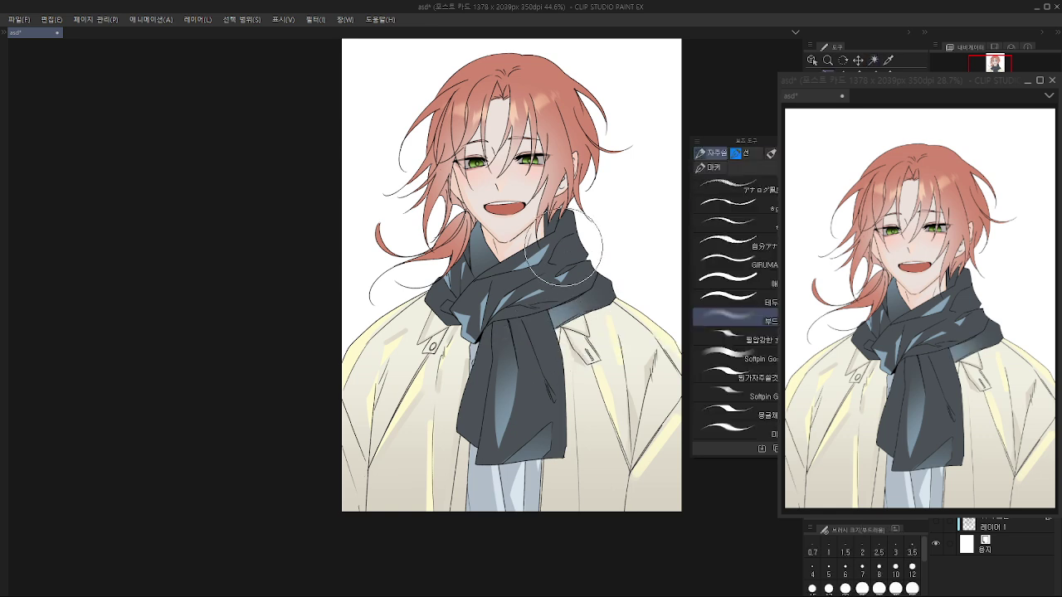
Step: Select the upper right-hand scarf fold and the strip beside the neck in turn, airbrushing a soft blue glow inside each and deselecting
{"action": "key", "text": "m"}
{"action": "mouse_move", "coordinate": [582, 228]}
{"action": "left_mouse_down"}
{"action": "mouse_move", "coordinate": [550, 254]}
{"action": "mouse_move", "coordinate": [599, 240]}
{"action": "mouse_move", "coordinate": [583, 228]}
{"action": "left_mouse_up"}
{"action": "key", "text": "p"}
{"action": "left_click_drag", "start_coordinate": [615, 195], "coordinate": [605, 203]}
{"action": "key", "text": "ctrl+d"}
{"action": "key", "text": "m"}
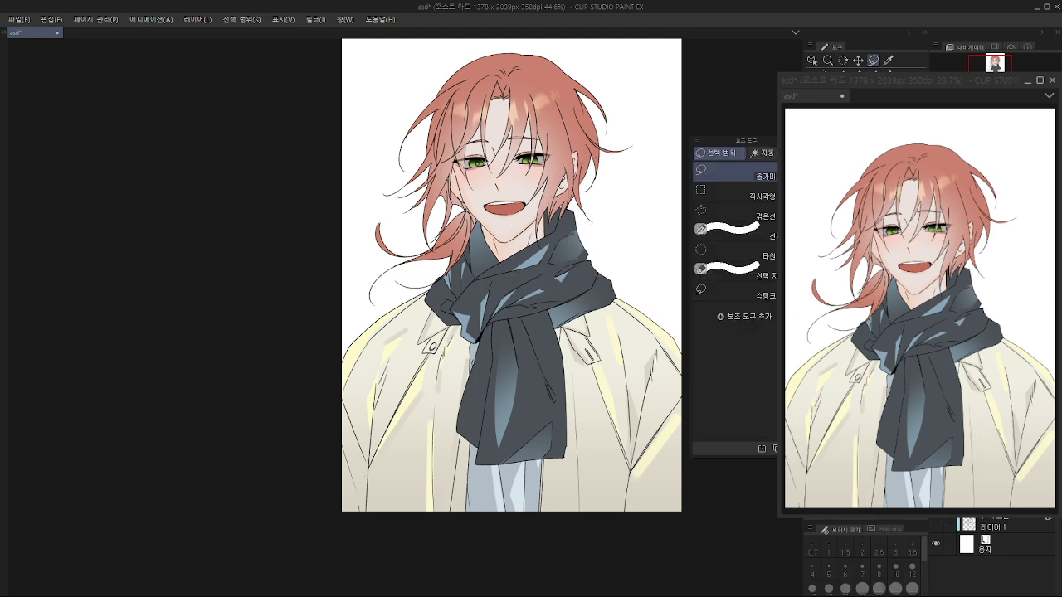
{"action": "mouse_move", "coordinate": [541, 239]}
{"action": "left_mouse_down"}
{"action": "mouse_move", "coordinate": [567, 219]}
{"action": "mouse_move", "coordinate": [576, 191]}
{"action": "left_mouse_up"}
{"action": "key", "text": "p"}
{"action": "key", "text": "ctrl+d"}
{"action": "scroll", "coordinate": [557, 308], "scroll_direction": "down", "scroll_amount": 1}
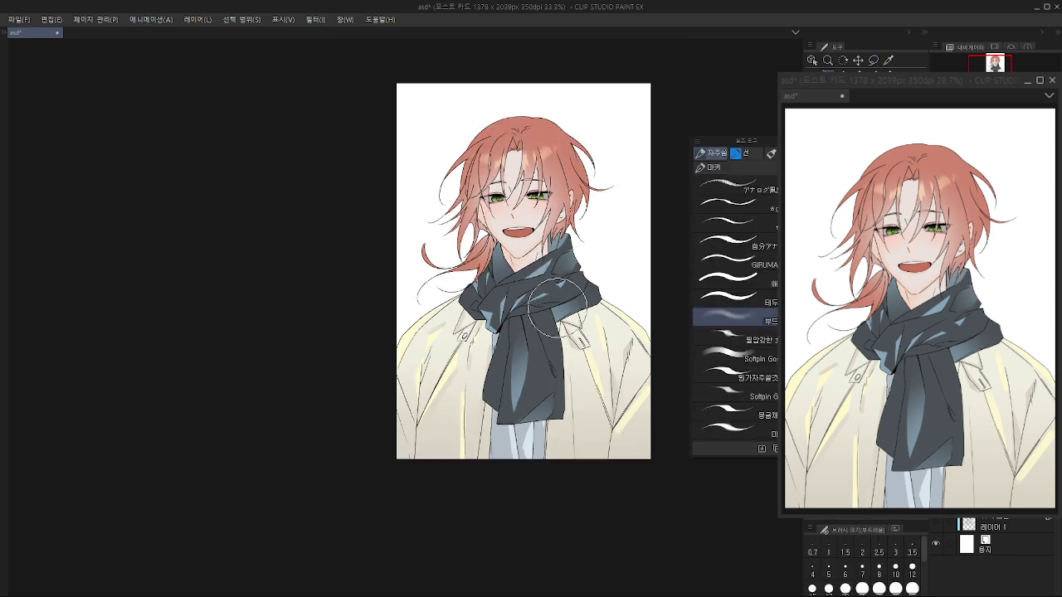
{"action": "scroll", "coordinate": [557, 309], "scroll_direction": "down", "scroll_amount": 1}
{"action": "scroll", "coordinate": [551, 373], "scroll_direction": "up", "scroll_amount": 2}
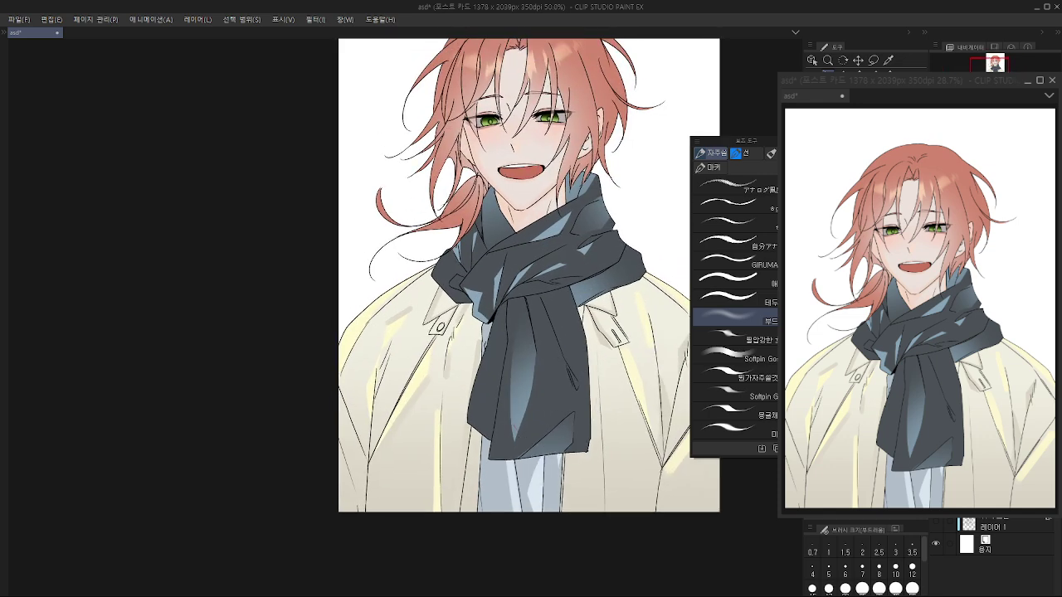
{"action": "key", "text": "g"}
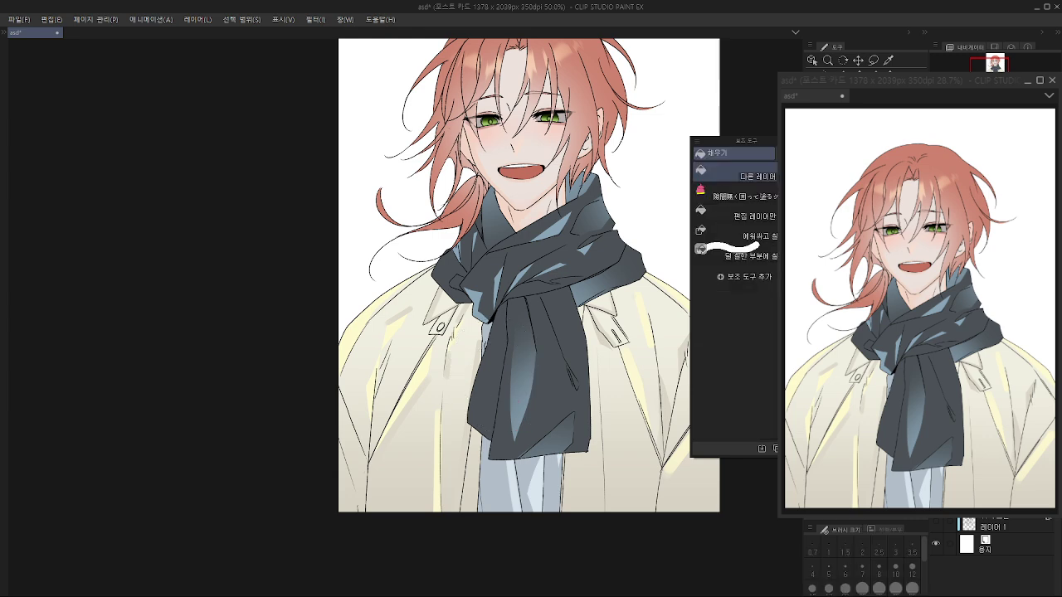
{"action": "key", "text": "m"}
{"action": "left_click_drag", "start_coordinate": [494, 356], "coordinate": [497, 361]}
{"action": "key", "text": "p"}
{"action": "key", "text": "ctrl+d"}
{"action": "key", "text": "m"}
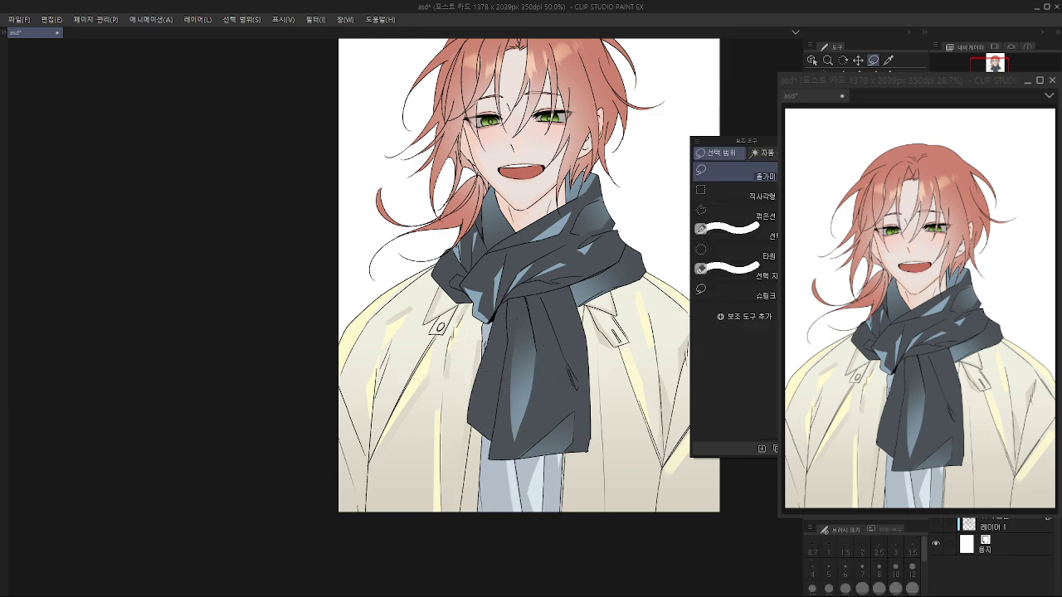
Step: Select the left-hand strip of the scarf's hanging end, airbrush a dark navy shadow inside it, redoing the first stroke, and deselect
{"action": "key", "text": "w"}
{"action": "left_click", "coordinate": [495, 355]}
{"action": "key", "text": "p"}
{"action": "left_click_drag", "start_coordinate": [506, 309], "coordinate": [536, 299]}
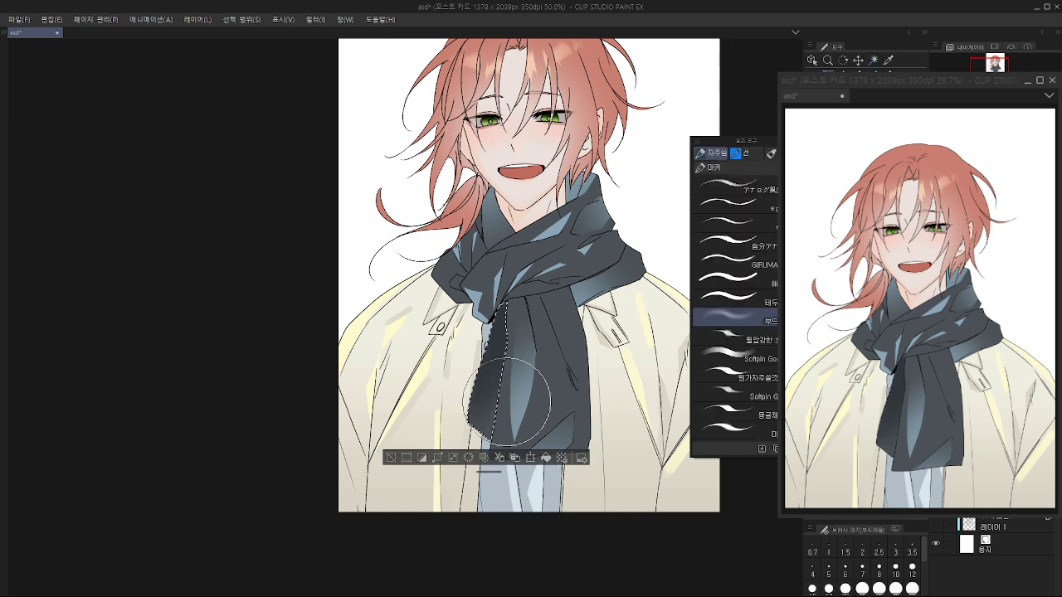
{"action": "key", "text": "ctrl+z"}
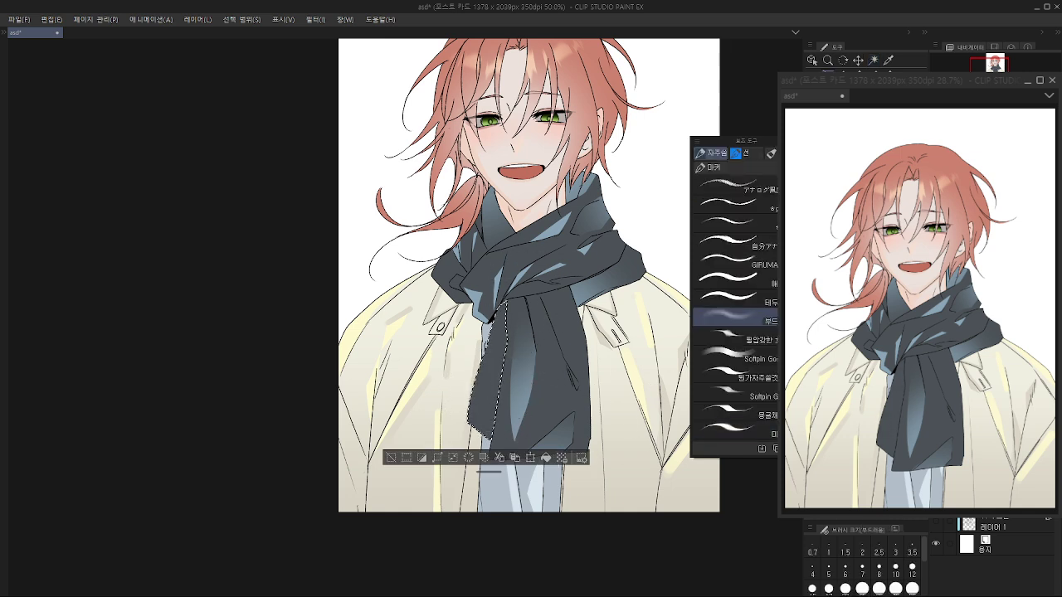
{"action": "mouse_move", "coordinate": [444, 394]}
{"action": "left_mouse_down"}
{"action": "mouse_move", "coordinate": [462, 387]}
{"action": "mouse_move", "coordinate": [516, 402]}
{"action": "left_mouse_up"}
{"action": "key", "text": "ctrl+d"}
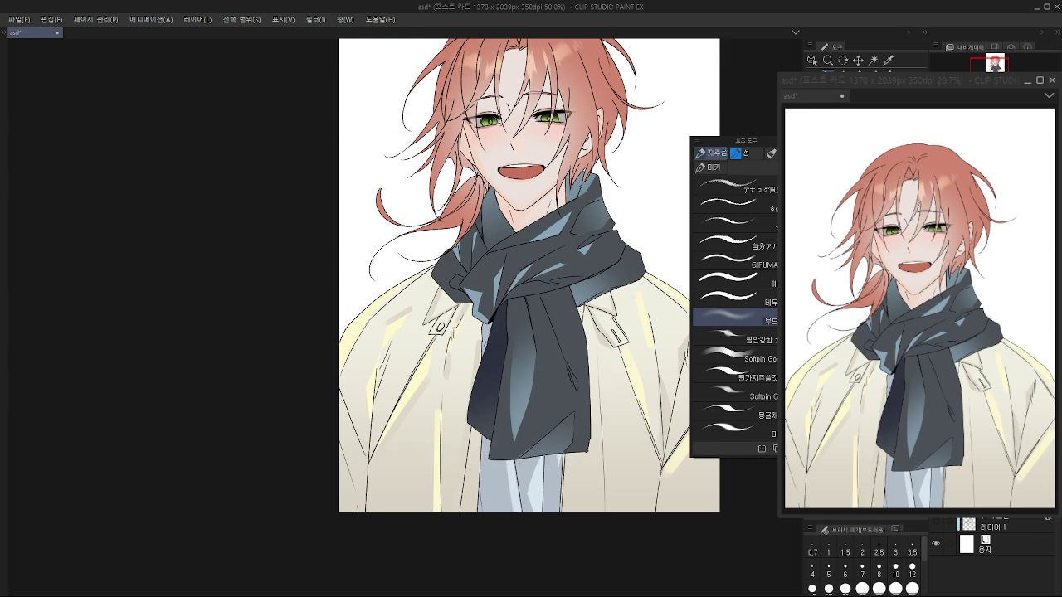
{"action": "mouse_move", "coordinate": [551, 305]}
{"action": "left_mouse_down"}
{"action": "mouse_move", "coordinate": [572, 411]}
{"action": "mouse_move", "coordinate": [581, 340]}
{"action": "left_mouse_up"}
{"action": "key", "text": "m"}
{"action": "key", "text": "b"}
{"action": "key", "text": "ctrl+z"}
{"action": "key", "text": "ctrl+z"}
{"action": "key", "text": "ctrl+d"}
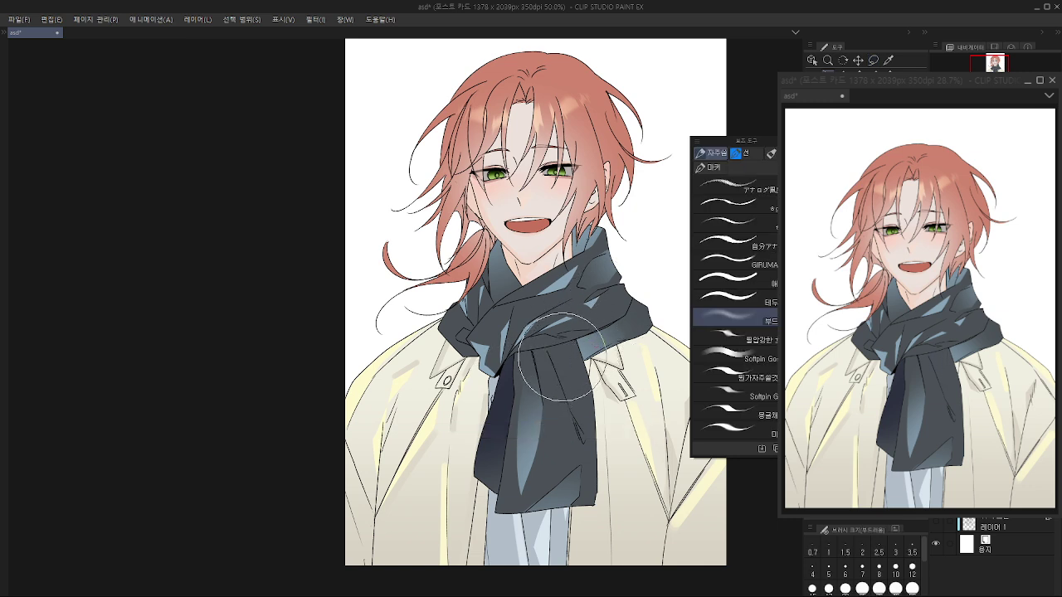
Step: Fill narrow dark navy shadow shapes along the right-hand fold of the scarf's hanging end, undoing unsuitable fills
{"action": "key", "text": "g"}
{"action": "mouse_move", "coordinate": [541, 350]}
{"action": "left_mouse_down"}
{"action": "mouse_move", "coordinate": [559, 378]}
{"action": "mouse_move", "coordinate": [538, 349]}
{"action": "mouse_move", "coordinate": [547, 350]}
{"action": "left_mouse_up"}
{"action": "key", "text": "ctrl+z"}
{"action": "key", "text": "ctrl+z"}
{"action": "mouse_move", "coordinate": [575, 420]}
{"action": "left_mouse_down"}
{"action": "mouse_move", "coordinate": [587, 440]}
{"action": "mouse_move", "coordinate": [572, 412]}
{"action": "mouse_move", "coordinate": [570, 351]}
{"action": "left_mouse_up"}
{"action": "key", "text": "ctrl+z"}
{"action": "key", "text": "ctrl+z"}
{"action": "key", "text": "ctrl+z"}
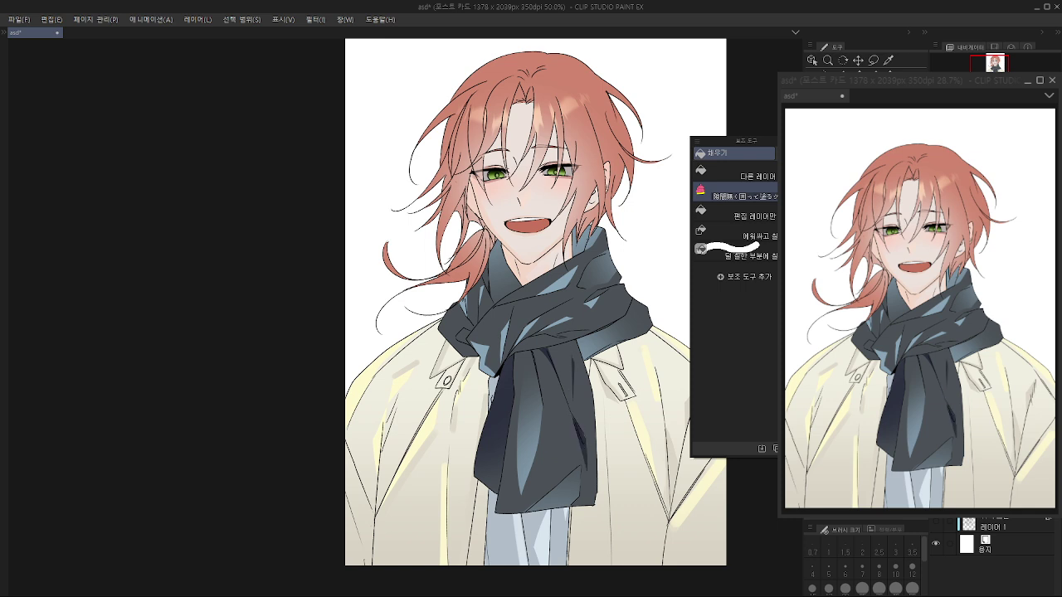
Step: Fill further dark navy shadow shapes in the hanging end and the wrap folds around the knot, undoing unsuitable fills
{"action": "mouse_move", "coordinate": [564, 425]}
{"action": "left_mouse_down"}
{"action": "mouse_move", "coordinate": [553, 366]}
{"action": "mouse_move", "coordinate": [564, 423]}
{"action": "left_mouse_up"}
{"action": "mouse_move", "coordinate": [564, 365]}
{"action": "left_mouse_down"}
{"action": "mouse_move", "coordinate": [570, 414]}
{"action": "mouse_move", "coordinate": [588, 343]}
{"action": "mouse_move", "coordinate": [567, 354]}
{"action": "mouse_move", "coordinate": [588, 340]}
{"action": "mouse_move", "coordinate": [561, 357]}
{"action": "mouse_move", "coordinate": [524, 353]}
{"action": "mouse_move", "coordinate": [520, 365]}
{"action": "mouse_move", "coordinate": [523, 349]}
{"action": "mouse_move", "coordinate": [524, 380]}
{"action": "mouse_move", "coordinate": [570, 391]}
{"action": "mouse_move", "coordinate": [508, 411]}
{"action": "mouse_move", "coordinate": [524, 391]}
{"action": "left_mouse_up"}
{"action": "key", "text": "ctrl+z"}
{"action": "key", "text": "ctrl+z"}
{"action": "key", "text": "ctrl+z"}
{"action": "key", "text": "ctrl+z"}
{"action": "key", "text": "ctrl+z"}
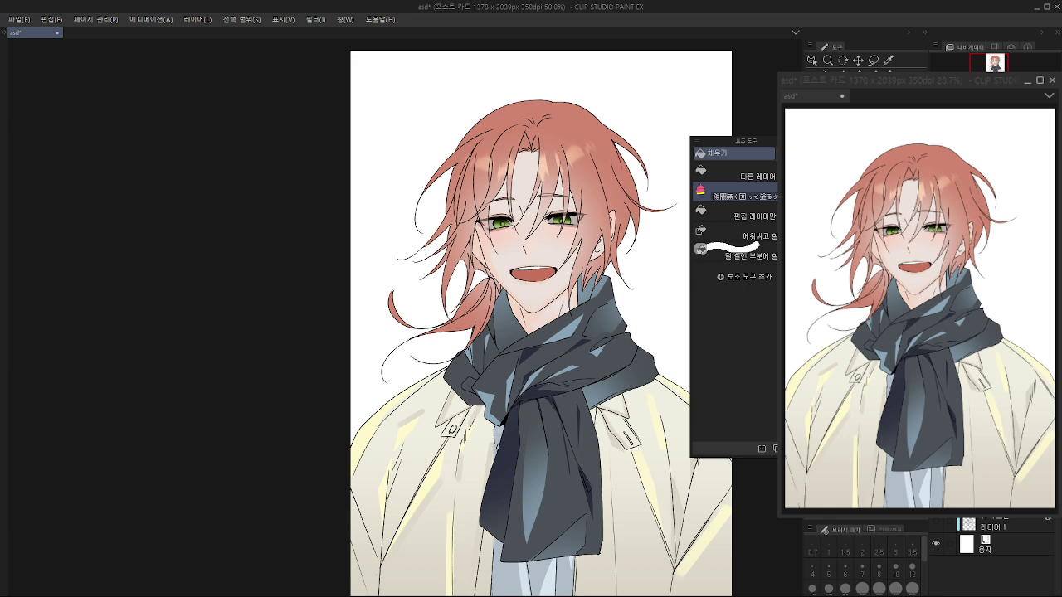
Step: Blend the blue highlights and navy shadows on the scarf's wrap and hanging end into softer transitions
{"action": "scroll", "coordinate": [609, 353], "scroll_direction": "down", "scroll_amount": 2}
{"action": "left_click_drag", "start_coordinate": [614, 376], "coordinate": [586, 346]}
{"action": "key", "text": "p"}
{"action": "scroll", "coordinate": [586, 346], "scroll_direction": "up", "scroll_amount": 1}
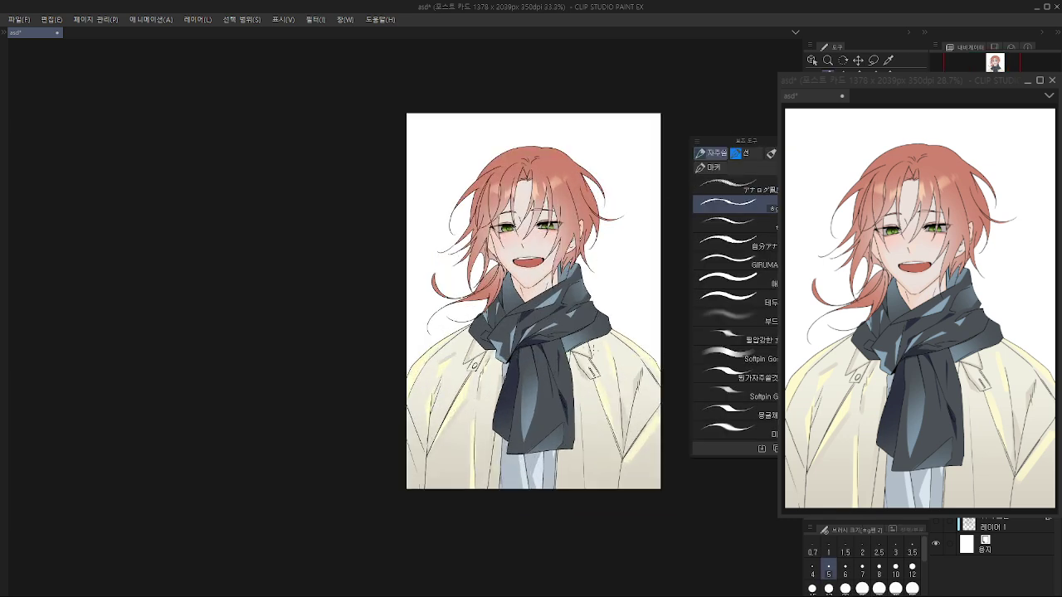
{"action": "key", "text": "ctrl+plus"}
{"action": "key", "text": "j"}
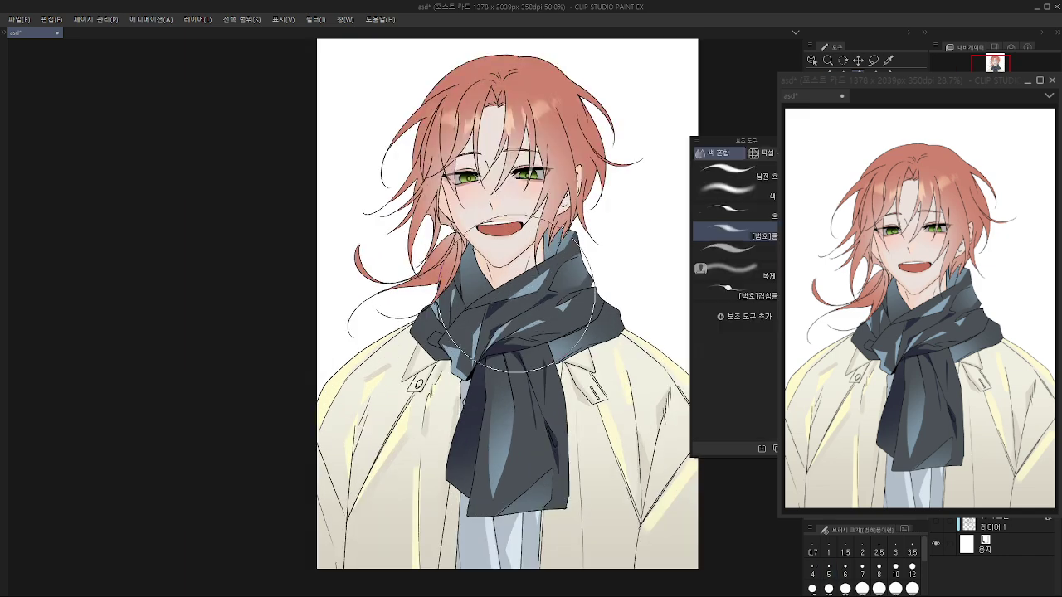
{"action": "left_click_drag", "start_coordinate": [519, 286], "coordinate": [553, 274]}
{"action": "left_click_drag", "start_coordinate": [537, 326], "coordinate": [571, 316]}
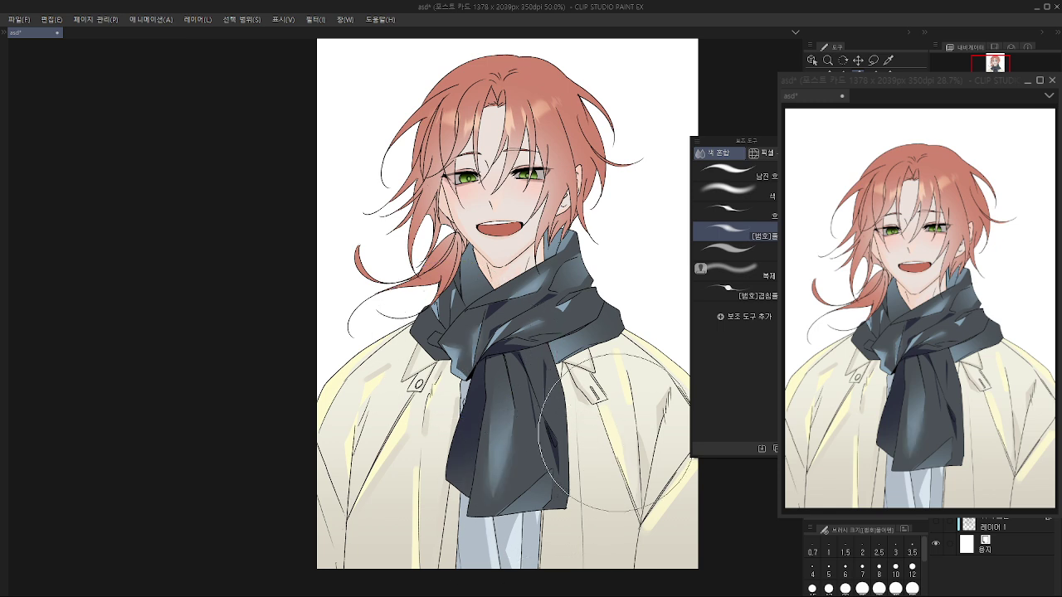
{"action": "key", "text": "ctrl+minus"}
{"action": "key", "text": "p"}
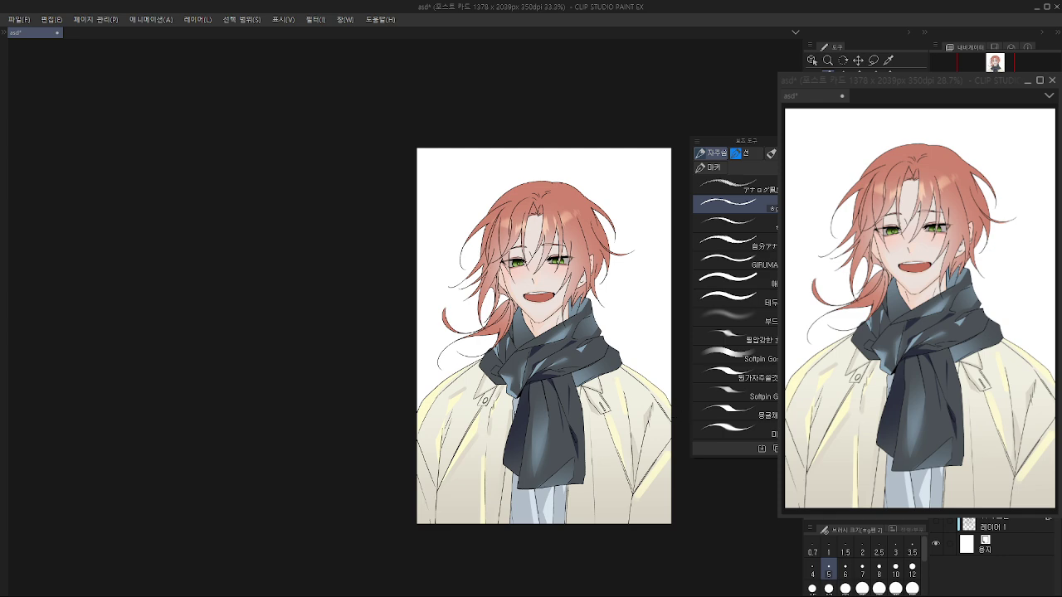
{"action": "scroll", "coordinate": [536, 445], "scroll_direction": "up", "scroll_amount": 2}
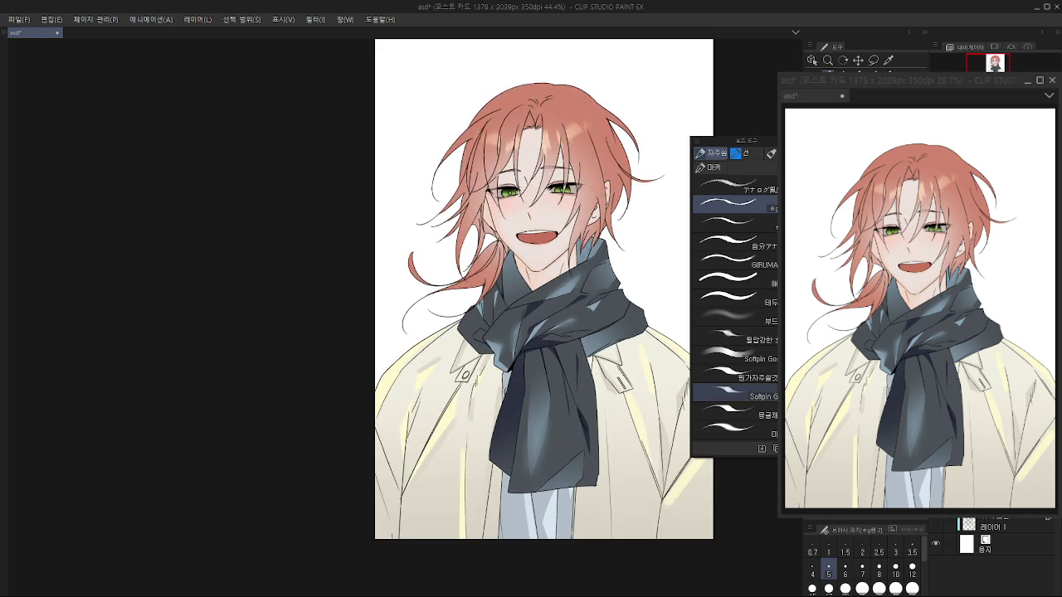
Step: Create a new layer and bring up the knit-pattern brush group
{"action": "key", "text": "ctrl+shift+n"}
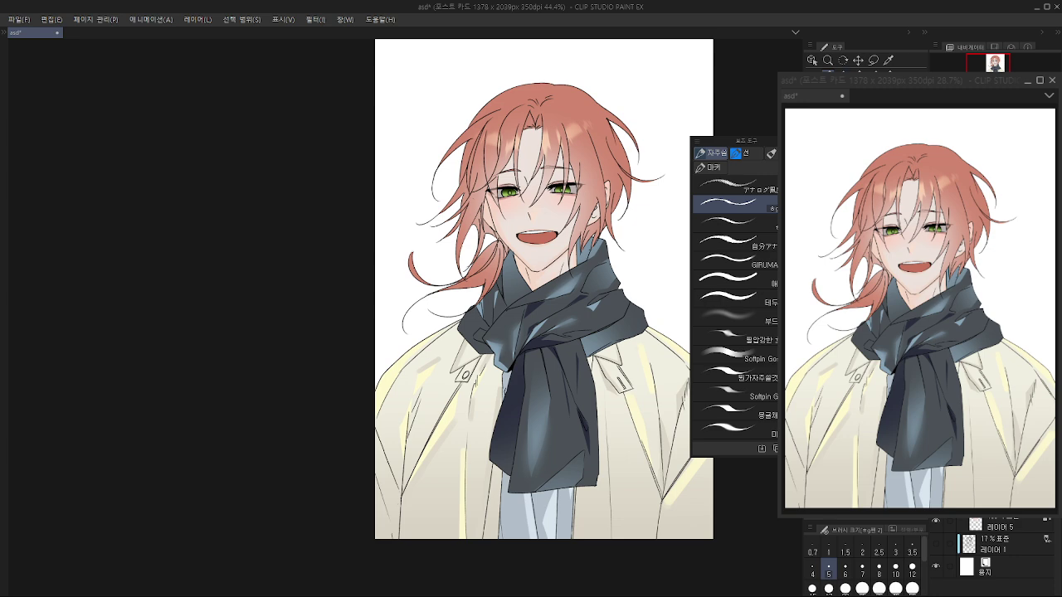
{"action": "key", "text": "b"}
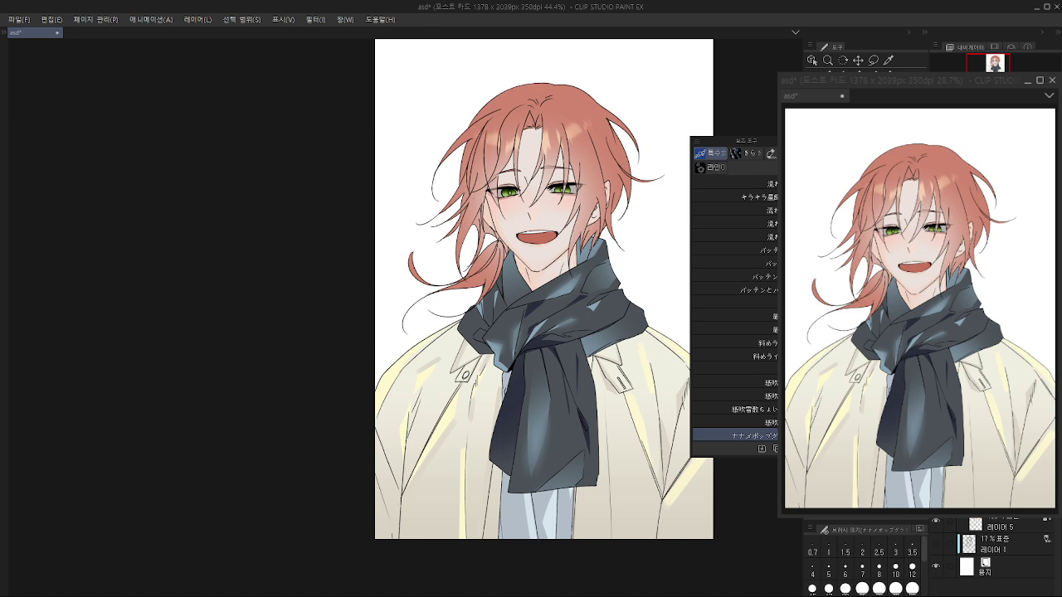
{"action": "key", "text": "b"}
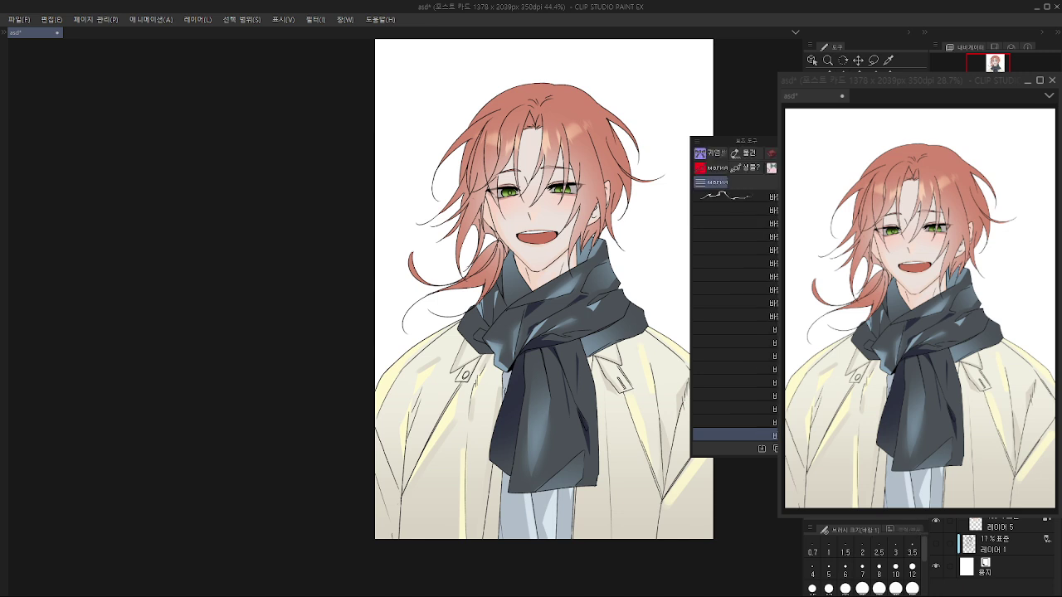
{"action": "key", "text": "y"}
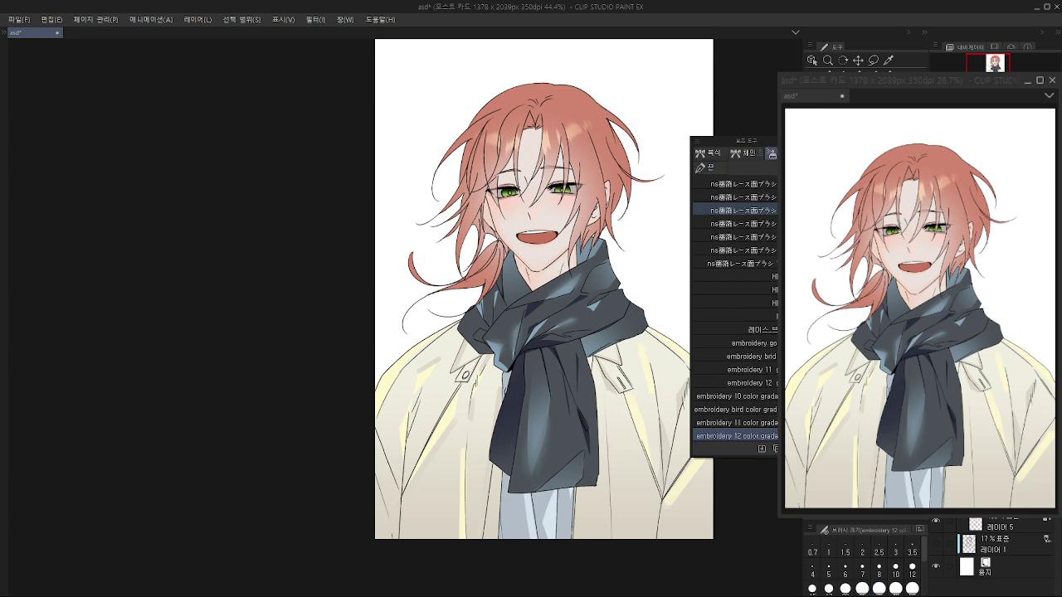
{"action": "key", "text": "y"}
{"action": "key", "text": "y"}
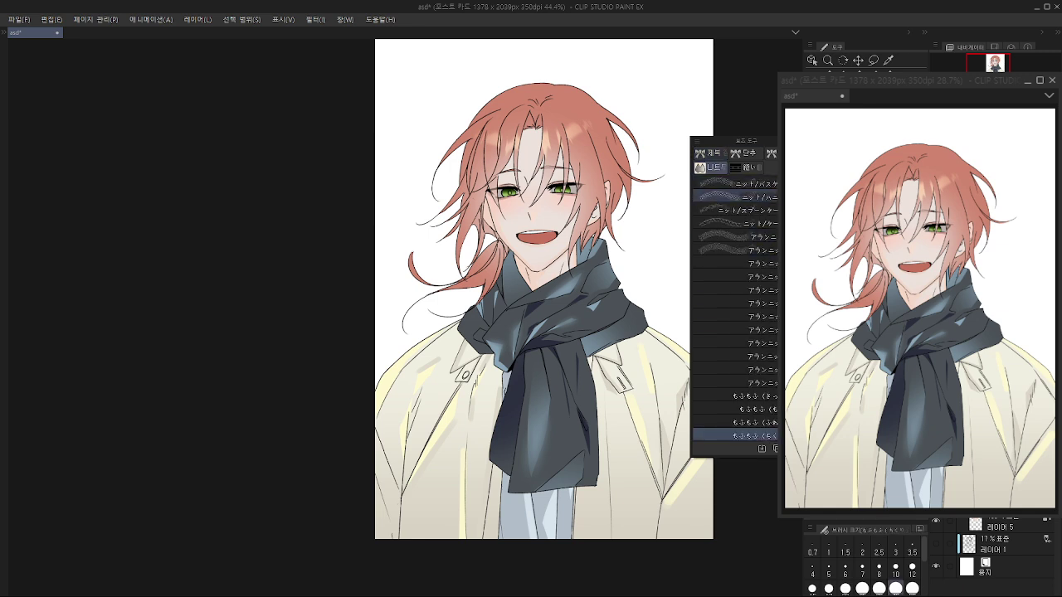
Step: Try painting a knit texture over the light blue shirt below the scarf with the ニット/スプーン brush
{"action": "left_click", "coordinate": [735, 210]}
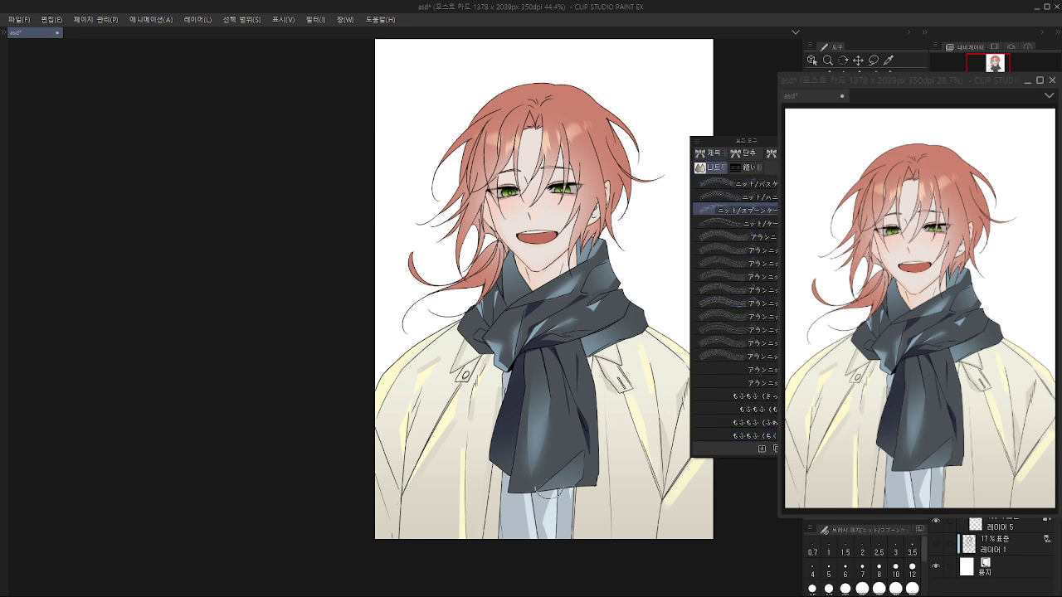
{"action": "key", "text": "ctrl+z"}
{"action": "key", "text": "ctrl+y"}
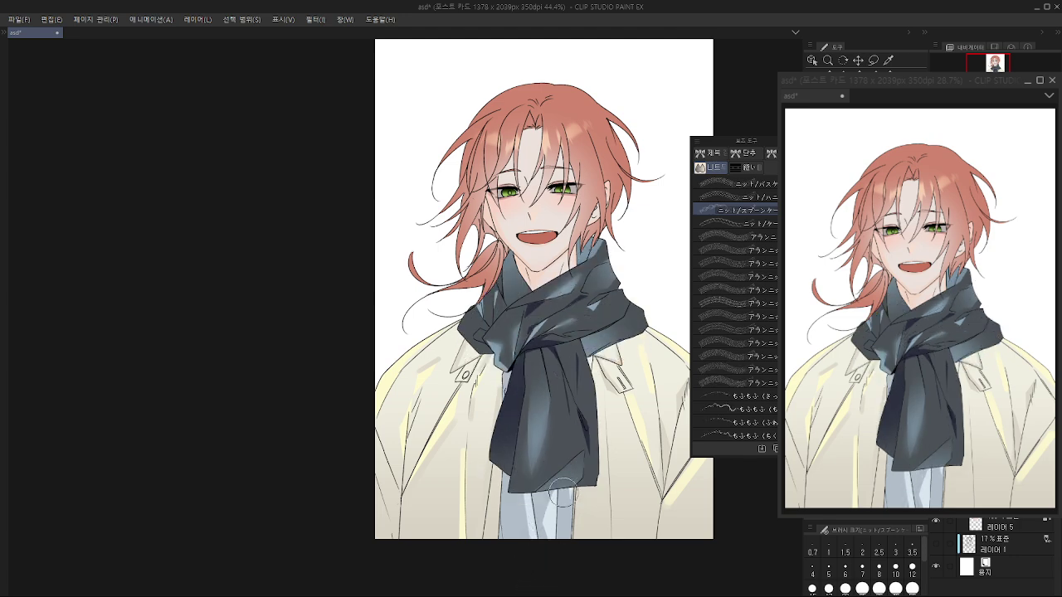
{"action": "mouse_move", "coordinate": [535, 503]}
{"action": "left_mouse_down"}
{"action": "mouse_move", "coordinate": [537, 558]}
{"action": "mouse_move", "coordinate": [515, 523]}
{"action": "mouse_move", "coordinate": [512, 541]}
{"action": "left_mouse_up"}
{"action": "key", "text": "ctrl+z"}
{"action": "left_click_drag", "start_coordinate": [512, 501], "coordinate": [511, 534]}
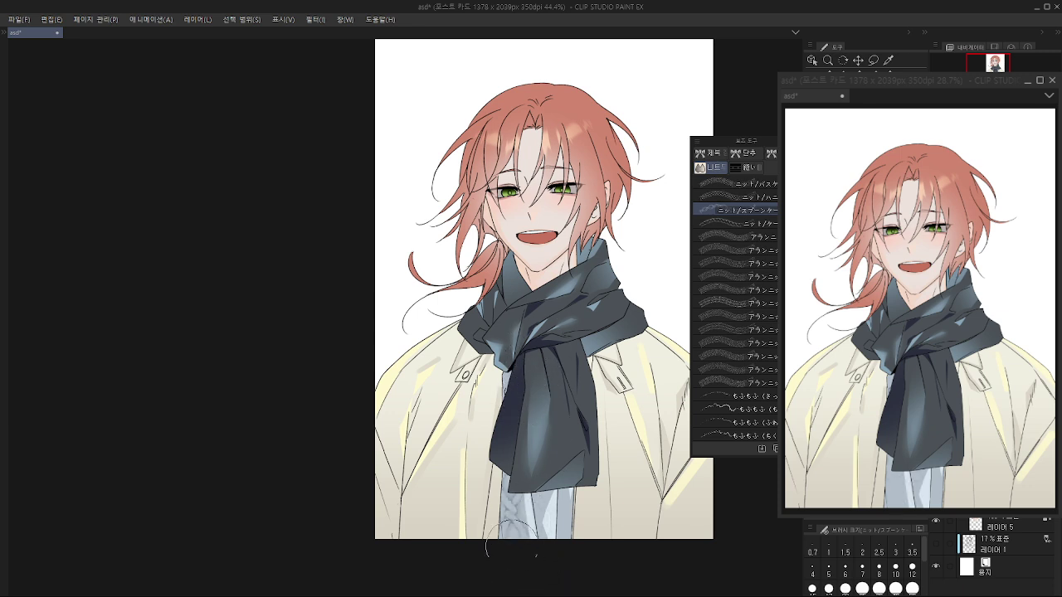
{"action": "key", "text": "ctrl+z"}
{"action": "key", "text": "ctrl+z"}
{"action": "mouse_move", "coordinate": [548, 499]}
{"action": "left_mouse_down"}
{"action": "mouse_move", "coordinate": [544, 530]}
{"action": "mouse_move", "coordinate": [555, 351]}
{"action": "mouse_move", "coordinate": [515, 553]}
{"action": "left_mouse_up"}
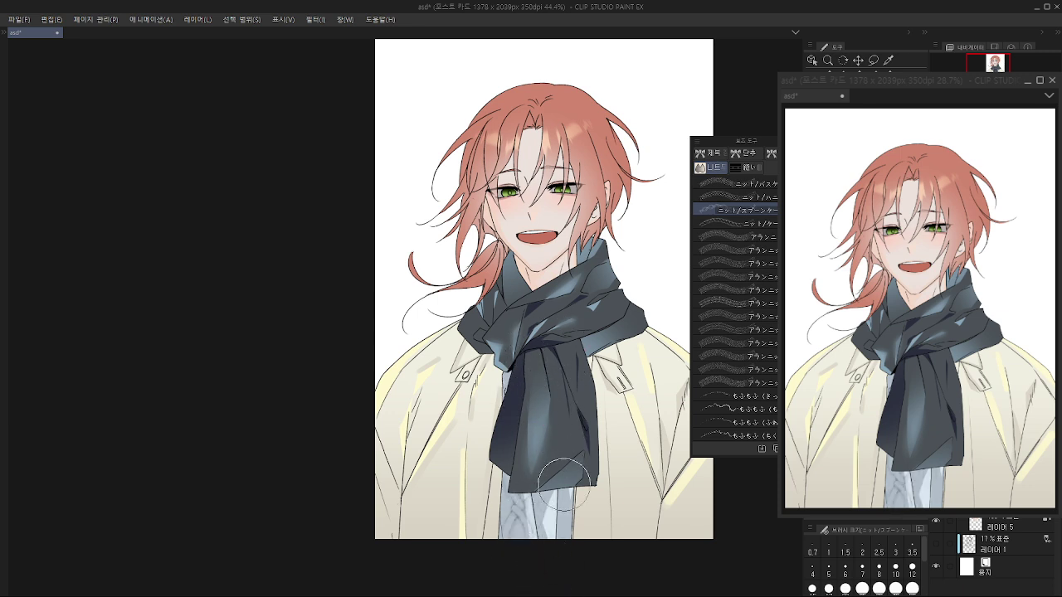
{"action": "left_click_drag", "start_coordinate": [564, 488], "coordinate": [562, 573]}
{"action": "key", "text": "ctrl+z"}
{"action": "key", "text": "ctrl+z"}
Step: Paint a knit texture down the light blue shirt below the scarf with one of the アランニット brushes
{"action": "left_click", "coordinate": [731, 343]}
{"action": "left_click_drag", "start_coordinate": [550, 464], "coordinate": [509, 567]}
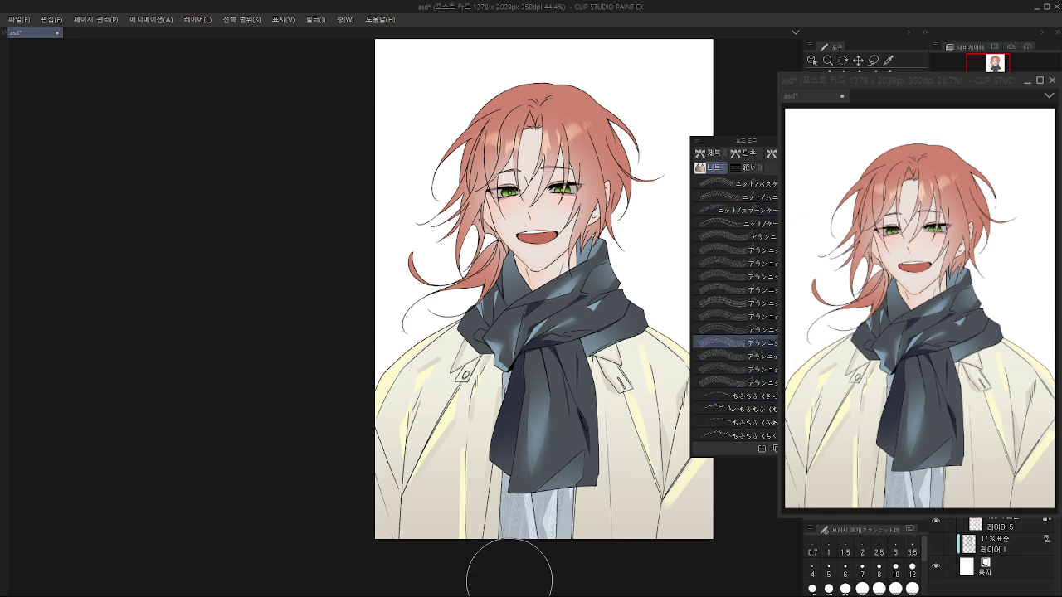
{"action": "key", "text": "ctrl+z"}
{"action": "left_click_drag", "start_coordinate": [545, 457], "coordinate": [537, 581]}
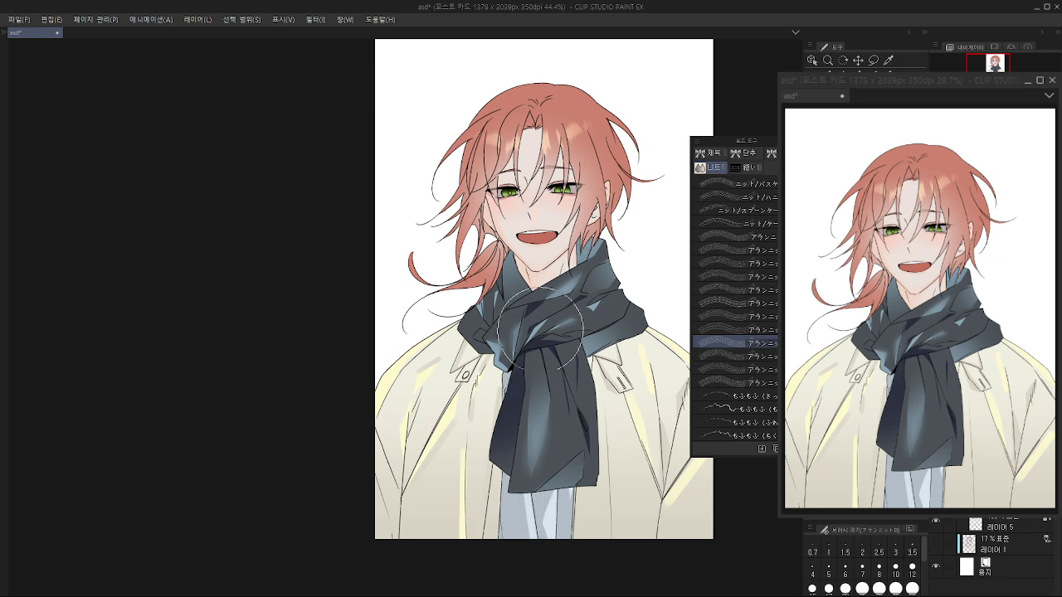
Step: Switch back to the frequently used pen and save the illustration
{"action": "key", "text": "p"}
{"action": "scroll", "coordinate": [468, 406], "scroll_direction": "down", "scroll_amount": 1}
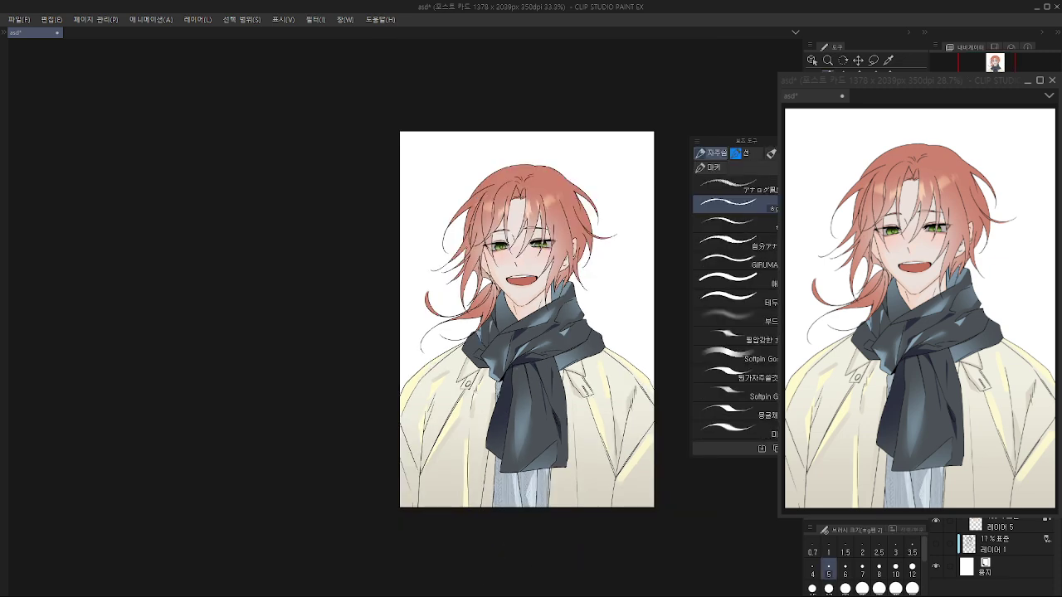
{"action": "left_click_drag", "start_coordinate": [468, 407], "coordinate": [471, 432]}
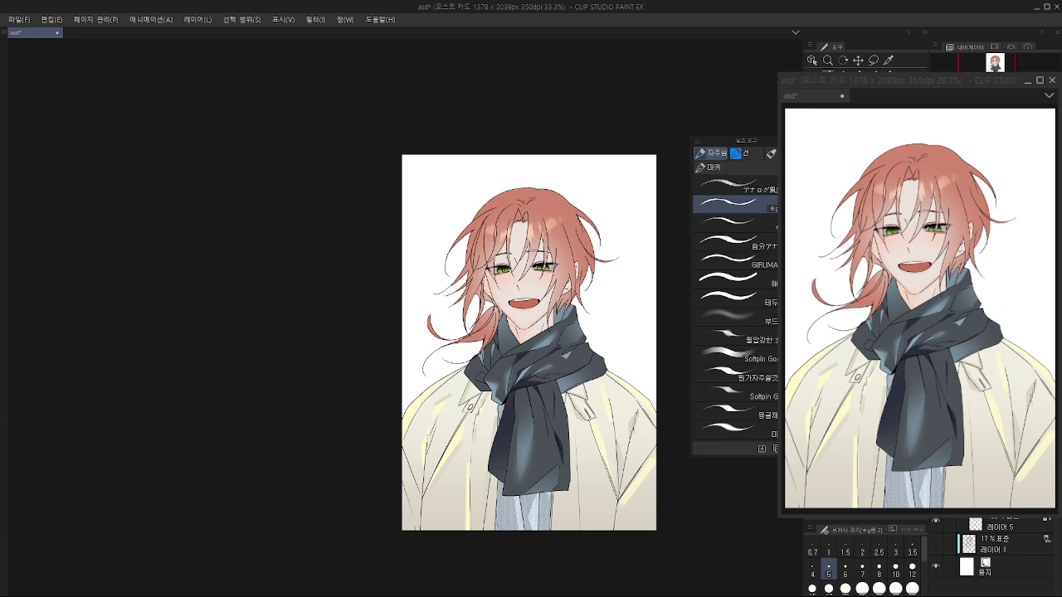
{"action": "key", "text": "ctrl+s"}
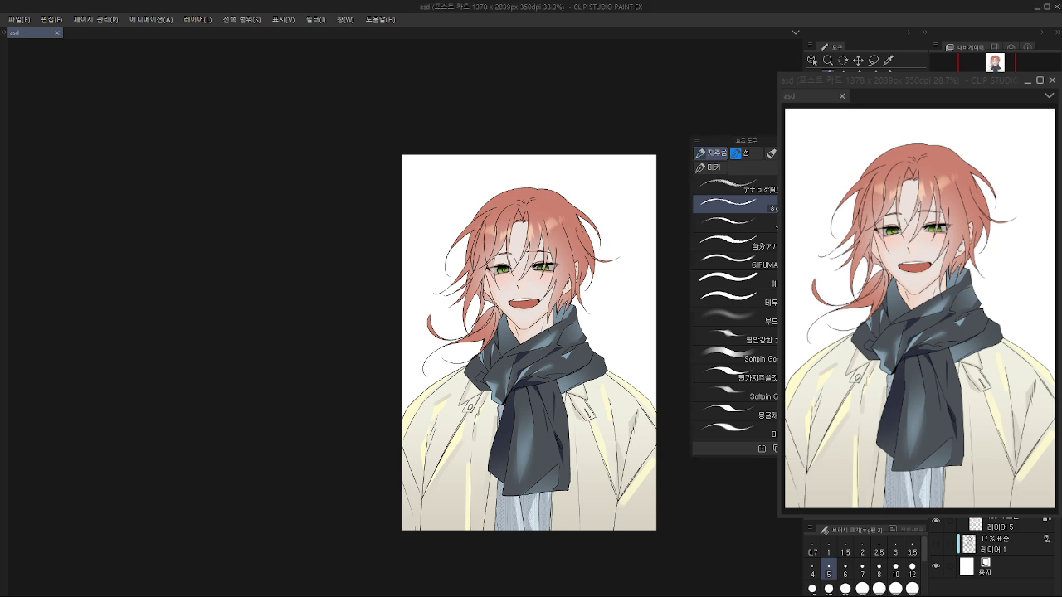
{"action": "scroll", "coordinate": [510, 190], "scroll_direction": "down", "scroll_amount": 2}
{"action": "scroll", "coordinate": [567, 250], "scroll_direction": "up", "scroll_amount": 2}
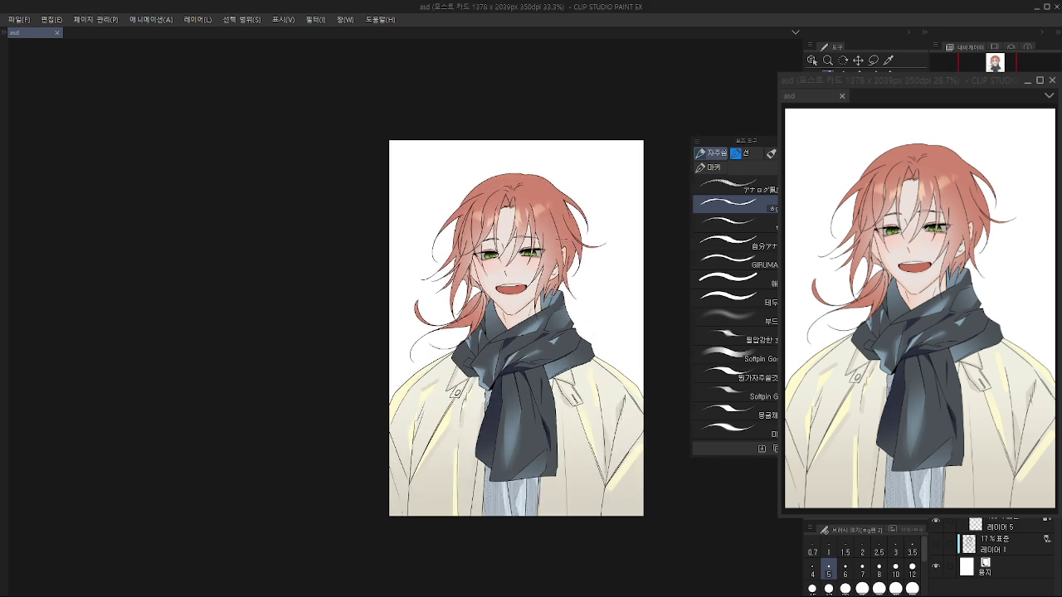
{"action": "scroll", "coordinate": [556, 226], "scroll_direction": "up", "scroll_amount": 1}
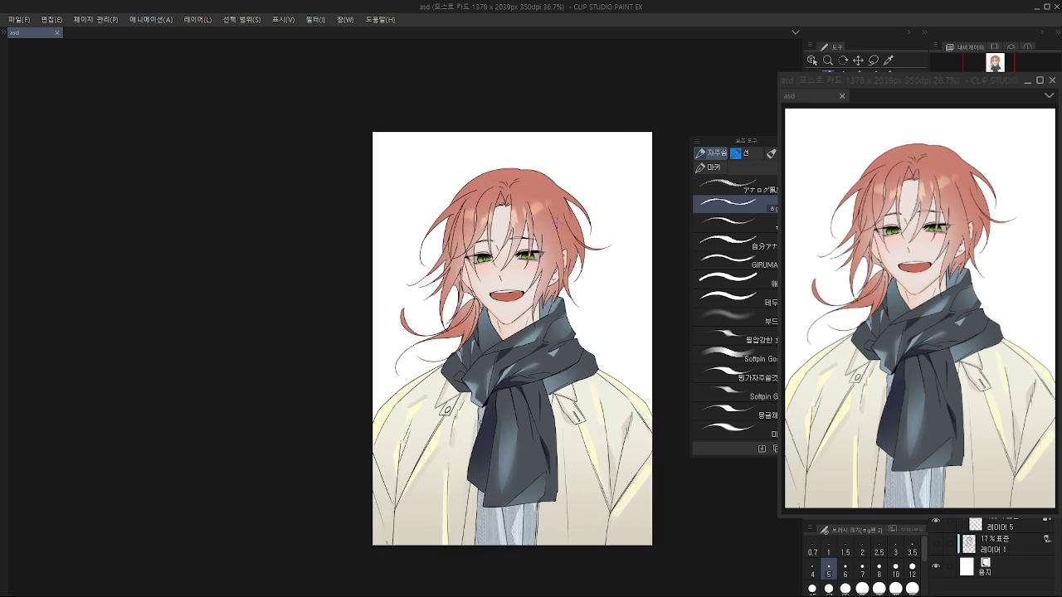
{"action": "scroll", "coordinate": [555, 224], "scroll_direction": "up", "scroll_amount": 2}
{"action": "scroll", "coordinate": [555, 222], "scroll_direction": "down", "scroll_amount": 2}
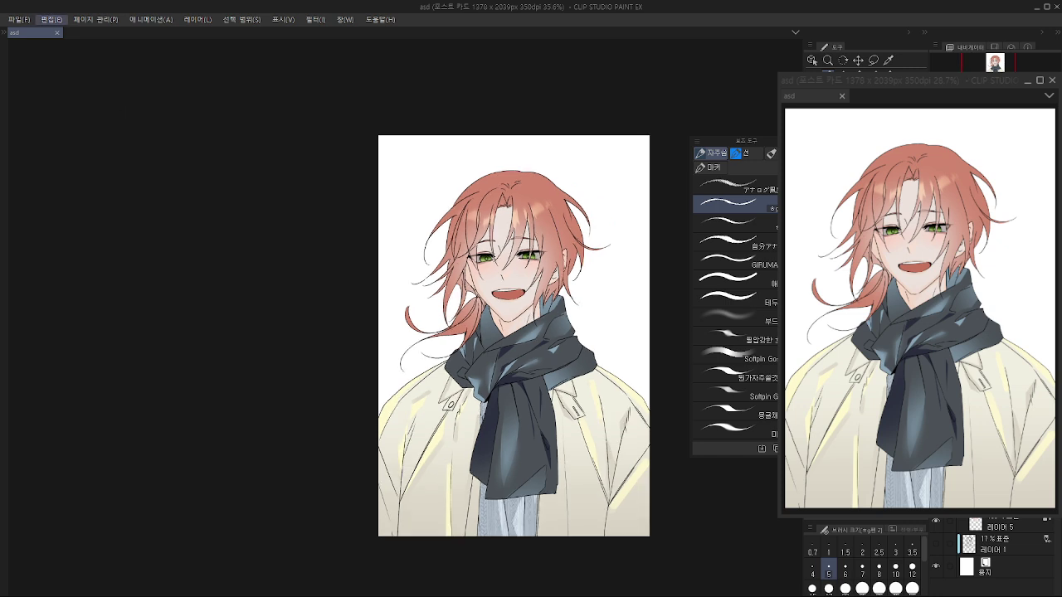
Step: Lighten the dark scarf to a muted blue-grey with an RGB Tone Curve, raising the shadows and midtones and flattening the highlights
{"action": "left_click", "coordinate": [52, 19]}
{"action": "mouse_move", "coordinate": [124, 298]}
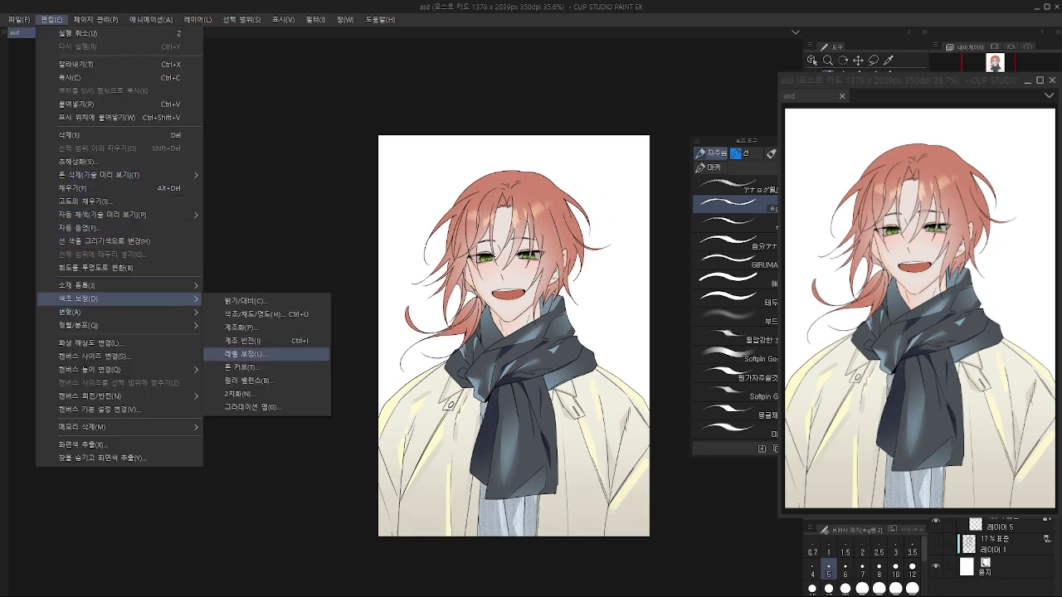
{"action": "left_click", "coordinate": [242, 367]}
{"action": "left_click_drag", "start_coordinate": [735, 341], "coordinate": [736, 308]}
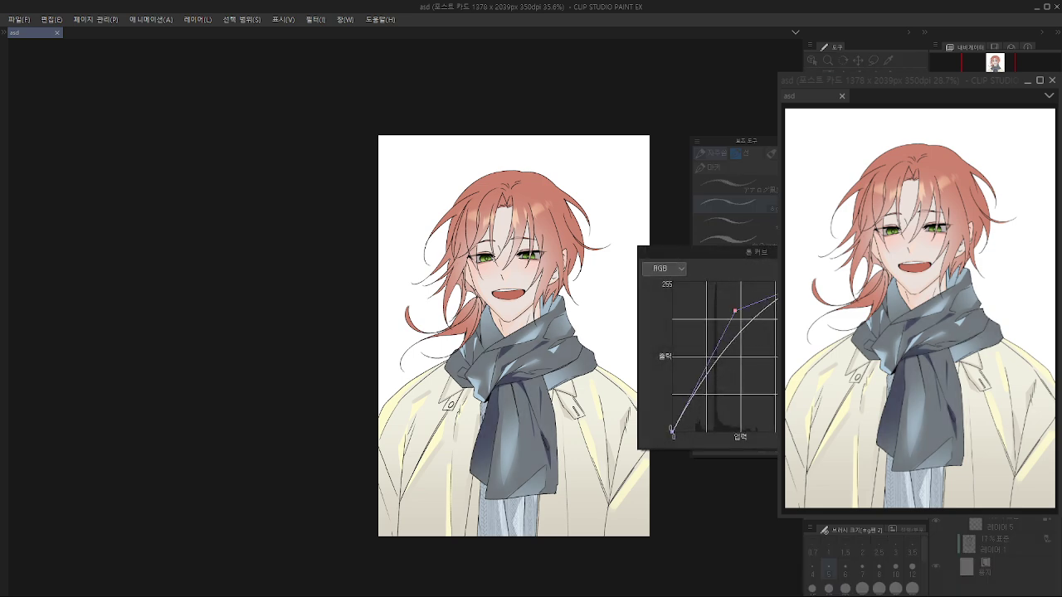
{"action": "left_click_drag", "start_coordinate": [718, 358], "coordinate": [705, 376]}
{"action": "left_click", "coordinate": [843, 306]}
{"action": "left_click_drag", "start_coordinate": [717, 303], "coordinate": [792, 339]}
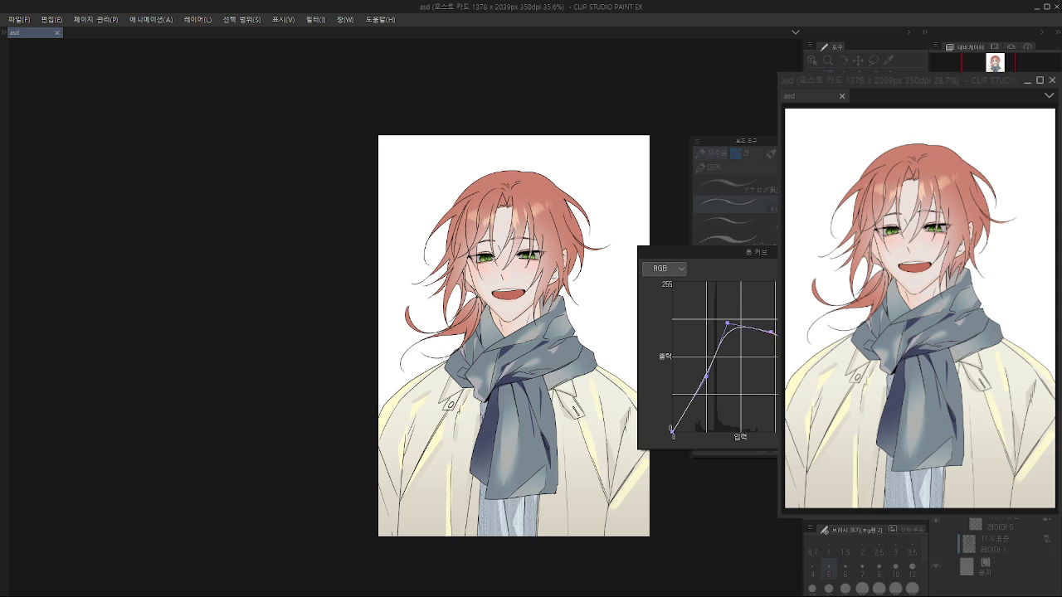
{"action": "mouse_move", "coordinate": [683, 414]}
{"action": "left_mouse_down"}
{"action": "mouse_move", "coordinate": [679, 374]}
{"action": "mouse_move", "coordinate": [683, 401]}
{"action": "left_mouse_up"}
{"action": "key", "text": "Return"}
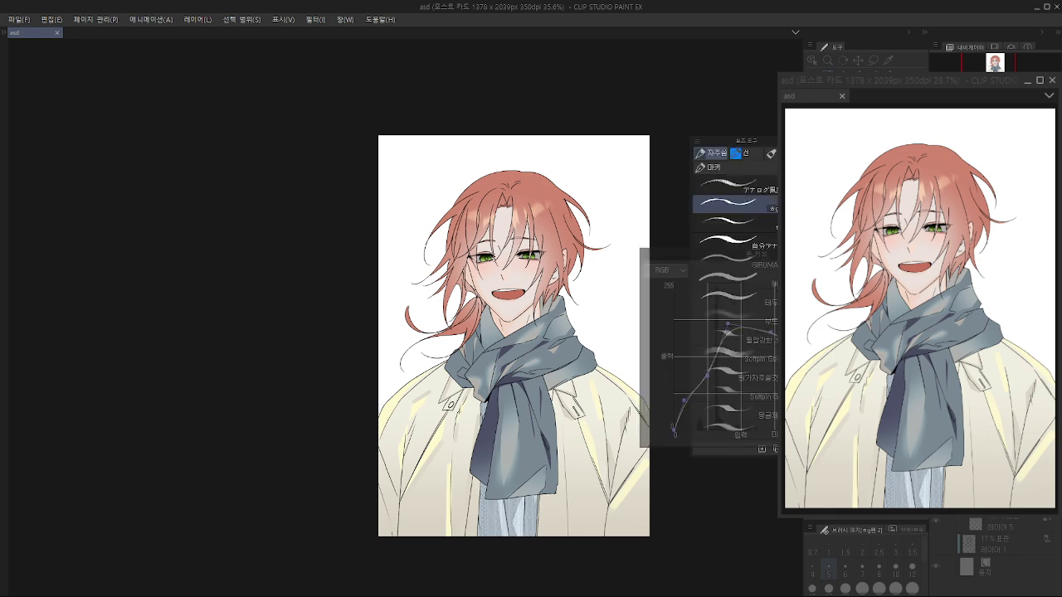
{"action": "key", "text": "ctrl+u"}
{"action": "left_click_drag", "start_coordinate": [691, 421], "coordinate": [646, 419]}
{"action": "key", "text": "Escape"}
Step: Try different dark red fills on the inner hair between the ear and the scarf
{"action": "scroll", "coordinate": [475, 269], "scroll_direction": "down", "scroll_amount": 3}
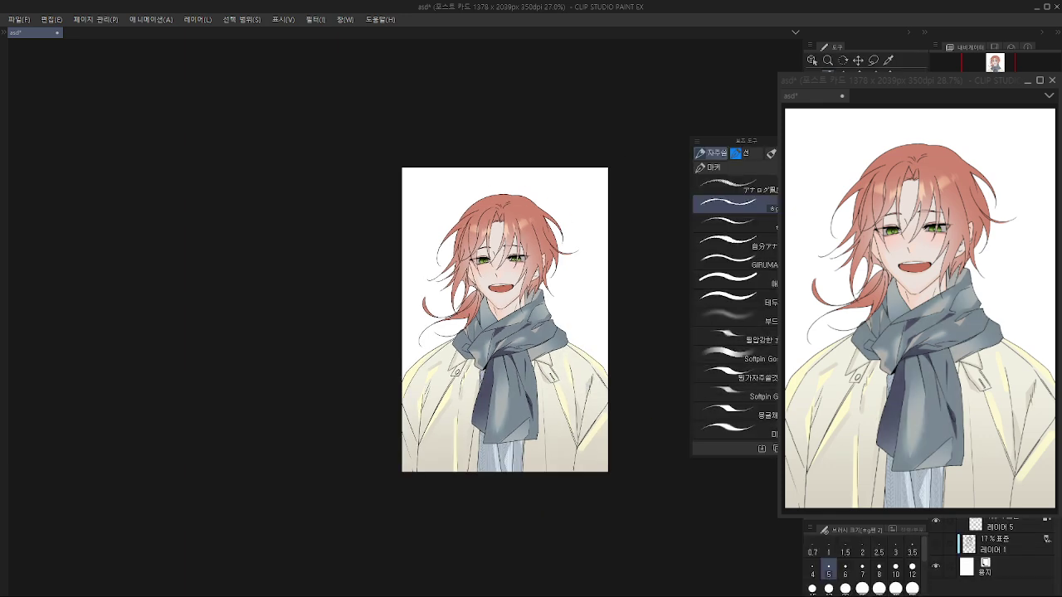
{"action": "scroll", "coordinate": [512, 245], "scroll_direction": "up", "scroll_amount": 4}
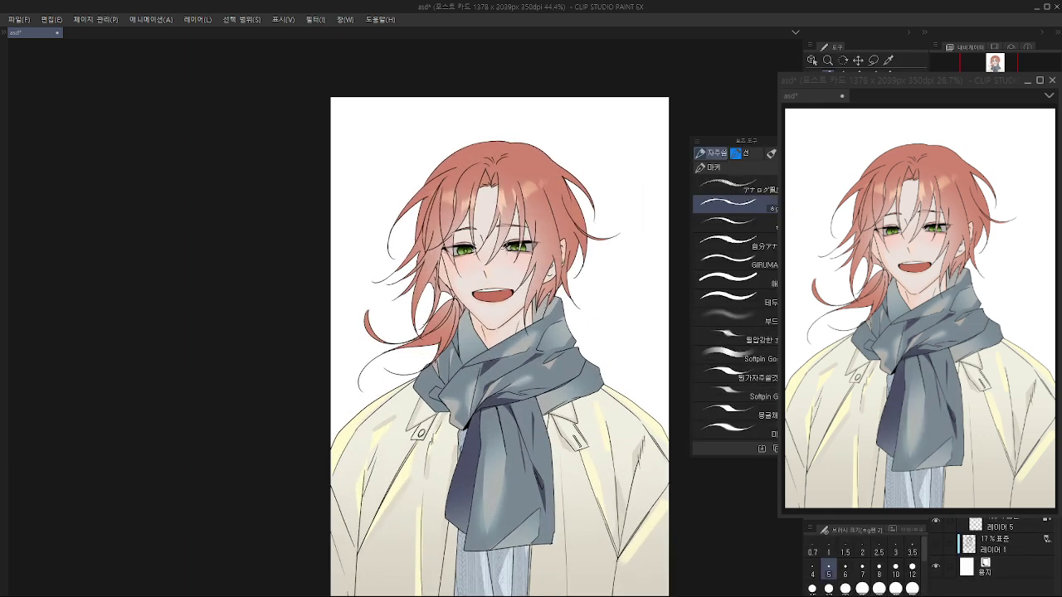
{"action": "scroll", "coordinate": [467, 266], "scroll_direction": "up", "scroll_amount": 3}
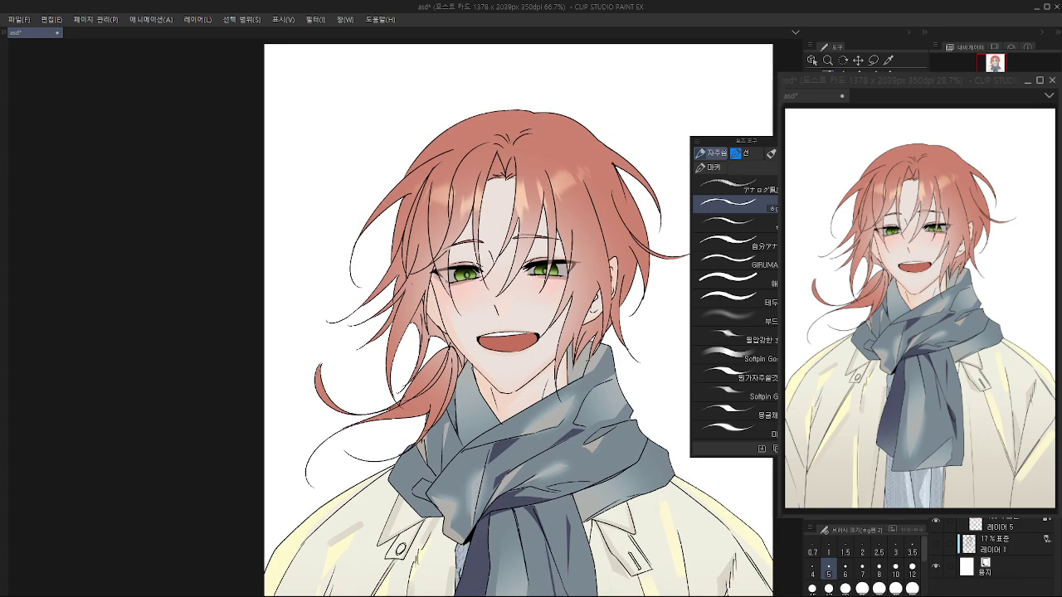
{"action": "left_click_drag", "start_coordinate": [498, 273], "coordinate": [496, 287]}
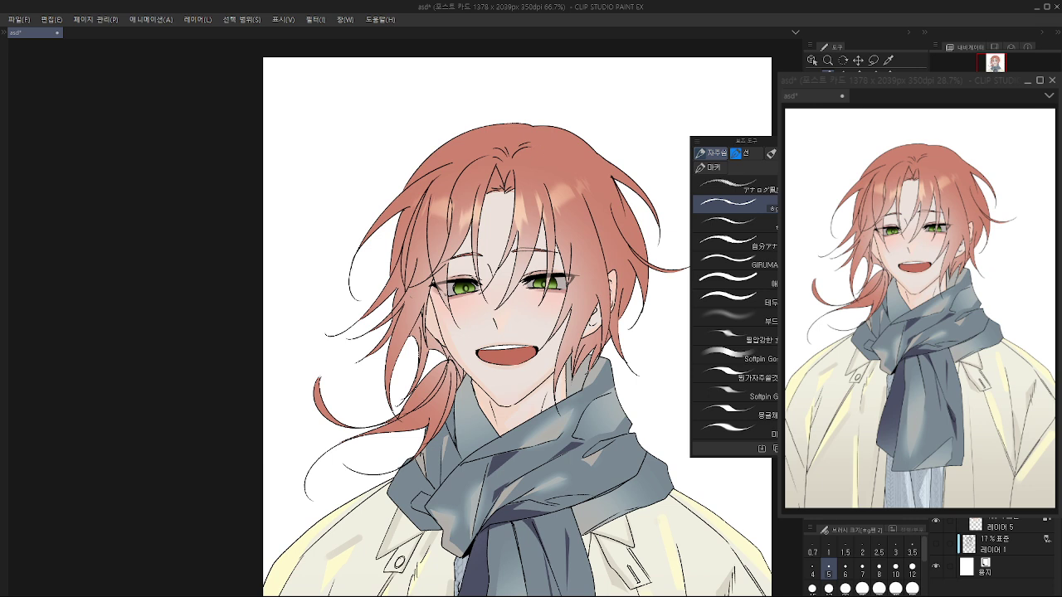
{"action": "key", "text": "g"}
{"action": "left_click", "coordinate": [591, 346]}
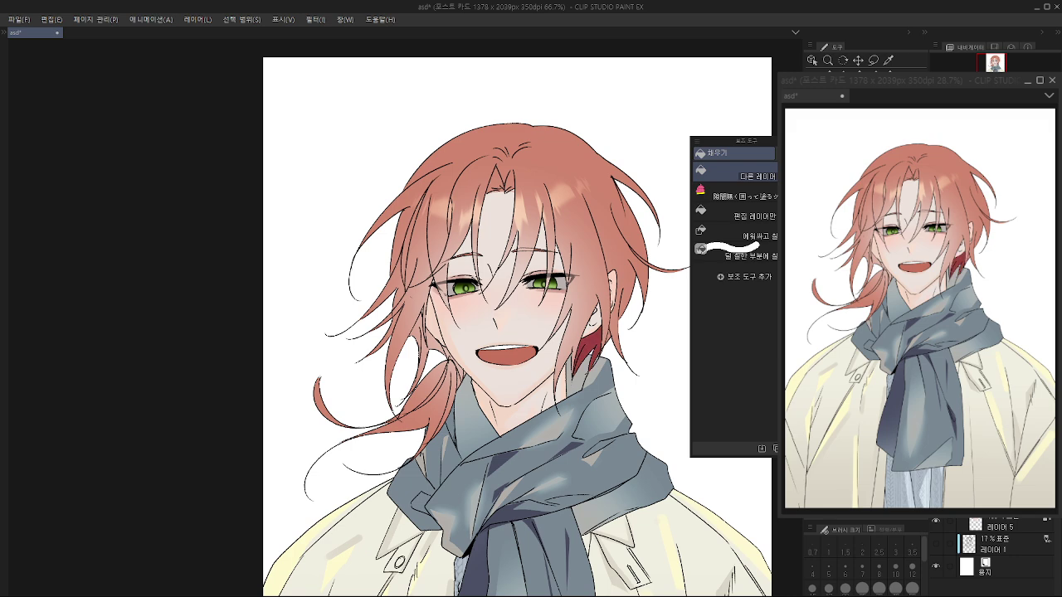
{"action": "key", "text": "ctrl+z"}
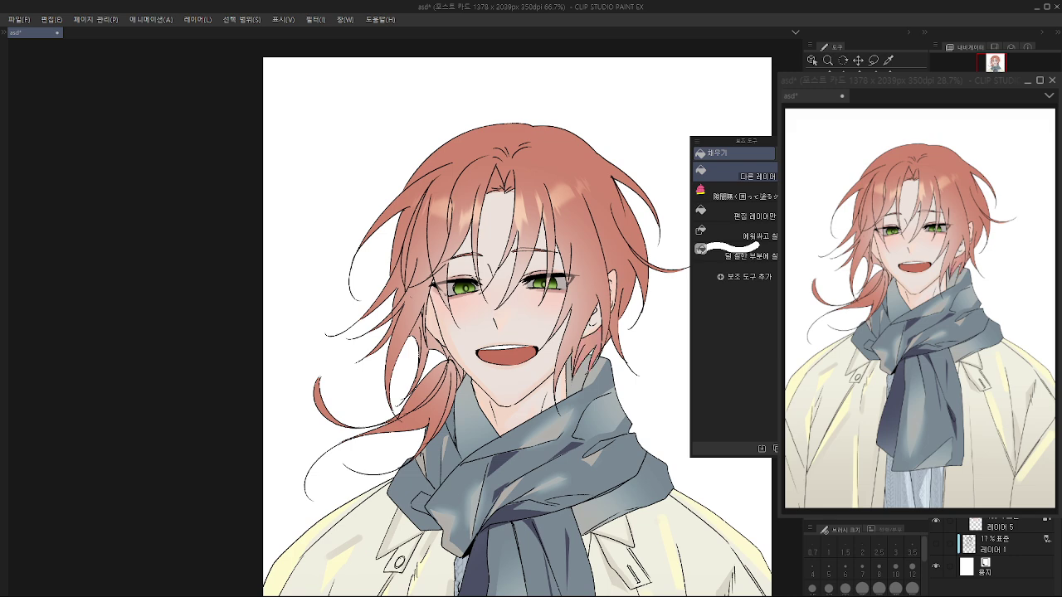
{"action": "left_click", "coordinate": [589, 349]}
{"action": "key", "text": "ctrl+z"}
{"action": "left_click", "coordinate": [590, 349]}
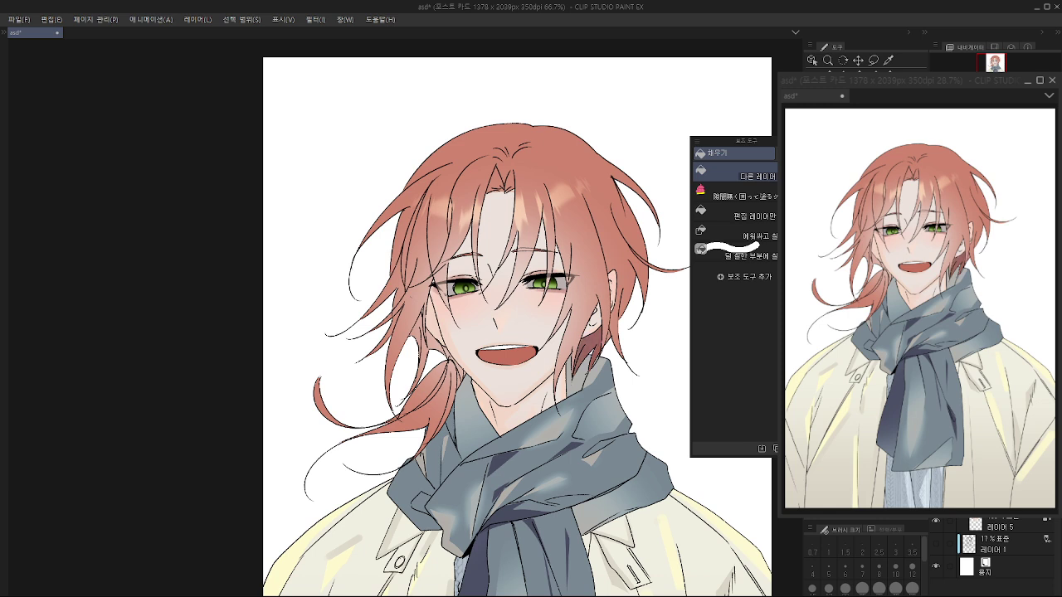
{"action": "key", "text": "ctrl+z"}
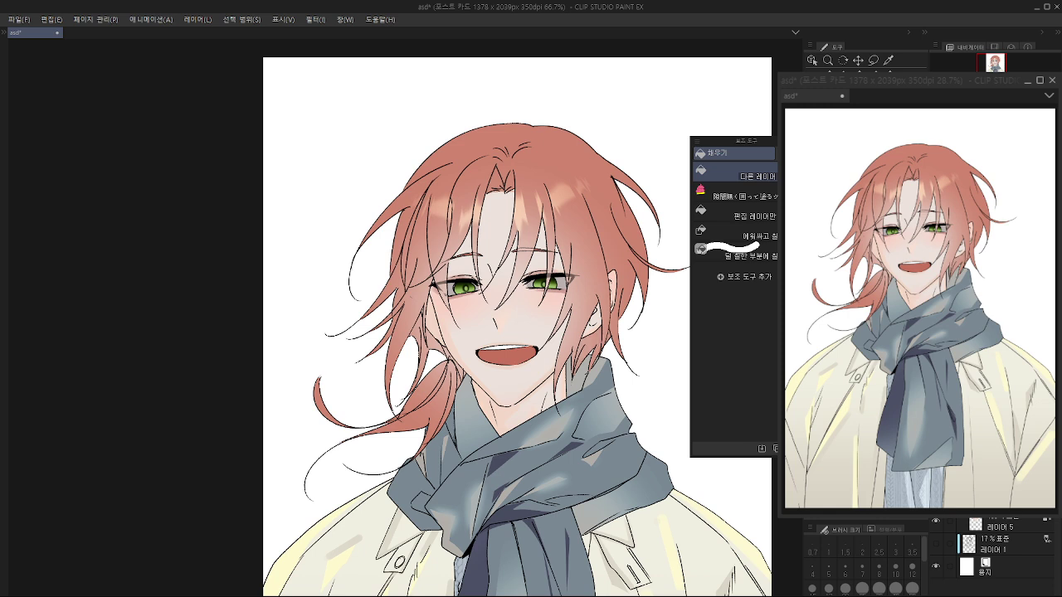
Step: Fill the inner hair behind the neck with dark red on both sides of the face
{"action": "left_click", "coordinate": [588, 349]}
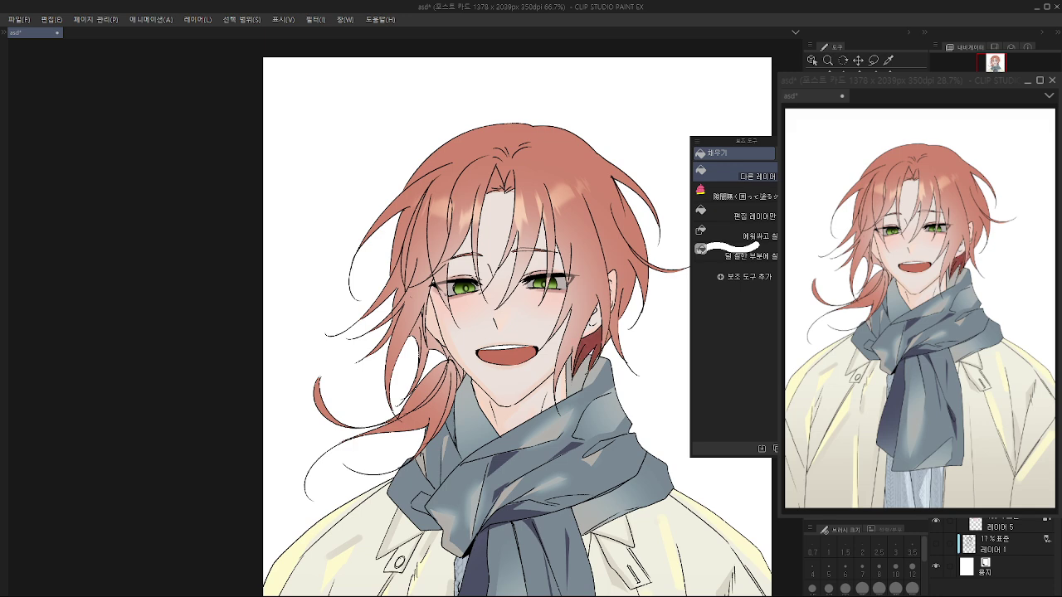
{"action": "left_click", "coordinate": [607, 337]}
{"action": "left_click_drag", "start_coordinate": [607, 337], "coordinate": [661, 339]}
{"action": "key", "text": "p"}
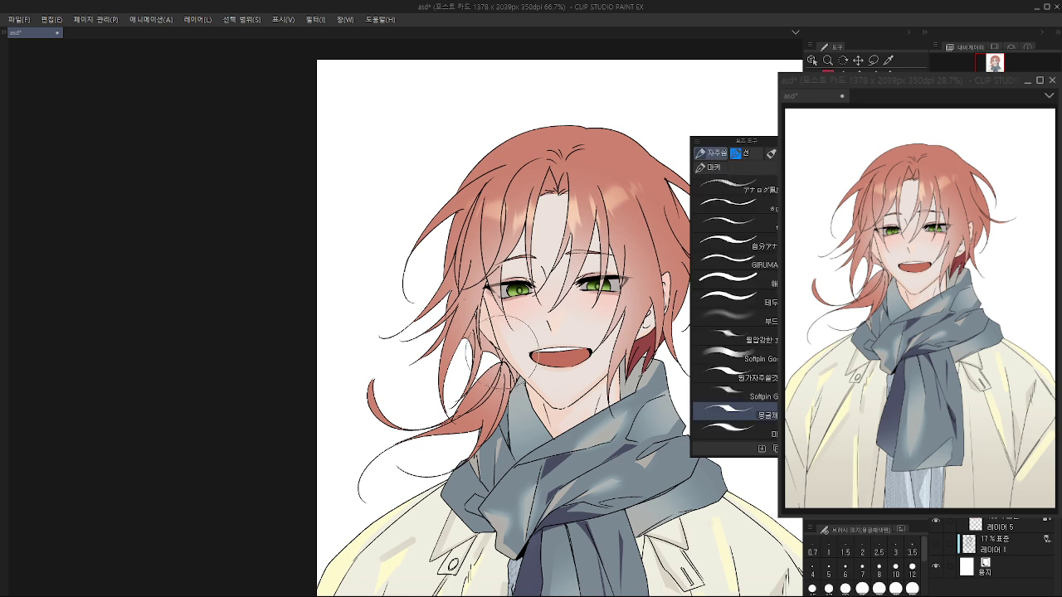
{"action": "left_click_drag", "start_coordinate": [494, 352], "coordinate": [505, 363]}
{"action": "key", "text": "g"}
{"action": "left_click", "coordinate": [476, 347]}
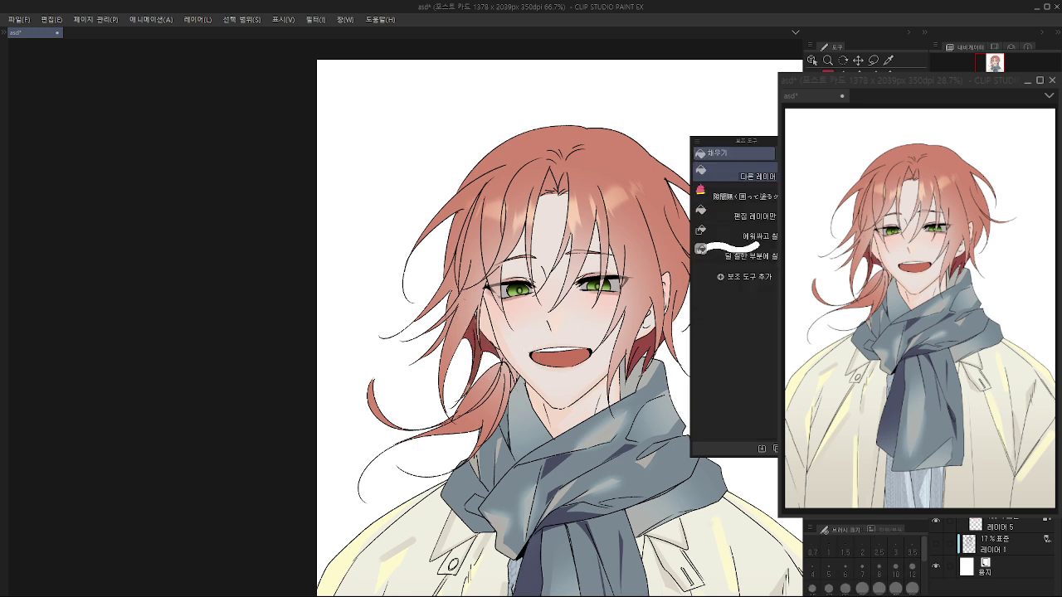
Step: Shade the ponytail with dark red, softly near the tie and with a hard-edged shadow along its strands
{"action": "key", "text": "p"}
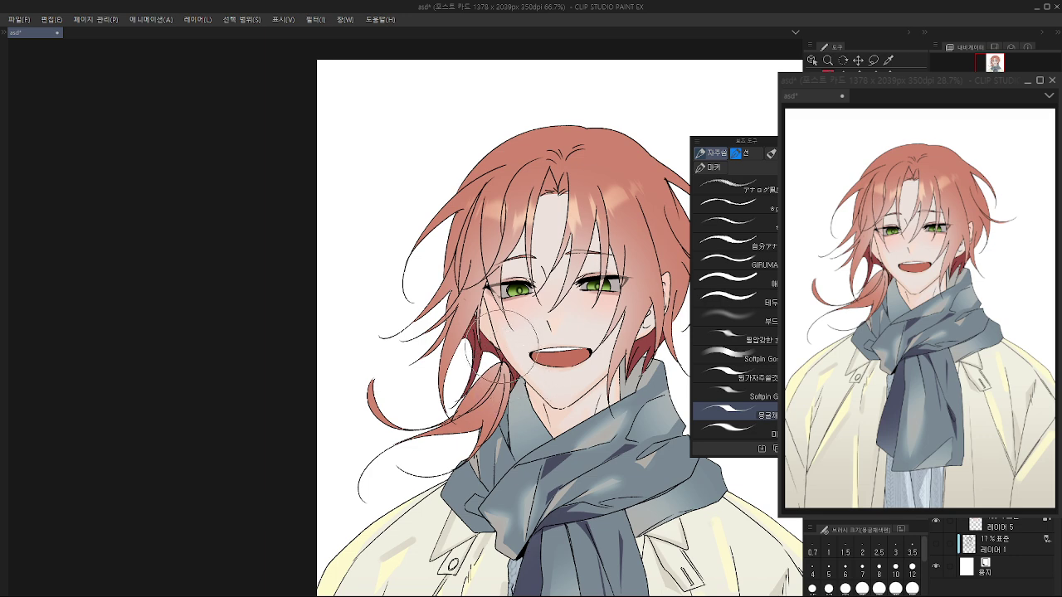
{"action": "left_click_drag", "start_coordinate": [505, 358], "coordinate": [495, 437]}
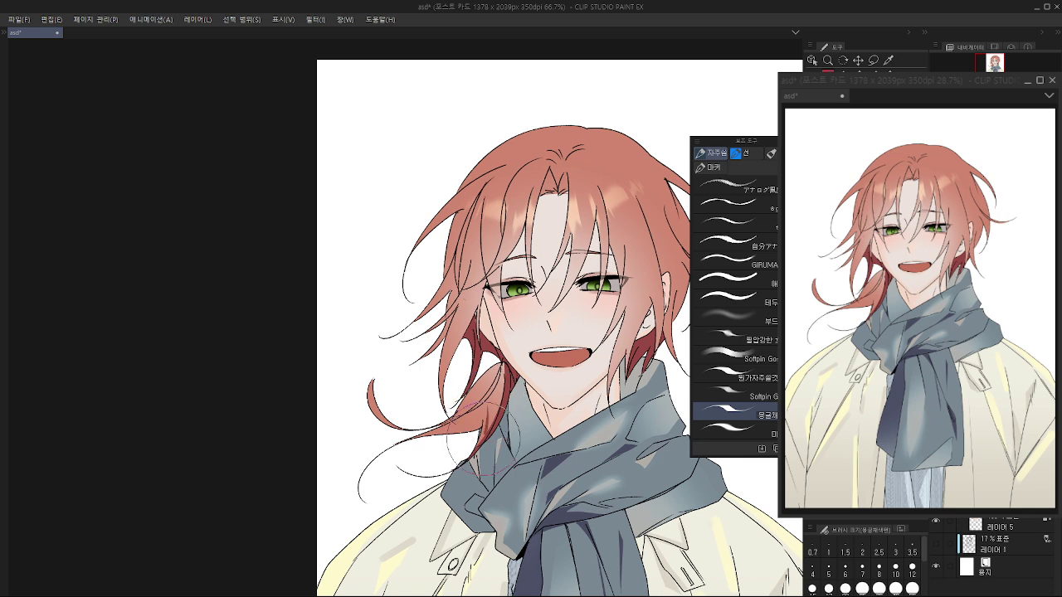
{"action": "key", "text": "period"}
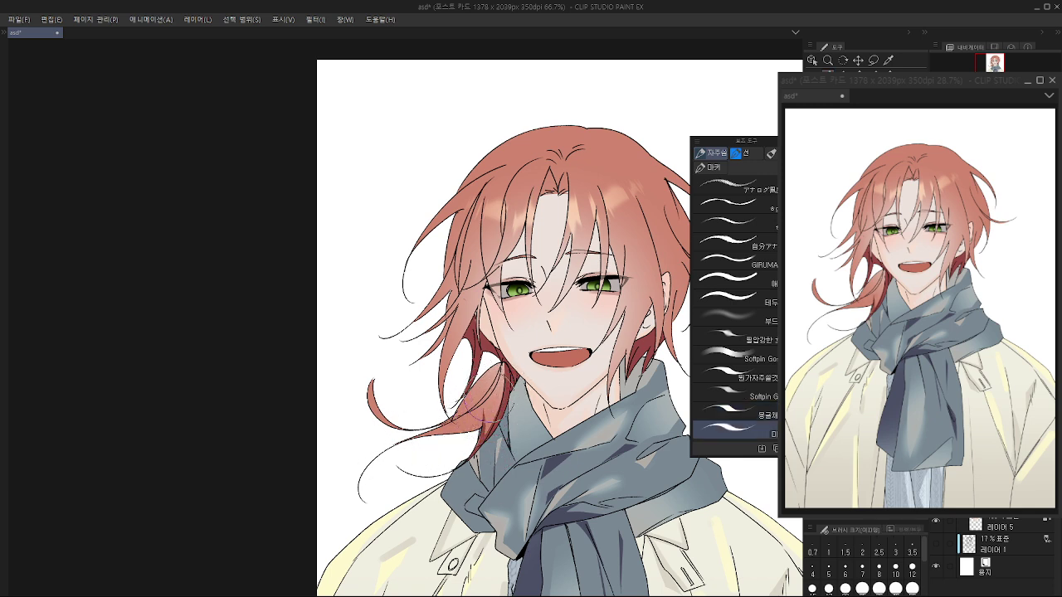
{"action": "left_click_drag", "start_coordinate": [491, 398], "coordinate": [417, 433]}
{"action": "key", "text": "ctrl+z"}
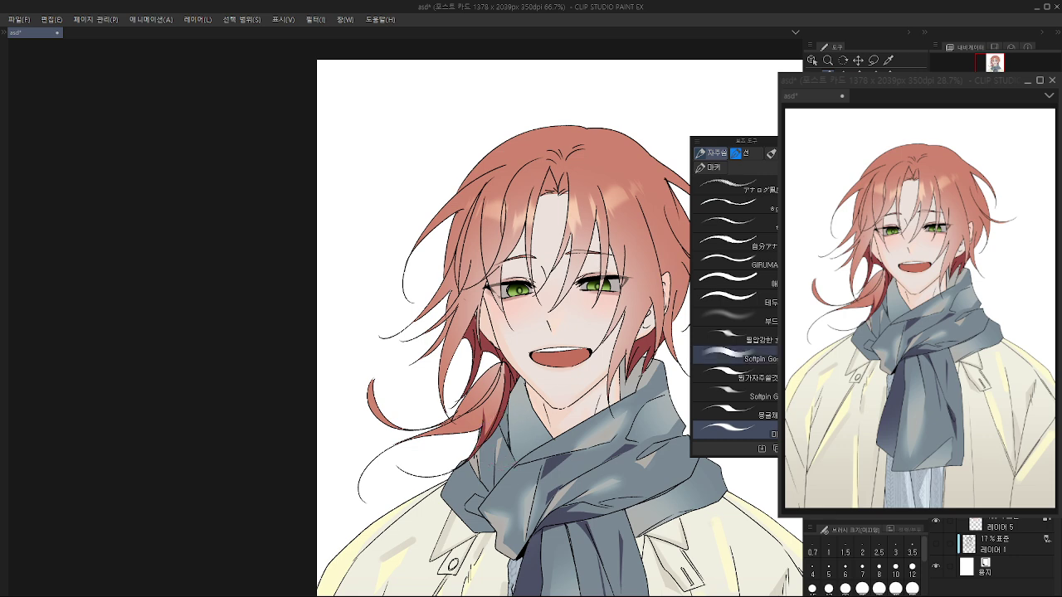
{"action": "left_click_drag", "start_coordinate": [490, 400], "coordinate": [401, 440]}
{"action": "key", "text": "ctrl+z"}
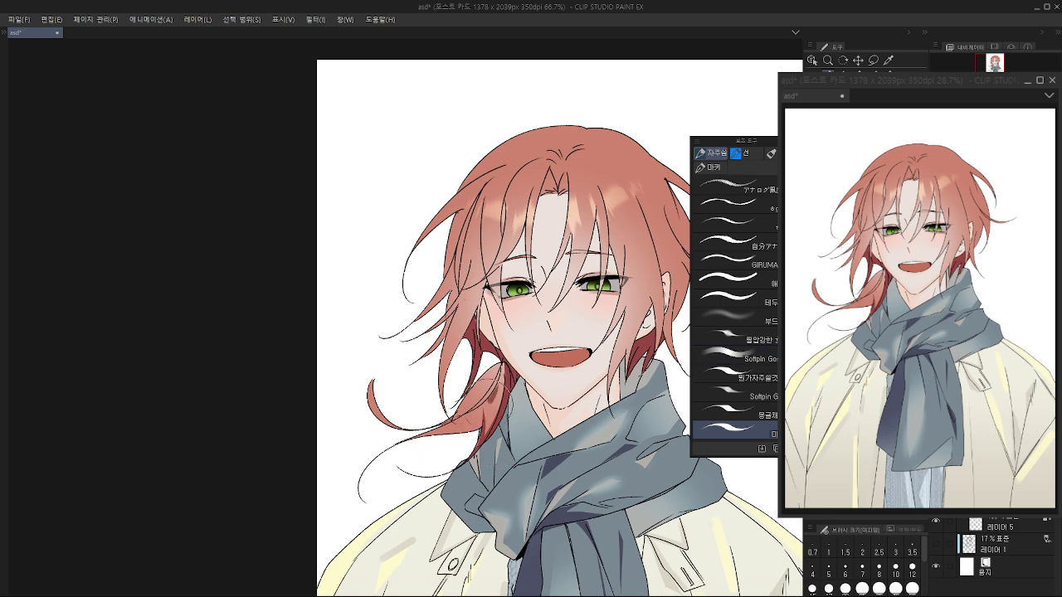
{"action": "mouse_move", "coordinate": [488, 402]}
{"action": "left_mouse_down"}
{"action": "mouse_move", "coordinate": [395, 440]}
{"action": "mouse_move", "coordinate": [462, 445]}
{"action": "left_mouse_up"}
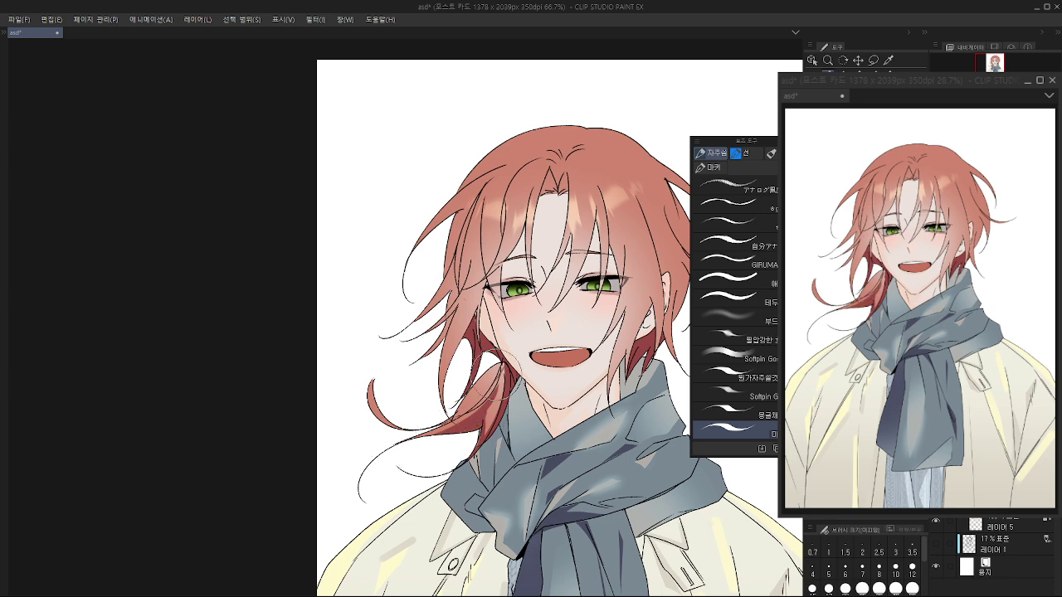
Step: Paint hard-edged dark red shadows at the hair parting and the root strands above it
{"action": "left_click_drag", "start_coordinate": [565, 272], "coordinate": [532, 332]}
{"action": "mouse_move", "coordinate": [516, 228]}
{"action": "left_mouse_down"}
{"action": "mouse_move", "coordinate": [509, 254]}
{"action": "mouse_move", "coordinate": [528, 251]}
{"action": "left_mouse_up"}
{"action": "key", "text": "ctrl+z"}
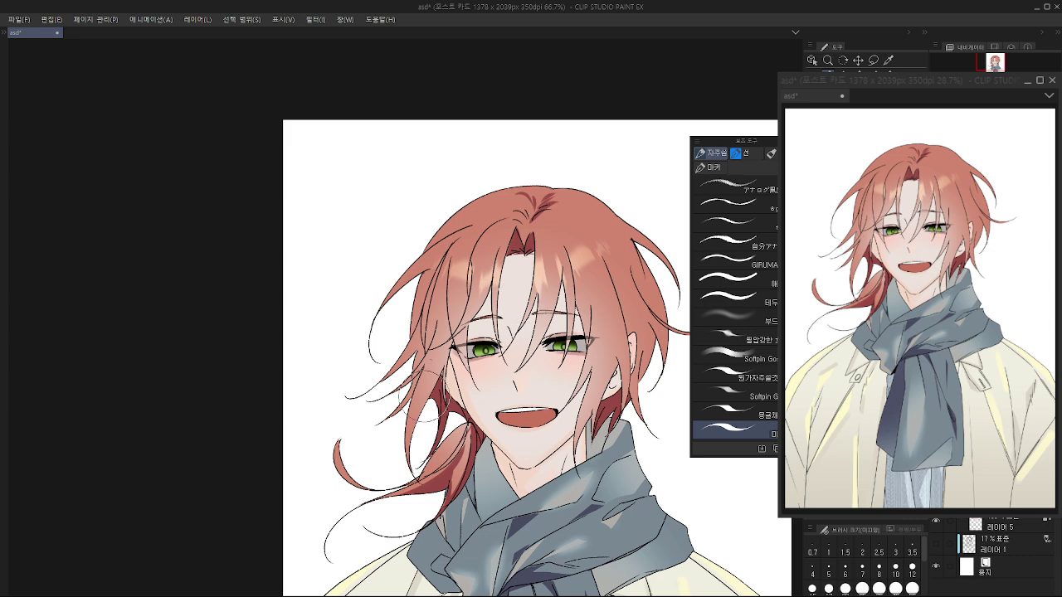
Step: Softly darken the loose hair tips on the left side of the face with a soft brush
{"action": "left_click", "coordinate": [734, 317]}
{"action": "left_click_drag", "start_coordinate": [400, 415], "coordinate": [360, 433]}
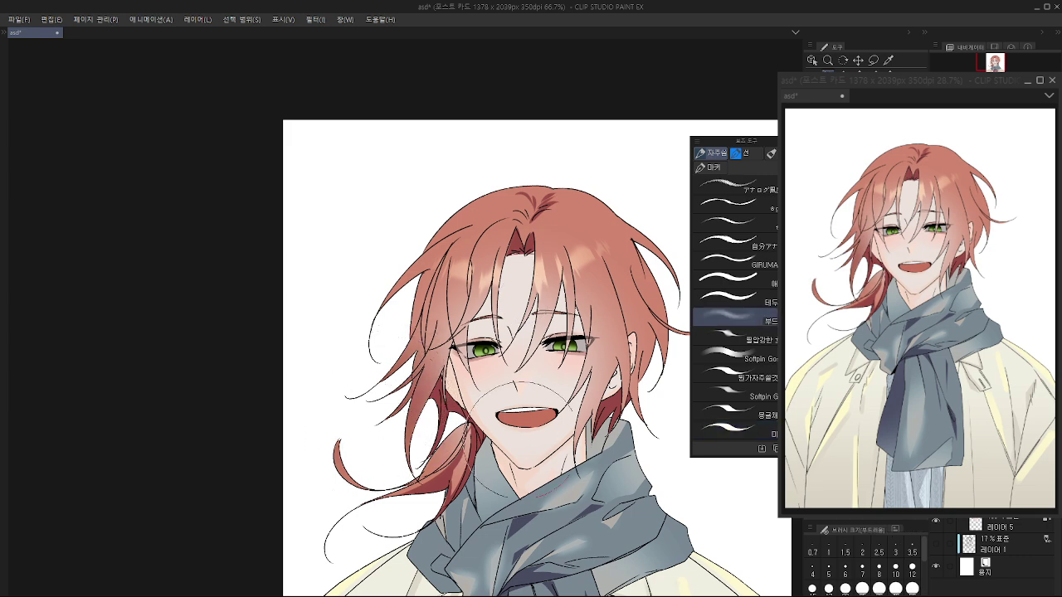
{"action": "left_click_drag", "start_coordinate": [521, 441], "coordinate": [502, 418]}
Step: Try soft dark shading inside a lasso selection on the left side of the crown
{"action": "mouse_move", "coordinate": [651, 365]}
{"action": "left_mouse_down"}
{"action": "mouse_move", "coordinate": [596, 390]}
{"action": "mouse_move", "coordinate": [625, 371]}
{"action": "mouse_move", "coordinate": [686, 385]}
{"action": "left_mouse_up"}
{"action": "key", "text": "m"}
{"action": "left_click_drag", "start_coordinate": [514, 244], "coordinate": [448, 285]}
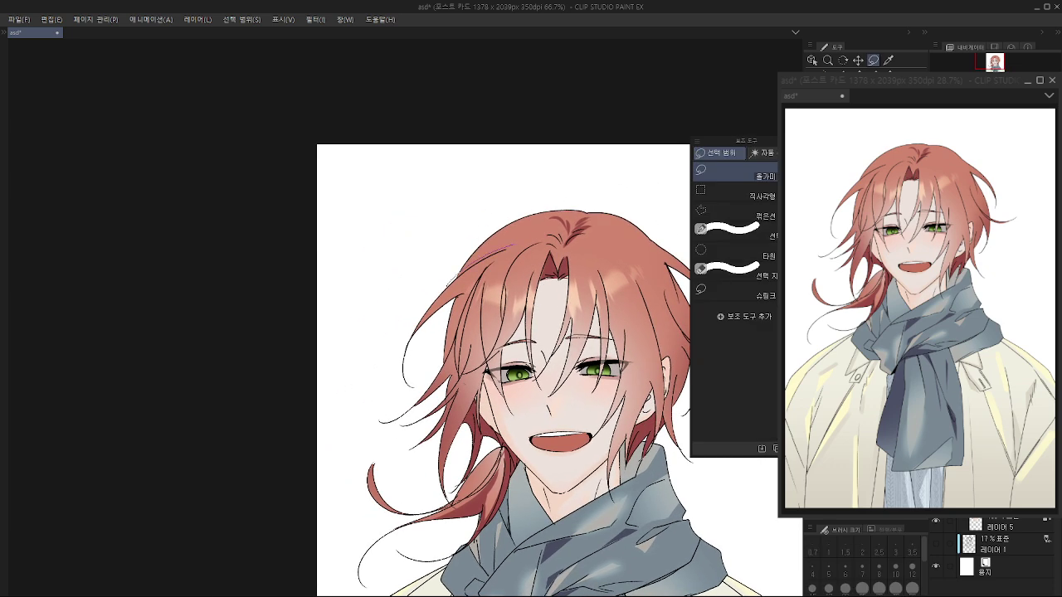
{"action": "left_click_drag", "start_coordinate": [543, 218], "coordinate": [407, 264]}
{"action": "key", "text": "p"}
{"action": "mouse_move", "coordinate": [557, 248]}
{"action": "left_mouse_down"}
{"action": "mouse_move", "coordinate": [526, 270]}
{"action": "mouse_move", "coordinate": [553, 237]}
{"action": "left_mouse_up"}
{"action": "key", "text": "ctrl+d"}
{"action": "key", "text": "ctrl+z"}
{"action": "key", "text": "ctrl+d"}
{"action": "key", "text": "m"}
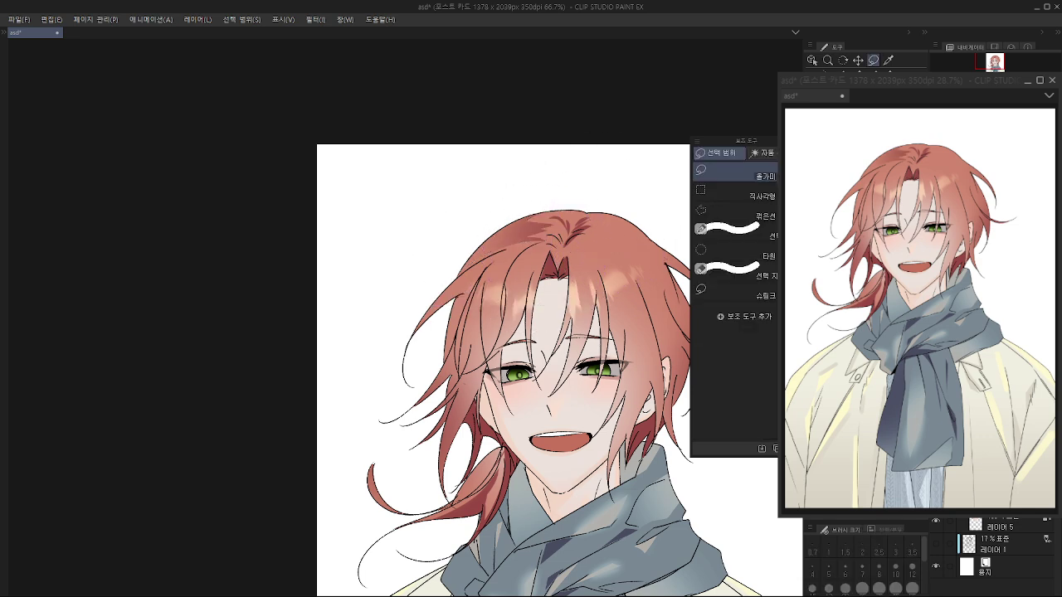
{"action": "key", "text": "ctrl+z"}
{"action": "key", "text": "ctrl+z"}
{"action": "key", "text": "ctrl+z"}
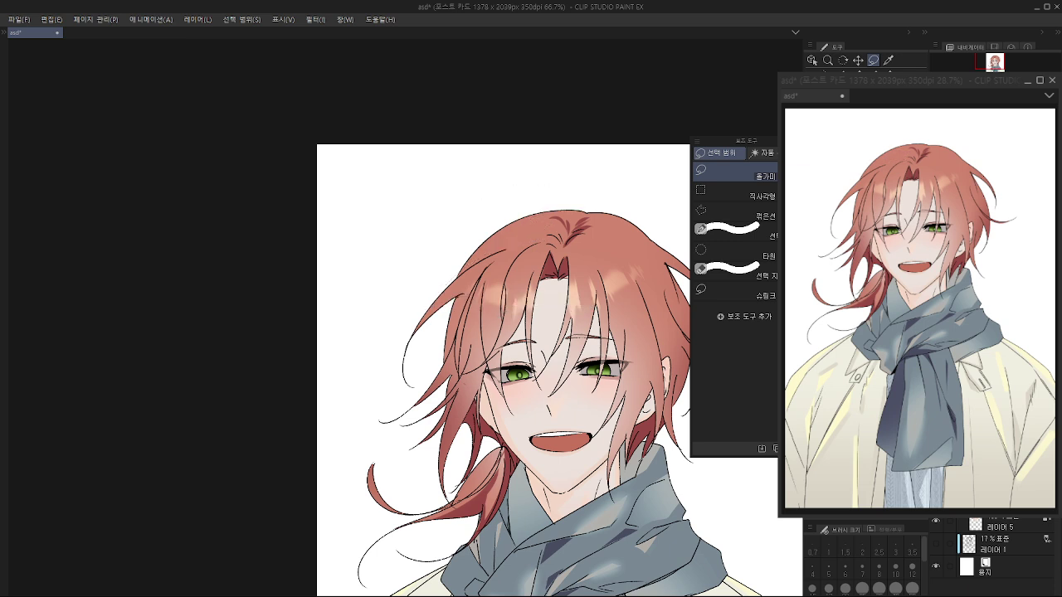
Step: Lasso a section of hair at the crown and shade it with soft dark red
{"action": "key", "text": "w"}
{"action": "left_click", "coordinate": [489, 191]}
{"action": "key", "text": "ctrl+d"}
{"action": "key", "text": "m"}
{"action": "left_click_drag", "start_coordinate": [509, 263], "coordinate": [360, 289]}
{"action": "key", "text": "p"}
{"action": "mouse_move", "coordinate": [612, 185]}
{"action": "left_mouse_down"}
{"action": "mouse_move", "coordinate": [603, 208]}
{"action": "mouse_move", "coordinate": [567, 223]}
{"action": "mouse_move", "coordinate": [543, 194]}
{"action": "mouse_move", "coordinate": [589, 239]}
{"action": "mouse_move", "coordinate": [568, 214]}
{"action": "mouse_move", "coordinate": [541, 243]}
{"action": "mouse_move", "coordinate": [554, 297]}
{"action": "mouse_move", "coordinate": [585, 220]}
{"action": "left_mouse_up"}
{"action": "key", "text": "ctrl+d"}
Step: Deepen the soft dark red shading on top of the head to the right of the parting
{"action": "key", "text": "e"}
{"action": "key", "text": "m"}
{"action": "key", "text": "p"}
{"action": "left_click_drag", "start_coordinate": [551, 178], "coordinate": [547, 155]}
{"action": "key", "text": "ctrl+d"}
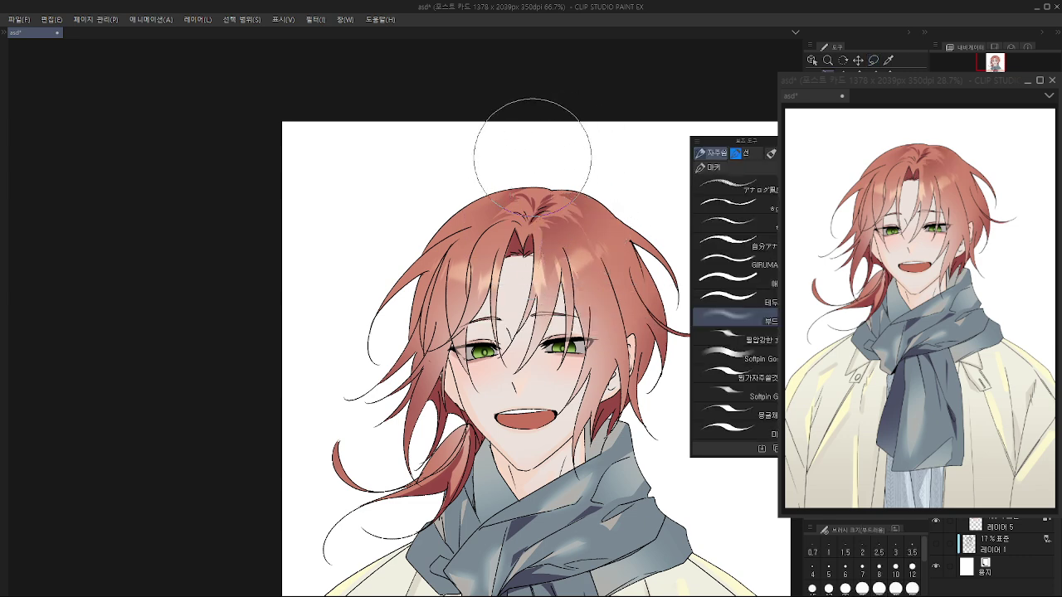
{"action": "left_click_drag", "start_coordinate": [606, 224], "coordinate": [603, 198]}
Step: Blend the crown shading into the surrounding hair with a colour-mixing brush
{"action": "key", "text": "j"}
{"action": "scroll", "coordinate": [584, 238], "scroll_direction": "down", "scroll_amount": 1}
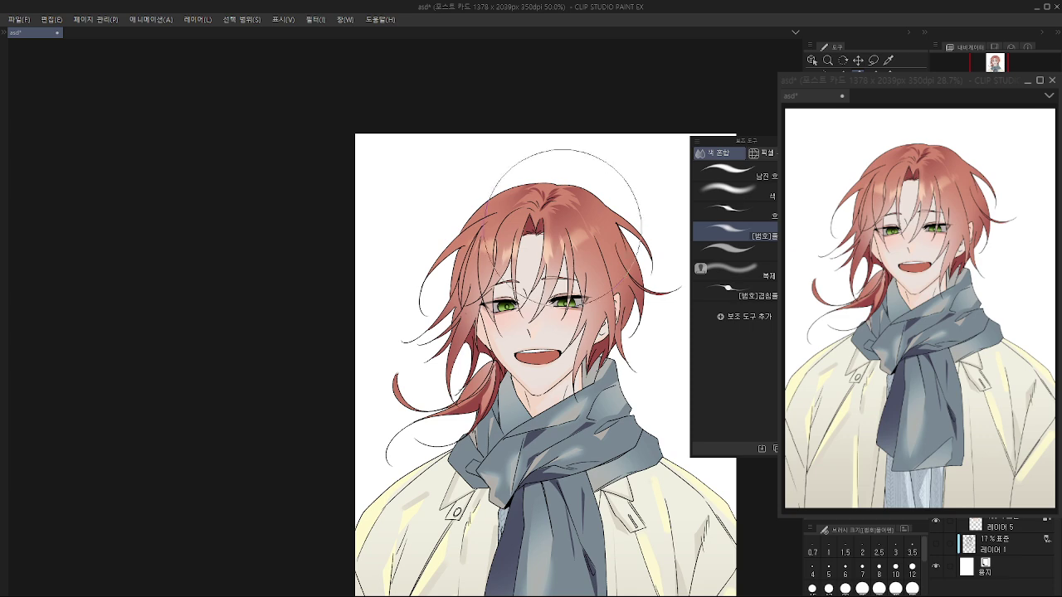
{"action": "left_click_drag", "start_coordinate": [553, 250], "coordinate": [540, 260]}
{"action": "scroll", "coordinate": [583, 308], "scroll_direction": "up", "scroll_amount": 1}
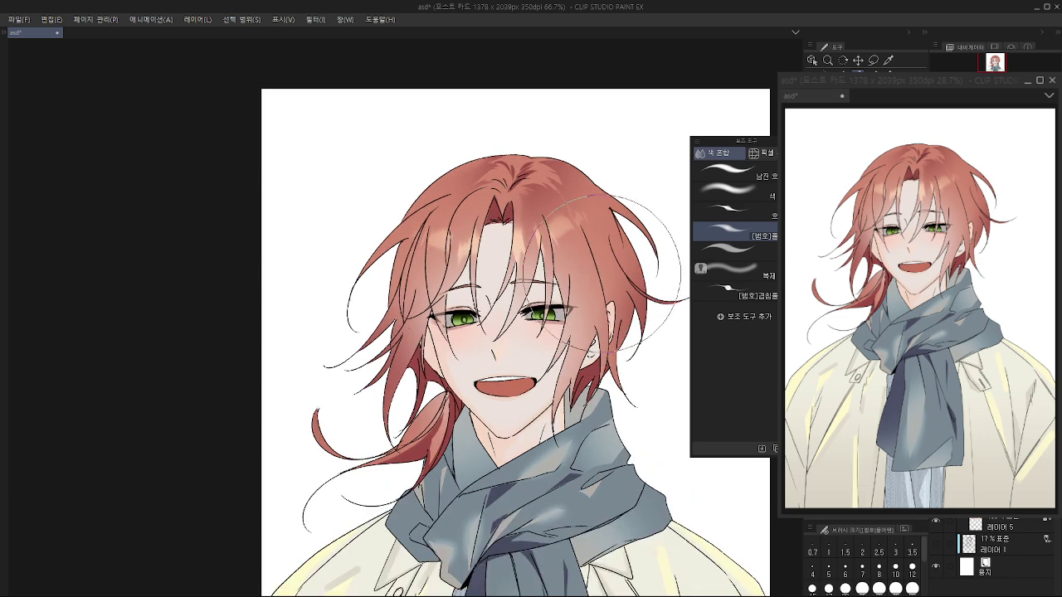
Step: Paint light pink strands down the long fringe lock from beside the right eye to the jaw, redoing strokes as needed
{"action": "key", "text": "p"}
{"action": "key", "text": "period"}
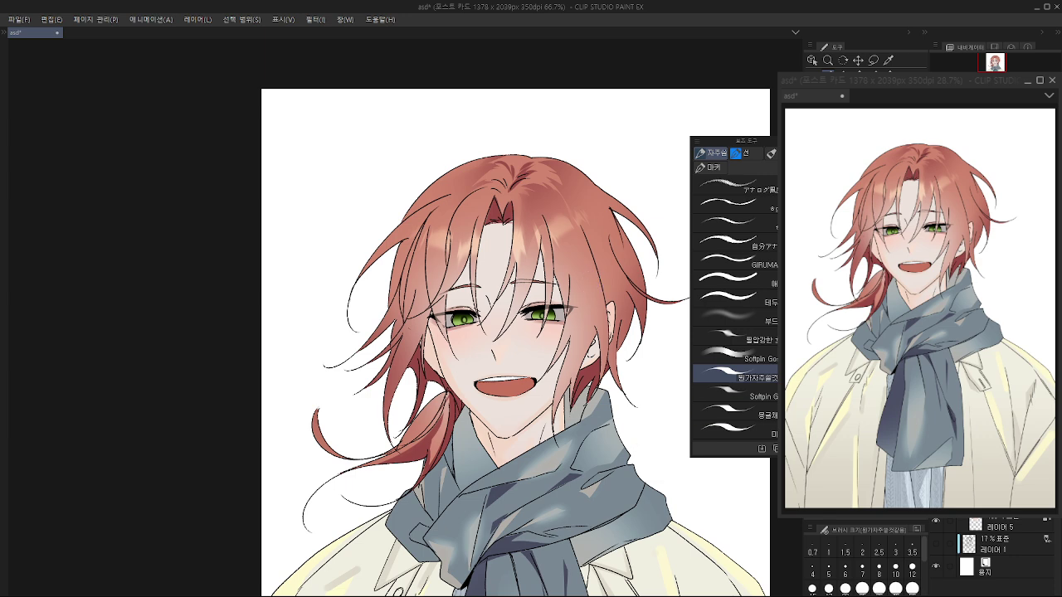
{"action": "left_click_drag", "start_coordinate": [574, 248], "coordinate": [581, 315]}
{"action": "key", "text": "ctrl+z"}
{"action": "left_click_drag", "start_coordinate": [578, 243], "coordinate": [562, 391]}
{"action": "key", "text": "ctrl+z"}
{"action": "mouse_move", "coordinate": [583, 243]}
{"action": "left_mouse_down"}
{"action": "mouse_move", "coordinate": [561, 383]}
{"action": "mouse_move", "coordinate": [566, 355]}
{"action": "left_mouse_up"}
{"action": "key", "text": "ctrl+z"}
{"action": "key", "text": "ctrl+z"}
{"action": "left_click_drag", "start_coordinate": [577, 291], "coordinate": [557, 409]}
{"action": "key", "text": "ctrl+z"}
{"action": "key", "text": "ctrl+z"}
{"action": "mouse_move", "coordinate": [576, 307]}
{"action": "left_mouse_down"}
{"action": "mouse_move", "coordinate": [555, 411]}
{"action": "mouse_move", "coordinate": [575, 374]}
{"action": "left_mouse_up"}
{"action": "key", "text": "ctrl+z"}
{"action": "key", "text": "ctrl+z"}
{"action": "left_click_drag", "start_coordinate": [578, 300], "coordinate": [555, 406]}
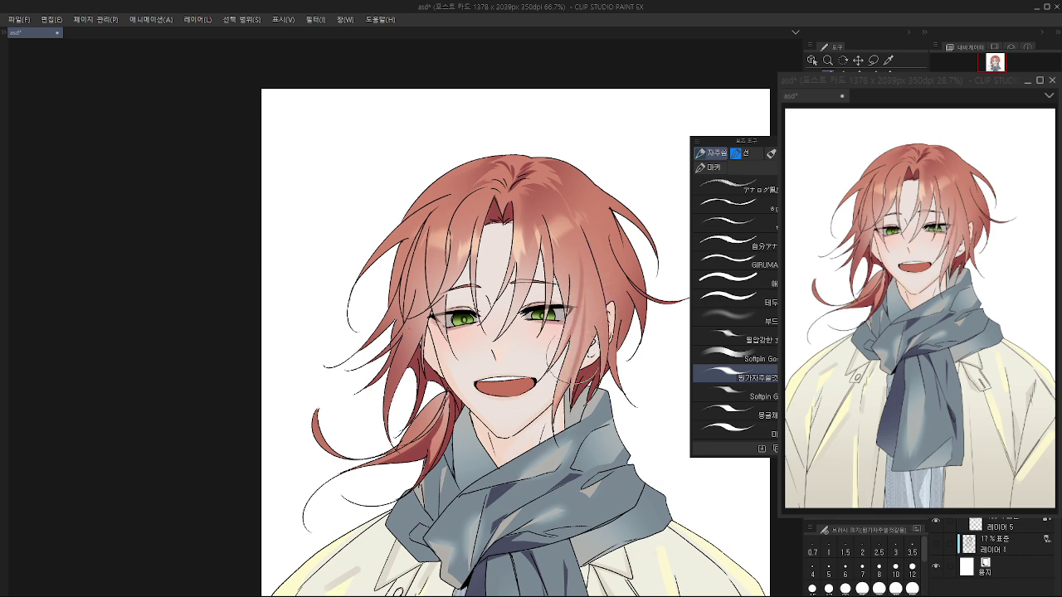
{"action": "key", "text": "ctrl+z"}
{"action": "left_click_drag", "start_coordinate": [577, 310], "coordinate": [556, 397]}
{"action": "mouse_move", "coordinate": [583, 327]}
{"action": "left_mouse_down"}
{"action": "mouse_move", "coordinate": [590, 298]}
{"action": "mouse_move", "coordinate": [556, 408]}
{"action": "left_mouse_up"}
{"action": "key", "text": "ctrl+z"}
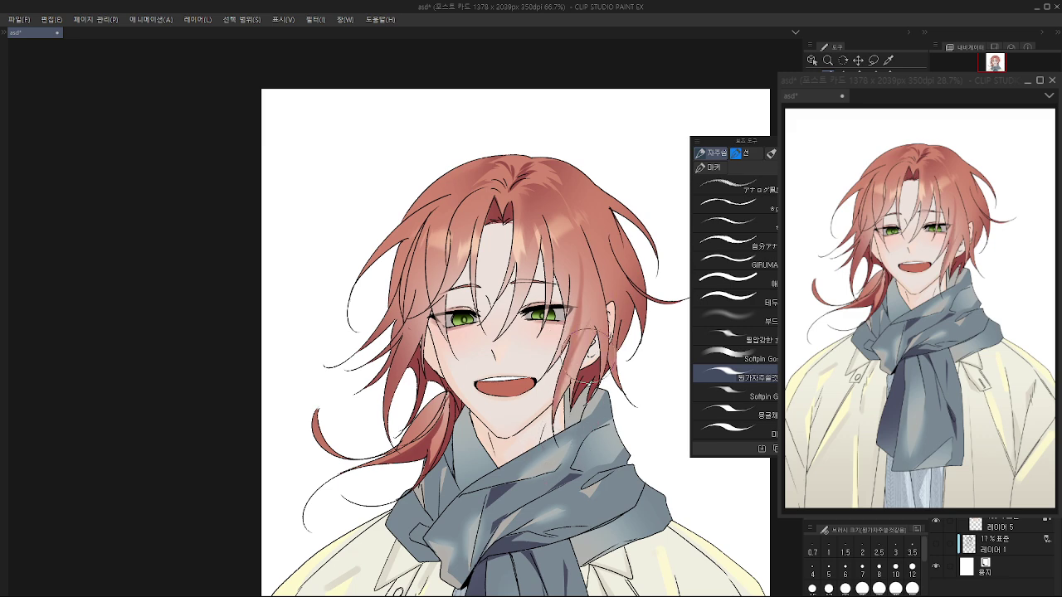
{"action": "key", "text": "ctrl+z"}
{"action": "left_click_drag", "start_coordinate": [582, 331], "coordinate": [560, 426]}
{"action": "key", "text": "ctrl+z"}
{"action": "left_click_drag", "start_coordinate": [579, 323], "coordinate": [564, 418]}
Step: Add lighter strand strokes to the fringe and the hair on the left side of the head
{"action": "left_click_drag", "start_coordinate": [484, 368], "coordinate": [519, 387]}
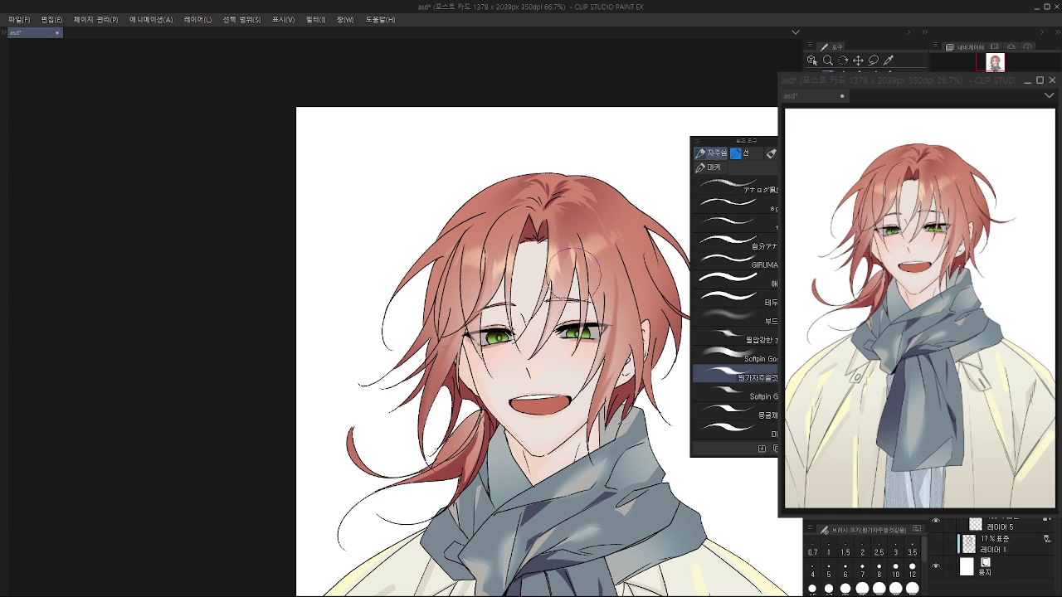
{"action": "left_click_drag", "start_coordinate": [622, 245], "coordinate": [635, 251]}
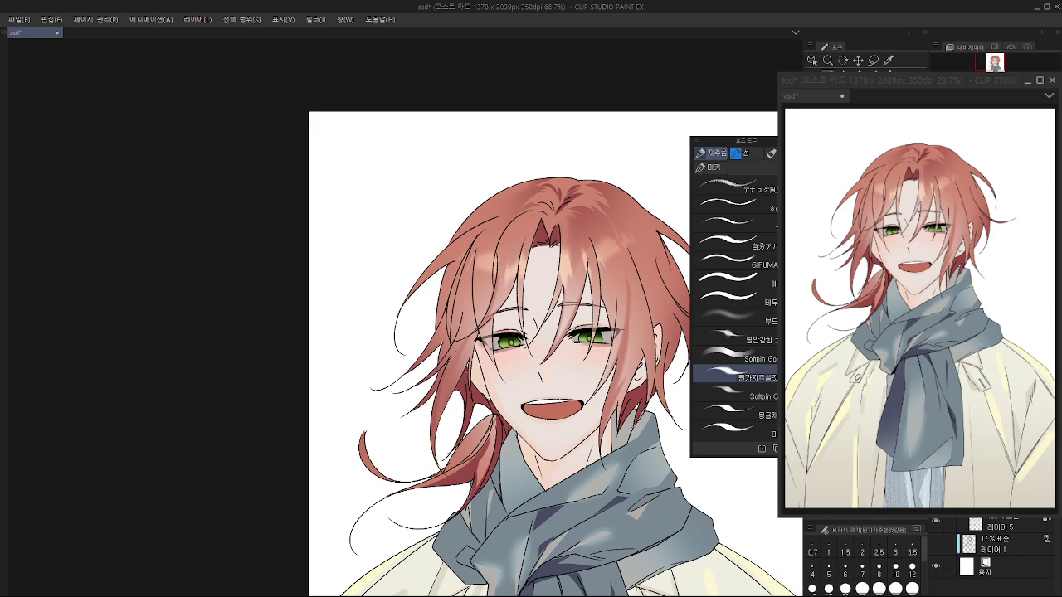
{"action": "left_click_drag", "start_coordinate": [482, 312], "coordinate": [490, 377]}
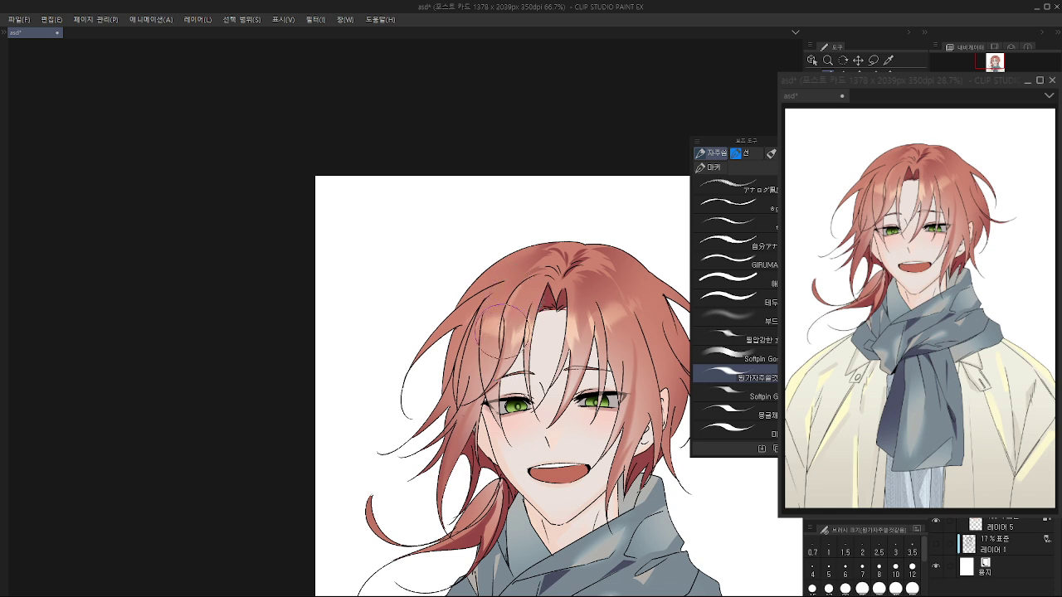
{"action": "left_click_drag", "start_coordinate": [503, 284], "coordinate": [432, 328]}
{"action": "key", "text": "ctrl+z"}
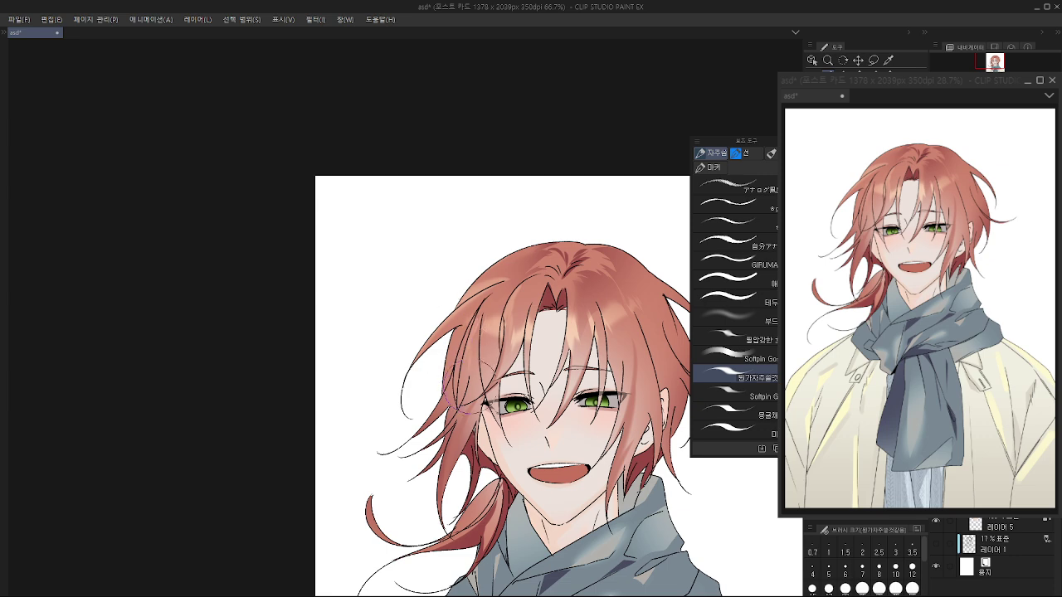
{"action": "left_click_drag", "start_coordinate": [485, 357], "coordinate": [413, 358]}
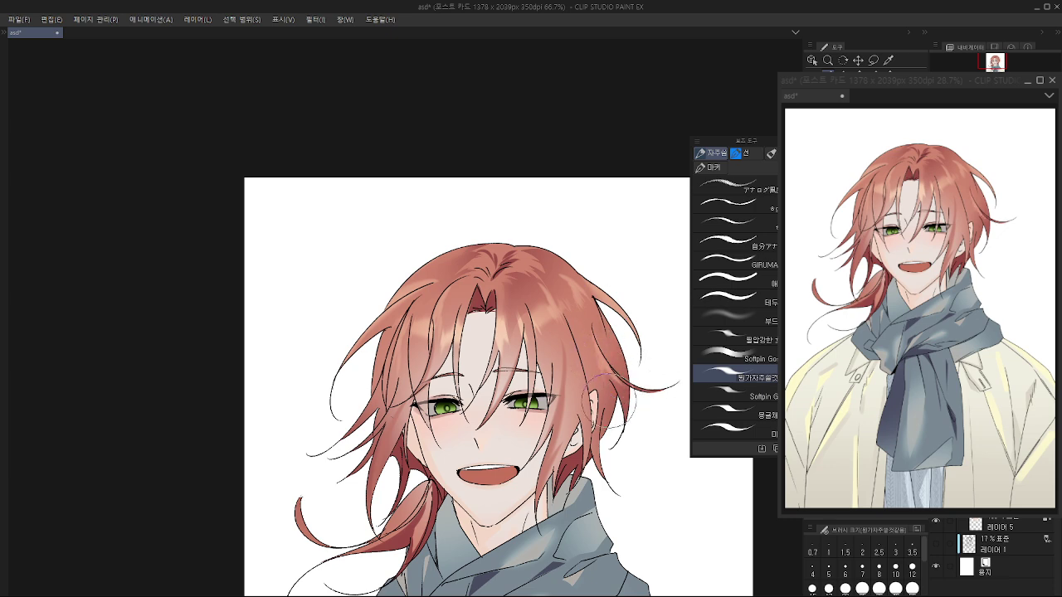
Step: Examine the shaded hair both up close and within the whole illustration
{"action": "scroll", "coordinate": [624, 262], "scroll_direction": "down", "scroll_amount": 3}
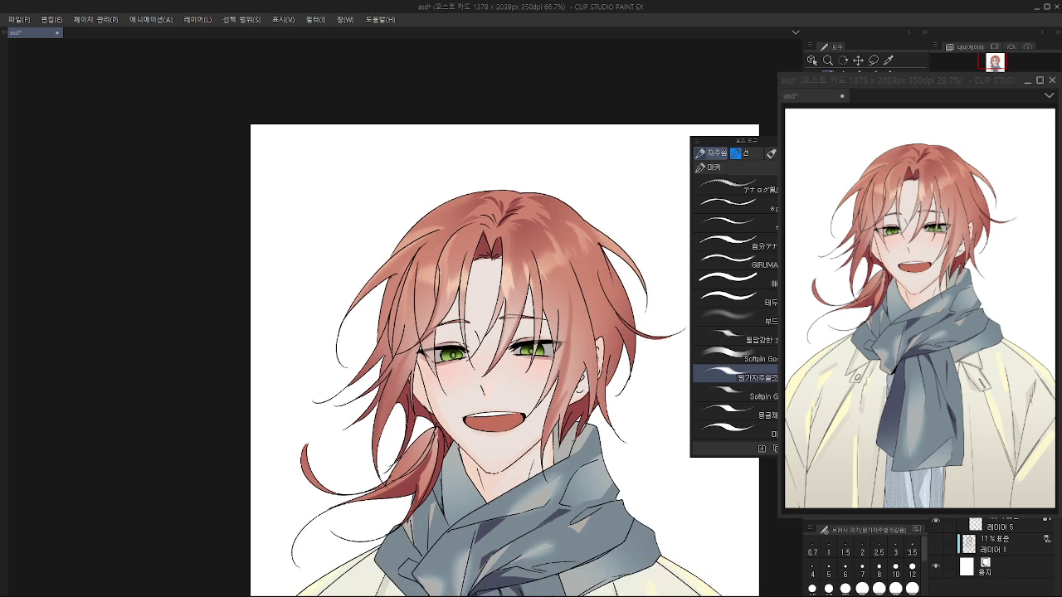
{"action": "left_click_drag", "start_coordinate": [599, 363], "coordinate": [583, 308]}
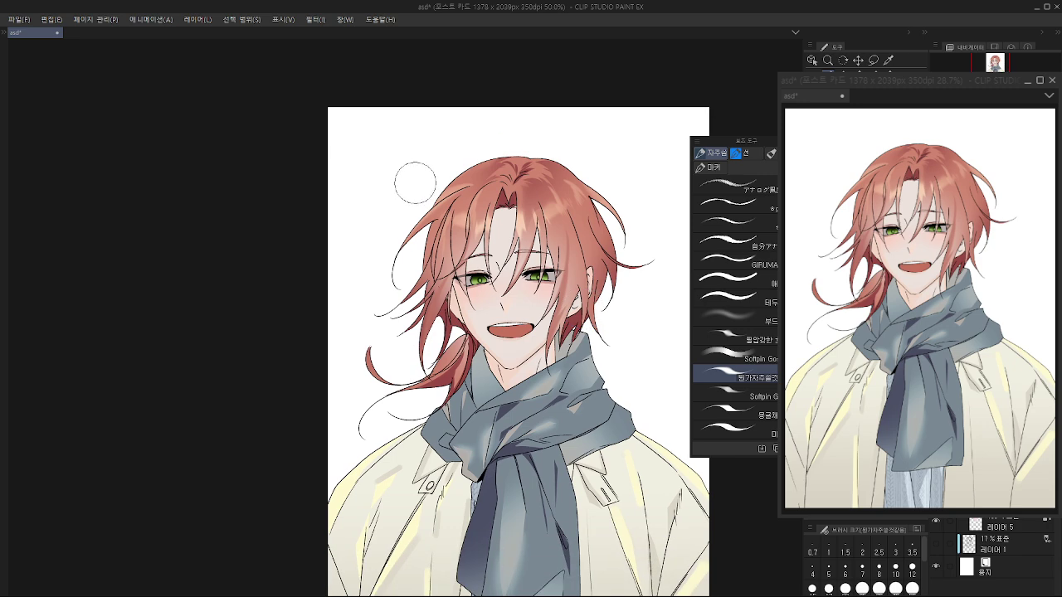
{"action": "scroll", "coordinate": [488, 159], "scroll_direction": "down", "scroll_amount": 3}
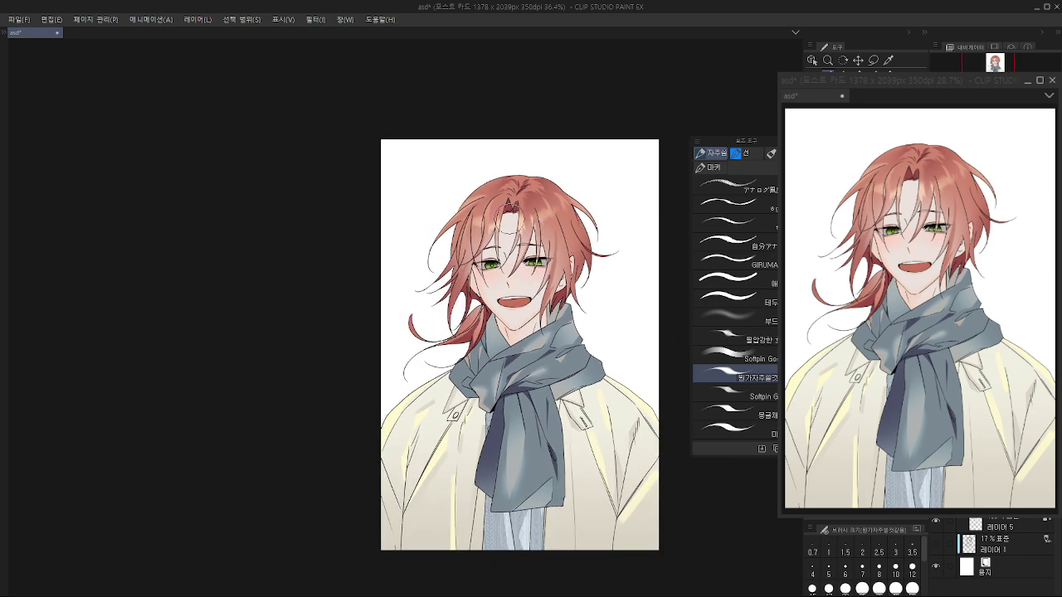
{"action": "scroll", "coordinate": [512, 216], "scroll_direction": "up", "scroll_amount": 2}
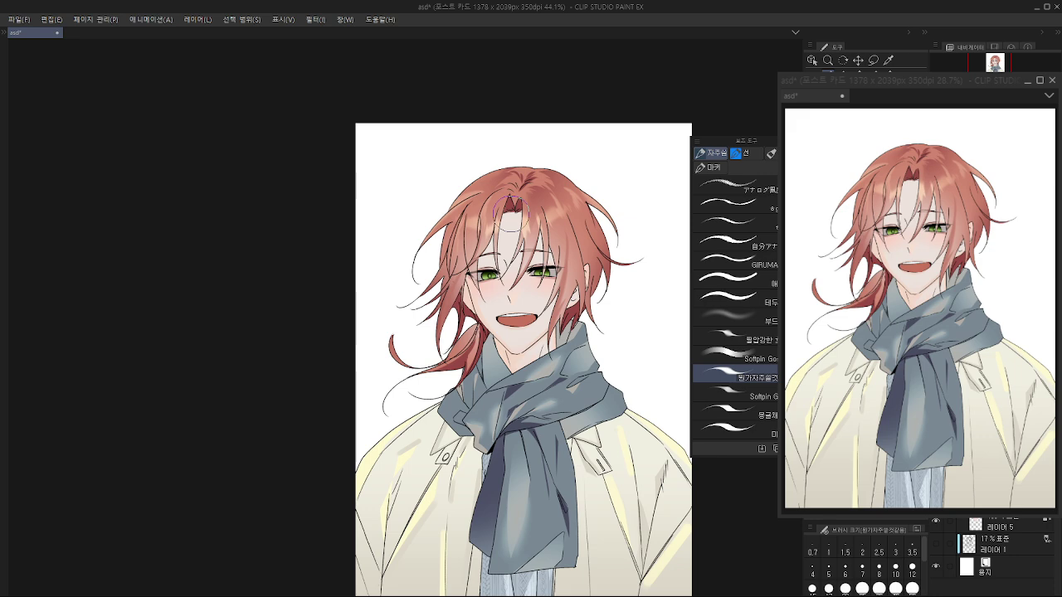
{"action": "scroll", "coordinate": [511, 209], "scroll_direction": "up", "scroll_amount": 4}
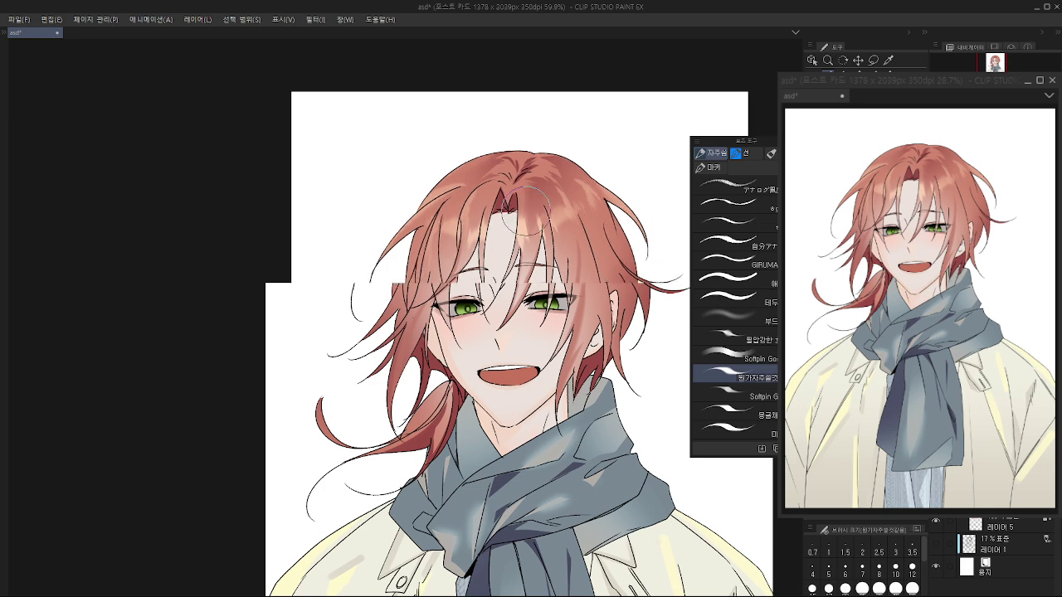
{"action": "scroll", "coordinate": [524, 209], "scroll_direction": "down", "scroll_amount": 1}
{"action": "scroll", "coordinate": [525, 202], "scroll_direction": "down", "scroll_amount": 2}
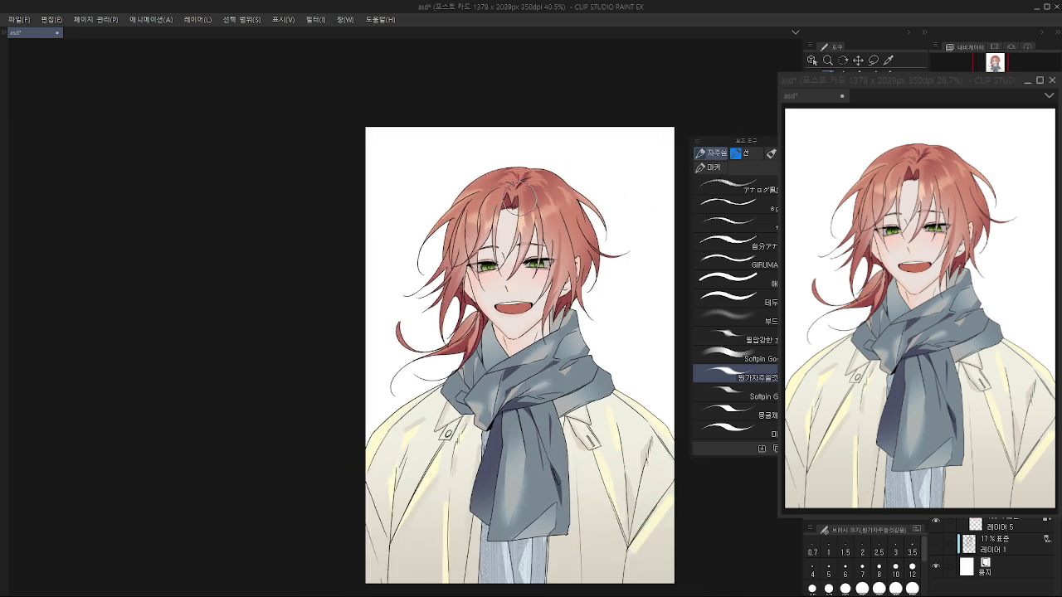
{"action": "scroll", "coordinate": [530, 207], "scroll_direction": "up", "scroll_amount": 1}
{"action": "scroll", "coordinate": [540, 217], "scroll_direction": "down", "scroll_amount": 2}
{"action": "scroll", "coordinate": [559, 334], "scroll_direction": "down", "scroll_amount": 1}
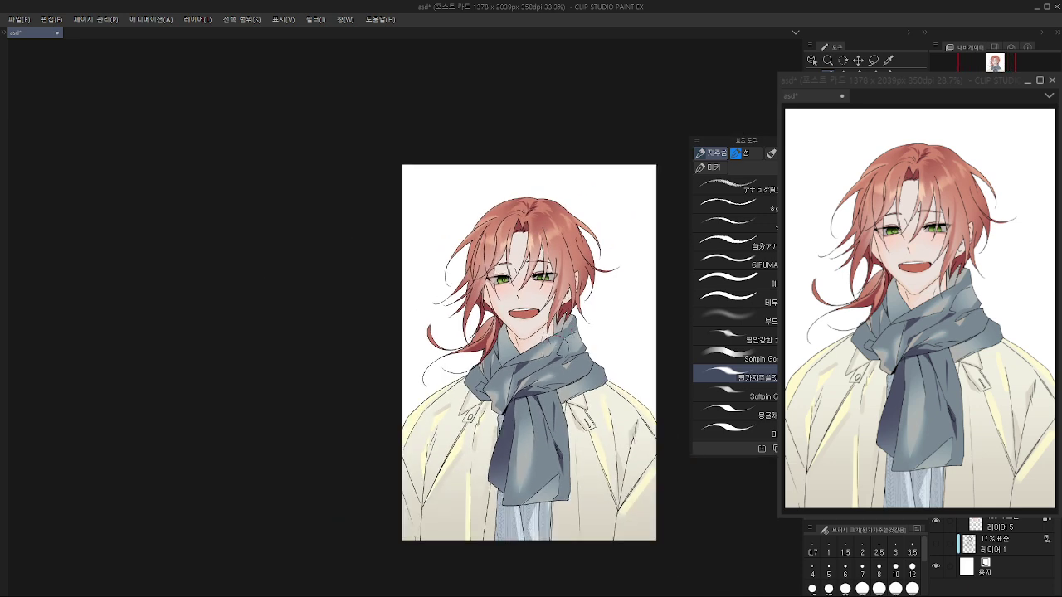
{"action": "scroll", "coordinate": [524, 329], "scroll_direction": "up", "scroll_amount": 1}
{"action": "scroll", "coordinate": [525, 327], "scroll_direction": "up", "scroll_amount": 1}
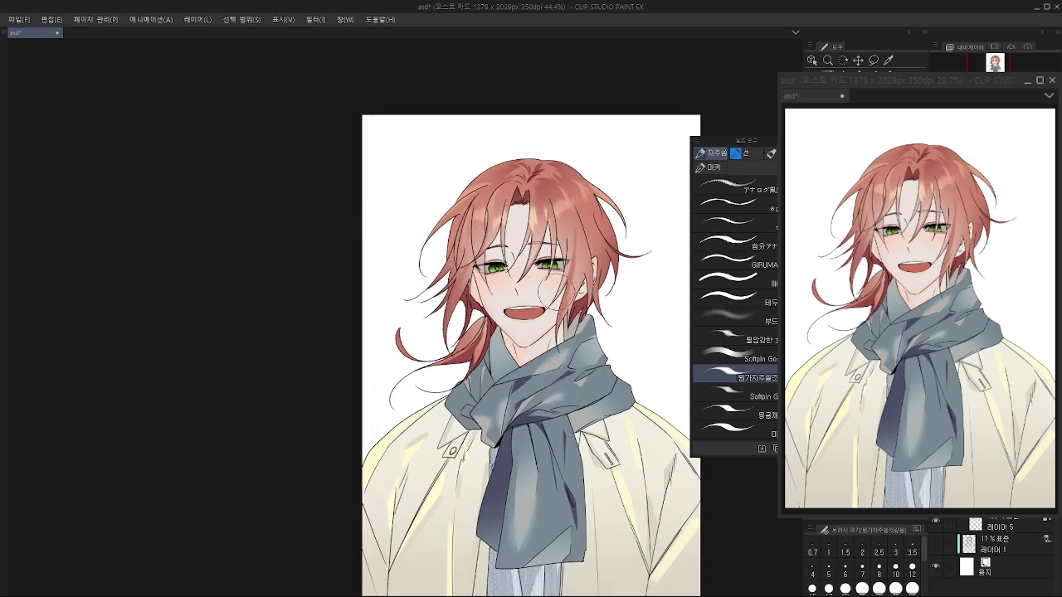
{"action": "scroll", "coordinate": [519, 352], "scroll_direction": "up", "scroll_amount": 1}
{"action": "left_click_drag", "start_coordinate": [496, 355], "coordinate": [530, 395]}
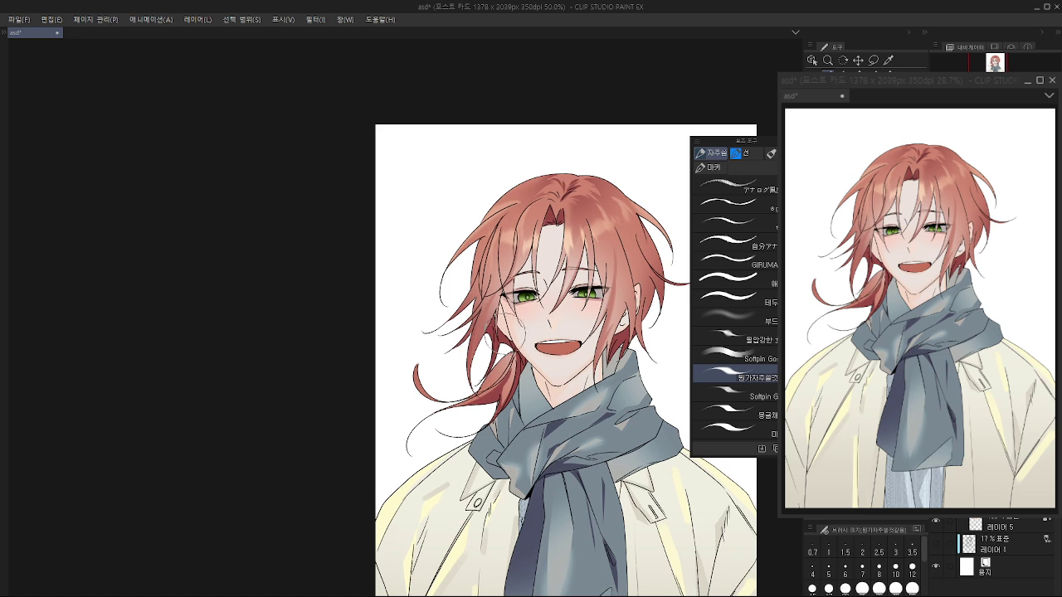
Step: Try a Softpin Goshi brush stroke on the hair beside the left cheek
{"action": "key", "text": "period"}
{"action": "left_click_drag", "start_coordinate": [499, 335], "coordinate": [494, 347]}
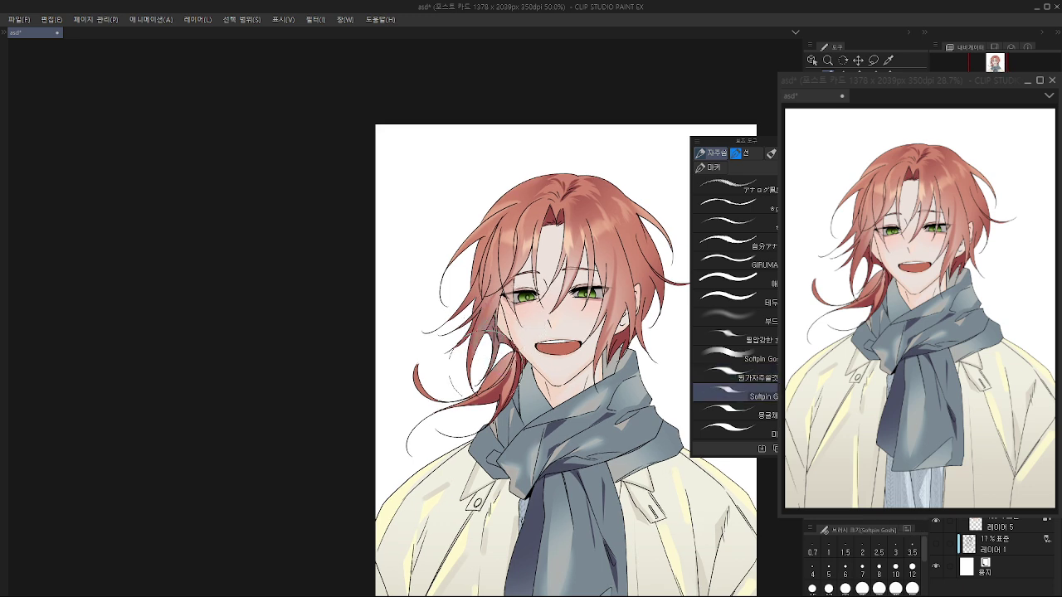
{"action": "key", "text": "ctrl+z"}
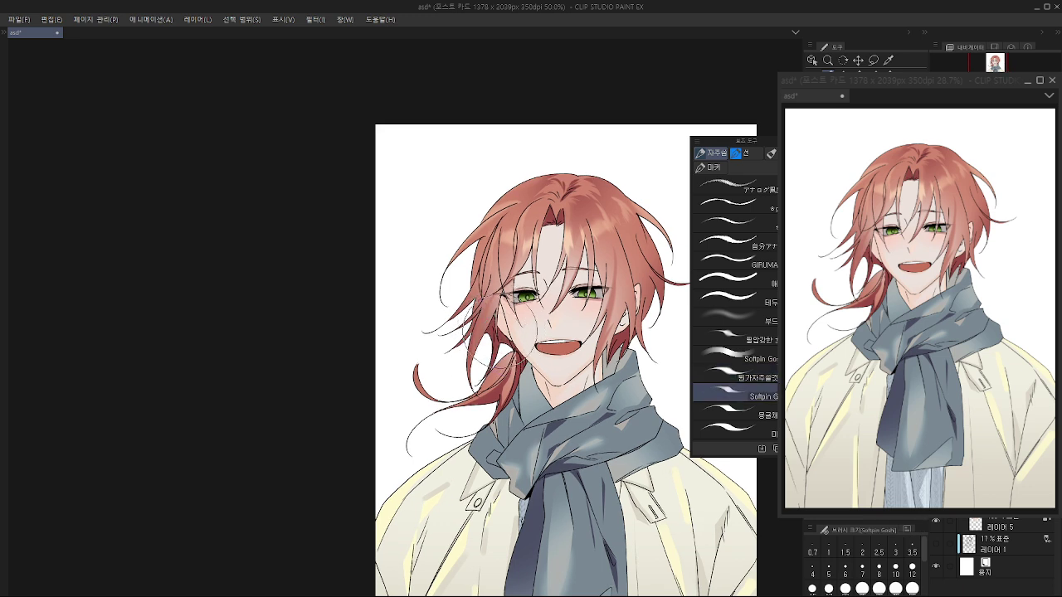
Step: Shade the hair beside the left cheek and the strands along the right jaw with the last brush in the frequently used set
{"action": "left_click", "coordinate": [734, 356]}
{"action": "key", "text": "period"}
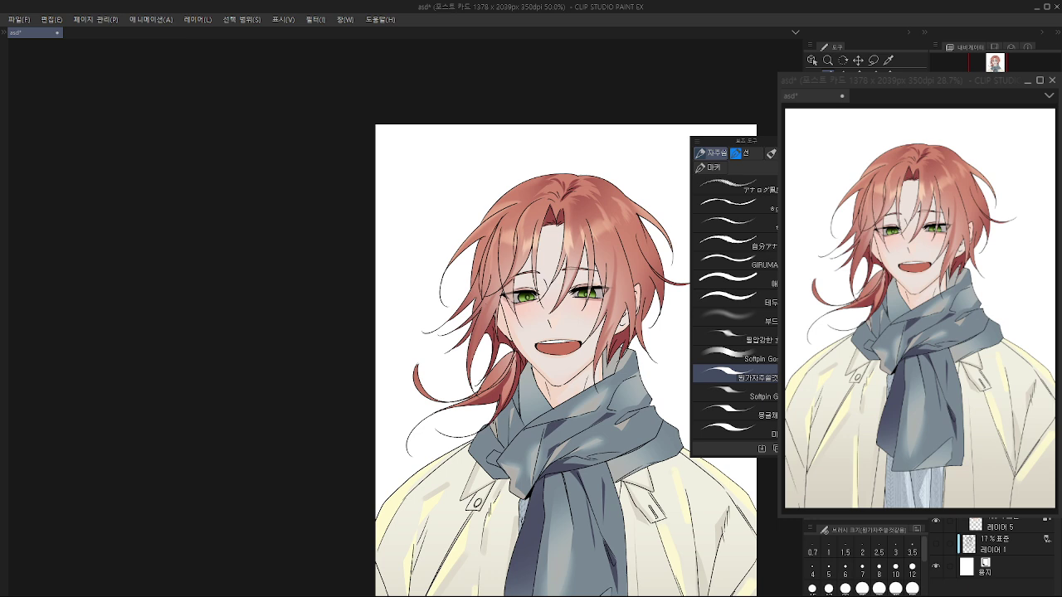
{"action": "key", "text": "period"}
{"action": "key", "text": "period"}
{"action": "key", "text": "period"}
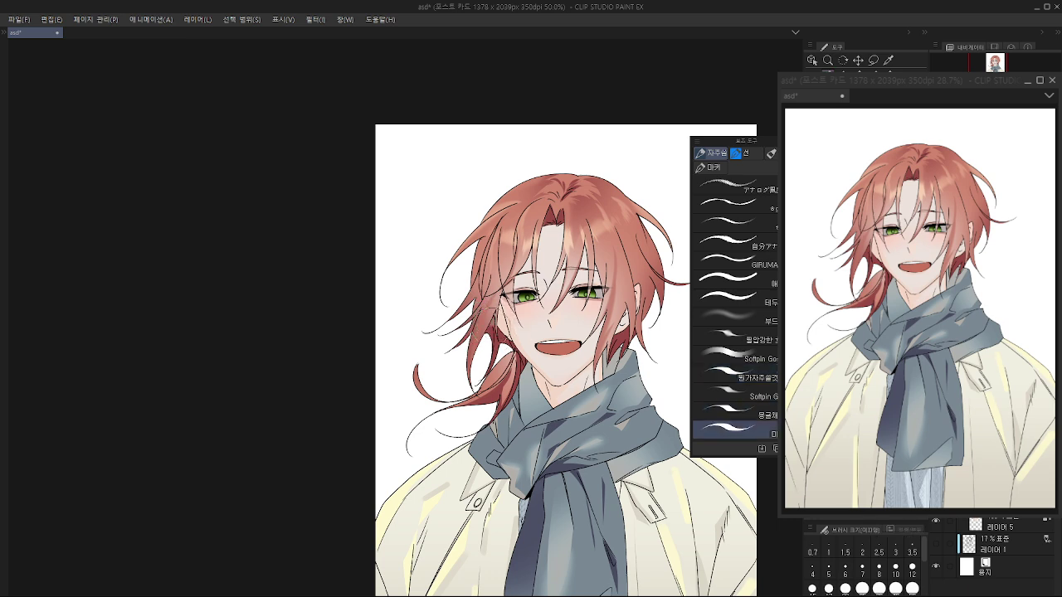
{"action": "left_click_drag", "start_coordinate": [496, 326], "coordinate": [505, 344]}
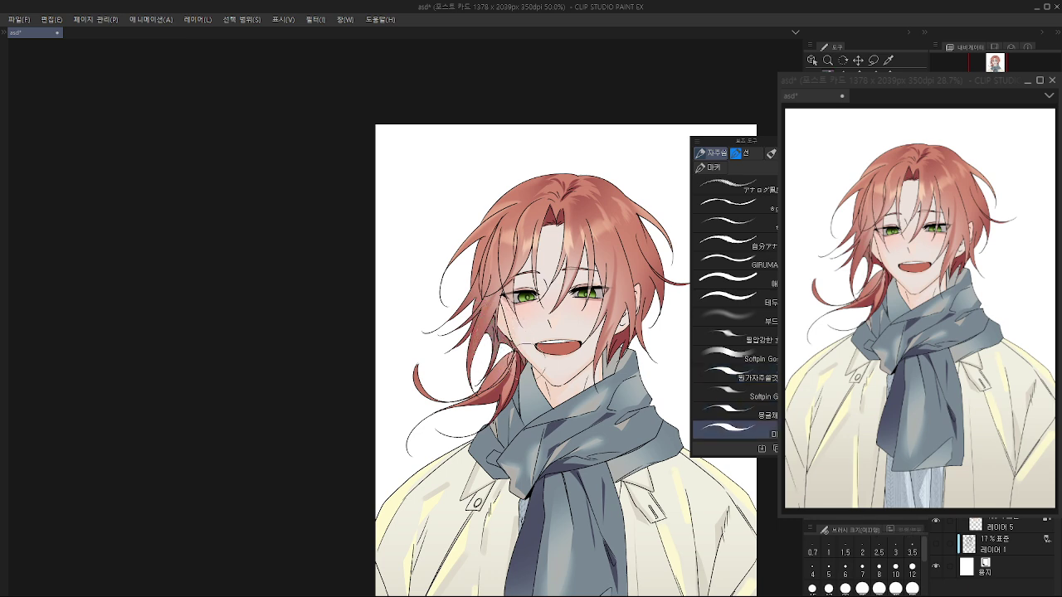
{"action": "left_click_drag", "start_coordinate": [514, 405], "coordinate": [481, 408]}
{"action": "left_click_drag", "start_coordinate": [592, 340], "coordinate": [566, 378]}
{"action": "left_click_drag", "start_coordinate": [607, 333], "coordinate": [575, 372]}
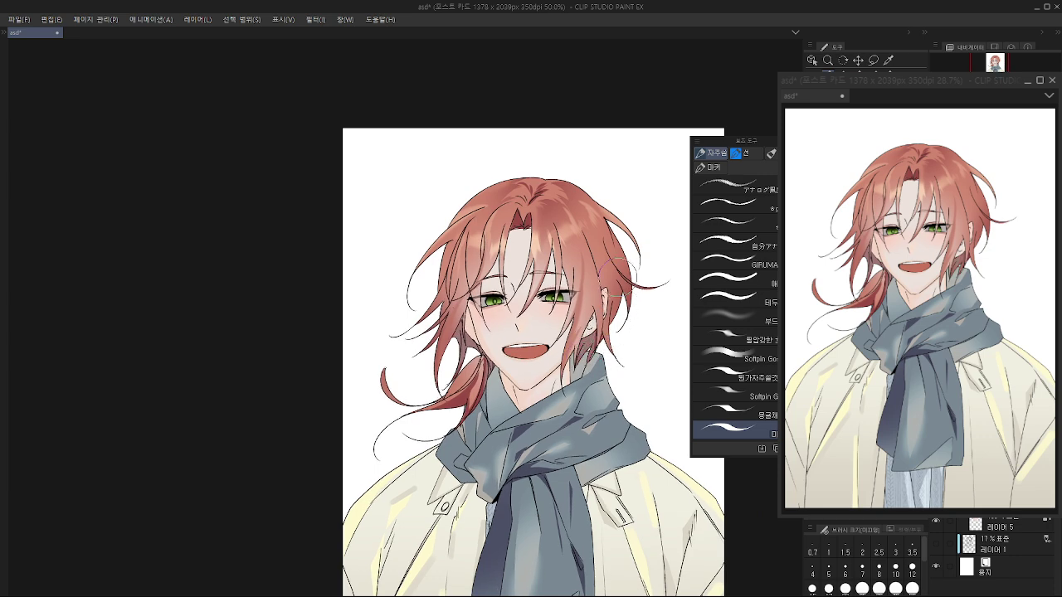
Step: Brush soft colour over the outer strands on both sides of the head and the fringe beside the parting
{"action": "left_click_drag", "start_coordinate": [616, 277], "coordinate": [608, 336]}
{"action": "left_click_drag", "start_coordinate": [443, 317], "coordinate": [414, 374]}
{"action": "left_click_drag", "start_coordinate": [449, 292], "coordinate": [428, 322]}
{"action": "left_click_drag", "start_coordinate": [453, 242], "coordinate": [426, 302]}
{"action": "left_click_drag", "start_coordinate": [501, 246], "coordinate": [496, 286]}
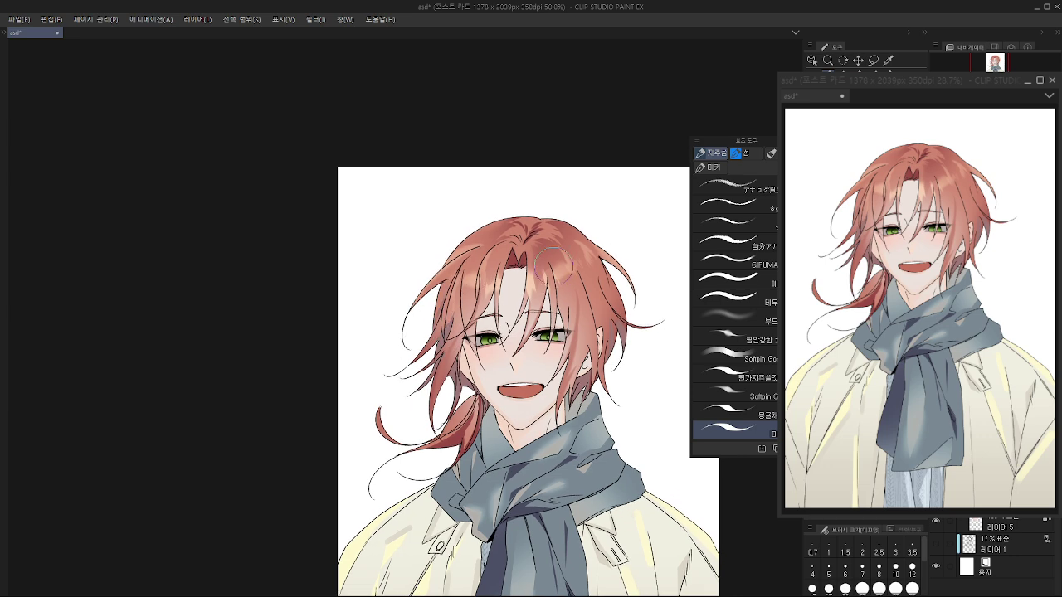
{"action": "mouse_move", "coordinate": [554, 267]}
{"action": "left_mouse_down"}
{"action": "mouse_move", "coordinate": [547, 344]}
{"action": "mouse_move", "coordinate": [556, 340]}
{"action": "left_mouse_up"}
{"action": "mouse_move", "coordinate": [554, 277]}
{"action": "left_mouse_down"}
{"action": "mouse_move", "coordinate": [554, 335]}
{"action": "mouse_move", "coordinate": [557, 317]}
{"action": "mouse_move", "coordinate": [594, 338]}
{"action": "left_mouse_up"}
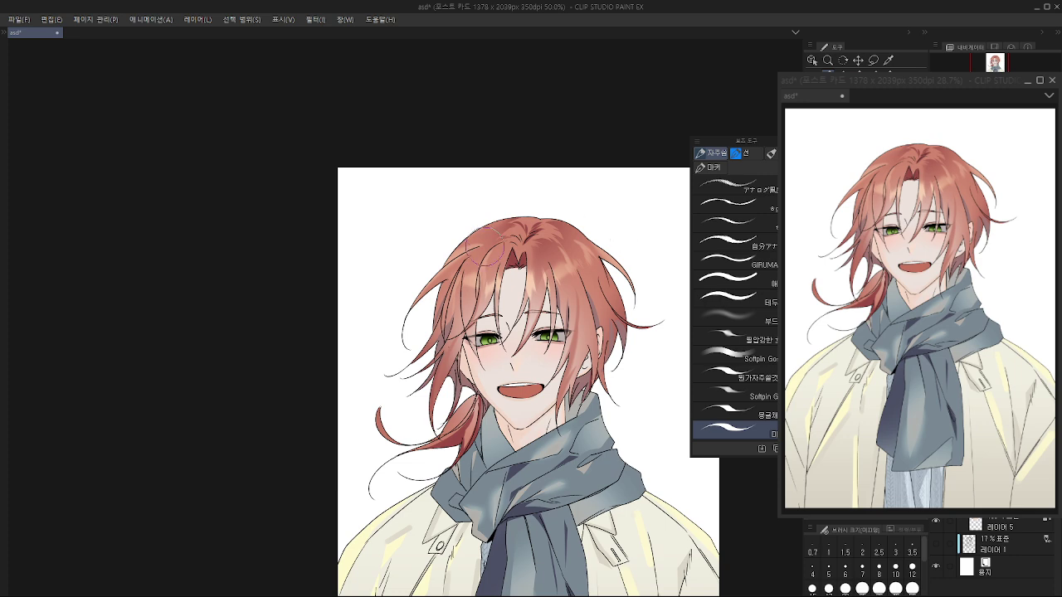
Step: Merge the visible layers of the character illustration
{"action": "scroll", "coordinate": [464, 245], "scroll_direction": "down", "scroll_amount": 1}
{"action": "left_click", "coordinate": [730, 204]}
{"action": "left_click_drag", "start_coordinate": [504, 335], "coordinate": [501, 295]}
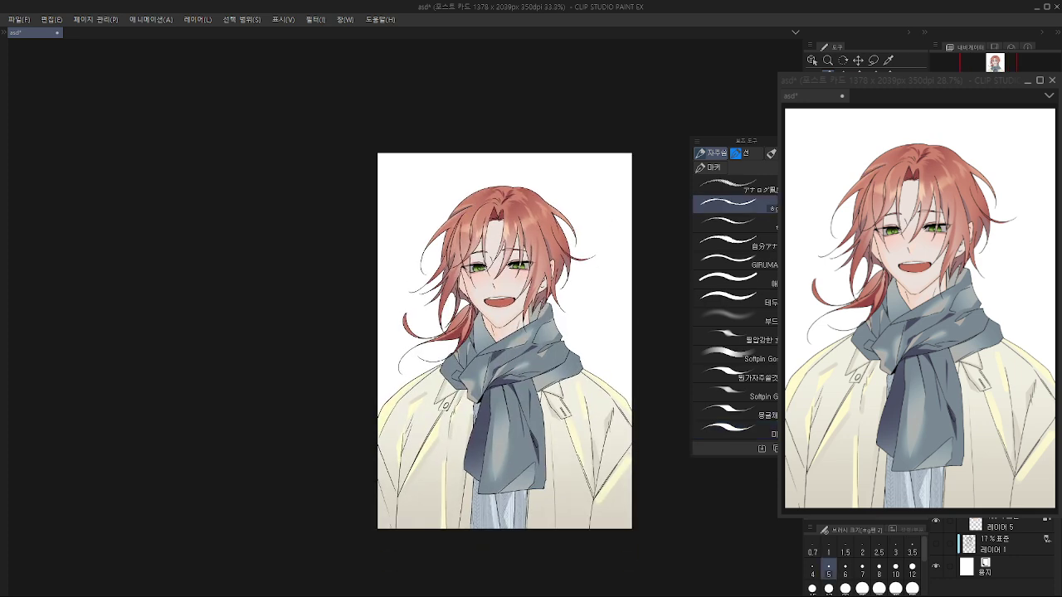
{"action": "scroll", "coordinate": [501, 295], "scroll_direction": "up", "scroll_amount": 1}
{"action": "key", "text": "ctrl+shift+e"}
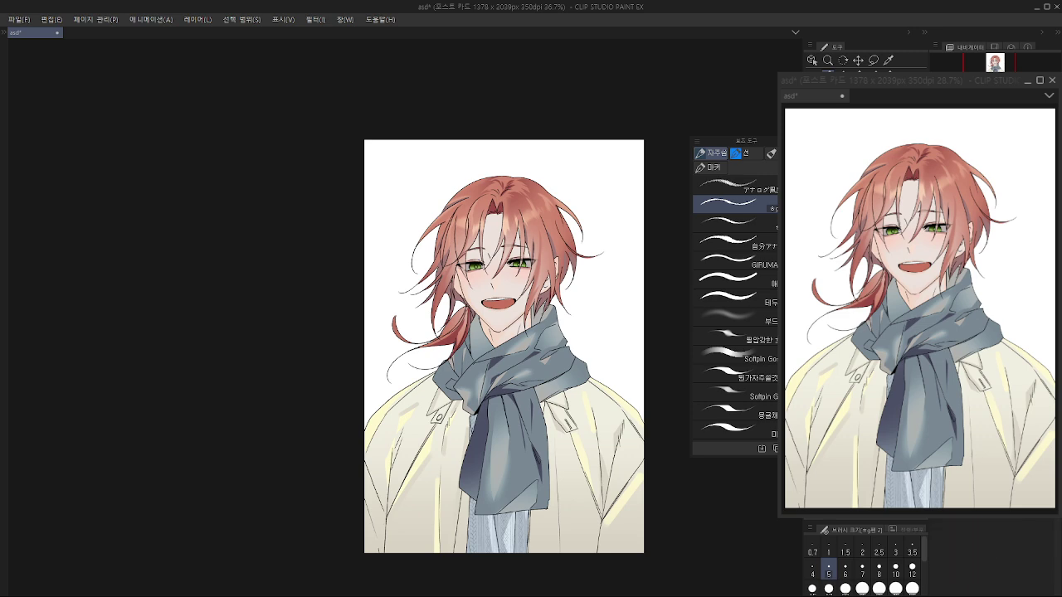
Step: Place the Day Sky 2 background material from the 배경 materials folder behind the character
{"action": "left_click", "coordinate": [4, 32]}
{"action": "scroll", "coordinate": [72, 365], "scroll_direction": "down", "scroll_amount": 1}
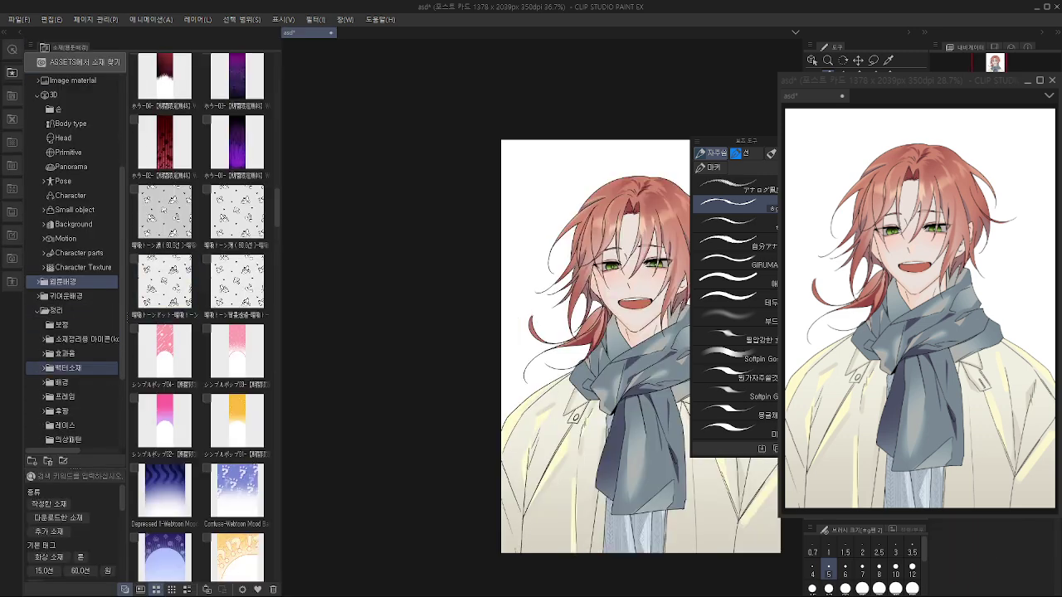
{"action": "left_click", "coordinate": [71, 383]}
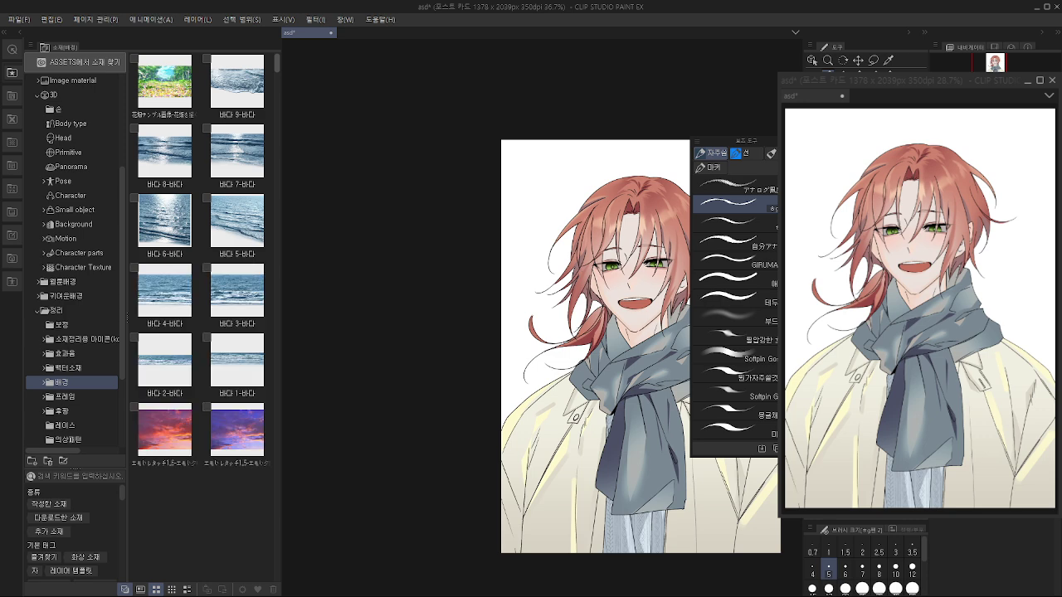
{"action": "left_click_drag", "start_coordinate": [277, 63], "coordinate": [277, 156]}
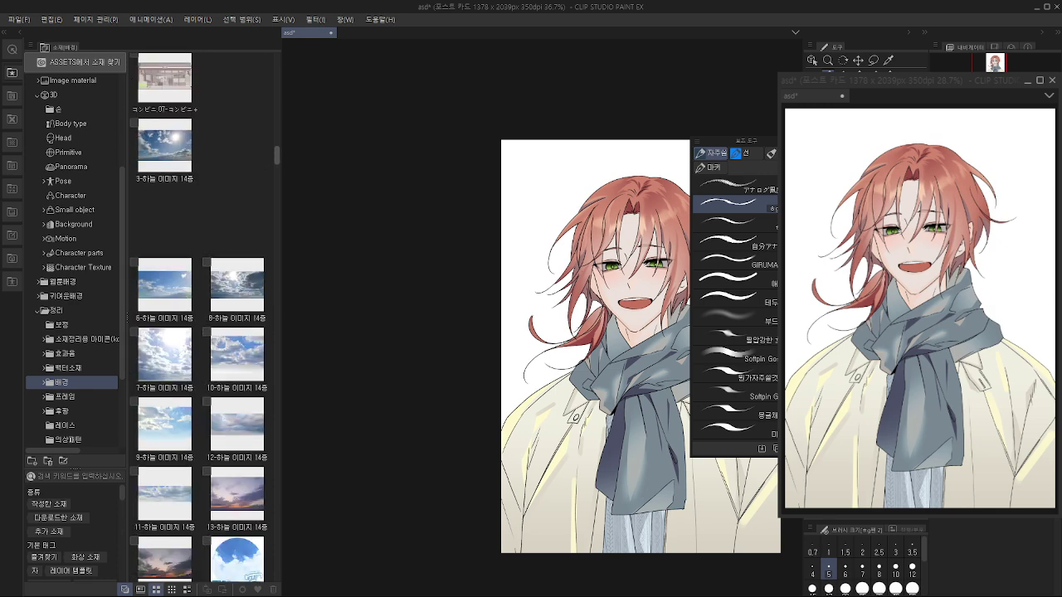
{"action": "scroll", "coordinate": [203, 315], "scroll_direction": "down", "scroll_amount": 5}
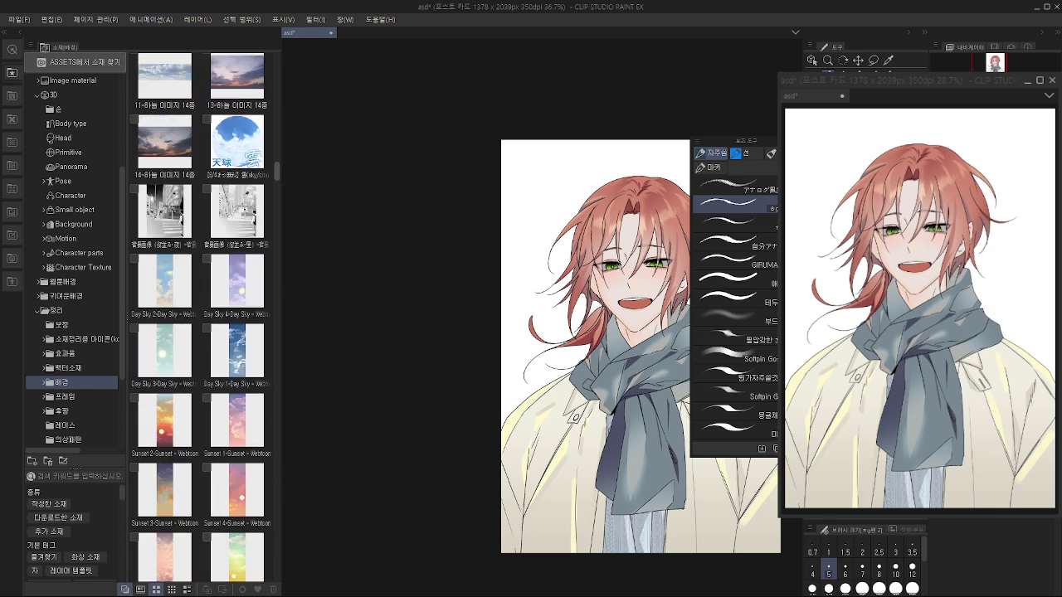
{"action": "scroll", "coordinate": [501, 146], "scroll_direction": "down", "scroll_amount": 5}
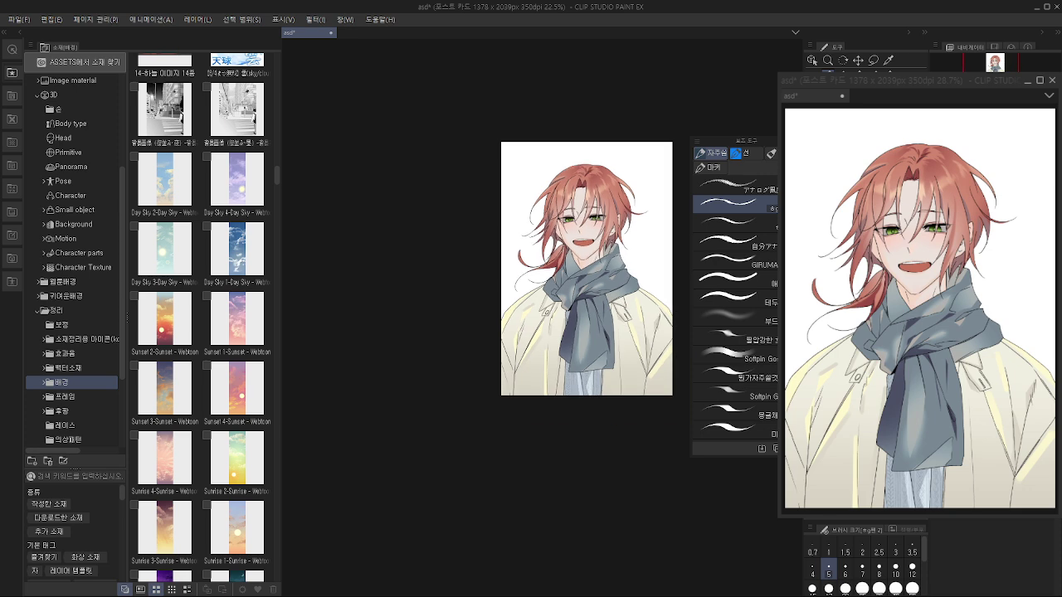
{"action": "left_click_drag", "start_coordinate": [164, 178], "coordinate": [601, 275]}
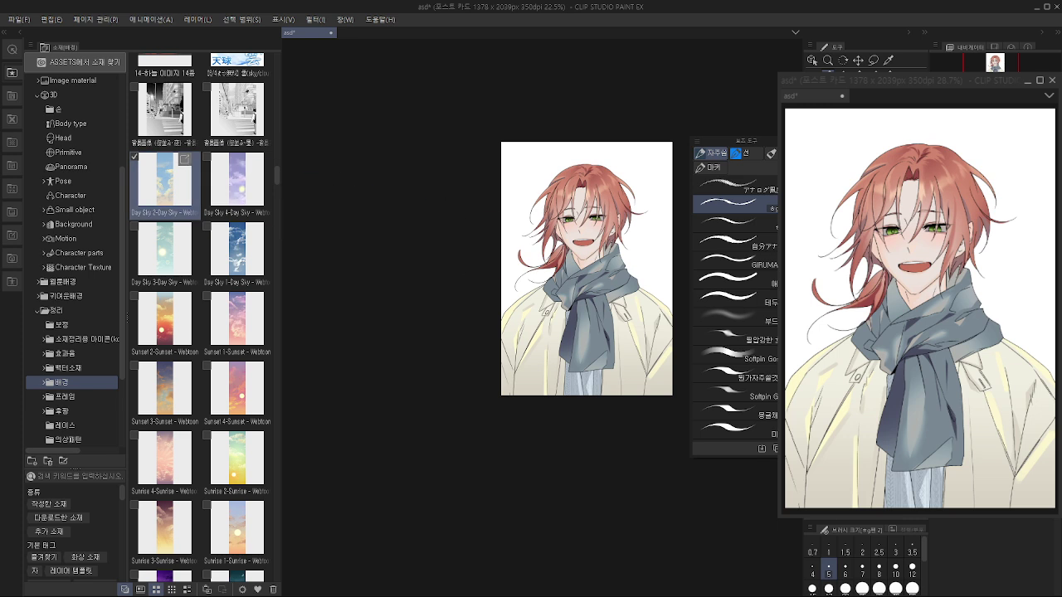
{"action": "scroll", "coordinate": [501, 308], "scroll_direction": "down", "scroll_amount": 2}
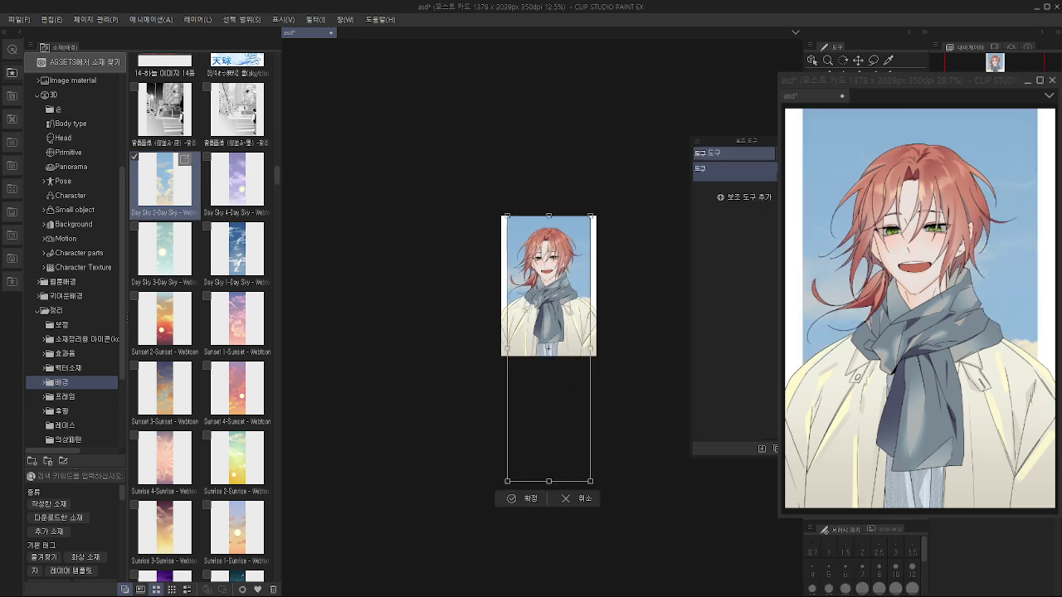
Step: Enlarge the sky image to cover the full canvas width and move it up so its clouds surround the character
{"action": "left_click_drag", "start_coordinate": [591, 349], "coordinate": [607, 348]}
{"action": "left_click_drag", "start_coordinate": [572, 357], "coordinate": [548, 210]}
{"action": "left_click", "coordinate": [524, 387]}
{"action": "scroll", "coordinate": [535, 327], "scroll_direction": "up", "scroll_amount": 3}
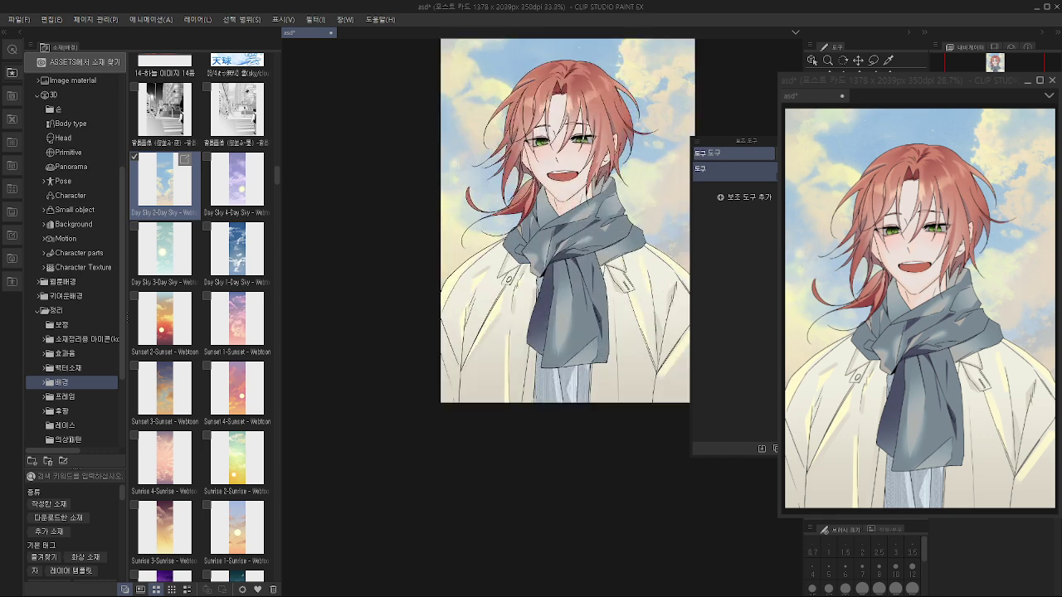
{"action": "left_click_drag", "start_coordinate": [535, 327], "coordinate": [536, 484]}
{"action": "left_click", "coordinate": [4, 32]}
{"action": "left_click_drag", "start_coordinate": [465, 348], "coordinate": [534, 340]}
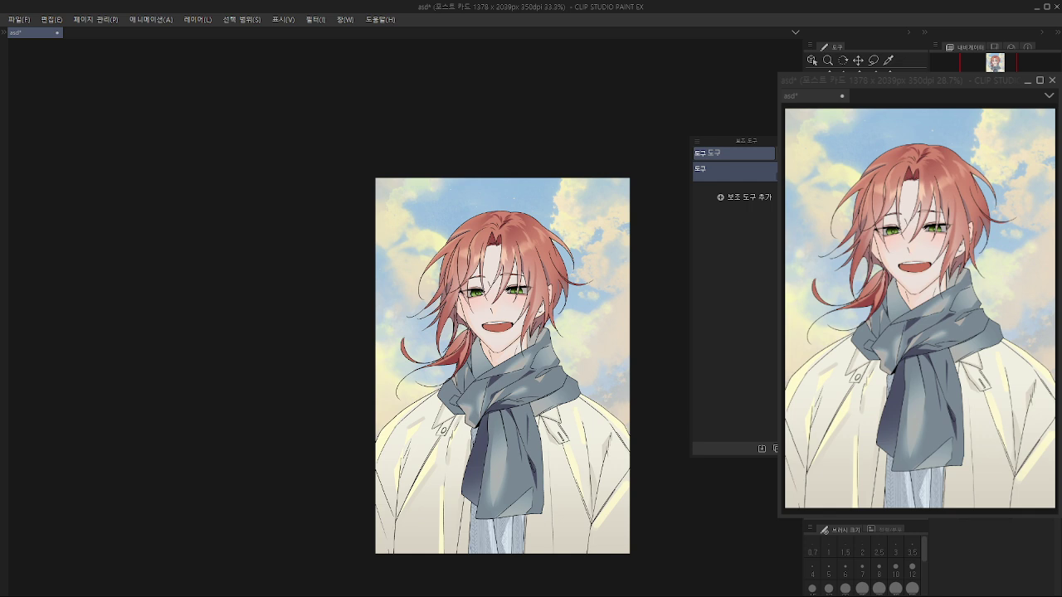
Step: Fill the whole canvas area as a tint over the character and adjust its hue, saturation and luminosity for orange hair and a grey-green scarf
{"action": "key", "text": "ctrl+a"}
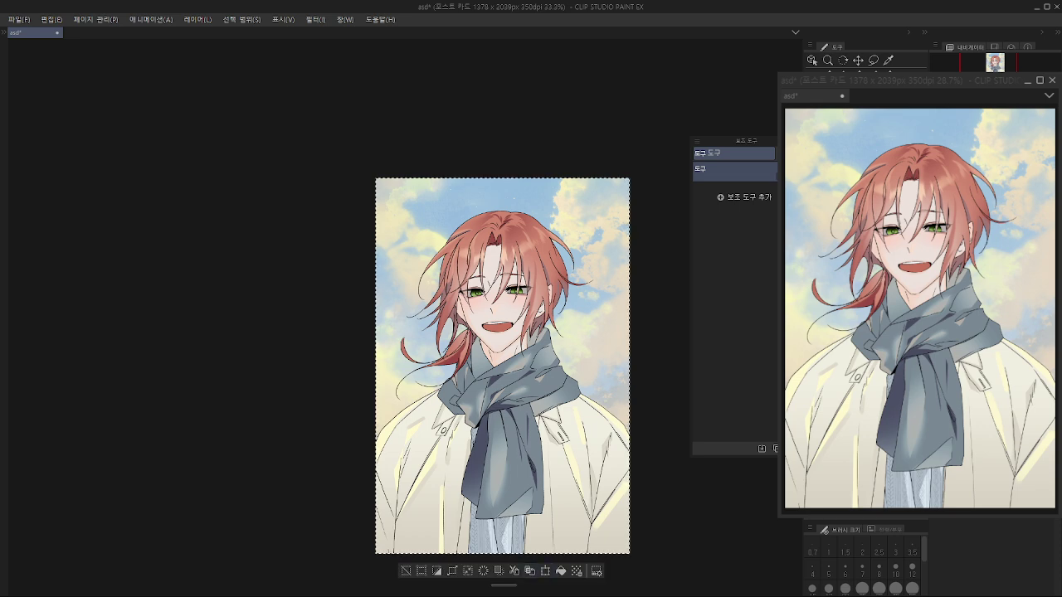
{"action": "left_click", "coordinate": [560, 571]}
{"action": "key", "text": "ctrl+d"}
{"action": "key", "text": "ctrl+u"}
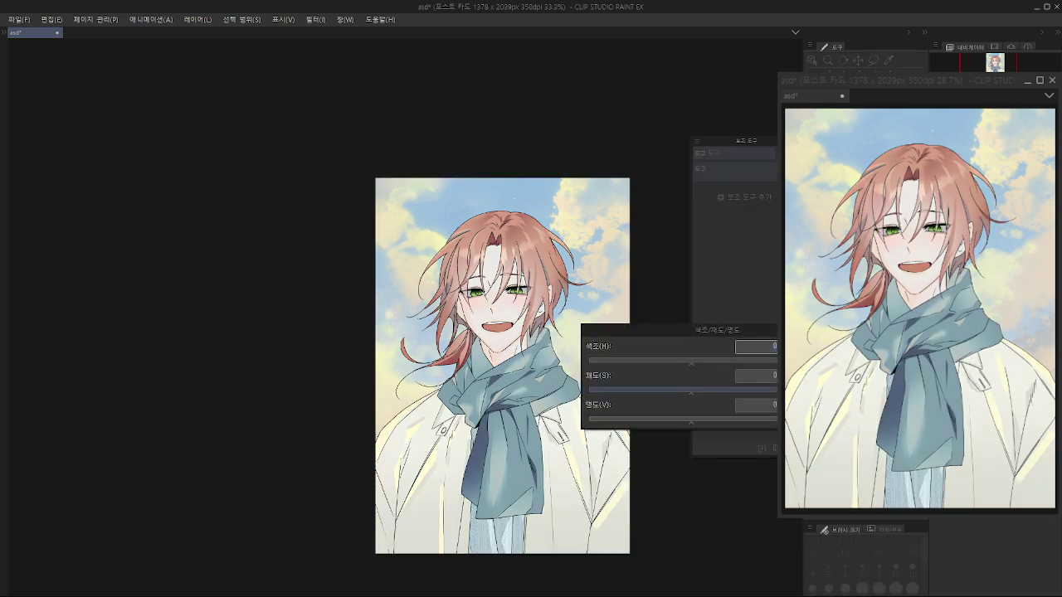
{"action": "mouse_move", "coordinate": [691, 391]}
{"action": "left_mouse_down"}
{"action": "mouse_move", "coordinate": [667, 391]}
{"action": "mouse_move", "coordinate": [670, 421]}
{"action": "mouse_move", "coordinate": [686, 420]}
{"action": "mouse_move", "coordinate": [675, 421]}
{"action": "left_mouse_up"}
{"action": "left_click_drag", "start_coordinate": [691, 363], "coordinate": [671, 362]}
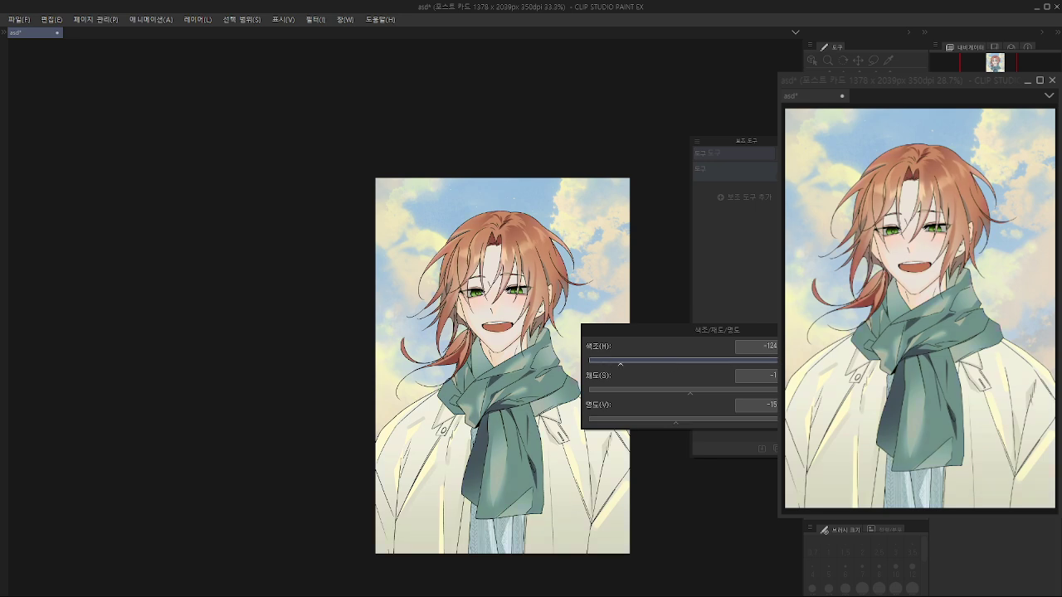
{"action": "key", "text": "Return"}
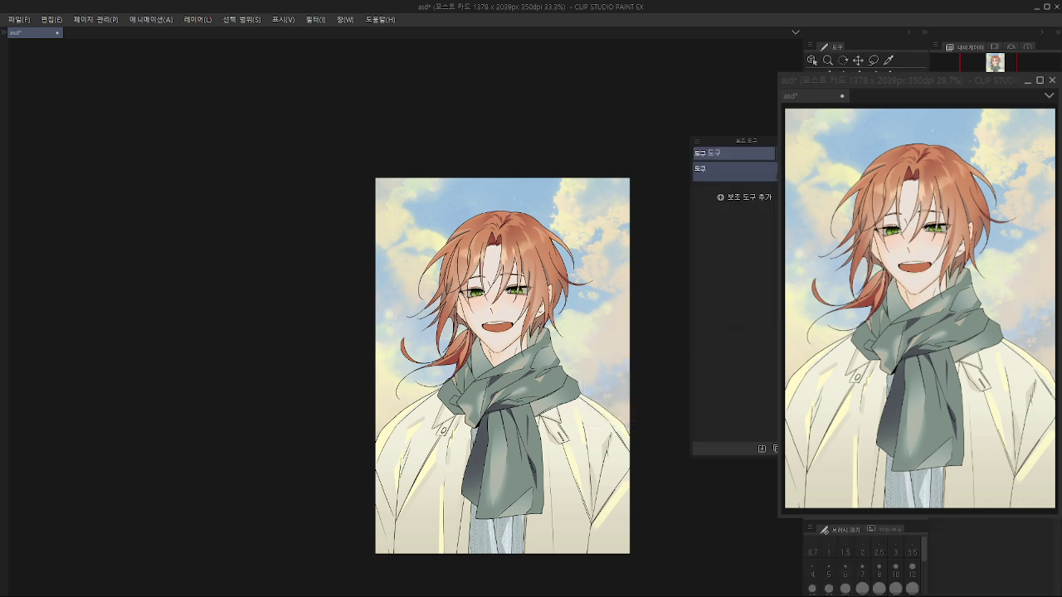
Step: Shift the hue of the character's tint slightly, trying -50 before settling around -21
{"action": "left_click_drag", "start_coordinate": [470, 255], "coordinate": [487, 243]}
{"action": "scroll", "coordinate": [486, 244], "scroll_direction": "up", "scroll_amount": 1}
{"action": "scroll", "coordinate": [407, 317], "scroll_direction": "down", "scroll_amount": 1}
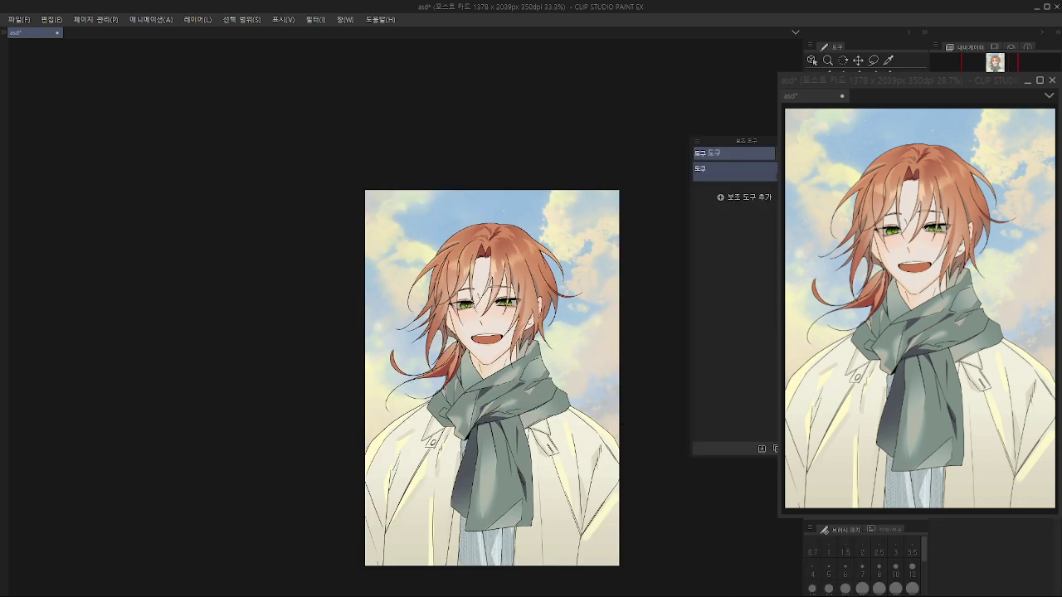
{"action": "left_click_drag", "start_coordinate": [471, 356], "coordinate": [474, 343]}
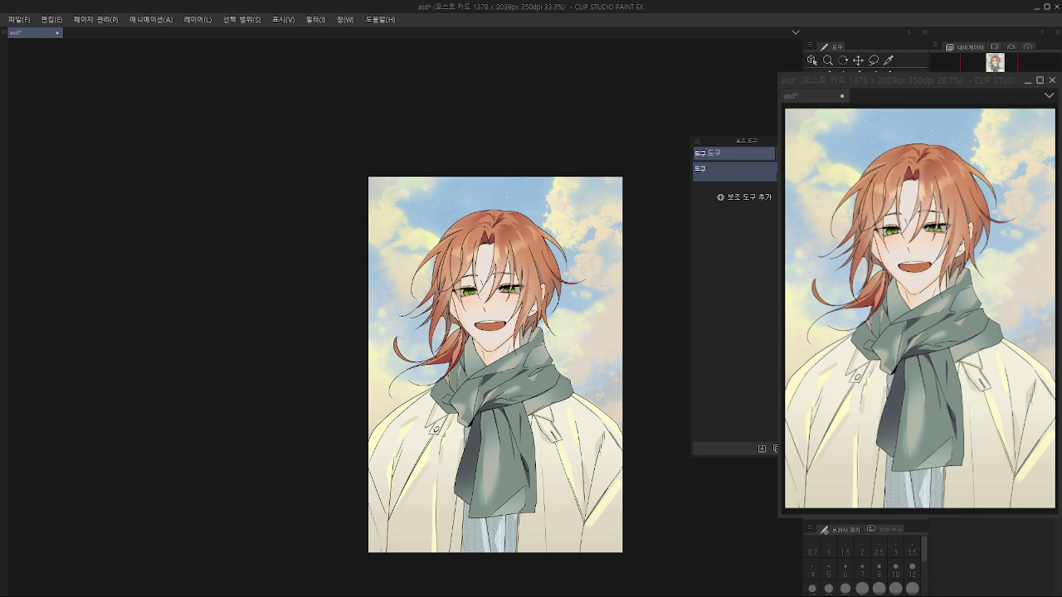
{"action": "key", "text": "ctrl+u"}
{"action": "type", "text": "-50"}
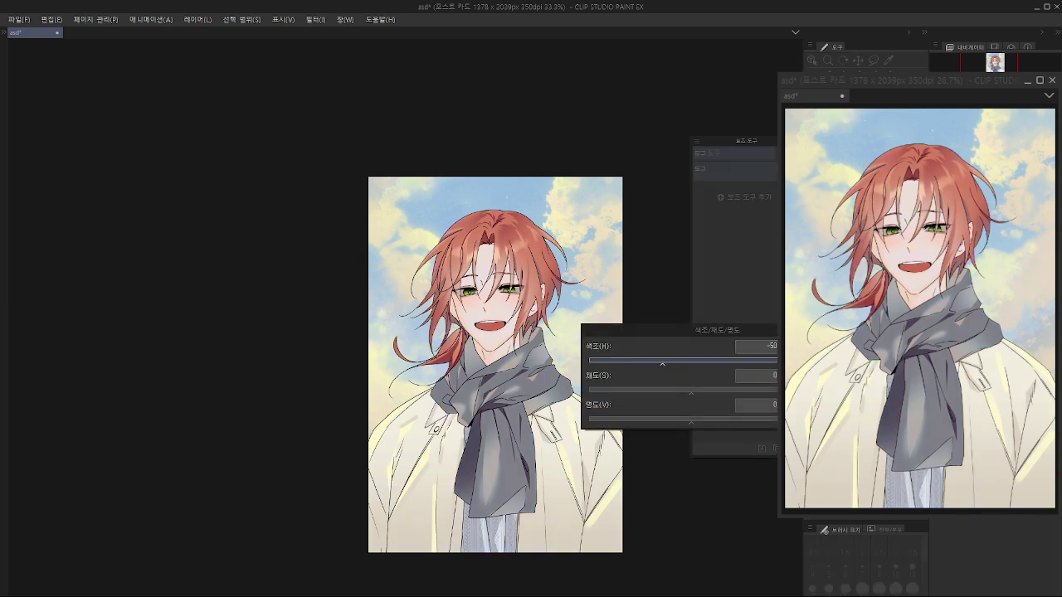
{"action": "left_click_drag", "start_coordinate": [662, 362], "coordinate": [693, 363]}
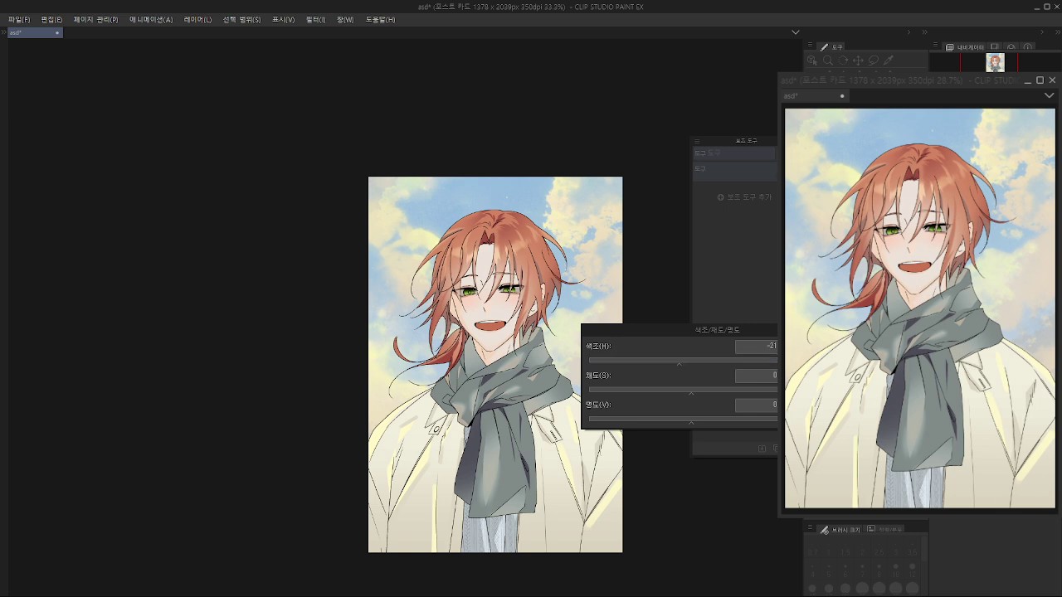
{"action": "key", "text": "Return"}
{"action": "key", "text": "ctrl+z"}
{"action": "left_click_drag", "start_coordinate": [595, 308], "coordinate": [606, 295]}
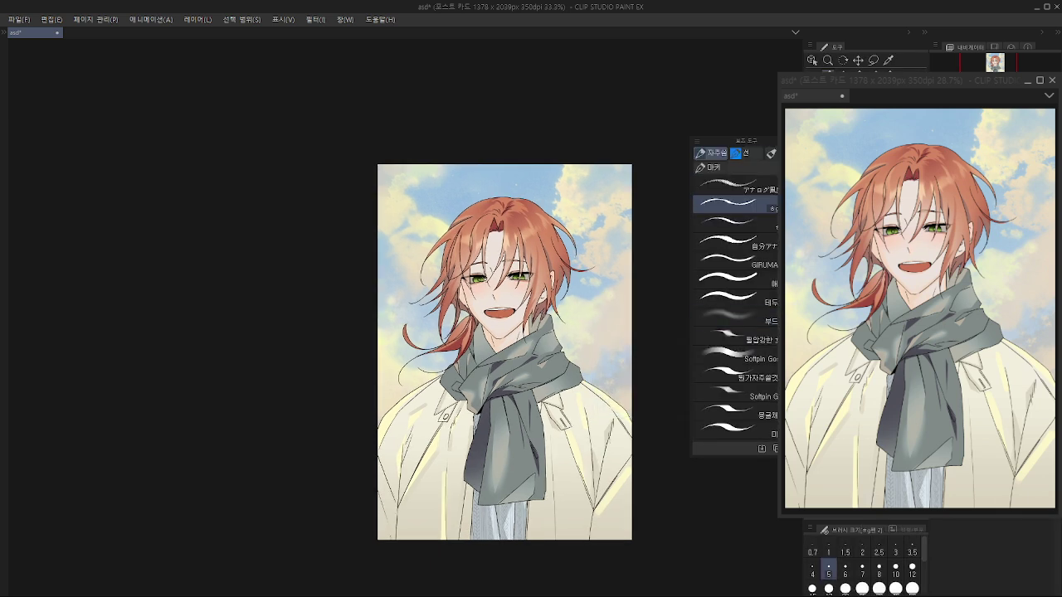
Step: Try large soft-brush strokes over the coat, the scarf and the hair's right side, undoing them
{"action": "left_click", "coordinate": [735, 318]}
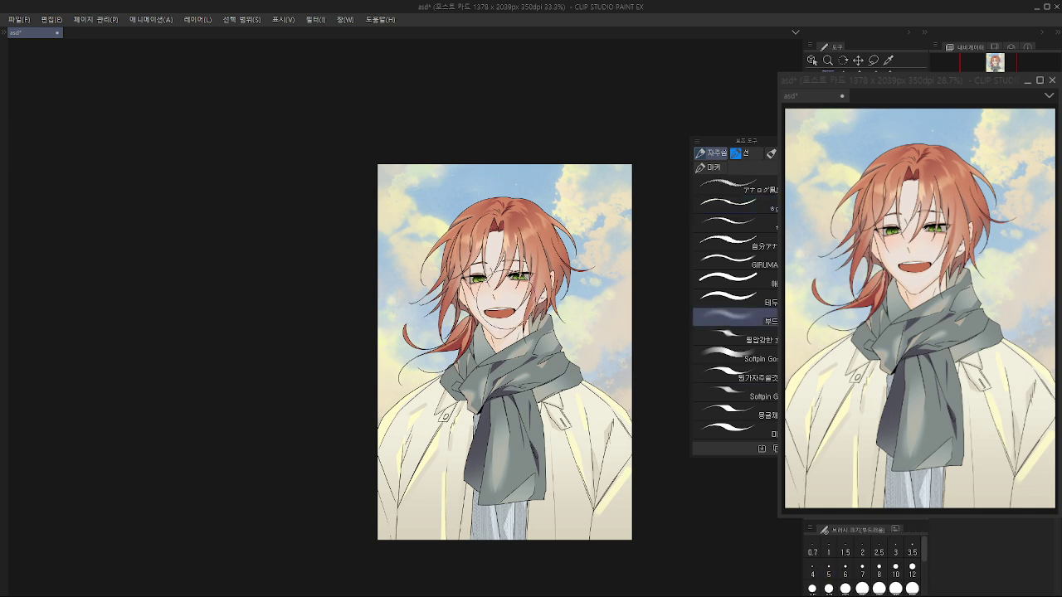
{"action": "scroll", "coordinate": [501, 306], "scroll_direction": "up", "scroll_amount": 1}
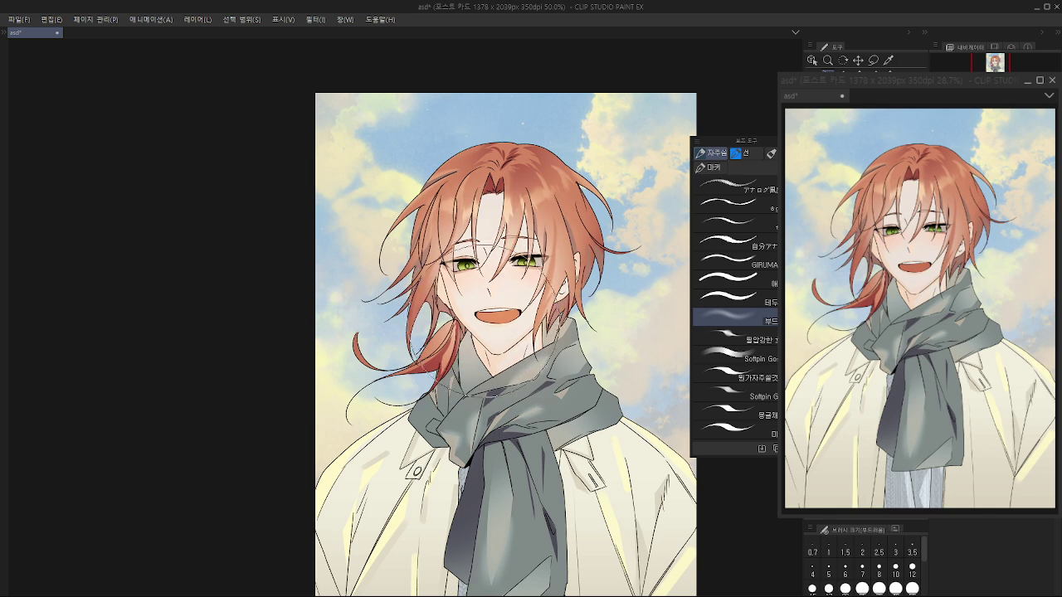
{"action": "scroll", "coordinate": [575, 263], "scroll_direction": "down", "scroll_amount": 1}
{"action": "left_click_drag", "start_coordinate": [513, 310], "coordinate": [544, 258]}
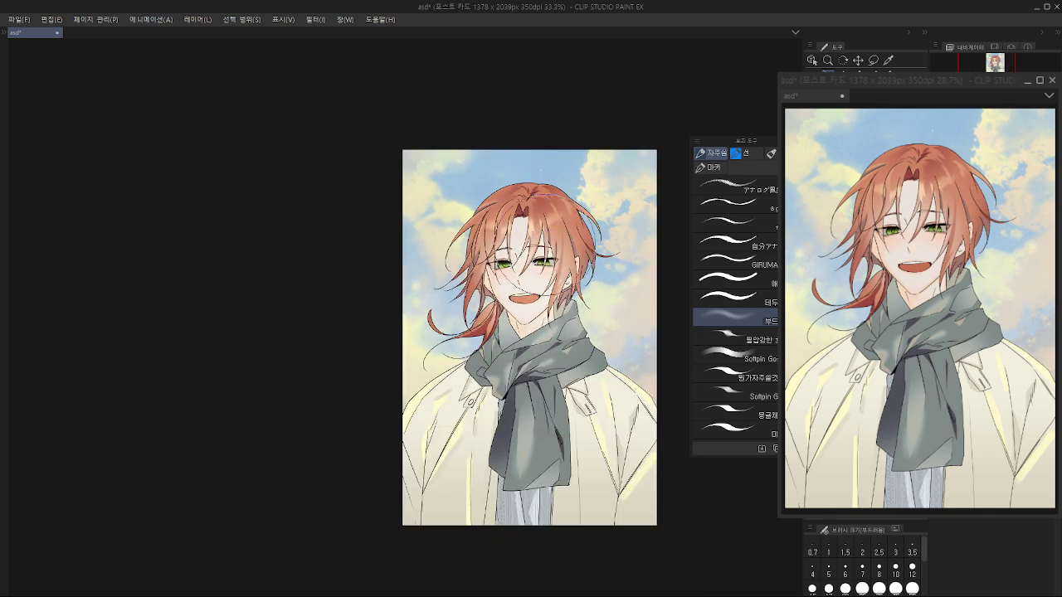
{"action": "key", "text": "ctrl+z"}
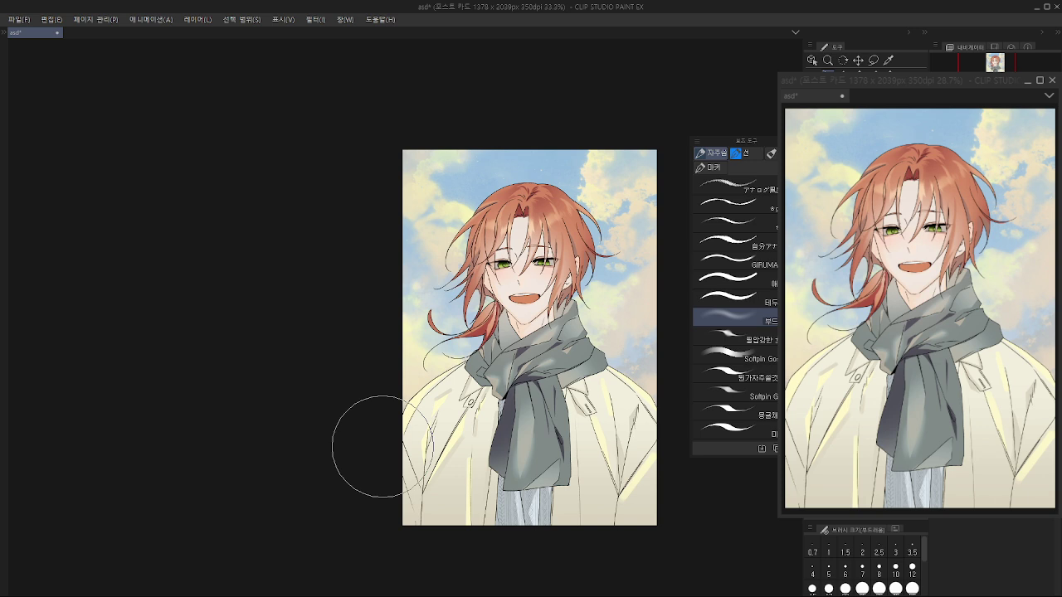
{"action": "left_click_drag", "start_coordinate": [634, 383], "coordinate": [614, 378]}
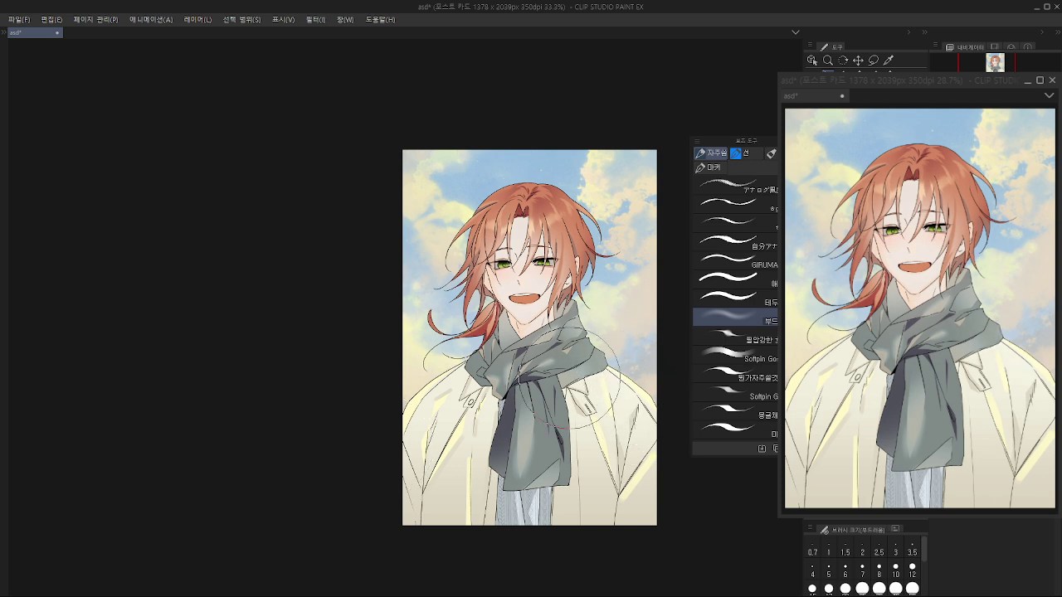
{"action": "left_click_drag", "start_coordinate": [611, 220], "coordinate": [606, 247]}
{"action": "key", "text": "ctrl+z"}
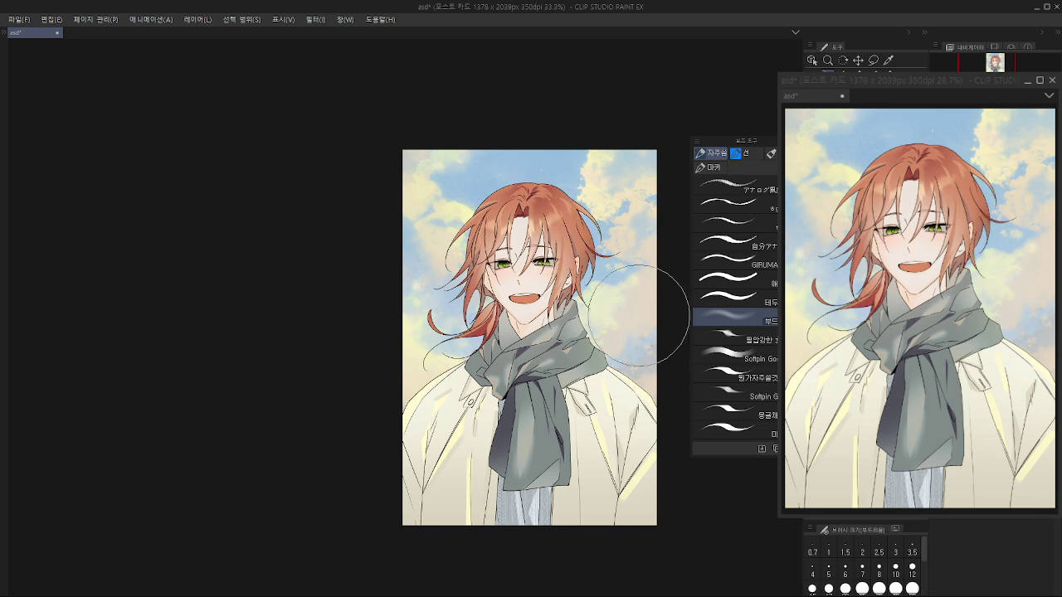
{"action": "left_click_drag", "start_coordinate": [605, 287], "coordinate": [615, 300]}
{"action": "key", "text": "ctrl+z"}
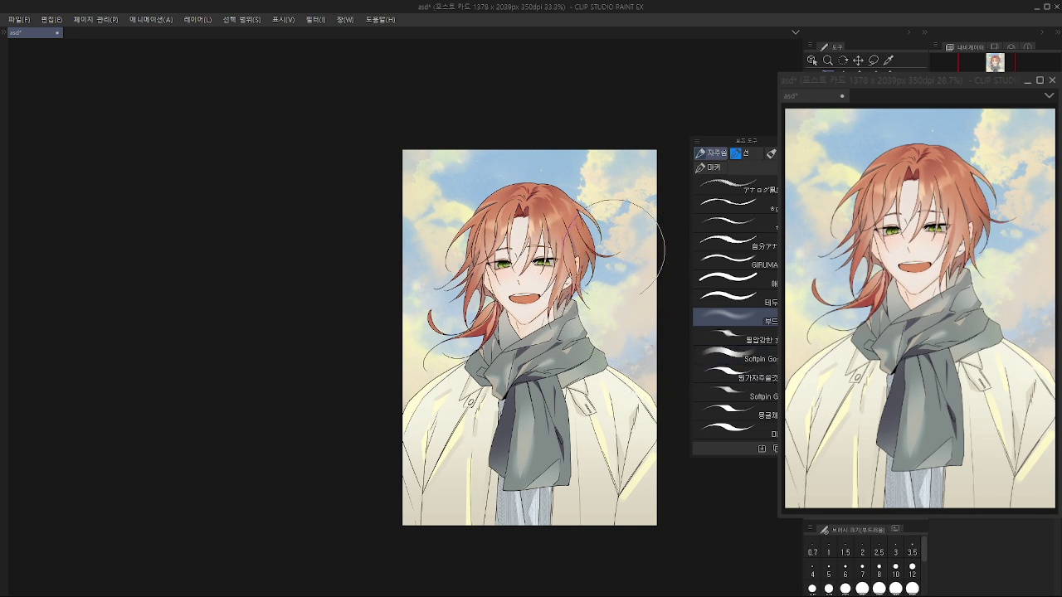
{"action": "key", "text": "ctrl+z"}
{"action": "mouse_move", "coordinate": [615, 253]}
{"action": "left_mouse_down"}
{"action": "mouse_move", "coordinate": [625, 302]}
{"action": "mouse_move", "coordinate": [615, 297]}
{"action": "left_mouse_up"}
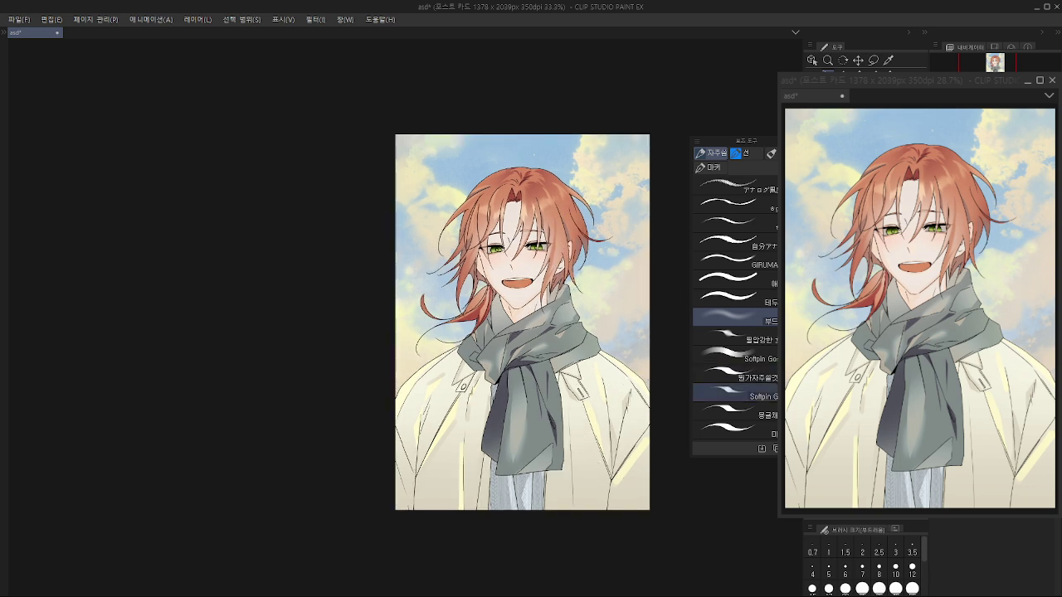
Step: Darken the scarf around the knot below the chin with a smaller soft brush
{"action": "mouse_move", "coordinate": [535, 320]}
{"action": "left_mouse_down"}
{"action": "mouse_move", "coordinate": [496, 338]}
{"action": "mouse_move", "coordinate": [512, 370]}
{"action": "left_mouse_up"}
{"action": "key", "text": "ctrl+z"}
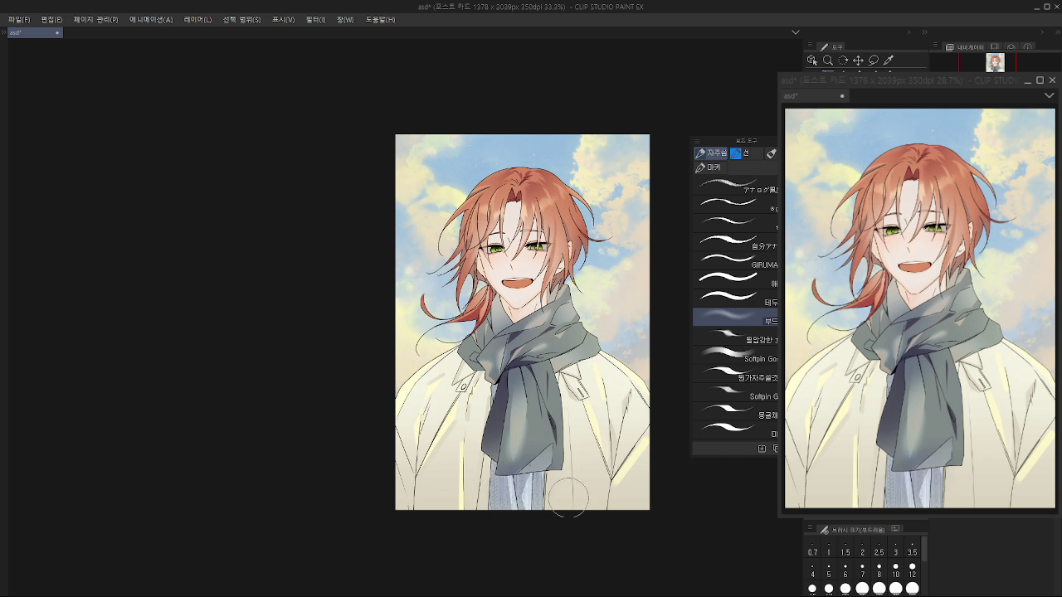
Step: Try soft-brush shading over the shirt and coat below the scarf's hanging end, undoing the strokes
{"action": "key", "text": "ctrl+z"}
{"action": "mouse_move", "coordinate": [493, 452]}
{"action": "left_mouse_down"}
{"action": "mouse_move", "coordinate": [519, 479]}
{"action": "mouse_move", "coordinate": [499, 490]}
{"action": "left_mouse_up"}
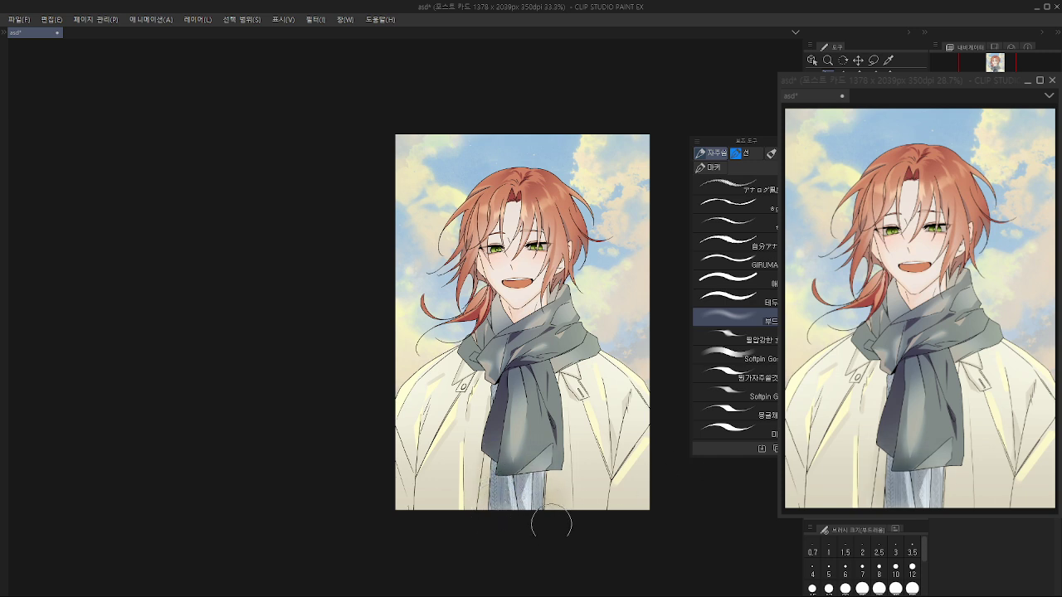
{"action": "key", "text": "ctrl+z"}
Step: Switch to the firmer blending brush and paint a vertical fold shadow down the coat front, to the right of the scarf's hanging end
{"action": "key", "text": "p"}
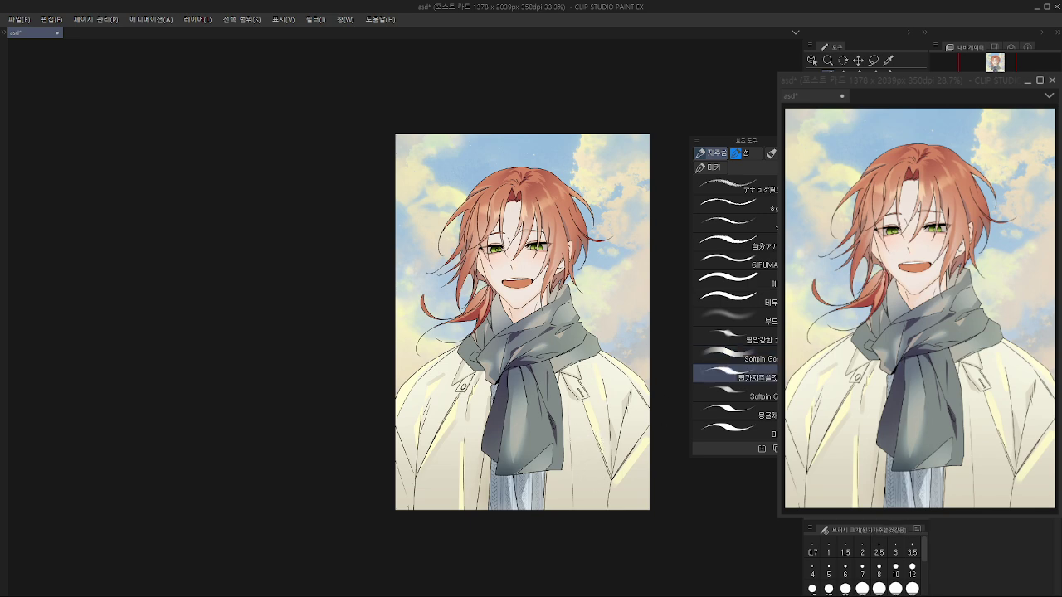
{"action": "left_click_drag", "start_coordinate": [574, 412], "coordinate": [576, 510]}
{"action": "key", "text": "ctrl+z"}
{"action": "left_click_drag", "start_coordinate": [572, 392], "coordinate": [574, 502]}
{"action": "key", "text": "ctrl+z"}
{"action": "left_click_drag", "start_coordinate": [572, 443], "coordinate": [556, 553]}
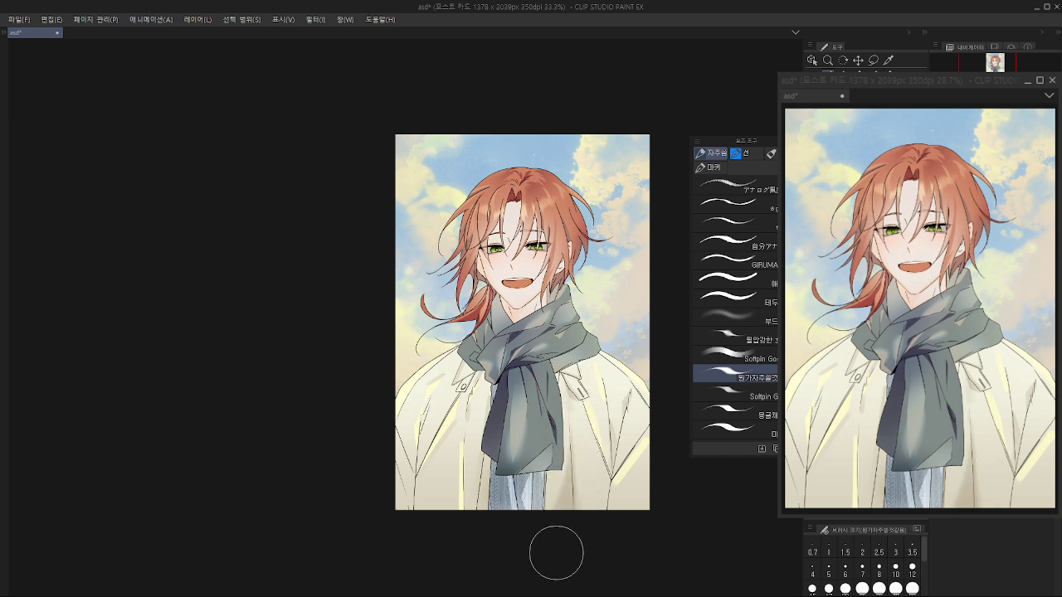
Step: Paint fold shadows on the right sleeve and right front of the coat, undoing the first tries
{"action": "left_click_drag", "start_coordinate": [637, 462], "coordinate": [622, 491]}
{"action": "key", "text": "ctrl+z"}
{"action": "mouse_move", "coordinate": [606, 527]}
{"action": "left_mouse_down"}
{"action": "mouse_move", "coordinate": [656, 461]}
{"action": "mouse_move", "coordinate": [635, 493]}
{"action": "mouse_move", "coordinate": [645, 458]}
{"action": "mouse_move", "coordinate": [614, 480]}
{"action": "mouse_move", "coordinate": [612, 508]}
{"action": "mouse_move", "coordinate": [610, 492]}
{"action": "mouse_move", "coordinate": [624, 500]}
{"action": "mouse_move", "coordinate": [647, 467]}
{"action": "left_mouse_up"}
{"action": "key", "text": "ctrl+z"}
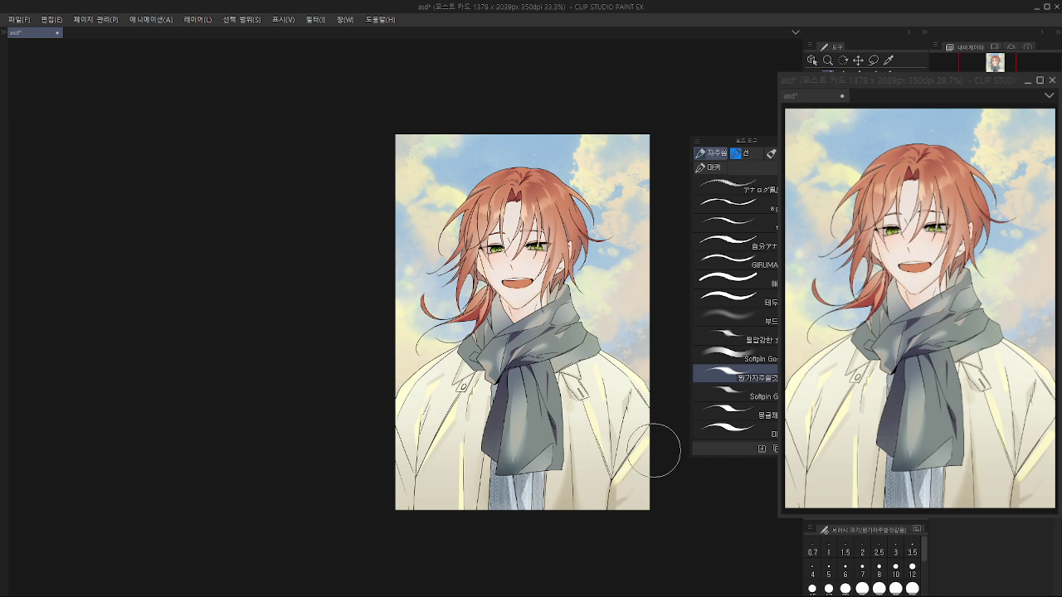
{"action": "left_click_drag", "start_coordinate": [622, 426], "coordinate": [628, 402]}
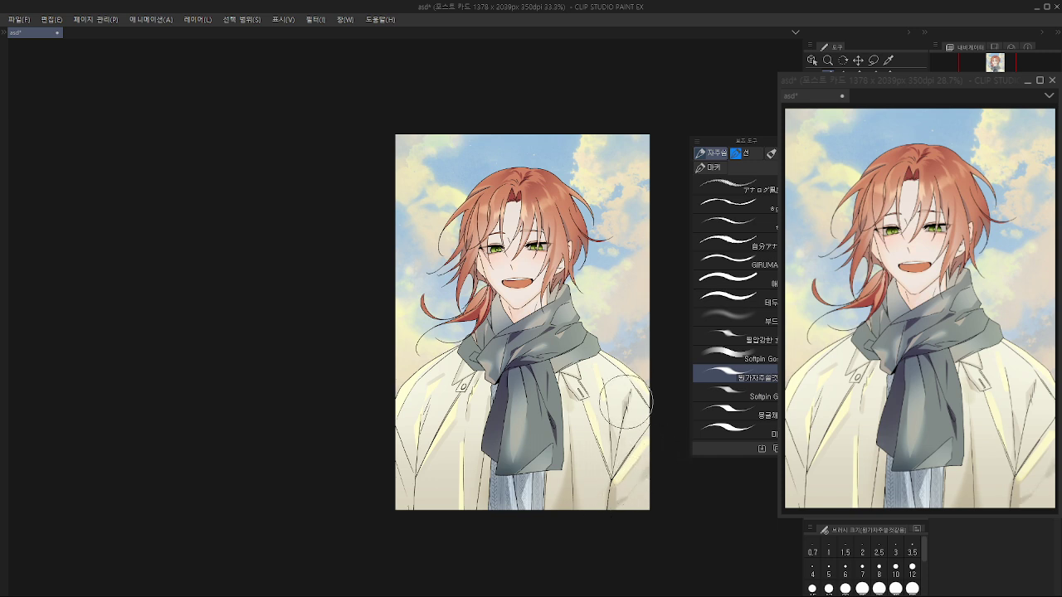
{"action": "mouse_move", "coordinate": [590, 434]}
{"action": "left_mouse_down"}
{"action": "mouse_move", "coordinate": [592, 531]}
{"action": "mouse_move", "coordinate": [603, 479]}
{"action": "left_mouse_up"}
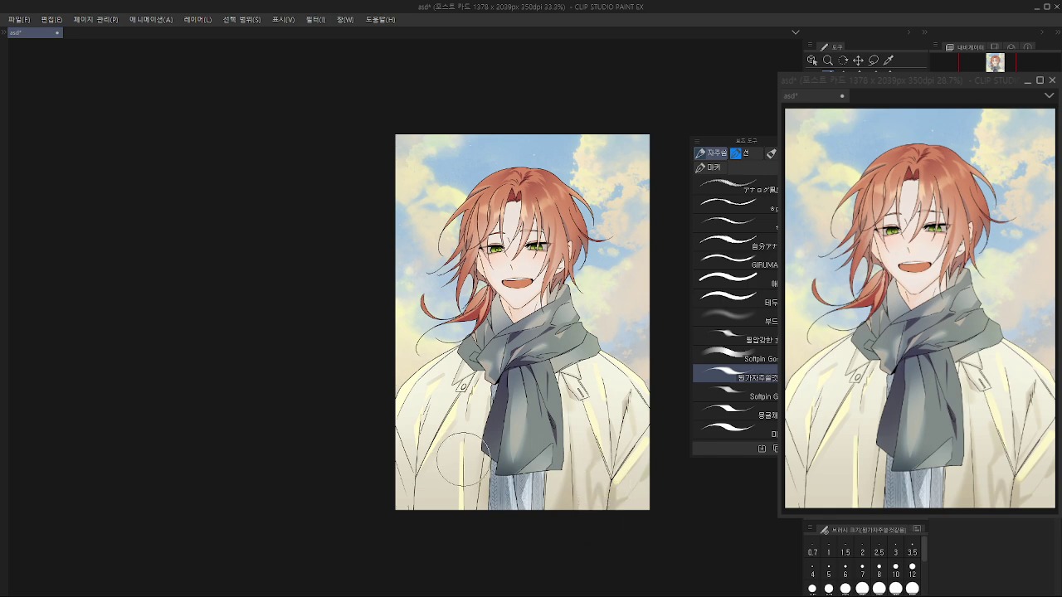
Step: Paint long vertical fold shadows on the left front and left sleeve of the coat
{"action": "left_click_drag", "start_coordinate": [470, 408], "coordinate": [465, 442]}
{"action": "mouse_move", "coordinate": [478, 390]}
{"action": "left_mouse_down"}
{"action": "mouse_move", "coordinate": [482, 379]}
{"action": "mouse_move", "coordinate": [474, 400]}
{"action": "left_mouse_up"}
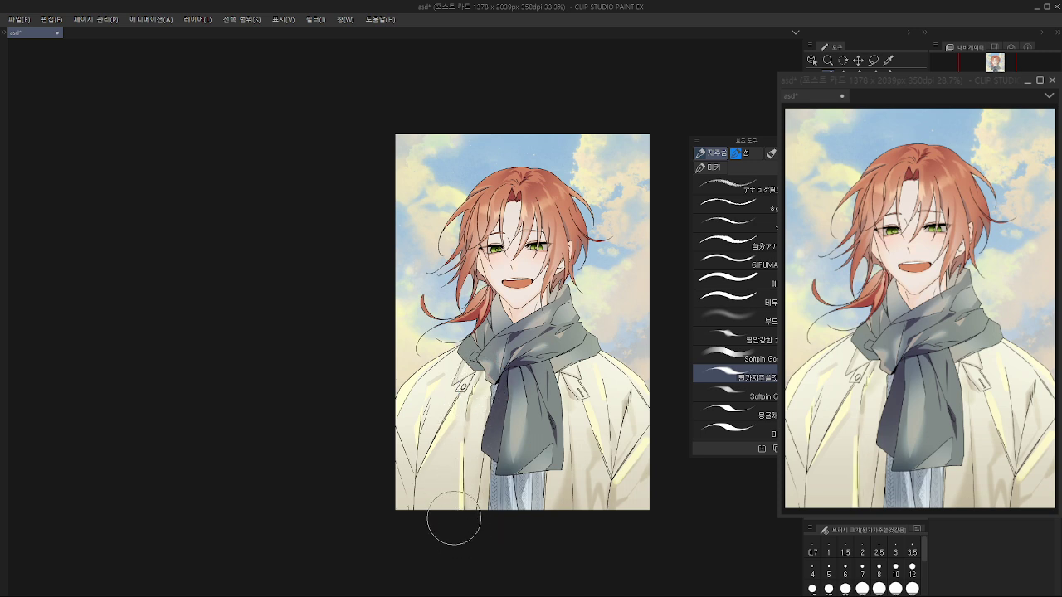
{"action": "left_click_drag", "start_coordinate": [406, 455], "coordinate": [412, 476]}
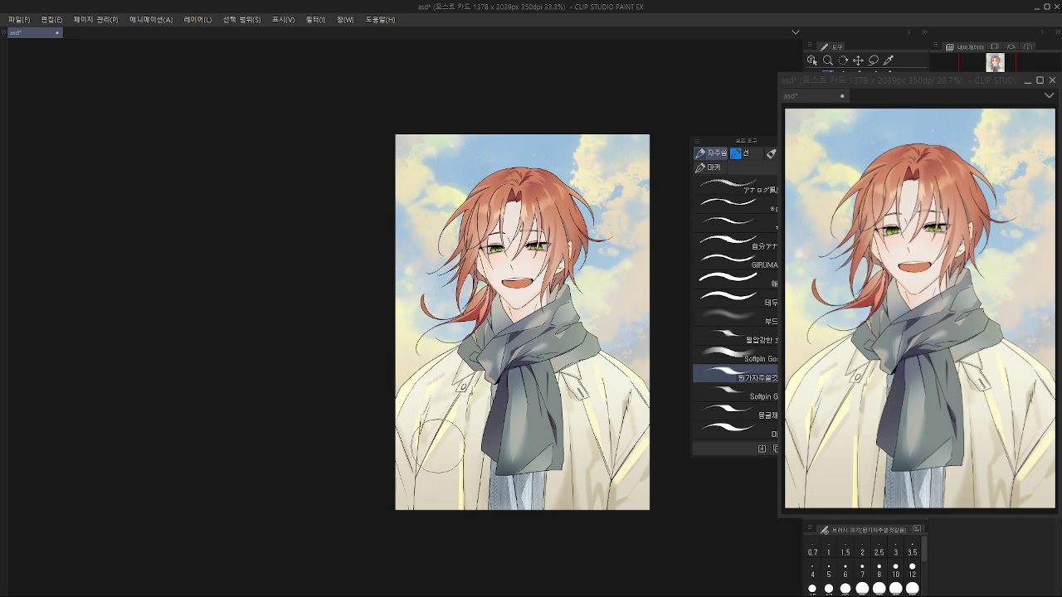
{"action": "left_click_drag", "start_coordinate": [449, 442], "coordinate": [450, 518]}
{"action": "key", "text": "ctrl+z"}
{"action": "mouse_move", "coordinate": [432, 455]}
{"action": "left_mouse_down"}
{"action": "mouse_move", "coordinate": [417, 484]}
{"action": "mouse_move", "coordinate": [425, 510]}
{"action": "left_mouse_up"}
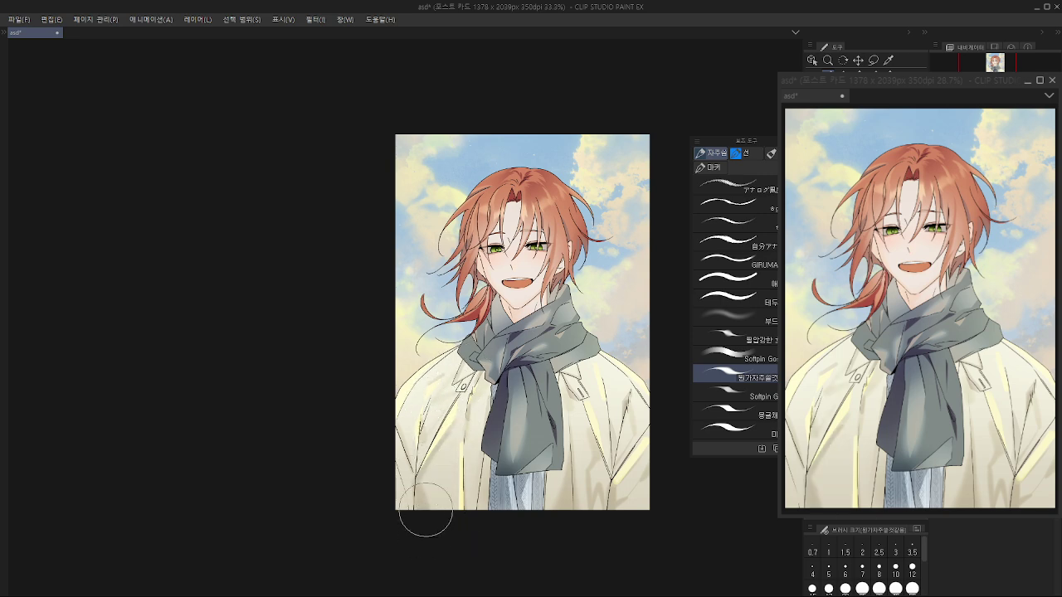
{"action": "left_click_drag", "start_coordinate": [433, 458], "coordinate": [426, 503]}
{"action": "left_click_drag", "start_coordinate": [396, 456], "coordinate": [410, 510]}
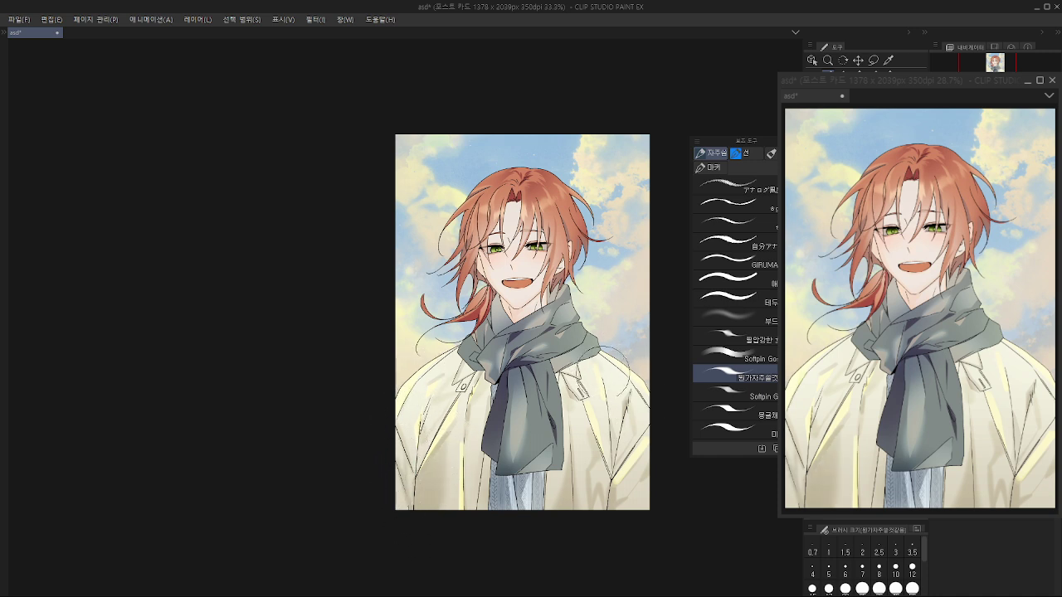
Step: Paint darker fold shadows across the scarf's wrap, knot and hanging end, undoing strokes that do not fit
{"action": "mouse_move", "coordinate": [570, 364]}
{"action": "left_mouse_down"}
{"action": "mouse_move", "coordinate": [595, 344]}
{"action": "mouse_move", "coordinate": [547, 358]}
{"action": "left_mouse_up"}
{"action": "key", "text": "ctrl+z"}
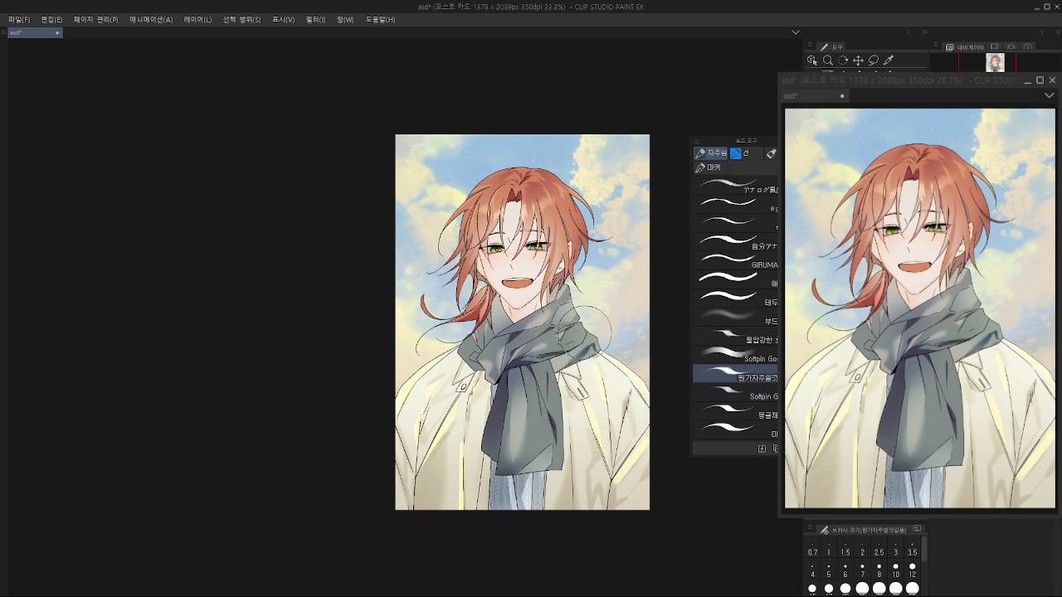
{"action": "left_click_drag", "start_coordinate": [507, 336], "coordinate": [492, 355]}
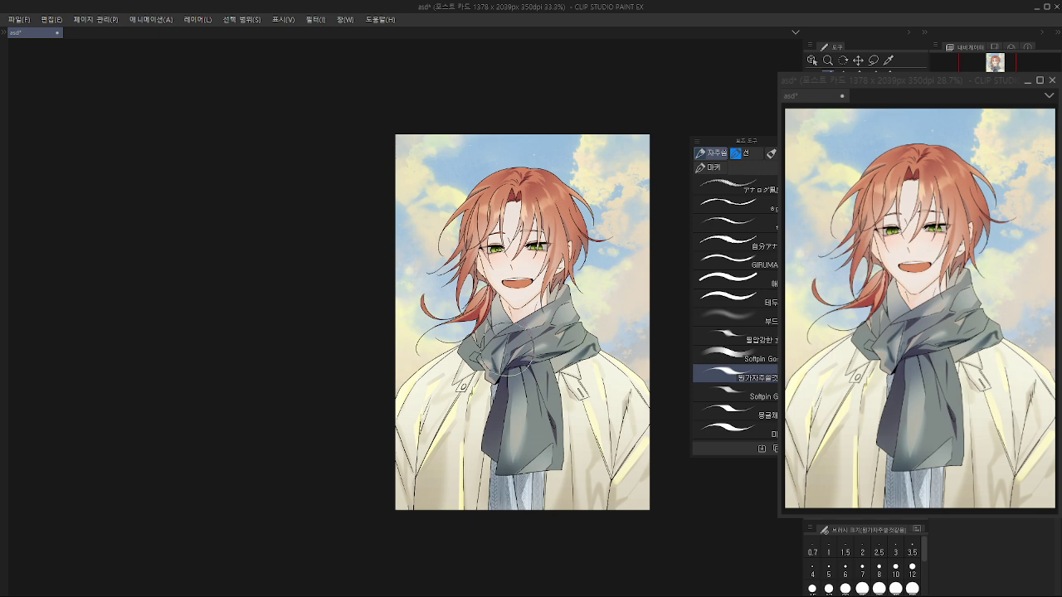
{"action": "left_click_drag", "start_coordinate": [509, 338], "coordinate": [499, 379]}
{"action": "key", "text": "ctrl+z"}
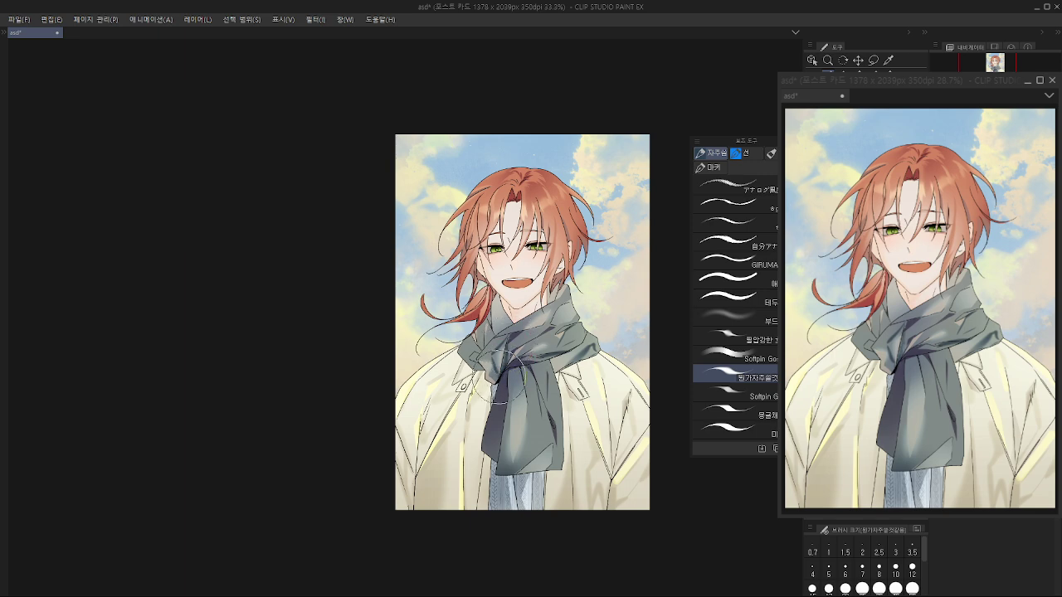
{"action": "left_click_drag", "start_coordinate": [542, 336], "coordinate": [516, 362]}
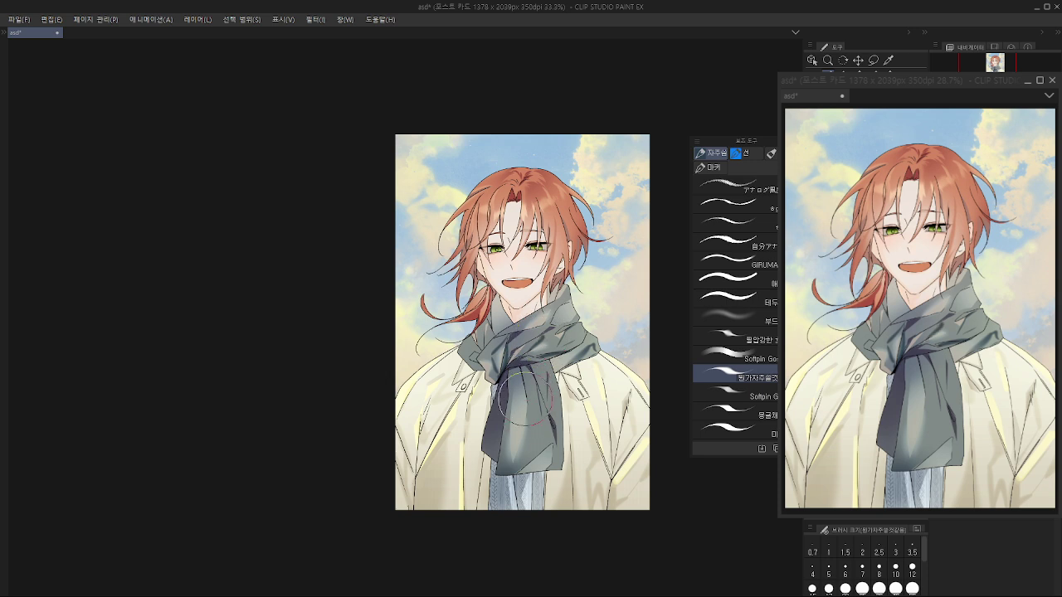
{"action": "key", "text": "ctrl+z"}
{"action": "left_click_drag", "start_coordinate": [535, 314], "coordinate": [549, 307]}
{"action": "key", "text": "ctrl+z"}
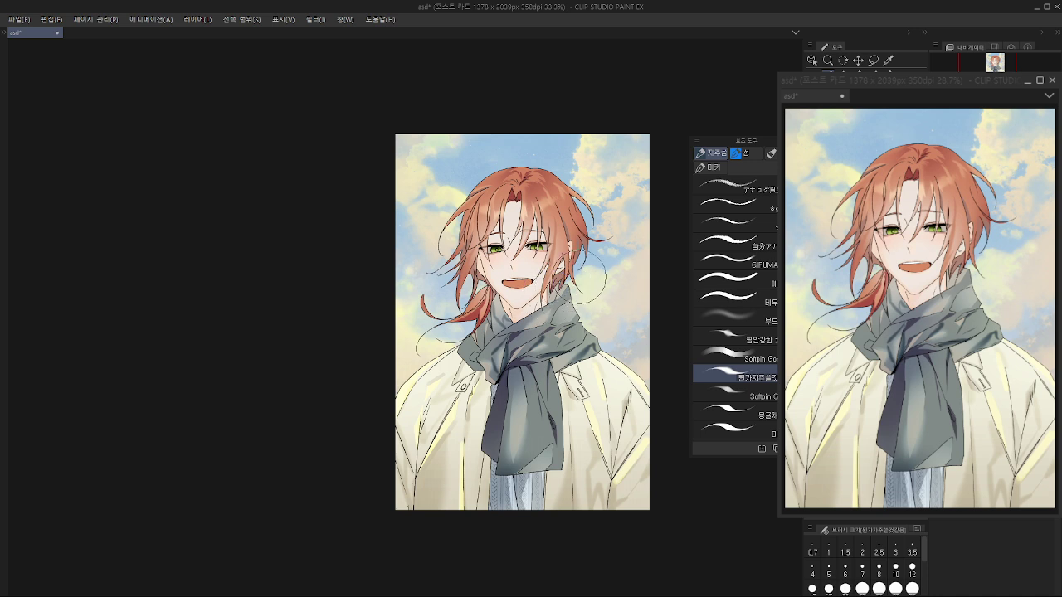
{"action": "scroll", "coordinate": [521, 410], "scroll_direction": "down", "scroll_amount": 1}
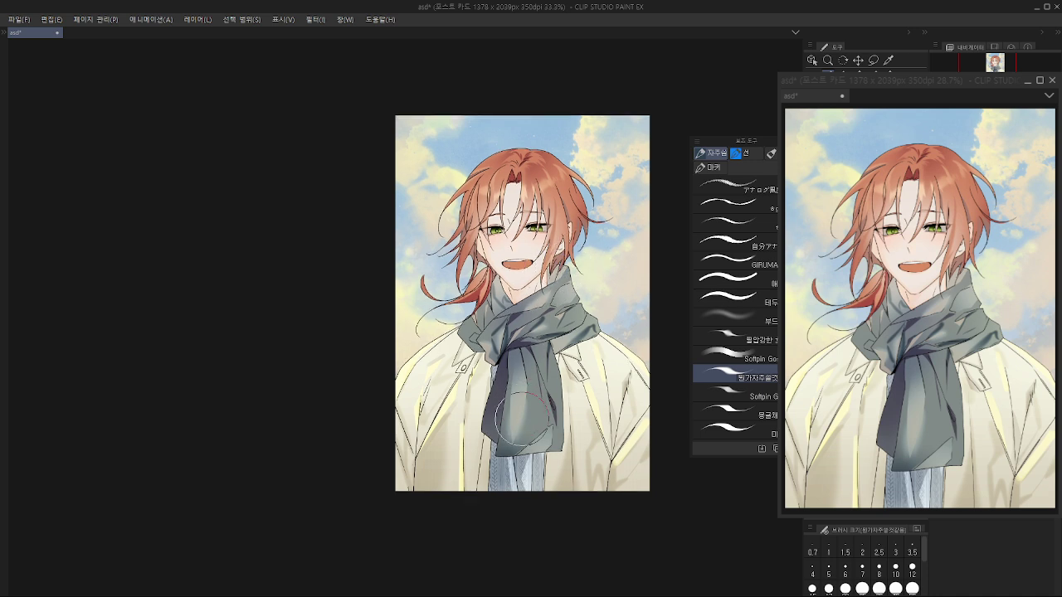
{"action": "mouse_move", "coordinate": [524, 407]}
{"action": "left_mouse_down"}
{"action": "mouse_move", "coordinate": [525, 379]}
{"action": "mouse_move", "coordinate": [511, 437]}
{"action": "mouse_move", "coordinate": [508, 413]}
{"action": "mouse_move", "coordinate": [512, 443]}
{"action": "mouse_move", "coordinate": [506, 412]}
{"action": "mouse_move", "coordinate": [522, 359]}
{"action": "mouse_move", "coordinate": [519, 350]}
{"action": "mouse_move", "coordinate": [498, 366]}
{"action": "mouse_move", "coordinate": [518, 348]}
{"action": "mouse_move", "coordinate": [494, 363]}
{"action": "mouse_move", "coordinate": [522, 346]}
{"action": "mouse_move", "coordinate": [514, 371]}
{"action": "left_mouse_up"}
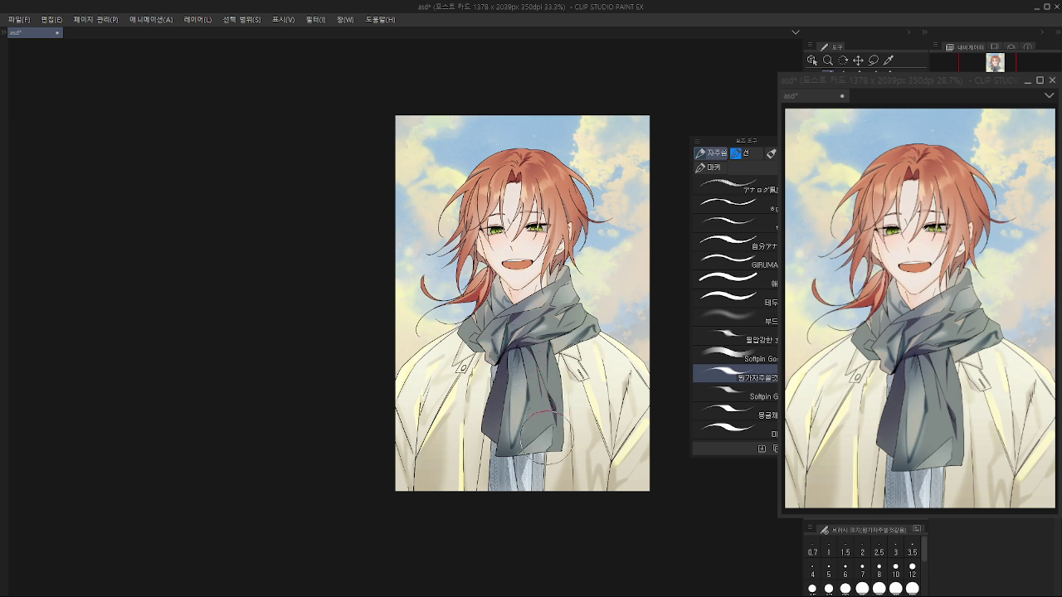
Step: Try darker red strokes on the left side of the hair, undoing them
{"action": "scroll", "coordinate": [590, 398], "scroll_direction": "down", "scroll_amount": 1}
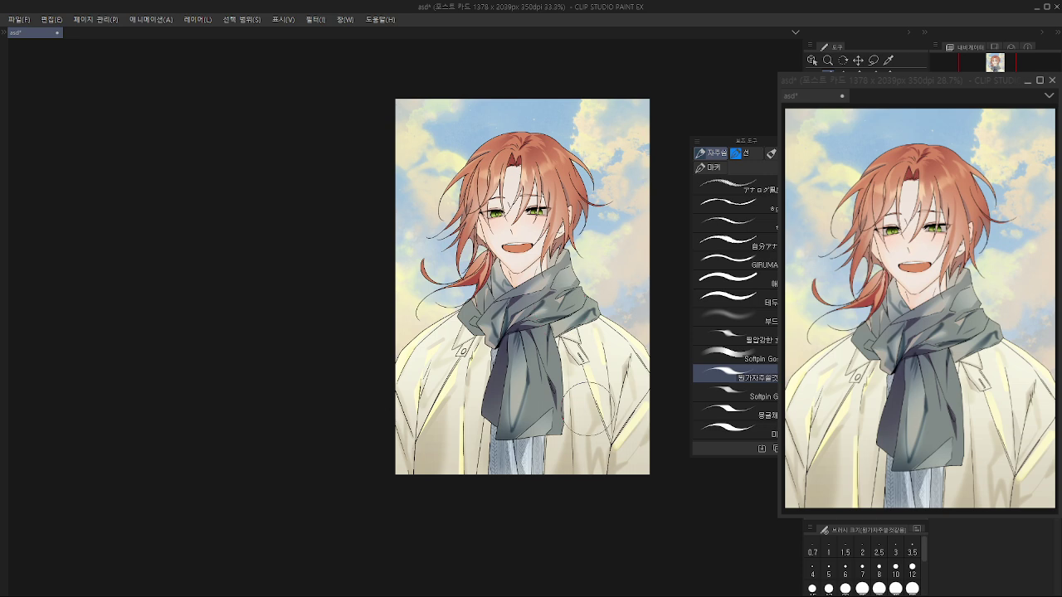
{"action": "left_click_drag", "start_coordinate": [523, 230], "coordinate": [544, 236]}
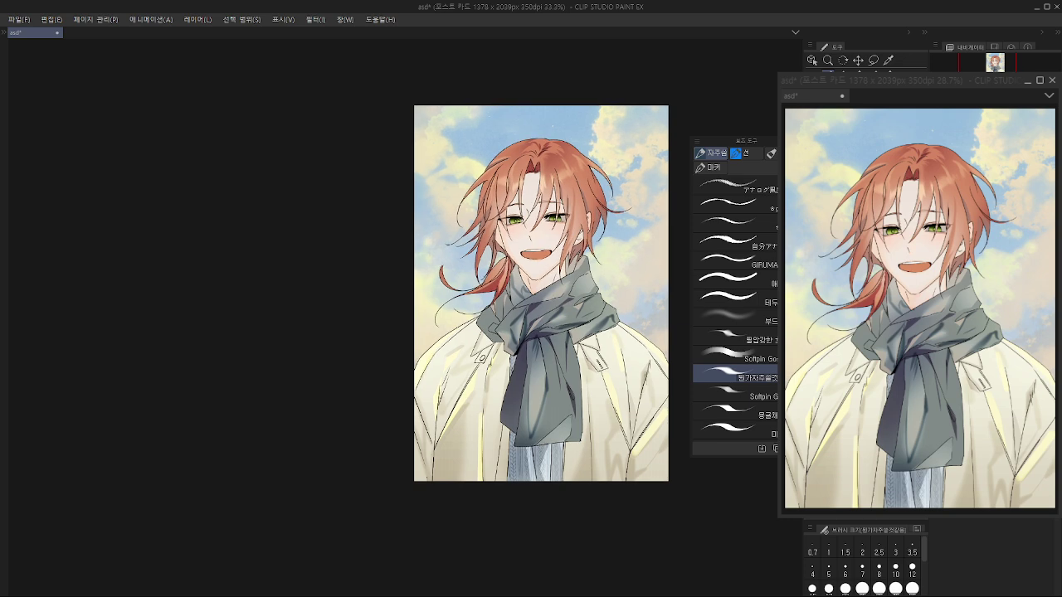
{"action": "scroll", "coordinate": [543, 236], "scroll_direction": "up", "scroll_amount": 1}
{"action": "left_click_drag", "start_coordinate": [509, 204], "coordinate": [518, 262]}
{"action": "mouse_move", "coordinate": [518, 166]}
{"action": "left_mouse_down"}
{"action": "mouse_move", "coordinate": [491, 177]}
{"action": "mouse_move", "coordinate": [472, 226]}
{"action": "left_mouse_up"}
{"action": "key", "text": "ctrl+z"}
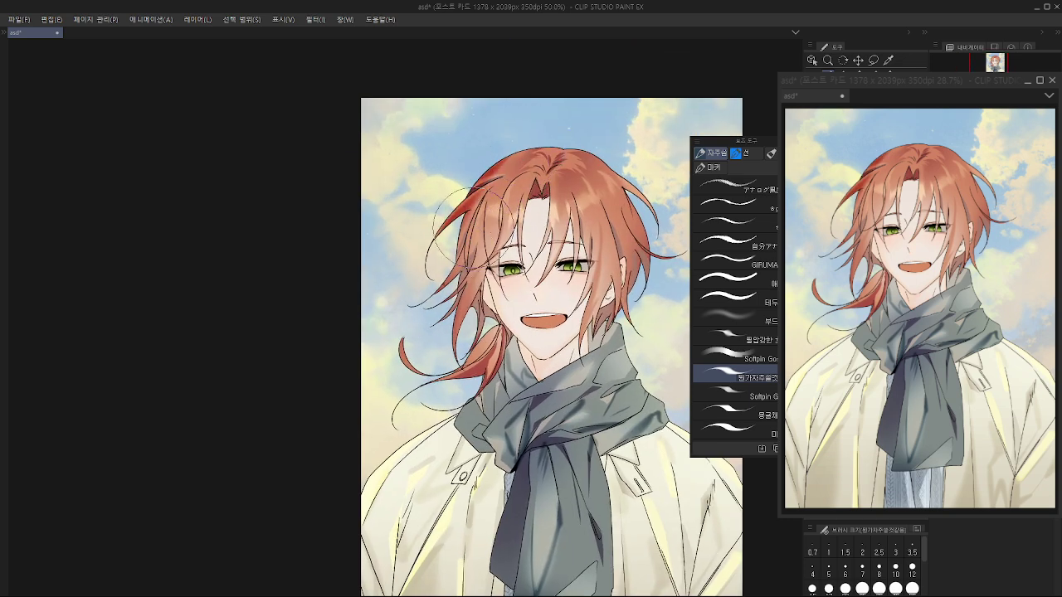
{"action": "key", "text": "ctrl+z"}
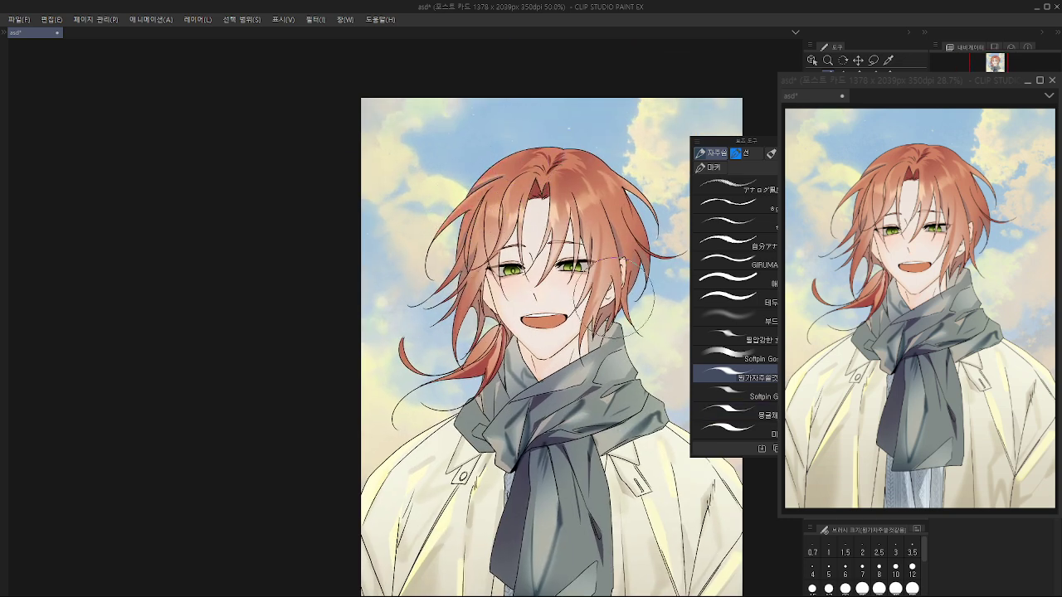
Step: Paint deeper red shadow strokes between the strands across the crown and upper bangs
{"action": "left_click_drag", "start_coordinate": [508, 175], "coordinate": [481, 187]}
{"action": "left_click_drag", "start_coordinate": [542, 152], "coordinate": [521, 159]}
{"action": "mouse_move", "coordinate": [586, 163]}
{"action": "left_mouse_down"}
{"action": "mouse_move", "coordinate": [556, 187]}
{"action": "mouse_move", "coordinate": [560, 170]}
{"action": "mouse_move", "coordinate": [582, 172]}
{"action": "mouse_move", "coordinate": [557, 169]}
{"action": "mouse_move", "coordinate": [591, 172]}
{"action": "mouse_move", "coordinate": [573, 152]}
{"action": "left_mouse_up"}
{"action": "mouse_move", "coordinate": [606, 206]}
{"action": "left_mouse_down"}
{"action": "mouse_move", "coordinate": [626, 232]}
{"action": "mouse_move", "coordinate": [618, 178]}
{"action": "mouse_move", "coordinate": [584, 211]}
{"action": "mouse_move", "coordinate": [564, 199]}
{"action": "mouse_move", "coordinate": [593, 186]}
{"action": "mouse_move", "coordinate": [572, 170]}
{"action": "mouse_move", "coordinate": [606, 189]}
{"action": "mouse_move", "coordinate": [582, 218]}
{"action": "left_mouse_up"}
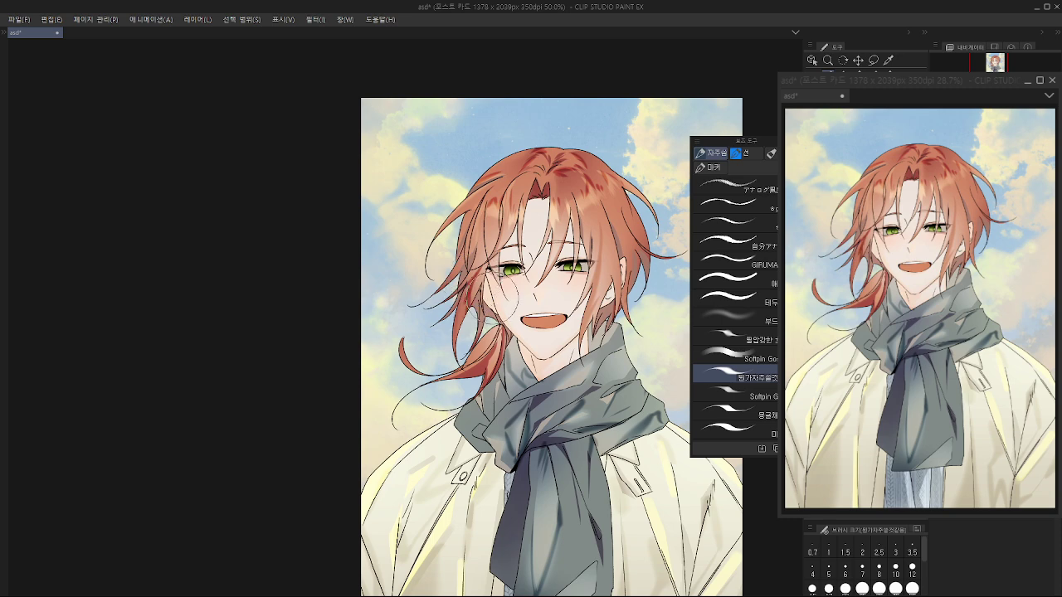
Step: Darken the hair strands on the right side around the ear and the outward-flicking tip, repainting the first strokes
{"action": "left_click_drag", "start_coordinate": [598, 290], "coordinate": [592, 328]}
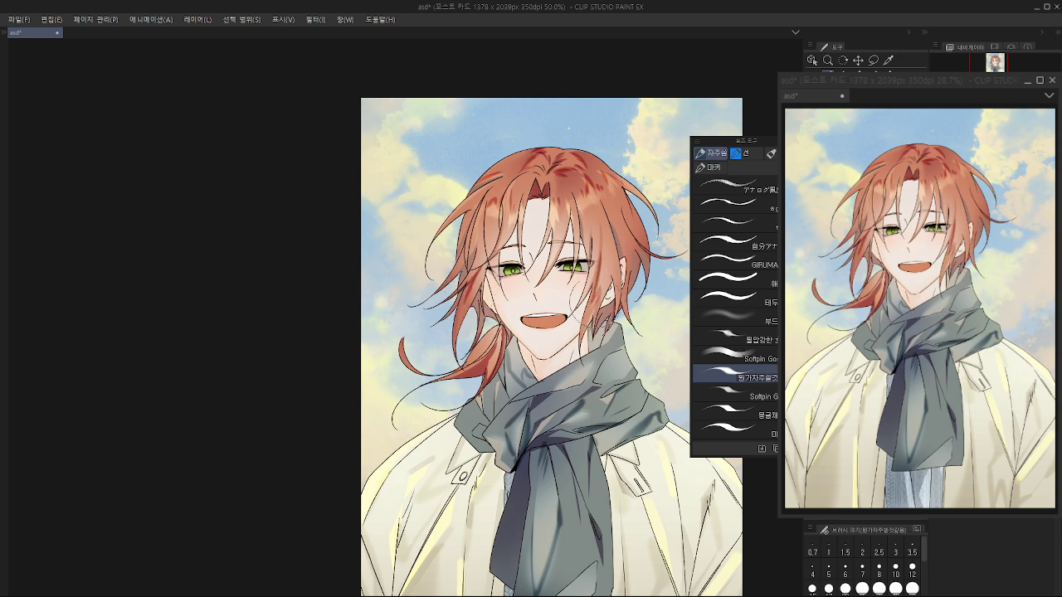
{"action": "key", "text": "ctrl+z"}
{"action": "key", "text": "ctrl+z"}
{"action": "mouse_move", "coordinate": [601, 235]}
{"action": "left_mouse_down"}
{"action": "mouse_move", "coordinate": [580, 302]}
{"action": "mouse_move", "coordinate": [603, 261]}
{"action": "mouse_move", "coordinate": [592, 318]}
{"action": "left_mouse_up"}
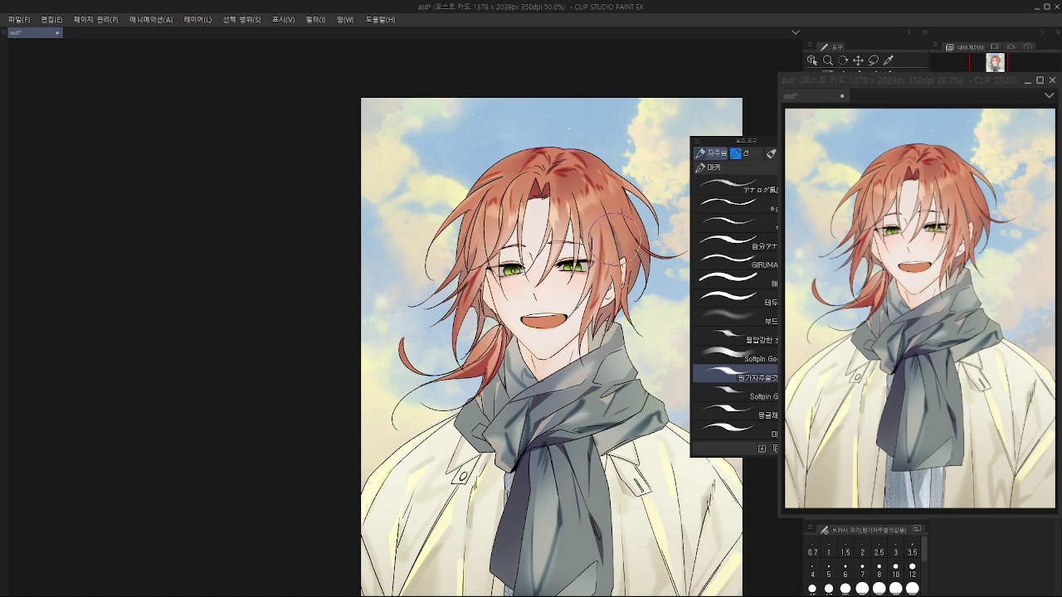
{"action": "left_click_drag", "start_coordinate": [618, 244], "coordinate": [623, 286]}
{"action": "mouse_move", "coordinate": [628, 236]}
{"action": "left_mouse_down"}
{"action": "mouse_move", "coordinate": [626, 281]}
{"action": "mouse_move", "coordinate": [647, 259]}
{"action": "left_mouse_up"}
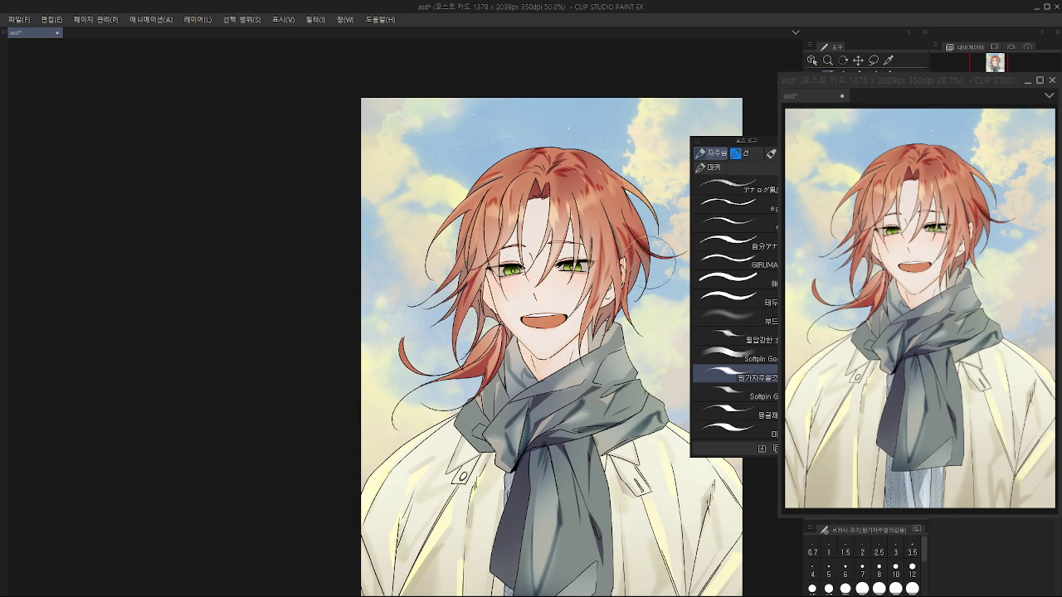
Step: Try shadow strokes on the bangs and outer strands at the hair's left side, undoing them
{"action": "mouse_move", "coordinate": [493, 209]}
{"action": "left_mouse_down"}
{"action": "mouse_move", "coordinate": [485, 249]}
{"action": "mouse_move", "coordinate": [509, 296]}
{"action": "left_mouse_up"}
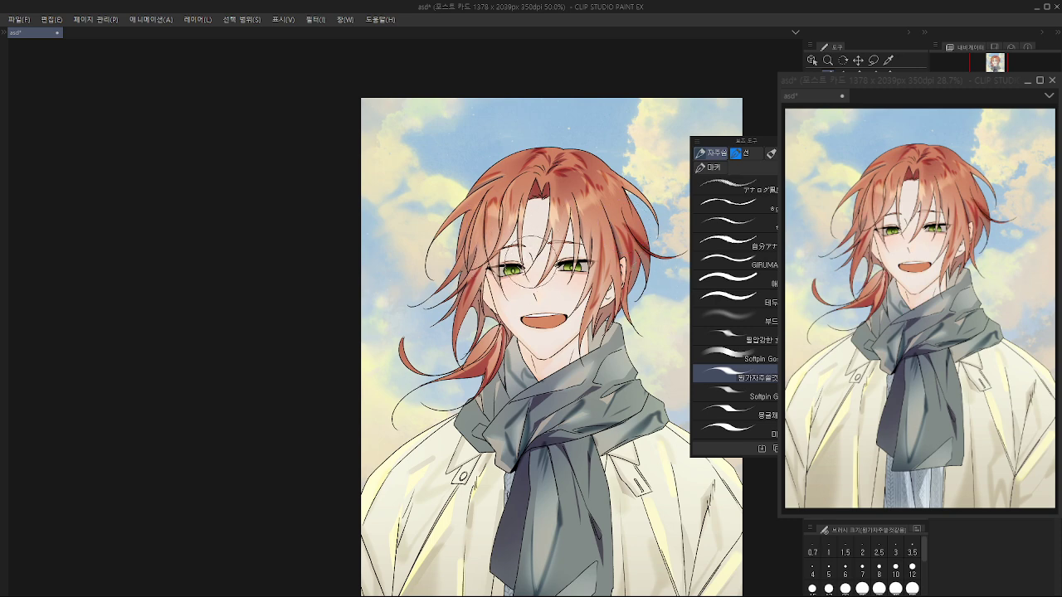
{"action": "key", "text": "ctrl+z"}
{"action": "mouse_move", "coordinate": [478, 240]}
{"action": "left_mouse_down"}
{"action": "mouse_move", "coordinate": [468, 306]}
{"action": "mouse_move", "coordinate": [443, 288]}
{"action": "left_mouse_up"}
{"action": "key", "text": "ctrl+z"}
Step: Select the fine pen and review the whole illustration at different zoom levels, mirroring the canvas back and forth
{"action": "scroll", "coordinate": [498, 362], "scroll_direction": "down", "scroll_amount": 1}
{"action": "left_click", "coordinate": [730, 205]}
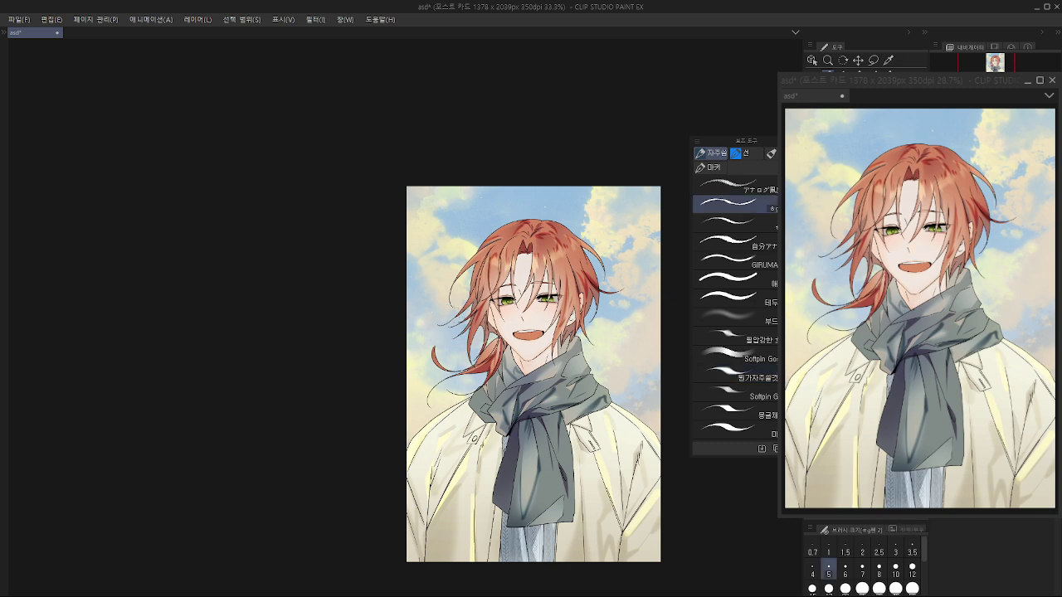
{"action": "scroll", "coordinate": [489, 322], "scroll_direction": "up", "scroll_amount": 1}
{"action": "scroll", "coordinate": [497, 341], "scroll_direction": "up", "scroll_amount": 1}
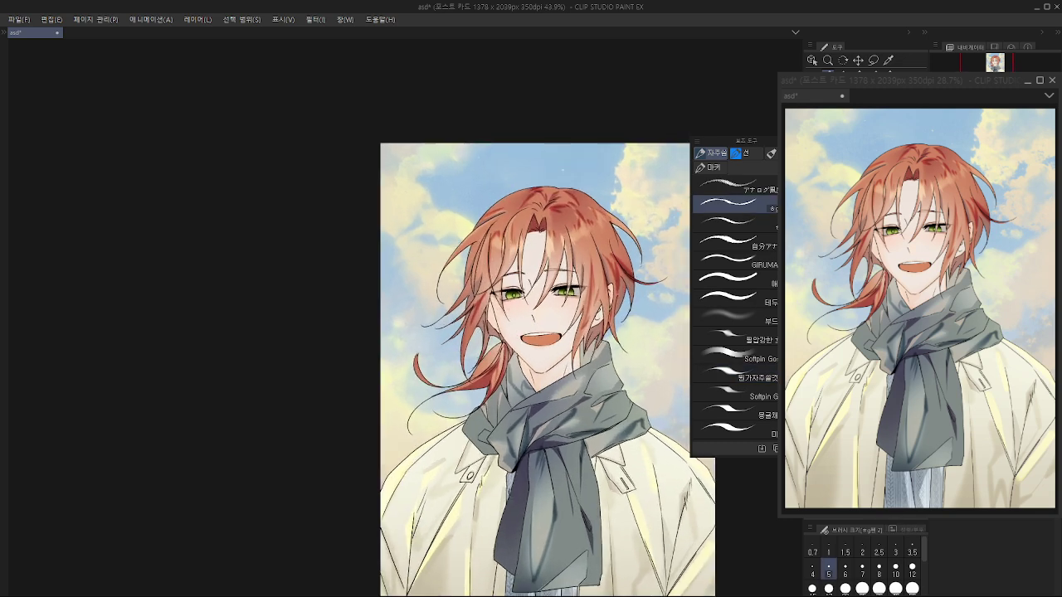
{"action": "scroll", "coordinate": [637, 278], "scroll_direction": "down", "scroll_amount": 3}
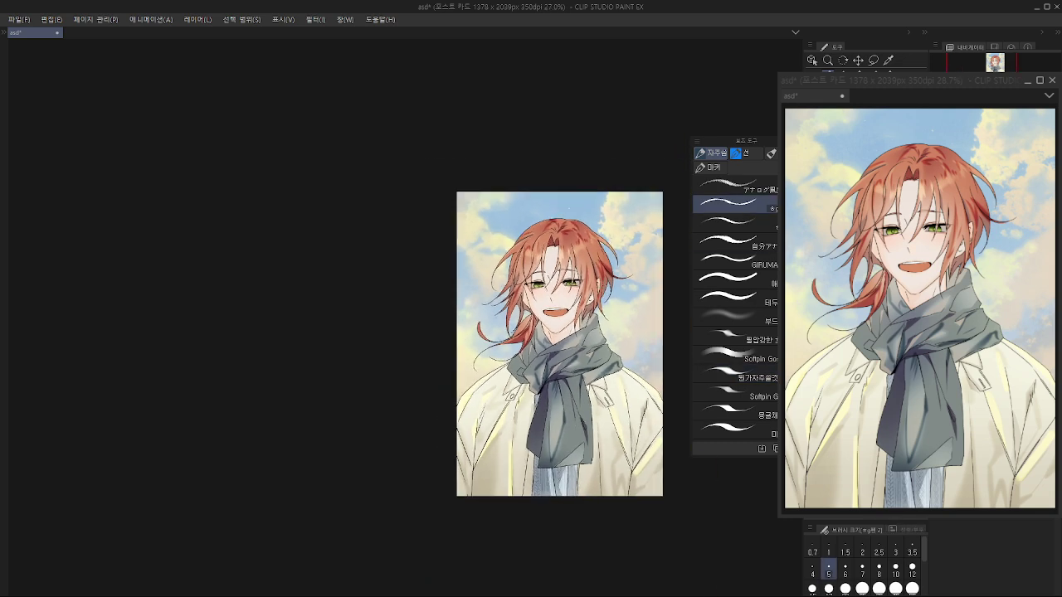
{"action": "scroll", "coordinate": [441, 317], "scroll_direction": "up", "scroll_amount": 4}
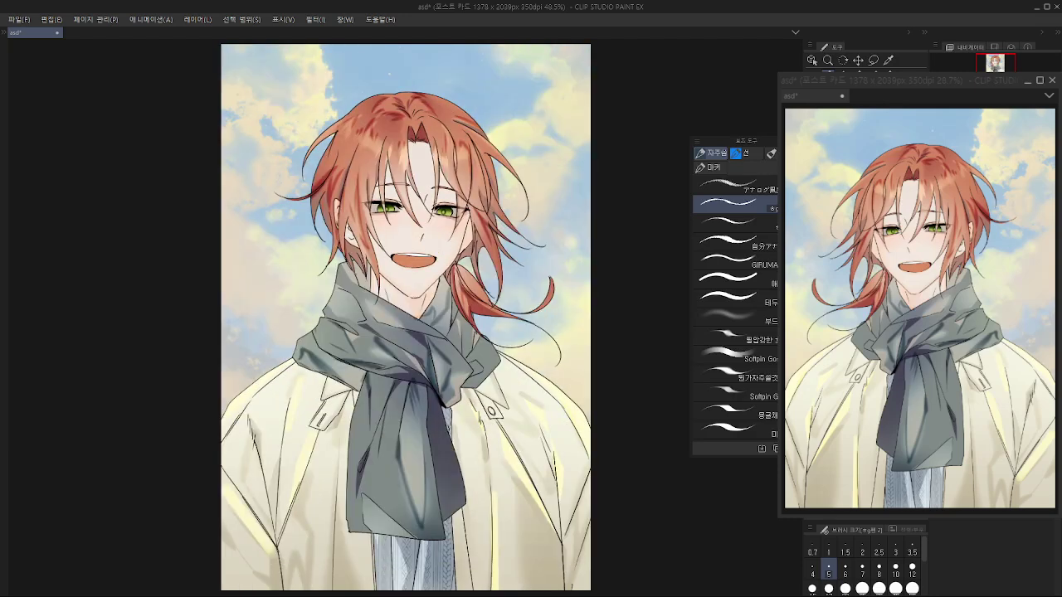
{"action": "key", "text": "h"}
{"action": "key", "text": "h"}
{"action": "key", "text": "h"}
{"action": "key", "text": "h"}
{"action": "key", "text": "h"}
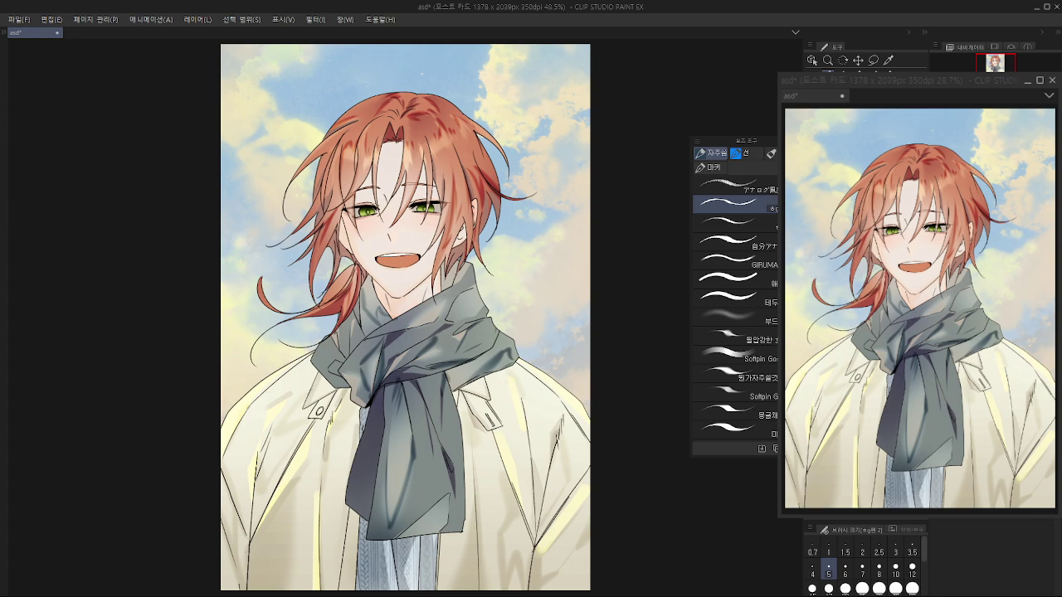
{"action": "key", "text": "h"}
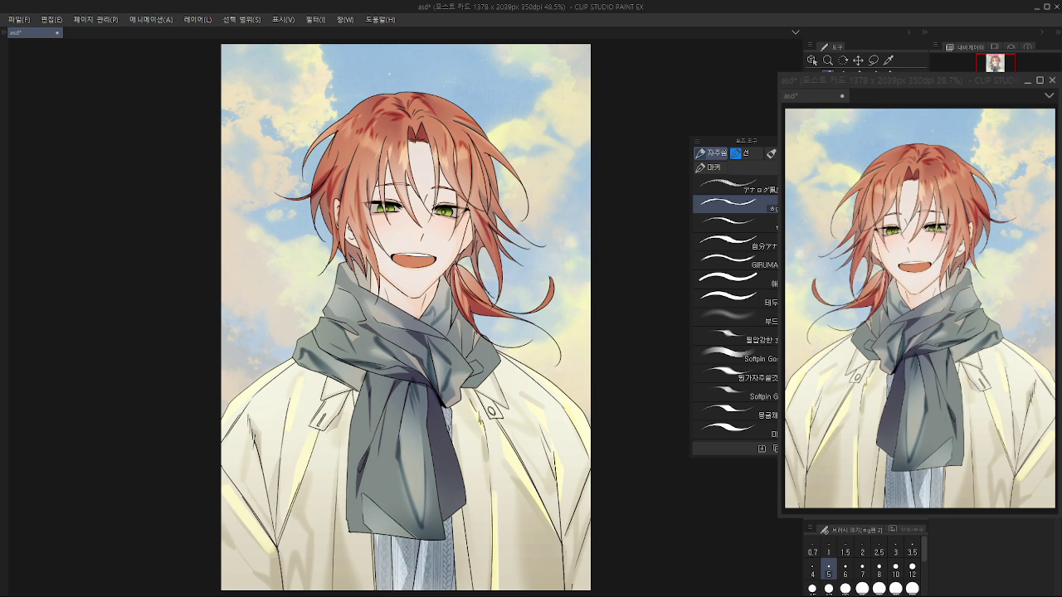
{"action": "key", "text": "h"}
{"action": "scroll", "coordinate": [513, 232], "scroll_direction": "down", "scroll_amount": 3}
{"action": "scroll", "coordinate": [303, 226], "scroll_direction": "up", "scroll_amount": 4}
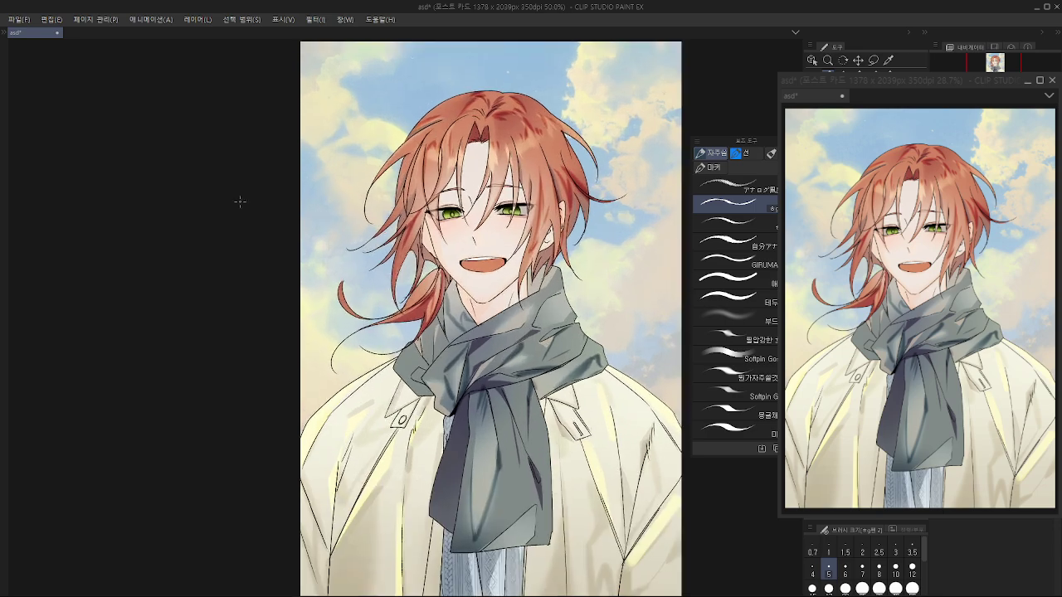
{"action": "scroll", "coordinate": [477, 204], "scroll_direction": "down", "scroll_amount": 2}
{"action": "scroll", "coordinate": [489, 220], "scroll_direction": "up", "scroll_amount": 1}
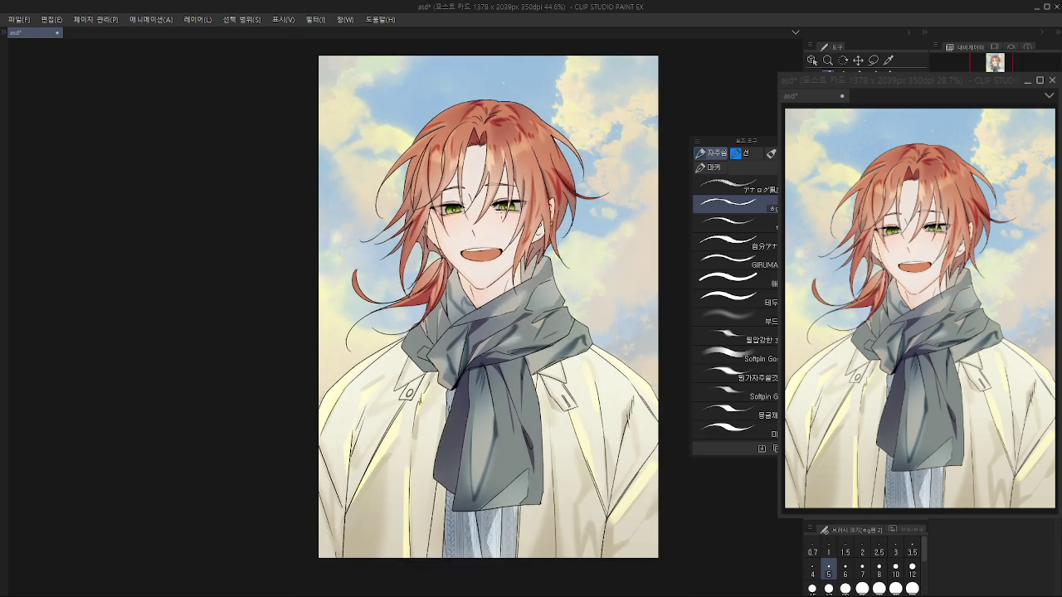
{"action": "scroll", "coordinate": [503, 200], "scroll_direction": "up", "scroll_amount": 1}
{"action": "scroll", "coordinate": [503, 204], "scroll_direction": "down", "scroll_amount": 1}
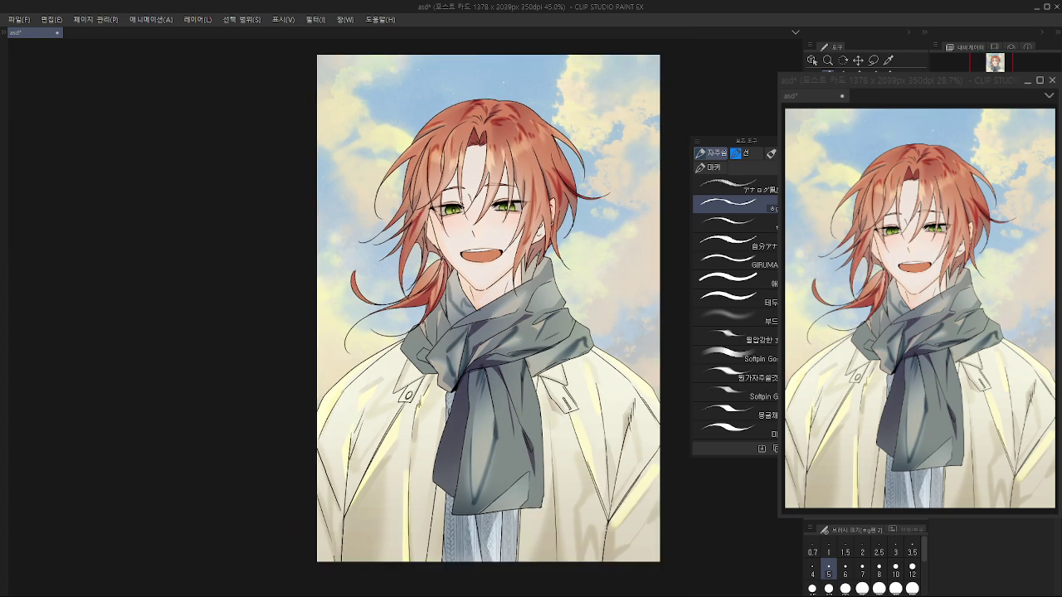
Step: Enlarge the floating second view of the illustration and place it higher beside the main canvas
{"action": "left_click_drag", "start_coordinate": [778, 517], "coordinate": [731, 592]}
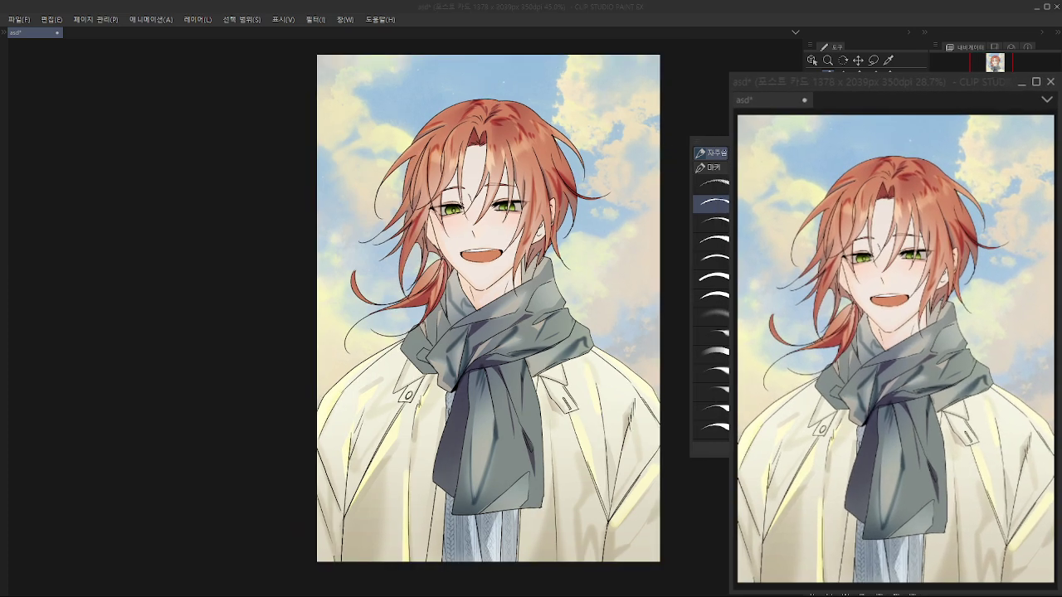
{"action": "left_click_drag", "start_coordinate": [879, 83], "coordinate": [879, 60]}
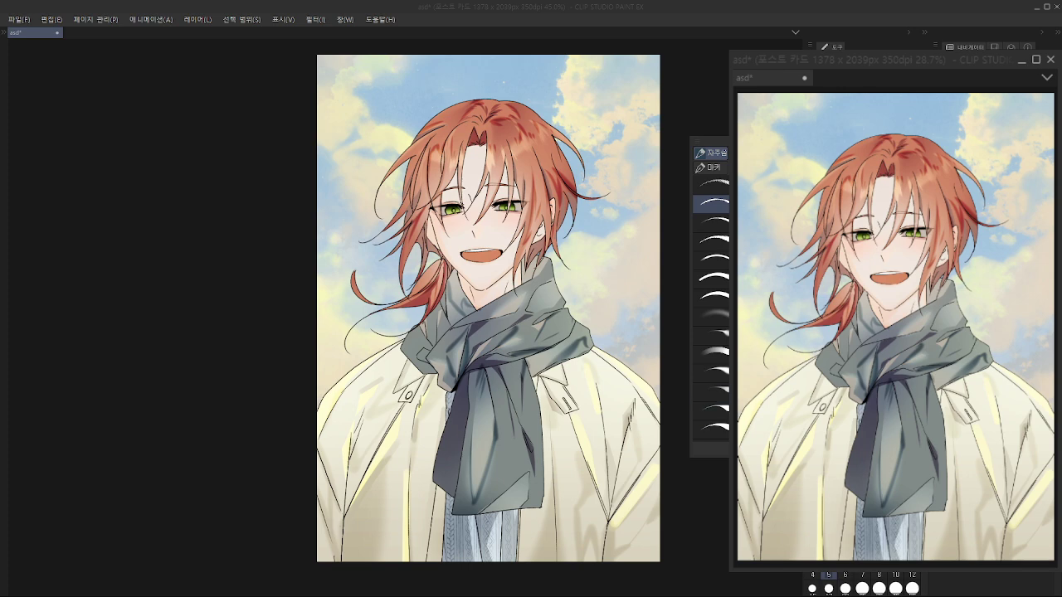
{"action": "scroll", "coordinate": [311, 329], "scroll_direction": "down", "scroll_amount": 2}
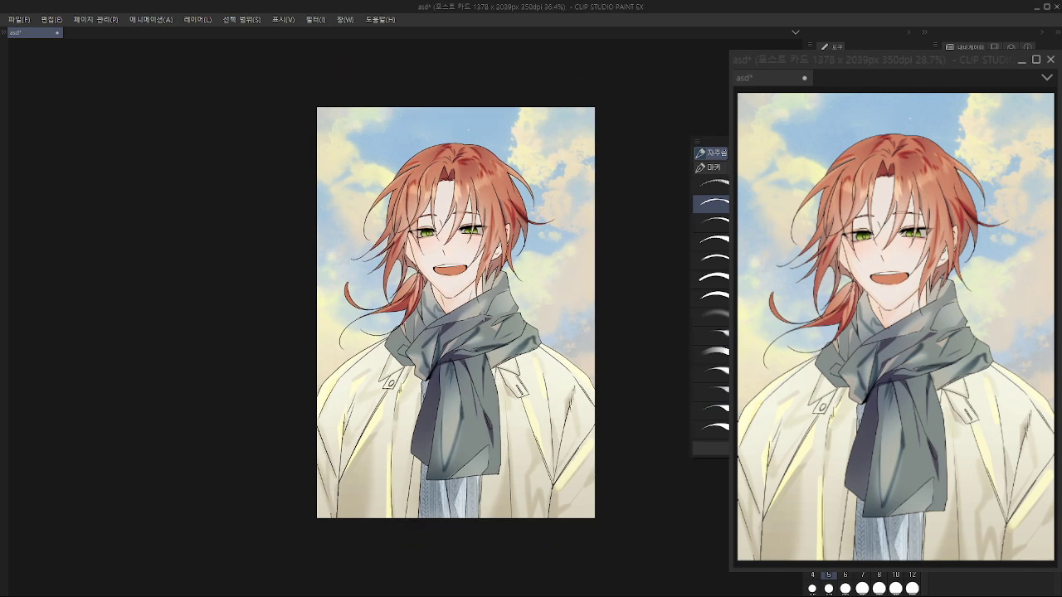
{"action": "scroll", "coordinate": [495, 300], "scroll_direction": "up", "scroll_amount": 2}
{"action": "scroll", "coordinate": [557, 329], "scroll_direction": "down", "scroll_amount": 3}
{"action": "scroll", "coordinate": [352, 282], "scroll_direction": "up", "scroll_amount": 3}
{"action": "scroll", "coordinate": [549, 352], "scroll_direction": "down", "scroll_amount": 3}
{"action": "scroll", "coordinate": [547, 244], "scroll_direction": "up", "scroll_amount": 1}
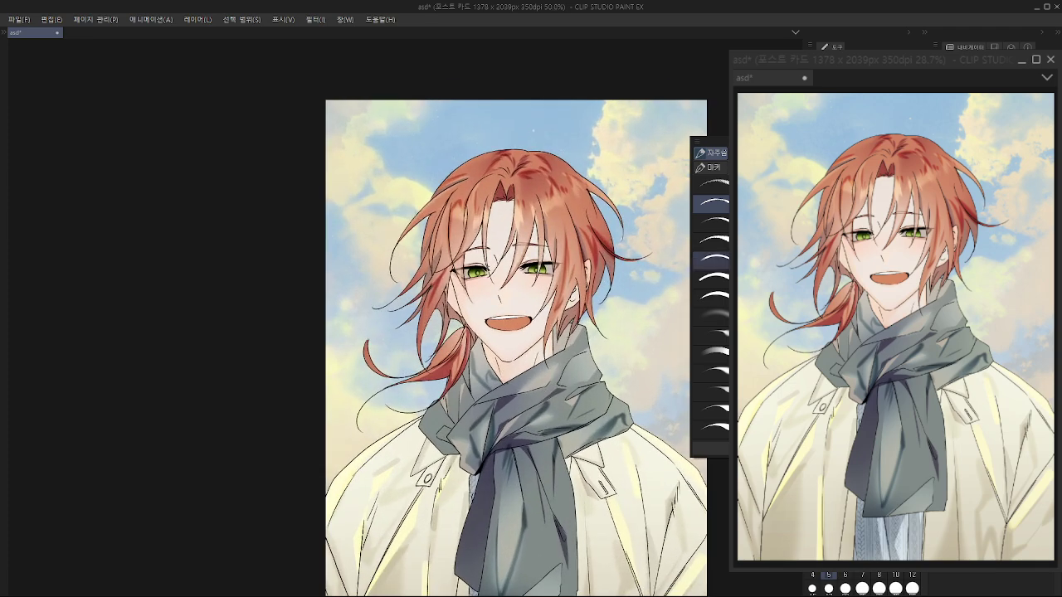
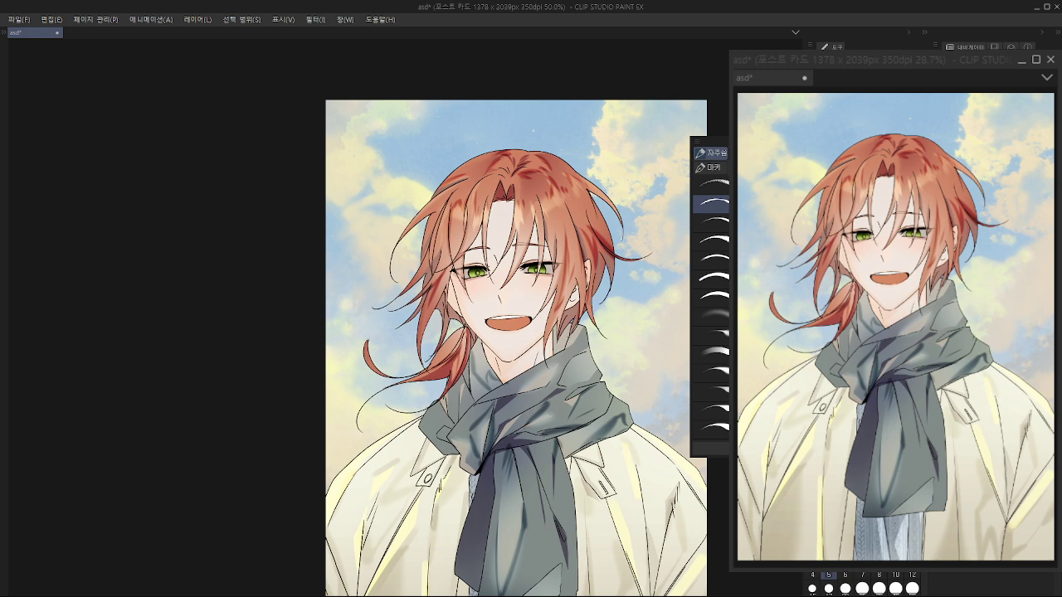
Step: Save the illustration file
{"action": "key", "text": "ctrl+s"}
{"action": "key", "text": "ctrl+s"}
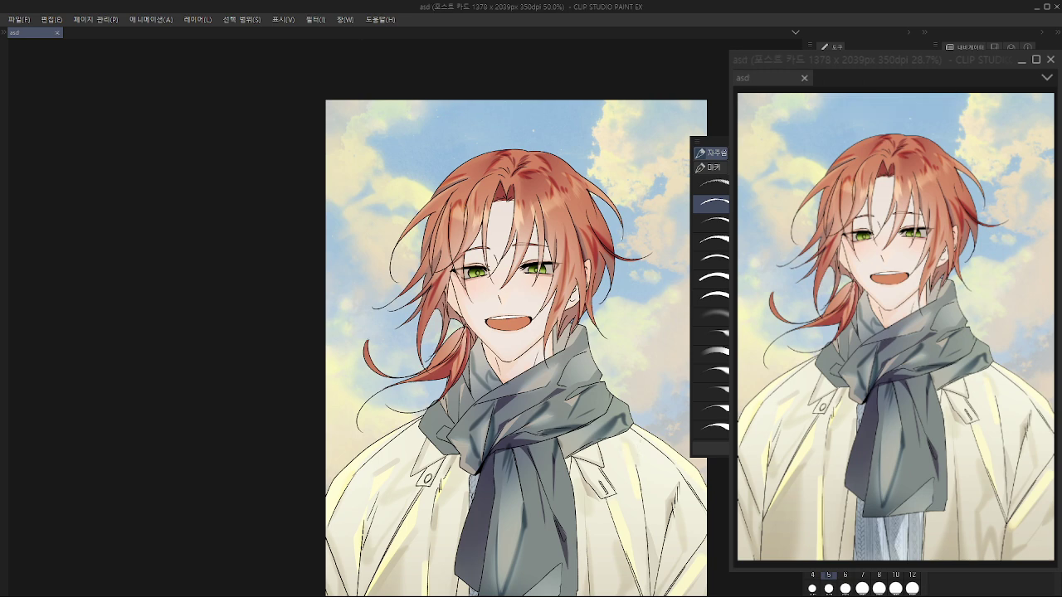
Step: Try large soft brush strokes over the crown and upper part of the hair, undoing them
{"action": "left_click", "coordinate": [712, 317]}
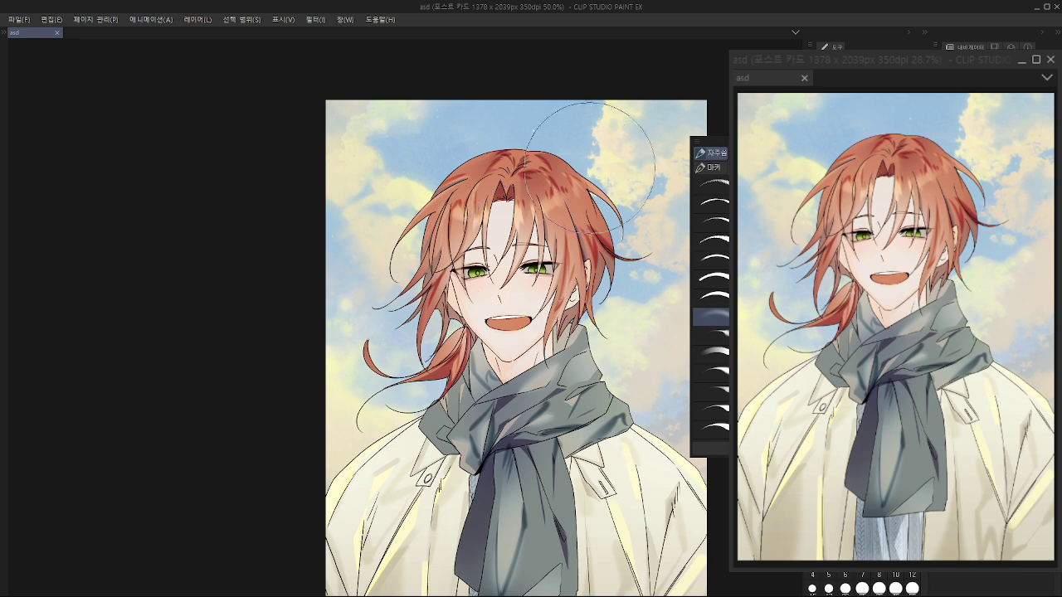
{"action": "mouse_move", "coordinate": [495, 188]}
{"action": "left_mouse_down"}
{"action": "mouse_move", "coordinate": [530, 172]}
{"action": "mouse_move", "coordinate": [518, 168]}
{"action": "left_mouse_up"}
{"action": "left_click_drag", "start_coordinate": [453, 232], "coordinate": [581, 129]}
{"action": "key", "text": "ctrl+z"}
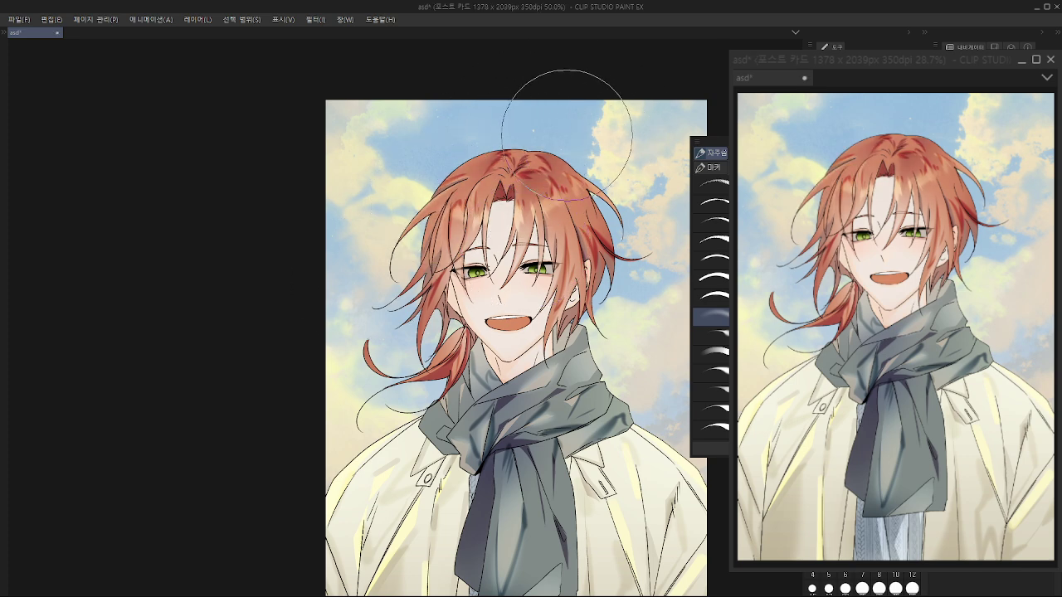
{"action": "left_click_drag", "start_coordinate": [480, 165], "coordinate": [559, 161]}
{"action": "scroll", "coordinate": [586, 259], "scroll_direction": "down", "scroll_amount": 1}
{"action": "left_click_drag", "start_coordinate": [635, 322], "coordinate": [620, 286]}
{"action": "scroll", "coordinate": [621, 286], "scroll_direction": "up", "scroll_amount": 1}
{"action": "key", "text": "ctrl+z"}
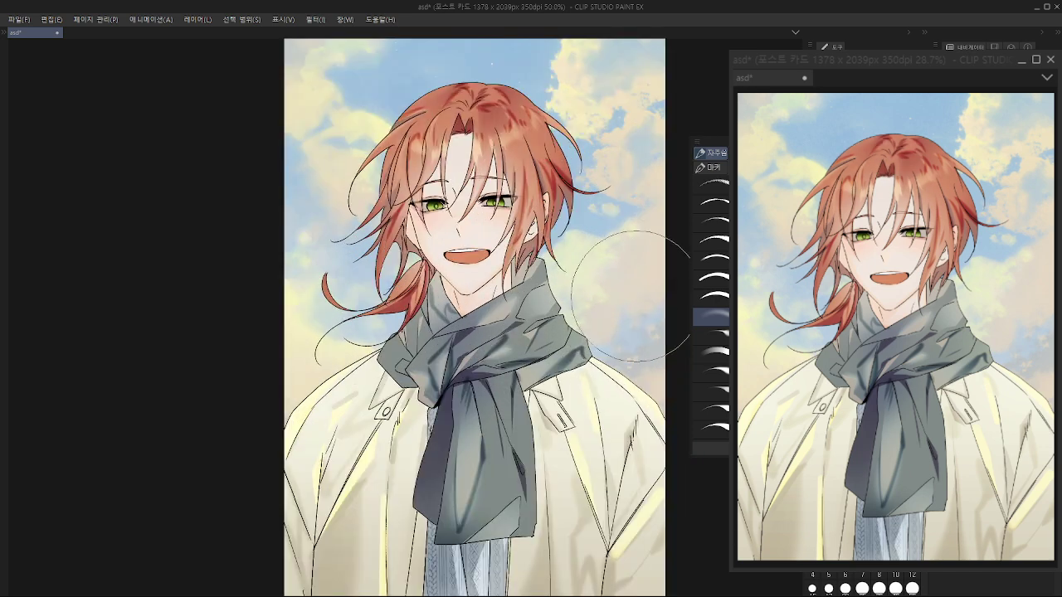
Step: Softly tint the scarf's upper folds with the large soft brush, undoing unwanted strokes on the coat and scarf
{"action": "mouse_move", "coordinate": [623, 349]}
{"action": "left_mouse_down"}
{"action": "mouse_move", "coordinate": [643, 343]}
{"action": "mouse_move", "coordinate": [647, 392]}
{"action": "left_mouse_up"}
{"action": "mouse_move", "coordinate": [355, 389]}
{"action": "left_mouse_down"}
{"action": "mouse_move", "coordinate": [275, 441]}
{"action": "mouse_move", "coordinate": [306, 471]}
{"action": "left_mouse_up"}
{"action": "key", "text": "ctrl+z"}
{"action": "left_click_drag", "start_coordinate": [520, 467], "coordinate": [524, 389]}
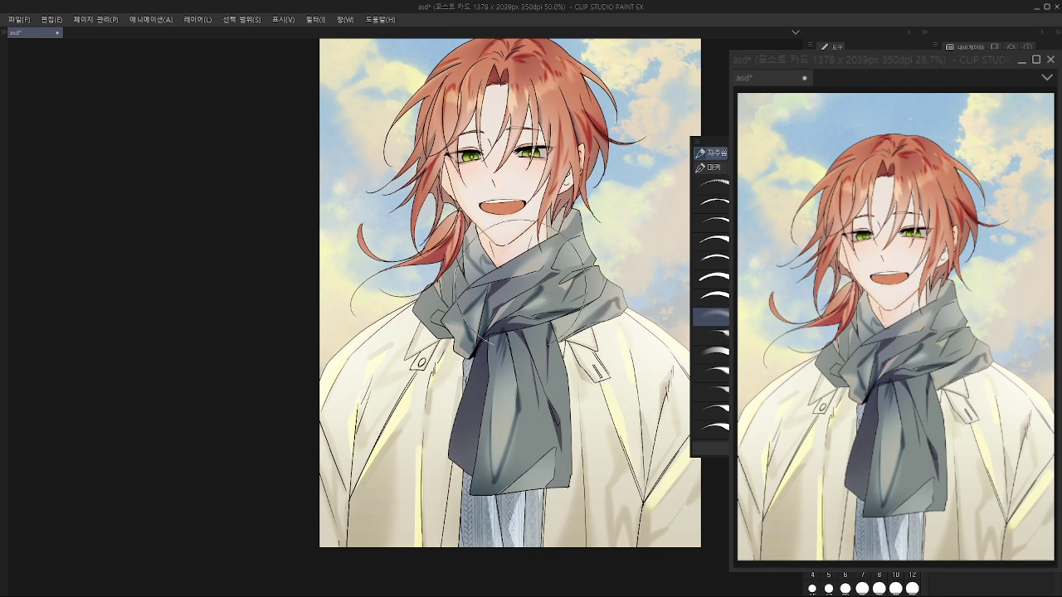
{"action": "scroll", "coordinate": [524, 389], "scroll_direction": "down", "scroll_amount": 1}
{"action": "left_click_drag", "start_coordinate": [568, 288], "coordinate": [541, 336]}
{"action": "key", "text": "ctrl+z"}
{"action": "mouse_move", "coordinate": [583, 303]}
{"action": "left_mouse_down"}
{"action": "mouse_move", "coordinate": [560, 326]}
{"action": "mouse_move", "coordinate": [628, 325]}
{"action": "mouse_move", "coordinate": [652, 373]}
{"action": "mouse_move", "coordinate": [569, 308]}
{"action": "mouse_move", "coordinate": [579, 302]}
{"action": "mouse_move", "coordinate": [556, 325]}
{"action": "left_mouse_up"}
{"action": "key", "text": "ctrl+z"}
{"action": "key", "text": "ctrl+z"}
{"action": "key", "text": "ctrl+z"}
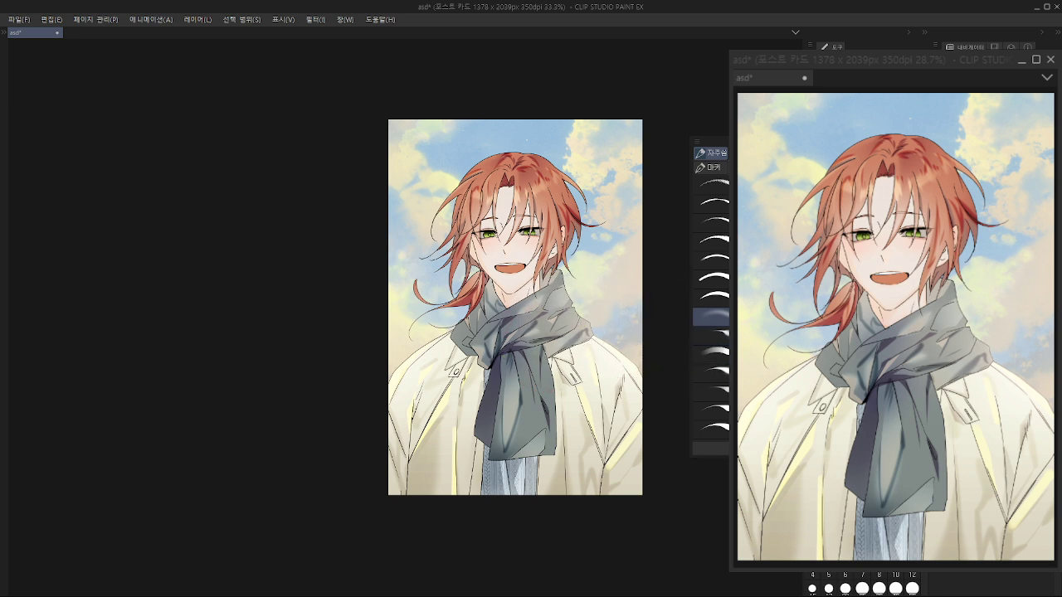
Step: Merge a copy of the visible layers and apply a Gaussian blur to that copy
{"action": "left_click", "coordinate": [198, 19]}
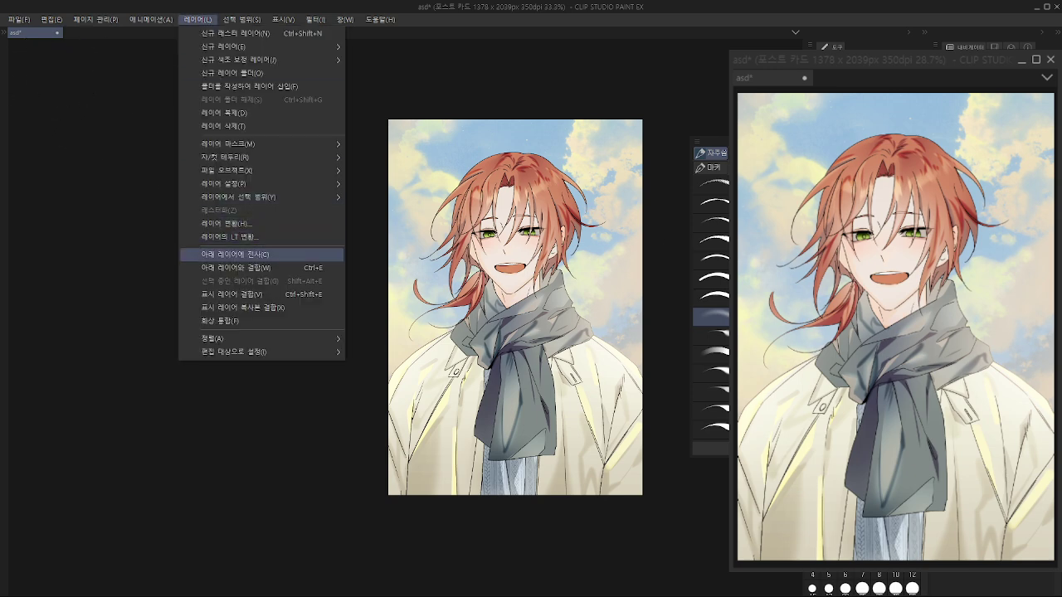
{"action": "left_click", "coordinate": [243, 306]}
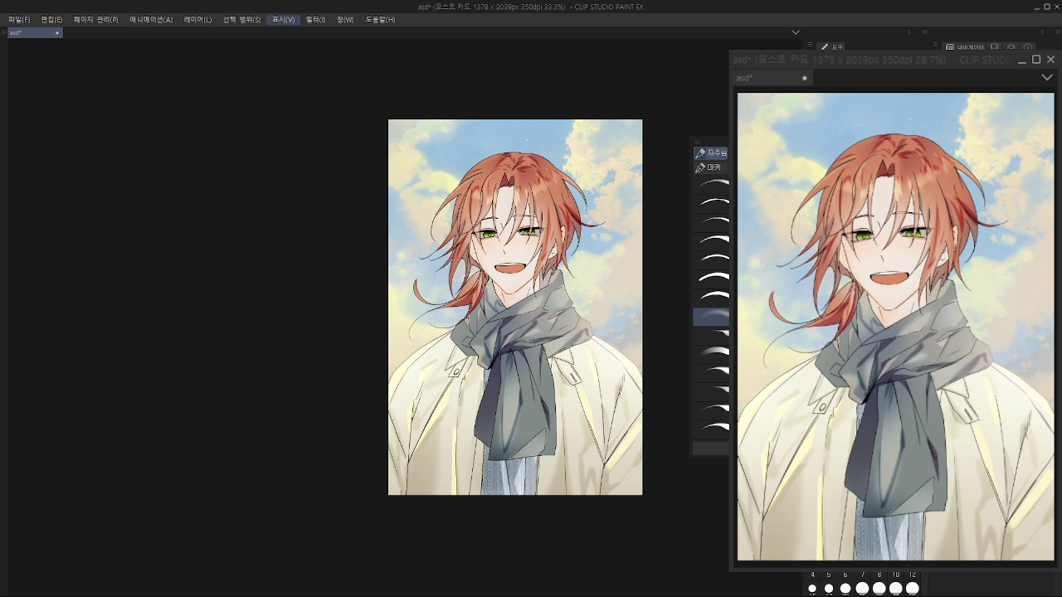
{"action": "left_click", "coordinate": [315, 19]}
{"action": "mouse_move", "coordinate": [340, 100]}
{"action": "left_click", "coordinate": [427, 101]}
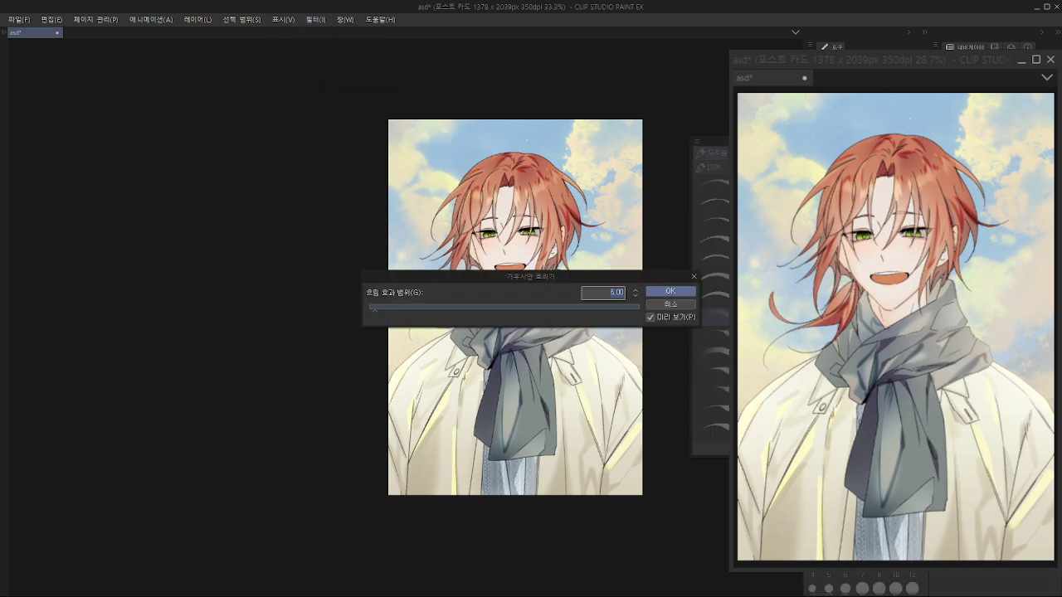
{"action": "left_click_drag", "start_coordinate": [375, 309], "coordinate": [380, 309]}
{"action": "left_click", "coordinate": [671, 291]}
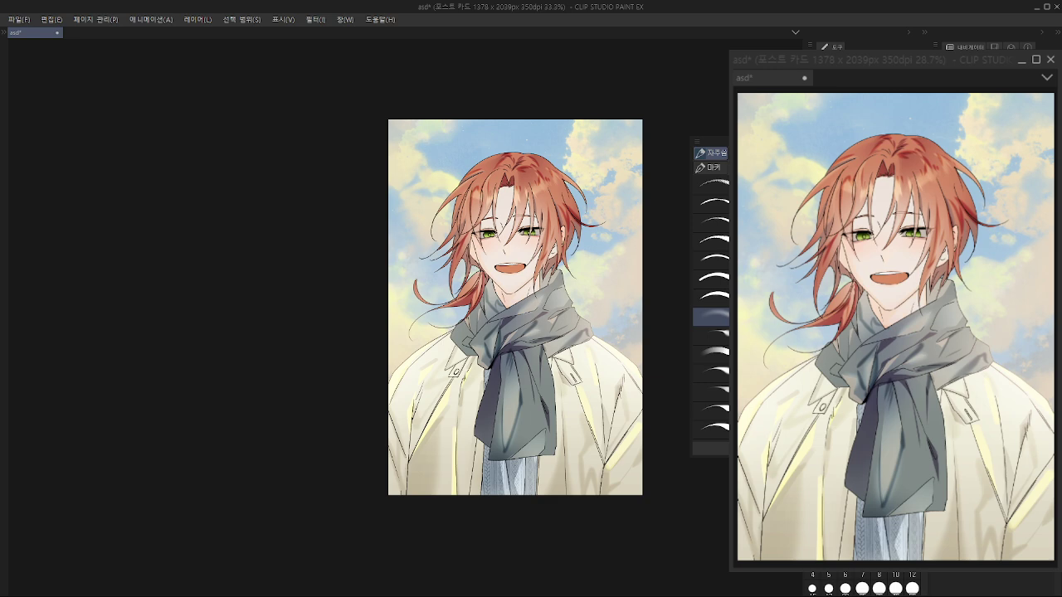
Step: Compare the line art with and without the blurred copy's softening, up close on the face and across the whole figure
{"action": "scroll", "coordinate": [493, 332], "scroll_direction": "up", "scroll_amount": 1}
{"action": "scroll", "coordinate": [520, 191], "scroll_direction": "up", "scroll_amount": 2}
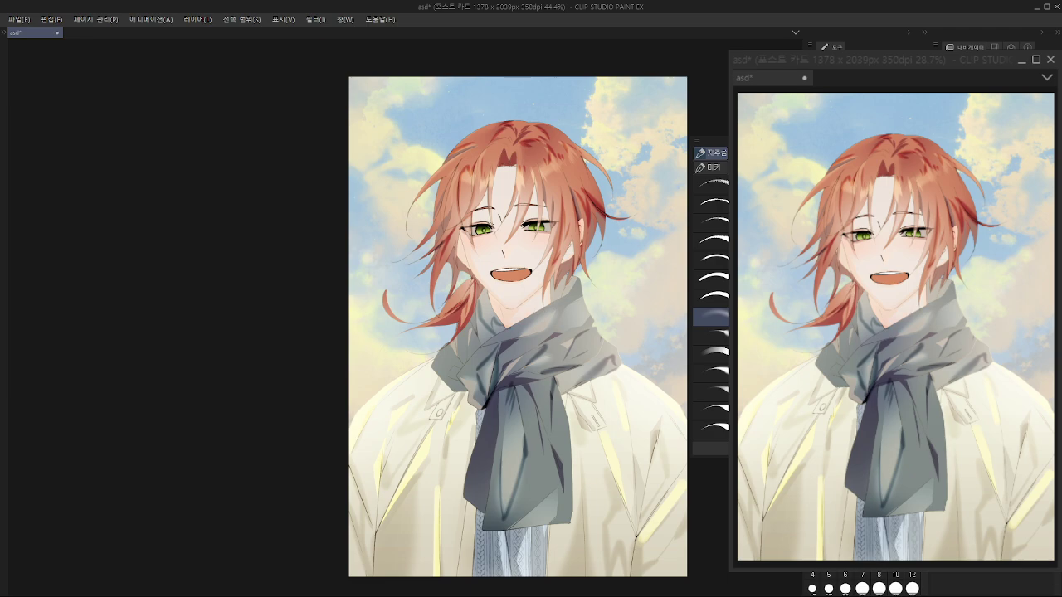
{"action": "key", "text": "ctrl+z"}
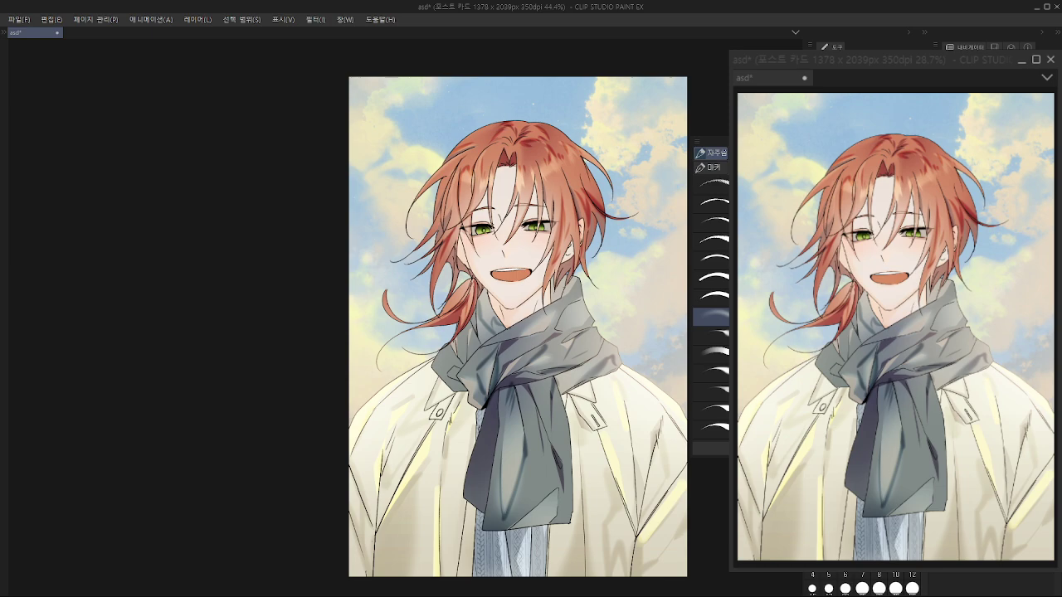
{"action": "left_click_drag", "start_coordinate": [538, 269], "coordinate": [655, 288]}
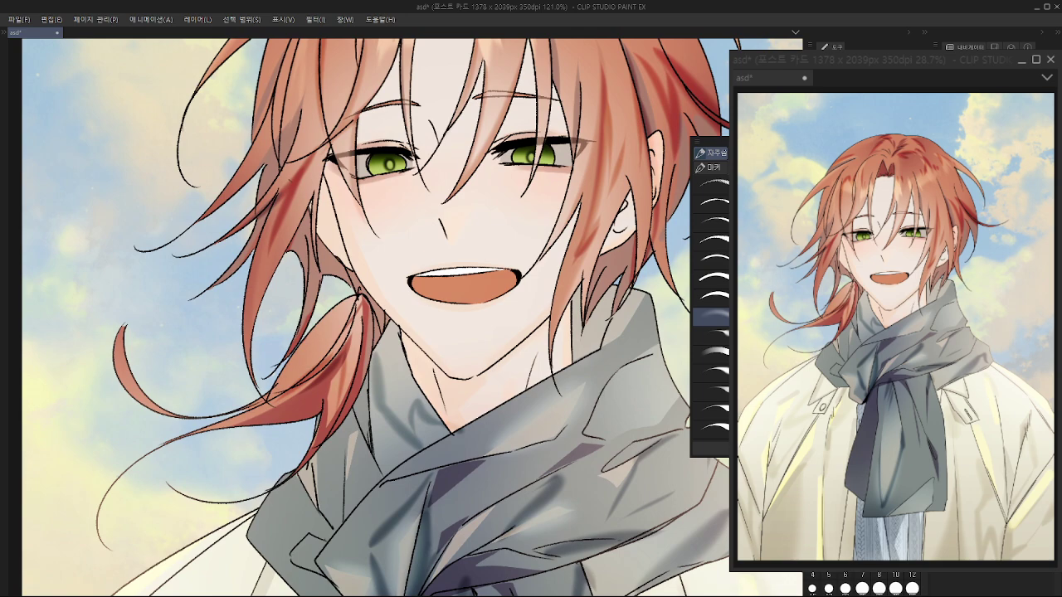
{"action": "key", "text": "ctrl+z"}
{"action": "key", "text": "ctrl+y"}
{"action": "scroll", "coordinate": [625, 326], "scroll_direction": "down", "scroll_amount": 4}
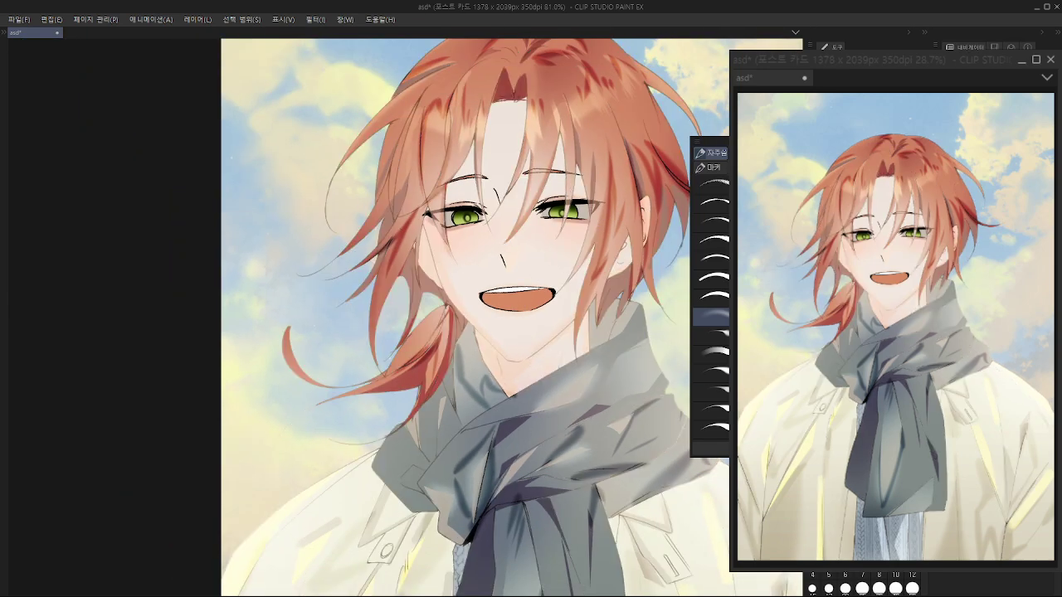
{"action": "scroll", "coordinate": [566, 322], "scroll_direction": "down", "scroll_amount": 3}
{"action": "scroll", "coordinate": [566, 321], "scroll_direction": "down", "scroll_amount": 1}
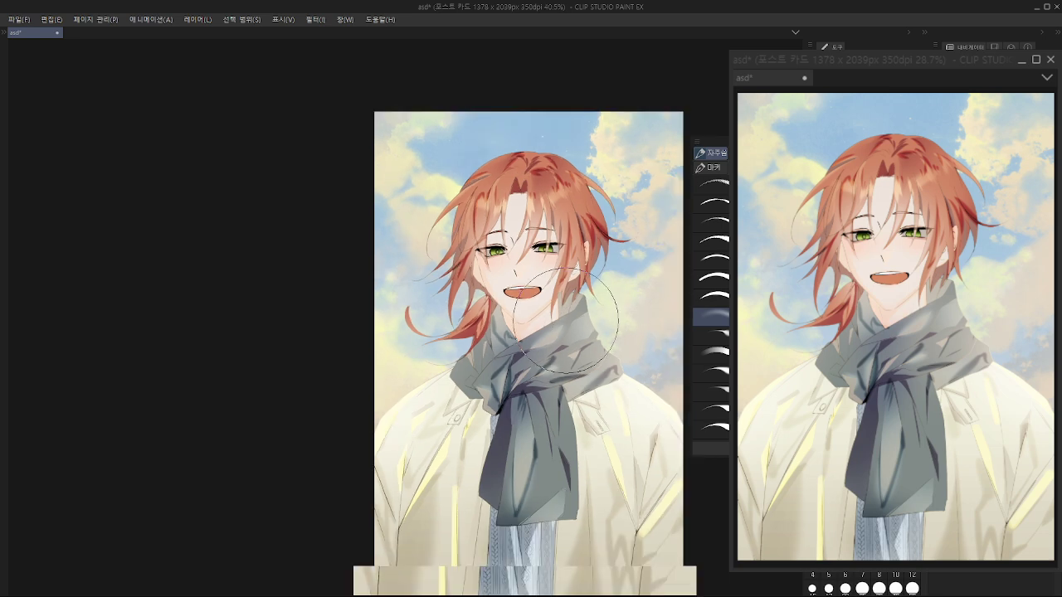
{"action": "scroll", "coordinate": [628, 391], "scroll_direction": "up", "scroll_amount": 1}
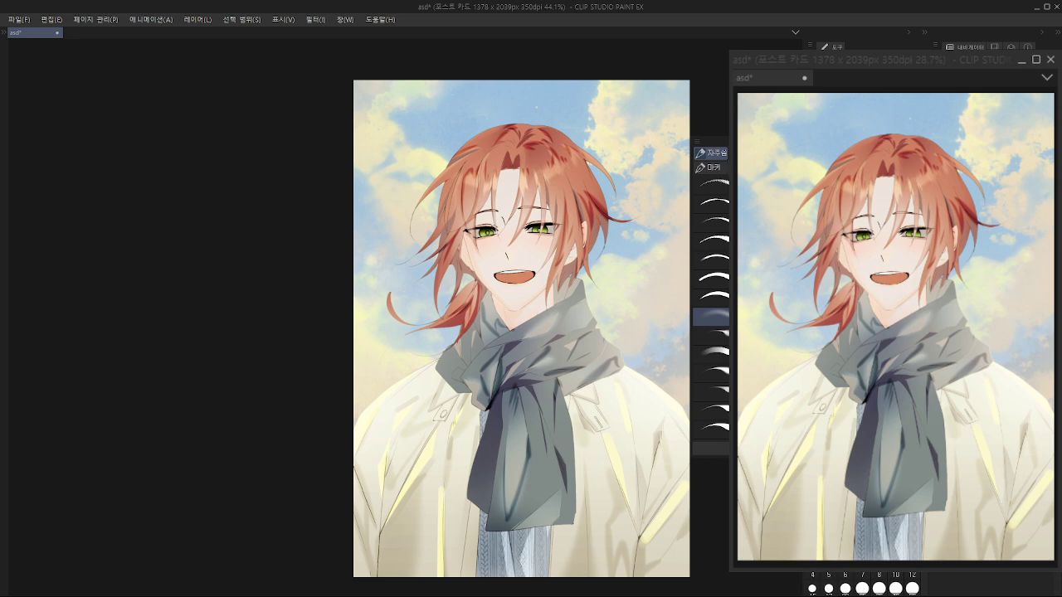
Step: Repeatedly undo and redo the softening effect to judge the outlines of the hair, face and scarf
{"action": "key", "text": "ctrl+z"}
{"action": "scroll", "coordinate": [499, 247], "scroll_direction": "up", "scroll_amount": 2}
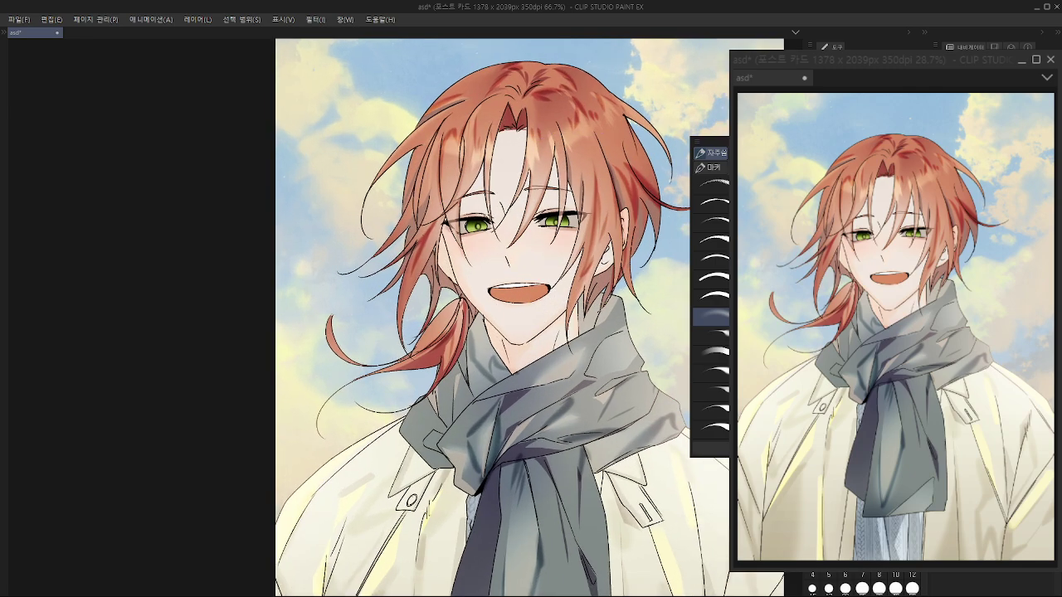
{"action": "key", "text": "ctrl+y"}
{"action": "key", "text": "ctrl+z"}
{"action": "key", "text": "ctrl+z"}
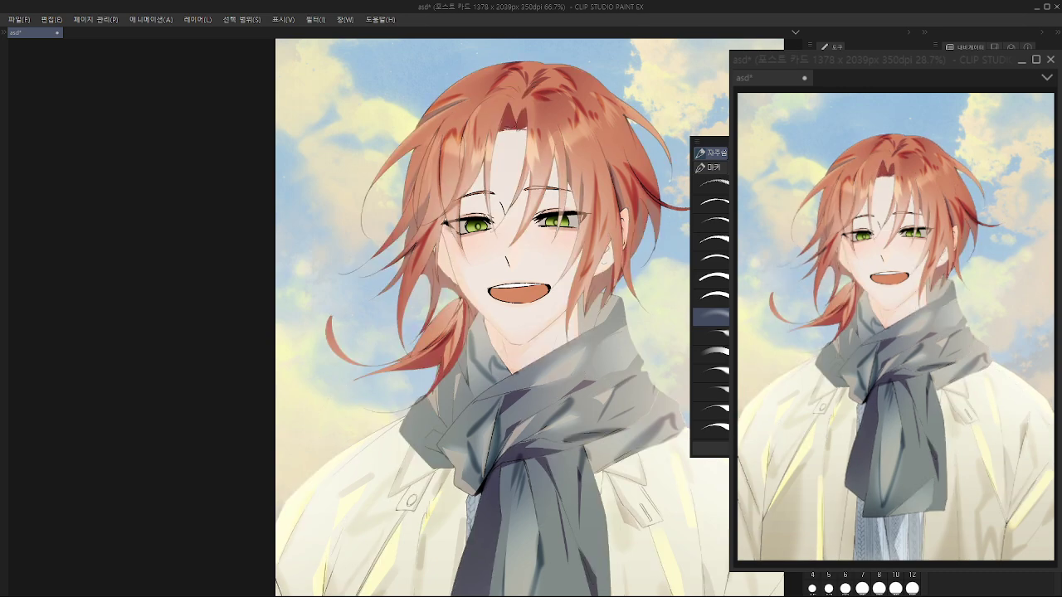
{"action": "key", "text": "ctrl+z"}
{"action": "key", "text": "ctrl+y"}
{"action": "key", "text": "ctrl+y"}
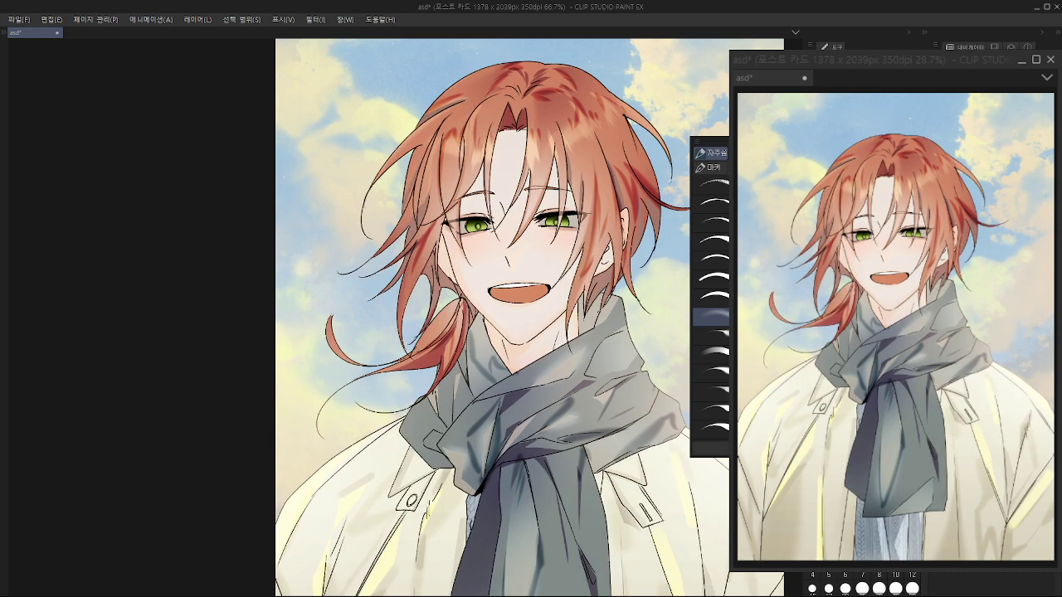
{"action": "key", "text": "ctrl+z"}
{"action": "key", "text": "ctrl+y"}
{"action": "key", "text": "ctrl+z"}
{"action": "key", "text": "ctrl+y"}
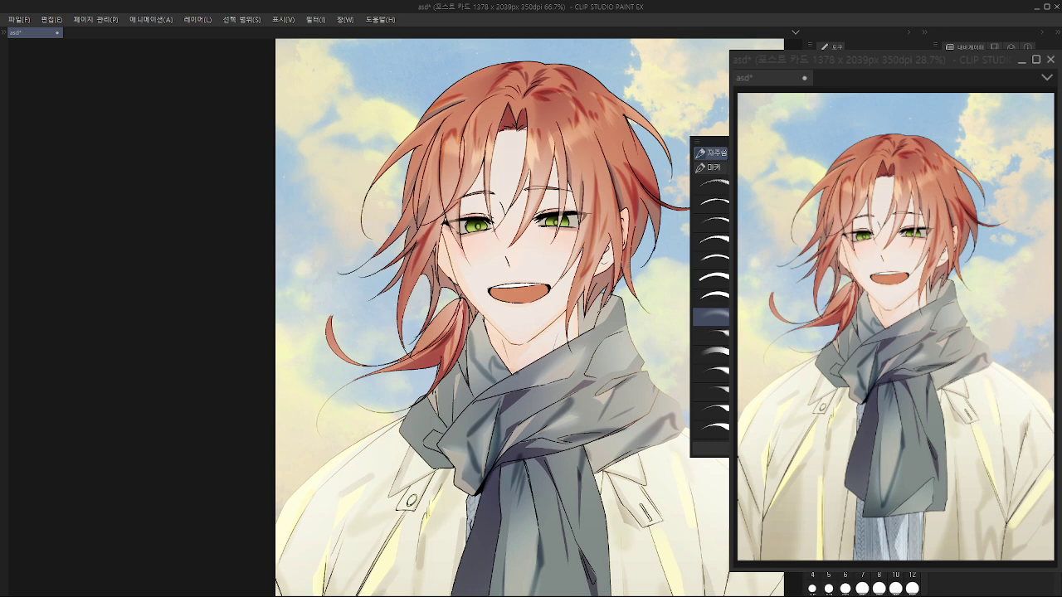
{"action": "key", "text": "ctrl+y"}
{"action": "key", "text": "ctrl+z"}
{"action": "key", "text": "ctrl+y"}
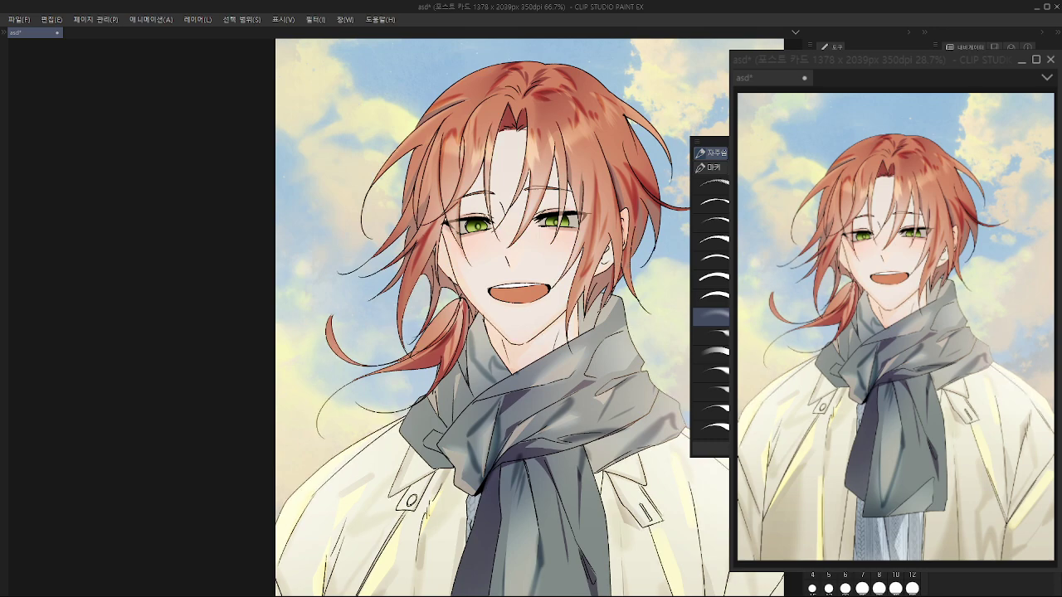
{"action": "key", "text": "ctrl+z"}
{"action": "key", "text": "ctrl+z"}
{"action": "key", "text": "ctrl+y"}
{"action": "key", "text": "ctrl+y"}
{"action": "key", "text": "ctrl+z"}
{"action": "key", "text": "ctrl+y"}
{"action": "key", "text": "ctrl+z"}
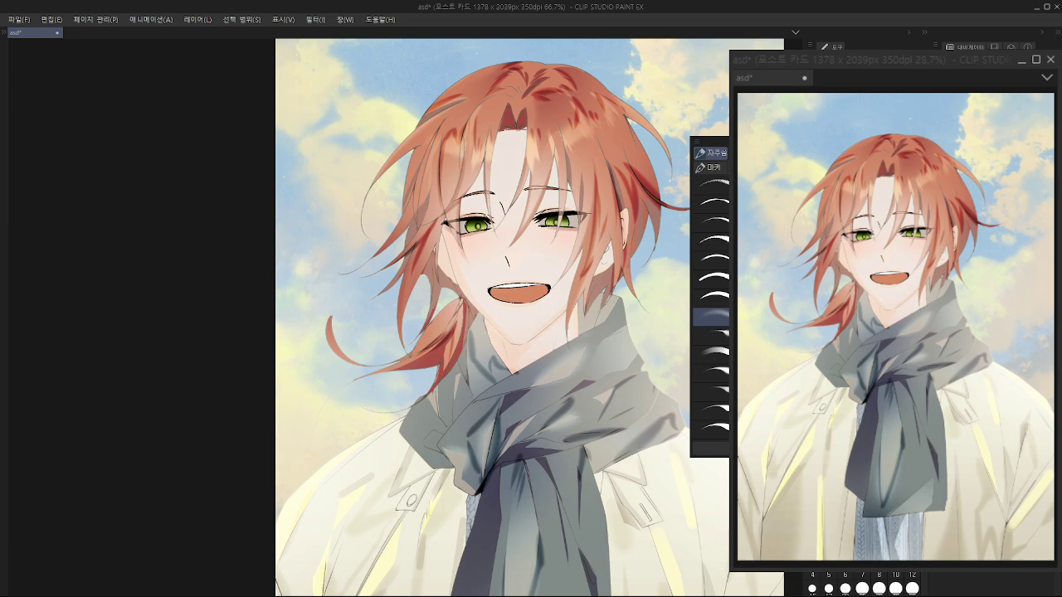
Step: Raise the softening layer's saturation, lower its luminosity and shift its hue down, and check the tinted outlines
{"action": "key", "text": "ctrl+u"}
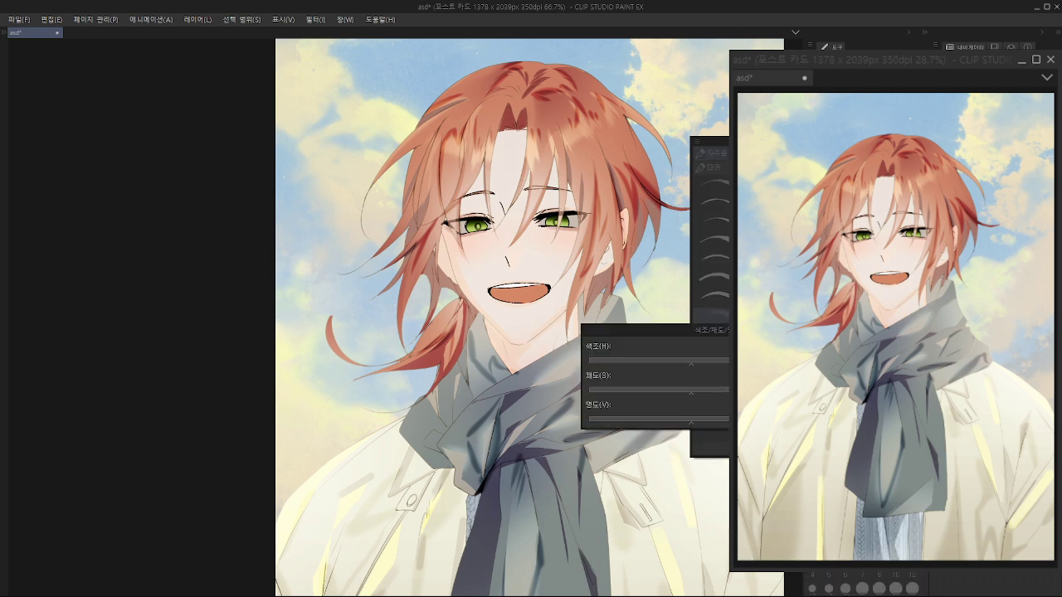
{"action": "mouse_move", "coordinate": [691, 391]}
{"action": "left_mouse_down"}
{"action": "mouse_move", "coordinate": [705, 390]}
{"action": "mouse_move", "coordinate": [637, 420]}
{"action": "left_mouse_up"}
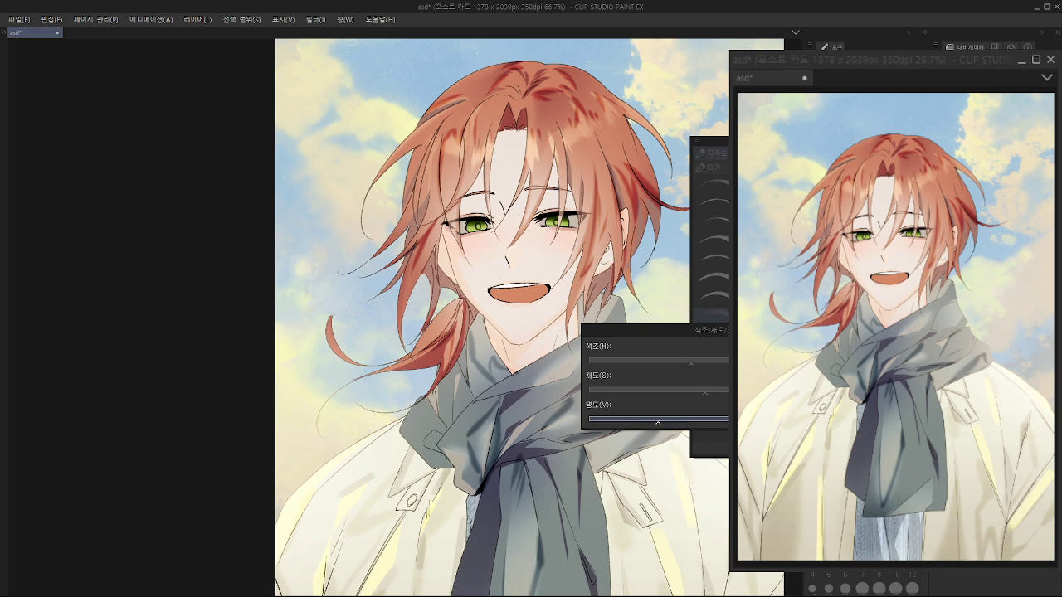
{"action": "left_click_drag", "start_coordinate": [691, 363], "coordinate": [655, 362]}
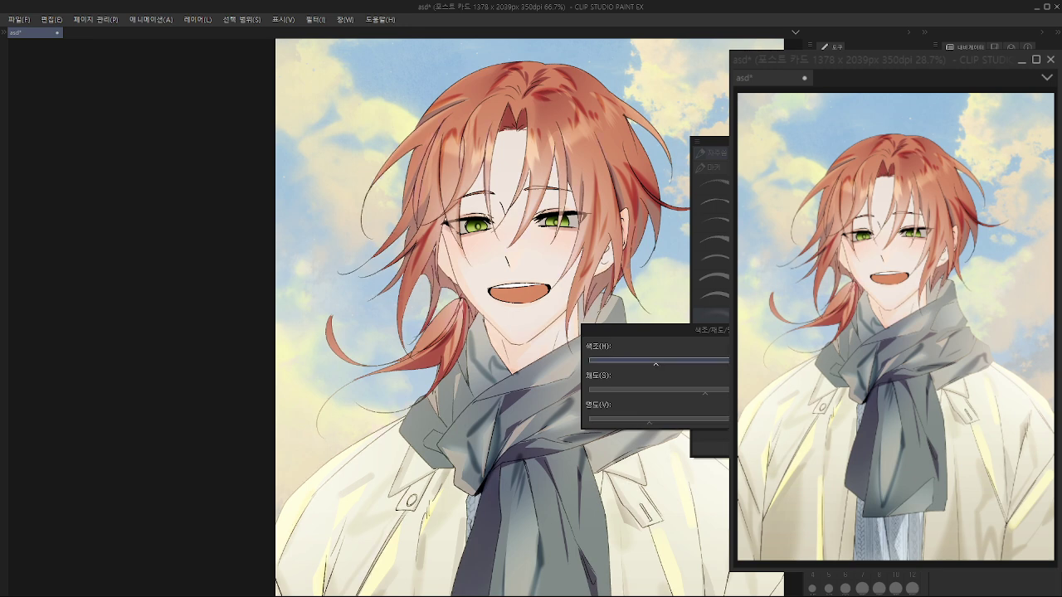
{"action": "key", "text": "Return"}
{"action": "scroll", "coordinate": [564, 216], "scroll_direction": "down", "scroll_amount": 6}
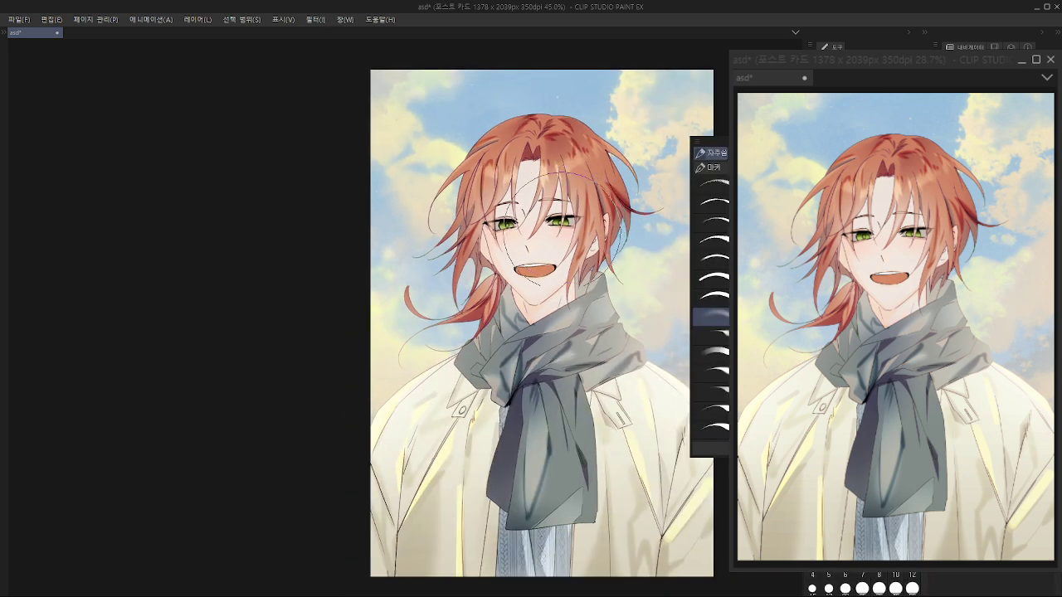
{"action": "scroll", "coordinate": [615, 353], "scroll_direction": "up", "scroll_amount": 1}
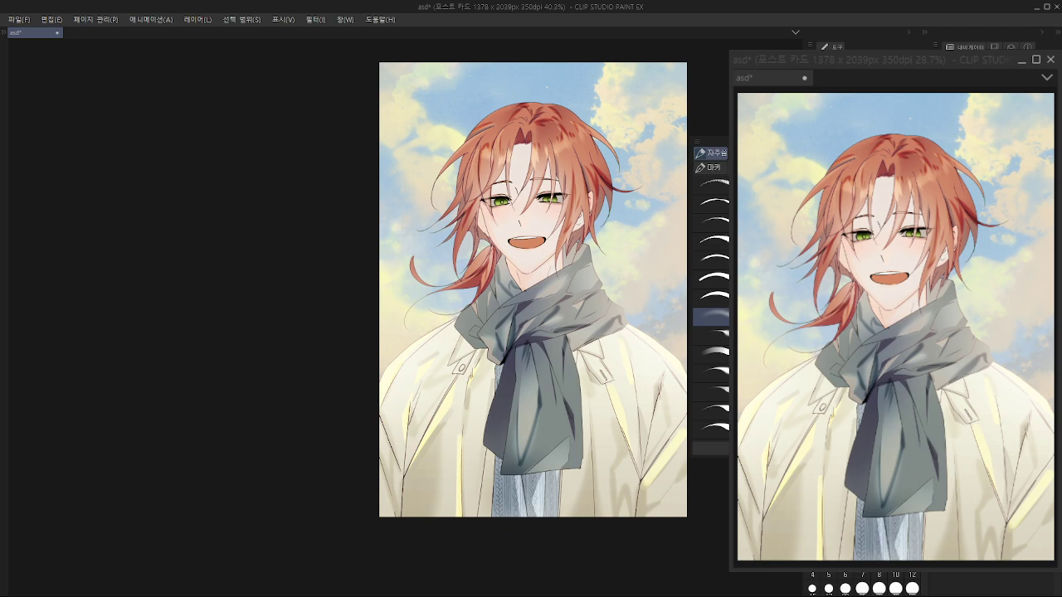
{"action": "scroll", "coordinate": [596, 333], "scroll_direction": "up", "scroll_amount": 3}
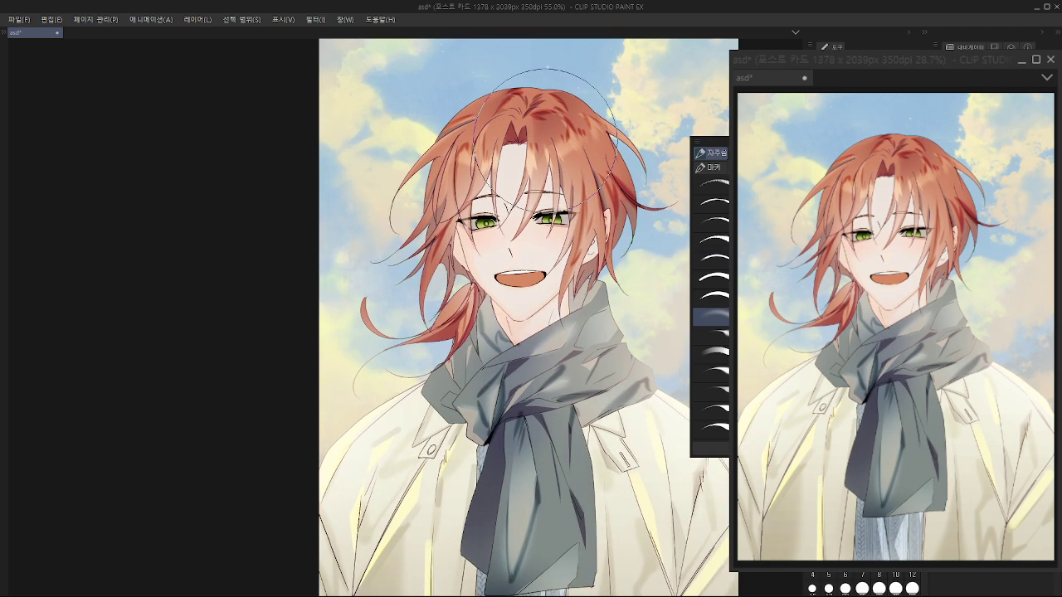
{"action": "scroll", "coordinate": [596, 333], "scroll_direction": "up", "scroll_amount": 1}
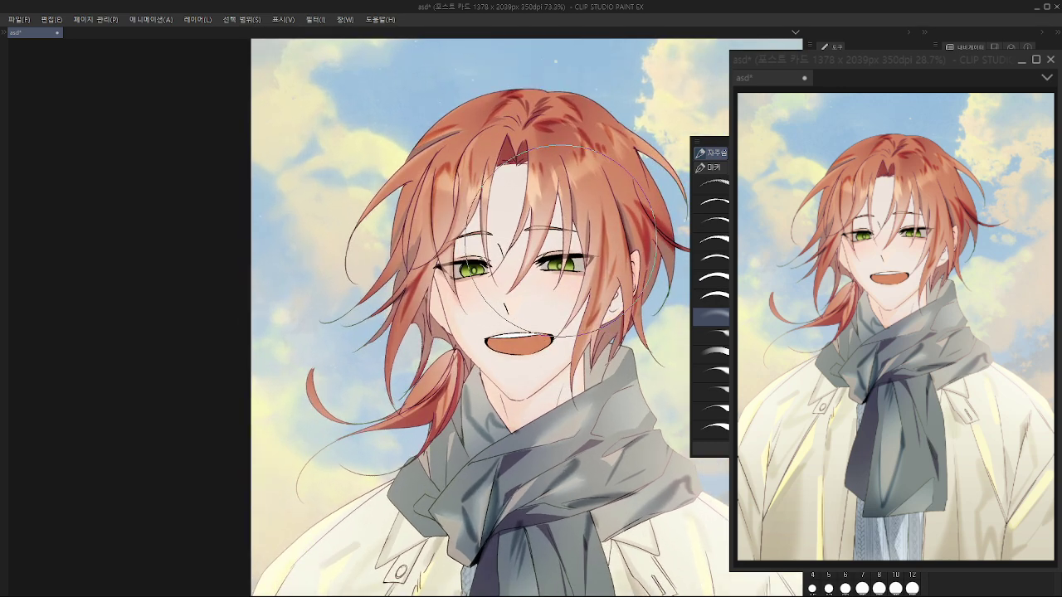
{"action": "scroll", "coordinate": [596, 333], "scroll_direction": "down", "scroll_amount": 2}
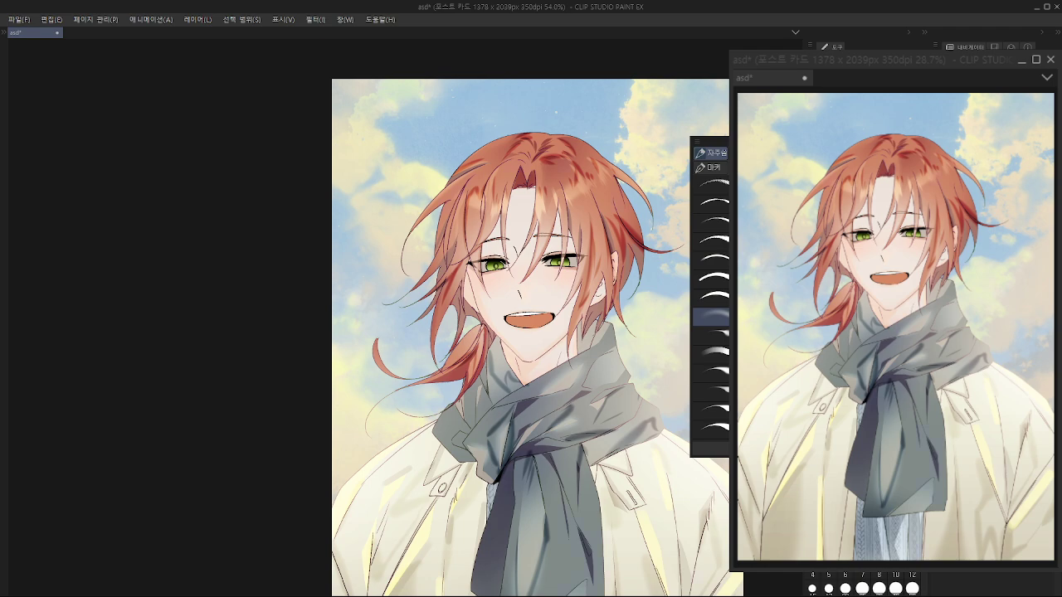
Step: Paint small white highlights beneath the viewer's-left eye and a white streak along the bridge of the nose
{"action": "scroll", "coordinate": [570, 229], "scroll_direction": "up", "scroll_amount": 6}
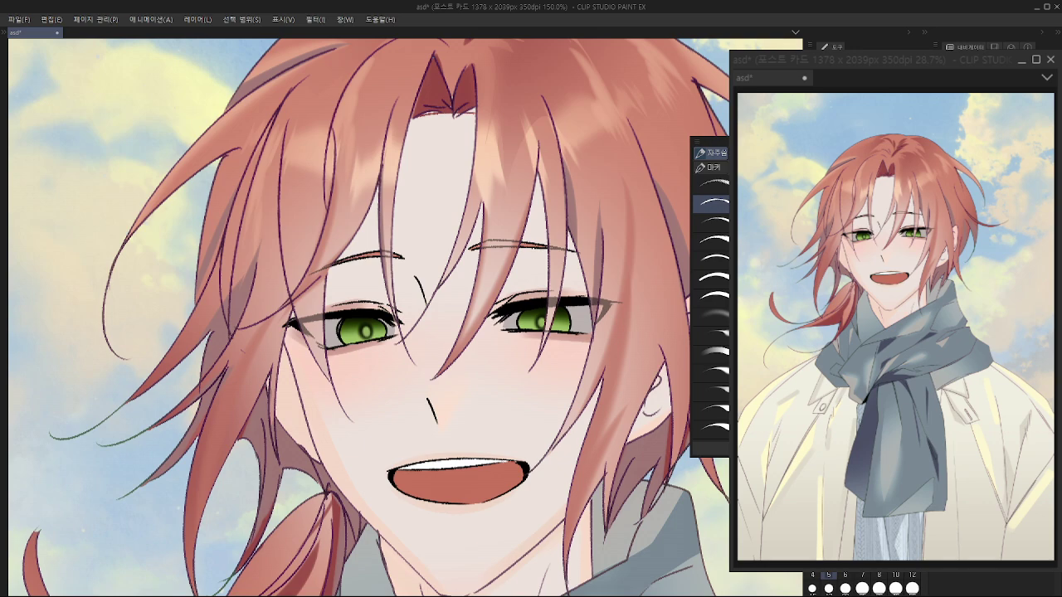
{"action": "scroll", "coordinate": [537, 317], "scroll_direction": "up", "scroll_amount": 2}
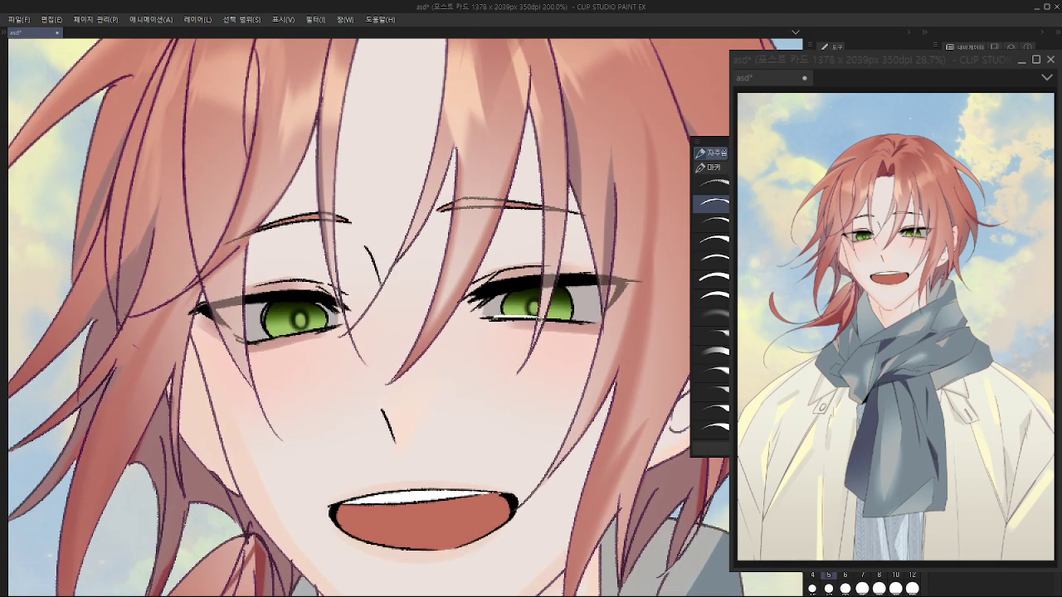
{"action": "left_click_drag", "start_coordinate": [539, 319], "coordinate": [581, 321]}
{"action": "left_click_drag", "start_coordinate": [498, 357], "coordinate": [634, 348]}
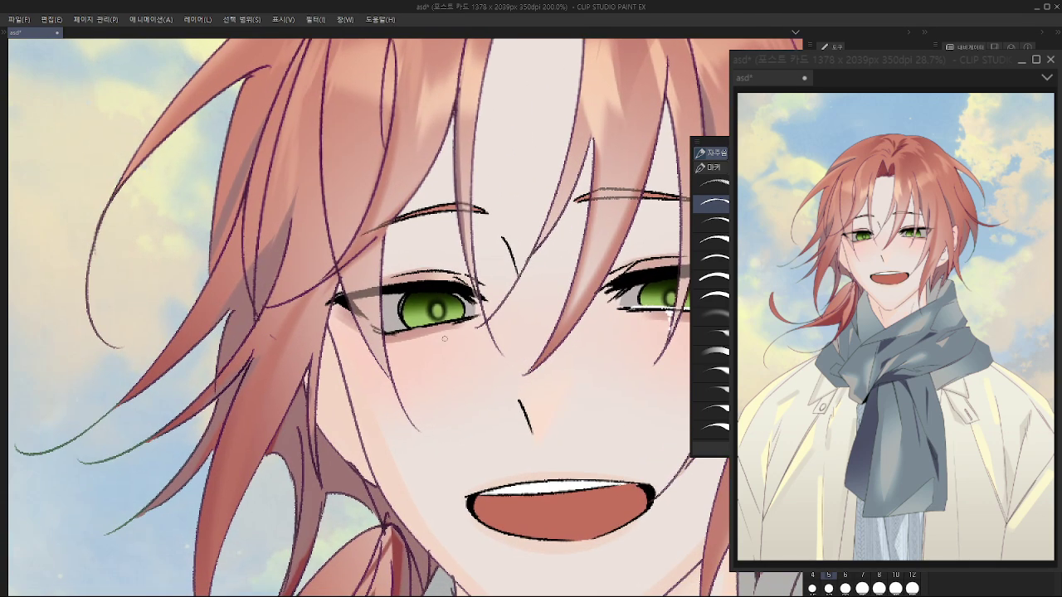
{"action": "left_click_drag", "start_coordinate": [444, 320], "coordinate": [446, 341]}
{"action": "mouse_move", "coordinate": [525, 328]}
{"action": "left_mouse_down"}
{"action": "mouse_move", "coordinate": [522, 374]}
{"action": "mouse_move", "coordinate": [510, 249]}
{"action": "left_mouse_up"}
{"action": "key", "text": "ctrl+z"}
{"action": "key", "text": "ctrl+z"}
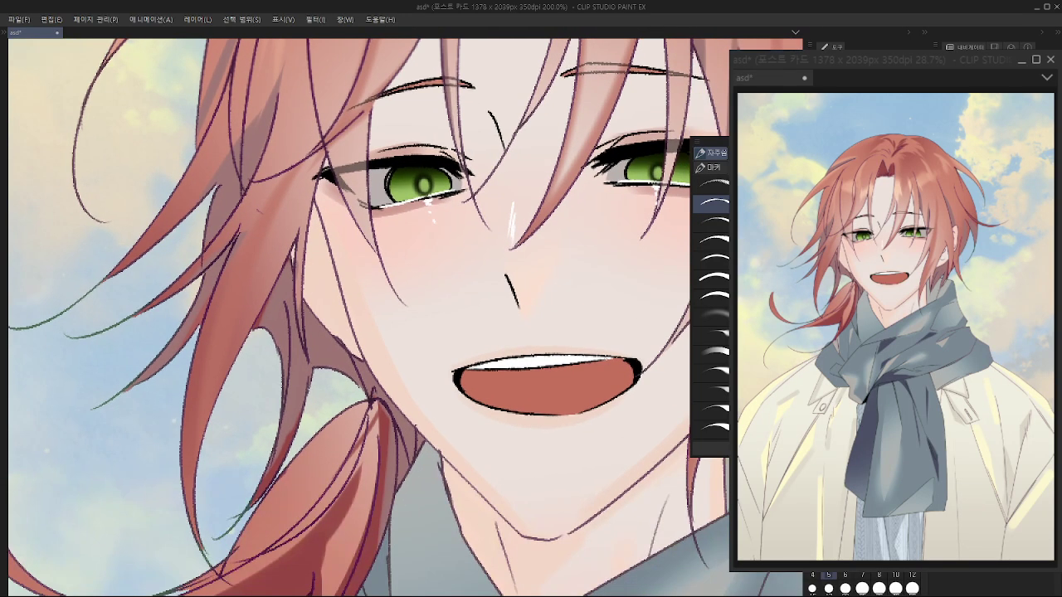
Step: Add small white sparkle dots below the viewer's-right eye and above the lids of both eyes
{"action": "left_click_drag", "start_coordinate": [564, 421], "coordinate": [493, 550]}
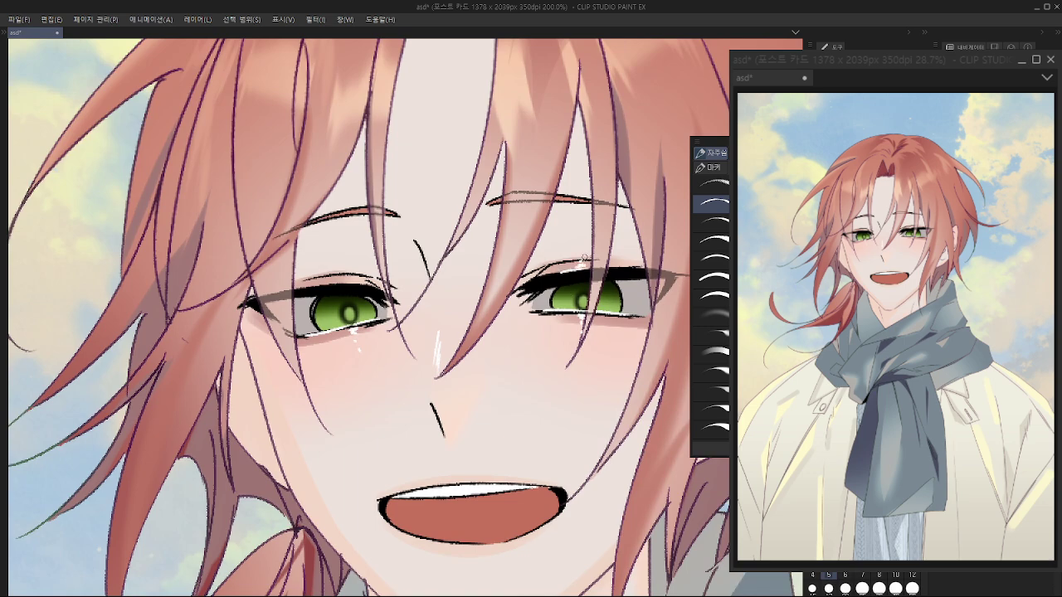
{"action": "key", "text": "ctrl+z"}
{"action": "left_click_drag", "start_coordinate": [583, 248], "coordinate": [723, 247]}
{"action": "mouse_move", "coordinate": [443, 287]}
{"action": "left_mouse_down"}
{"action": "mouse_move", "coordinate": [500, 279]}
{"action": "mouse_move", "coordinate": [396, 271]}
{"action": "left_mouse_up"}
{"action": "left_click", "coordinate": [472, 267]}
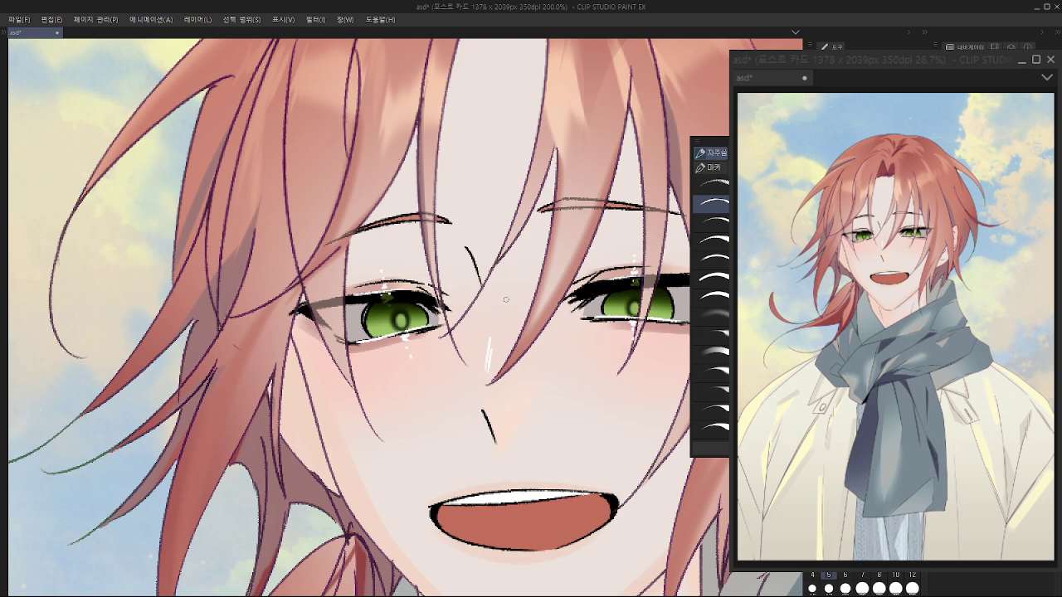
Step: Paint bright green scalloped highlights across the upper irises of both eyes
{"action": "left_click_drag", "start_coordinate": [592, 297], "coordinate": [642, 294]}
{"action": "key", "text": "ctrl+z"}
{"action": "key", "text": "ctrl+z"}
{"action": "mouse_move", "coordinate": [385, 315]}
{"action": "left_mouse_down"}
{"action": "mouse_move", "coordinate": [458, 302]}
{"action": "mouse_move", "coordinate": [443, 293]}
{"action": "mouse_move", "coordinate": [497, 291]}
{"action": "mouse_move", "coordinate": [409, 291]}
{"action": "left_mouse_up"}
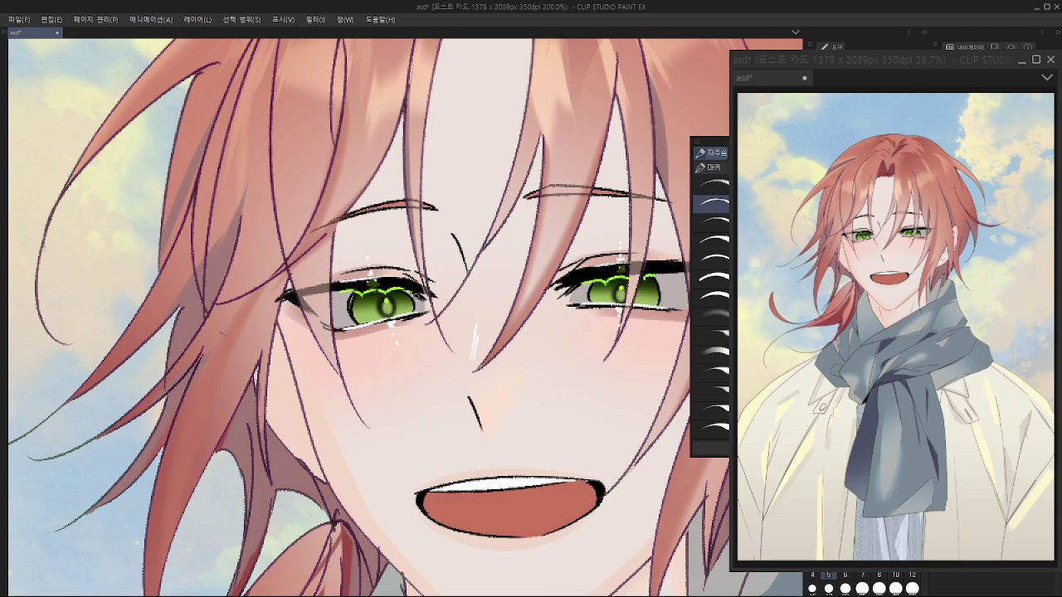
Step: Examine the new eye highlights up close on the face and across the whole figure
{"action": "scroll", "coordinate": [615, 265], "scroll_direction": "down", "scroll_amount": 3}
{"action": "left_click_drag", "start_coordinate": [615, 264], "coordinate": [555, 226]}
{"action": "scroll", "coordinate": [556, 226], "scroll_direction": "down", "scroll_amount": 1}
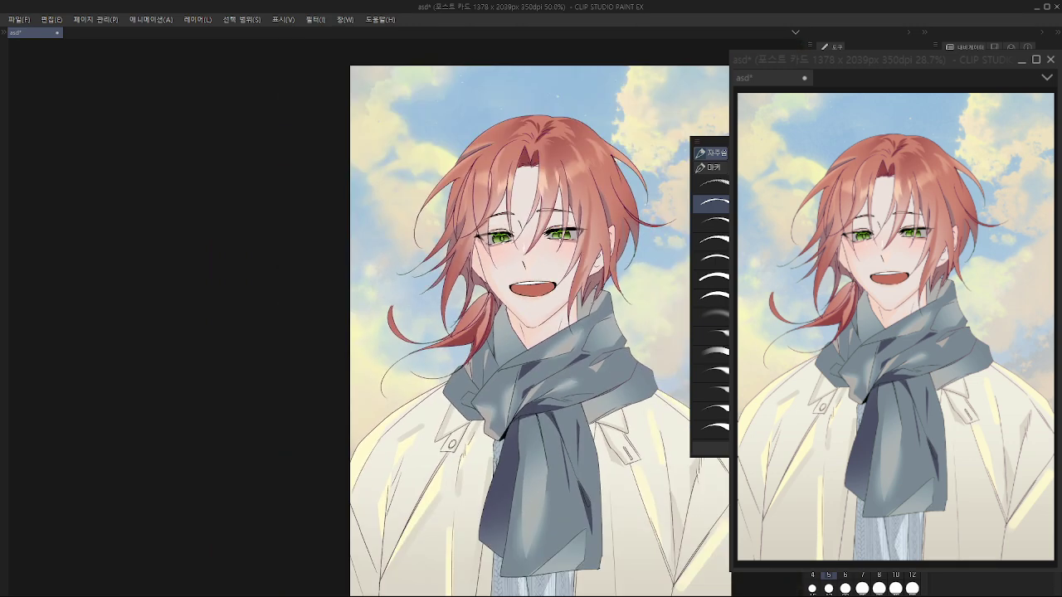
{"action": "scroll", "coordinate": [500, 317], "scroll_direction": "down", "scroll_amount": 2}
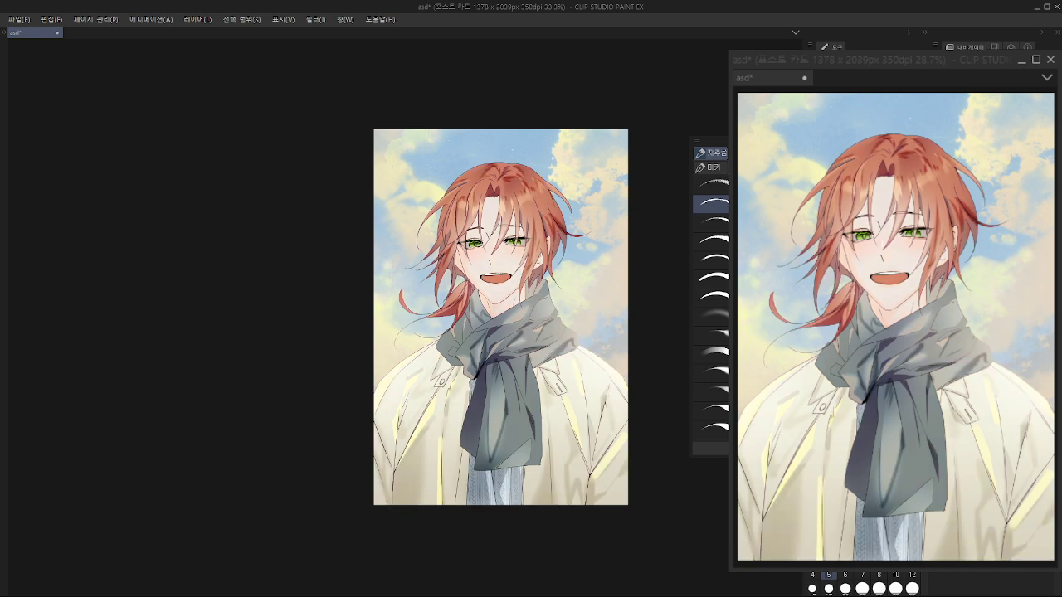
{"action": "scroll", "coordinate": [498, 241], "scroll_direction": "down", "scroll_amount": 1}
{"action": "scroll", "coordinate": [498, 240], "scroll_direction": "up", "scroll_amount": 4}
{"action": "scroll", "coordinate": [531, 240], "scroll_direction": "down", "scroll_amount": 2}
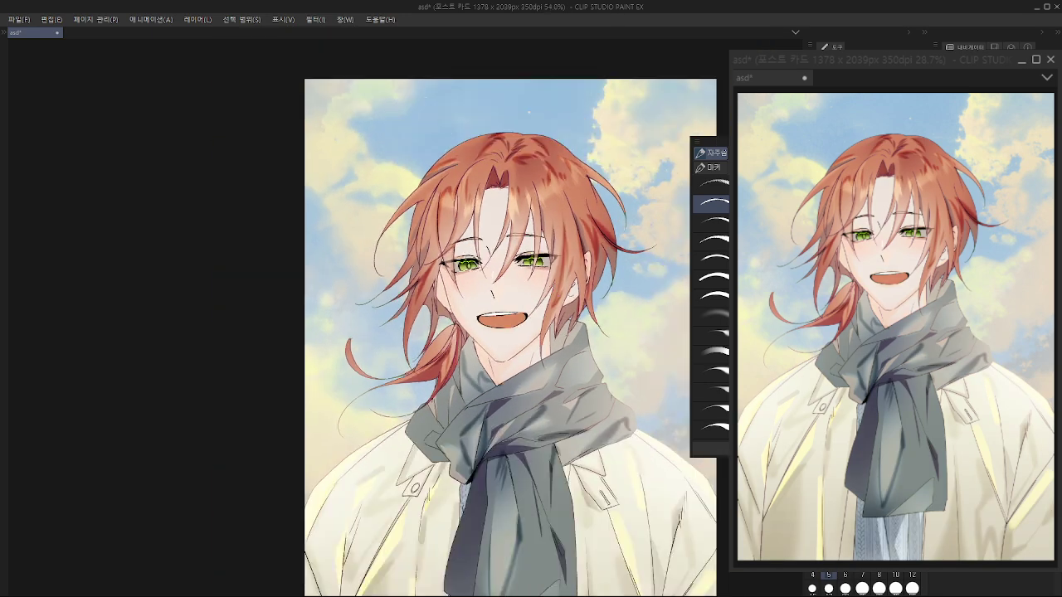
{"action": "scroll", "coordinate": [489, 316], "scroll_direction": "up", "scroll_amount": 3}
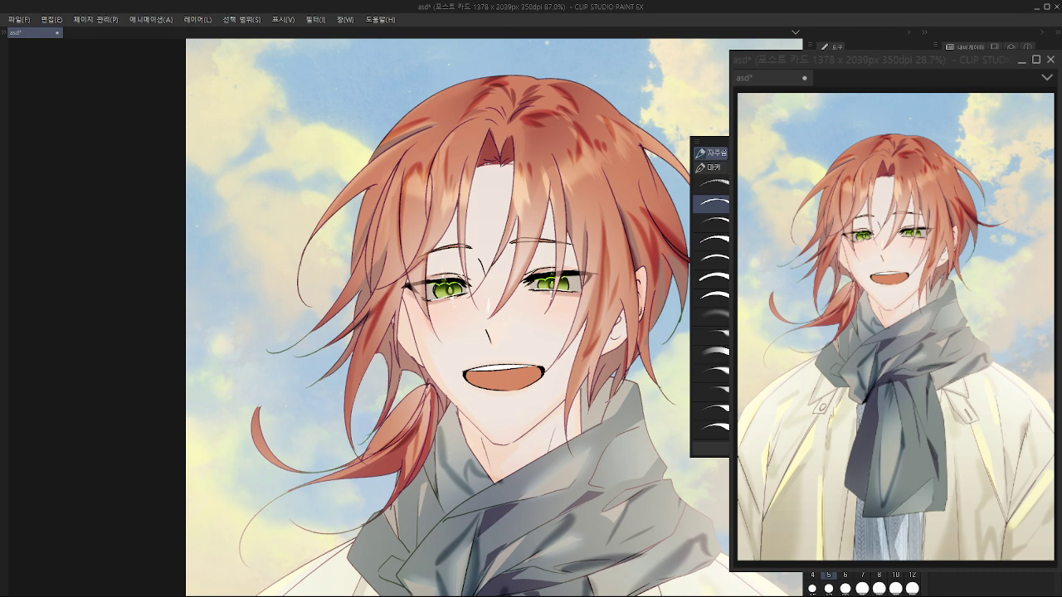
{"action": "scroll", "coordinate": [484, 294], "scroll_direction": "down", "scroll_amount": 4}
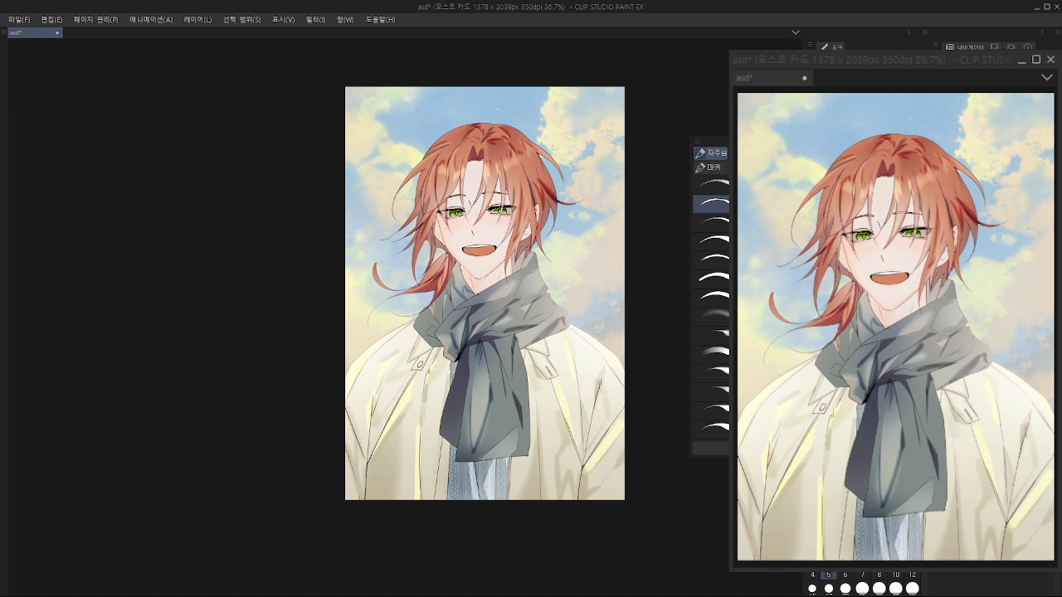
{"action": "scroll", "coordinate": [456, 137], "scroll_direction": "up", "scroll_amount": 4}
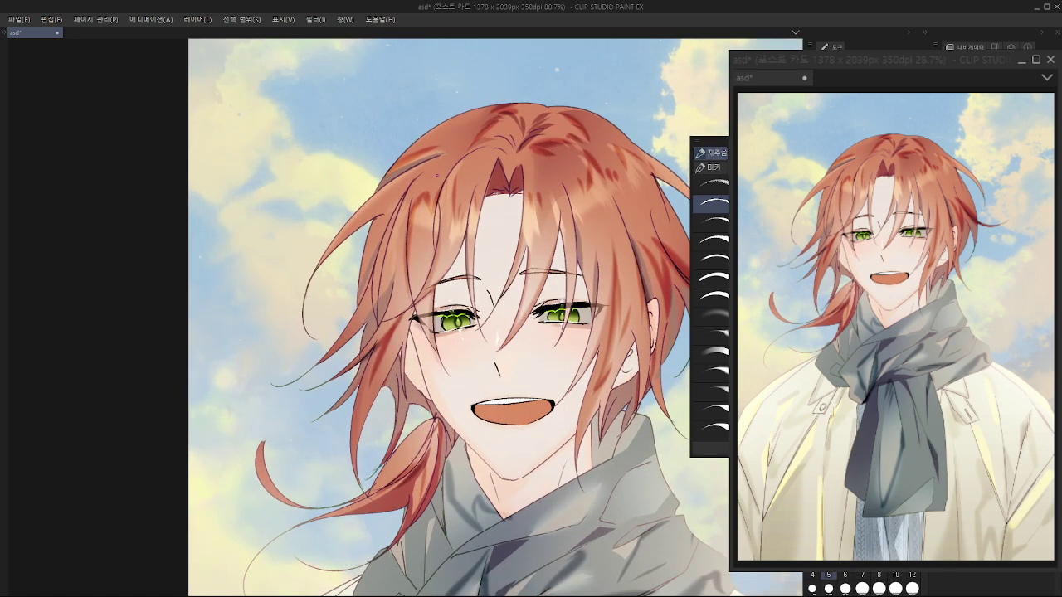
Step: Choose the multi-line hair brush and paint fine strand lines on the hair framing both sides of the face
{"action": "scroll", "coordinate": [711, 261], "scroll_direction": "down", "scroll_amount": 1}
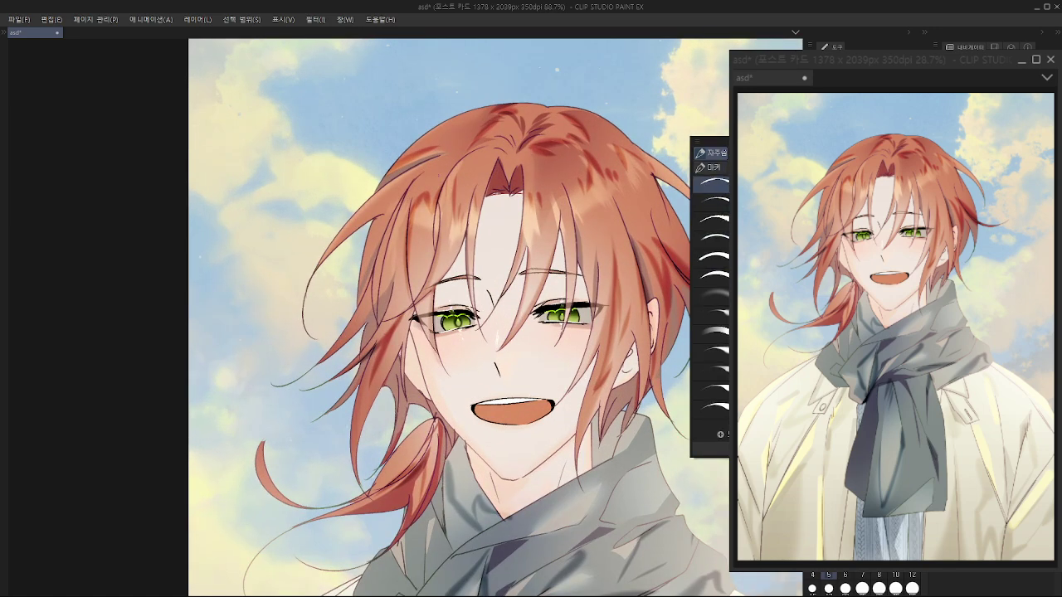
{"action": "scroll", "coordinate": [711, 299], "scroll_direction": "up", "scroll_amount": 3}
{"action": "scroll", "coordinate": [710, 303], "scroll_direction": "up", "scroll_amount": 4}
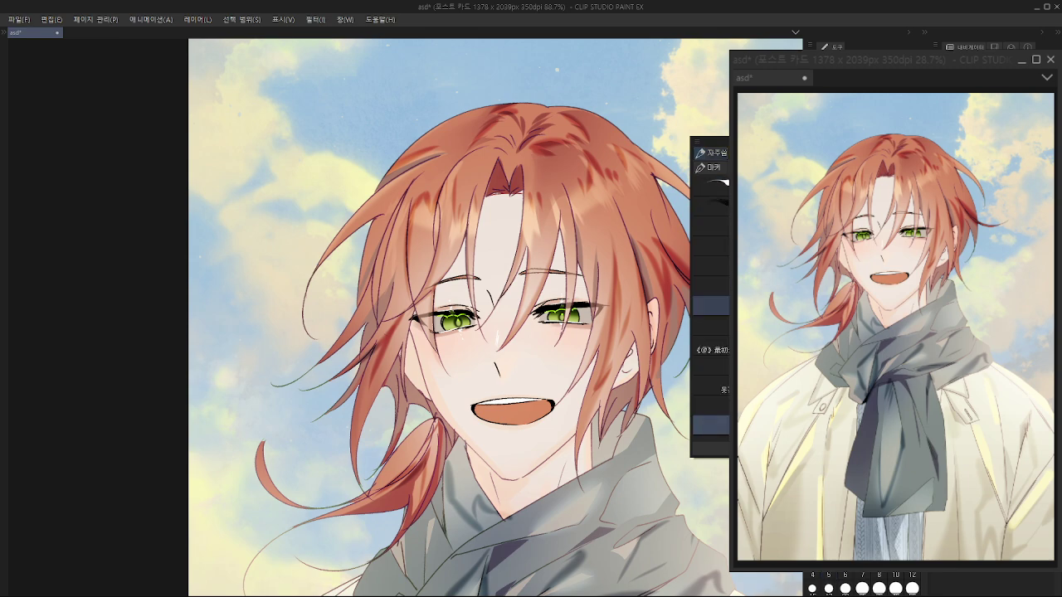
{"action": "left_click_drag", "start_coordinate": [465, 219], "coordinate": [419, 370]}
{"action": "key", "text": "ctrl+z"}
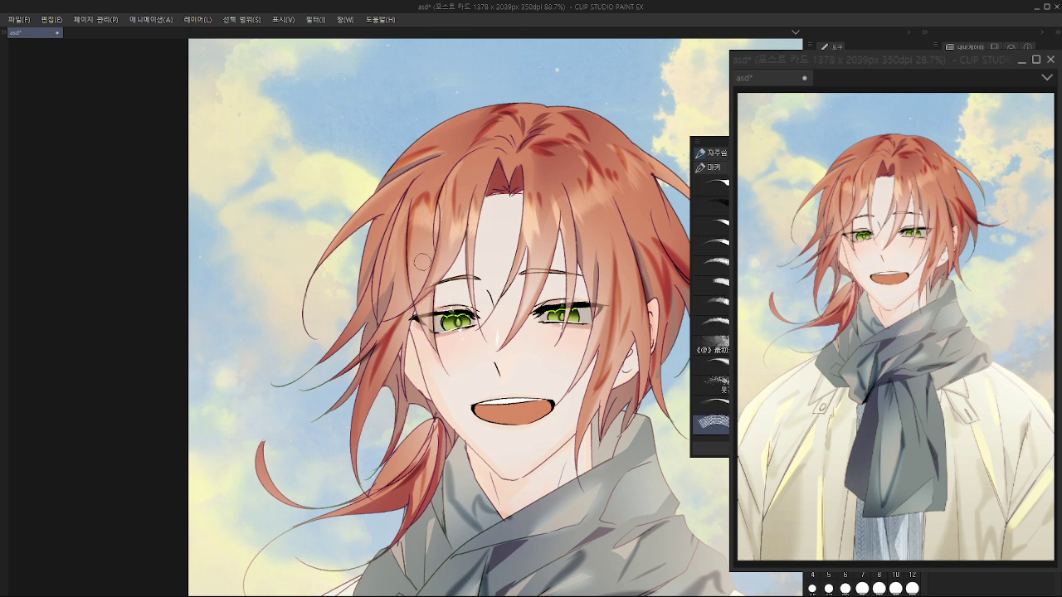
{"action": "left_click_drag", "start_coordinate": [538, 248], "coordinate": [504, 254]}
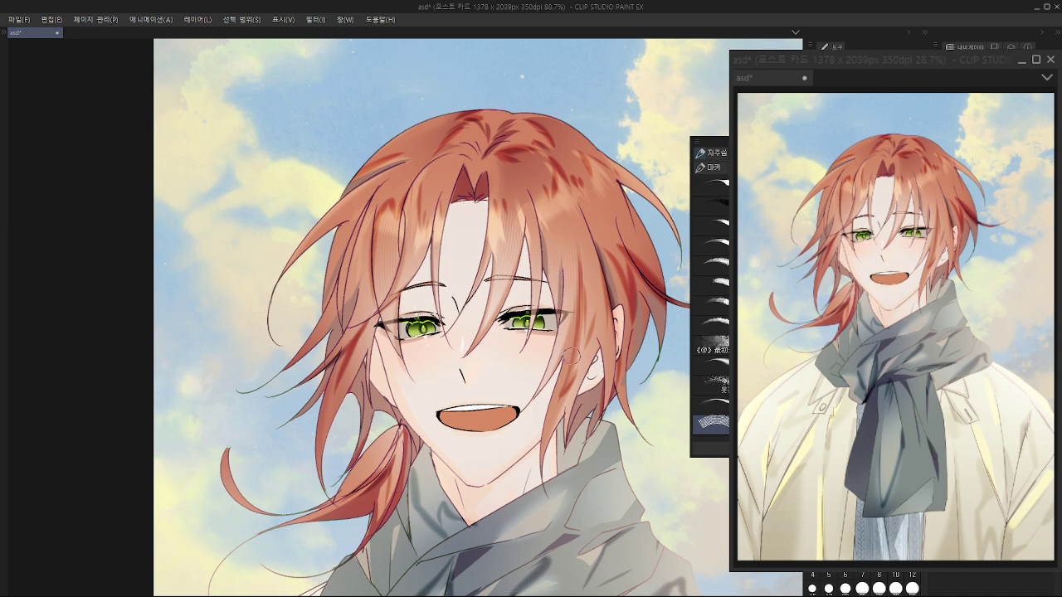
{"action": "left_click_drag", "start_coordinate": [541, 399], "coordinate": [617, 339]}
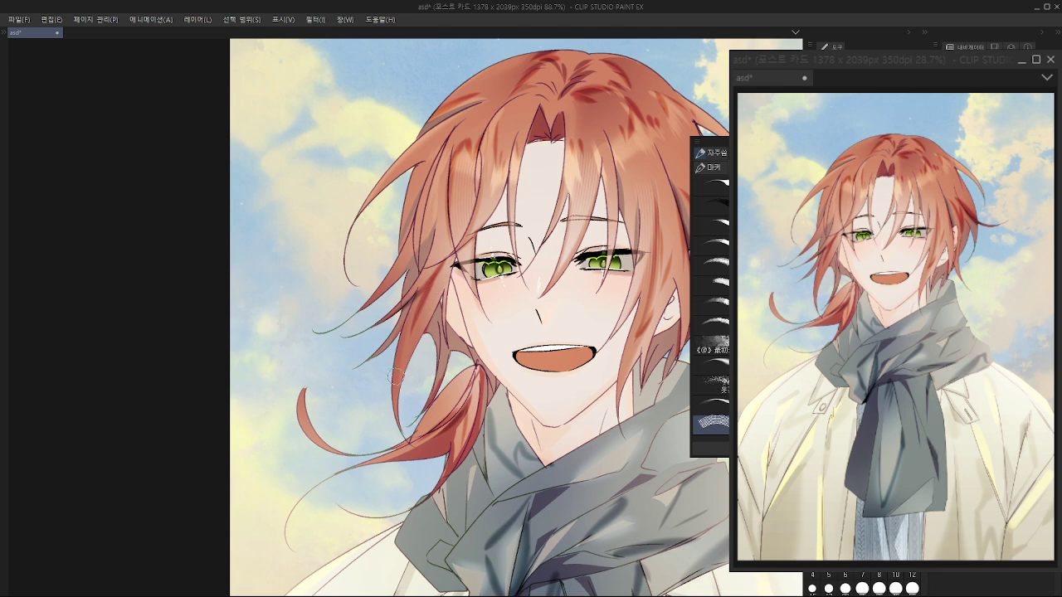
Step: Continue the fine strand lines through the fringe and the side locks of the hair
{"action": "left_click_drag", "start_coordinate": [423, 291], "coordinate": [416, 314]}
{"action": "left_click_drag", "start_coordinate": [421, 246], "coordinate": [418, 335]}
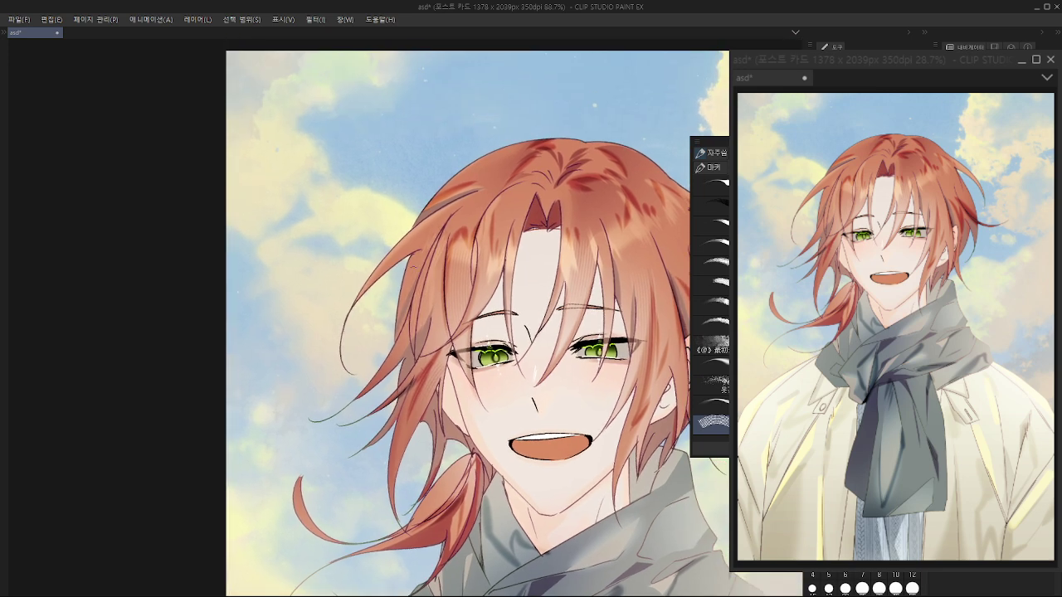
{"action": "left_click_drag", "start_coordinate": [528, 154], "coordinate": [482, 179]}
{"action": "left_click_drag", "start_coordinate": [482, 289], "coordinate": [433, 233]}
{"action": "left_click_drag", "start_coordinate": [570, 265], "coordinate": [504, 277]}
{"action": "left_click_drag", "start_coordinate": [531, 394], "coordinate": [538, 330]}
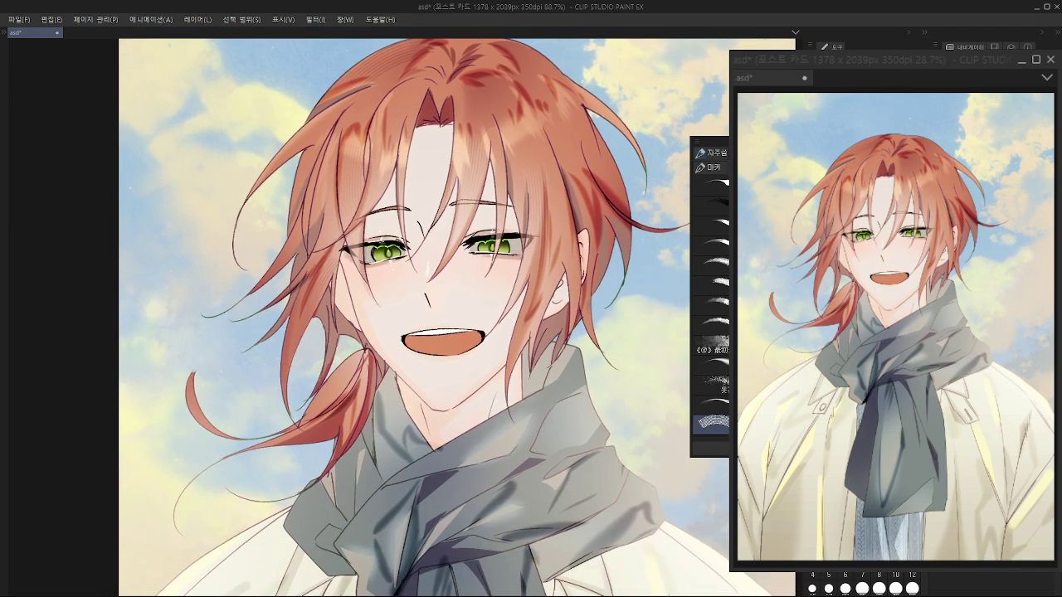
Step: Paint fine strand lines along the ponytail, undoing and redrawing the stroke until it follows the lock
{"action": "mouse_move", "coordinate": [391, 397]}
{"action": "left_mouse_down"}
{"action": "mouse_move", "coordinate": [536, 309]}
{"action": "mouse_move", "coordinate": [461, 341]}
{"action": "left_mouse_up"}
{"action": "key", "text": "ctrl+z"}
{"action": "key", "text": "ctrl+z"}
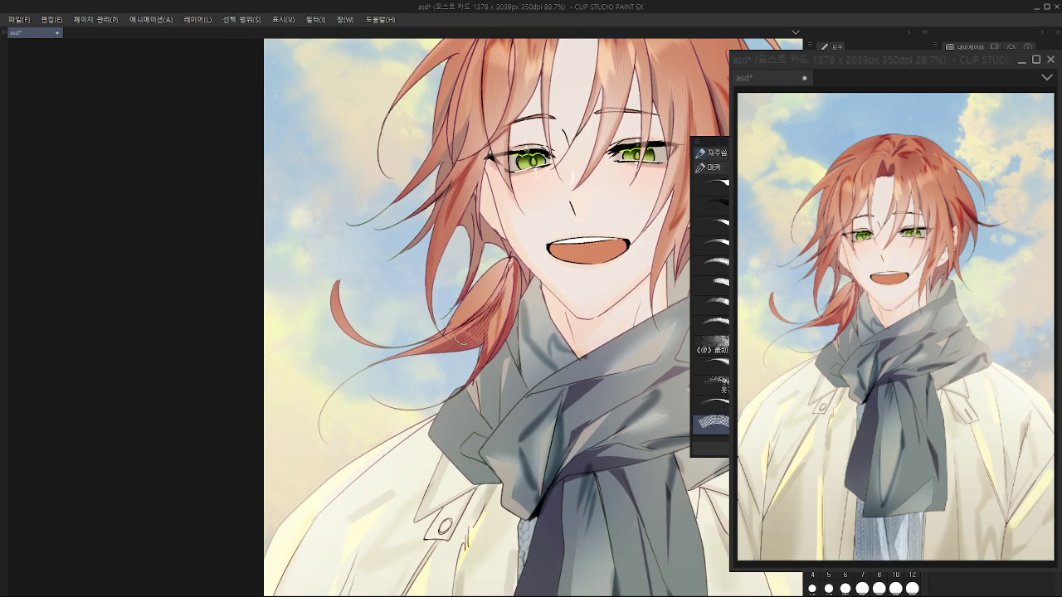
{"action": "left_click_drag", "start_coordinate": [507, 286], "coordinate": [463, 342]}
{"action": "key", "text": "ctrl+z"}
{"action": "left_click_drag", "start_coordinate": [510, 305], "coordinate": [469, 339]}
{"action": "key", "text": "ctrl+z"}
{"action": "left_click_drag", "start_coordinate": [497, 303], "coordinate": [462, 345]}
{"action": "key", "text": "ctrl+z"}
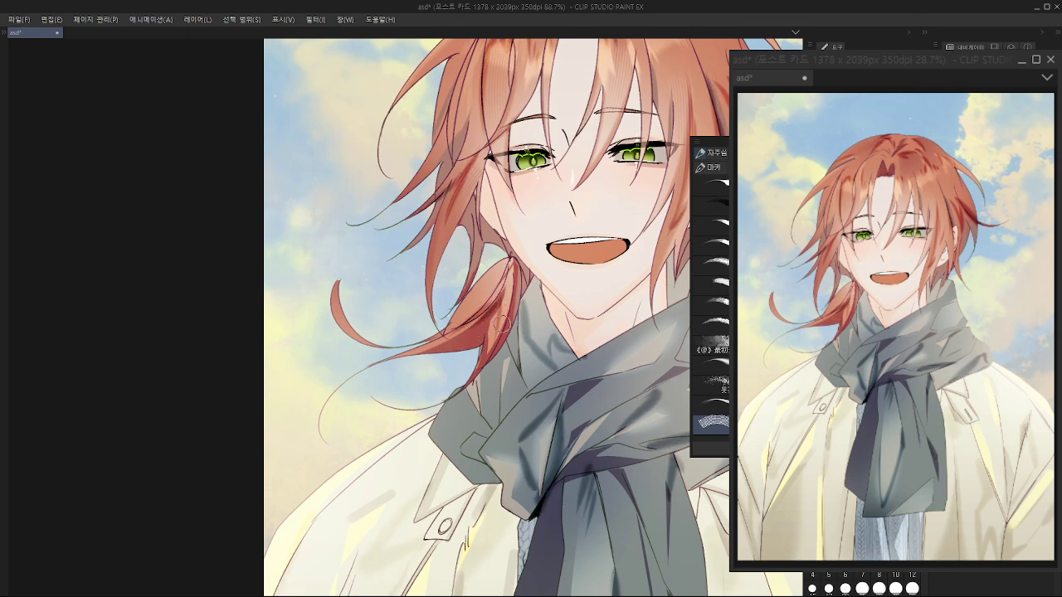
{"action": "left_click_drag", "start_coordinate": [504, 301], "coordinate": [466, 343]}
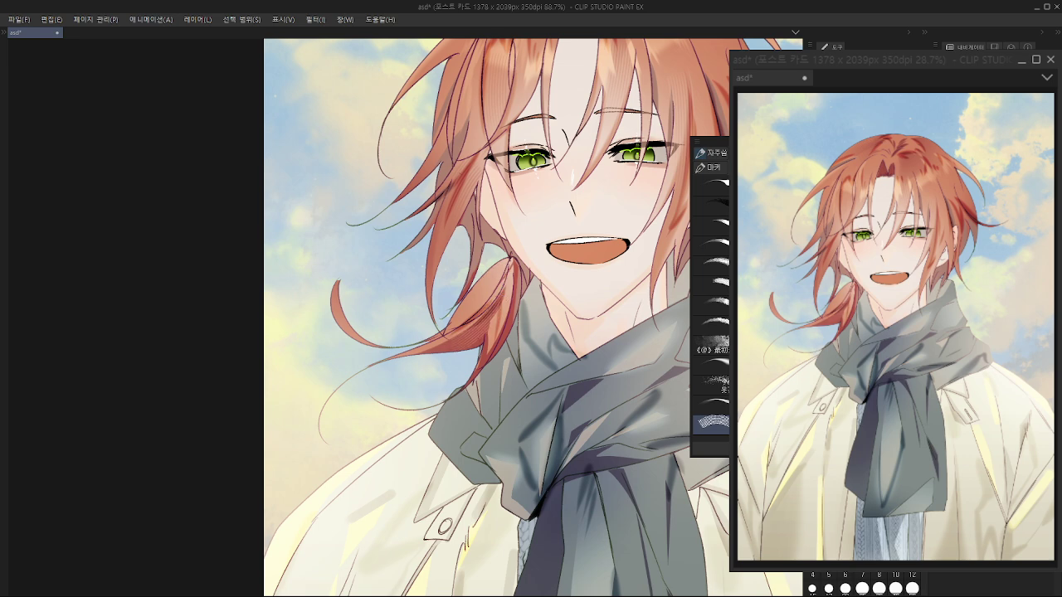
Step: Add short strand lines near the tied base of the ponytail, replacing the first attempt
{"action": "left_click_drag", "start_coordinate": [509, 272], "coordinate": [475, 298]}
{"action": "key", "text": "ctrl+z"}
{"action": "left_click_drag", "start_coordinate": [506, 266], "coordinate": [496, 280]}
{"action": "mouse_move", "coordinate": [486, 240]}
{"action": "left_mouse_down"}
{"action": "mouse_move", "coordinate": [417, 345]}
{"action": "mouse_move", "coordinate": [434, 316]}
{"action": "mouse_move", "coordinate": [437, 380]}
{"action": "left_mouse_up"}
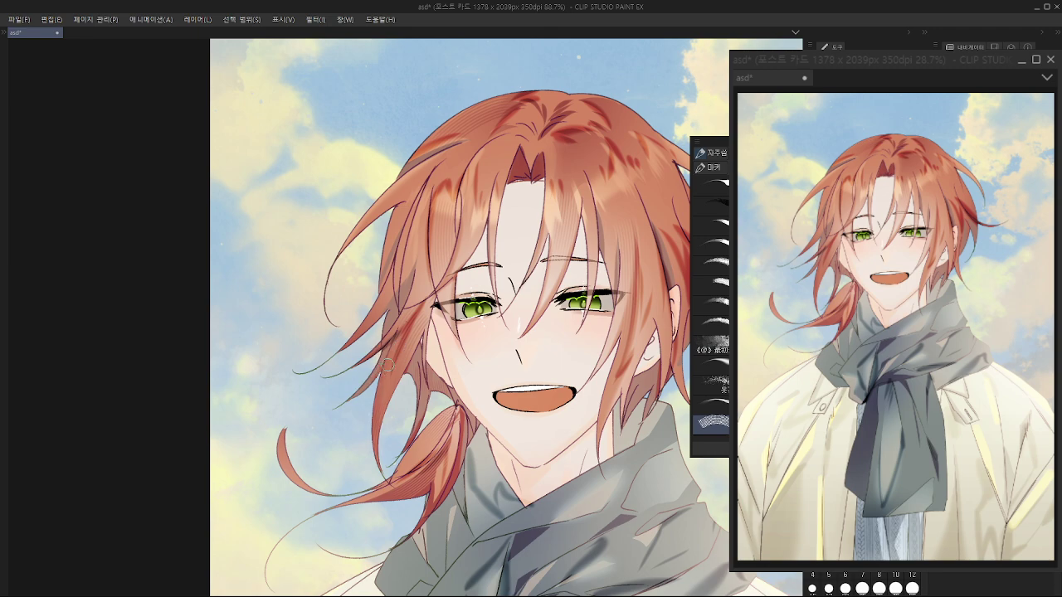
Step: Try the neighbouring line brush on the hair, undo its stroke, and add fine strand lines over the crown
{"action": "left_click", "coordinate": [711, 405]}
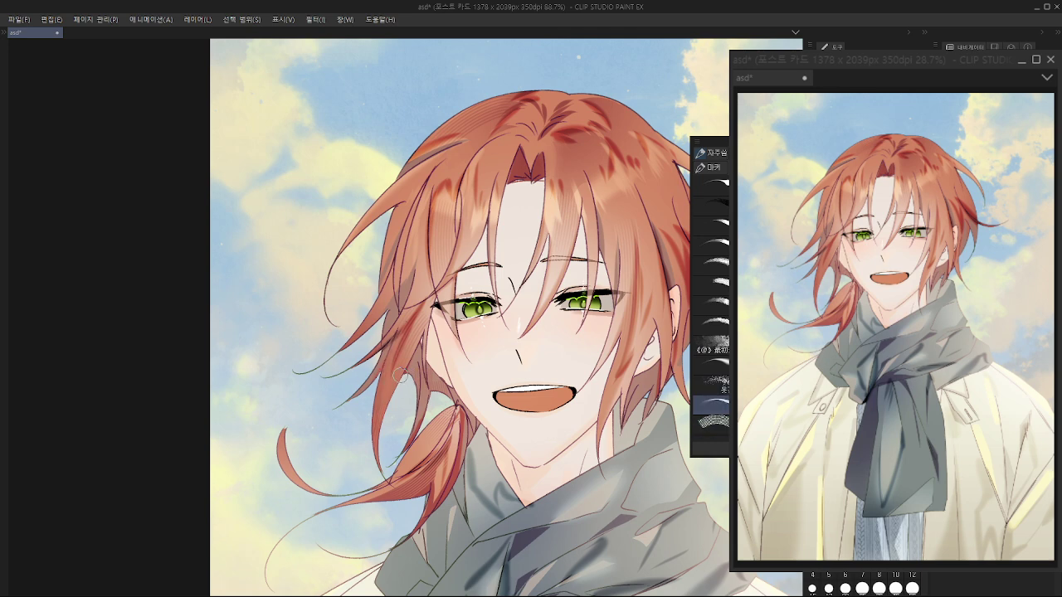
{"action": "left_click_drag", "start_coordinate": [482, 213], "coordinate": [421, 326]}
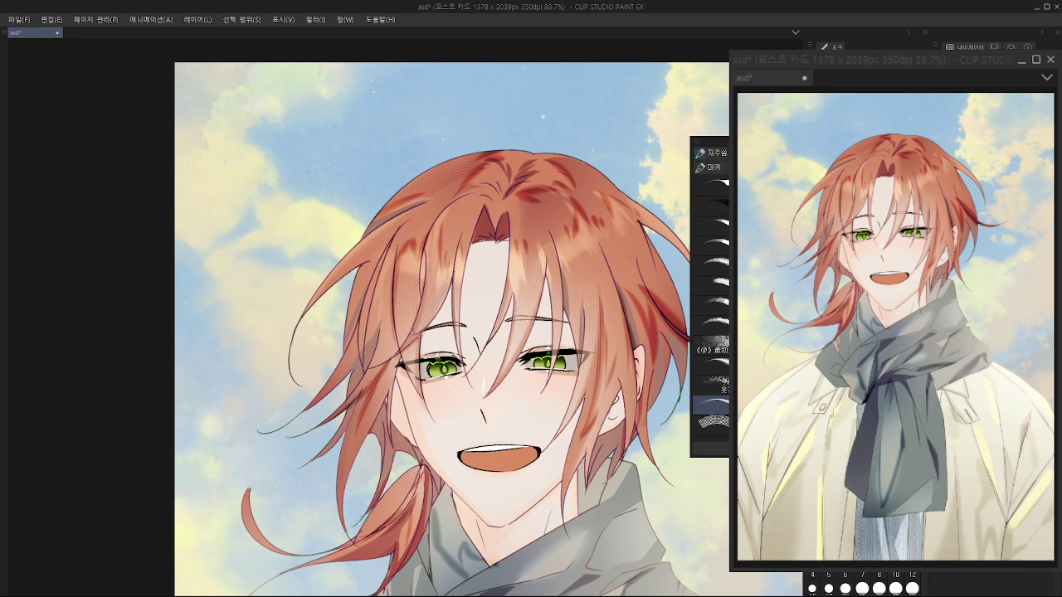
{"action": "key", "text": "ctrl+z"}
{"action": "left_click_drag", "start_coordinate": [615, 478], "coordinate": [560, 408]}
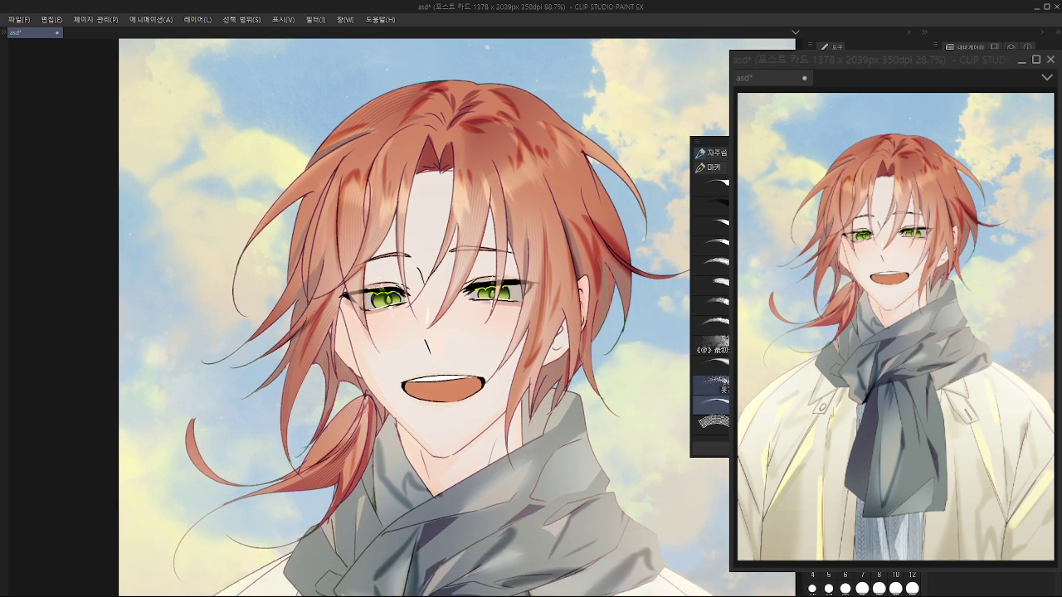
Step: Switch back to the multi-line hair brush and try strand strokes on the outer locks at the viewer's-right side
{"action": "left_click", "coordinate": [712, 424]}
{"action": "left_click_drag", "start_coordinate": [605, 238], "coordinate": [629, 275]}
{"action": "key", "text": "ctrl+z"}
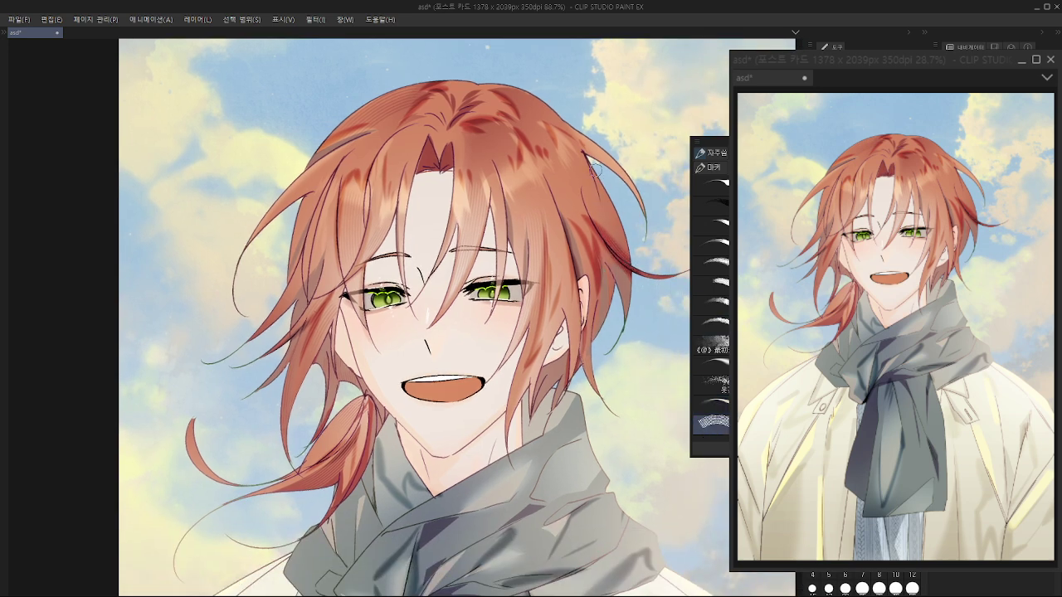
{"action": "left_click_drag", "start_coordinate": [595, 170], "coordinate": [633, 264]}
{"action": "key", "text": "ctrl+z"}
Step: Paint fine parallel texture lines on the scarf's folds around the neck and down its hanging end
{"action": "scroll", "coordinate": [622, 279], "scroll_direction": "down", "scroll_amount": 2}
{"action": "scroll", "coordinate": [534, 318], "scroll_direction": "up", "scroll_amount": 1}
{"action": "scroll", "coordinate": [524, 280], "scroll_direction": "up", "scroll_amount": 1}
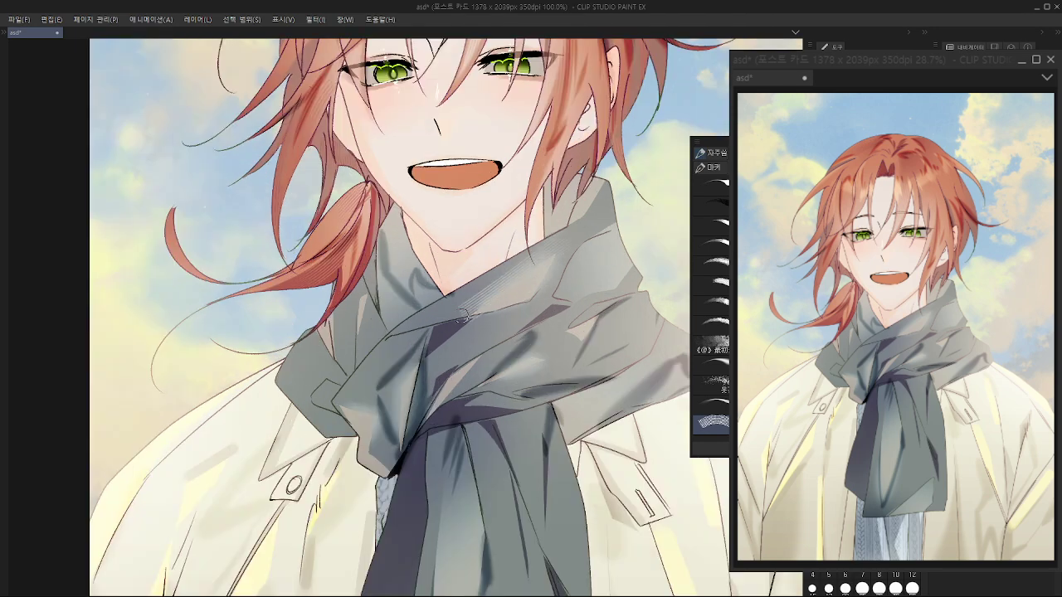
{"action": "scroll", "coordinate": [525, 295], "scroll_direction": "up", "scroll_amount": 1}
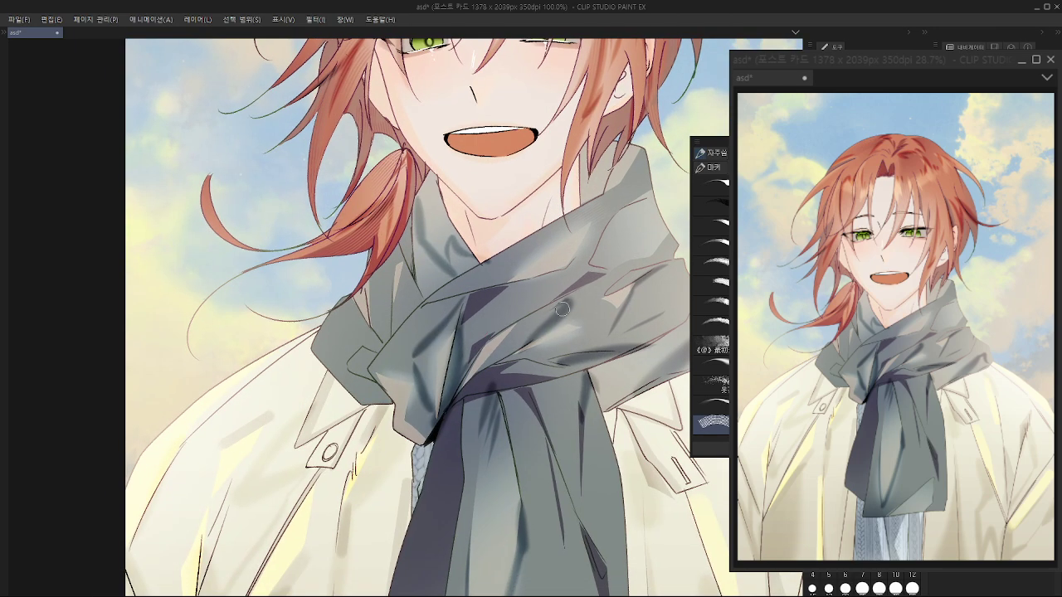
{"action": "left_click_drag", "start_coordinate": [628, 299], "coordinate": [599, 303]}
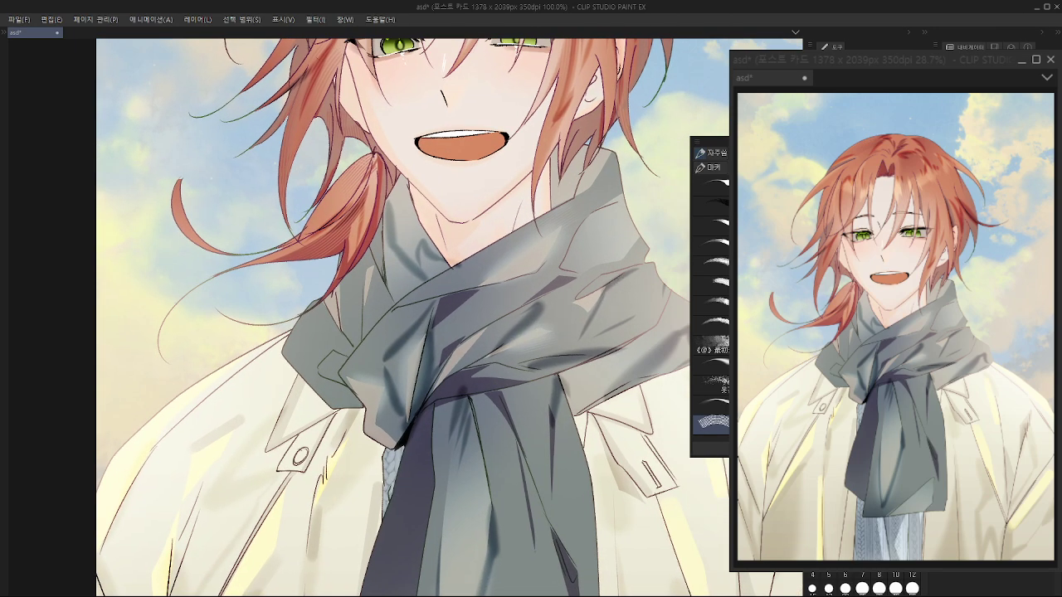
{"action": "left_click_drag", "start_coordinate": [464, 538], "coordinate": [517, 387]}
{"action": "scroll", "coordinate": [514, 339], "scroll_direction": "down", "scroll_amount": 1}
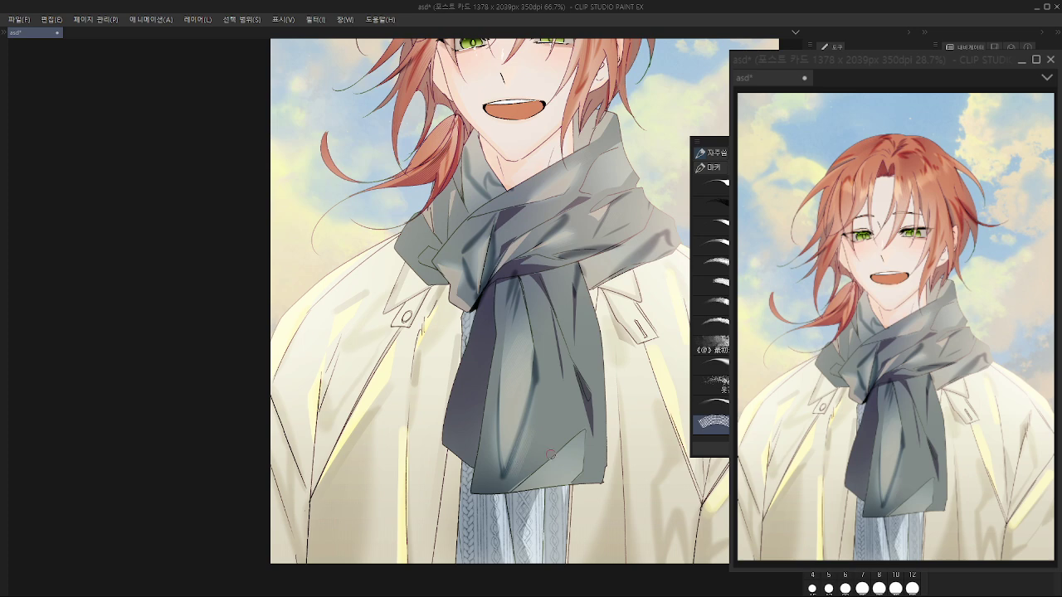
{"action": "scroll", "coordinate": [529, 417], "scroll_direction": "up", "scroll_amount": 1}
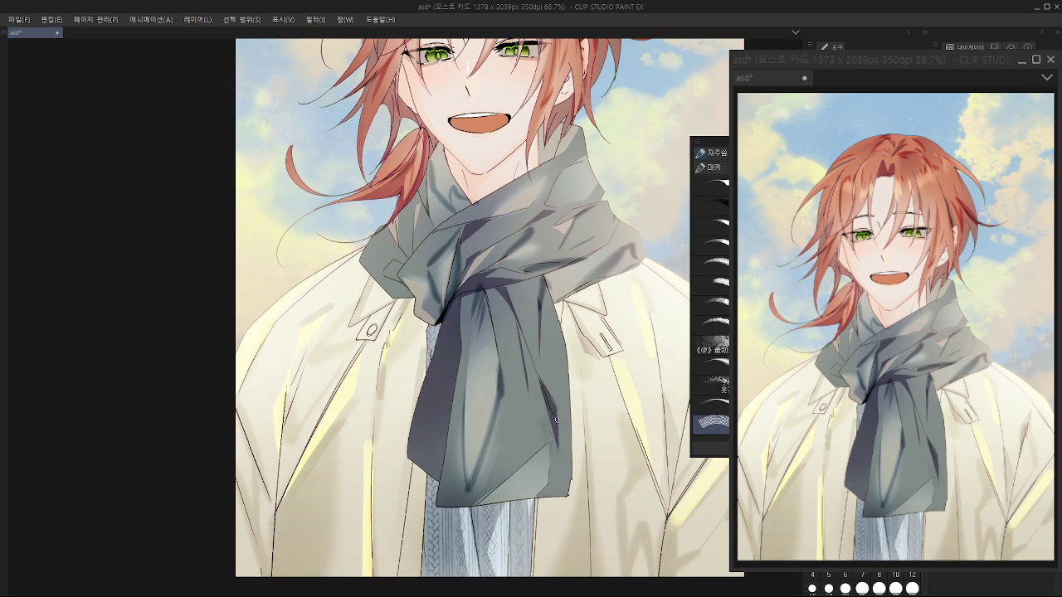
Step: Switch to the neighbouring line brush and draw fold lines along the scarf's hanging end
{"action": "left_click", "coordinate": [711, 405]}
{"action": "left_click_drag", "start_coordinate": [542, 368], "coordinate": [548, 317]}
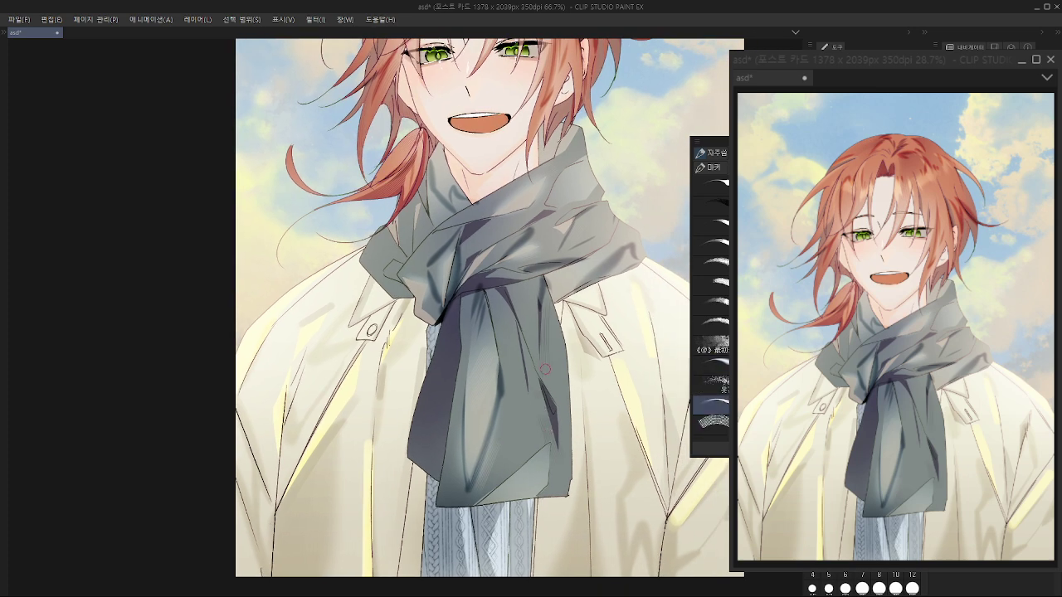
{"action": "left_click_drag", "start_coordinate": [544, 369], "coordinate": [542, 421]}
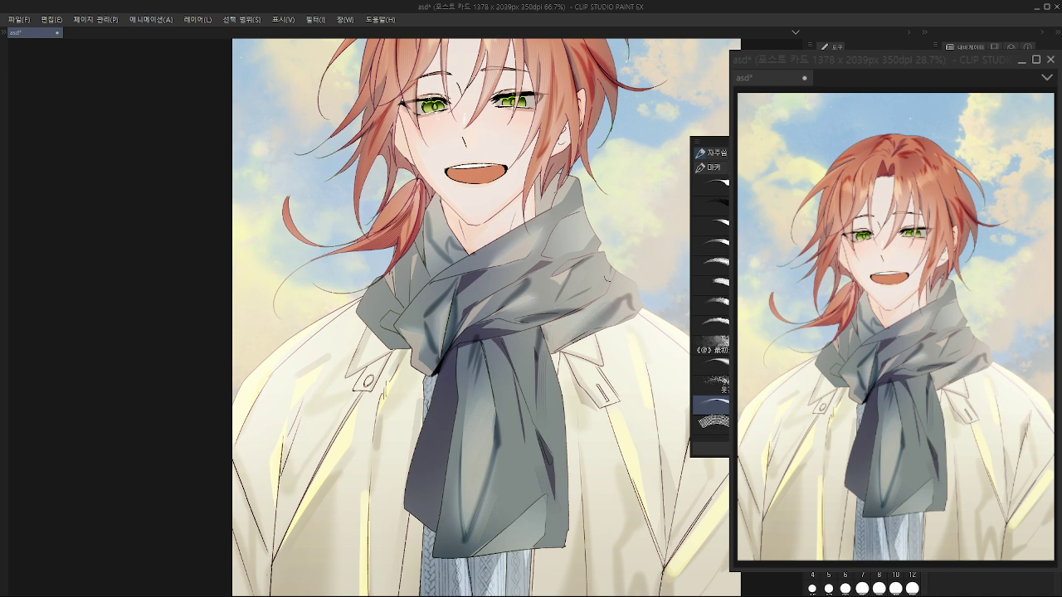
Step: Draw short fold lines on the scarf's neck wrap and on the coat beside the collar tab, undoing the unwanted stroke
{"action": "left_click_drag", "start_coordinate": [590, 283], "coordinate": [653, 294]}
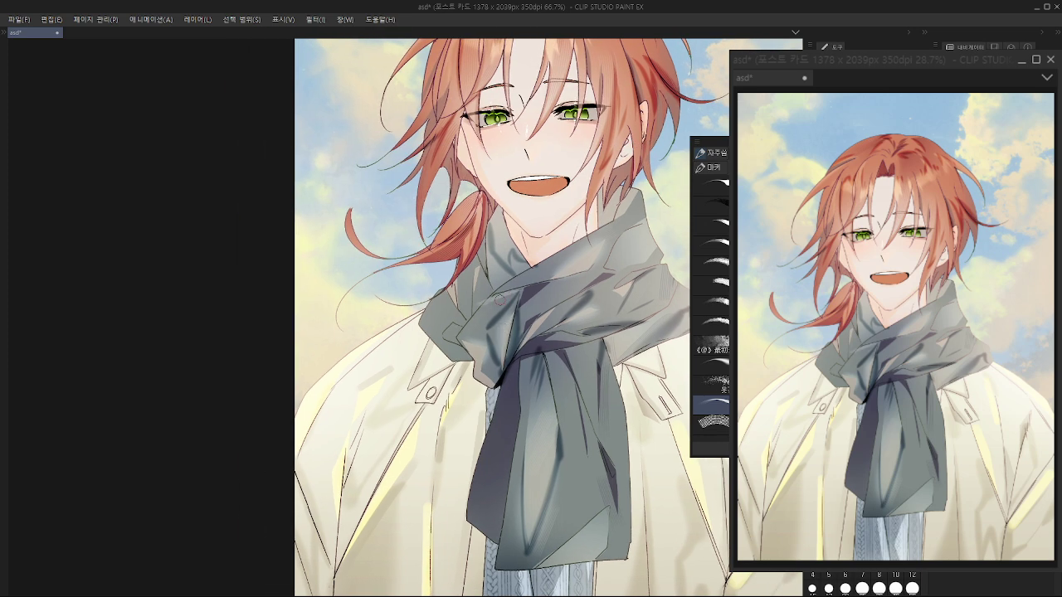
{"action": "mouse_move", "coordinate": [515, 290]}
{"action": "left_mouse_down"}
{"action": "mouse_move", "coordinate": [492, 299]}
{"action": "mouse_move", "coordinate": [573, 240]}
{"action": "left_mouse_up"}
{"action": "left_click_drag", "start_coordinate": [428, 334], "coordinate": [450, 360]}
{"action": "mouse_move", "coordinate": [531, 454]}
{"action": "left_mouse_down"}
{"action": "mouse_move", "coordinate": [489, 343]}
{"action": "mouse_move", "coordinate": [505, 393]}
{"action": "left_mouse_up"}
{"action": "key", "text": "ctrl+z"}
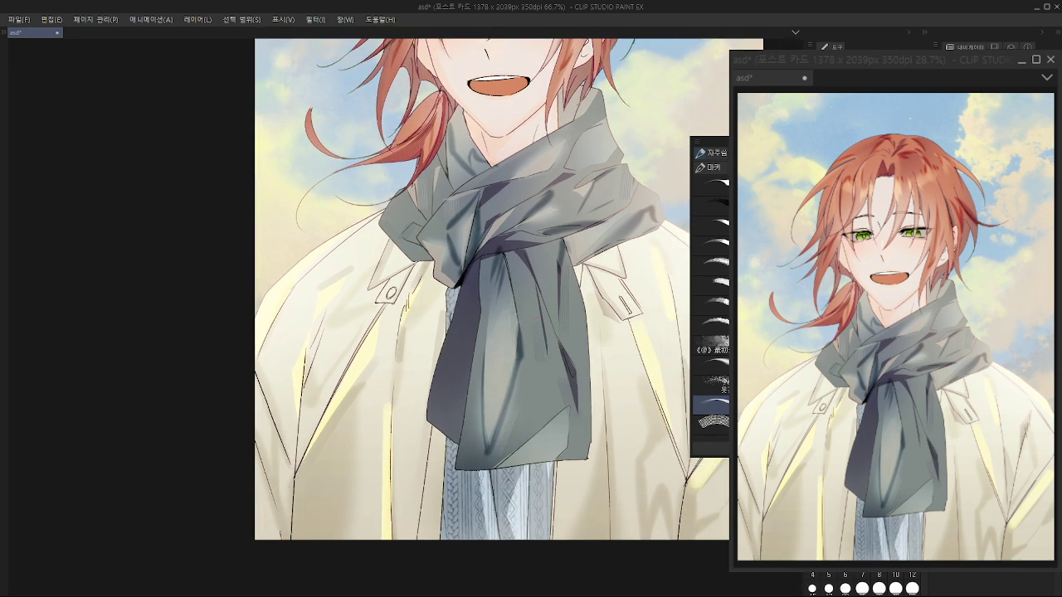
{"action": "scroll", "coordinate": [544, 384], "scroll_direction": "down", "scroll_amount": 1}
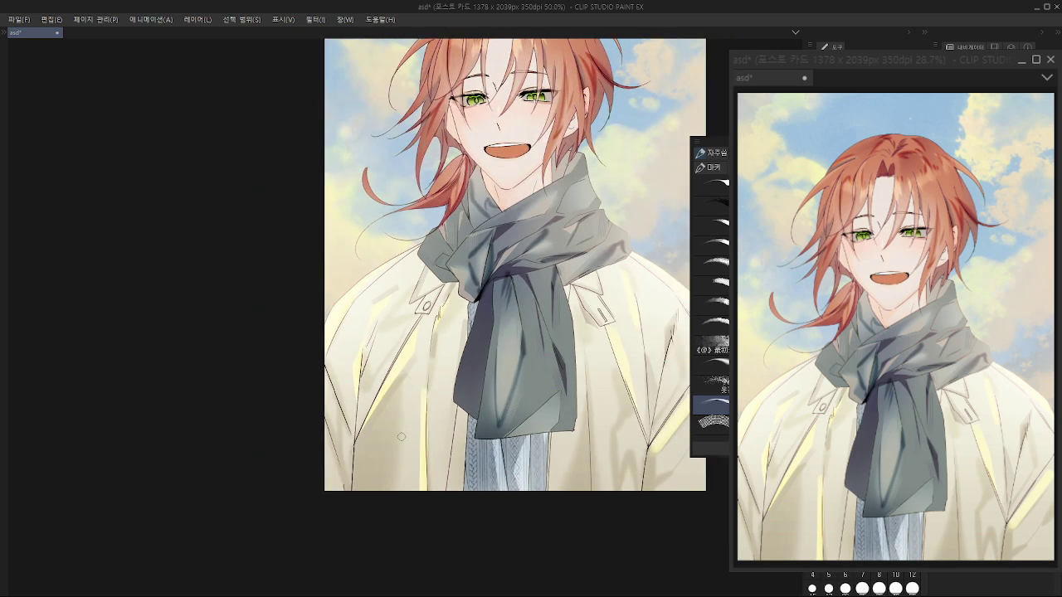
Step: Enlarge the line brush and try parallel texture strokes on the coat's viewer's-left front, undoing the unwanted ones
{"action": "key", "text": "bracketright"}
{"action": "key", "text": "bracketright"}
{"action": "key", "text": "bracketright"}
{"action": "key", "text": "bracketright"}
{"action": "left_click_drag", "start_coordinate": [403, 390], "coordinate": [412, 496]}
{"action": "key", "text": "ctrl+z"}
{"action": "left_click_drag", "start_coordinate": [415, 327], "coordinate": [405, 364]}
{"action": "key", "text": "ctrl+z"}
{"action": "left_click_drag", "start_coordinate": [486, 423], "coordinate": [410, 468]}
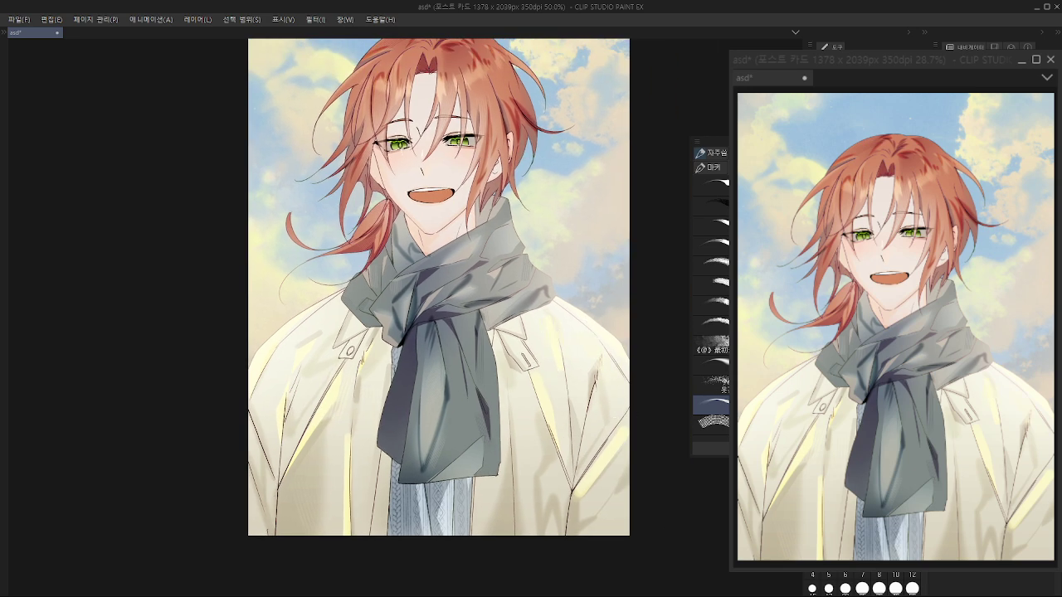
Step: Check the whole illustration and save the file
{"action": "left_click_drag", "start_coordinate": [531, 394], "coordinate": [598, 400]}
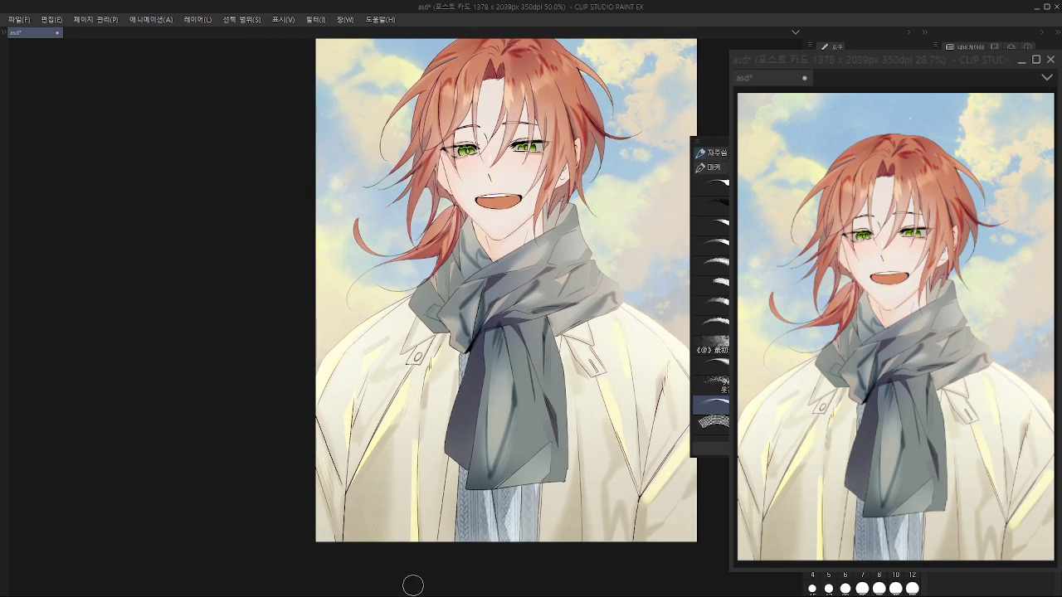
{"action": "scroll", "coordinate": [559, 448], "scroll_direction": "down", "scroll_amount": 1}
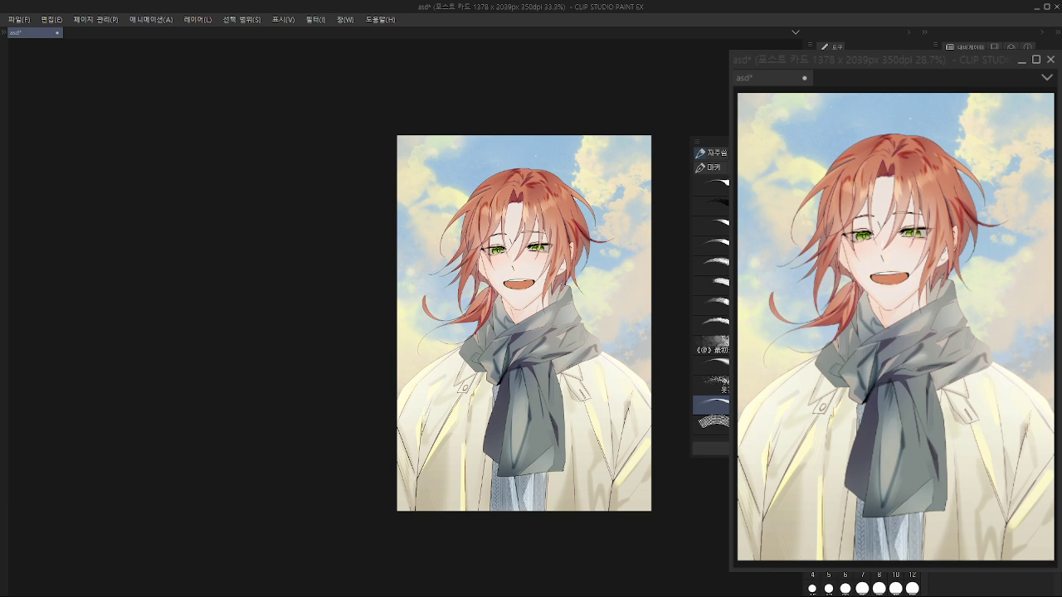
{"action": "key", "text": "ctrl+s"}
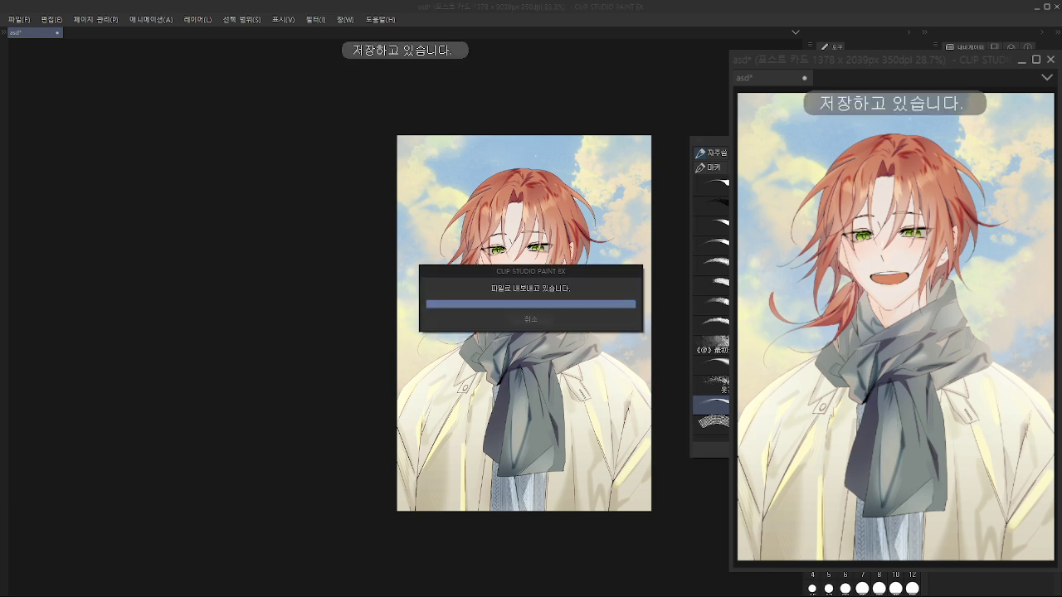
Step: Compare the artwork before and after the latest strokes by undoing and redoing them, and inspect the coat and the full composition
{"action": "scroll", "coordinate": [461, 477], "scroll_direction": "up", "scroll_amount": 2}
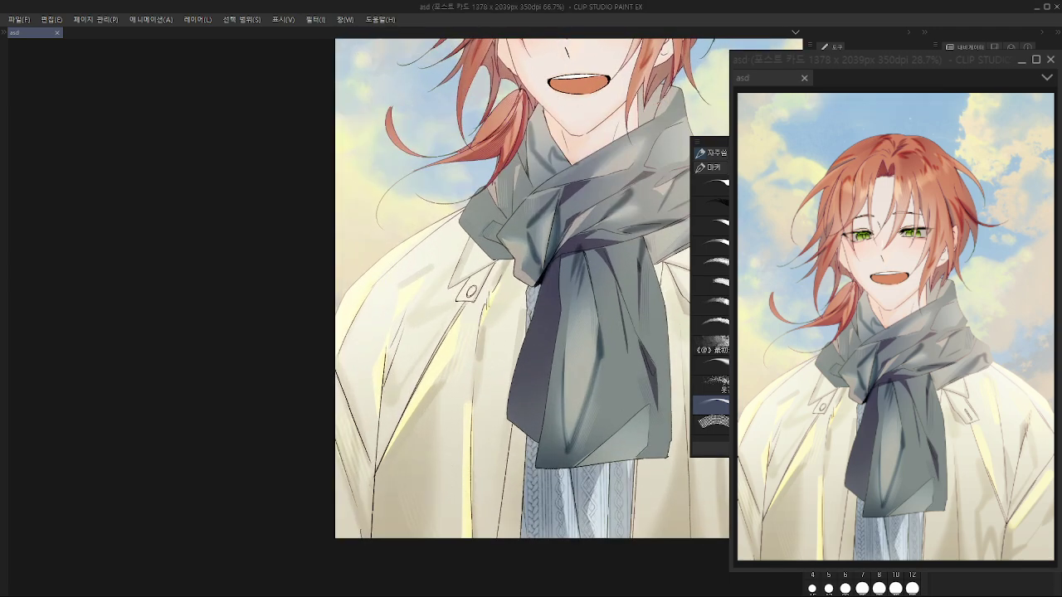
{"action": "key", "text": "ctrl+z"}
{"action": "key", "text": "ctrl+y"}
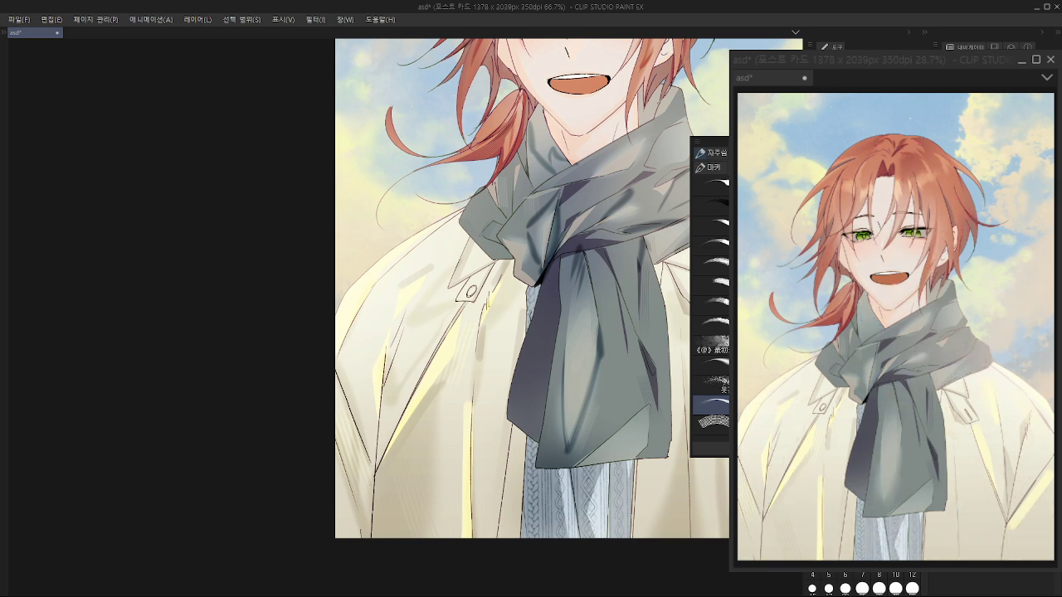
{"action": "key", "text": "ctrl+z"}
{"action": "key", "text": "ctrl+y"}
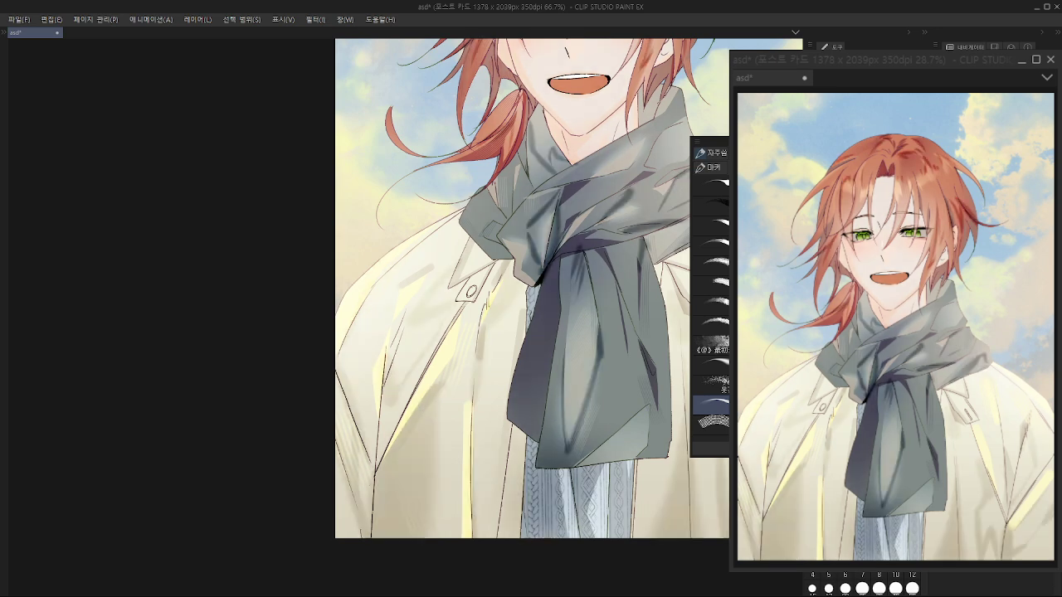
{"action": "key", "text": "ctrl+z"}
{"action": "key", "text": "ctrl+y"}
{"action": "scroll", "coordinate": [403, 360], "scroll_direction": "up", "scroll_amount": 2}
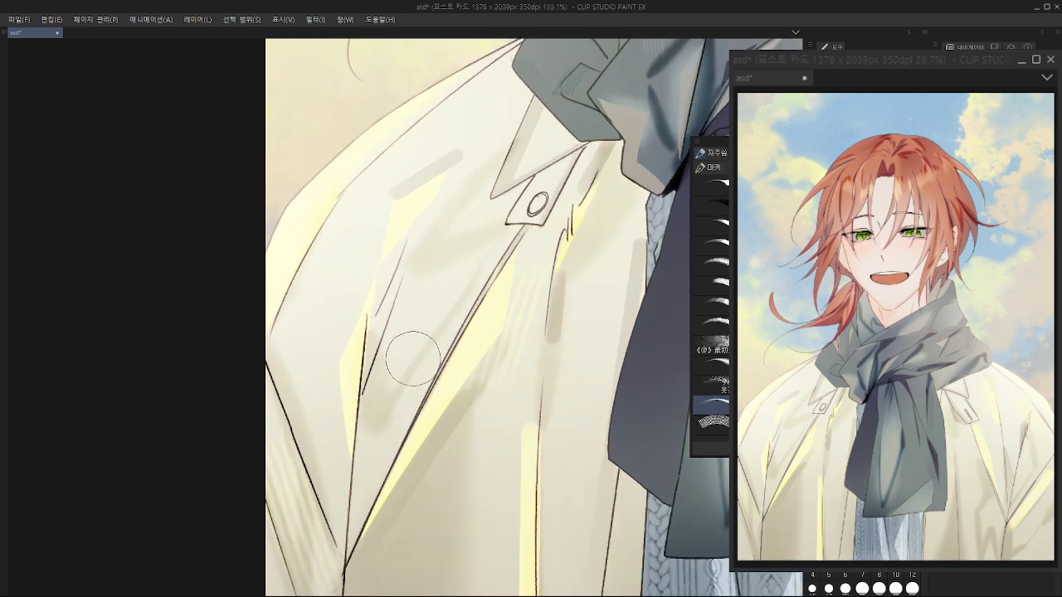
{"action": "scroll", "coordinate": [332, 387], "scroll_direction": "down", "scroll_amount": 4}
{"action": "scroll", "coordinate": [352, 448], "scroll_direction": "down", "scroll_amount": 4}
{"action": "scroll", "coordinate": [460, 292], "scroll_direction": "up", "scroll_amount": 4}
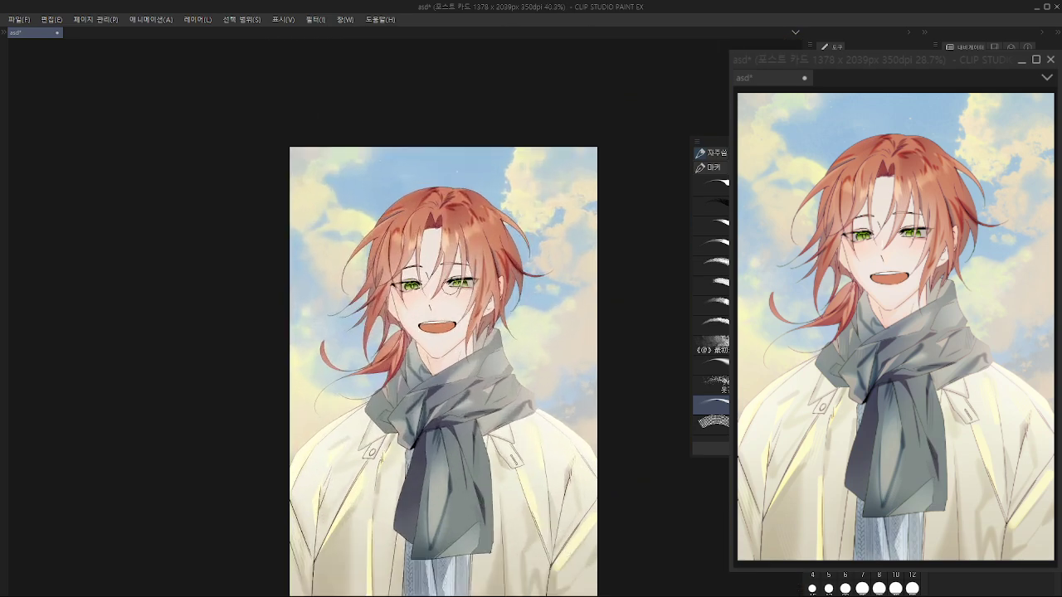
{"action": "scroll", "coordinate": [442, 230], "scroll_direction": "down", "scroll_amount": 3}
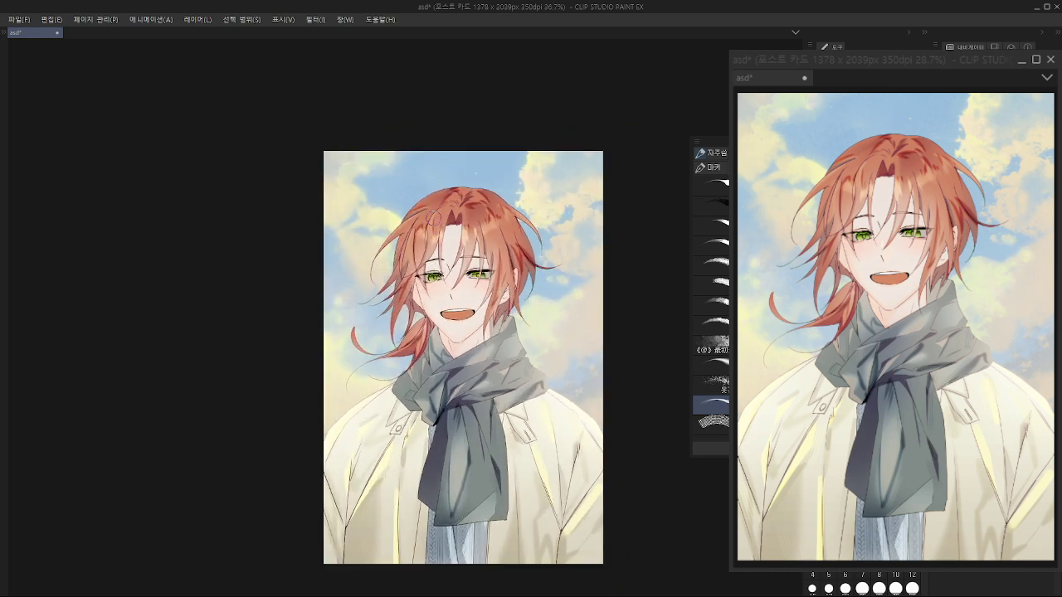
{"action": "scroll", "coordinate": [433, 218], "scroll_direction": "up", "scroll_amount": 1}
{"action": "scroll", "coordinate": [589, 332], "scroll_direction": "up", "scroll_amount": 1}
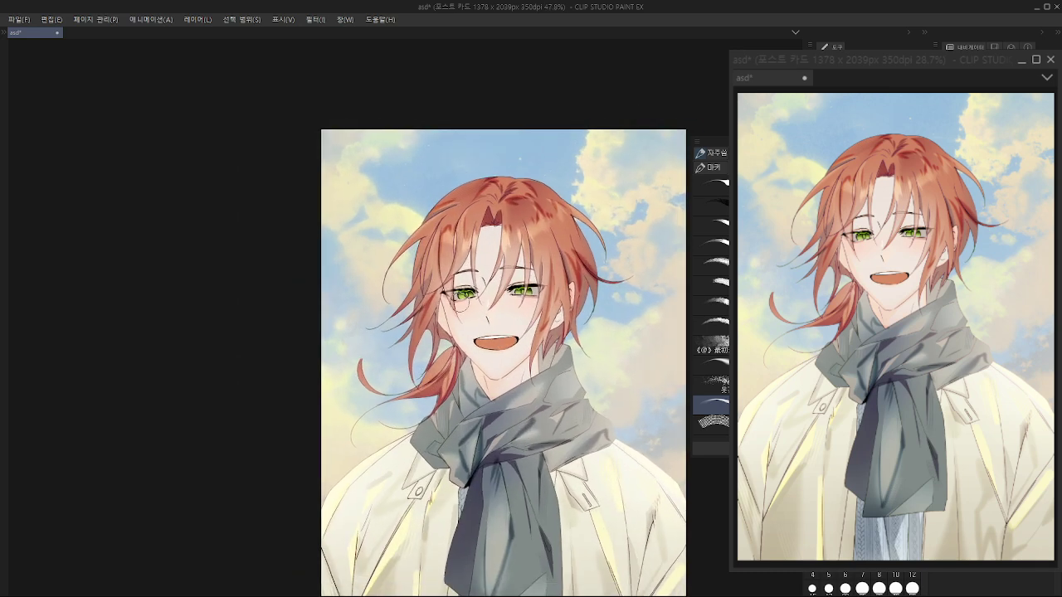
Step: Create a new layer, switch to the pen and try loose hair strands along the viewer's-left side, undoing the unwanted strokes
{"action": "key", "text": "ctrl+shift+n"}
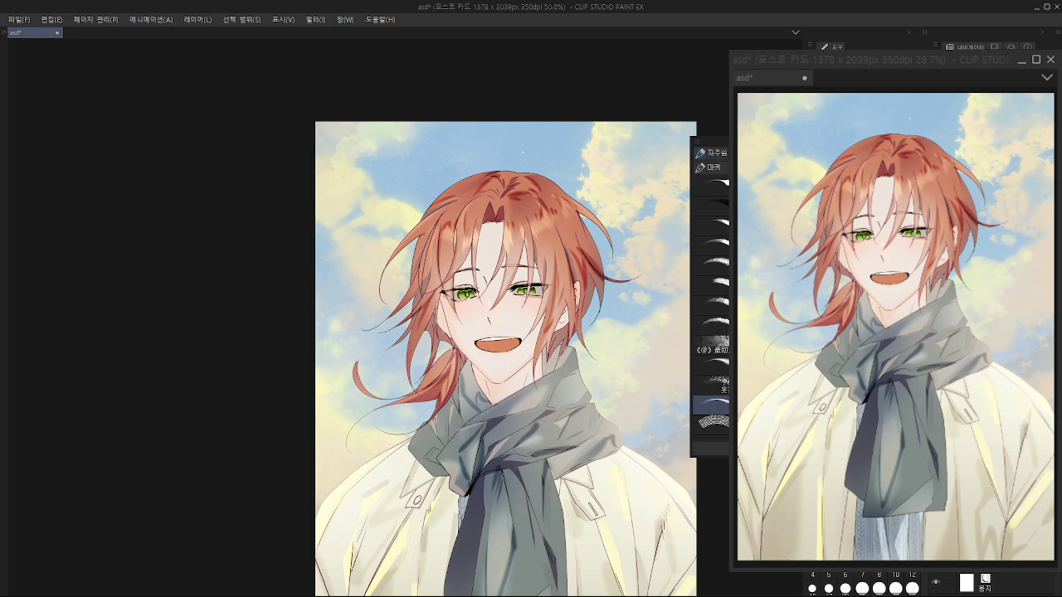
{"action": "scroll", "coordinate": [410, 317], "scroll_direction": "up", "scroll_amount": 1}
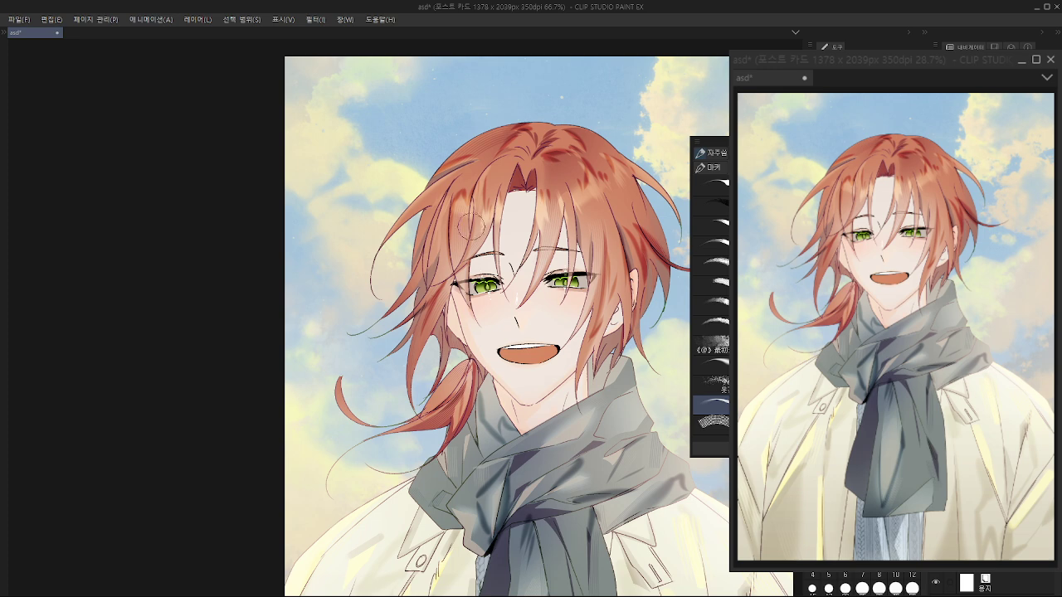
{"action": "key", "text": "p"}
{"action": "mouse_move", "coordinate": [460, 194]}
{"action": "left_mouse_down"}
{"action": "mouse_move", "coordinate": [423, 217]}
{"action": "mouse_move", "coordinate": [415, 264]}
{"action": "mouse_move", "coordinate": [481, 160]}
{"action": "mouse_move", "coordinate": [392, 315]}
{"action": "mouse_move", "coordinate": [457, 178]}
{"action": "mouse_move", "coordinate": [423, 264]}
{"action": "left_mouse_up"}
{"action": "key", "text": "ctrl+z"}
{"action": "key", "text": "ctrl+z"}
{"action": "key", "text": "ctrl+z"}
{"action": "left_click_drag", "start_coordinate": [458, 180], "coordinate": [425, 300]}
{"action": "key", "text": "ctrl+z"}
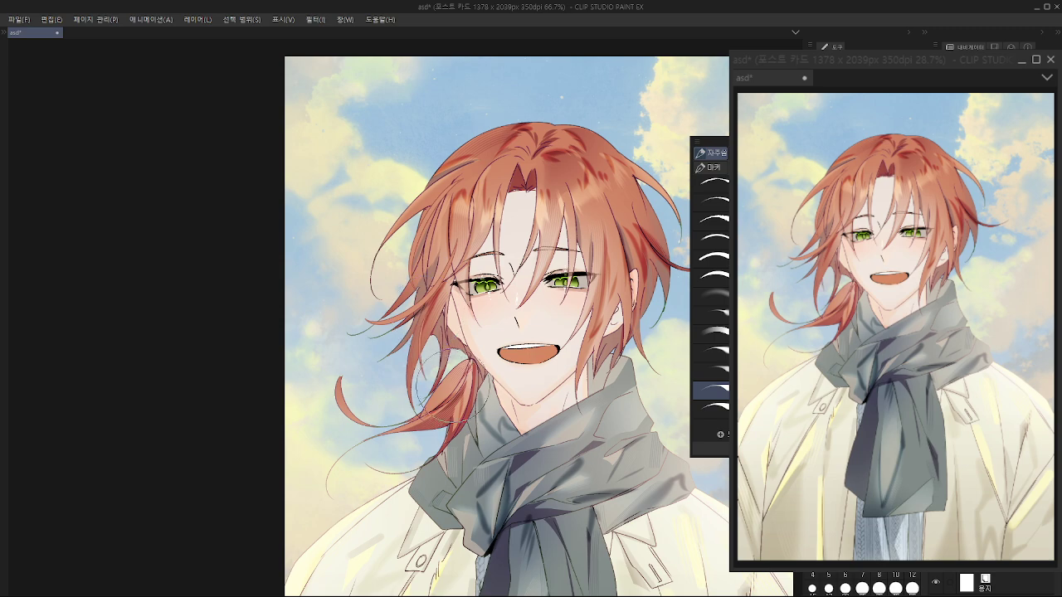
{"action": "key", "text": "ctrl+z"}
Step: Draw a loose curved strand sweeping outward from the ponytail, undoing the strokes that miss the intended curve
{"action": "mouse_move", "coordinate": [435, 400]}
{"action": "left_mouse_down"}
{"action": "mouse_move", "coordinate": [356, 491]}
{"action": "mouse_move", "coordinate": [334, 451]}
{"action": "left_mouse_up"}
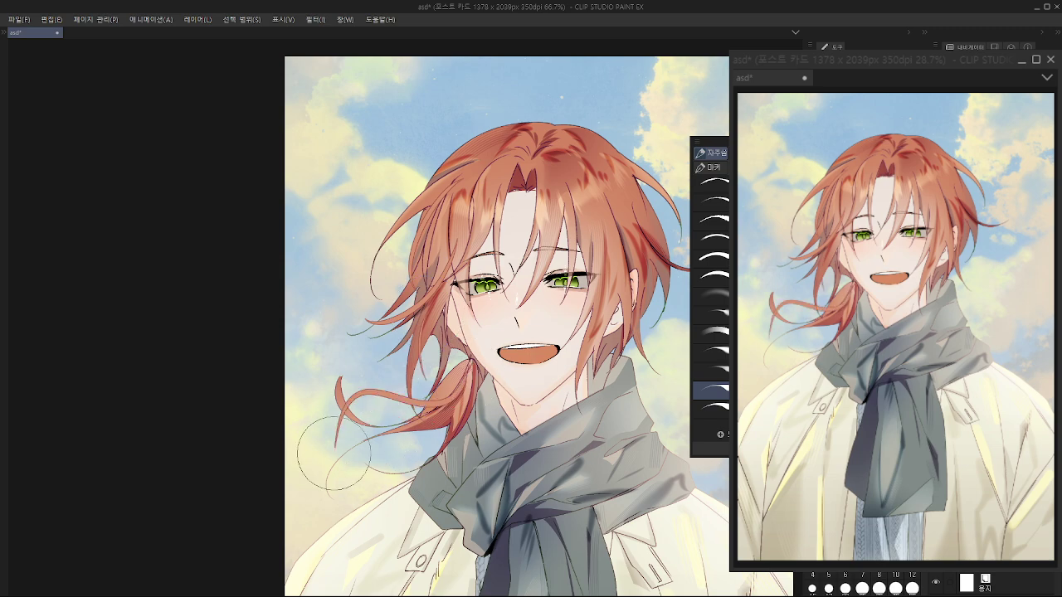
{"action": "key", "text": "ctrl+z"}
{"action": "mouse_move", "coordinate": [466, 376]}
{"action": "left_mouse_down"}
{"action": "mouse_move", "coordinate": [414, 392]}
{"action": "mouse_move", "coordinate": [338, 442]}
{"action": "left_mouse_up"}
{"action": "key", "text": "ctrl+z"}
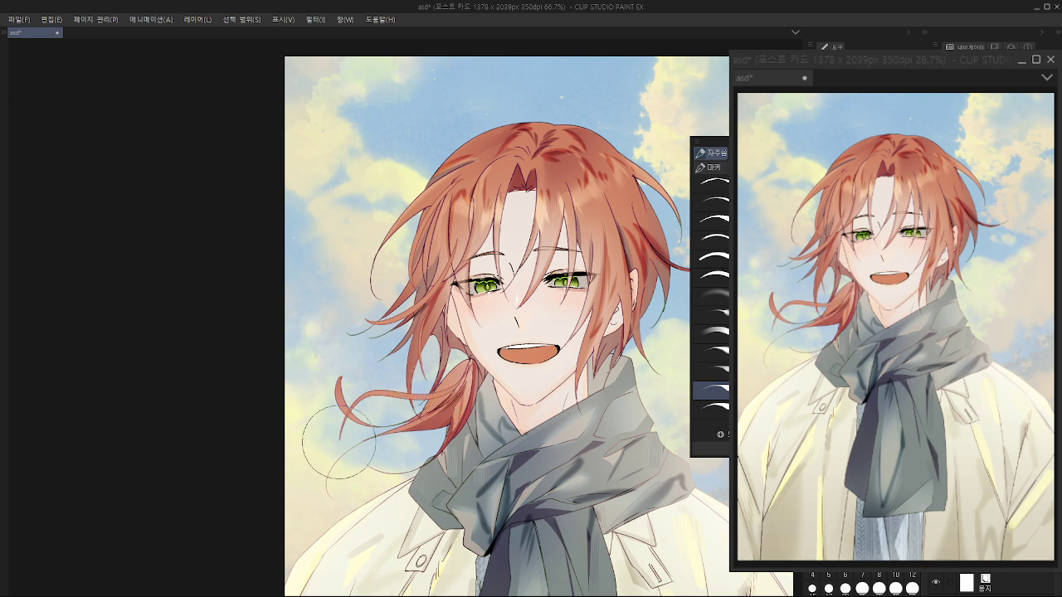
{"action": "left_click_drag", "start_coordinate": [447, 413], "coordinate": [363, 437]}
{"action": "key", "text": "ctrl+z"}
Step: Draw thin loose strands over the viewer's-right side of the face and ear, undoing and redrawing until the curve fits
{"action": "left_click_drag", "start_coordinate": [554, 211], "coordinate": [504, 217]}
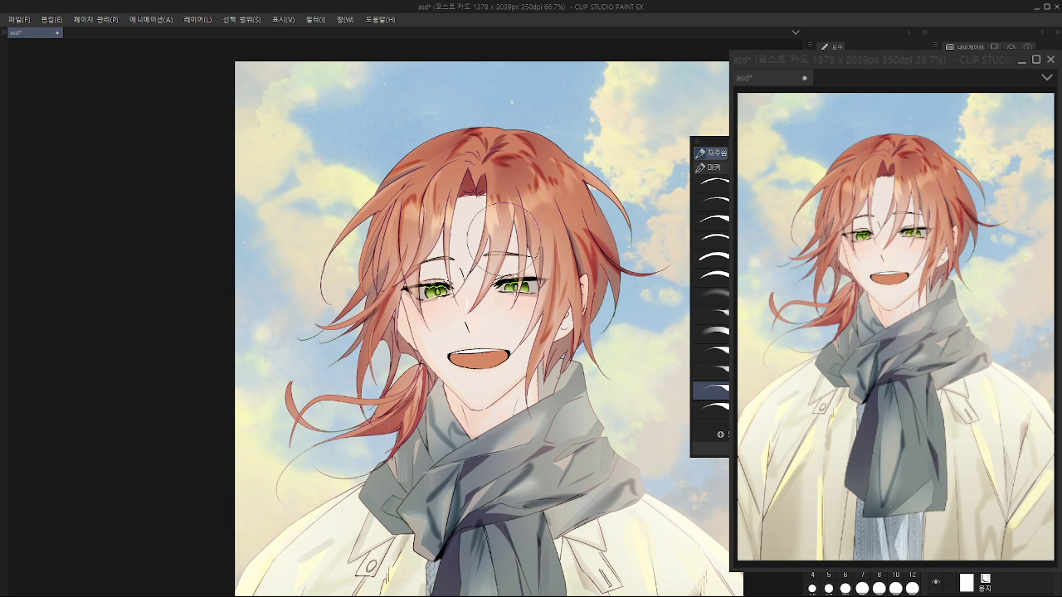
{"action": "left_click_drag", "start_coordinate": [551, 248], "coordinate": [490, 344]}
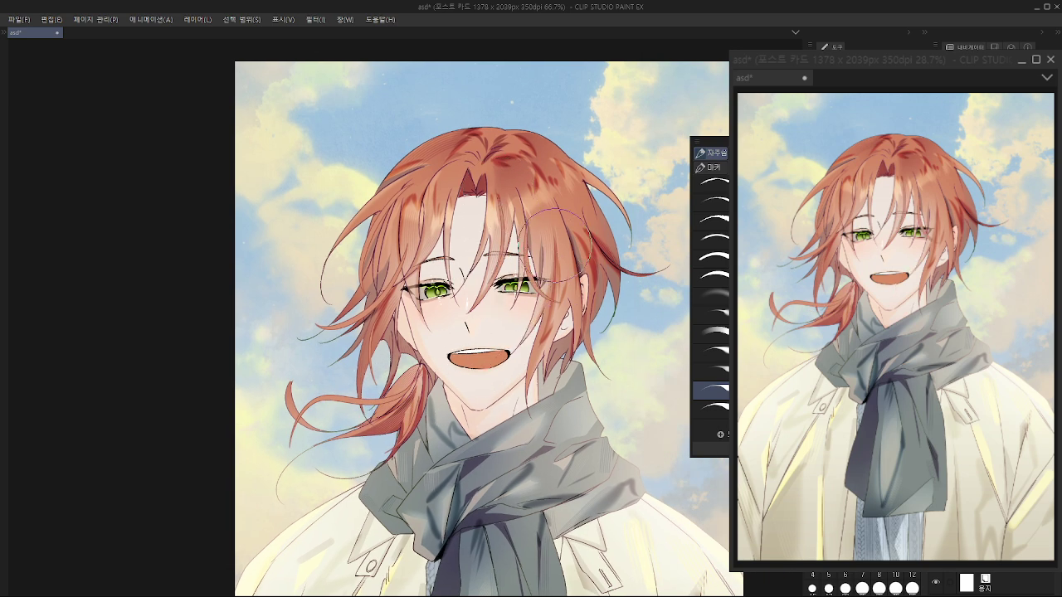
{"action": "key", "text": "ctrl+z"}
{"action": "mouse_move", "coordinate": [551, 218]}
{"action": "left_mouse_down"}
{"action": "mouse_move", "coordinate": [529, 252]}
{"action": "mouse_move", "coordinate": [497, 376]}
{"action": "left_mouse_up"}
{"action": "key", "text": "ctrl+z"}
{"action": "left_click_drag", "start_coordinate": [560, 258], "coordinate": [519, 405]}
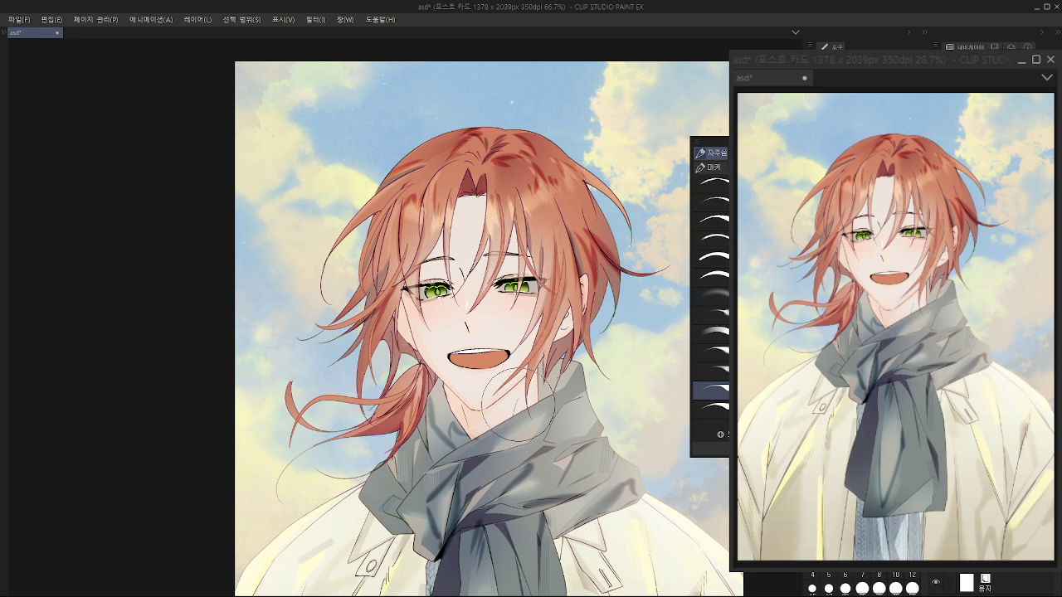
{"action": "key", "text": "ctrl+z"}
{"action": "left_click_drag", "start_coordinate": [559, 267], "coordinate": [534, 404]}
{"action": "key", "text": "ctrl+z"}
{"action": "mouse_move", "coordinate": [557, 226]}
{"action": "left_mouse_down"}
{"action": "mouse_move", "coordinate": [500, 374]}
{"action": "mouse_move", "coordinate": [564, 267]}
{"action": "mouse_move", "coordinate": [507, 375]}
{"action": "mouse_move", "coordinate": [541, 358]}
{"action": "mouse_move", "coordinate": [557, 276]}
{"action": "mouse_move", "coordinate": [532, 319]}
{"action": "mouse_move", "coordinate": [557, 261]}
{"action": "mouse_move", "coordinate": [491, 294]}
{"action": "mouse_move", "coordinate": [553, 292]}
{"action": "mouse_move", "coordinate": [541, 279]}
{"action": "mouse_move", "coordinate": [549, 374]}
{"action": "left_mouse_up"}
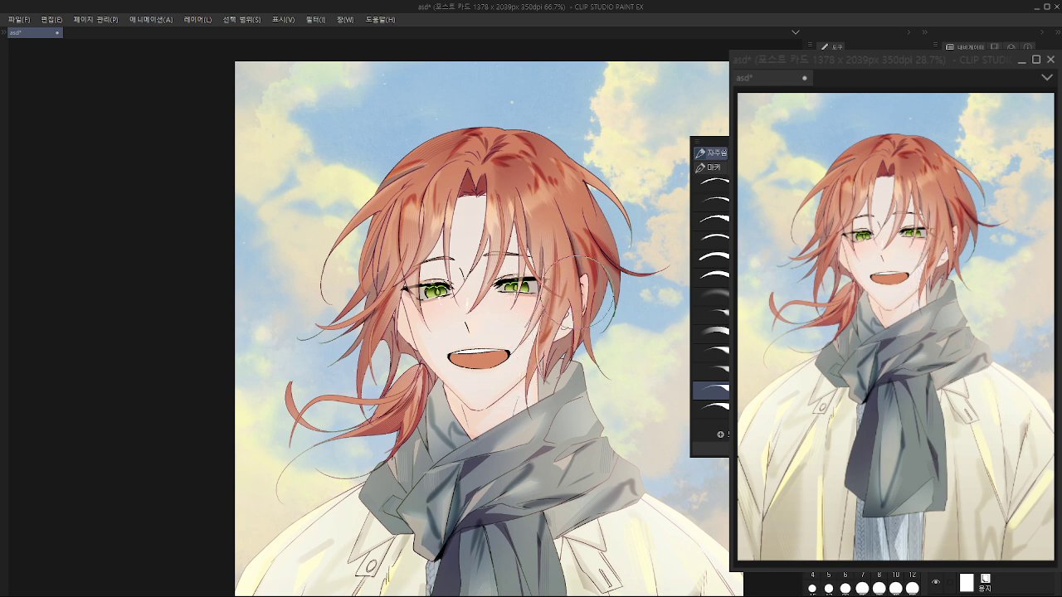
{"action": "mouse_move", "coordinate": [572, 281]}
{"action": "left_mouse_down"}
{"action": "mouse_move", "coordinate": [580, 323]}
{"action": "mouse_move", "coordinate": [560, 245]}
{"action": "mouse_move", "coordinate": [543, 309]}
{"action": "mouse_move", "coordinate": [548, 373]}
{"action": "left_mouse_up"}
Step: Draw strands on the outer locks at the viewer's-right side of the hair, undoing the last stroke
{"action": "left_click_drag", "start_coordinate": [607, 218], "coordinate": [611, 320]}
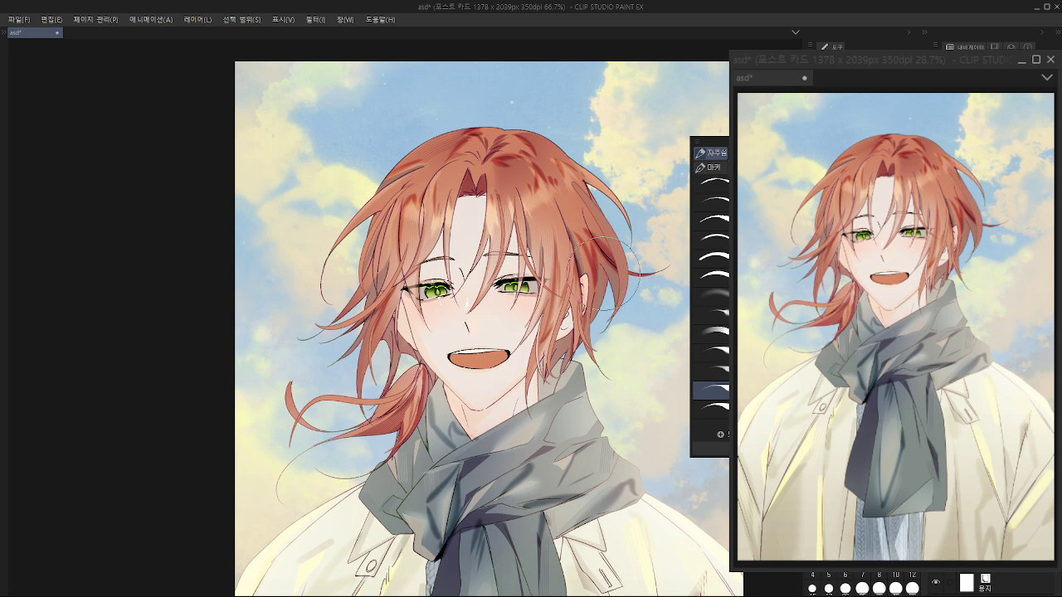
{"action": "mouse_move", "coordinate": [604, 266]}
{"action": "left_mouse_down"}
{"action": "mouse_move", "coordinate": [616, 324]}
{"action": "mouse_move", "coordinate": [574, 370]}
{"action": "mouse_move", "coordinate": [637, 363]}
{"action": "left_mouse_up"}
{"action": "key", "text": "ctrl+z"}
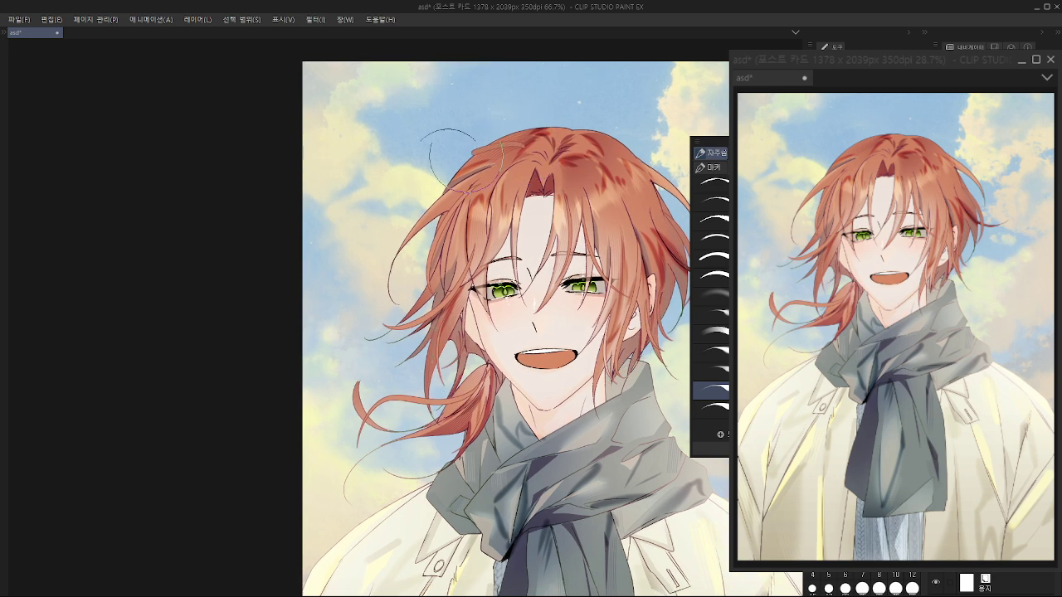
Step: Draw a curved flyaway strand arching above the crown, undoing the long strands that sweep out toward the viewer's left
{"action": "left_click_drag", "start_coordinate": [466, 156], "coordinate": [433, 224]}
{"action": "key", "text": "ctrl+z"}
{"action": "left_click_drag", "start_coordinate": [565, 131], "coordinate": [435, 221]}
{"action": "key", "text": "ctrl+z"}
{"action": "mouse_move", "coordinate": [573, 131]}
{"action": "left_mouse_down"}
{"action": "mouse_move", "coordinate": [490, 163]}
{"action": "mouse_move", "coordinate": [539, 137]}
{"action": "mouse_move", "coordinate": [378, 170]}
{"action": "left_mouse_up"}
{"action": "key", "text": "ctrl+z"}
{"action": "left_click_drag", "start_coordinate": [512, 143], "coordinate": [350, 197]}
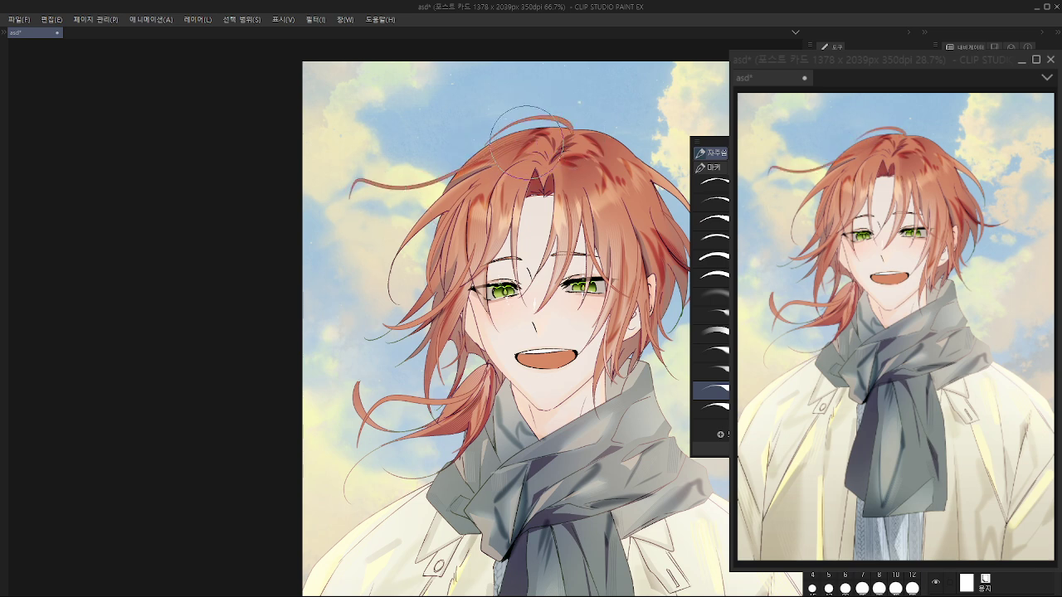
{"action": "key", "text": "ctrl+z"}
Step: Draw a curled flyaway strand at the viewer's-left side of the head and a short one on top of the crown
{"action": "left_click_drag", "start_coordinate": [481, 174], "coordinate": [399, 141]}
{"action": "mouse_move", "coordinate": [518, 168]}
{"action": "left_mouse_down"}
{"action": "mouse_move", "coordinate": [376, 281]}
{"action": "mouse_move", "coordinate": [399, 312]}
{"action": "left_mouse_up"}
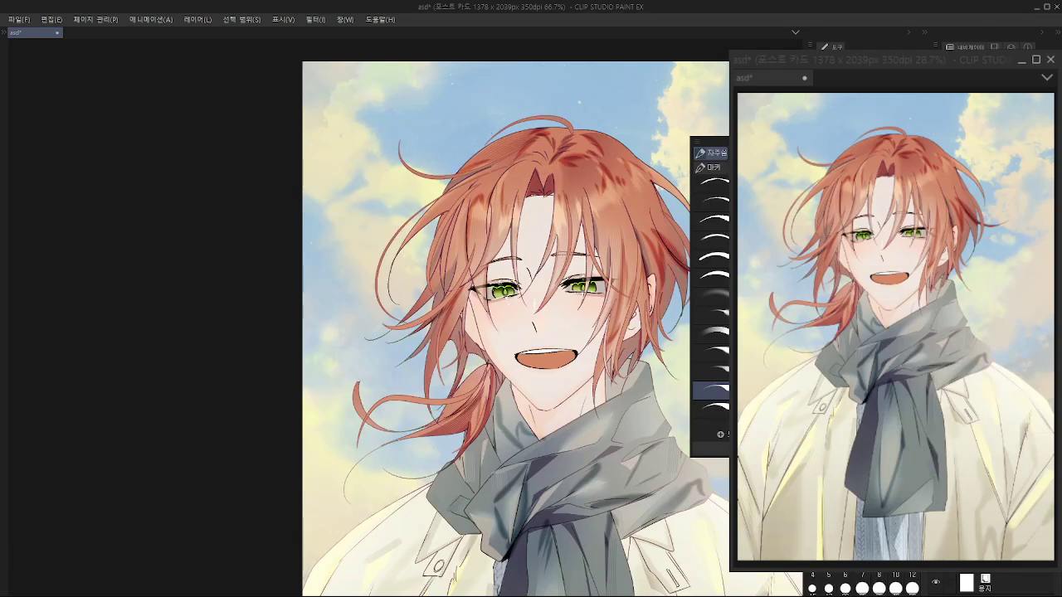
{"action": "left_click_drag", "start_coordinate": [514, 273], "coordinate": [468, 276]}
{"action": "key", "text": "ctrl+z"}
{"action": "key", "text": "ctrl+z"}
{"action": "mouse_move", "coordinate": [586, 154]}
{"action": "left_mouse_down"}
{"action": "mouse_move", "coordinate": [528, 130]}
{"action": "mouse_move", "coordinate": [509, 104]}
{"action": "left_mouse_up"}
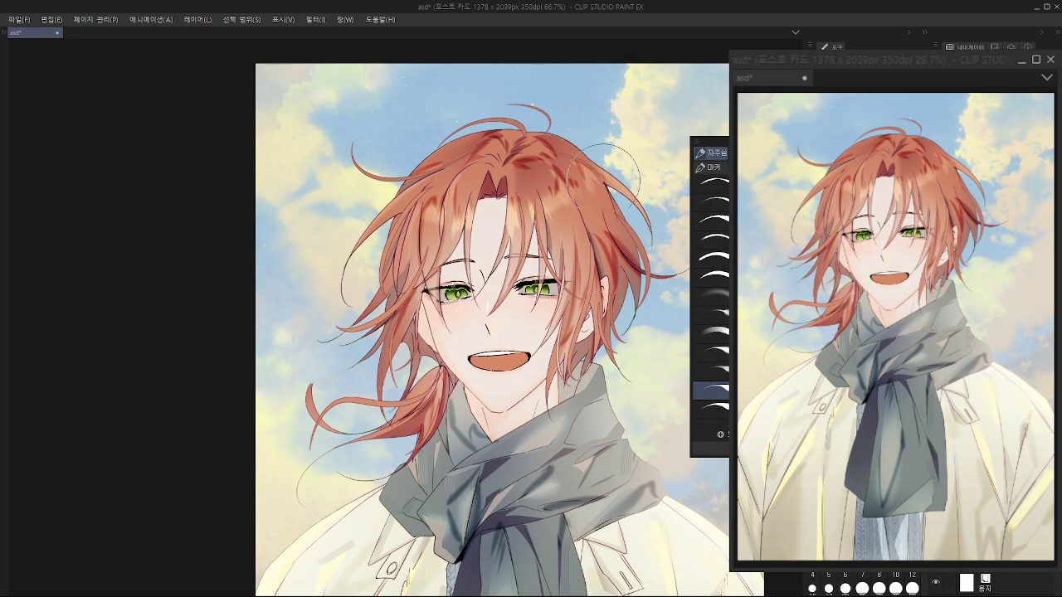
Step: Save the illustration with the added flyaway strands
{"action": "scroll", "coordinate": [653, 209], "scroll_direction": "down", "scroll_amount": 1}
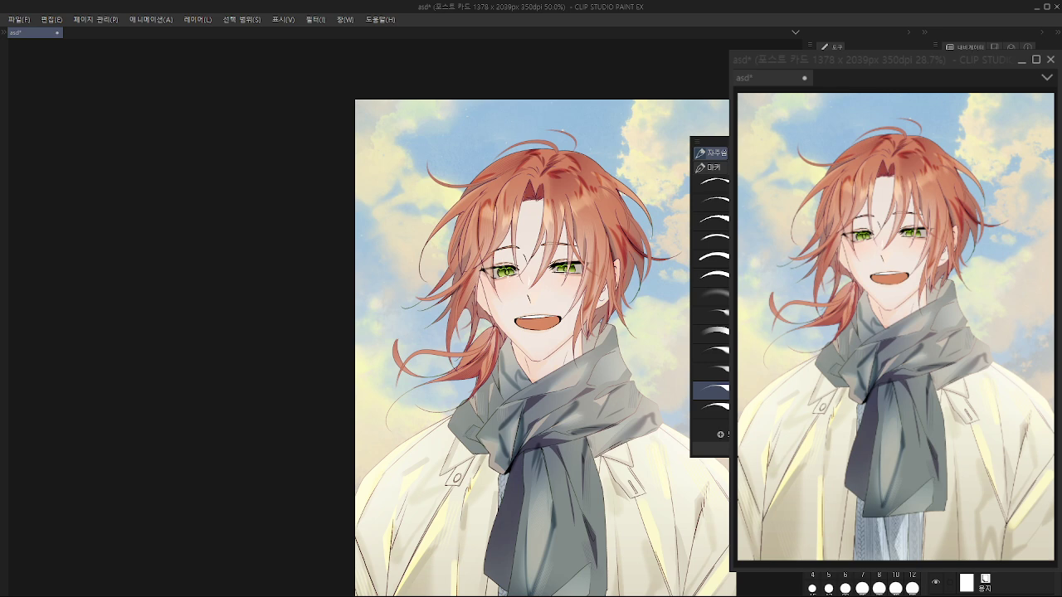
{"action": "key", "text": "ctrl+s"}
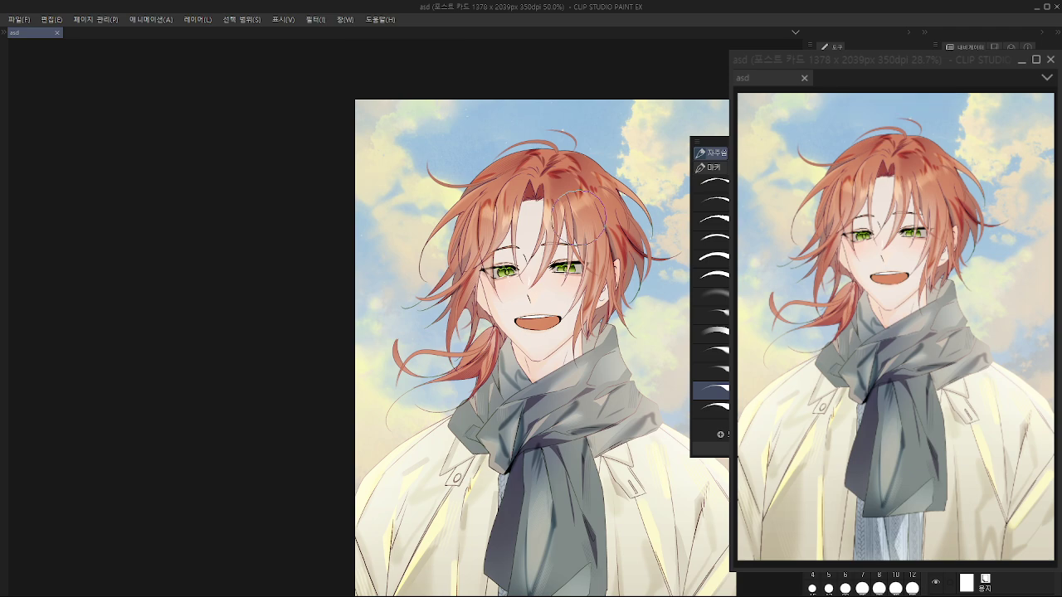
Step: Examine the finished illustration as a whole at different magnifications
{"action": "scroll", "coordinate": [427, 194], "scroll_direction": "down", "scroll_amount": 6}
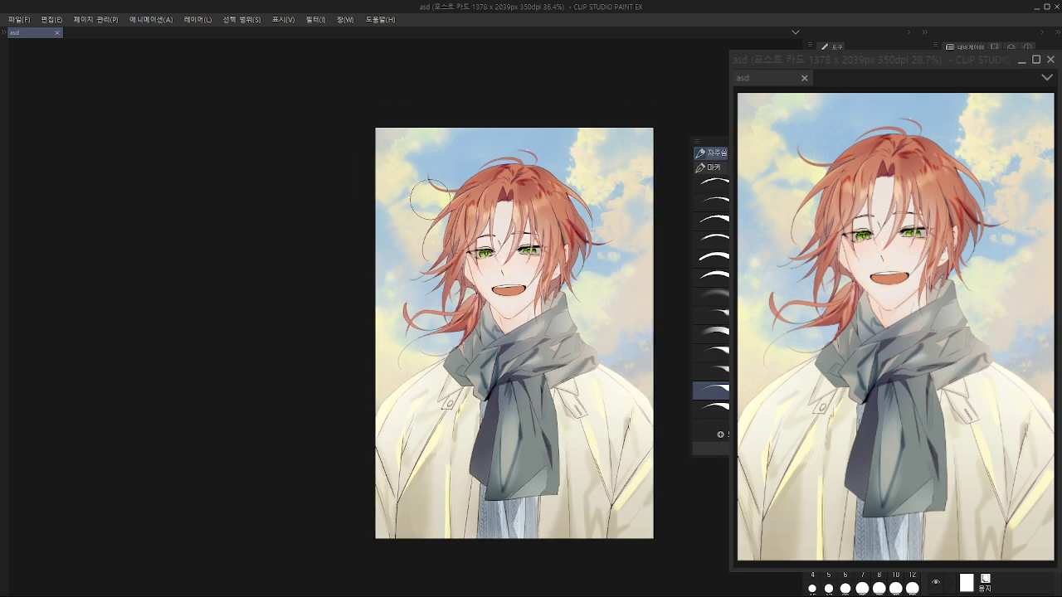
{"action": "scroll", "coordinate": [521, 242], "scroll_direction": "up", "scroll_amount": 2}
{"action": "scroll", "coordinate": [523, 241], "scroll_direction": "up", "scroll_amount": 1}
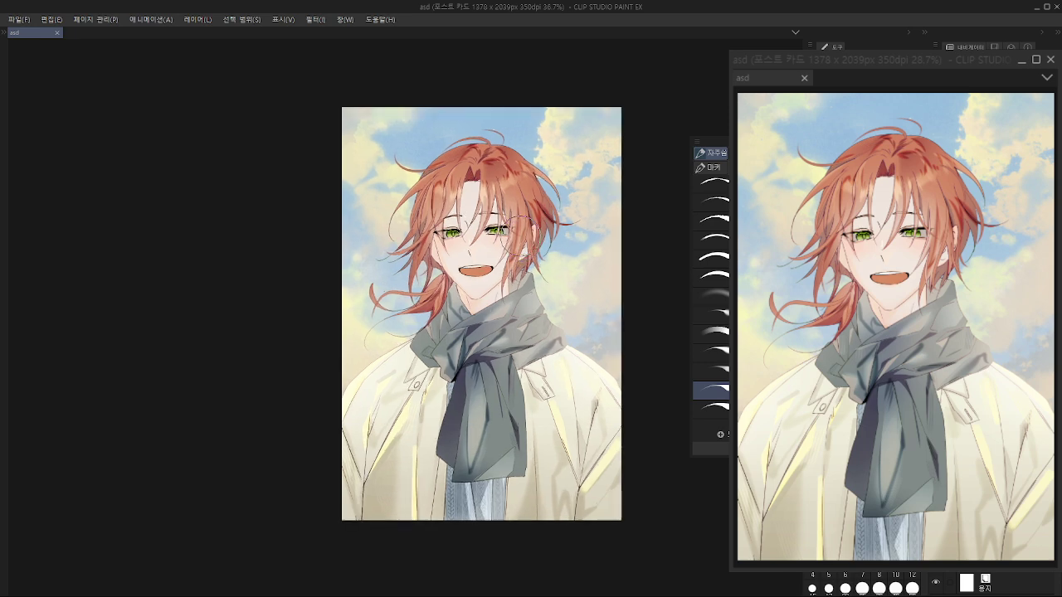
{"action": "scroll", "coordinate": [520, 215], "scroll_direction": "down", "scroll_amount": 1}
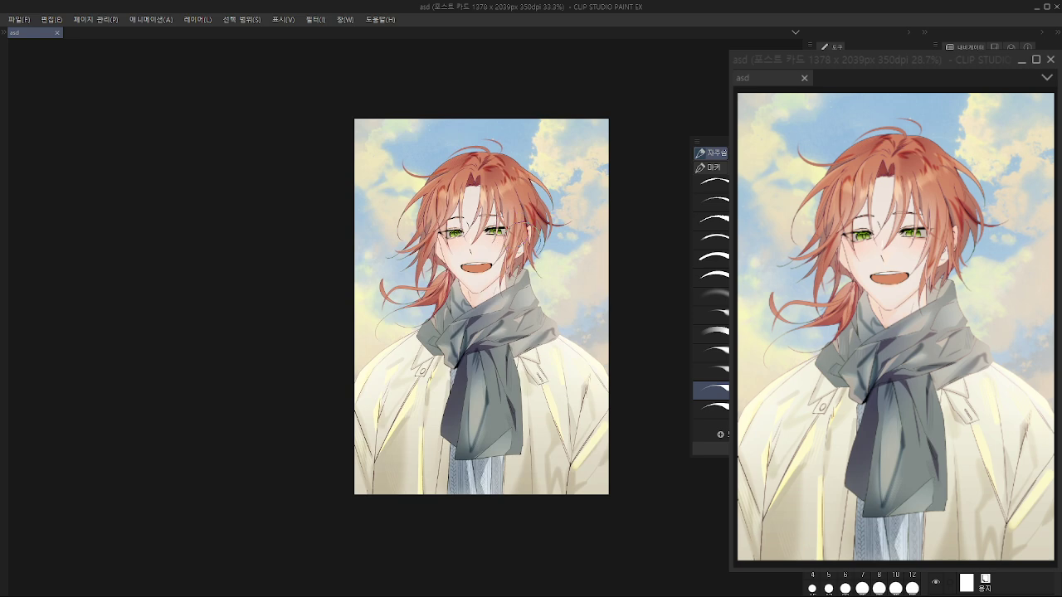
{"action": "scroll", "coordinate": [527, 216], "scroll_direction": "up", "scroll_amount": 2}
{"action": "scroll", "coordinate": [531, 216], "scroll_direction": "down", "scroll_amount": 3}
{"action": "scroll", "coordinate": [538, 215], "scroll_direction": "up", "scroll_amount": 1}
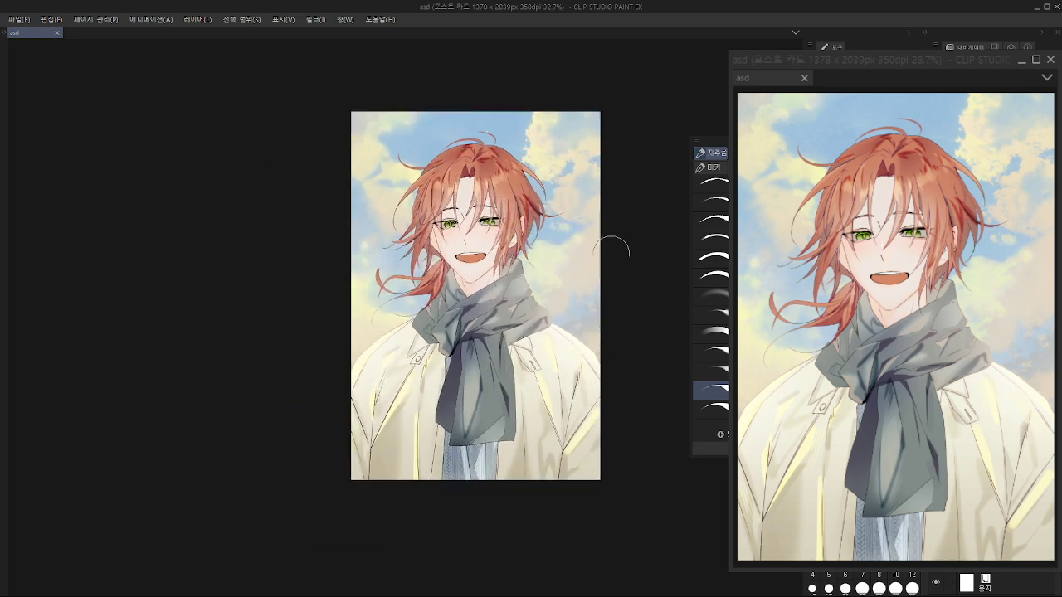
{"action": "scroll", "coordinate": [711, 373], "scroll_direction": "up", "scroll_amount": 1}
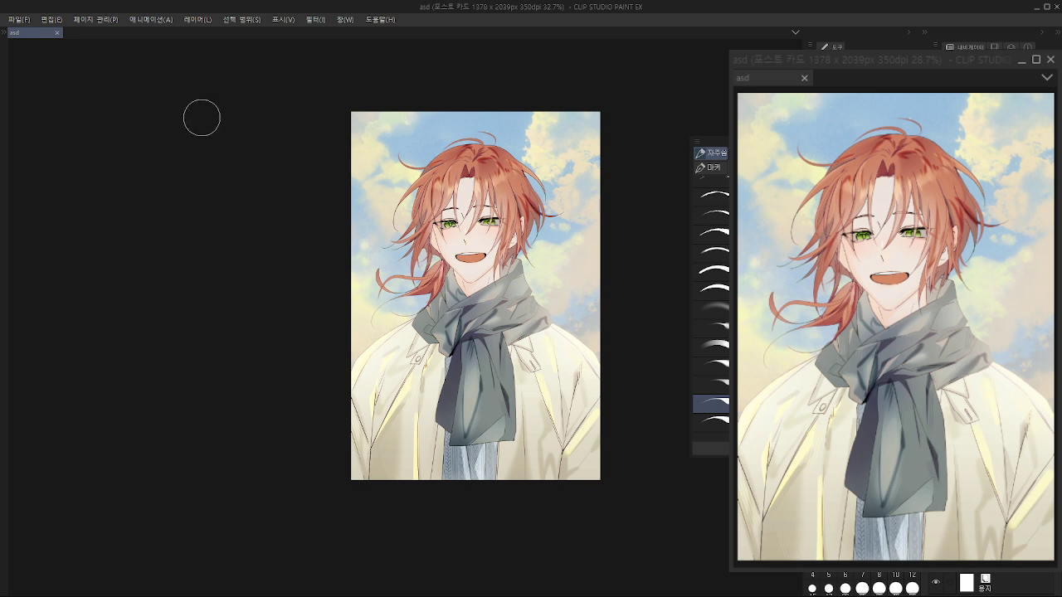
Step: Add a gradient map correction layer over the illustration to shift its overall colours
{"action": "left_click", "coordinate": [197, 19]}
{"action": "mouse_move", "coordinate": [249, 59]}
{"action": "left_click", "coordinate": [394, 168]}
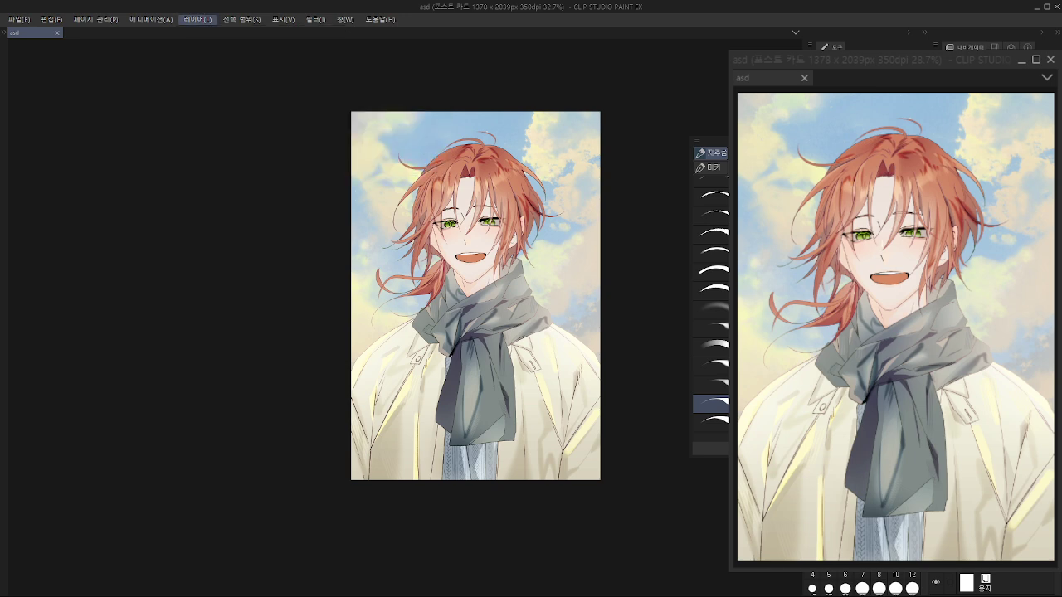
{"action": "key", "text": "Return"}
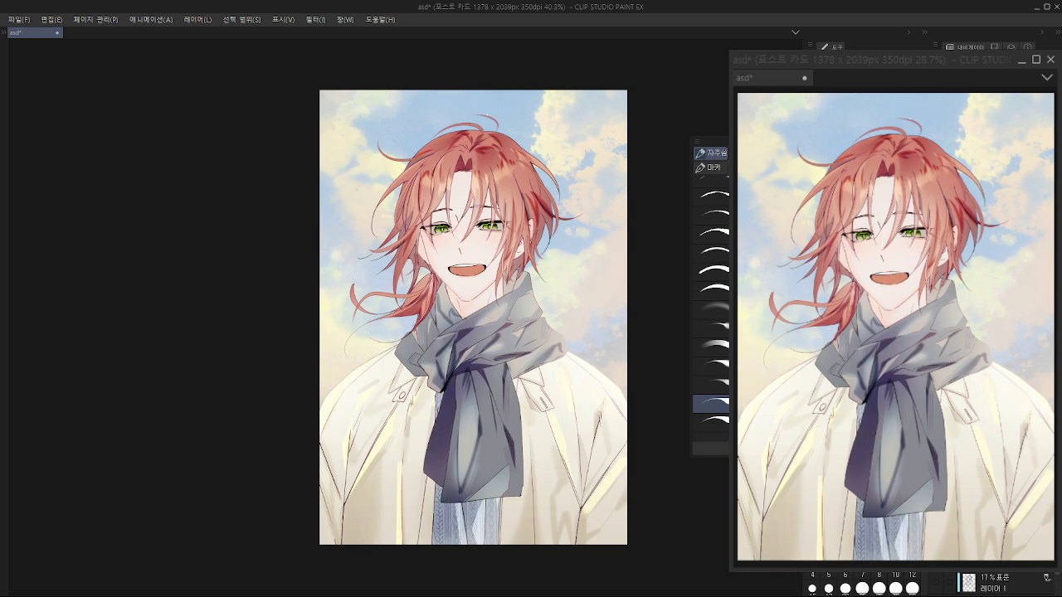
Step: Add a tone curve correction layer and adjust the midtones and highlights of its curve
{"action": "left_click", "coordinate": [282, 19]}
{"action": "mouse_move", "coordinate": [197, 20]}
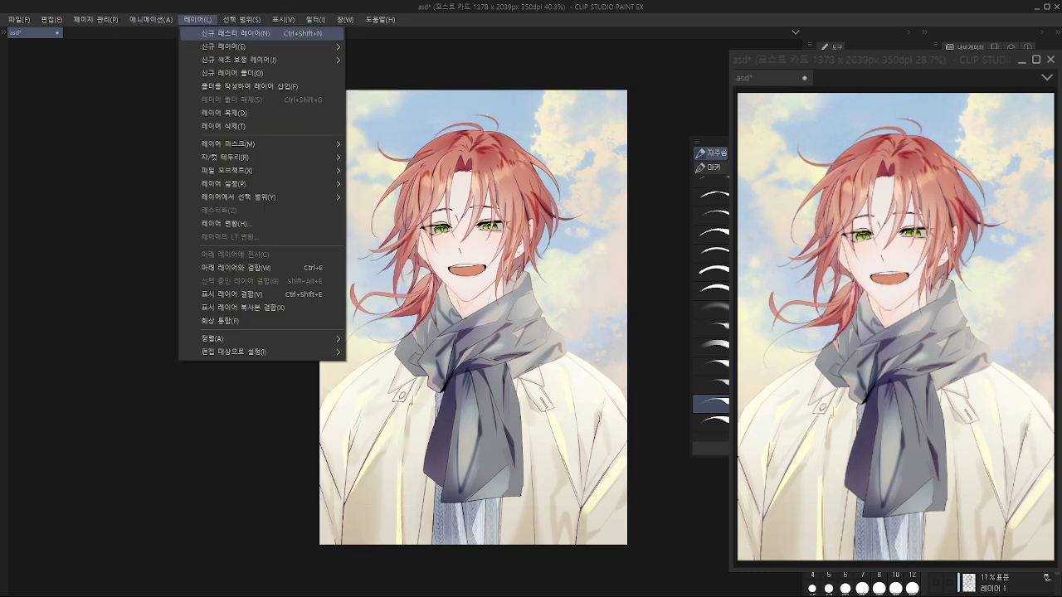
{"action": "mouse_move", "coordinate": [240, 60]}
{"action": "left_click", "coordinate": [403, 130]}
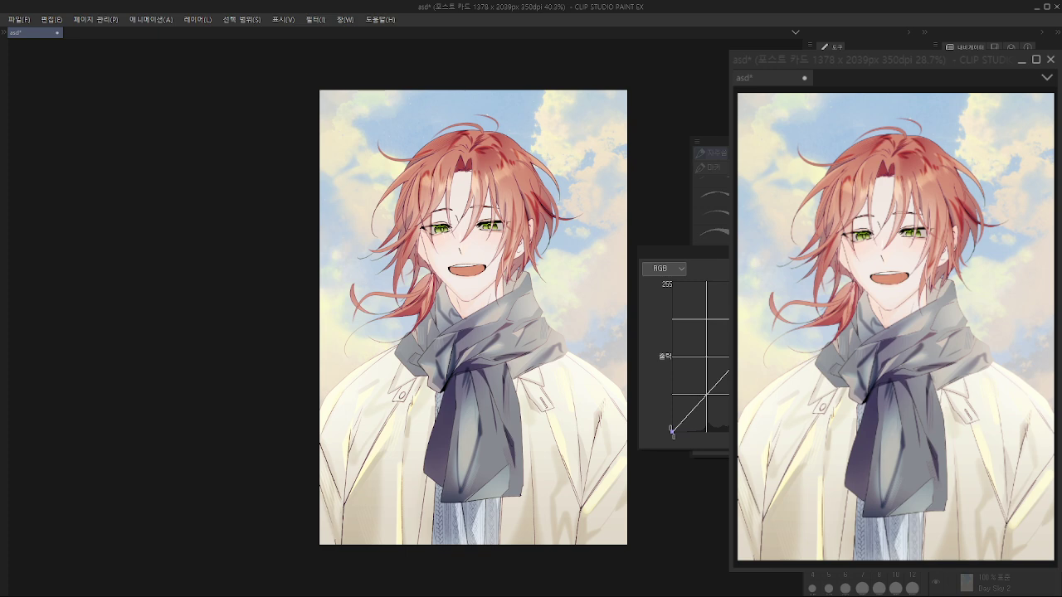
{"action": "mouse_move", "coordinate": [741, 355]}
{"action": "left_mouse_down"}
{"action": "mouse_move", "coordinate": [746, 365]}
{"action": "mouse_move", "coordinate": [740, 339]}
{"action": "mouse_move", "coordinate": [745, 362]}
{"action": "left_mouse_up"}
{"action": "mouse_move", "coordinate": [781, 323]}
{"action": "left_mouse_down"}
{"action": "mouse_move", "coordinate": [747, 368]}
{"action": "mouse_move", "coordinate": [744, 355]}
{"action": "mouse_move", "coordinate": [780, 314]}
{"action": "left_mouse_up"}
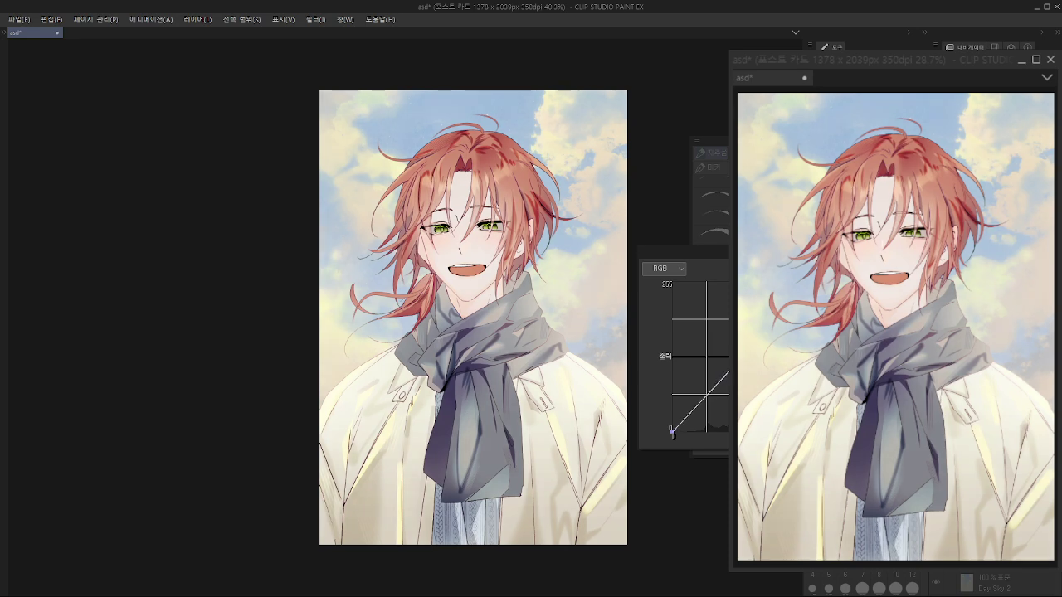
{"action": "left_click_drag", "start_coordinate": [779, 314], "coordinate": [778, 313]}
{"action": "left_click_drag", "start_coordinate": [820, 286], "coordinate": [820, 285]}
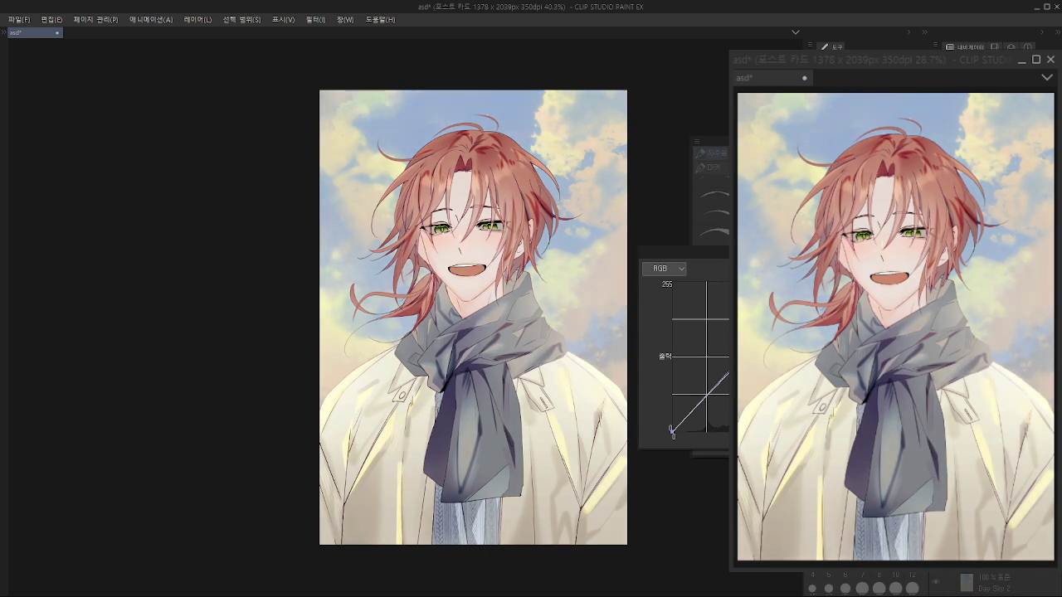
Step: Refine the tone curve with further points in the shadows and midtones, and apply the correction
{"action": "left_click_drag", "start_coordinate": [778, 312], "coordinate": [778, 315]}
{"action": "mouse_move", "coordinate": [714, 387]}
{"action": "left_mouse_down"}
{"action": "mouse_move", "coordinate": [710, 349]}
{"action": "mouse_move", "coordinate": [720, 384]}
{"action": "left_mouse_up"}
{"action": "mouse_move", "coordinate": [754, 352]}
{"action": "left_mouse_down"}
{"action": "mouse_move", "coordinate": [746, 328]}
{"action": "mouse_move", "coordinate": [758, 373]}
{"action": "mouse_move", "coordinate": [752, 342]}
{"action": "mouse_move", "coordinate": [754, 352]}
{"action": "left_mouse_up"}
{"action": "left_click_drag", "start_coordinate": [689, 414], "coordinate": [691, 408]}
{"action": "key", "text": "Return"}
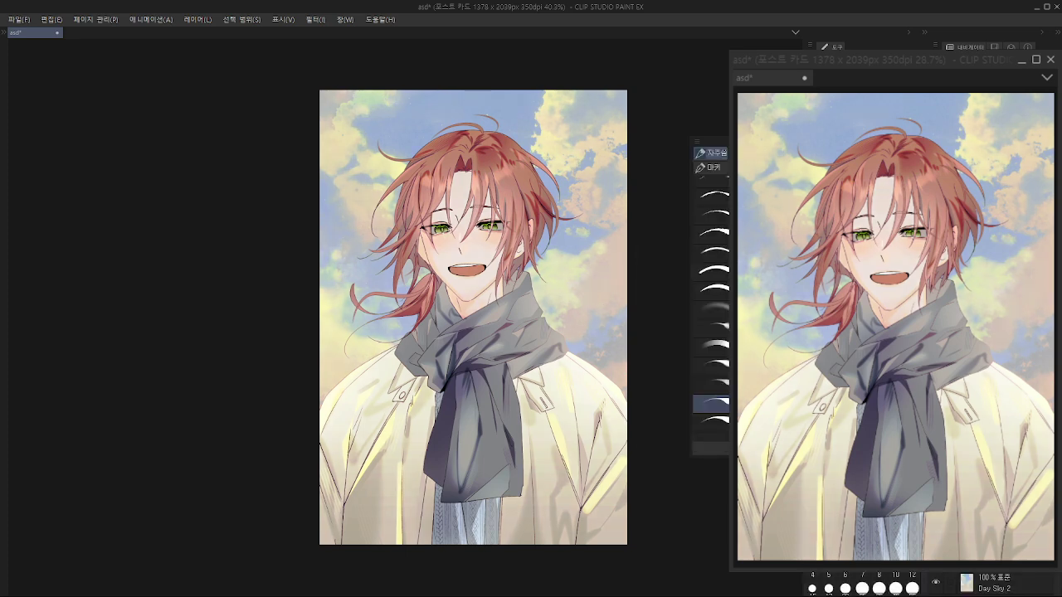
Step: Compare the illustration with and without the latest colour correction at different magnifications
{"action": "key", "text": "ctrl+y"}
{"action": "key", "text": "ctrl+z"}
{"action": "key", "text": "ctrl+y"}
{"action": "scroll", "coordinate": [500, 242], "scroll_direction": "down", "scroll_amount": 1}
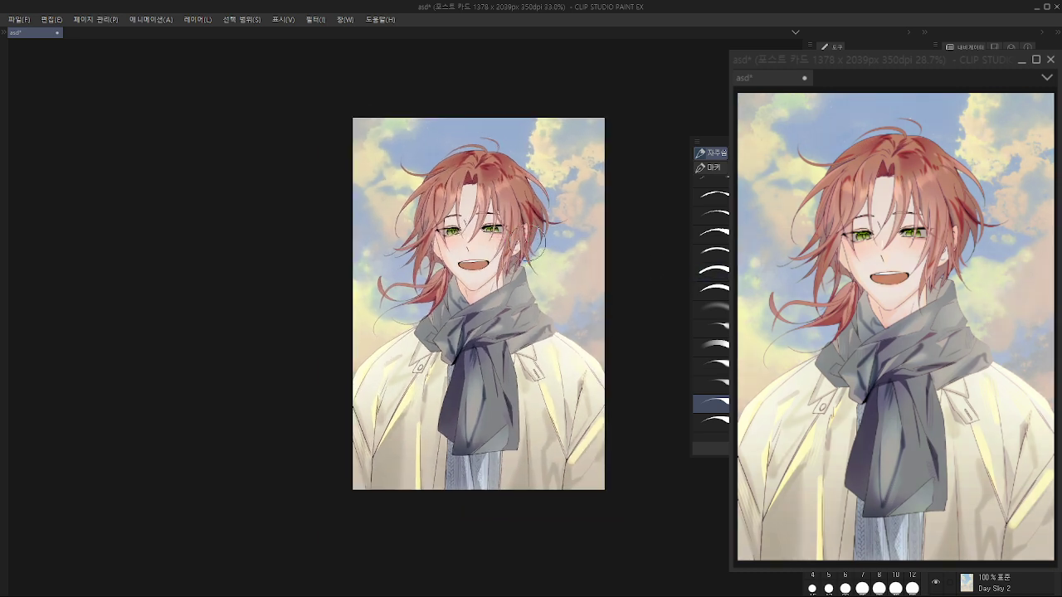
{"action": "scroll", "coordinate": [433, 243], "scroll_direction": "up", "scroll_amount": 1}
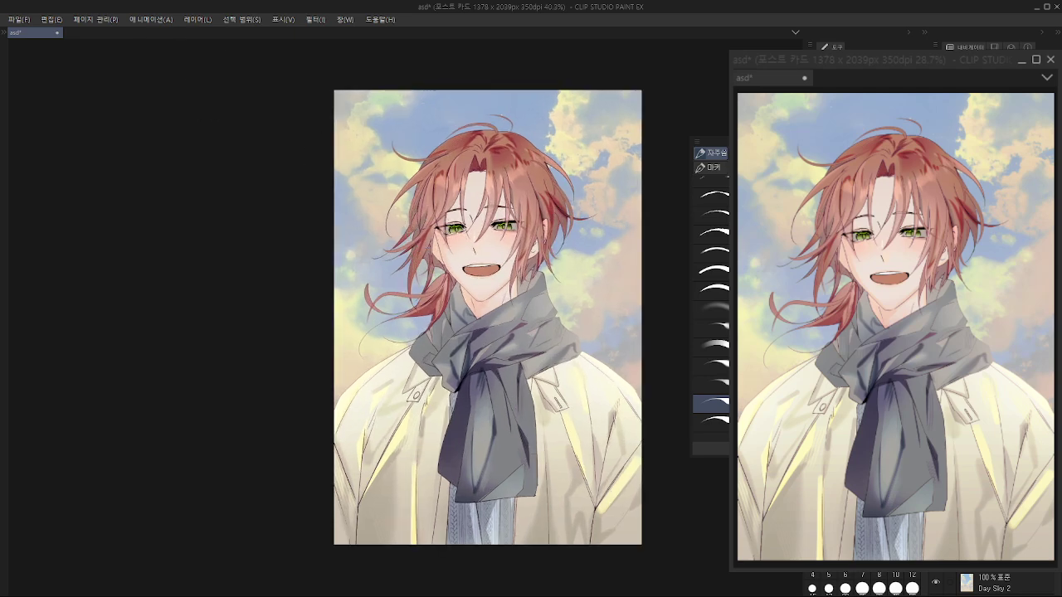
Step: Try a glow effect by merging a copy of the visible layers, applying a 10.52 Gaussian blur and changing its blending mode
{"action": "left_click", "coordinate": [197, 19]}
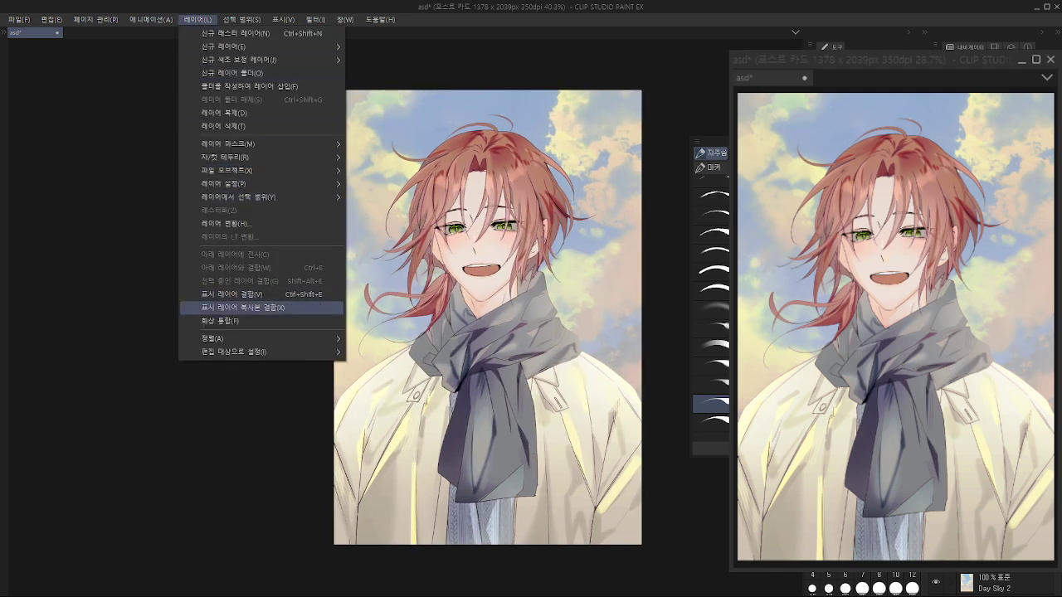
{"action": "left_click", "coordinate": [243, 308]}
{"action": "left_click", "coordinate": [315, 19]}
{"action": "mouse_move", "coordinate": [338, 99]}
{"action": "key", "text": "Return"}
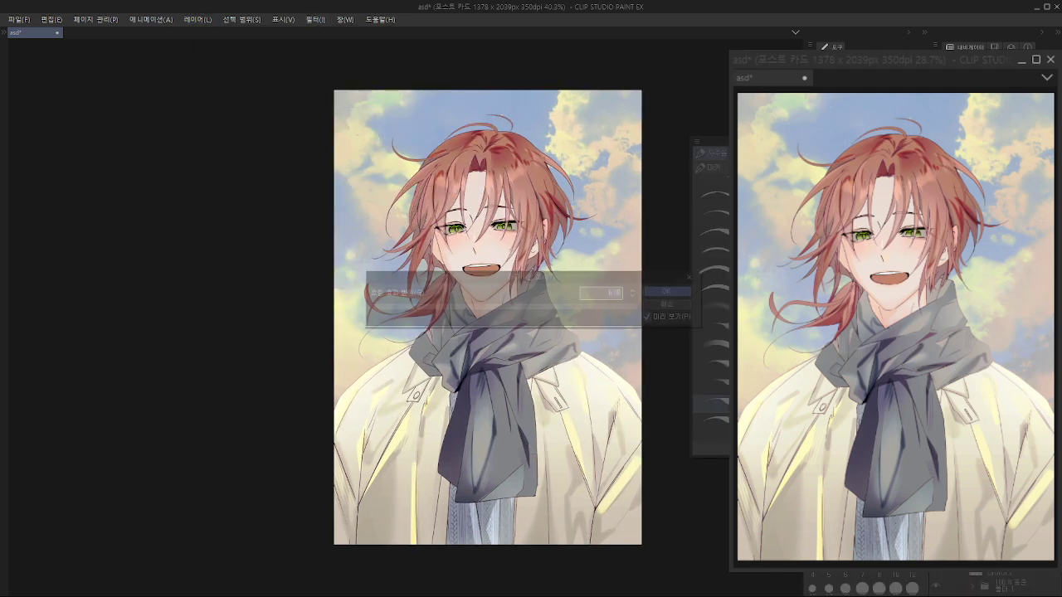
{"action": "key", "text": "ctrl+plus"}
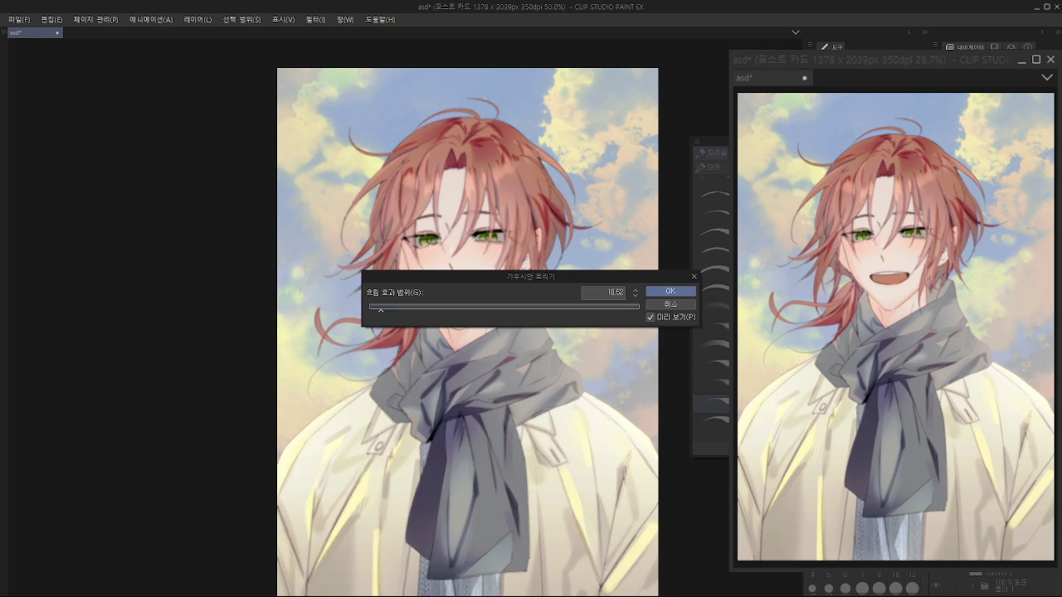
{"action": "key", "text": "Return"}
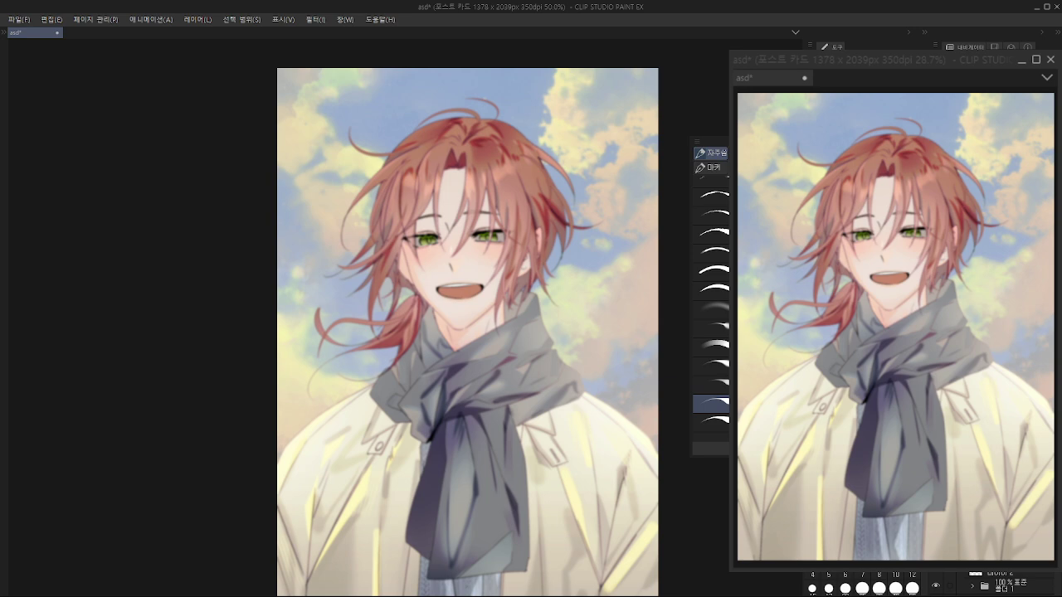
{"action": "key", "text": "shift+alt+o"}
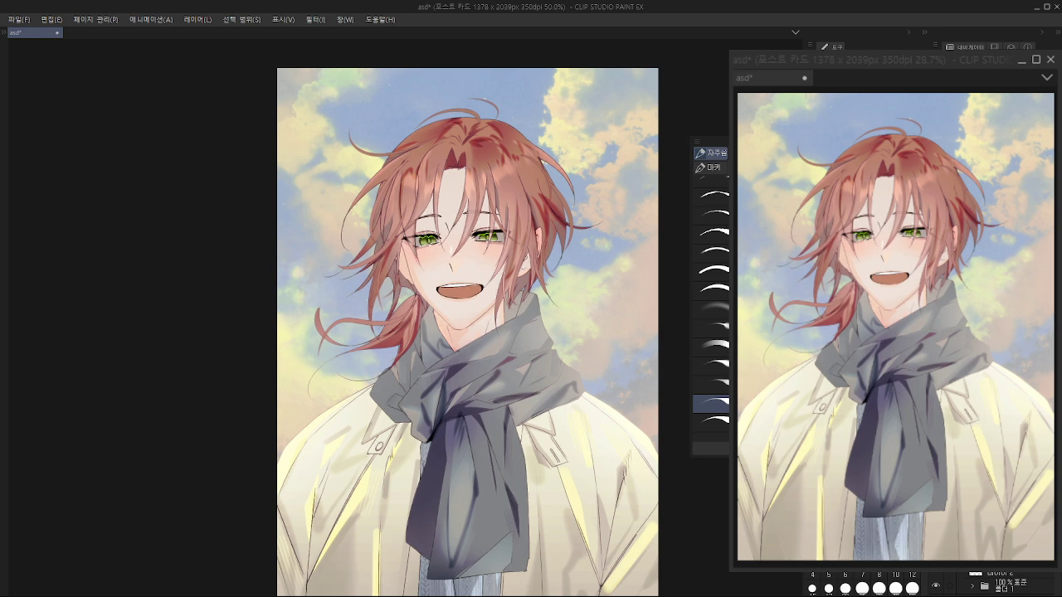
{"action": "key", "text": "ctrl+z"}
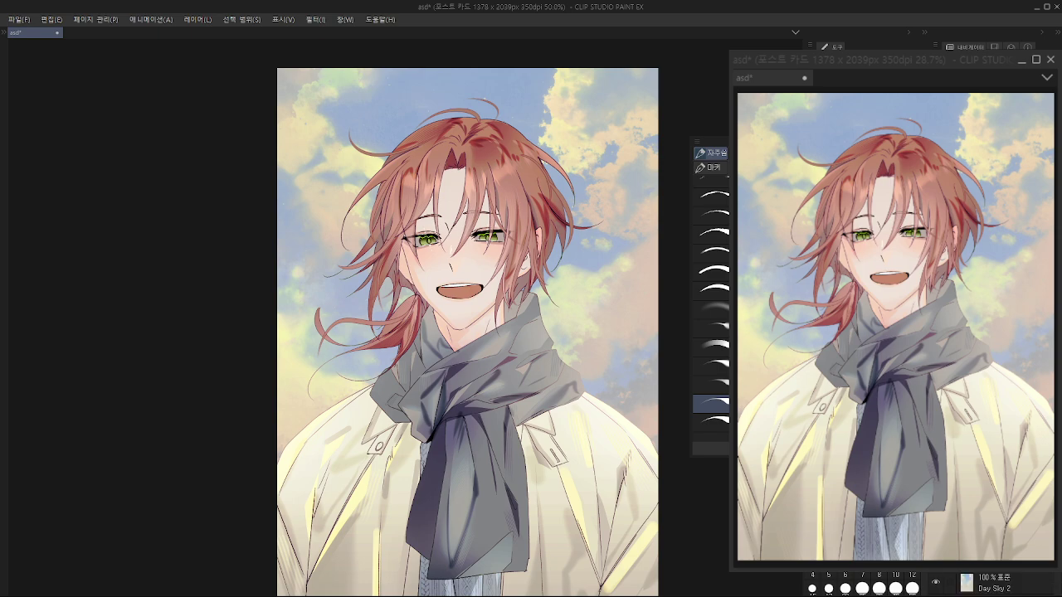
Step: Try a dense white sparkle brush across the scarf and coat, and undo the stroke
{"action": "scroll", "coordinate": [531, 253], "scroll_direction": "down", "scroll_amount": 2}
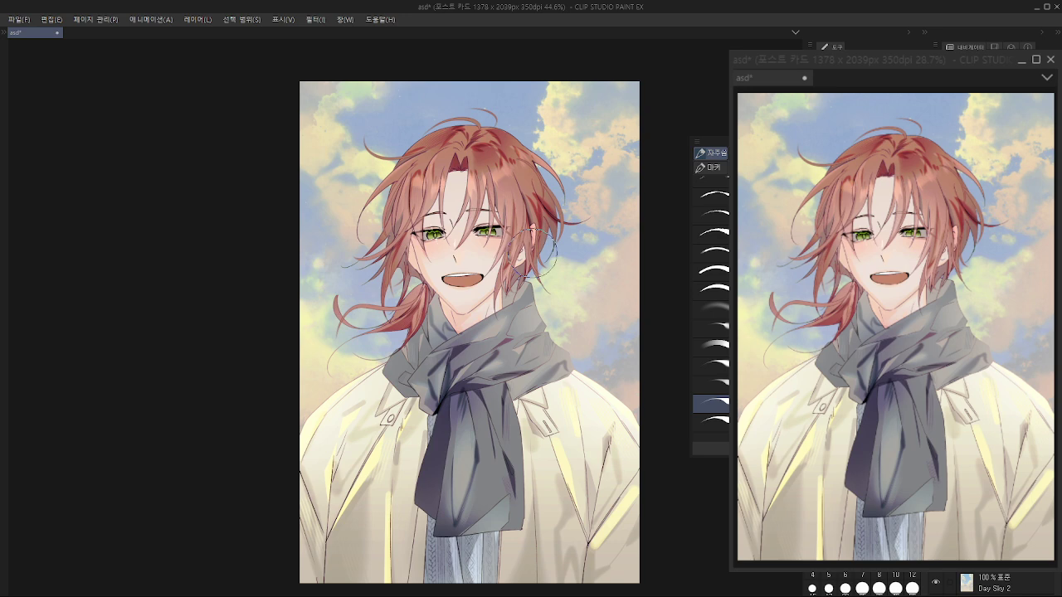
{"action": "scroll", "coordinate": [988, 584], "scroll_direction": "up", "scroll_amount": 3}
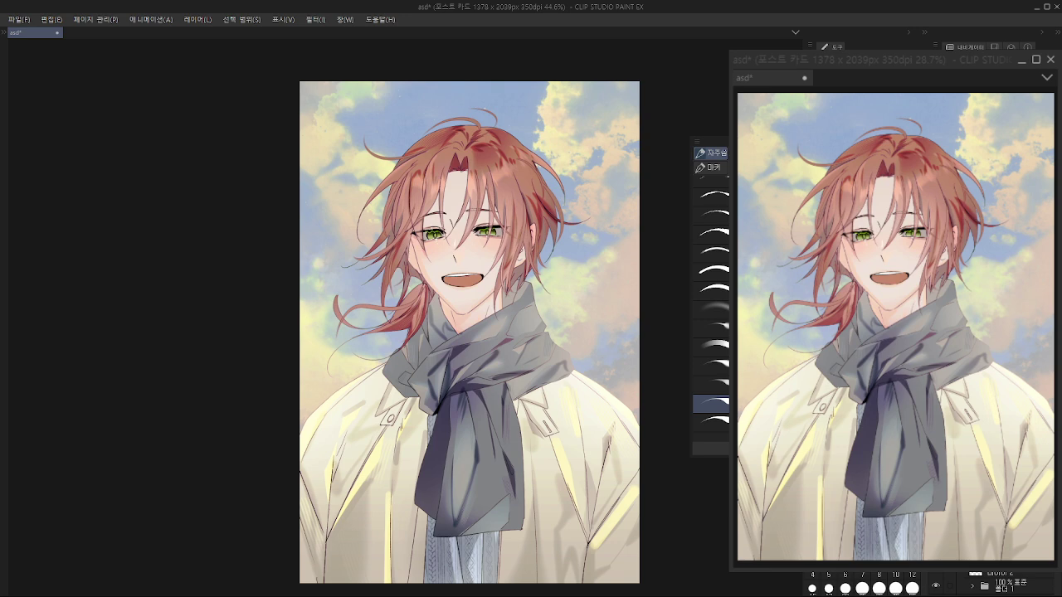
{"action": "key", "text": "b"}
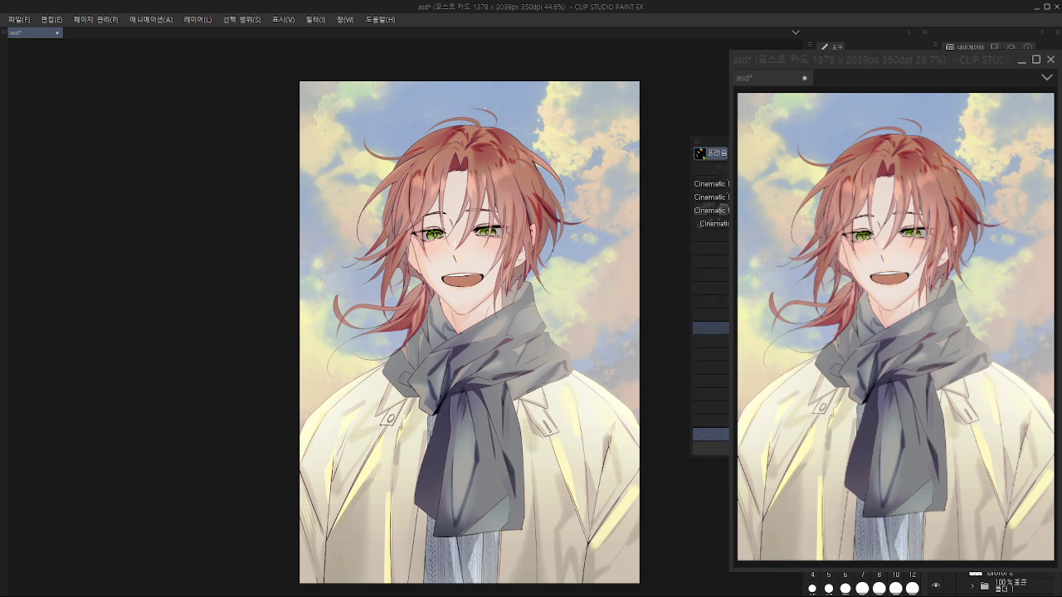
{"action": "left_click_drag", "start_coordinate": [581, 439], "coordinate": [592, 462]}
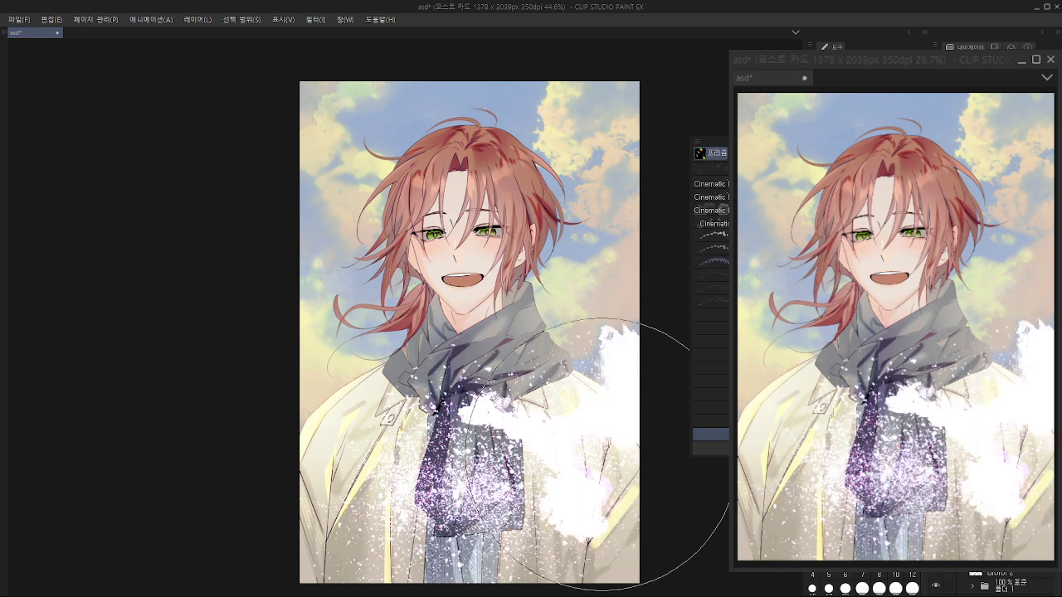
{"action": "key", "text": "ctrl+z"}
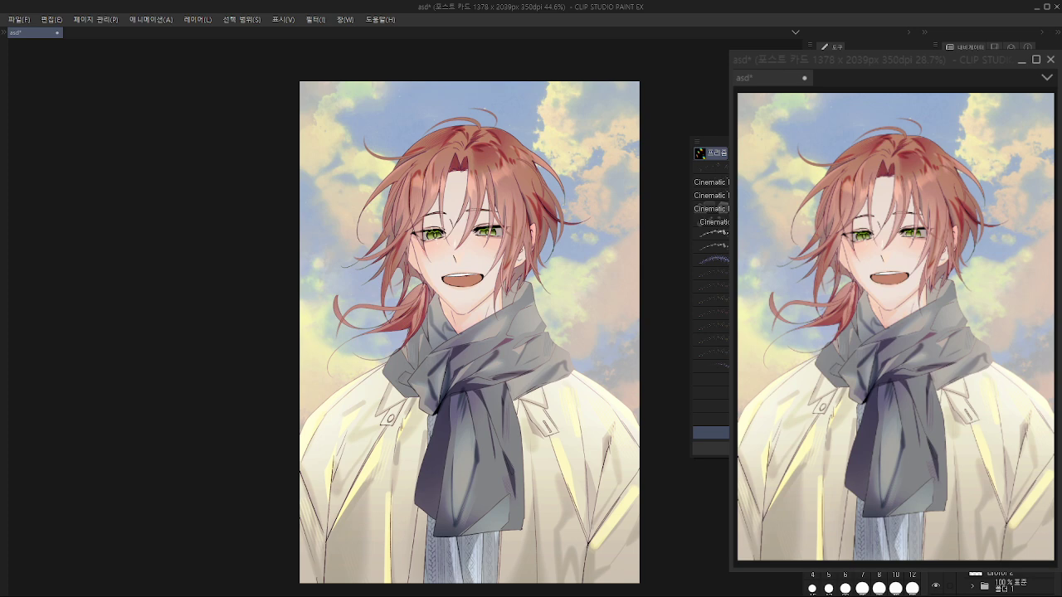
Step: Try a finer light-particle brush on both sides of the coat, and undo the strokes
{"action": "scroll", "coordinate": [715, 209], "scroll_direction": "down", "scroll_amount": 10}
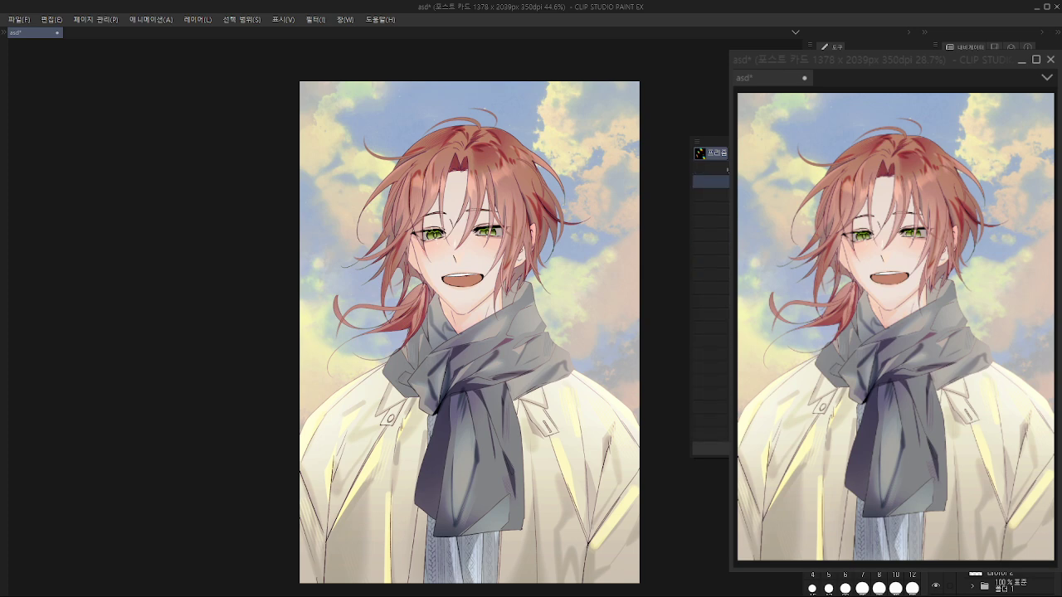
{"action": "left_click", "coordinate": [723, 367]}
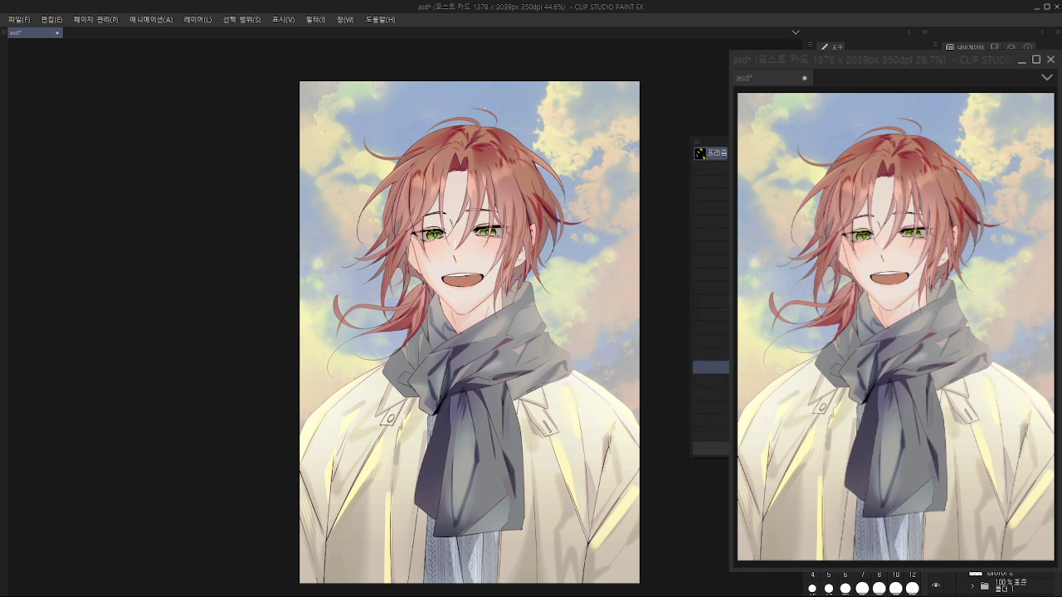
{"action": "left_click", "coordinate": [715, 407]}
{"action": "scroll", "coordinate": [715, 394], "scroll_direction": "down", "scroll_amount": 3}
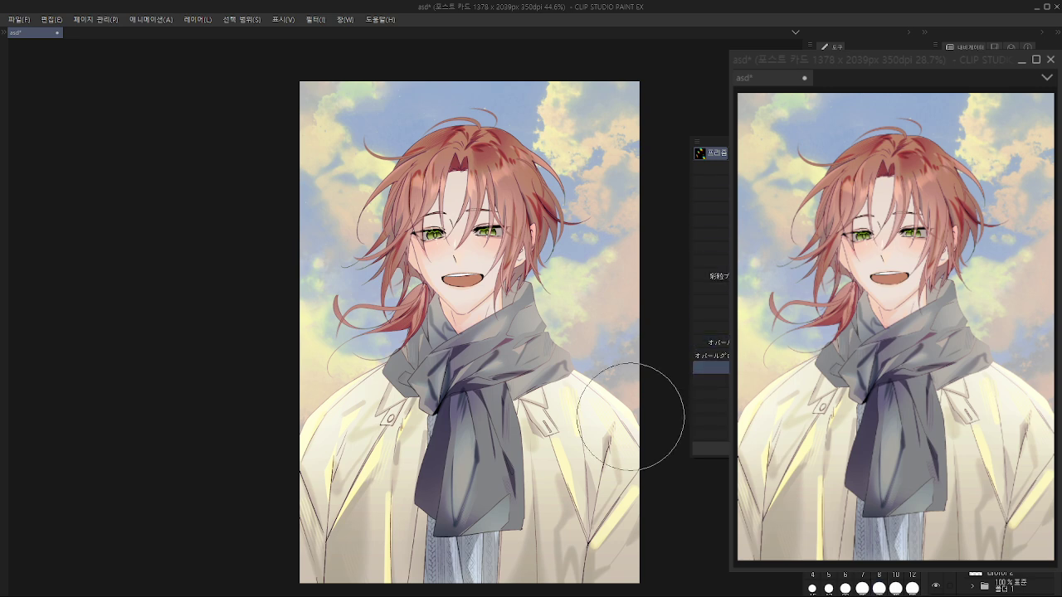
{"action": "mouse_move", "coordinate": [621, 427]}
{"action": "left_mouse_down"}
{"action": "mouse_move", "coordinate": [522, 534]}
{"action": "mouse_move", "coordinate": [566, 486]}
{"action": "mouse_move", "coordinate": [669, 487]}
{"action": "left_mouse_up"}
{"action": "key", "text": "ctrl+z"}
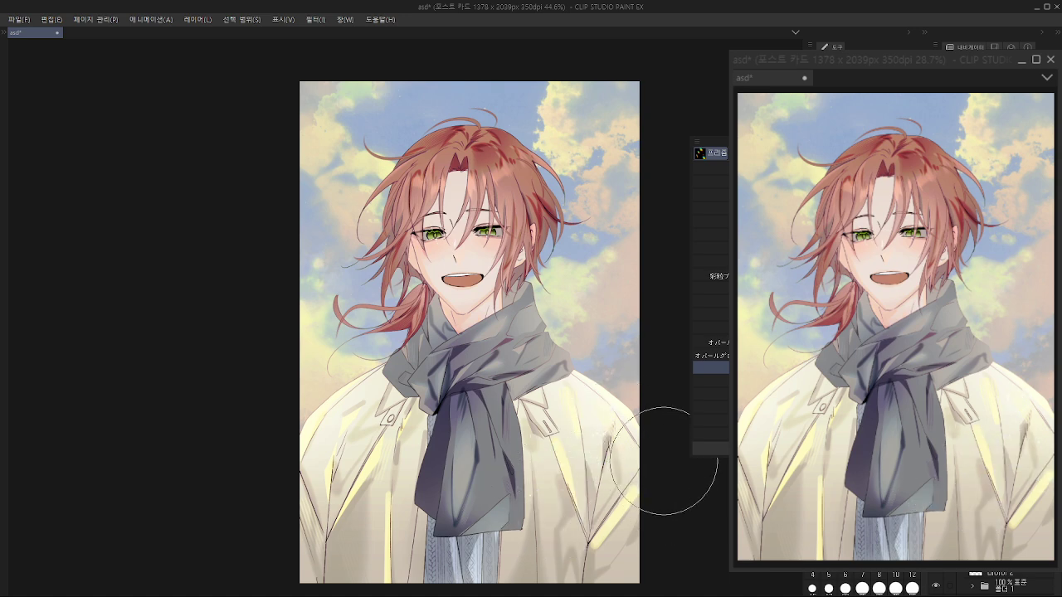
{"action": "scroll", "coordinate": [670, 448], "scroll_direction": "down", "scroll_amount": 1}
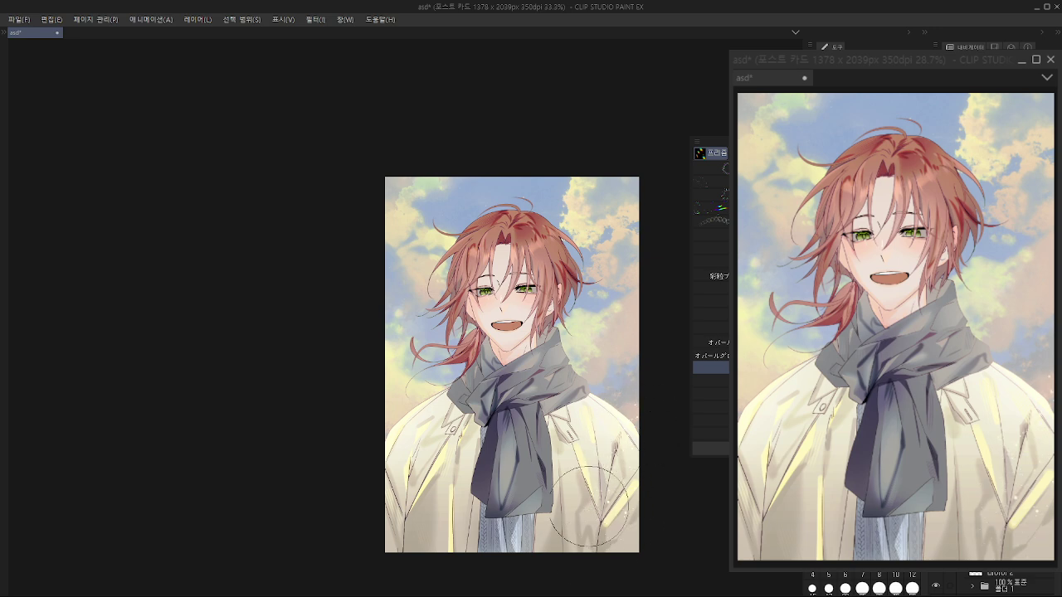
{"action": "key", "text": "ctrl+z"}
{"action": "mouse_move", "coordinate": [389, 450]}
{"action": "left_mouse_down"}
{"action": "mouse_move", "coordinate": [431, 518]}
{"action": "mouse_move", "coordinate": [460, 531]}
{"action": "mouse_move", "coordinate": [504, 515]}
{"action": "left_mouse_up"}
{"action": "key", "text": "ctrl+z"}
{"action": "key", "text": "ctrl+z"}
Step: Try a large light-effect brush from the prism group over the scarf and coat, and undo the stroke
{"action": "scroll", "coordinate": [711, 393], "scroll_direction": "down", "scroll_amount": 9}
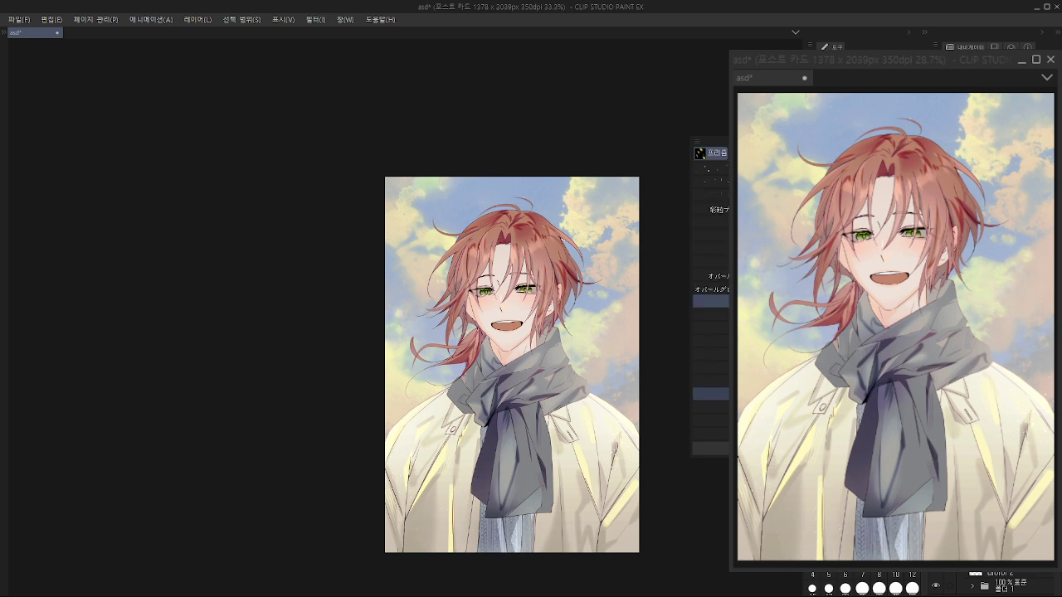
{"action": "scroll", "coordinate": [711, 393], "scroll_direction": "up", "scroll_amount": 1}
{"action": "scroll", "coordinate": [711, 393], "scroll_direction": "down", "scroll_amount": 1}
{"action": "scroll", "coordinate": [638, 464], "scroll_direction": "up", "scroll_amount": 5}
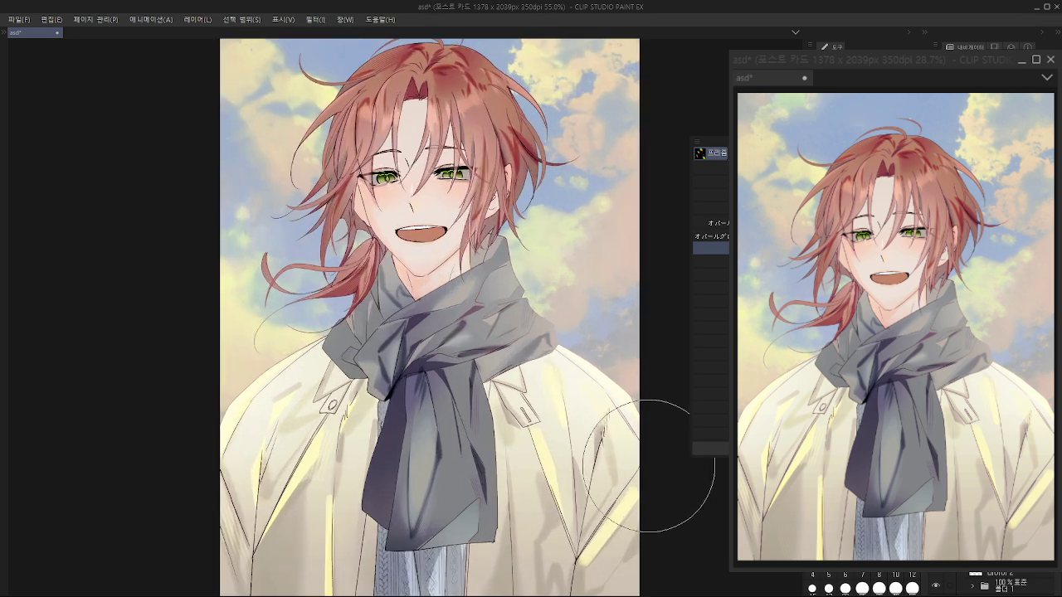
{"action": "scroll", "coordinate": [711, 354], "scroll_direction": "down", "scroll_amount": 9}
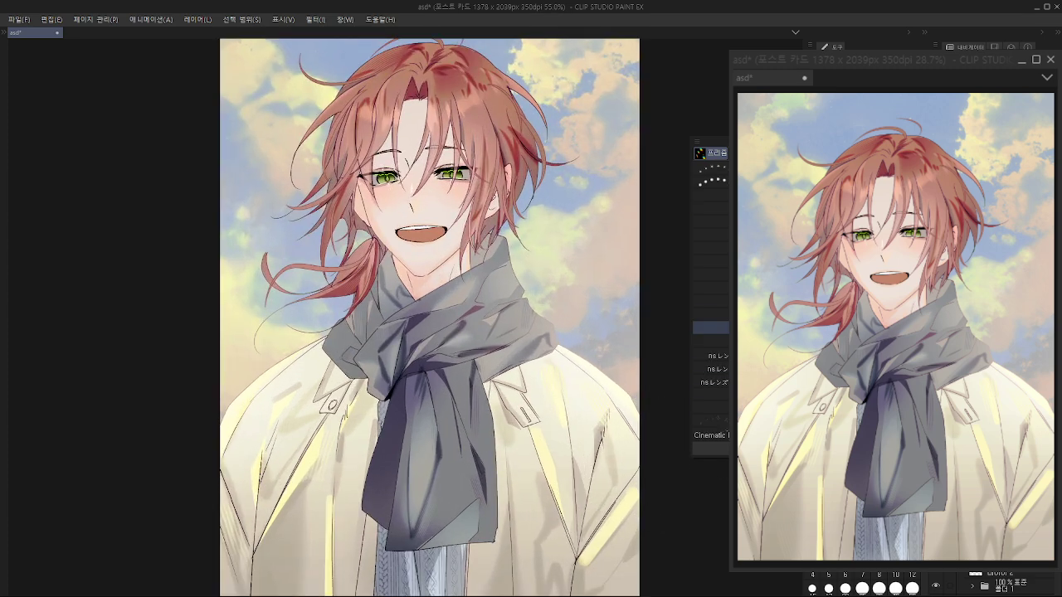
{"action": "scroll", "coordinate": [581, 340], "scroll_direction": "down", "scroll_amount": 1}
{"action": "scroll", "coordinate": [610, 338], "scroll_direction": "down", "scroll_amount": 5}
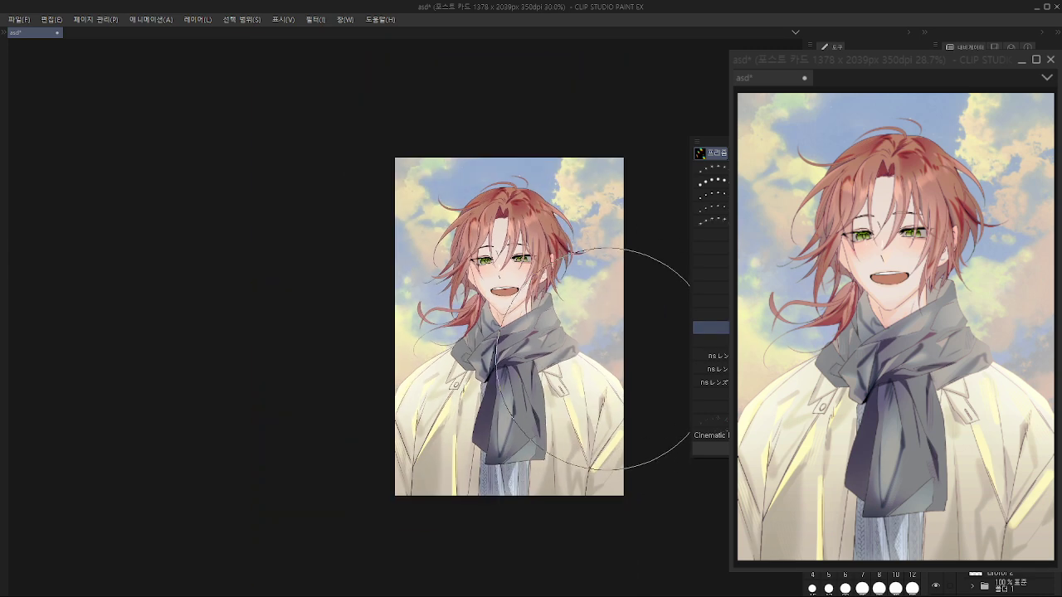
{"action": "left_click_drag", "start_coordinate": [497, 355], "coordinate": [654, 450]}
{"action": "key", "text": "ctrl+z"}
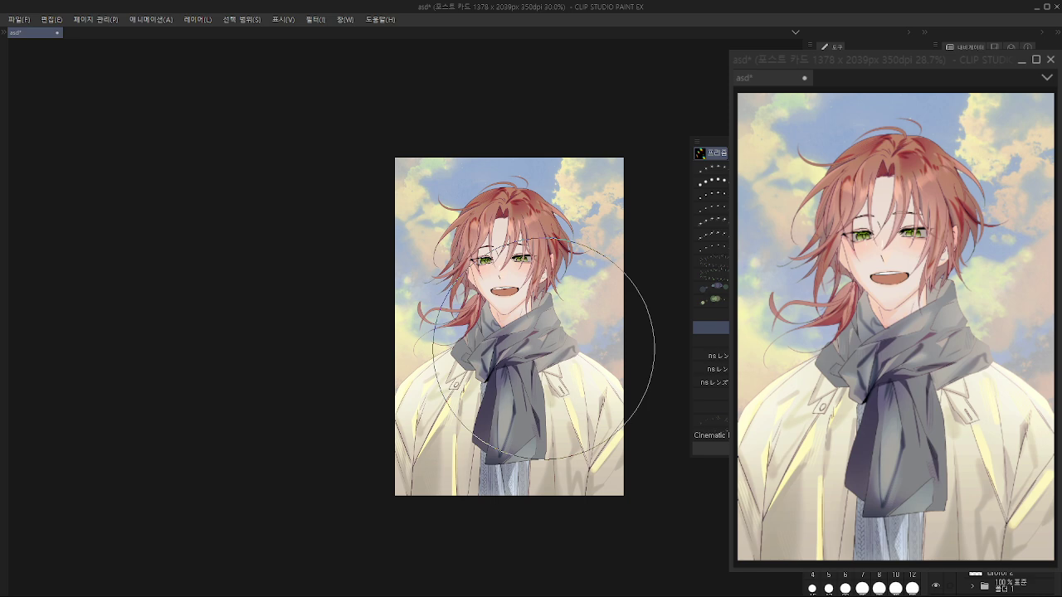
Step: Reduce the brush size and paint soft glowing light circles on the viewer's-right side of the coat, undoing unwanted strokes
{"action": "key", "text": "bracketleft"}
{"action": "key", "text": "bracketleft"}
{"action": "key", "text": "bracketleft"}
{"action": "key", "text": "bracketleft"}
{"action": "key", "text": "bracketleft"}
{"action": "mouse_move", "coordinate": [618, 349]}
{"action": "left_mouse_down"}
{"action": "mouse_move", "coordinate": [642, 397]}
{"action": "mouse_move", "coordinate": [557, 514]}
{"action": "left_mouse_up"}
{"action": "key", "text": "ctrl+z"}
{"action": "mouse_move", "coordinate": [643, 421]}
{"action": "left_mouse_down"}
{"action": "mouse_move", "coordinate": [599, 497]}
{"action": "mouse_move", "coordinate": [594, 469]}
{"action": "mouse_move", "coordinate": [428, 563]}
{"action": "left_mouse_up"}
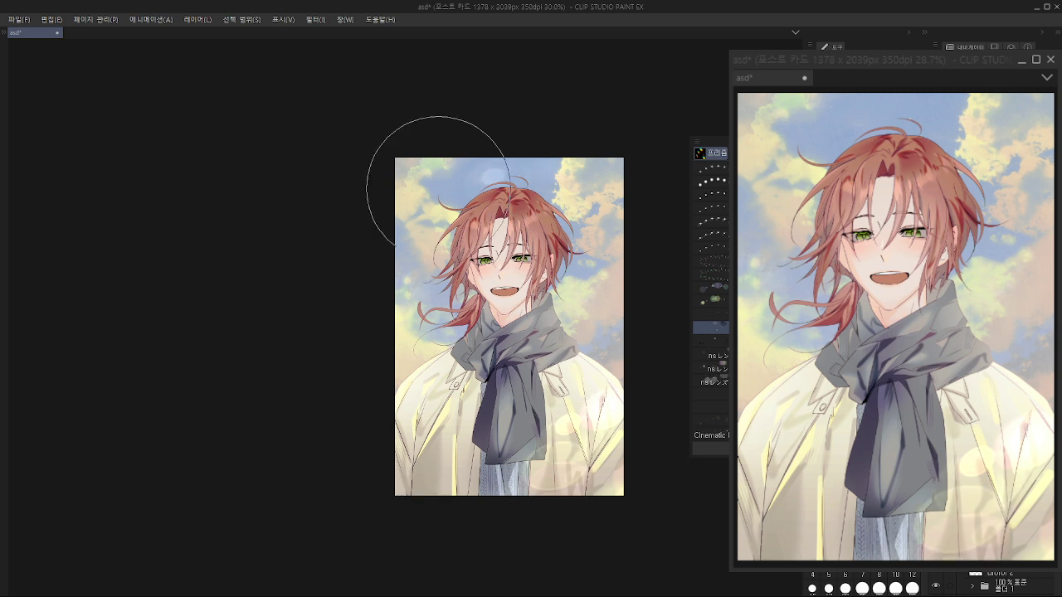
{"action": "key", "text": "ctrl+z"}
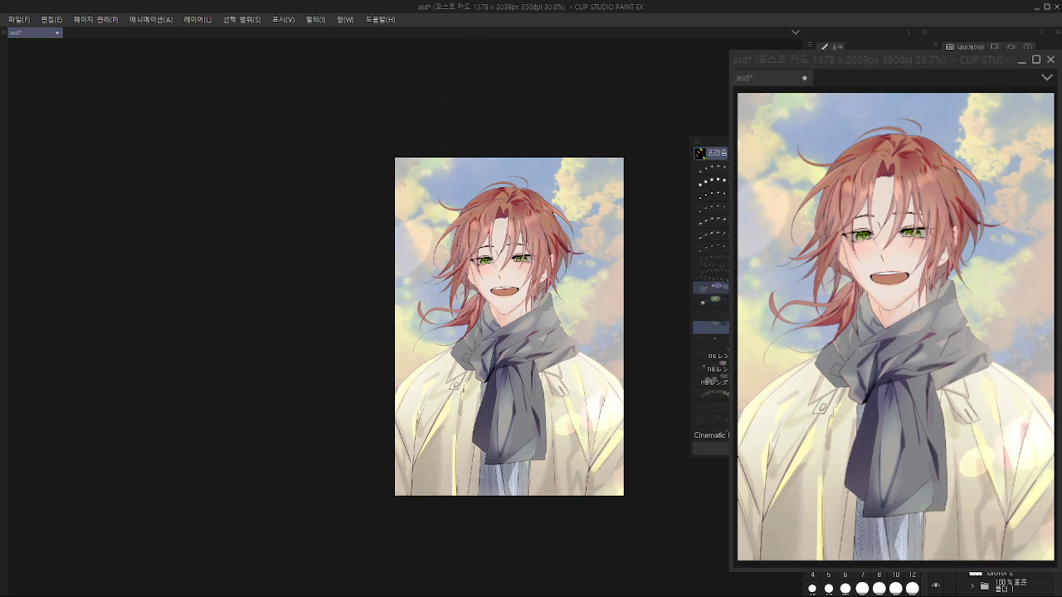
Step: Stamp small glowing light orbs in the viewer's-left sky with a different, smaller light brush, undoing the unwanted dots
{"action": "left_click", "coordinate": [711, 314]}
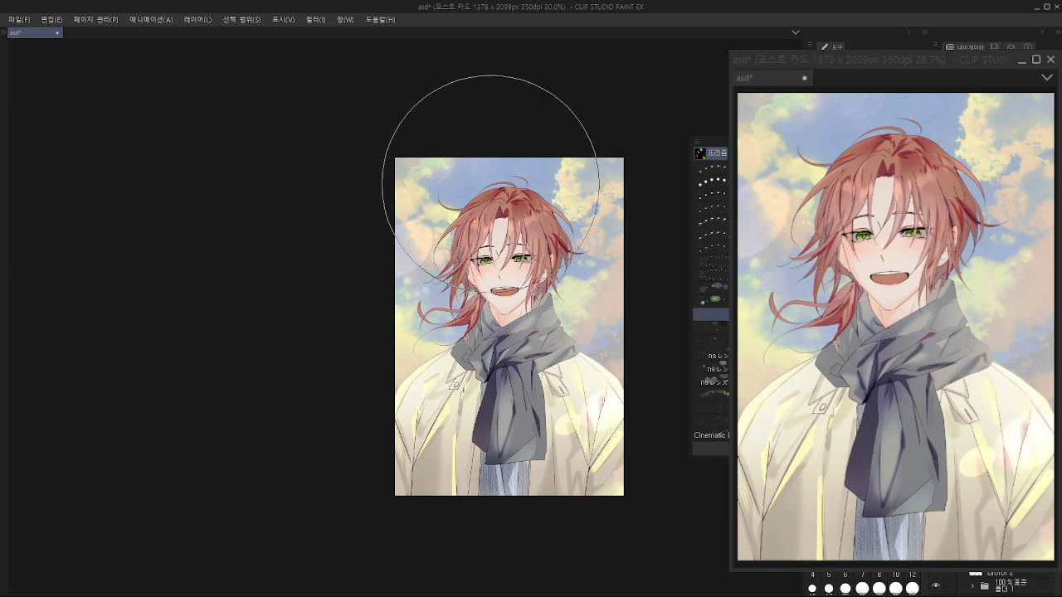
{"action": "key", "text": "bracketleft"}
{"action": "left_click", "coordinate": [469, 164]}
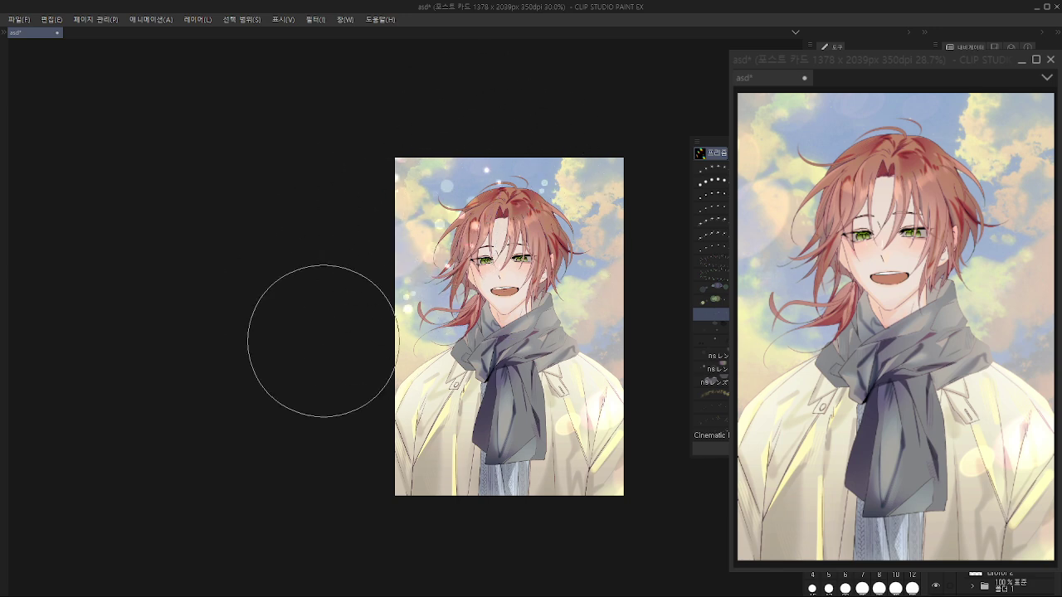
{"action": "key", "text": "ctrl+z"}
{"action": "left_click", "coordinate": [398, 215]}
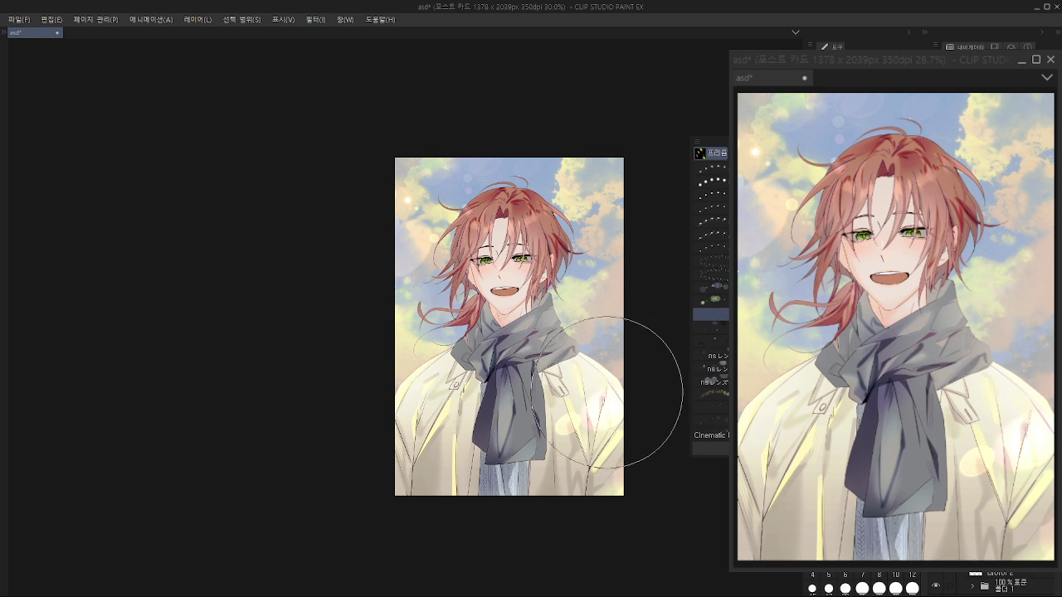
Step: Stamp small glowing light orbs along the coat's lower part and beside the viewer's-right shoulder, undoing unwanted ones
{"action": "left_click", "coordinate": [540, 504]}
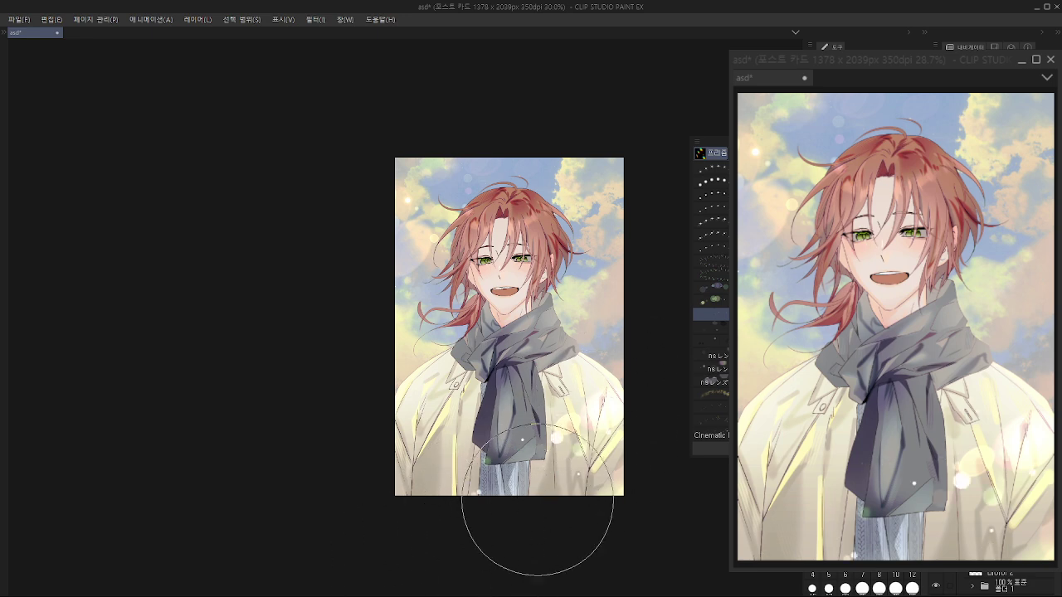
{"action": "key", "text": "ctrl+z"}
{"action": "left_click", "coordinate": [426, 524]}
{"action": "left_click", "coordinate": [595, 477]}
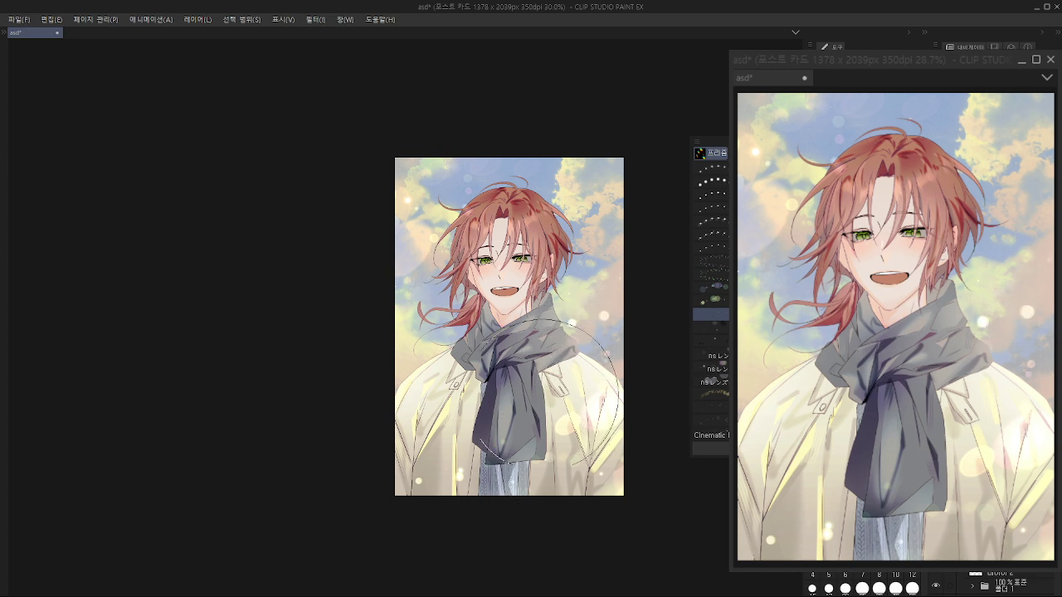
{"action": "left_click", "coordinate": [415, 241]}
{"action": "key", "text": "ctrl+z"}
Step: Try a different light-circle brush from the prism group on the coat, and undo the strokes
{"action": "left_click", "coordinate": [711, 314]}
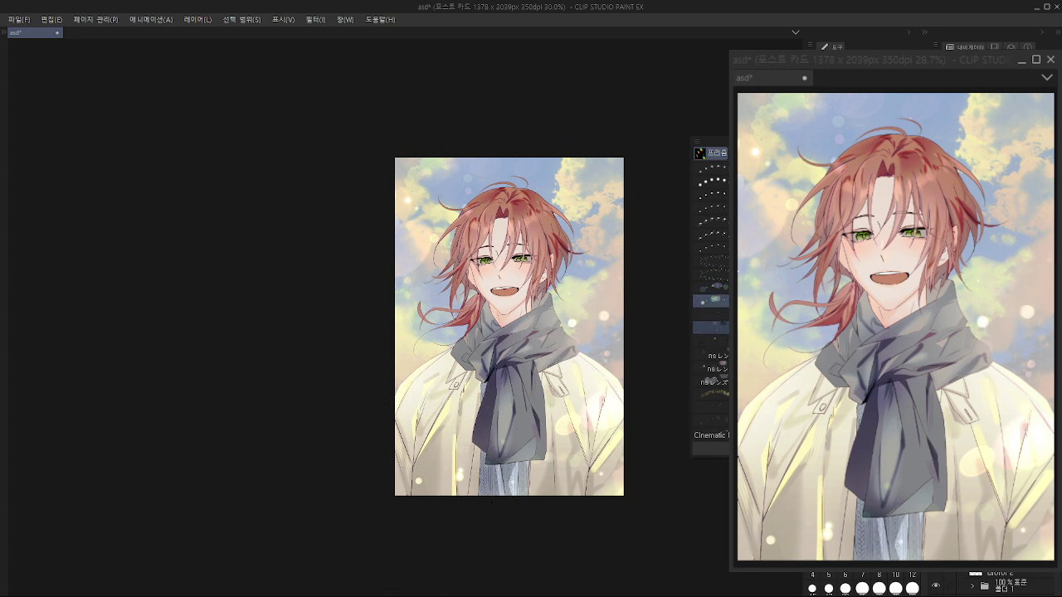
{"action": "left_click", "coordinate": [560, 424]}
{"action": "left_click", "coordinate": [509, 493]}
{"action": "key", "text": "ctrl+z"}
{"action": "key", "text": "ctrl+z"}
Step: Stamp large light circles on the lower viewer's-right coat and in the upper viewer's-left sky with another prism brush, undoing the unwanted stamp
{"action": "left_click", "coordinate": [711, 328]}
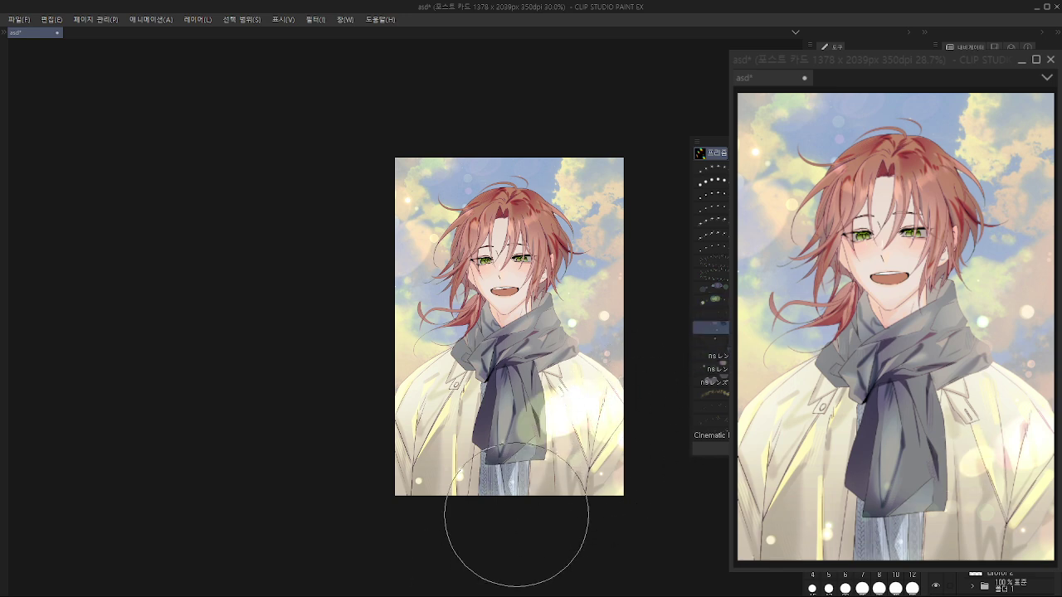
{"action": "left_click", "coordinate": [552, 482]}
{"action": "key", "text": "ctrl+z"}
{"action": "left_click", "coordinate": [557, 468]}
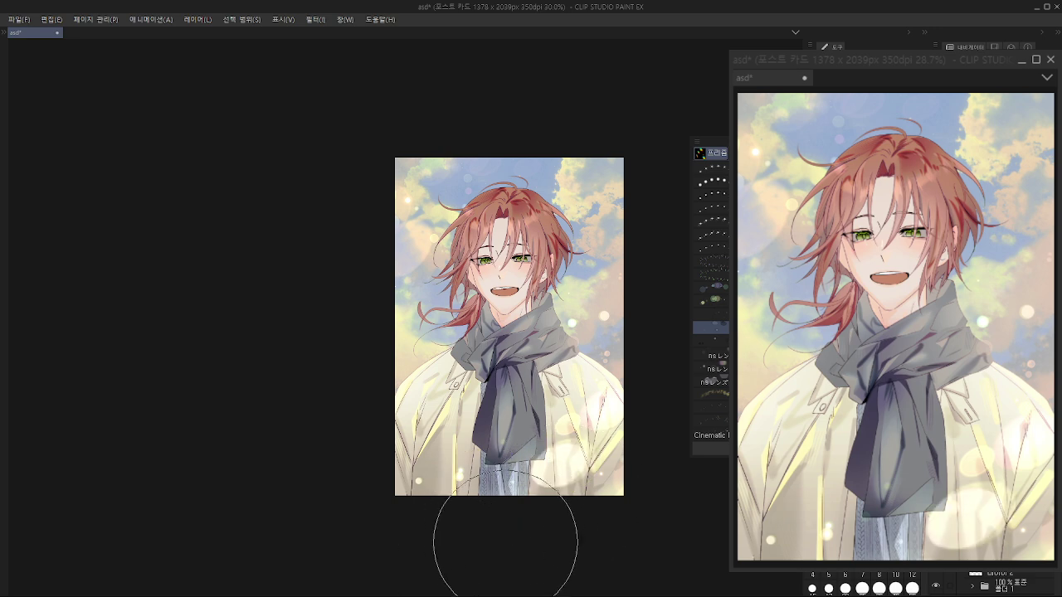
{"action": "left_click", "coordinate": [416, 196]}
{"action": "left_click", "coordinate": [403, 157]}
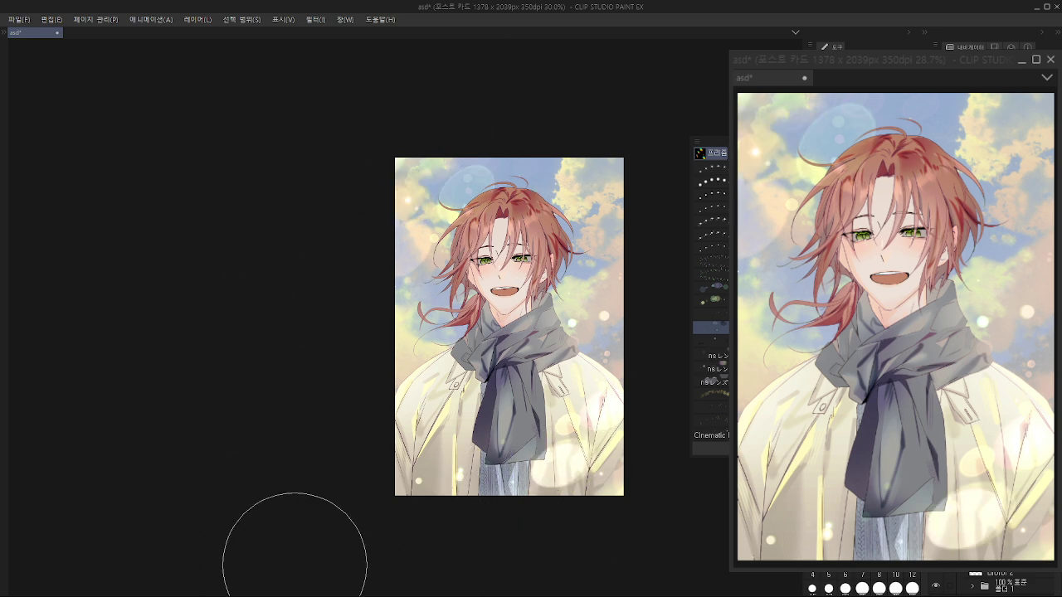
Step: Soften the new light circle on the lower coat and the orbs beside the shoulder with a large soft brush
{"action": "key", "text": "p"}
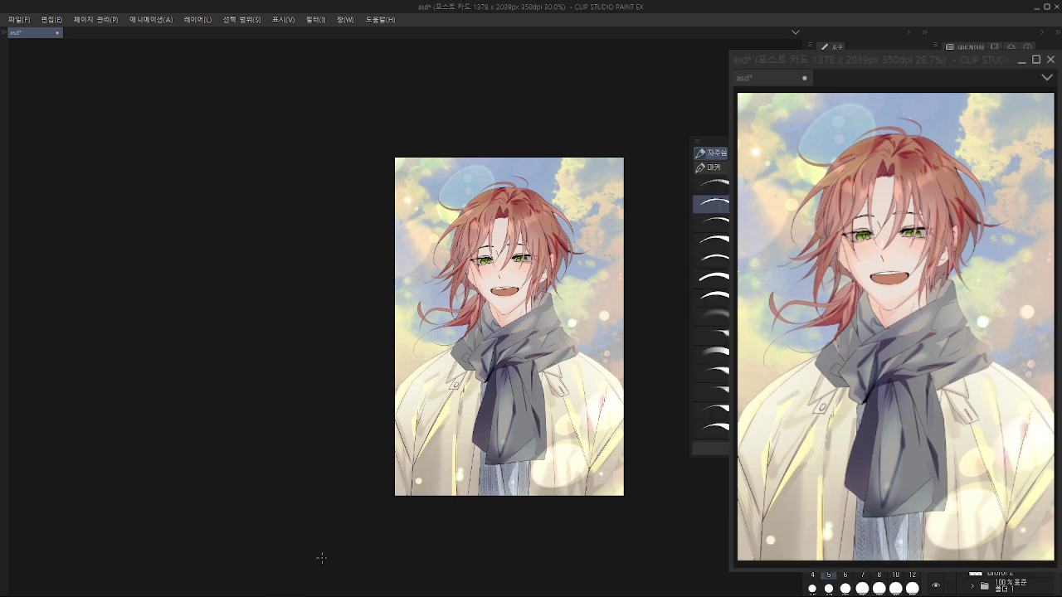
{"action": "key", "text": "b"}
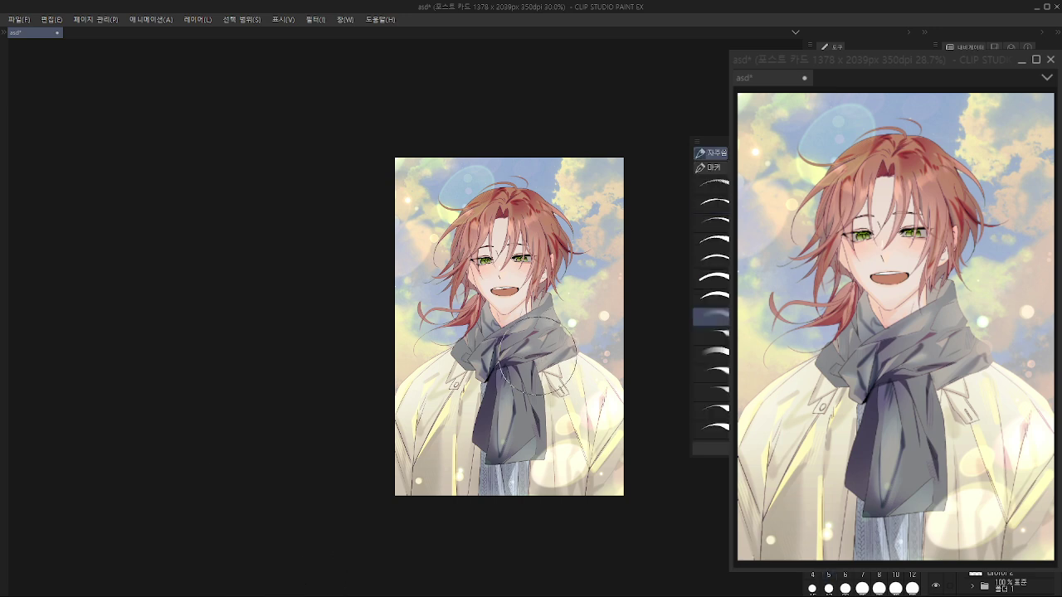
{"action": "left_click_drag", "start_coordinate": [499, 339], "coordinate": [482, 362]}
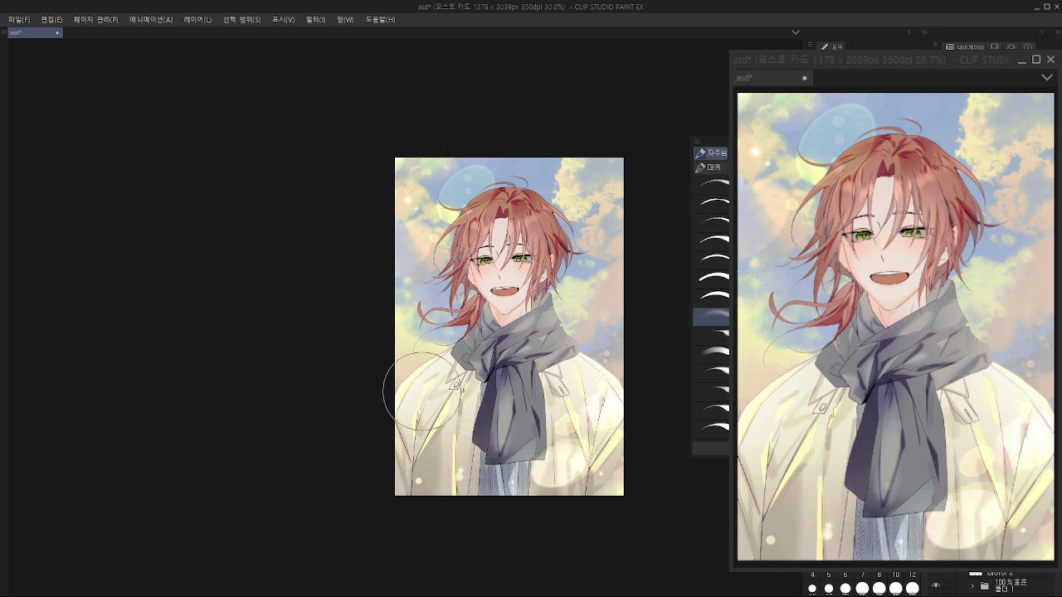
{"action": "left_click", "coordinate": [712, 204]}
{"action": "scroll", "coordinate": [544, 241], "scroll_direction": "up", "scroll_amount": 5}
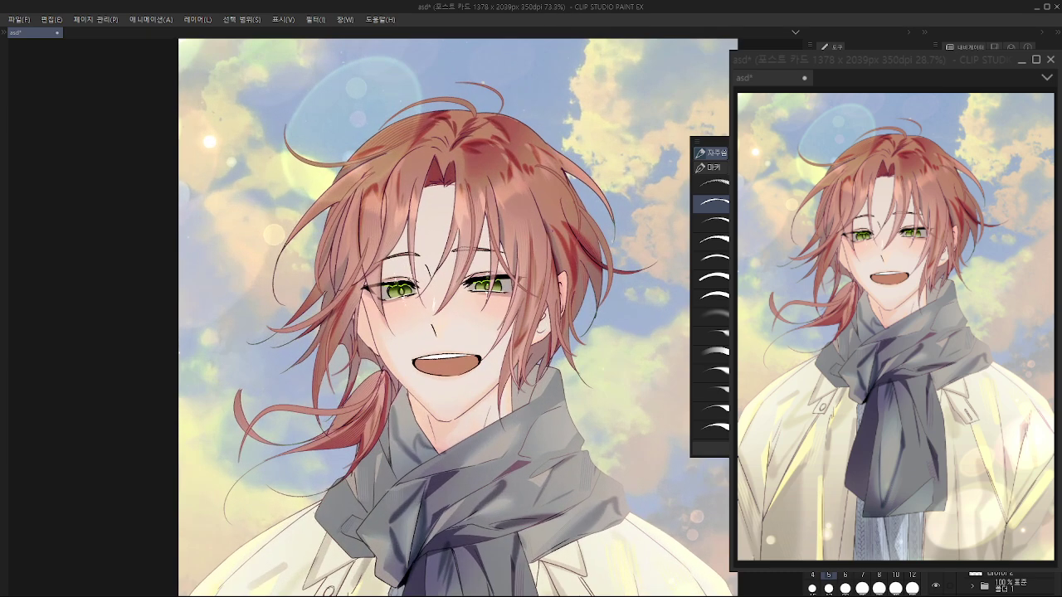
{"action": "scroll", "coordinate": [578, 258], "scroll_direction": "down", "scroll_amount": 4}
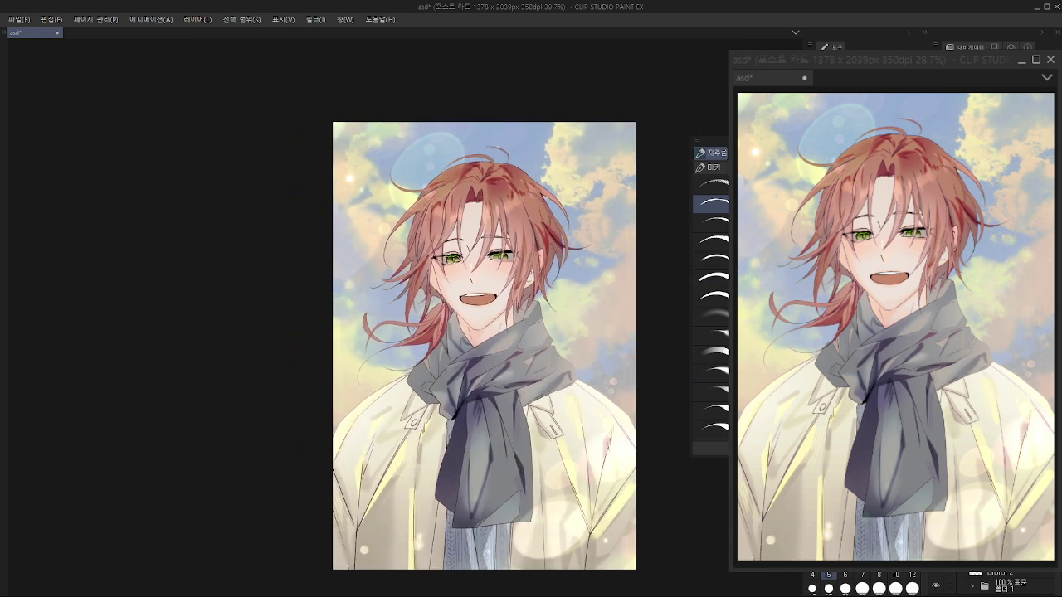
Step: Add a new layer, brush a soft tint over the face, neck and scarf, and set the layer's opacity to 46%
{"action": "key", "text": "ctrl+shift+n"}
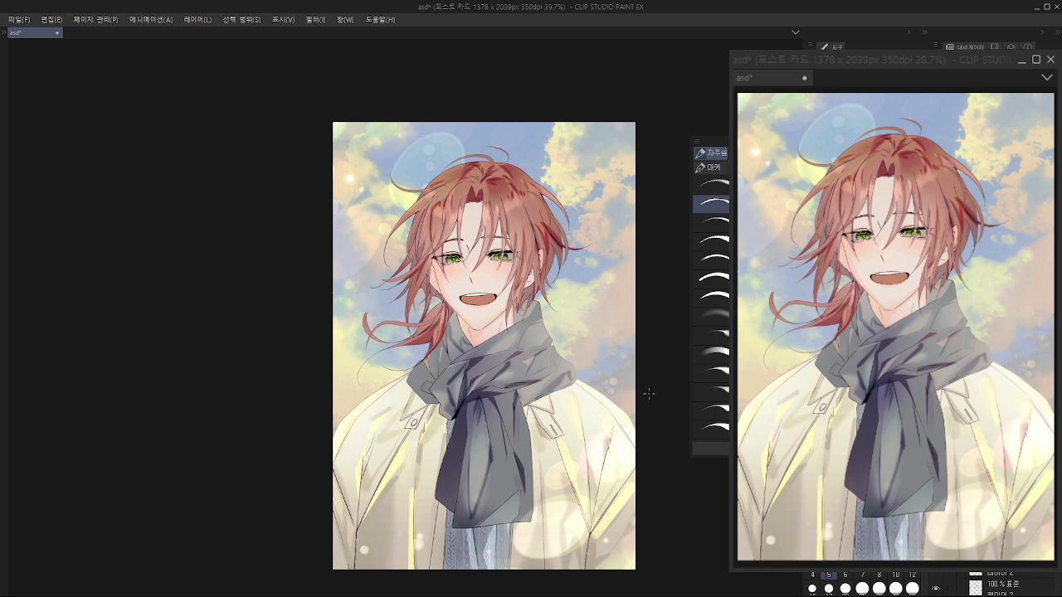
{"action": "left_click", "coordinate": [711, 317]}
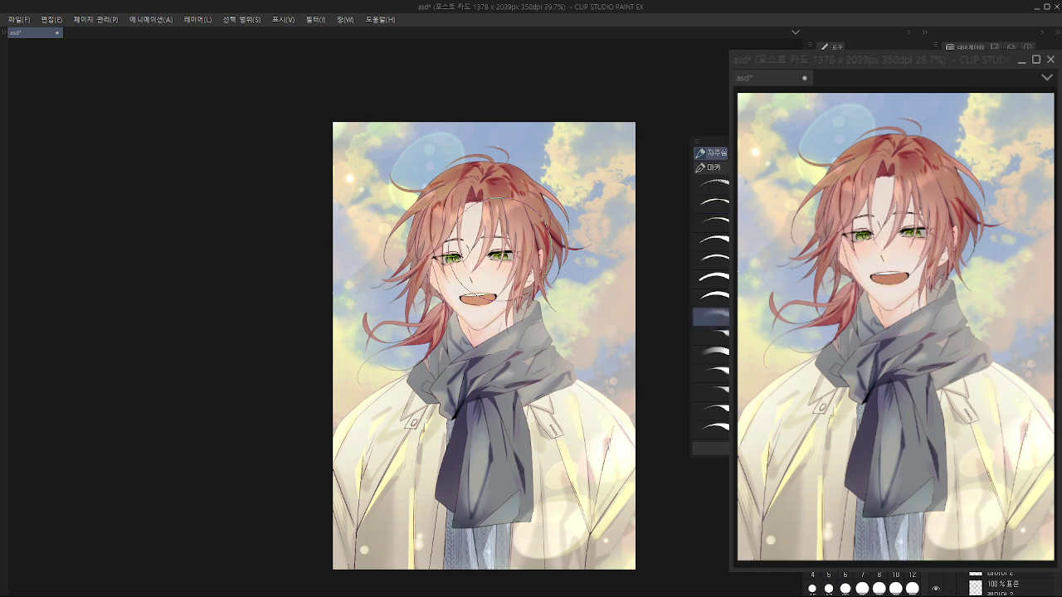
{"action": "left_click_drag", "start_coordinate": [469, 257], "coordinate": [480, 316]}
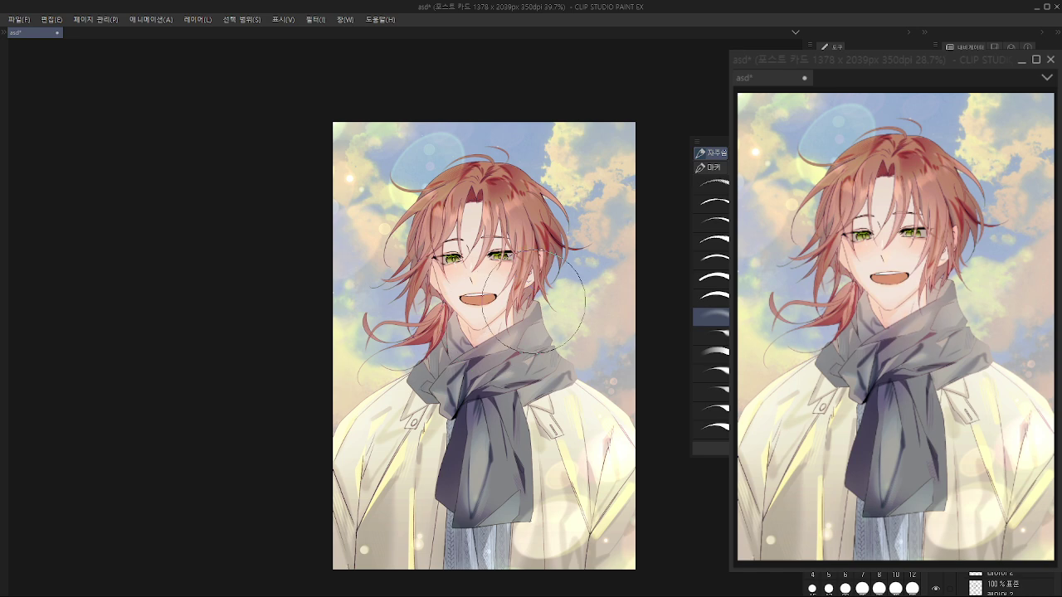
{"action": "mouse_move", "coordinate": [495, 261]}
{"action": "left_mouse_down"}
{"action": "mouse_move", "coordinate": [490, 228]}
{"action": "mouse_move", "coordinate": [473, 223]}
{"action": "mouse_move", "coordinate": [472, 249]}
{"action": "left_mouse_up"}
{"action": "left_click_drag", "start_coordinate": [478, 332], "coordinate": [485, 357]}
{"action": "mouse_move", "coordinate": [481, 444]}
{"action": "left_mouse_down"}
{"action": "mouse_move", "coordinate": [516, 446]}
{"action": "mouse_move", "coordinate": [506, 435]}
{"action": "left_mouse_up"}
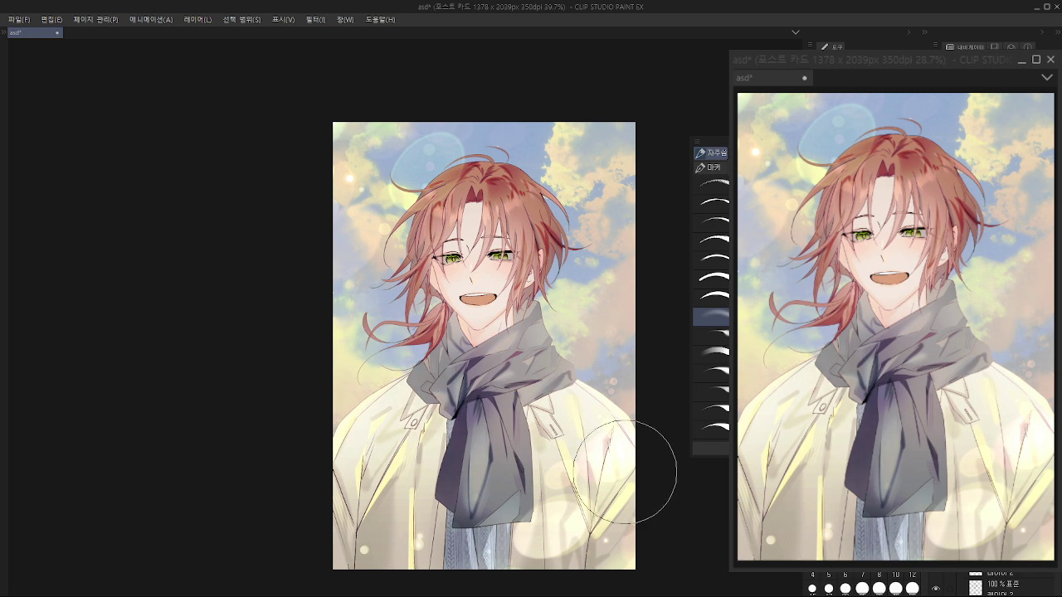
{"action": "left_click", "coordinate": [711, 201]}
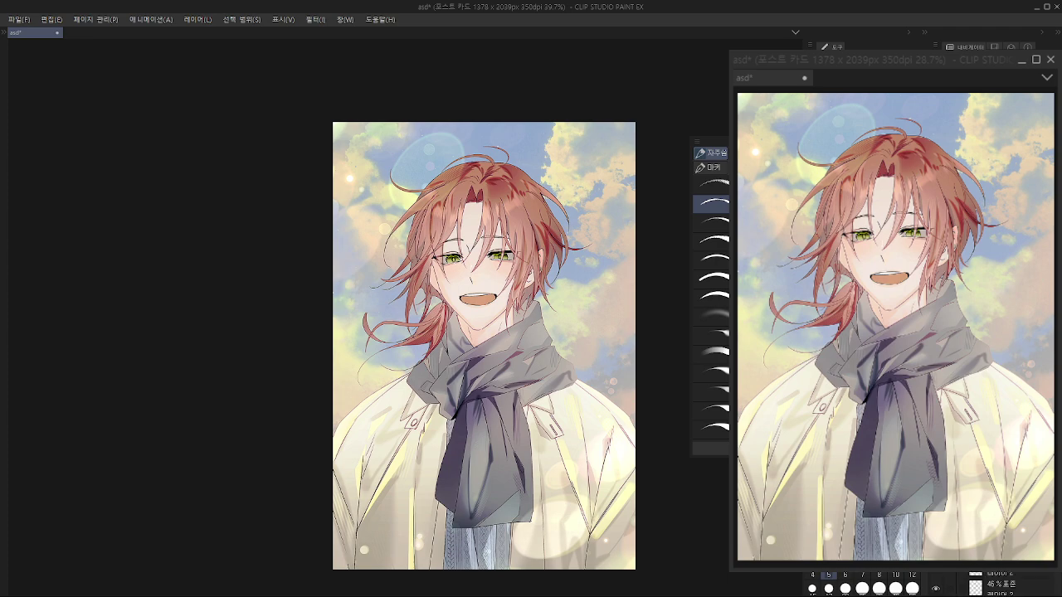
{"action": "scroll", "coordinate": [546, 256], "scroll_direction": "up", "scroll_amount": 3}
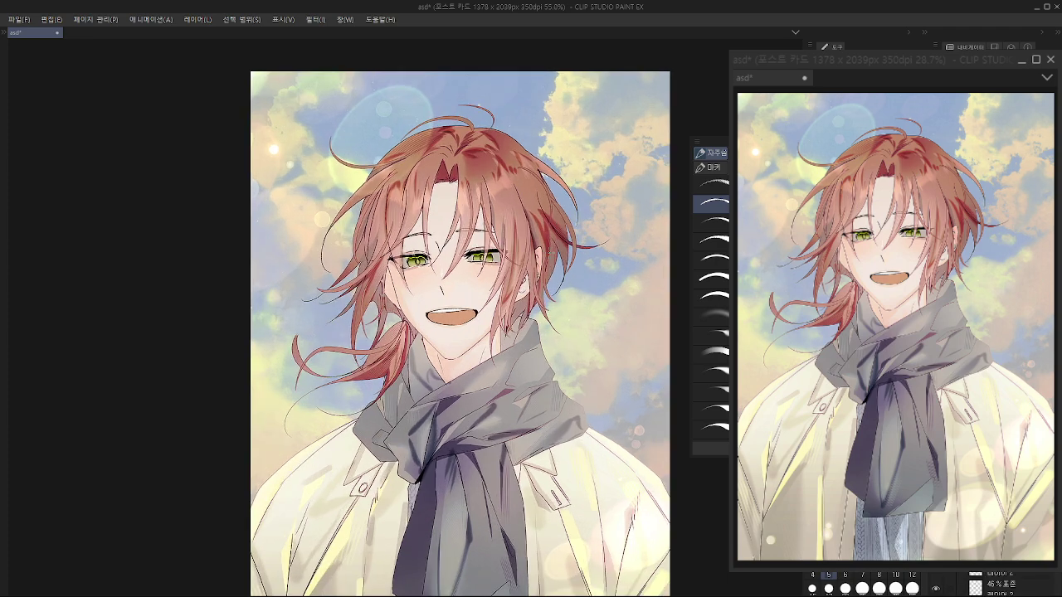
{"action": "scroll", "coordinate": [565, 237], "scroll_direction": "down", "scroll_amount": 4}
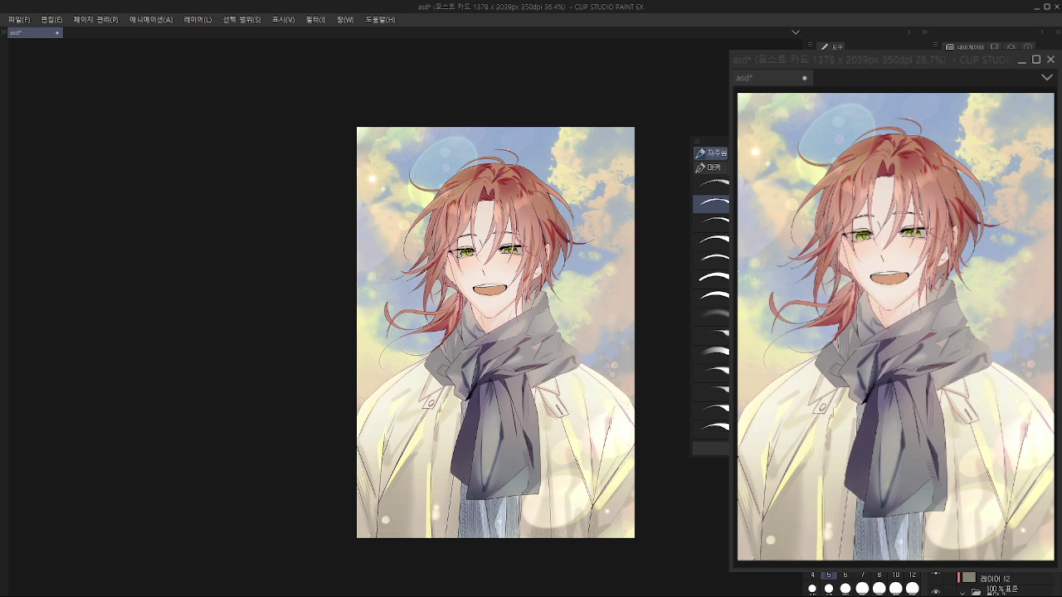
Step: Fade the red-cyan colour fringing around the eyes and face with the large soft brush
{"action": "key", "text": "ctrl+plus"}
{"action": "key", "text": "ctrl+plus"}
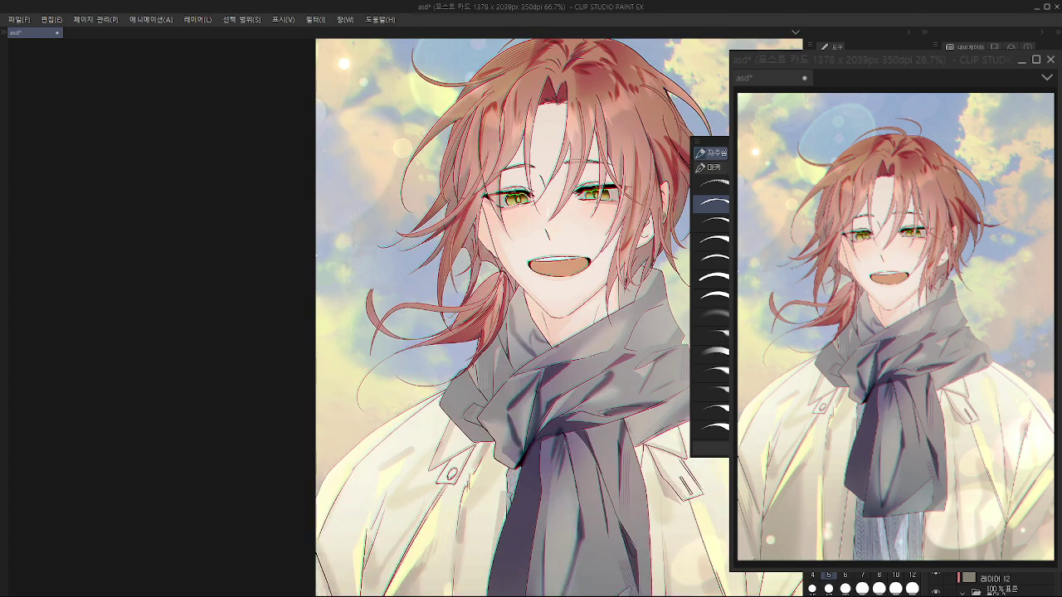
{"action": "left_click_drag", "start_coordinate": [531, 249], "coordinate": [433, 363]}
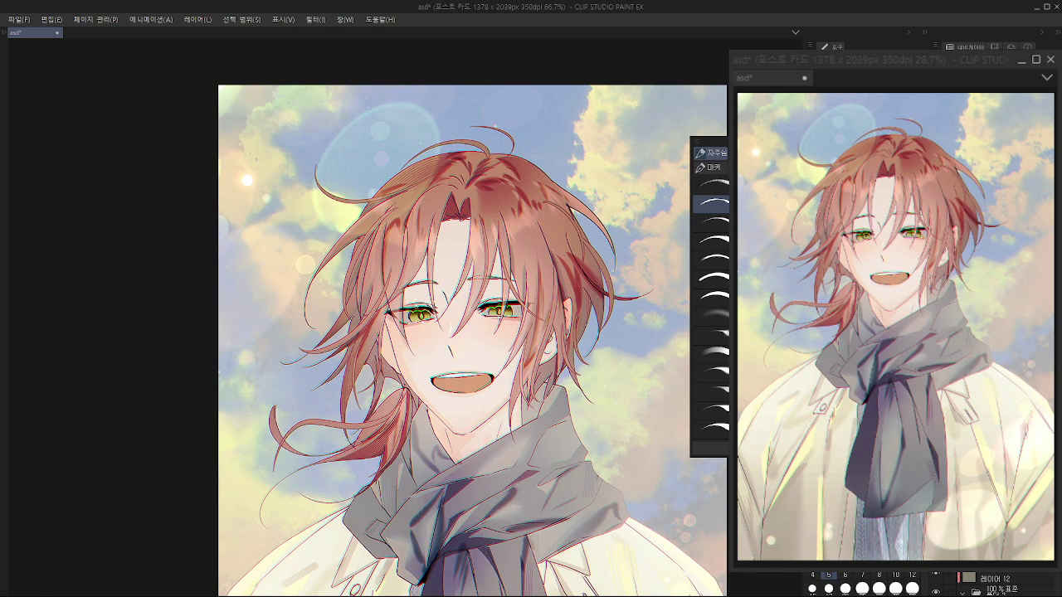
{"action": "key", "text": "ctrl+minus"}
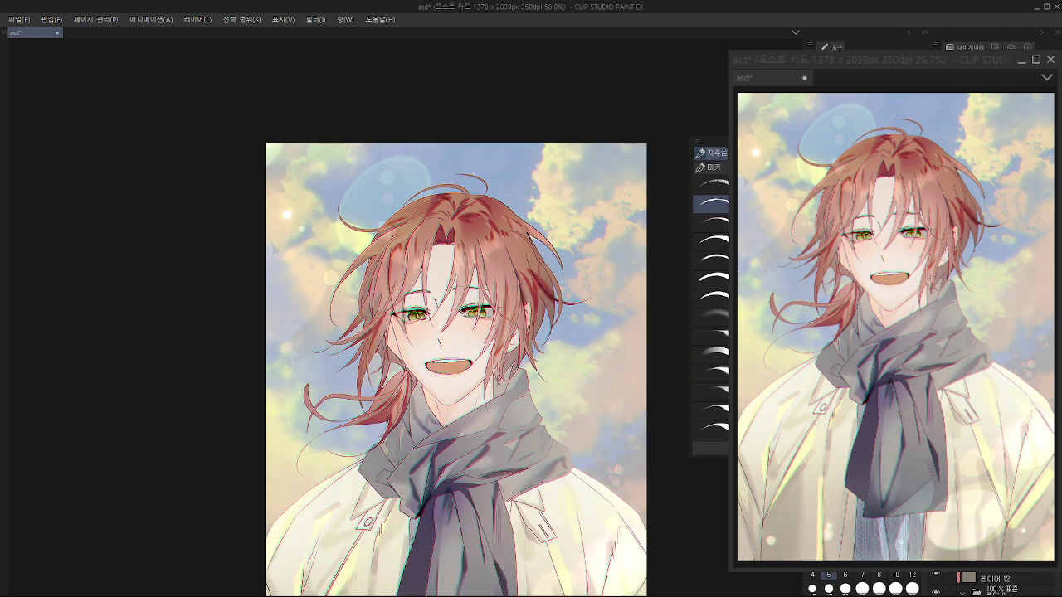
{"action": "mouse_move", "coordinate": [398, 332]}
{"action": "left_mouse_down"}
{"action": "mouse_move", "coordinate": [491, 332]}
{"action": "mouse_move", "coordinate": [506, 344]}
{"action": "mouse_move", "coordinate": [423, 258]}
{"action": "left_mouse_up"}
{"action": "key", "text": "ctrl+plus"}
{"action": "left_click", "coordinate": [711, 317]}
{"action": "left_click_drag", "start_coordinate": [550, 441], "coordinate": [546, 340]}
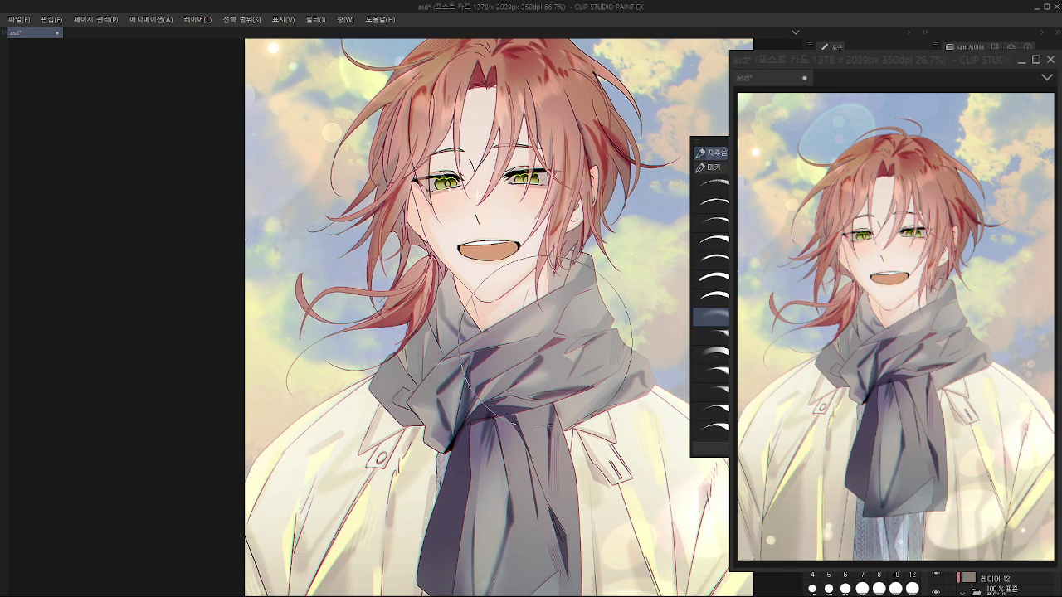
Step: Check the colour-fringed illustration from hair to coat and save the file
{"action": "scroll", "coordinate": [546, 341], "scroll_direction": "down", "scroll_amount": 1}
{"action": "left_click_drag", "start_coordinate": [560, 392], "coordinate": [550, 332]}
{"action": "scroll", "coordinate": [550, 332], "scroll_direction": "up", "scroll_amount": 1}
{"action": "scroll", "coordinate": [518, 450], "scroll_direction": "down", "scroll_amount": 1}
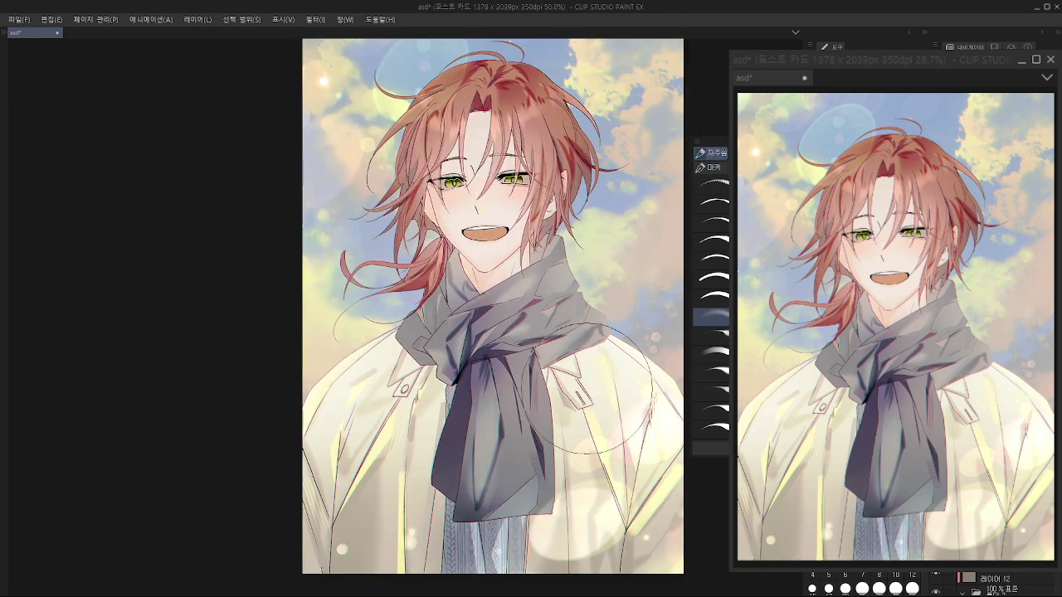
{"action": "left_click_drag", "start_coordinate": [640, 511], "coordinate": [636, 509]}
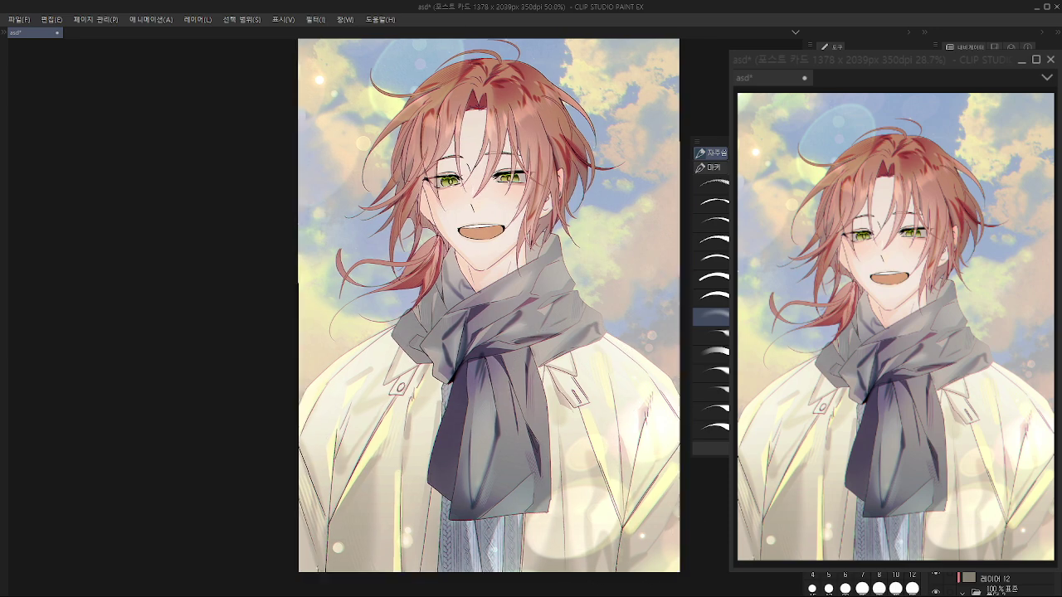
{"action": "key", "text": "ctrl+plus"}
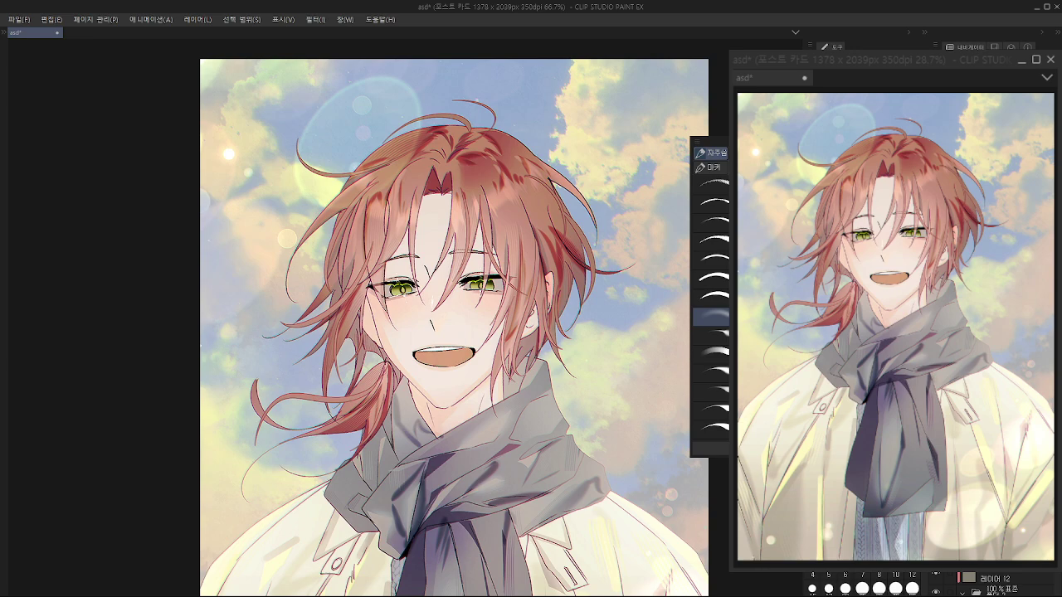
{"action": "key", "text": "ctrl+minus"}
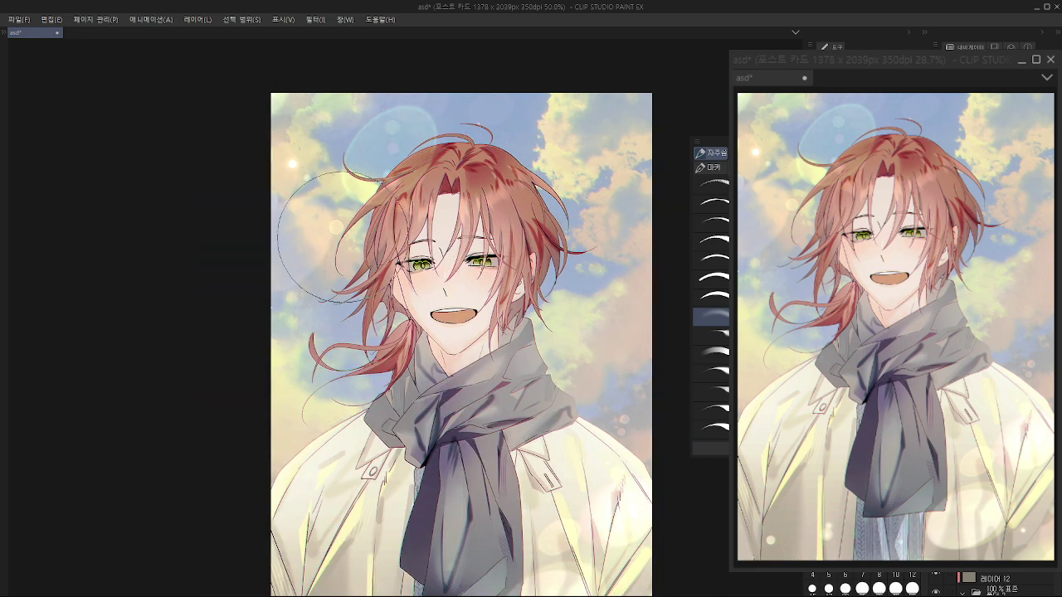
{"action": "left_click_drag", "start_coordinate": [315, 299], "coordinate": [311, 256]}
{"action": "key", "text": "ctrl+minus"}
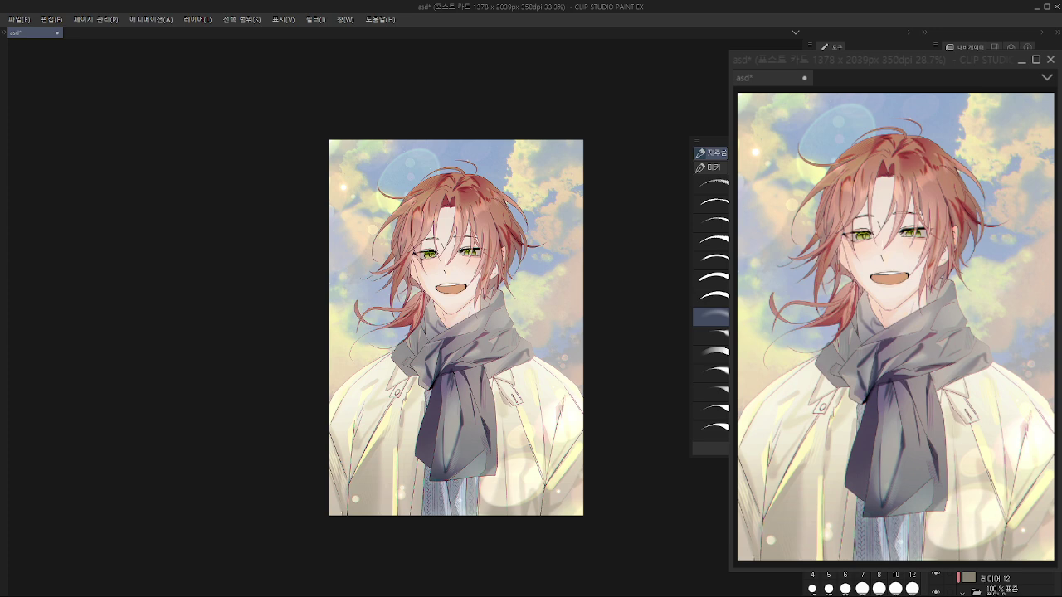
{"action": "key", "text": "ctrl+s"}
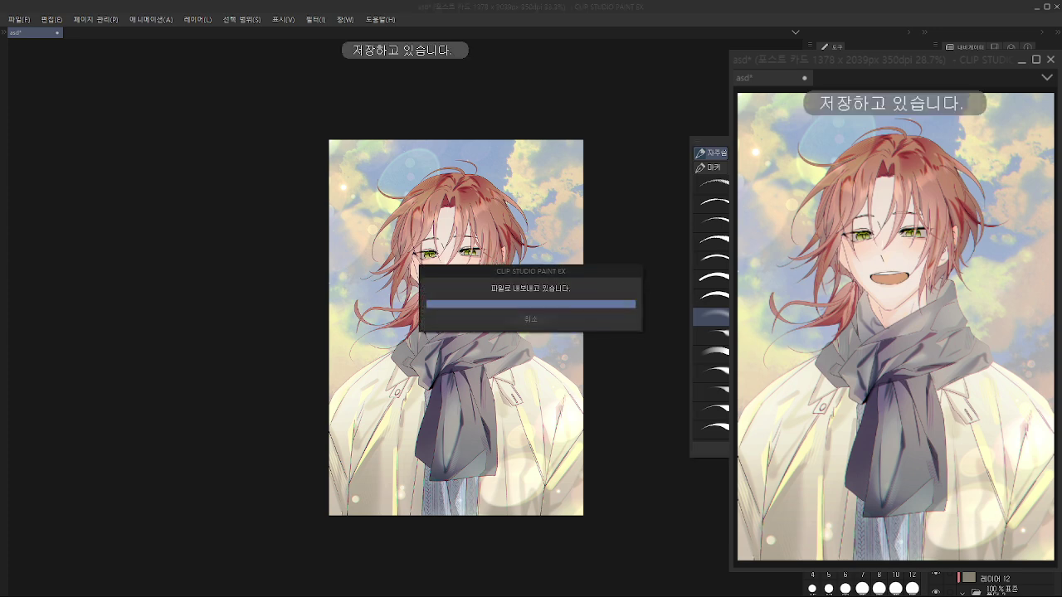